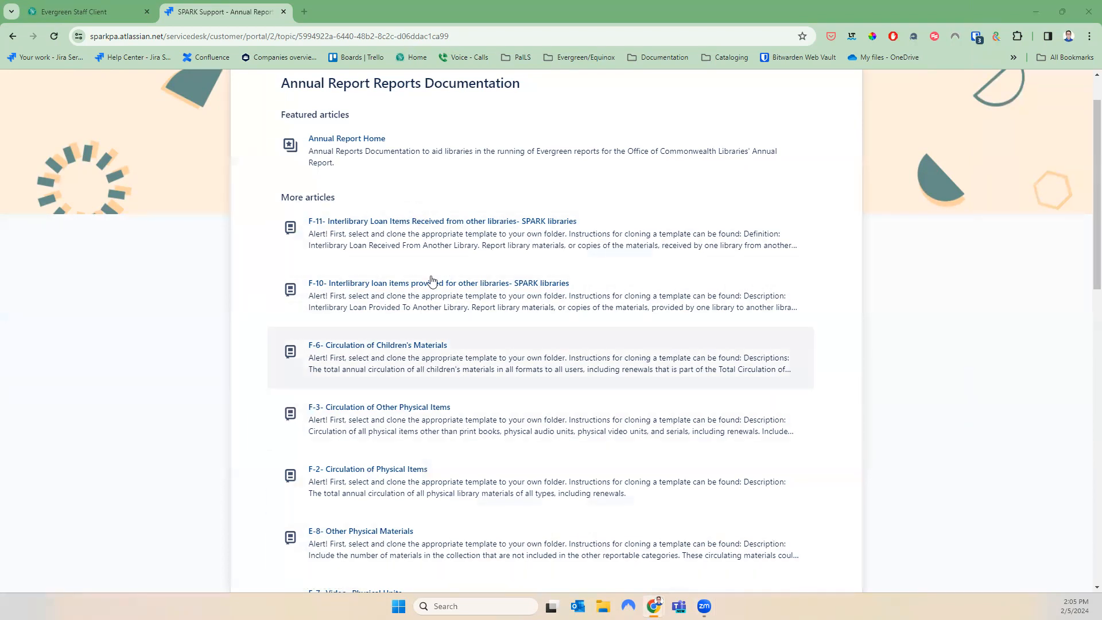
Scroll the Annual Report Reports Documentation list and open the featured Annual Report Home article
scroll(451, 297, down, 6)
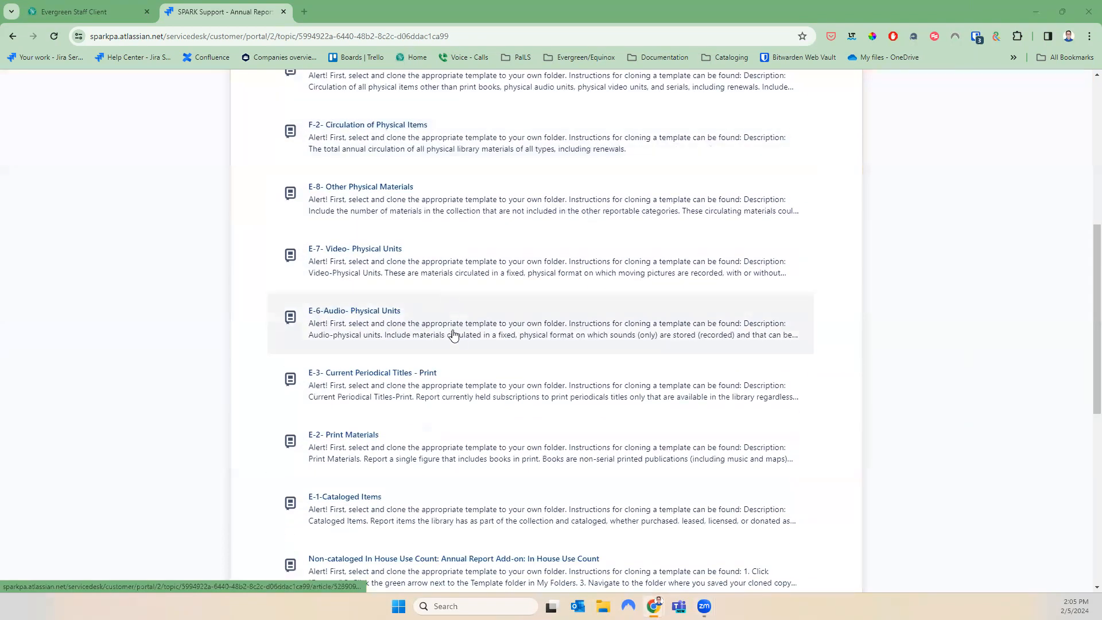
scroll(454, 335, down, 3)
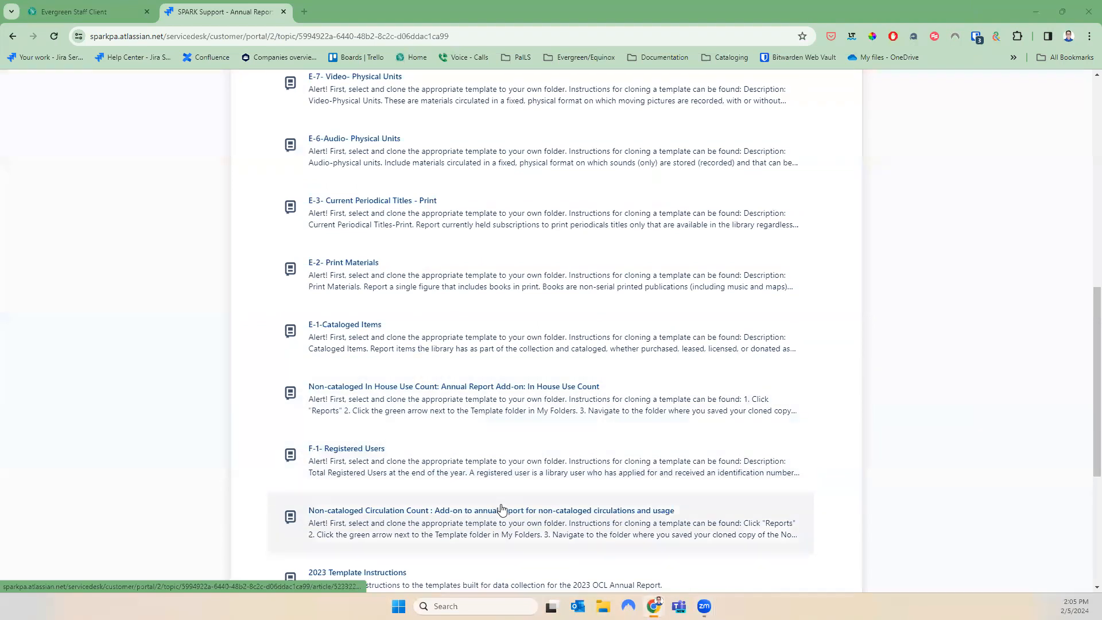
scroll(501, 509, down, 3)
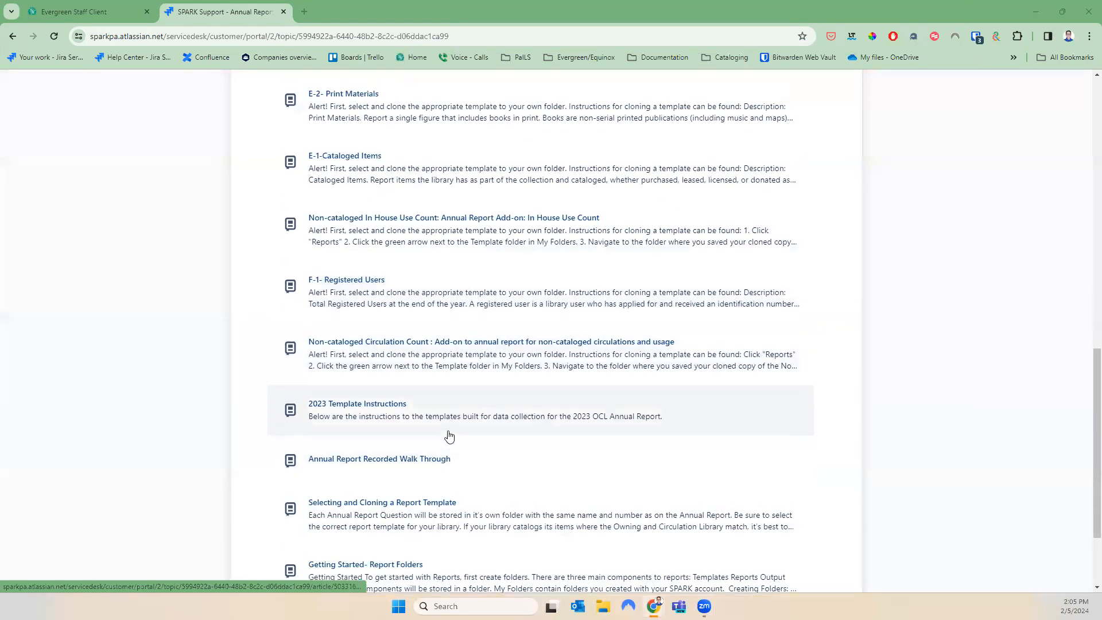
scroll(451, 436, up, 13)
click(335, 158)
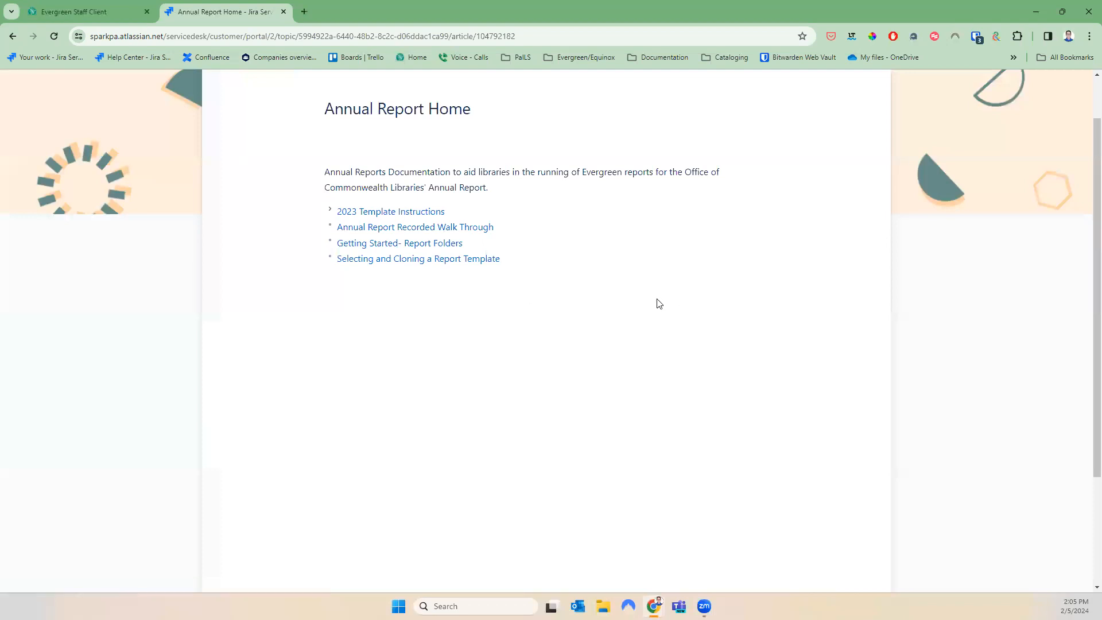
Switch to the Evergreen Staff Client and launch Reports from the splash page
click(94, 13)
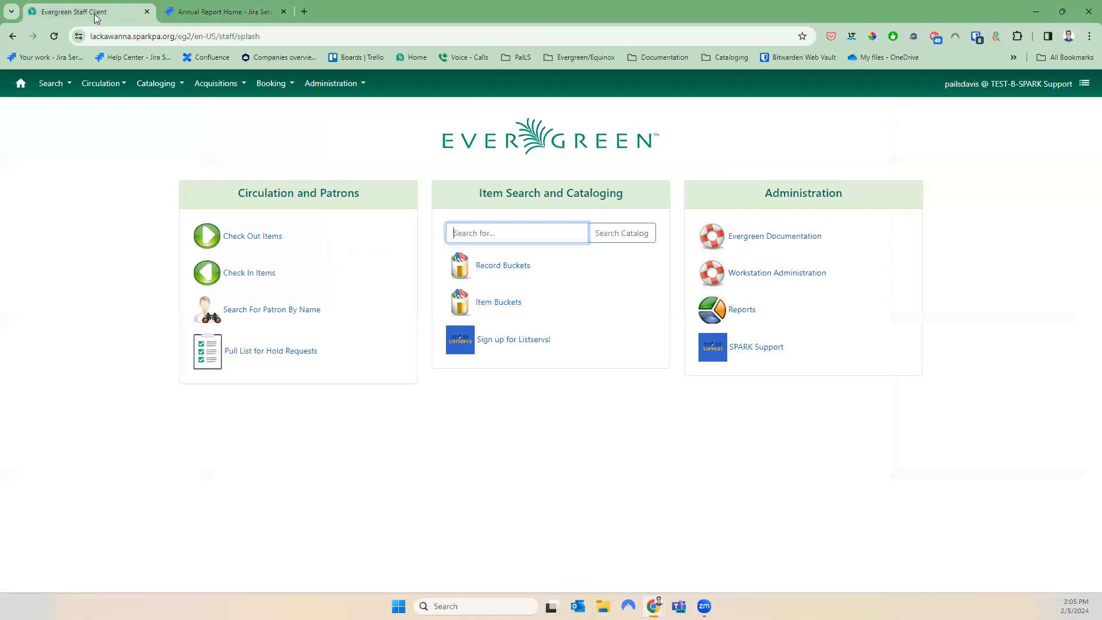
click(745, 314)
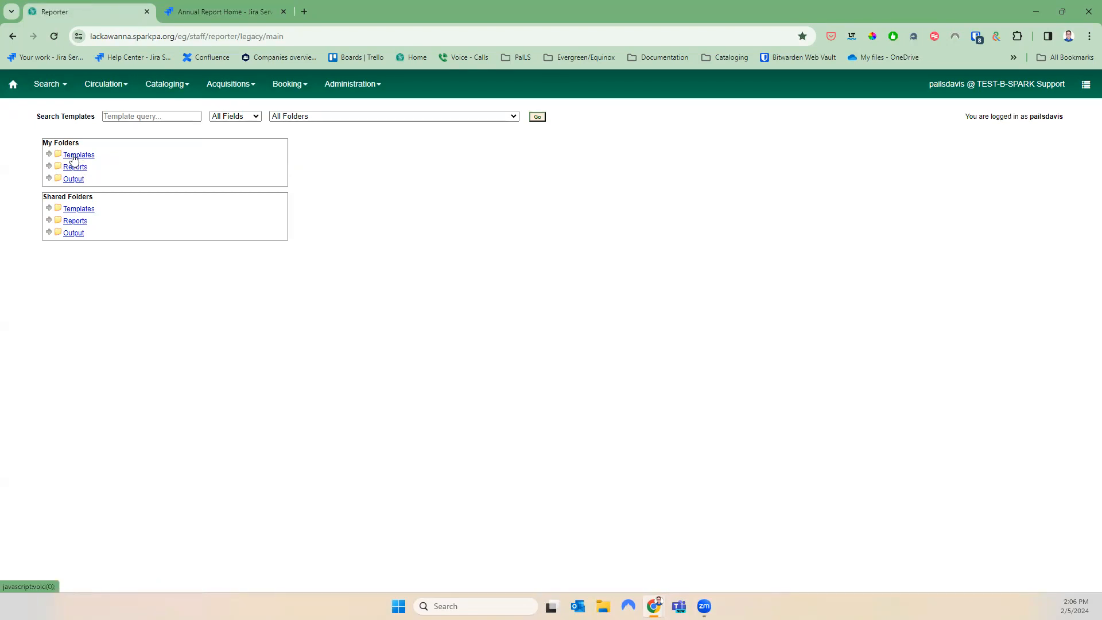
Start a new My Folders template subfolder and name it 'Annual Report 2023'
click(75, 155)
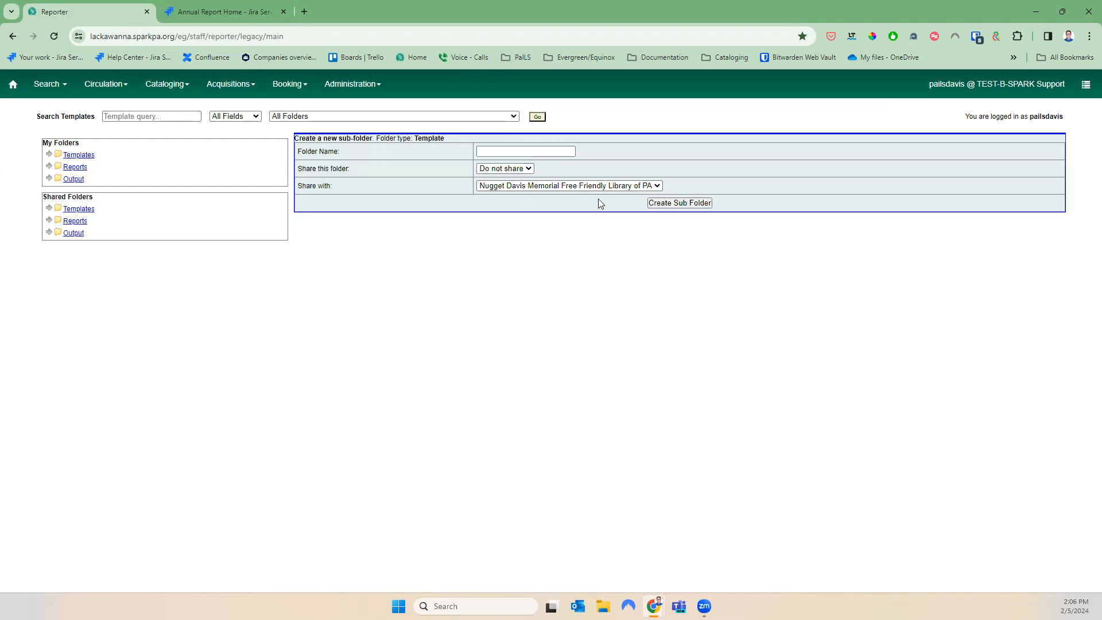
click(487, 153)
click(494, 154)
text(nnual 202)
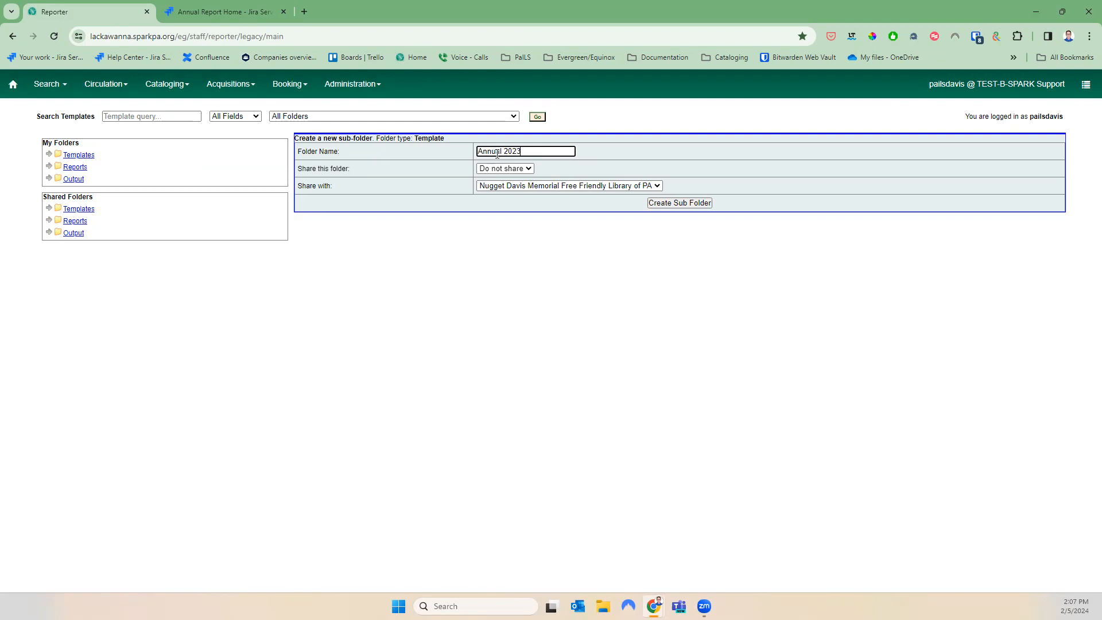
click(500, 154)
text(Report)
Keep the folder set to Do not share, create it, and acknowledge the success message
click(528, 170)
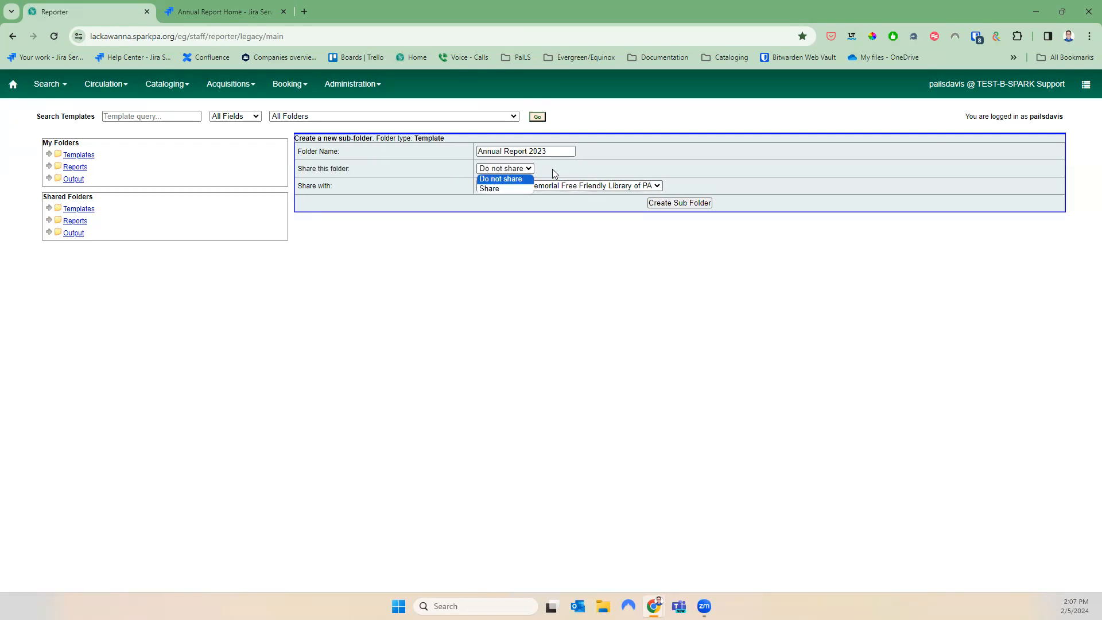
click(552, 169)
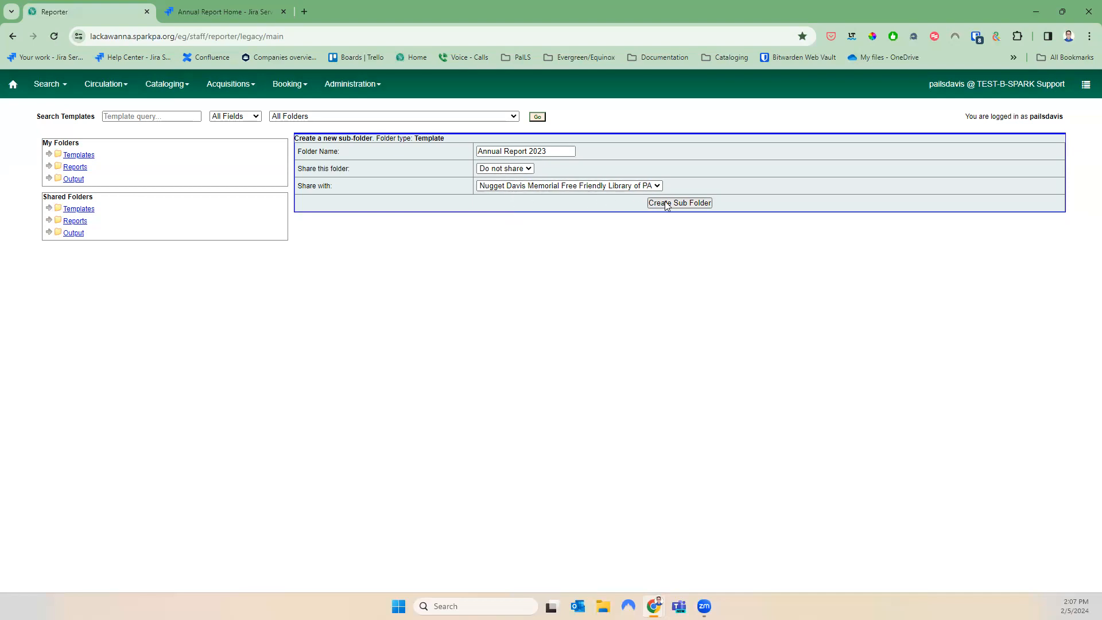
triple_click(300, 187)
click(510, 189)
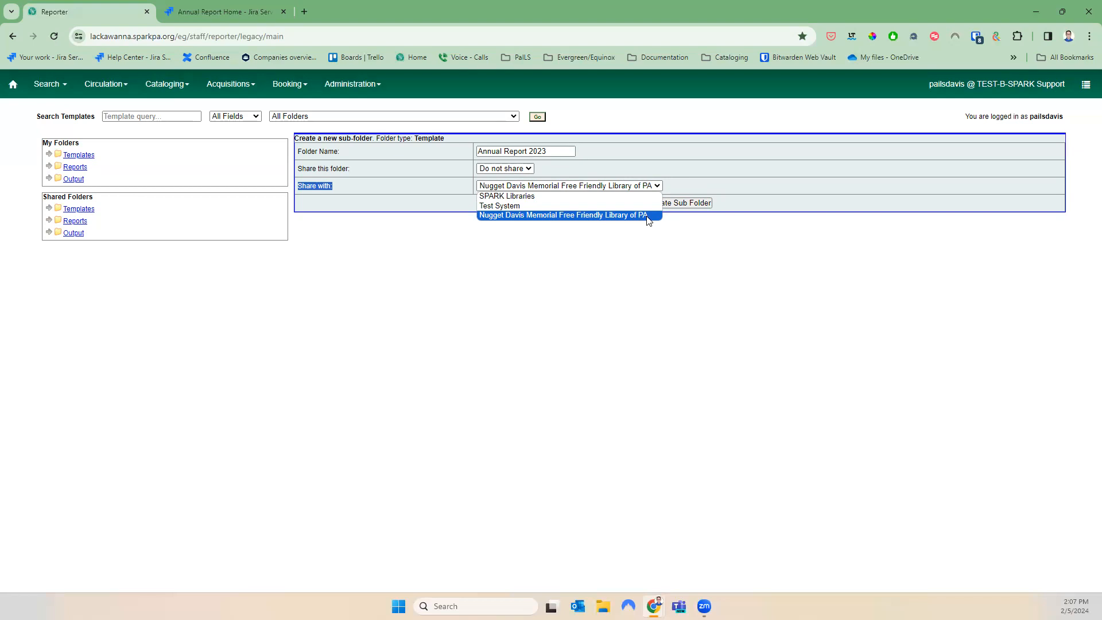
click(739, 229)
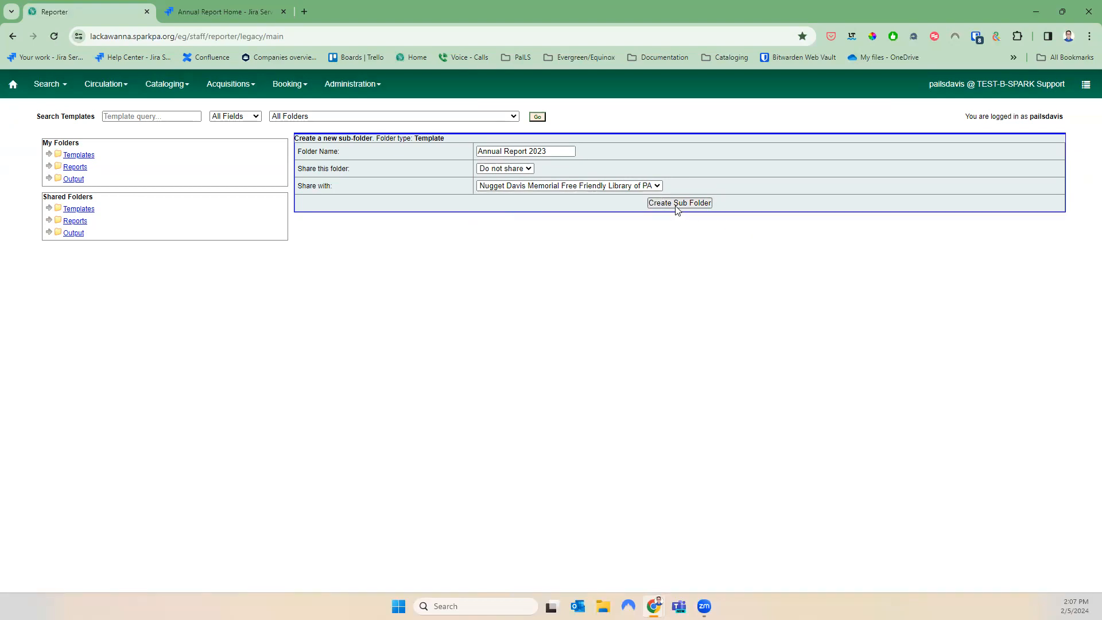
click(676, 208)
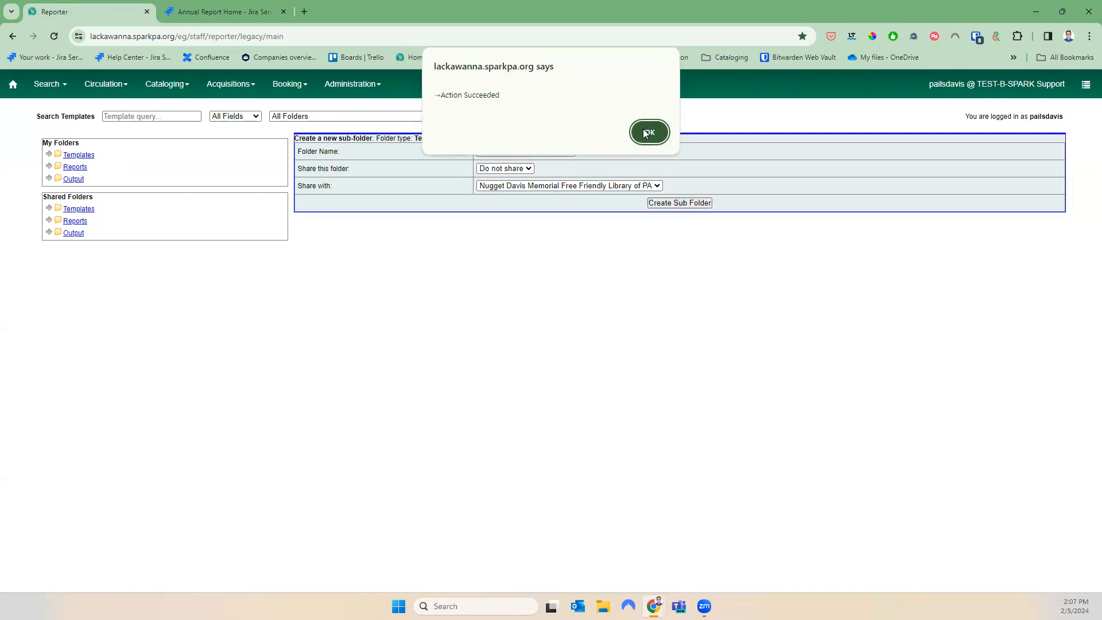
click(649, 132)
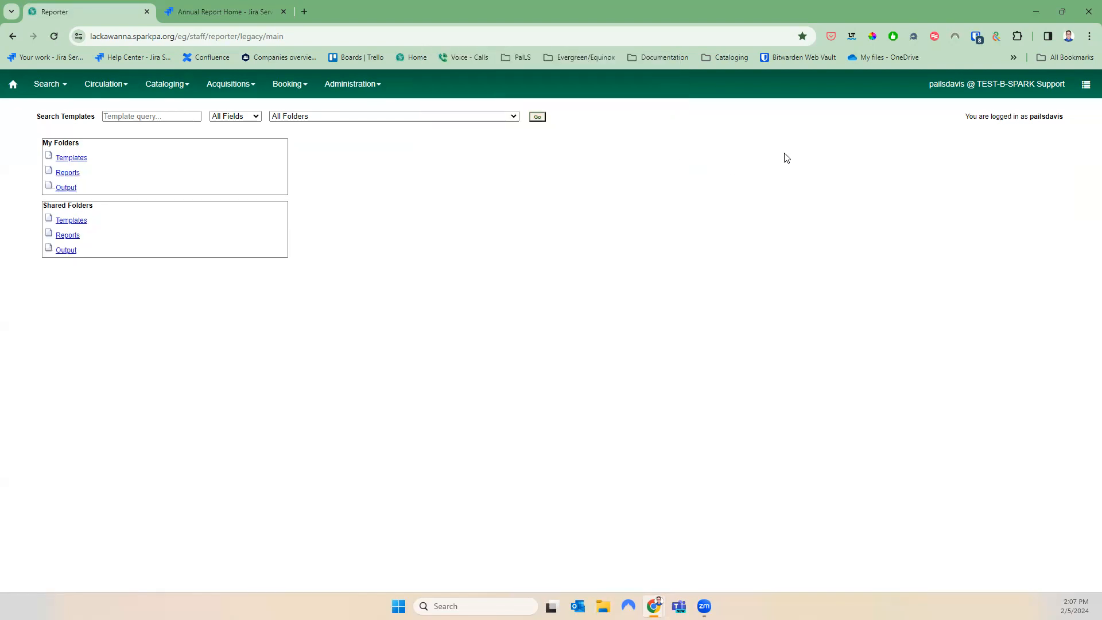
Create the Annual Report 2023 subfolder under My Folders Reports
click(73, 171)
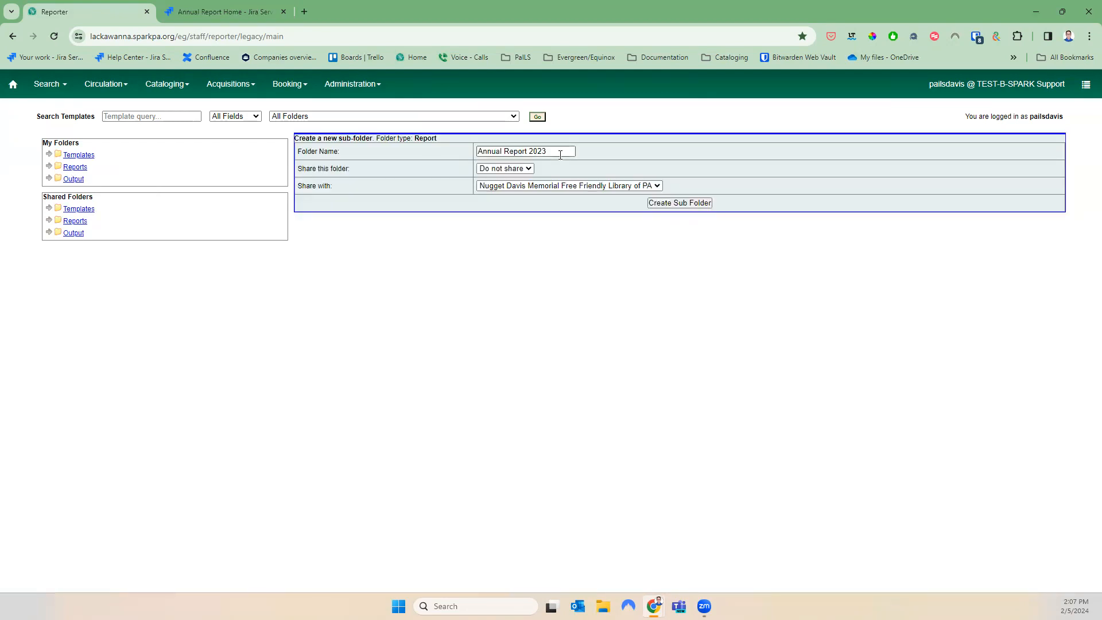
click(669, 205)
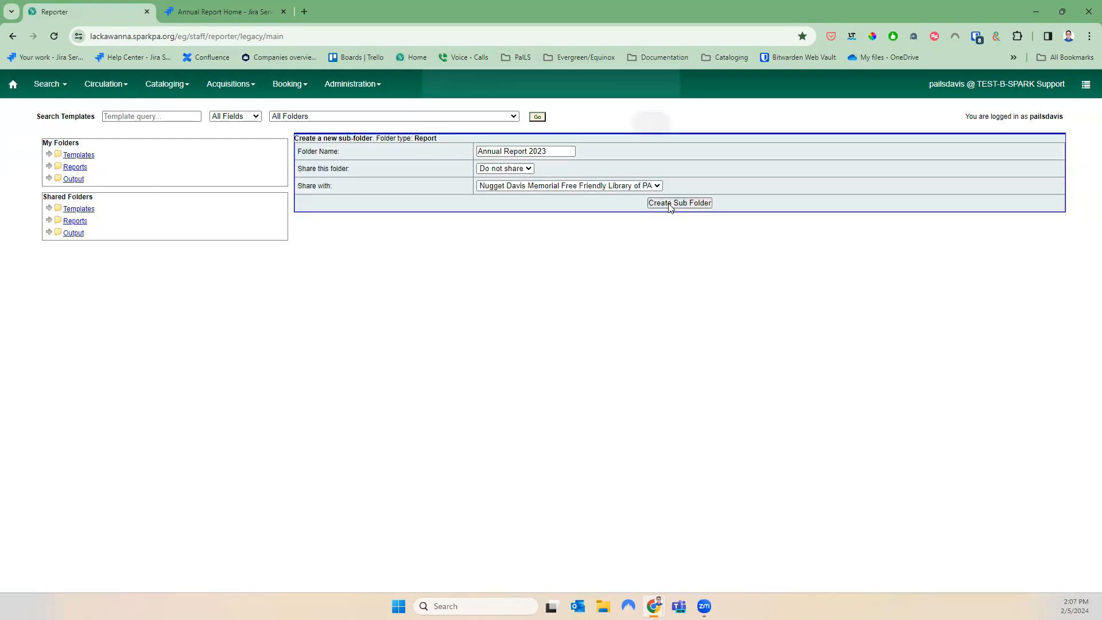
click(661, 138)
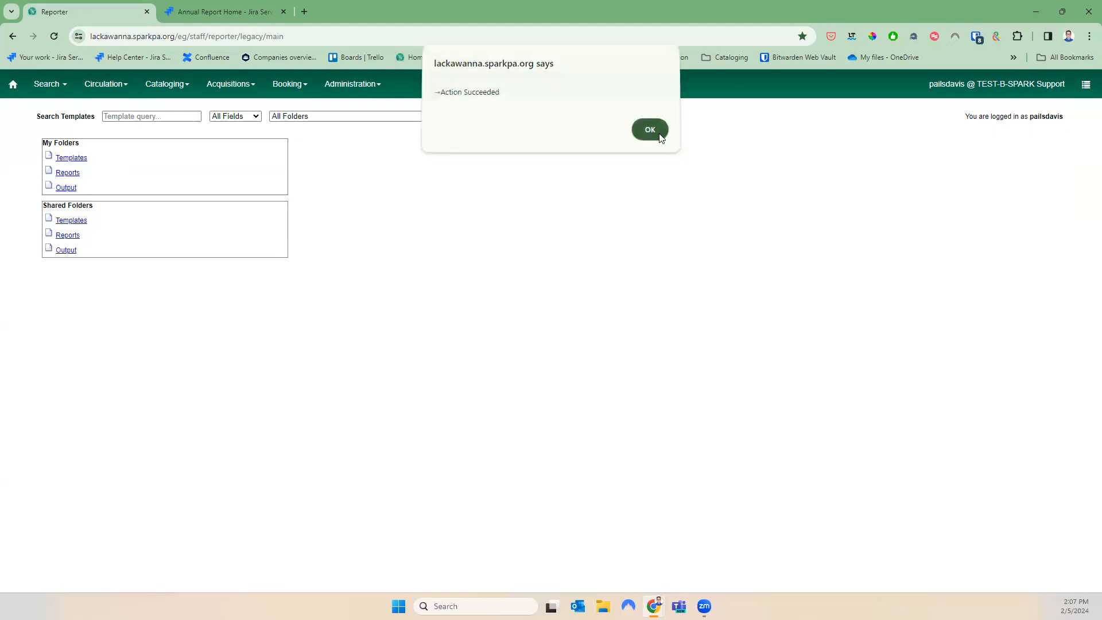
Create the matching Annual Report 2023 subfolder under My Folders Output
click(78, 183)
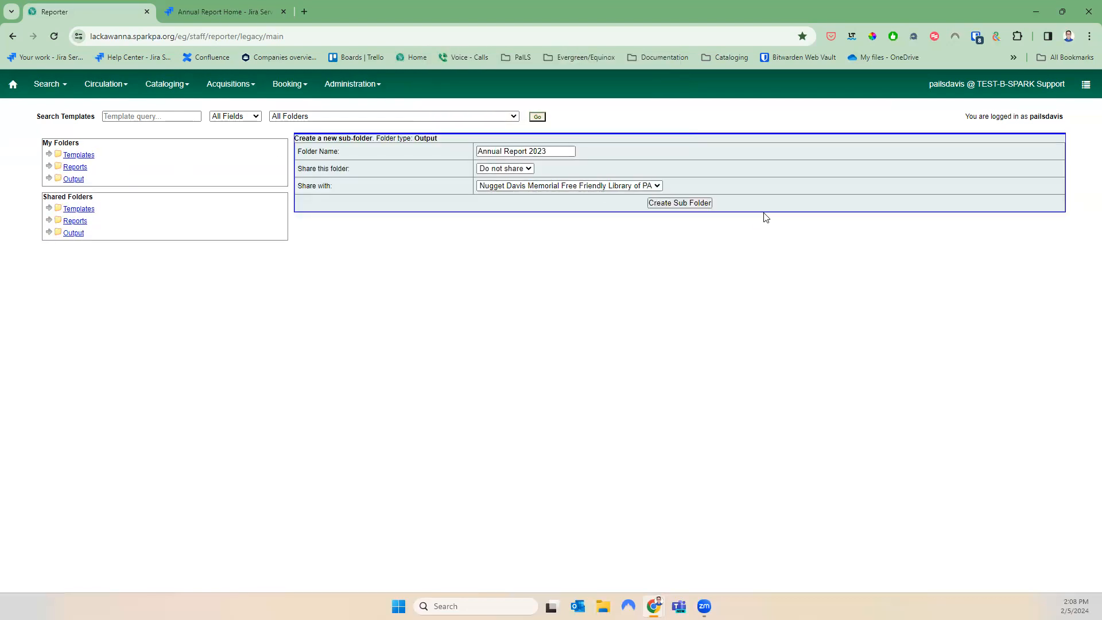
click(673, 205)
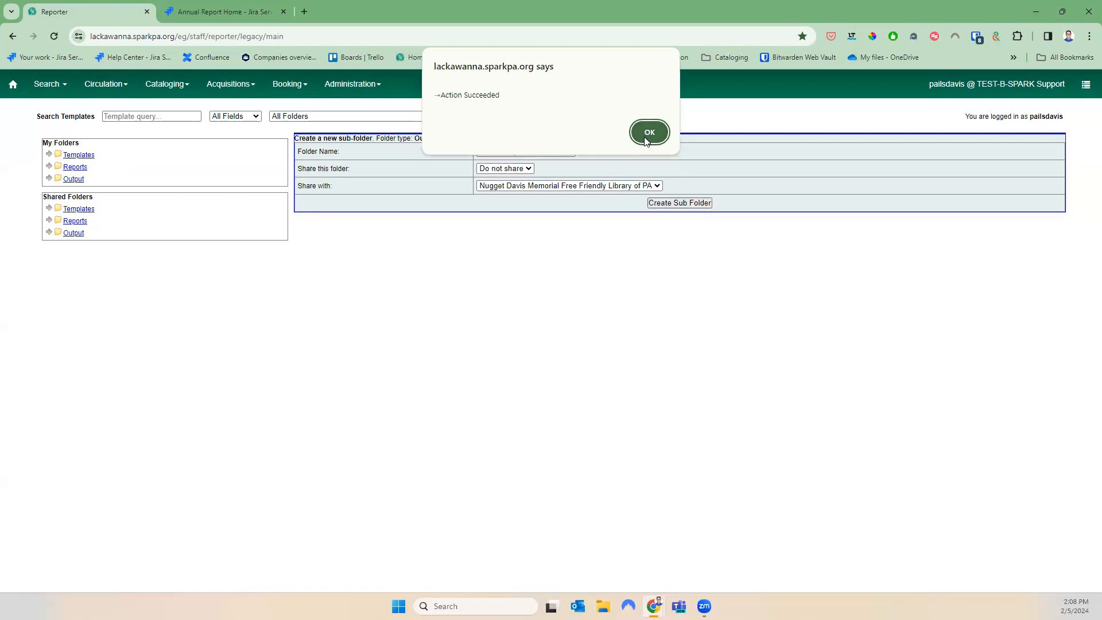
click(647, 141)
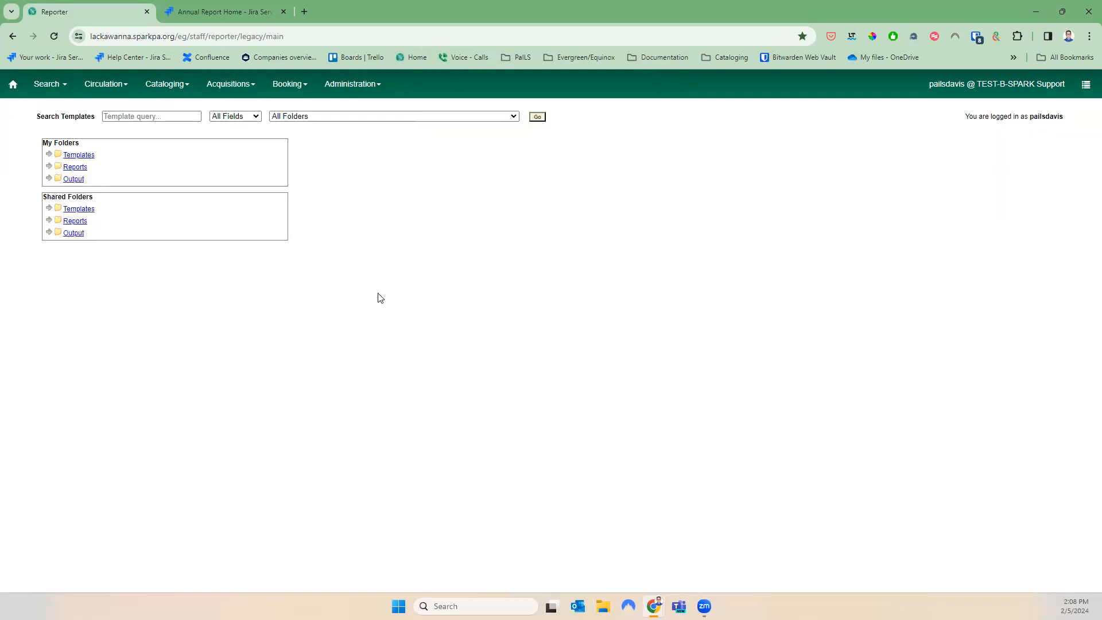
click(49, 155)
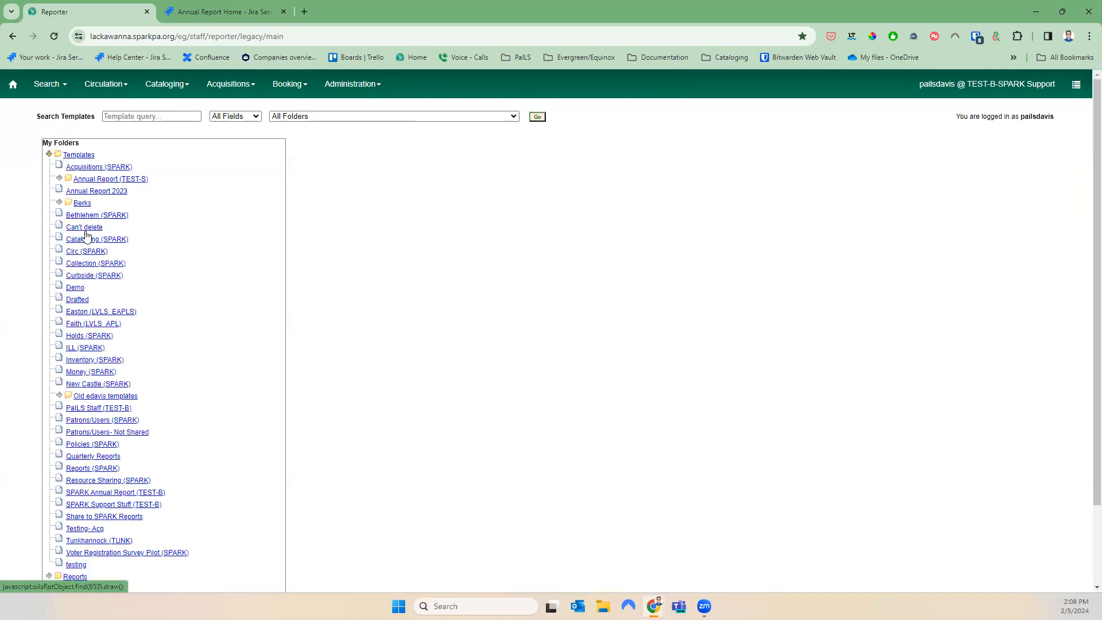
scroll(107, 567, down, 2)
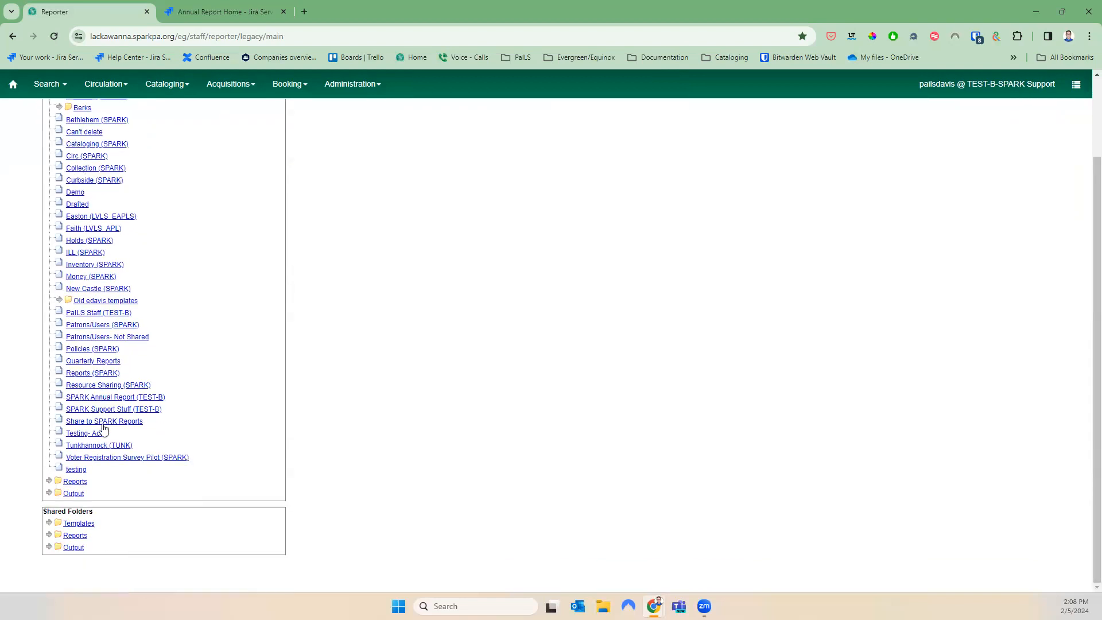
scroll(75, 235, up, 2)
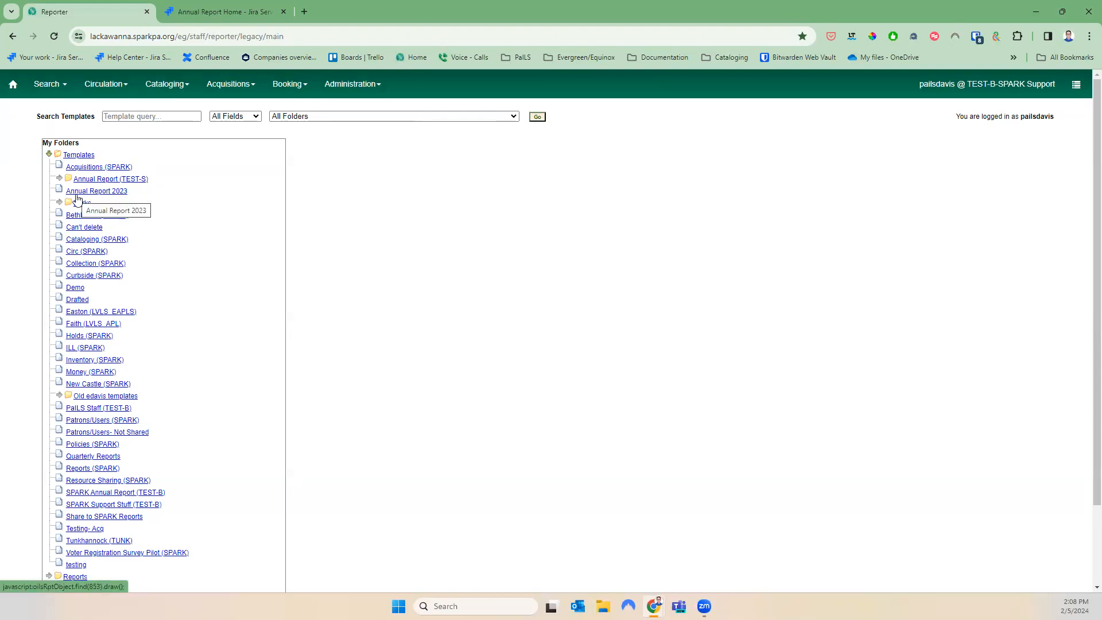
click(49, 154)
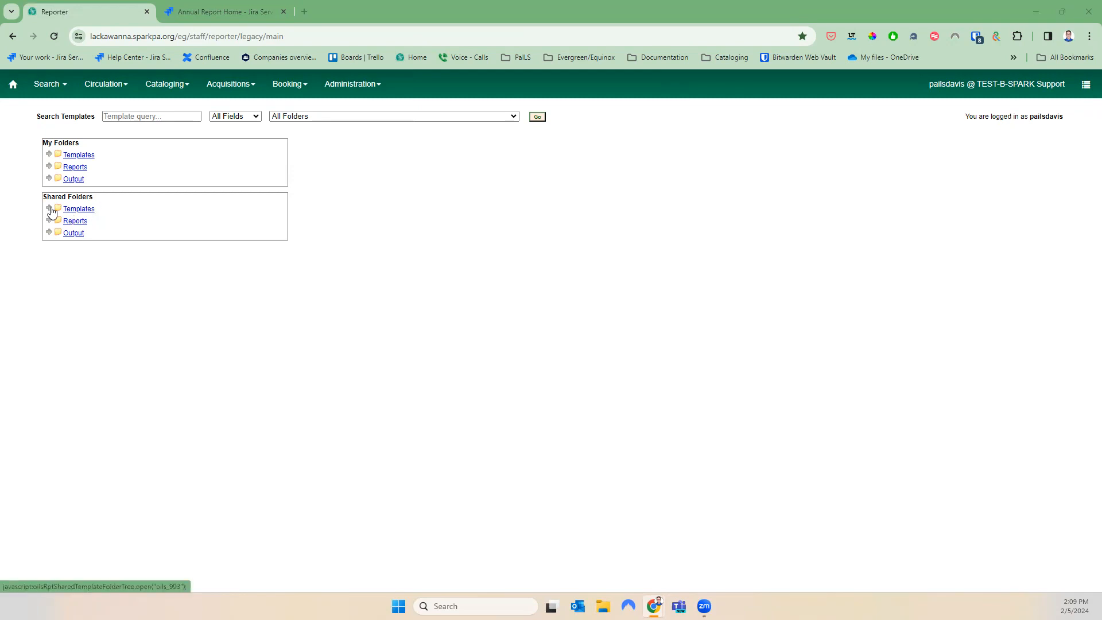
Expand Shared Folders Templates, then annualreport, then its 2023 with Documentation (SPARK) folder
drag(46, 196, 109, 193)
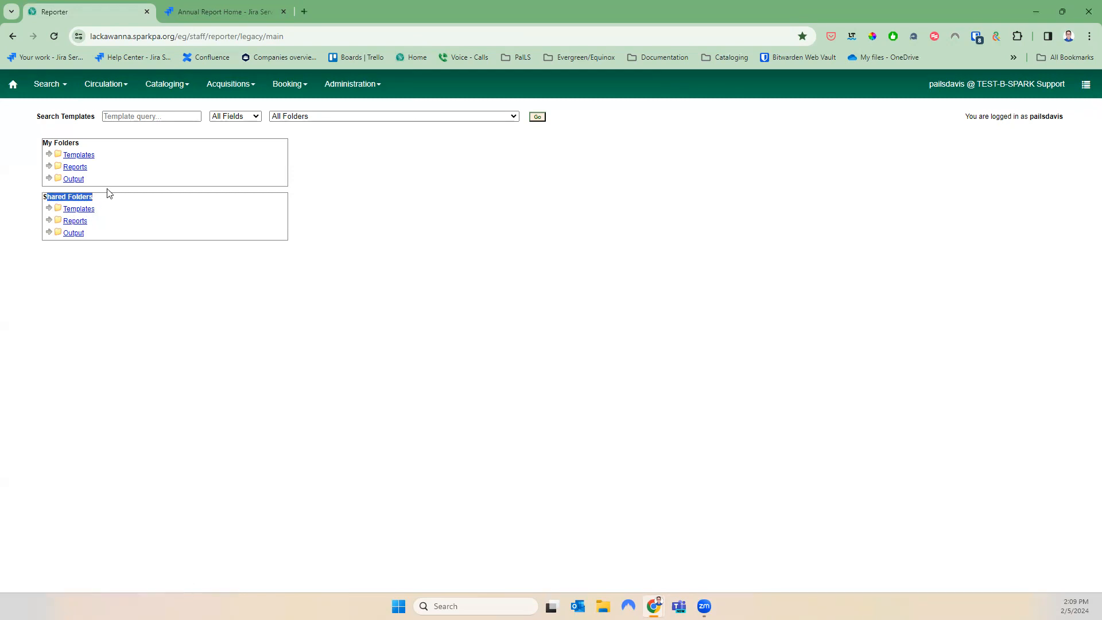
click(49, 209)
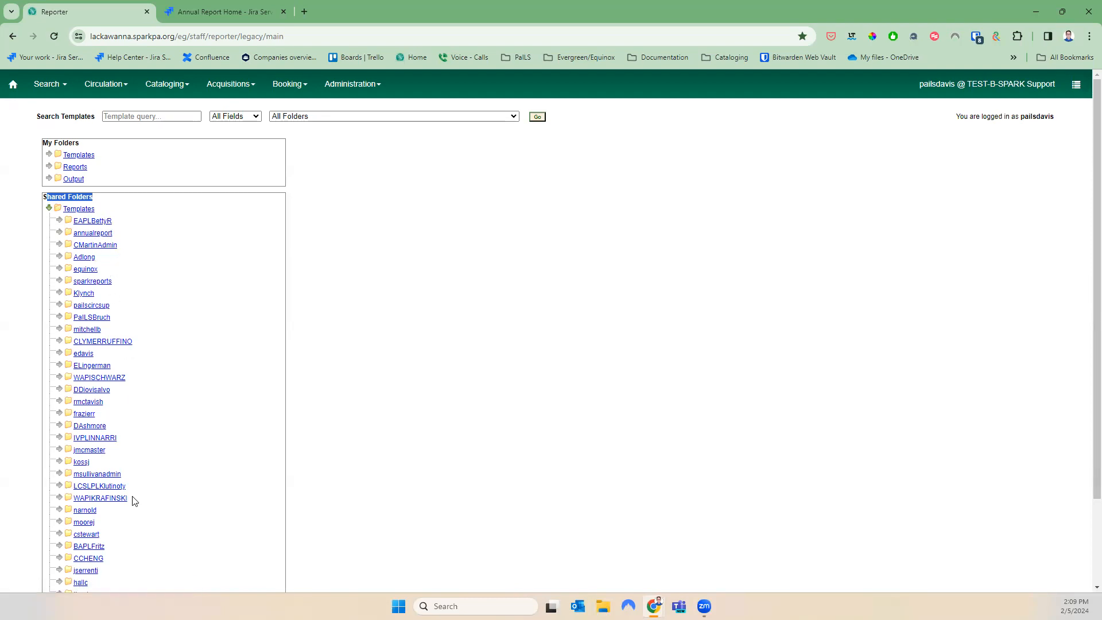
click(90, 235)
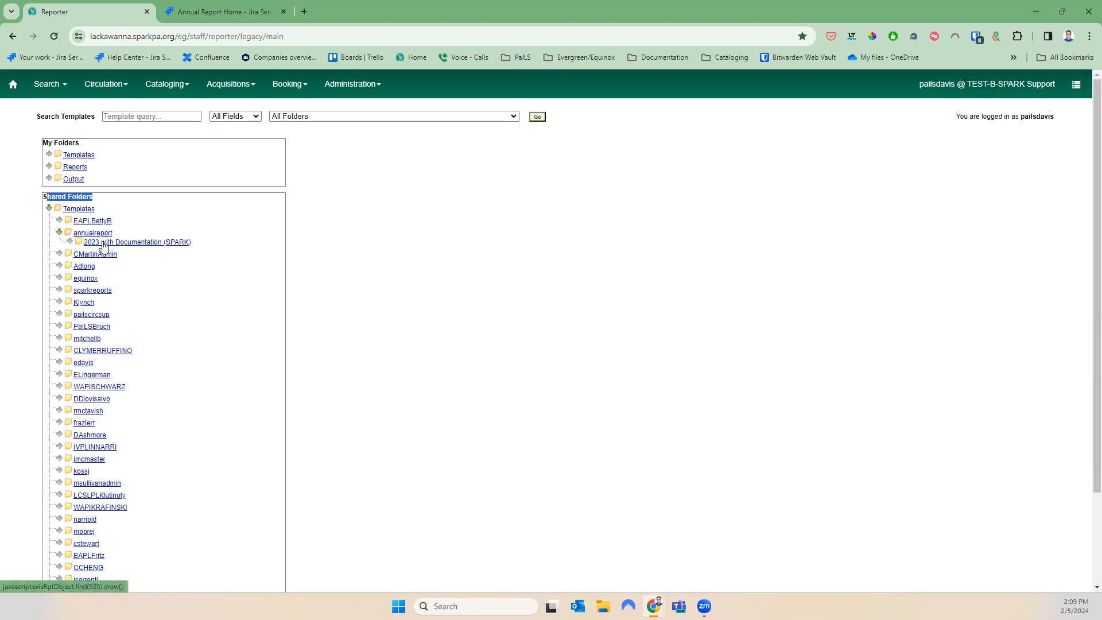
click(70, 243)
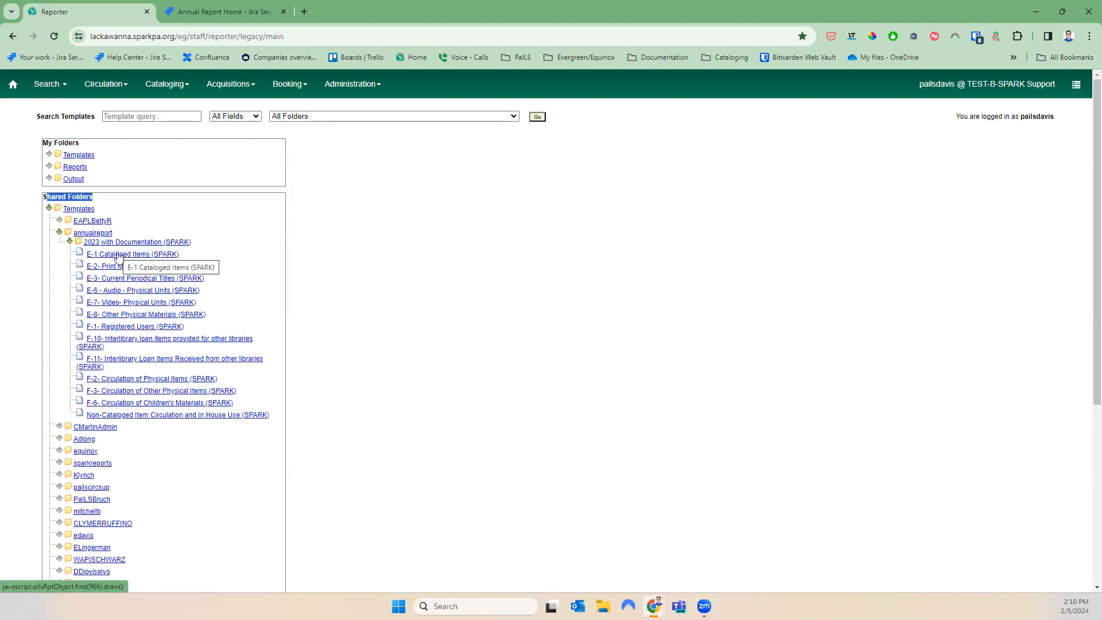
Open the E-1 Cataloged Items folder and tick the 'Owning Library- Filters on Year' template
click(159, 256)
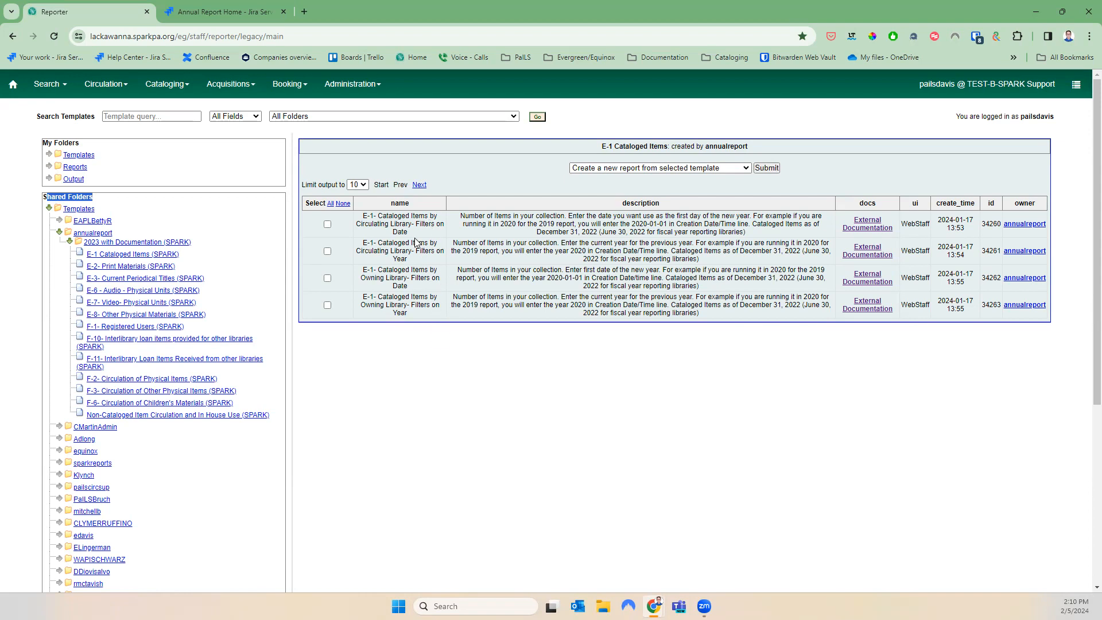
drag(359, 226, 417, 222)
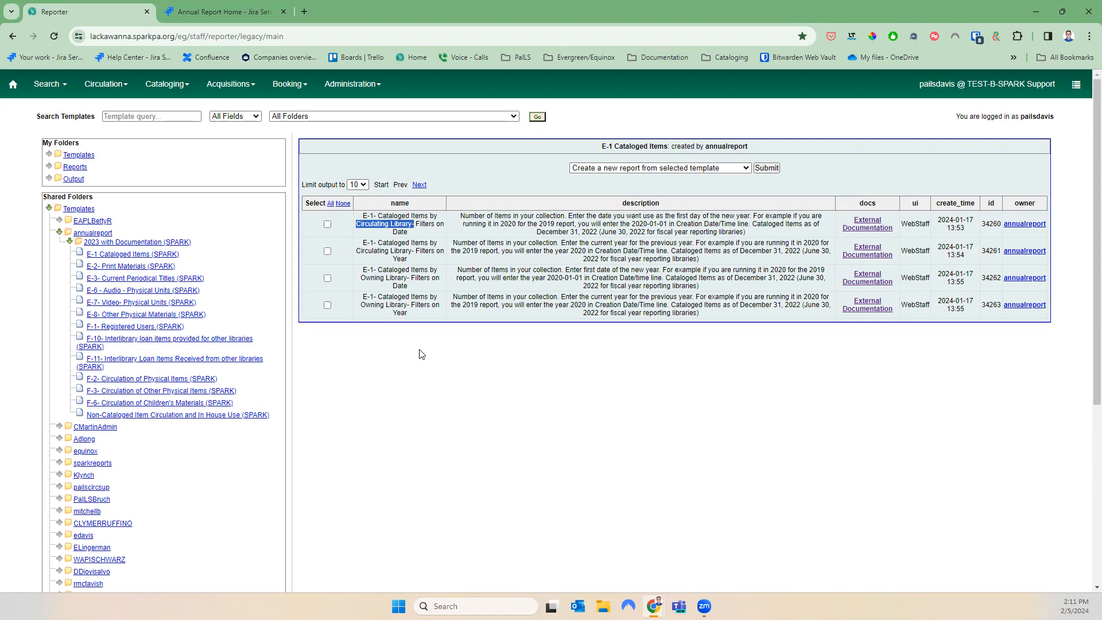
click(418, 396)
drag(412, 317, 349, 298)
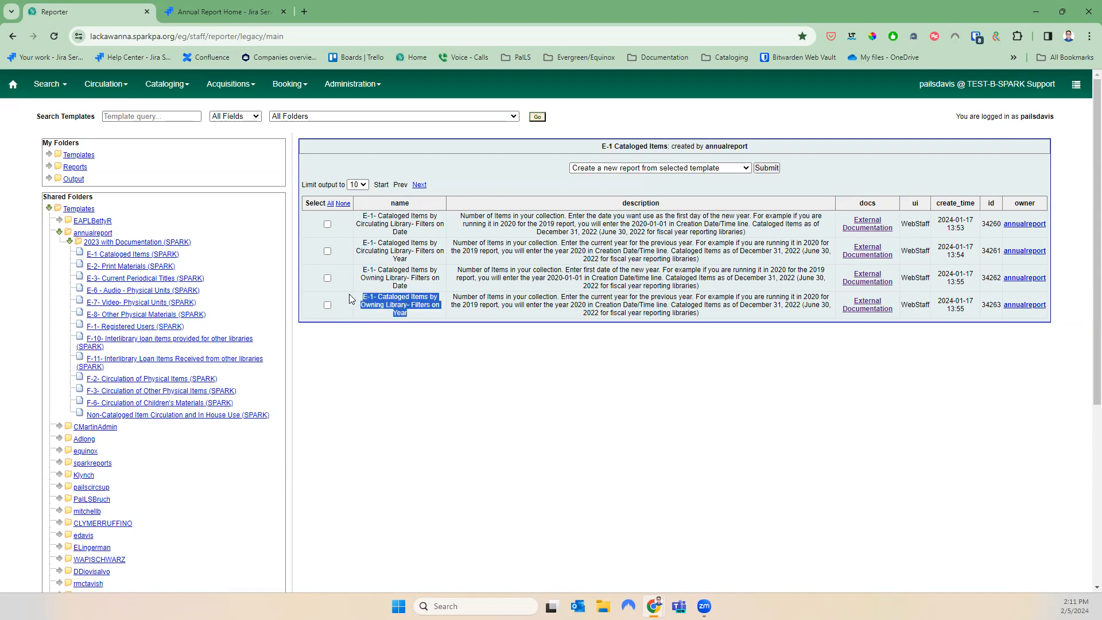
click(397, 339)
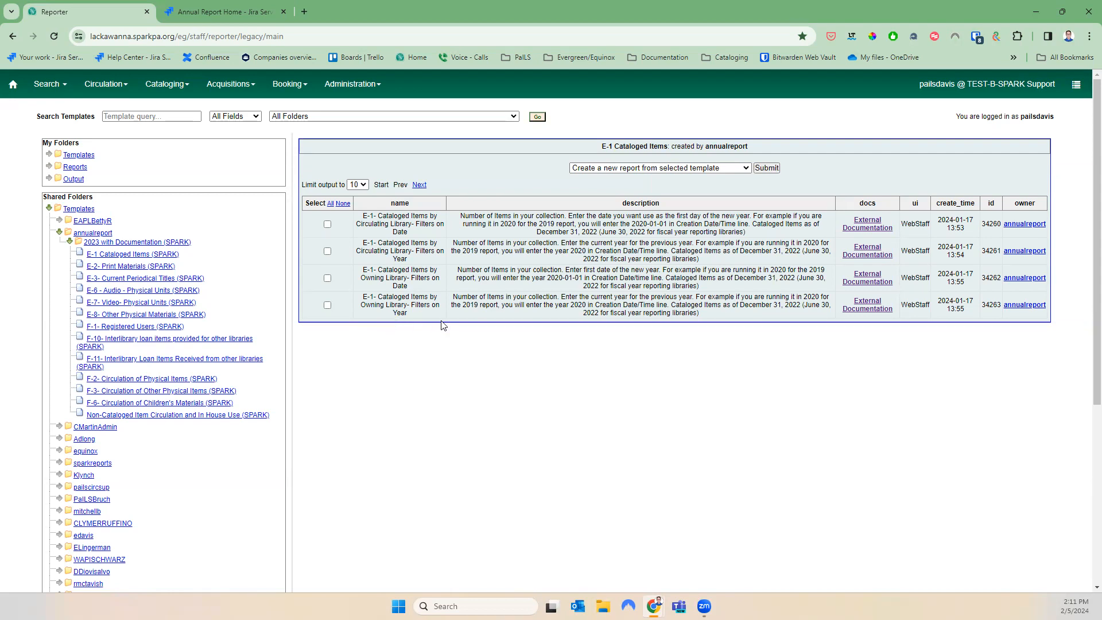
click(327, 305)
Clone the selected template into the Annual Report 2023 folder
click(583, 171)
click(592, 189)
click(767, 168)
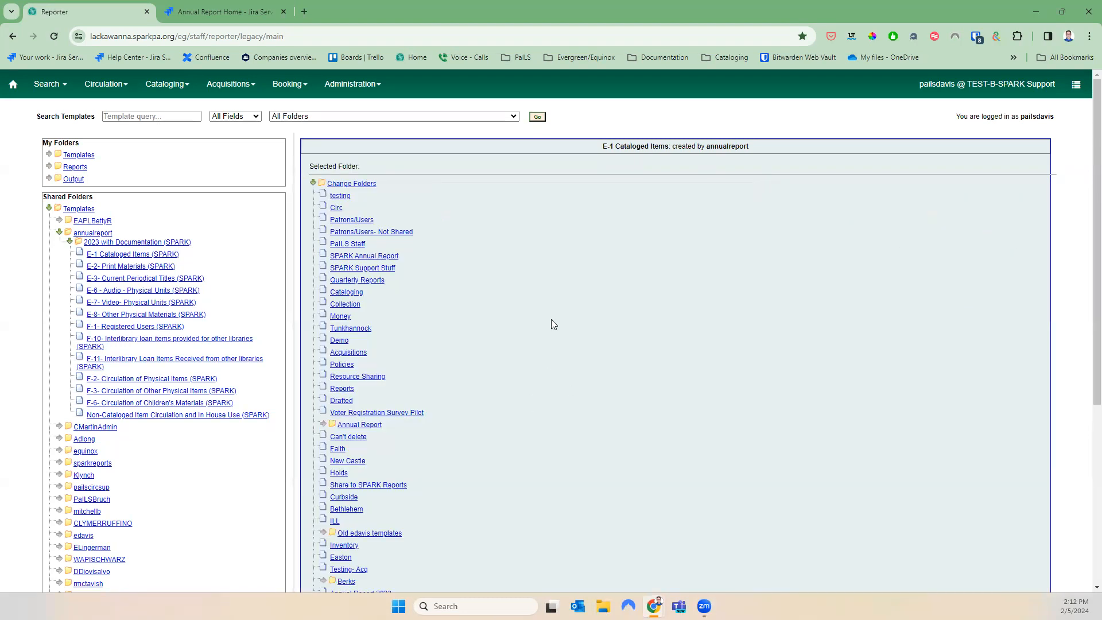
scroll(567, 375, down, 4)
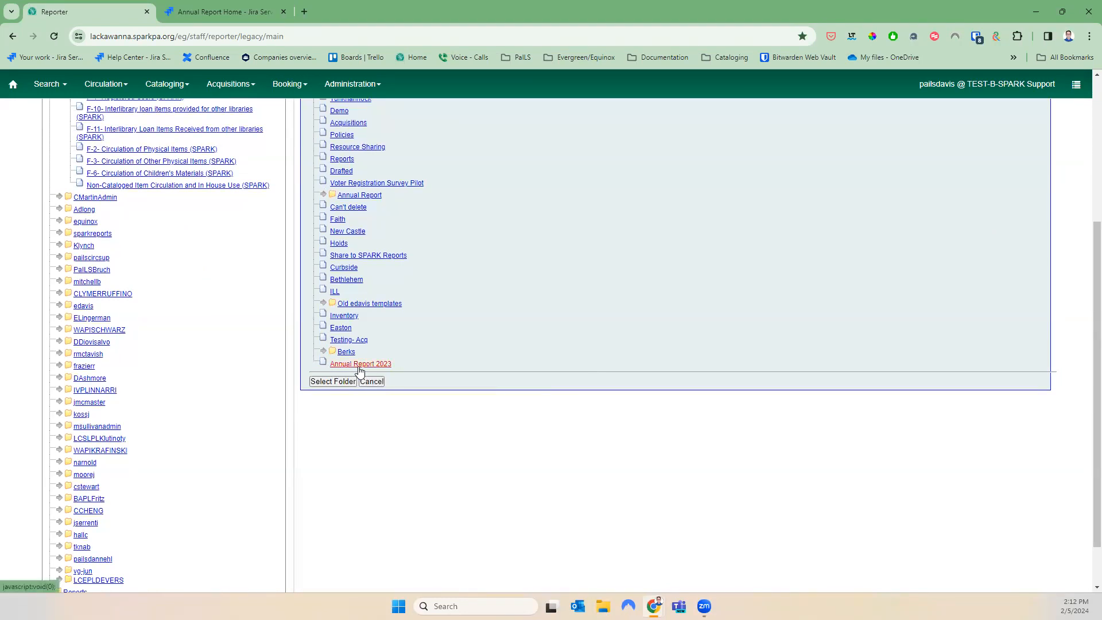
click(333, 381)
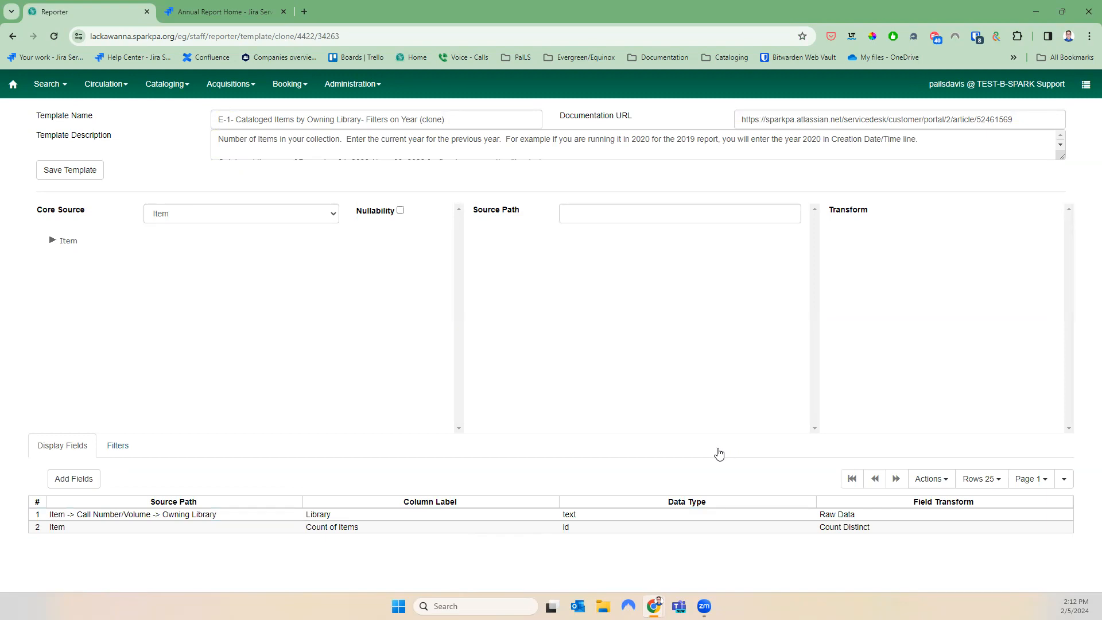
Save the E-1 Owning Library – Filters on Year (clone) template and confirm
click(65, 174)
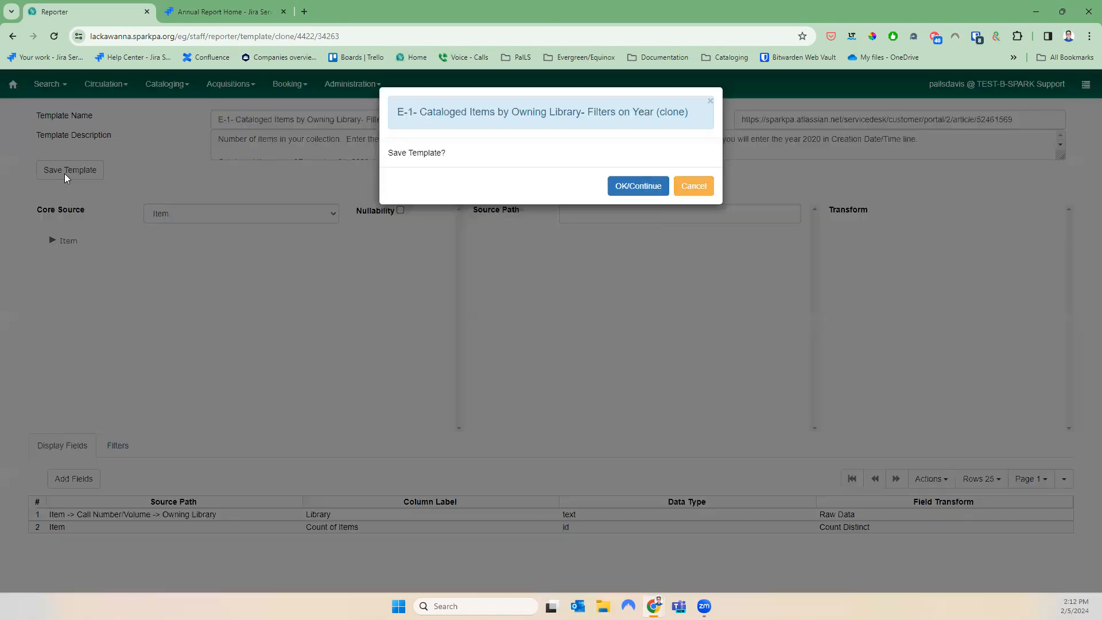
click(636, 185)
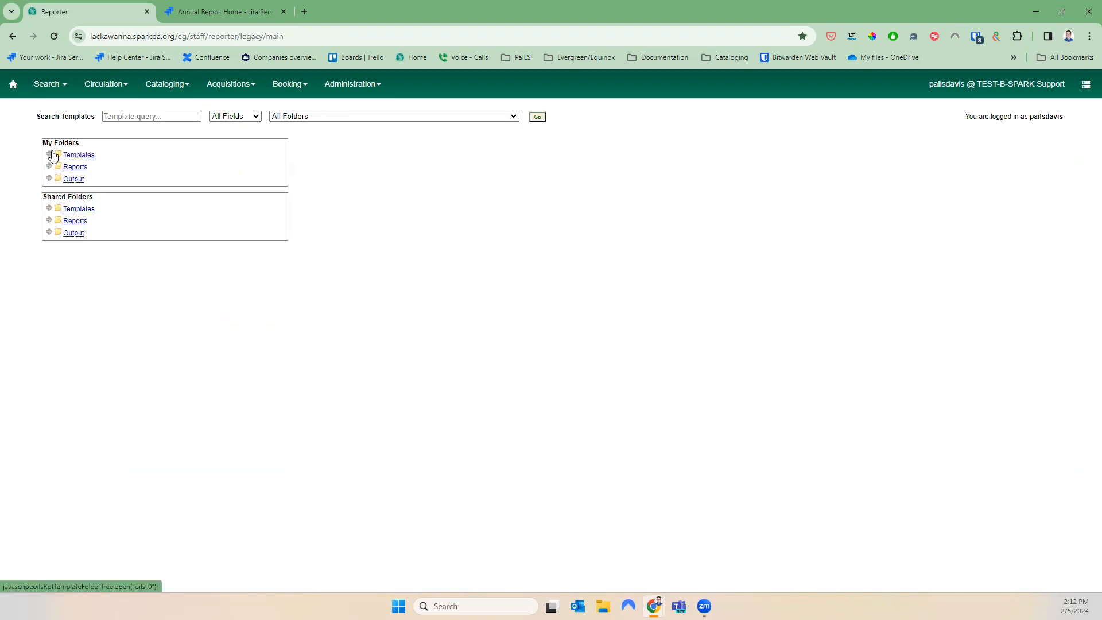
Open My Folders' Annual Report 2023 templates, locate the E-1 clone, and follow its External Documentation link
click(49, 155)
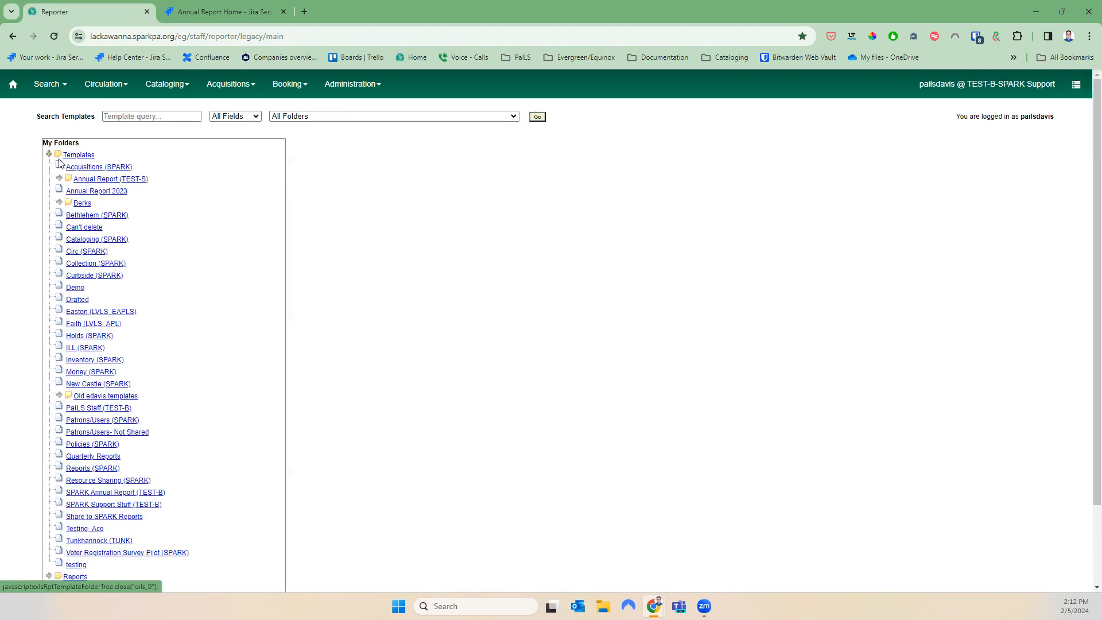
click(97, 193)
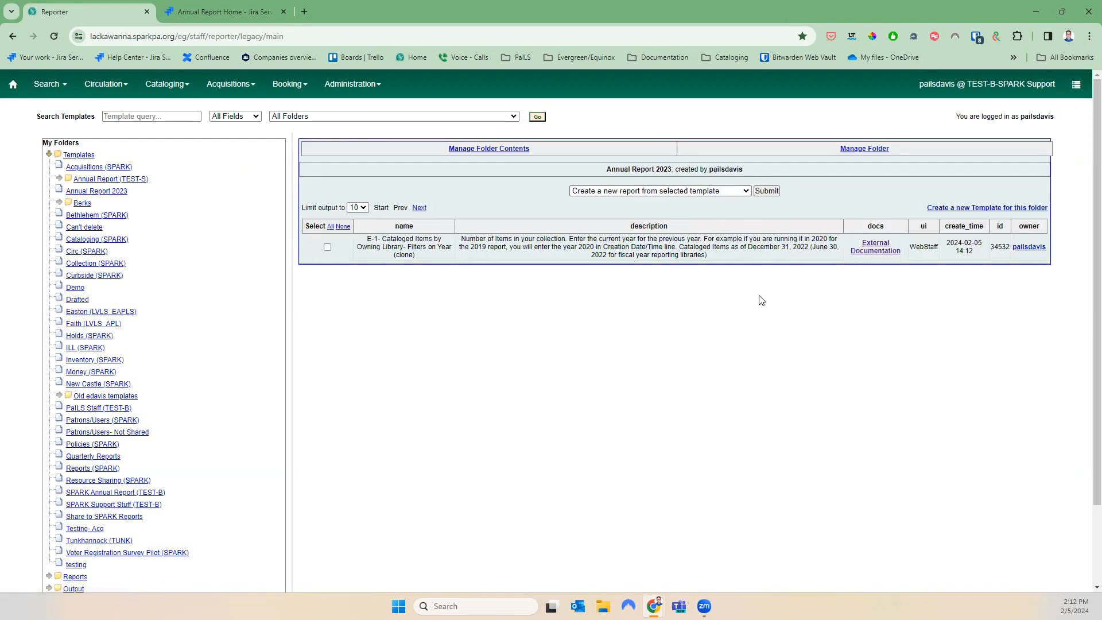
mouse_move(363, 242)
mouse_down()
mouse_move(442, 244)
mouse_move(456, 259)
mouse_move(472, 245)
mouse_move(758, 253)
mouse_move(777, 265)
mouse_move(766, 261)
mouse_up()
click(766, 261)
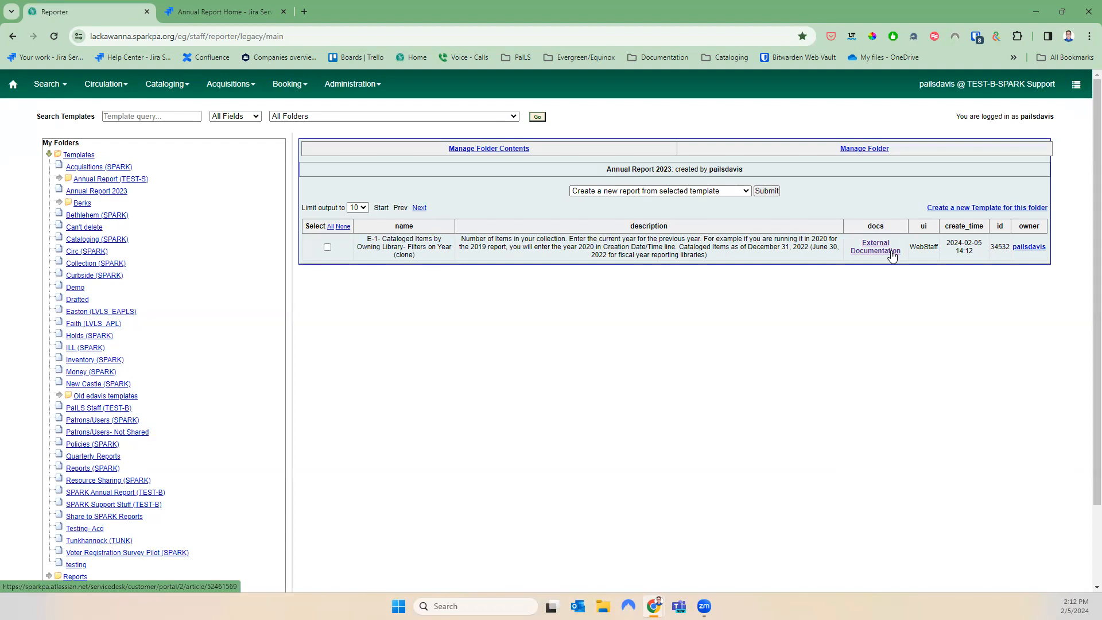
click(892, 253)
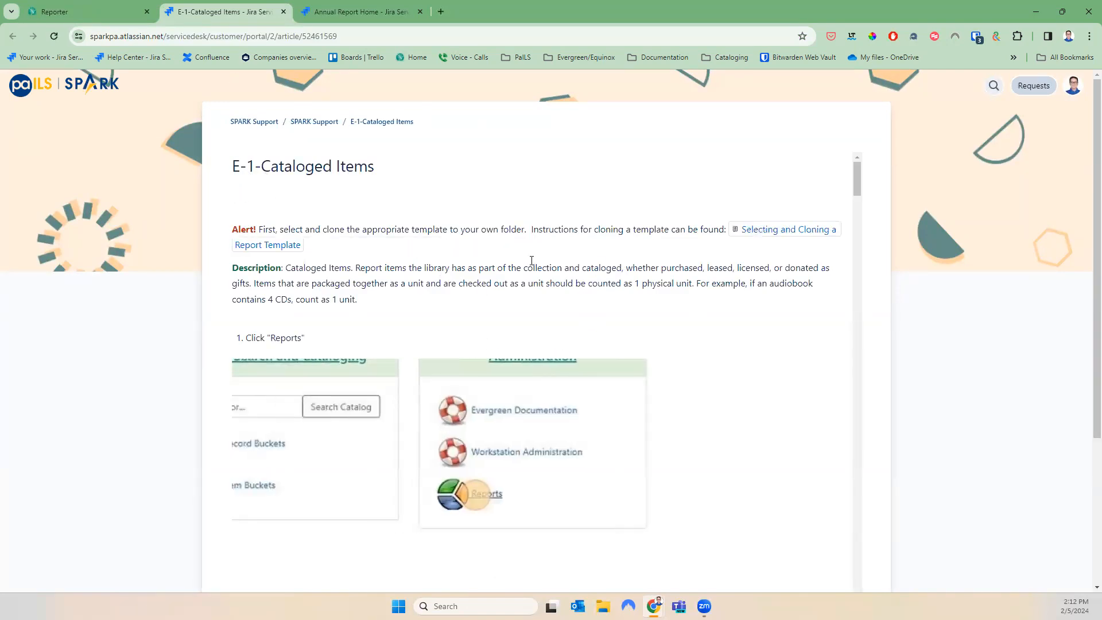
Scroll through the E-1 Cataloged Items setup article, then return to the Reporter tab
scroll(585, 316, down, 13)
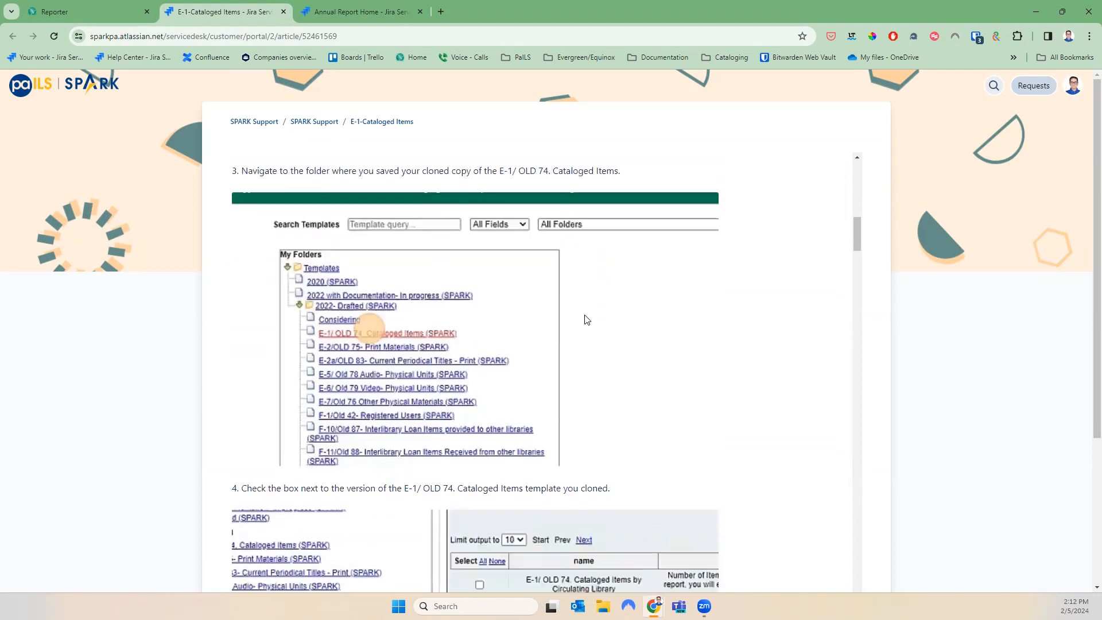
scroll(586, 319, down, 15)
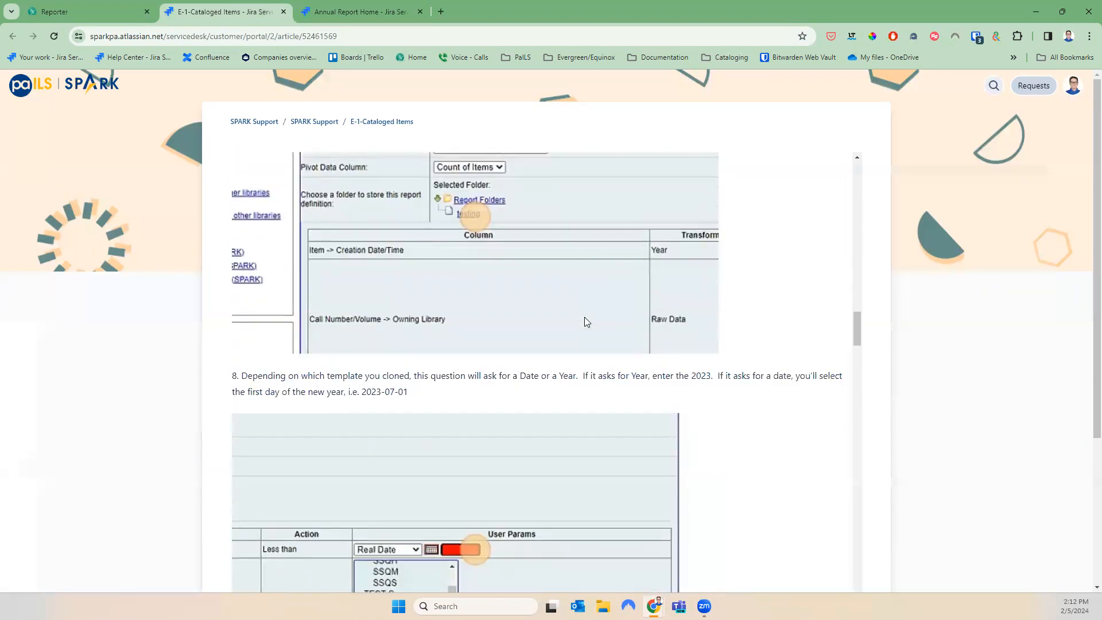
scroll(584, 318, down, 15)
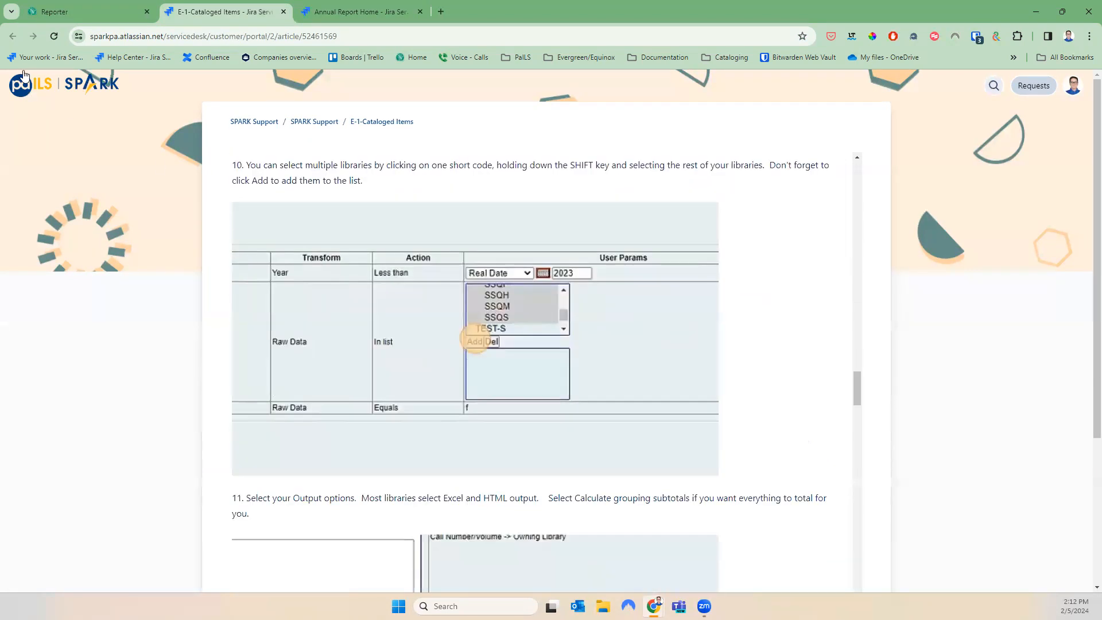
click(46, 8)
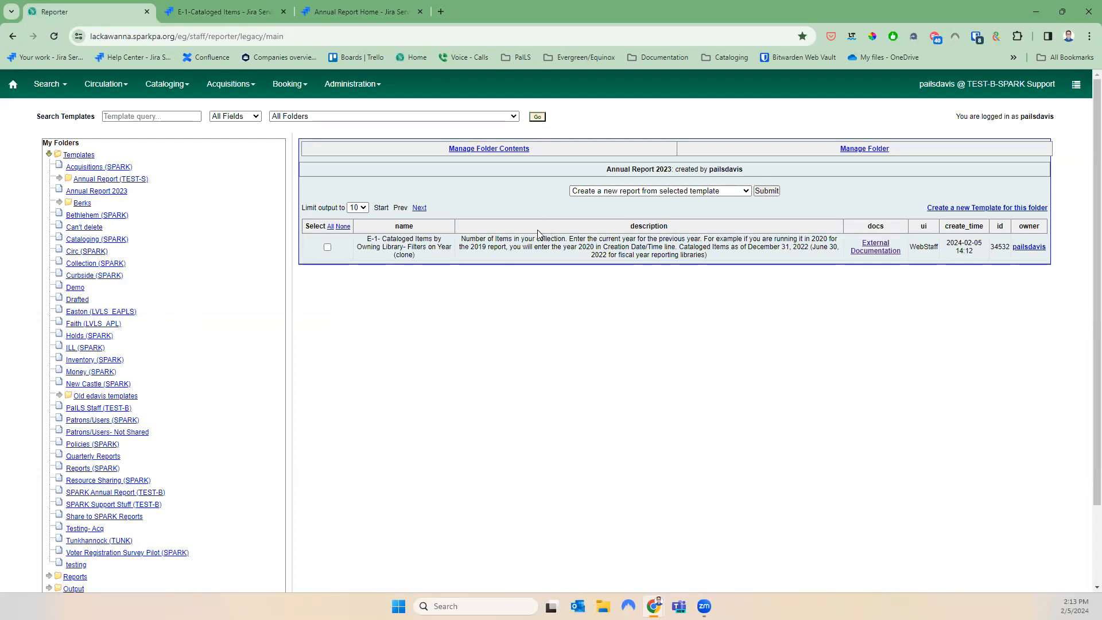
Expand Shared Folders > Templates > annualreport > 2023 with Documentation (SPARK) to show the E-1 Cataloged Items templates
scroll(196, 460, down, 3)
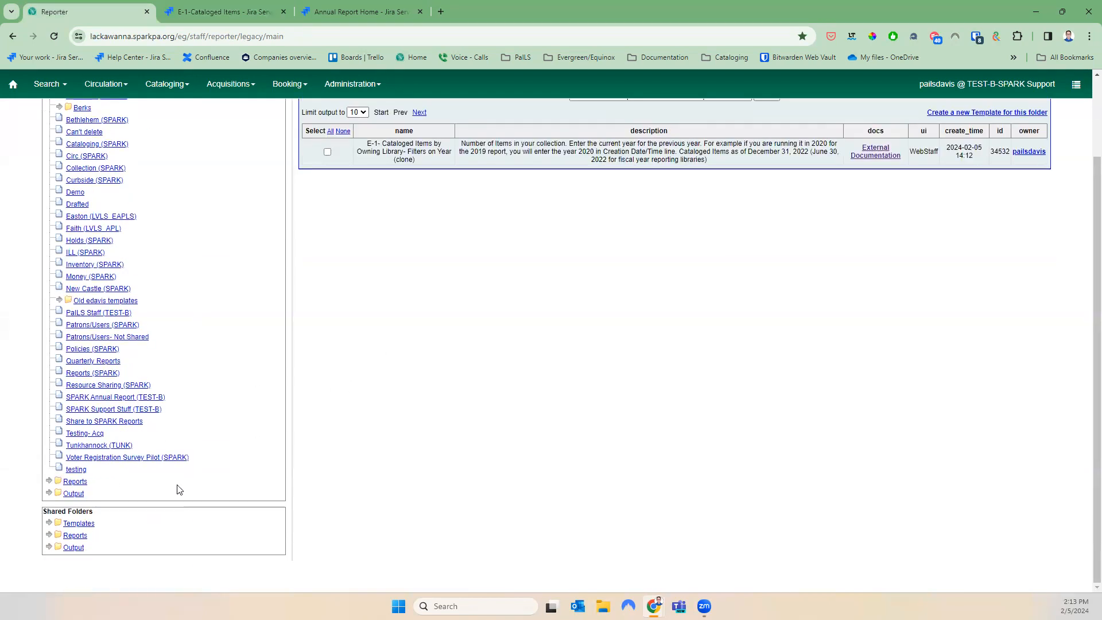
click(49, 523)
scroll(138, 531, down, 5)
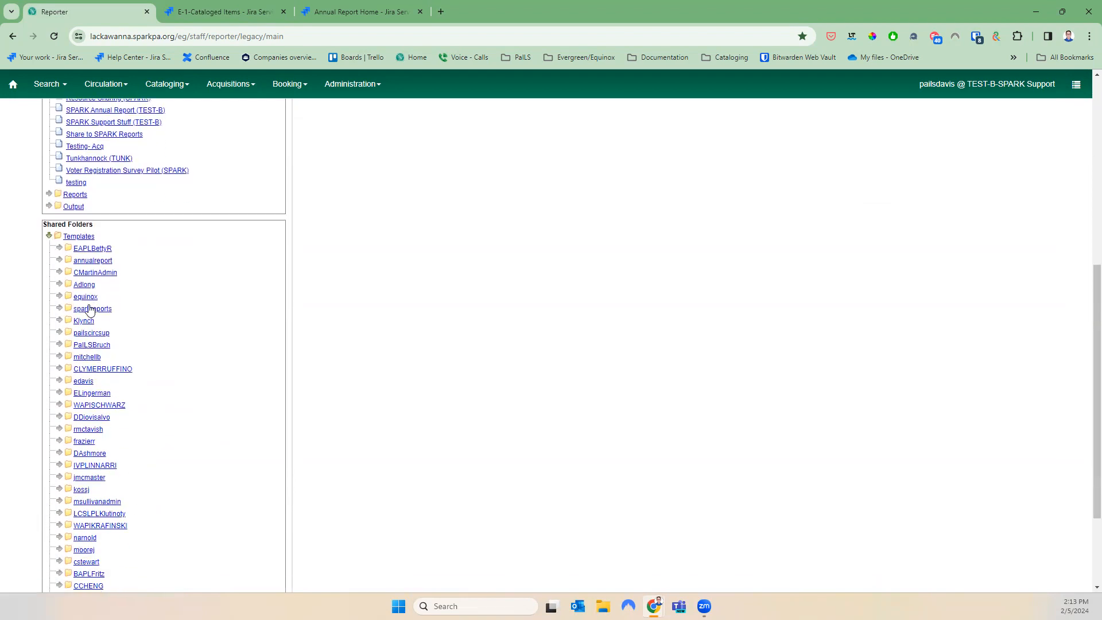
click(59, 259)
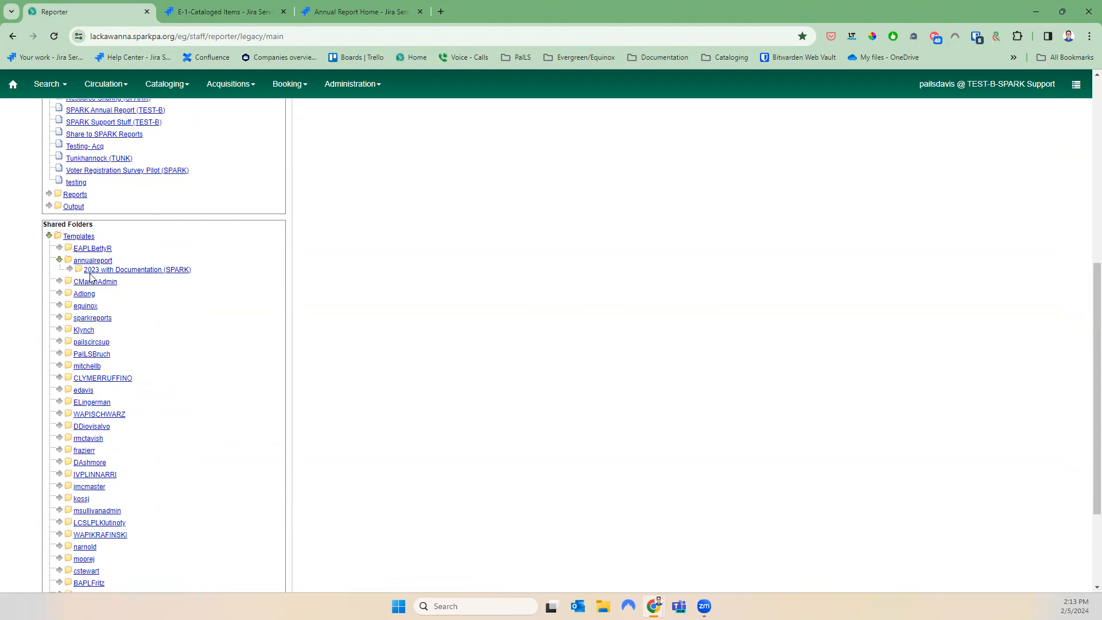
click(69, 269)
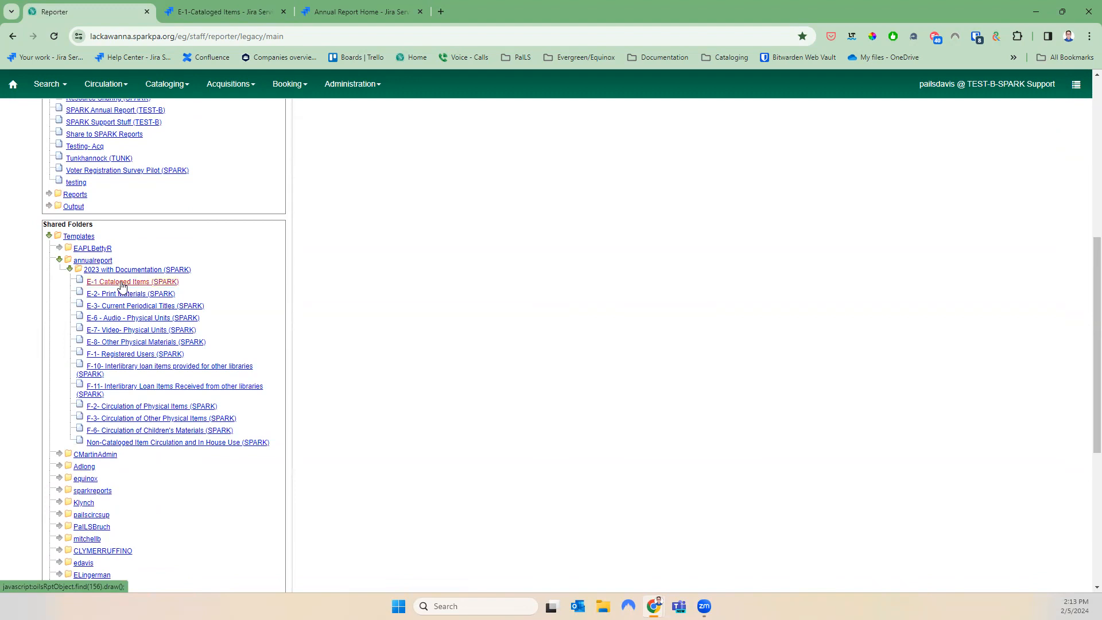
scroll(683, 373, up, 2)
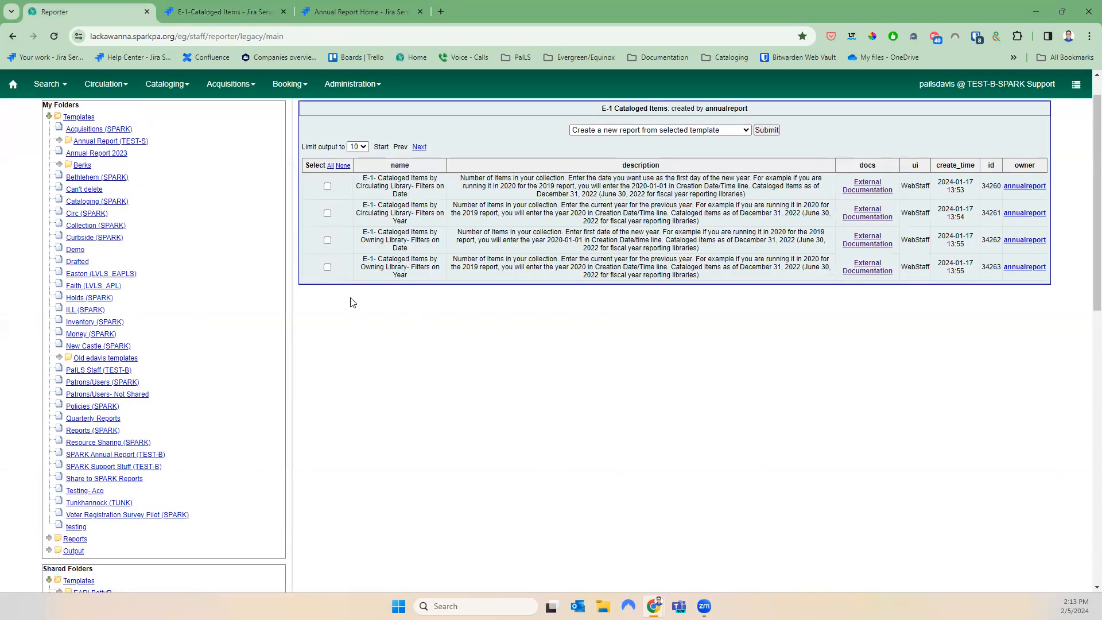
Clone the Owning Library – Filters on Year template into Annual Report 2023 and save it
click(326, 266)
click(599, 130)
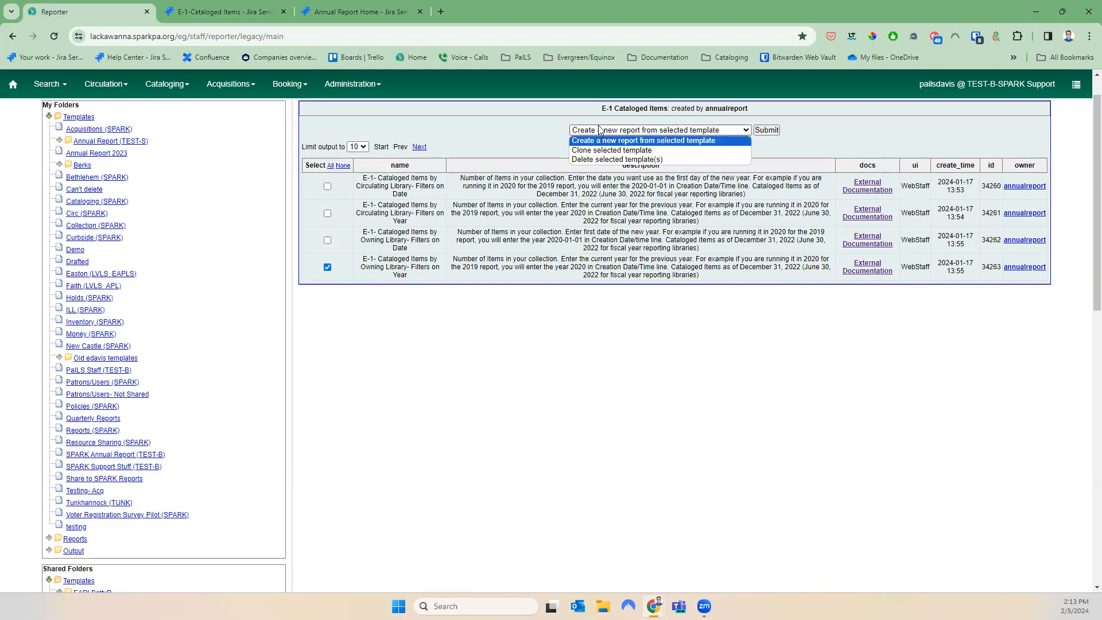
click(623, 152)
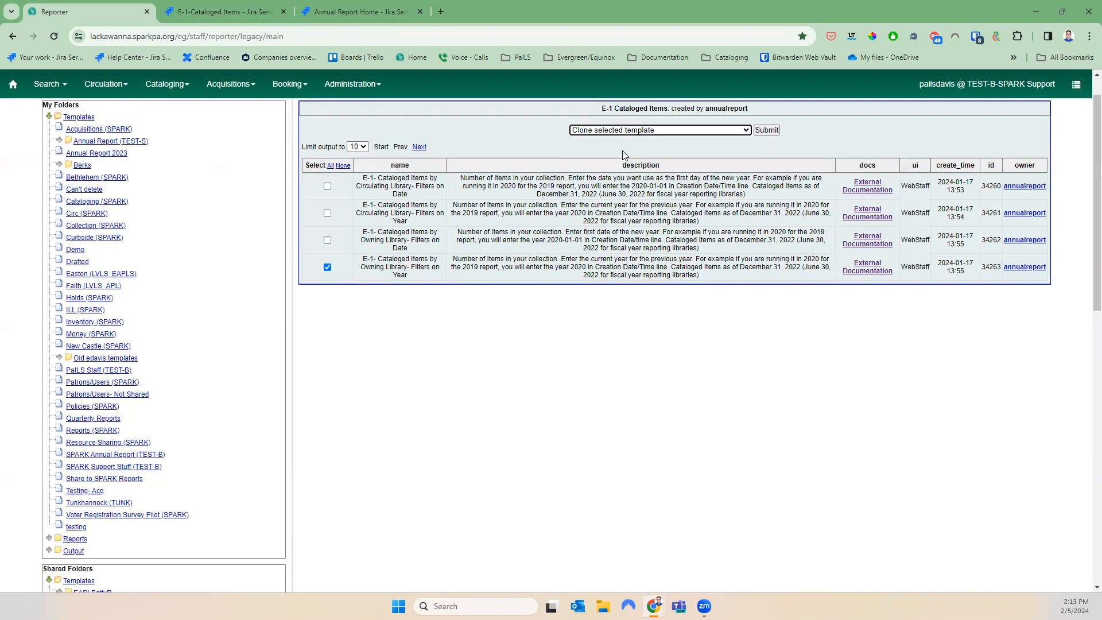
click(767, 130)
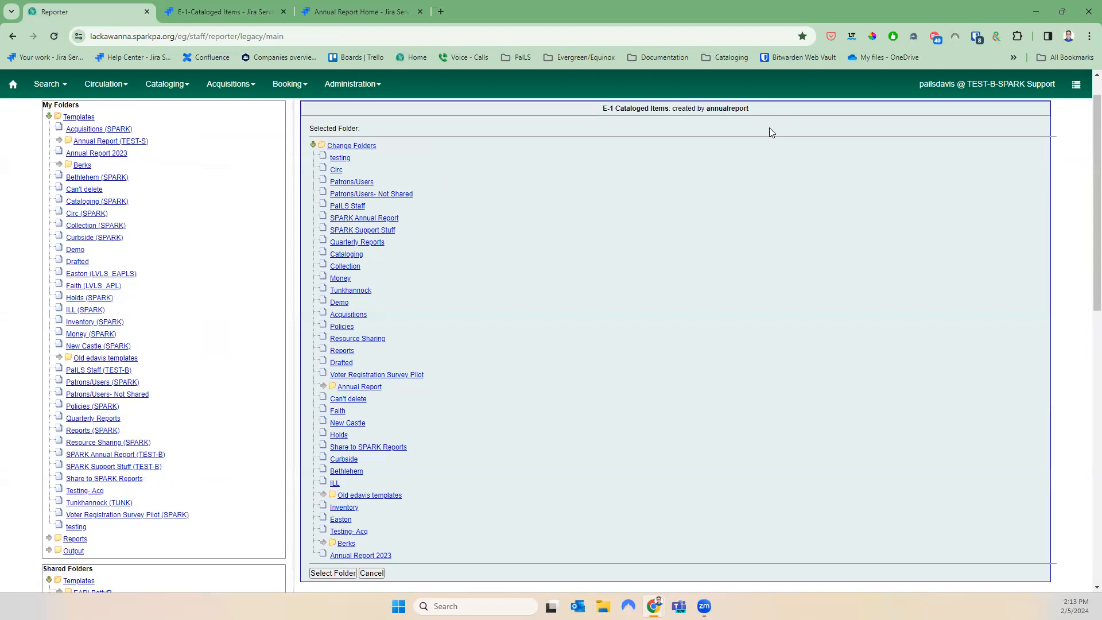
click(377, 557)
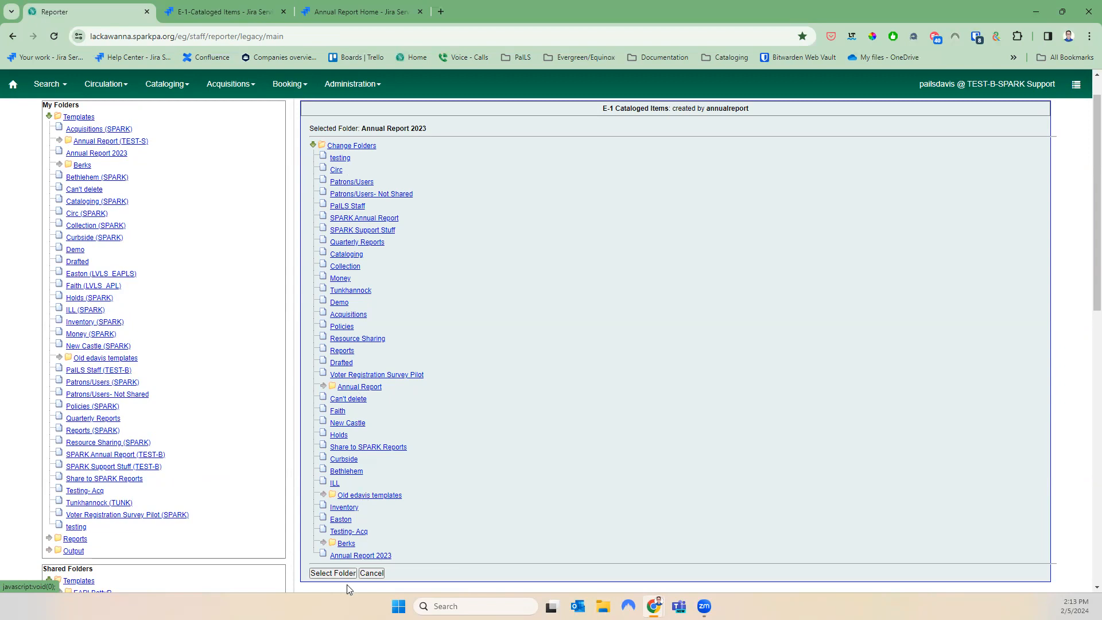
click(325, 573)
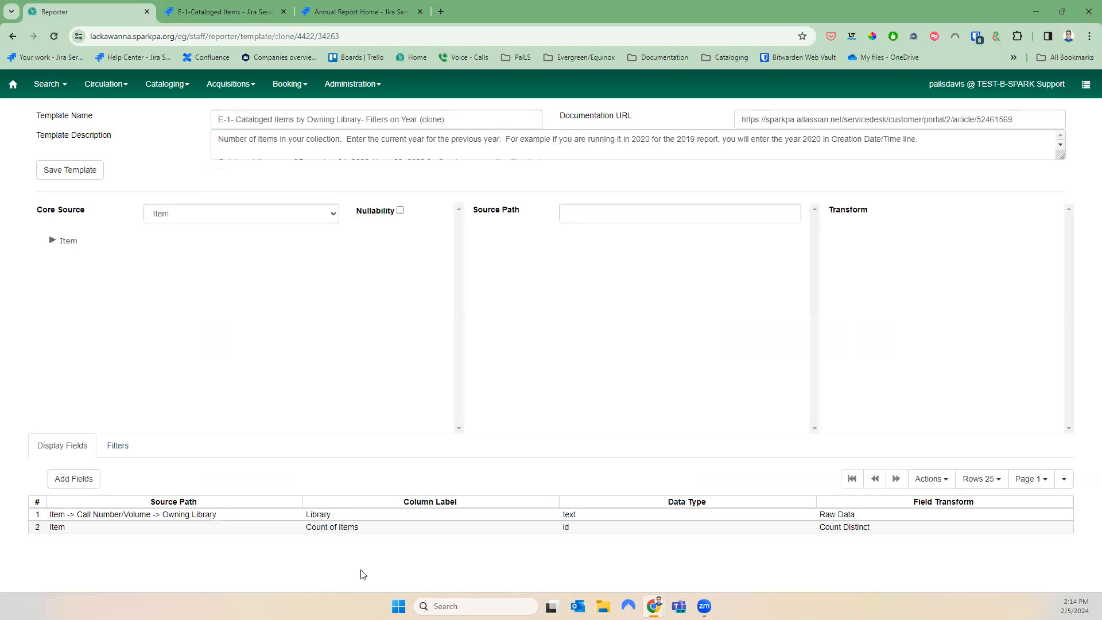
click(45, 172)
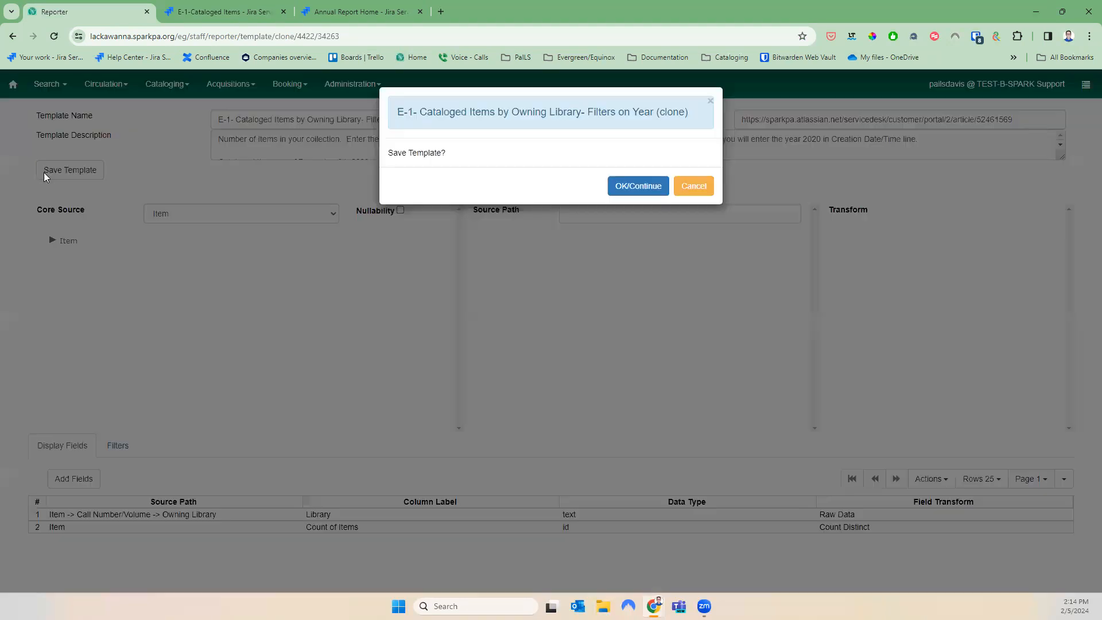
click(637, 188)
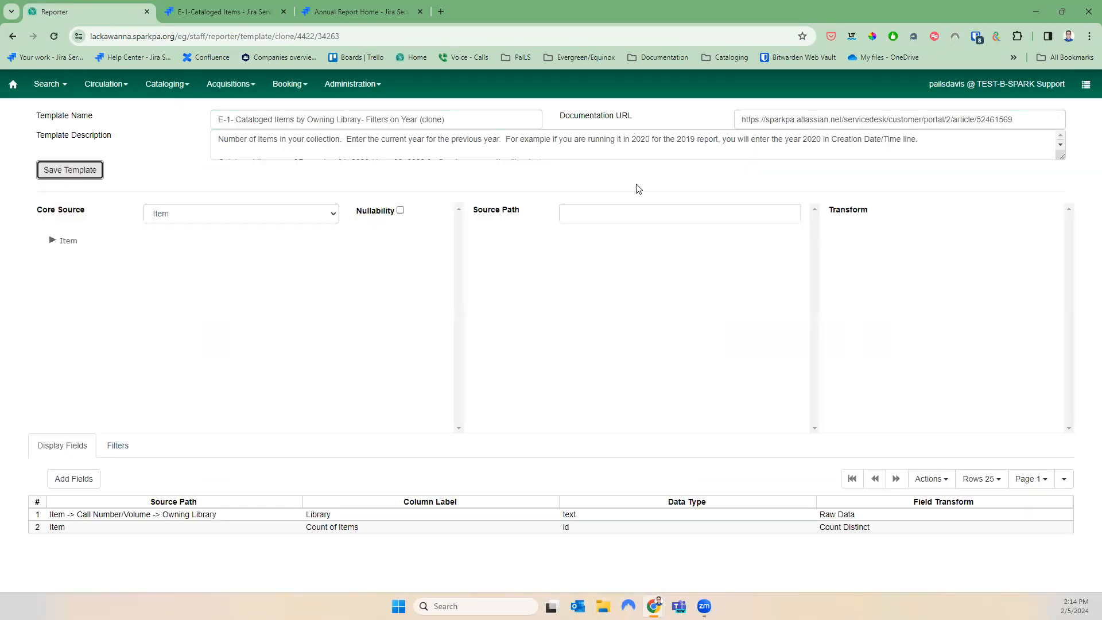
Append 3 to the clone's name, making it (clone)3, and save the template
click(454, 123)
text(3)
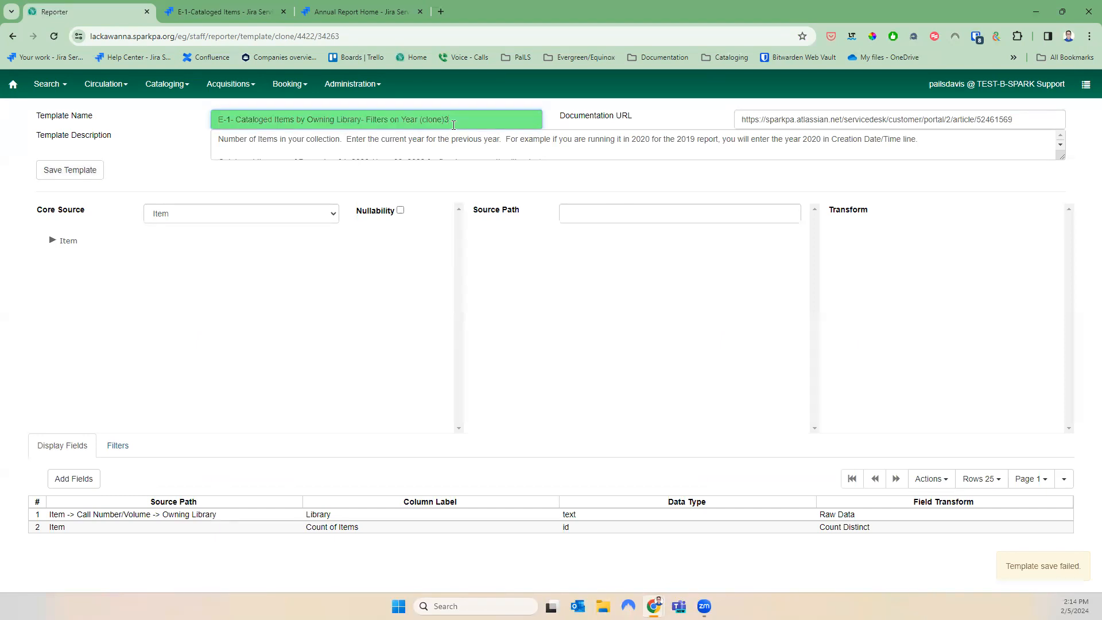
click(89, 170)
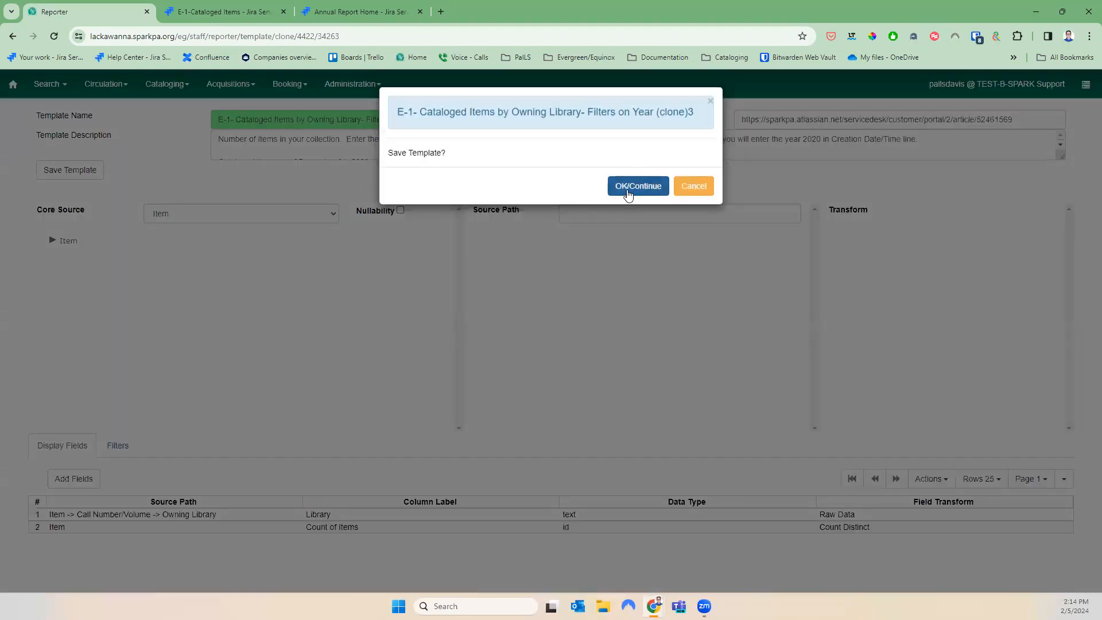
click(628, 196)
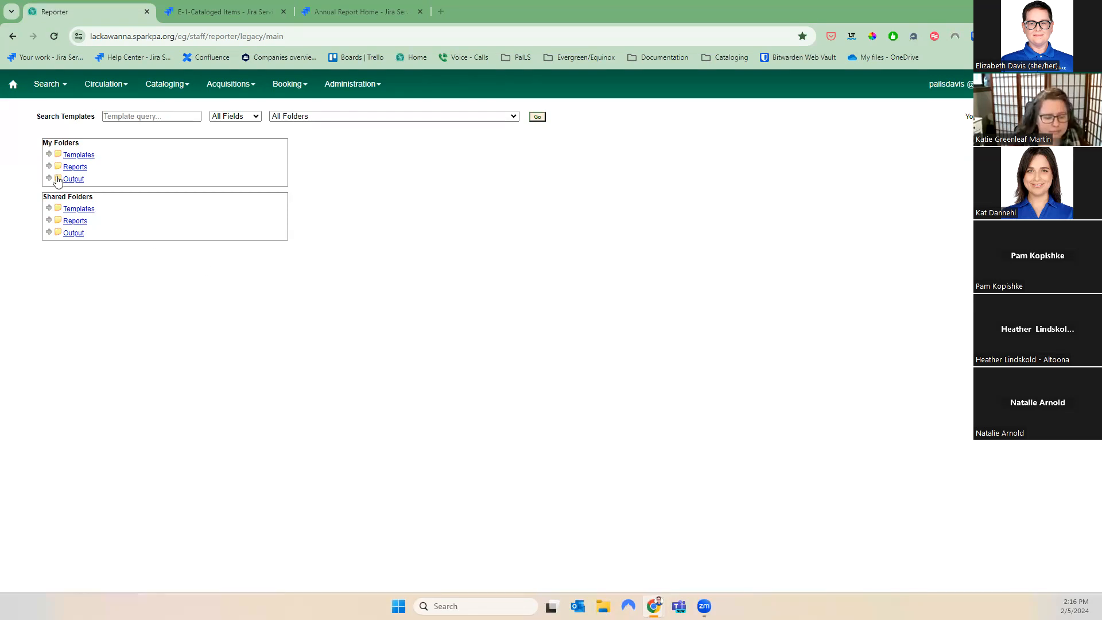
In My Folders' Annual Report 2023, delete the E-1 Owning Library – Filters on Year (clone)3 template
click(48, 155)
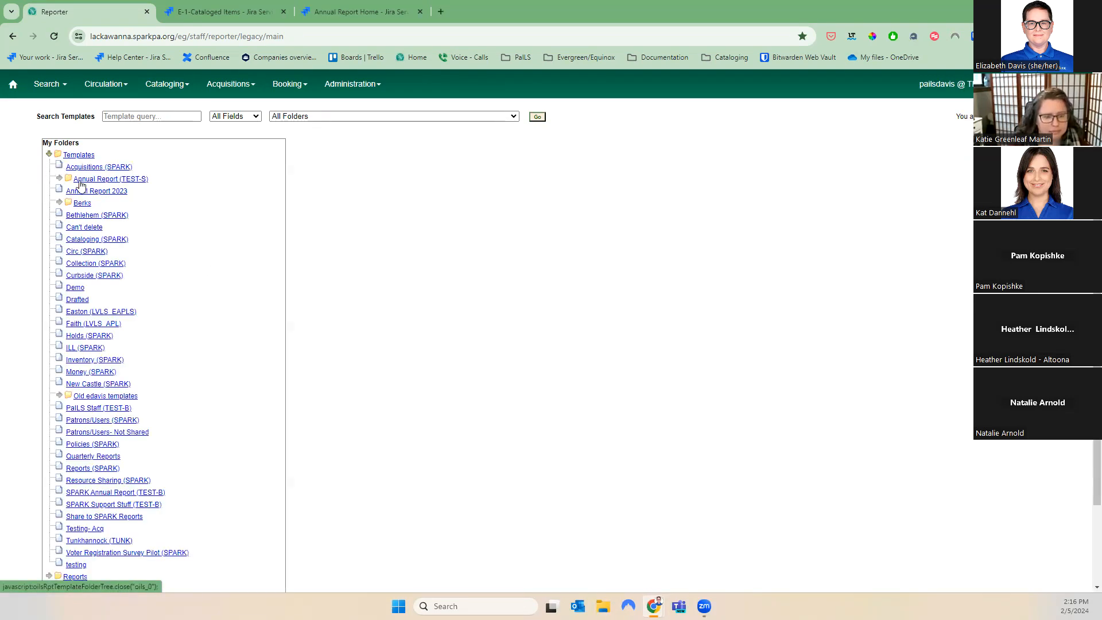
click(121, 195)
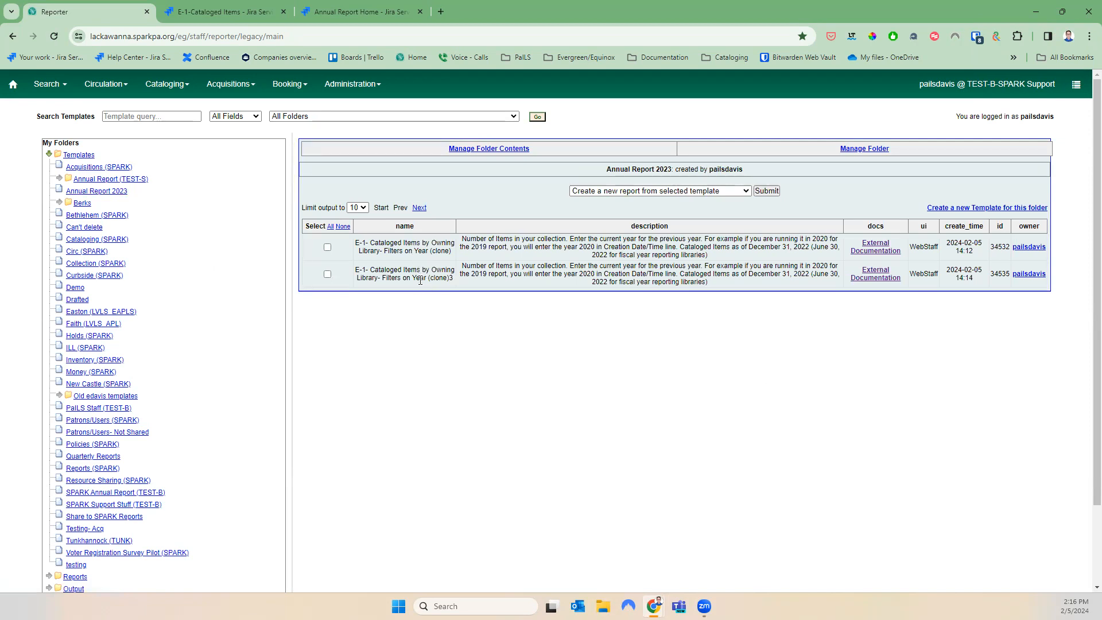
click(327, 273)
click(597, 191)
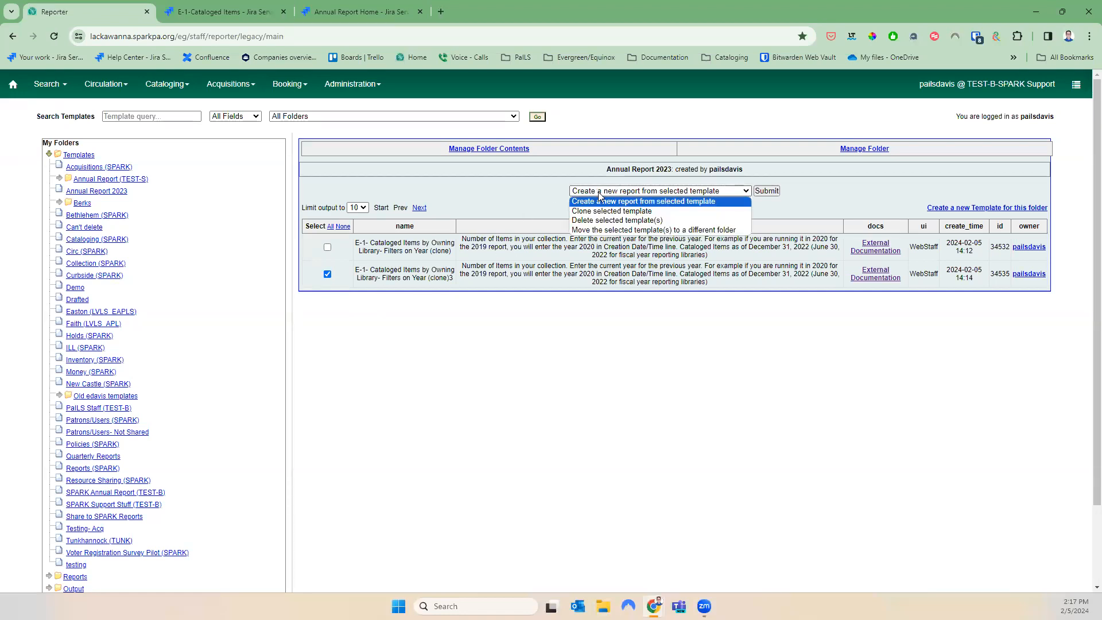
click(620, 220)
click(767, 192)
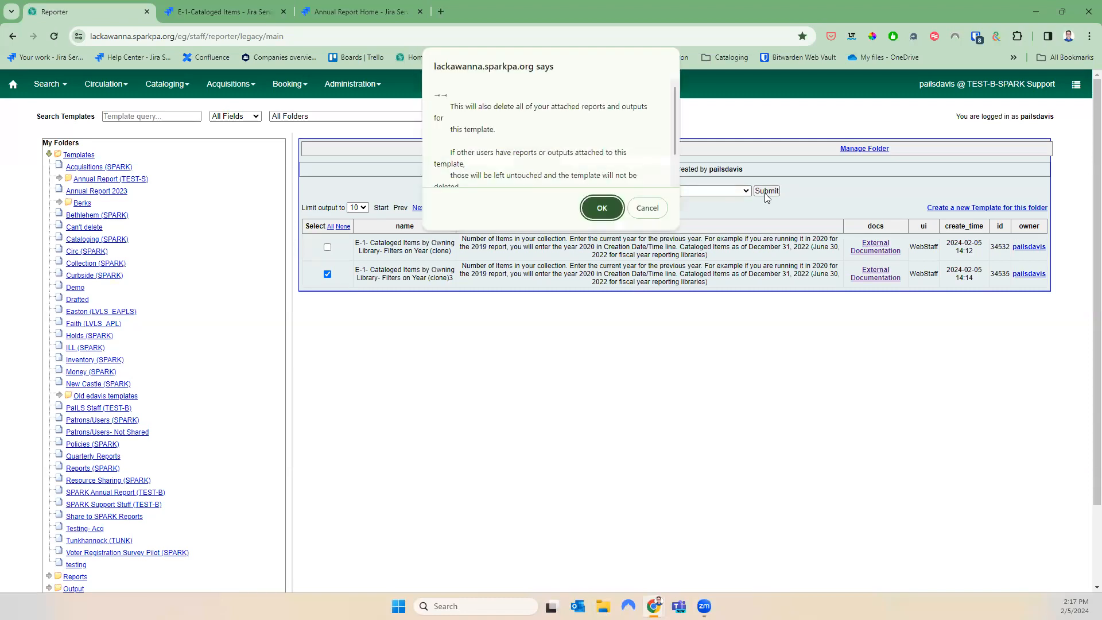
click(600, 209)
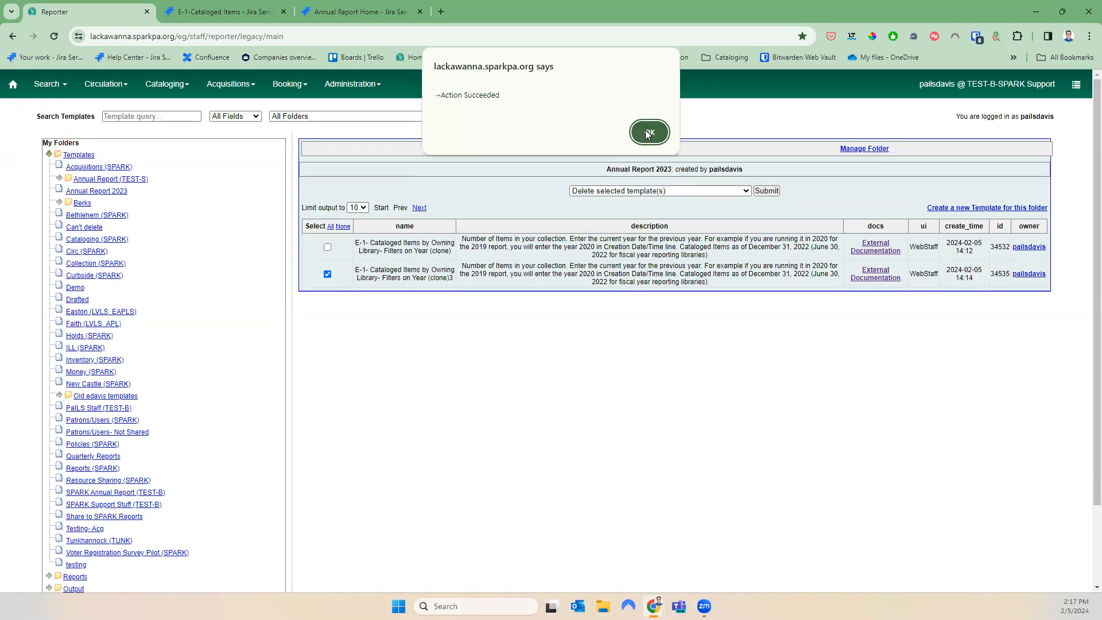
click(646, 131)
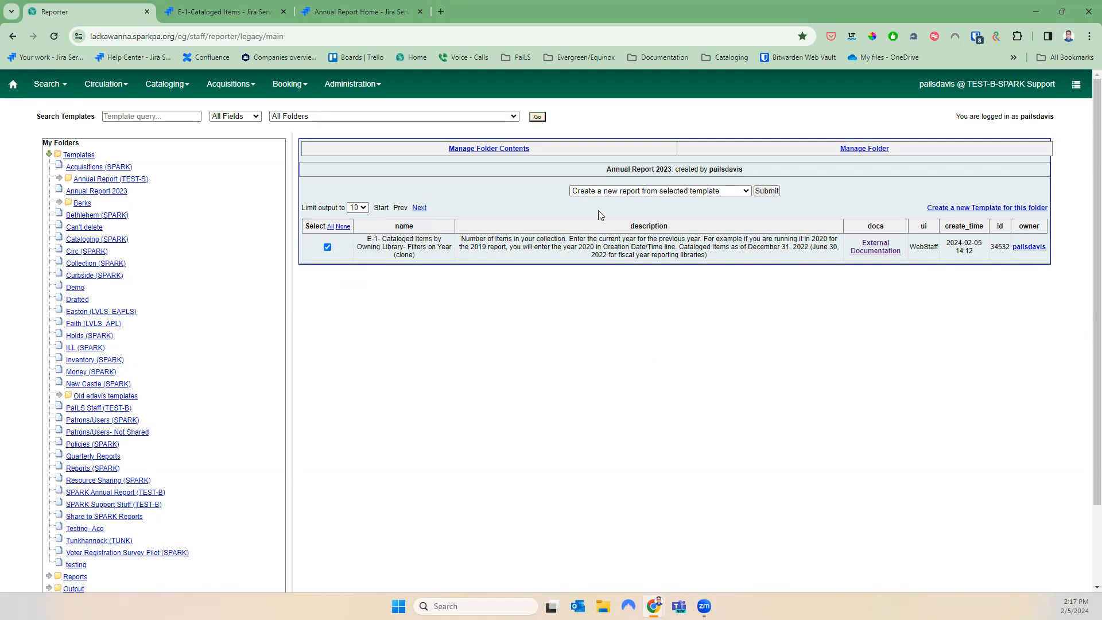
Create a new report from the remaining E-1 clone template and review its name and description
click(607, 193)
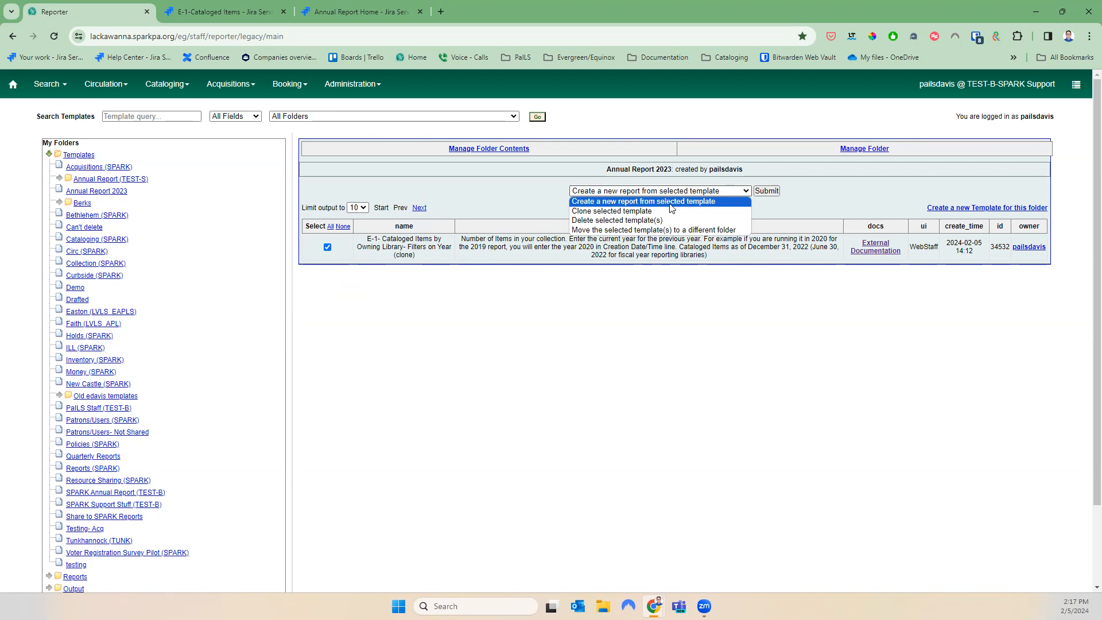
click(809, 187)
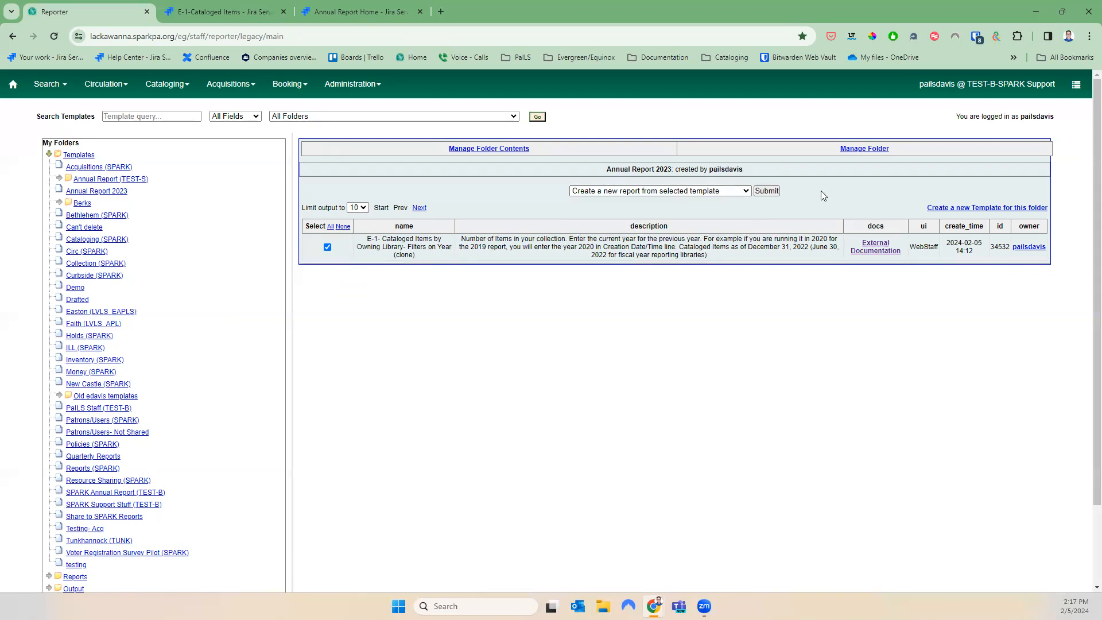
click(766, 190)
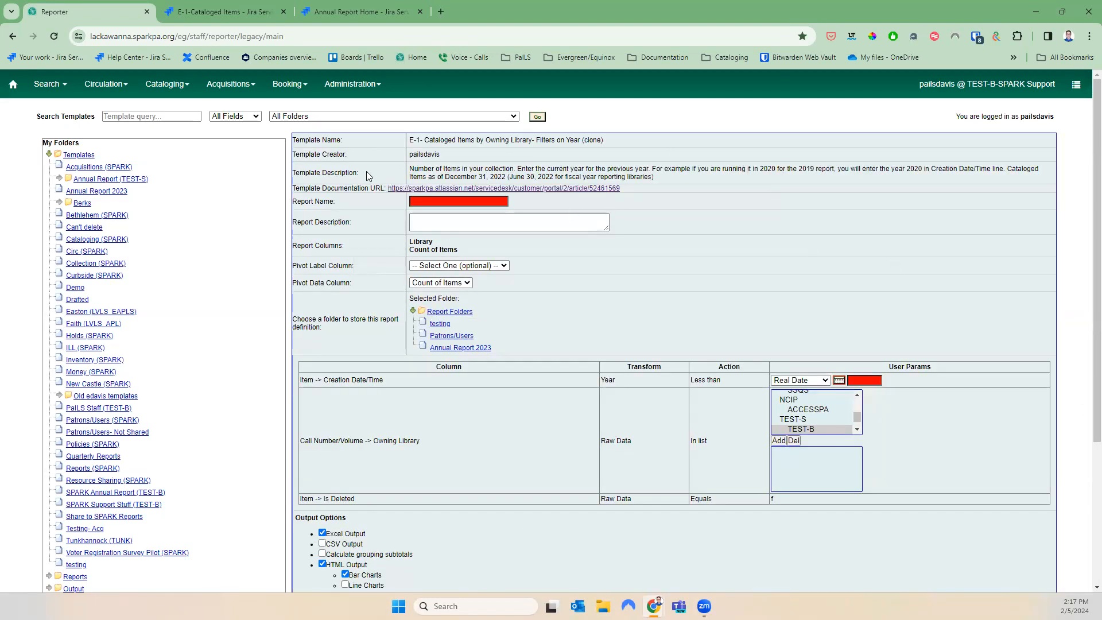
drag(412, 140, 667, 144)
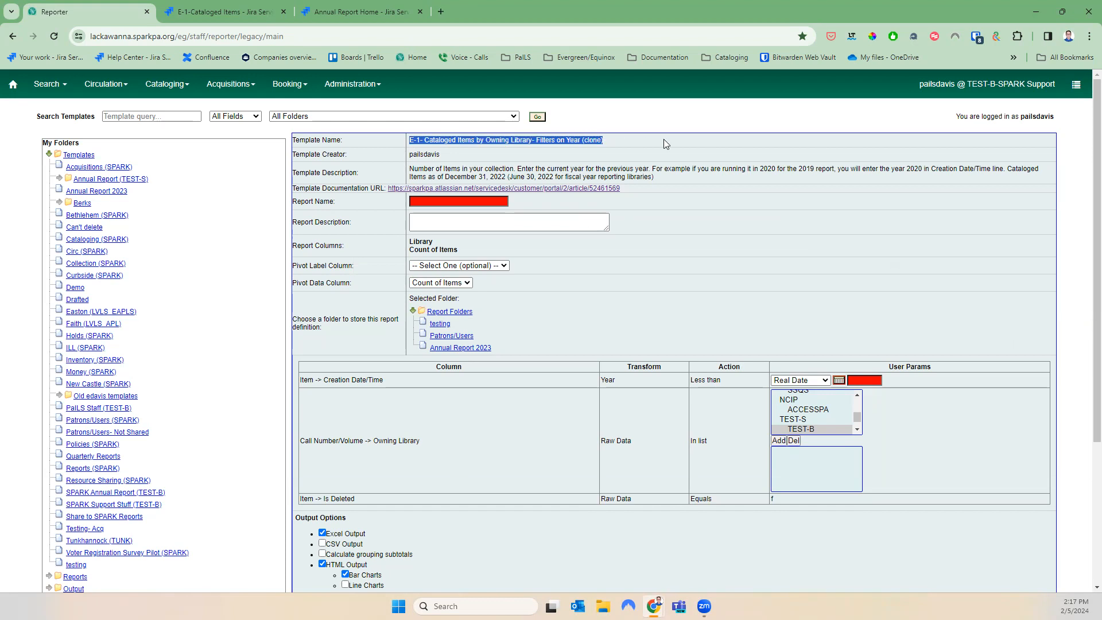
click(430, 154)
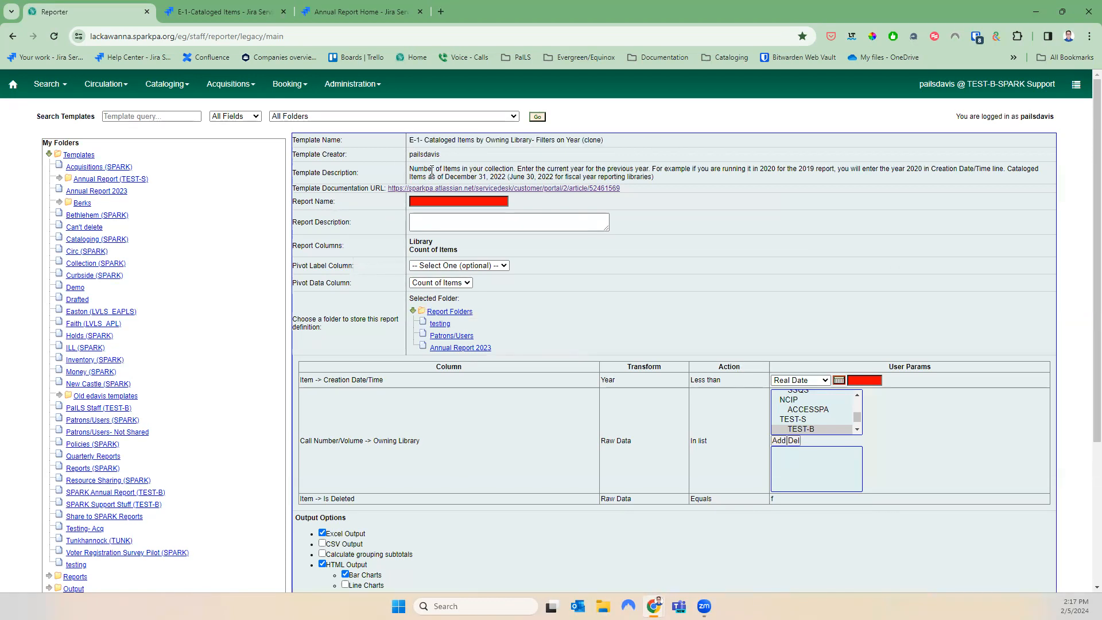
drag(411, 168, 686, 179)
click(689, 180)
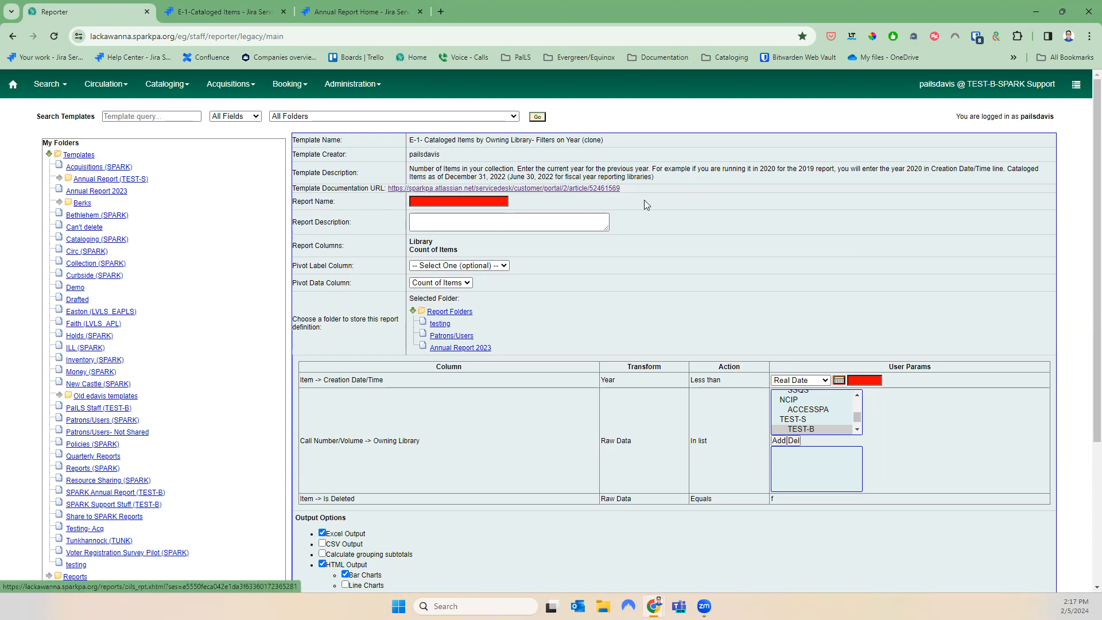
Name the report E-1 2023 and store it in the Annual Report 2023 folder
click(489, 204)
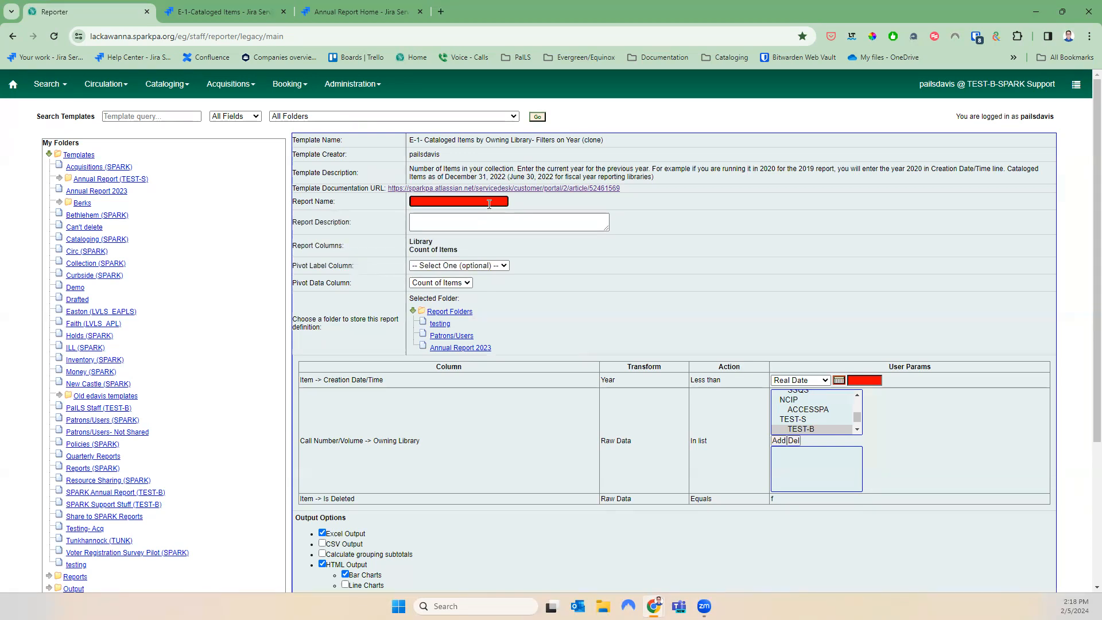
text(E-1 202)
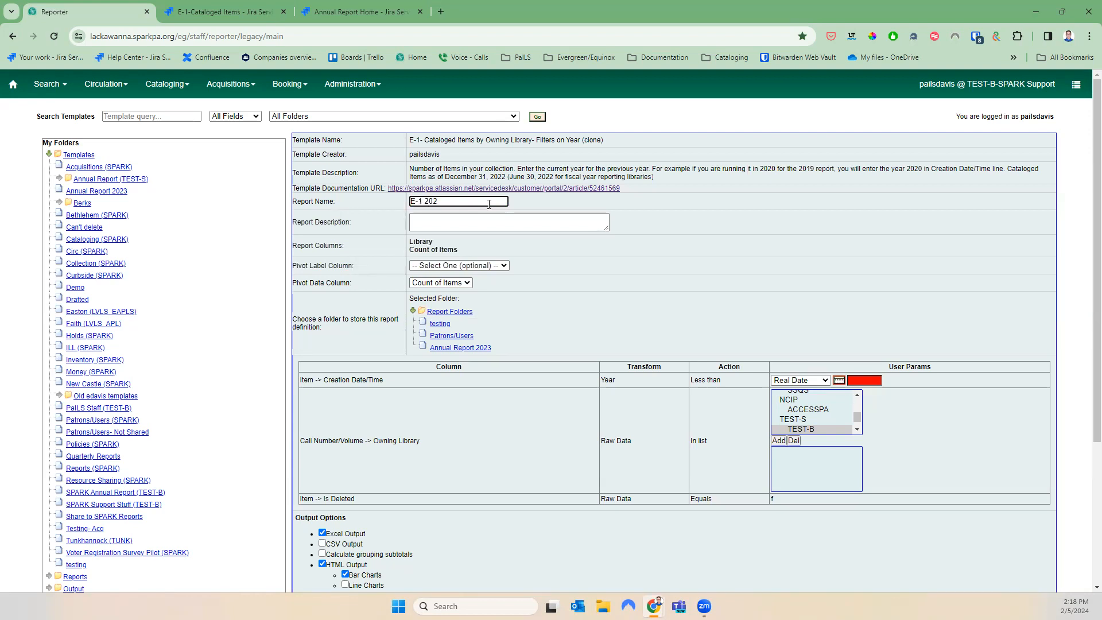
text(3)
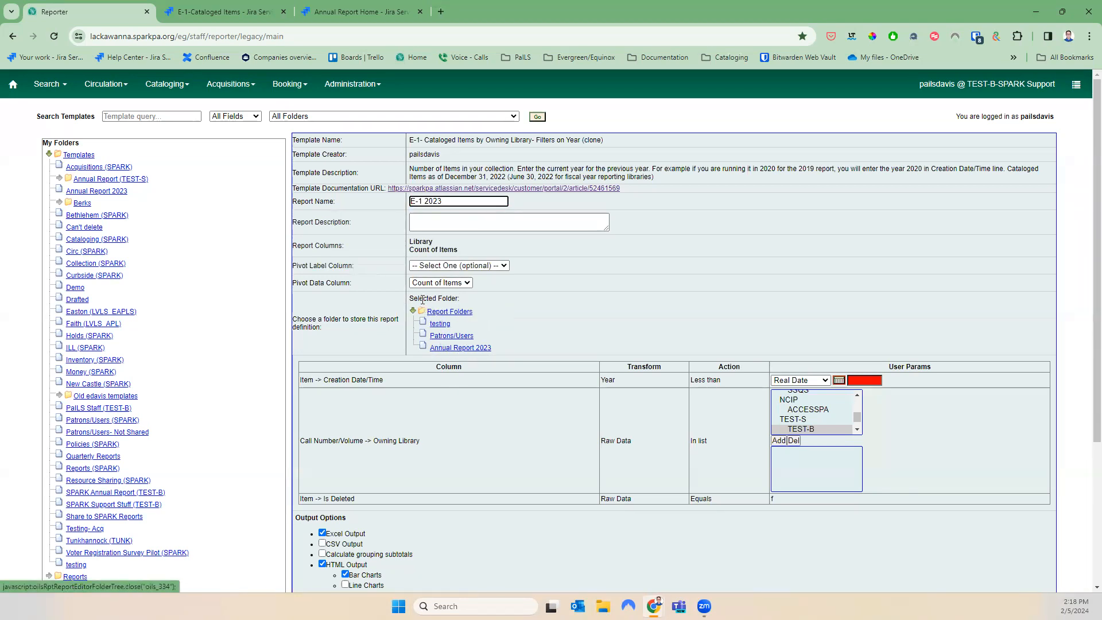
click(447, 348)
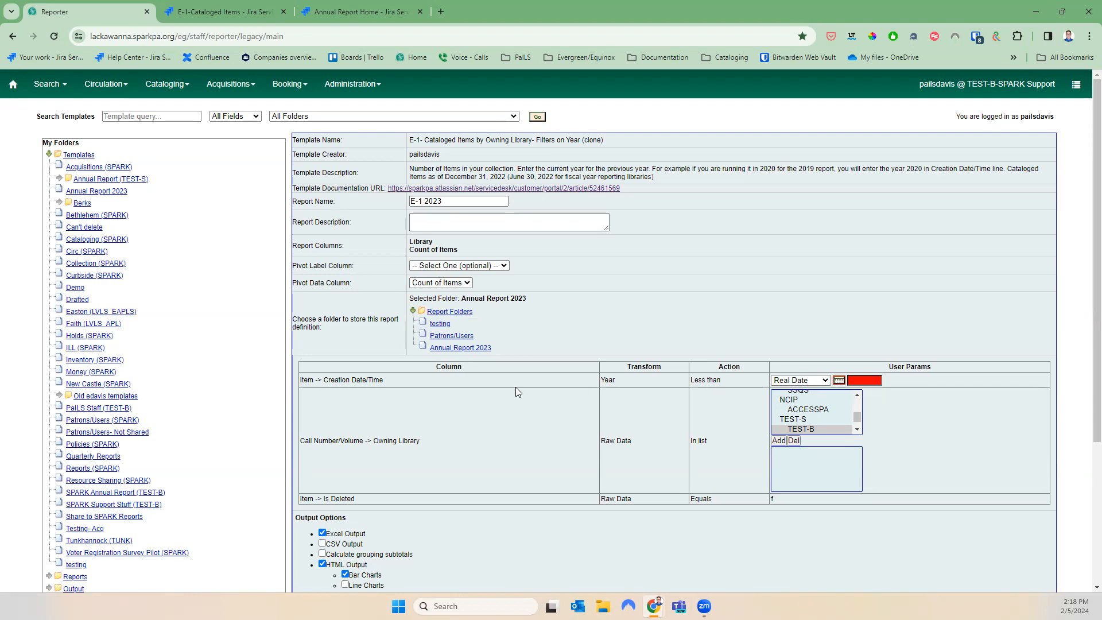
Set the Creation Date/Time filter to less than 2024
drag(330, 377, 416, 381)
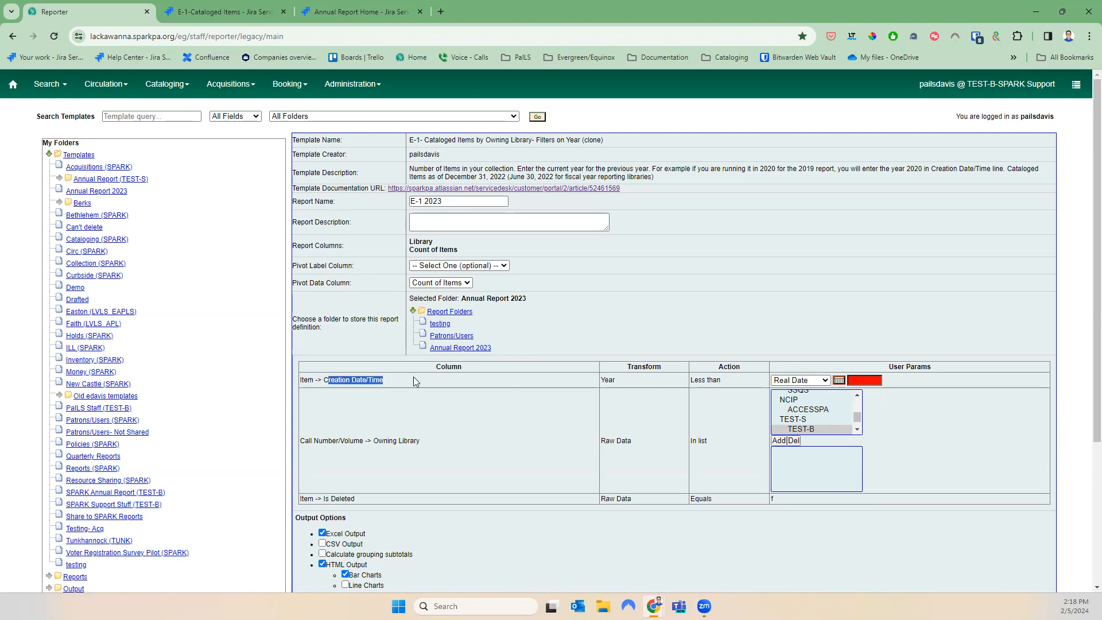
click(868, 380)
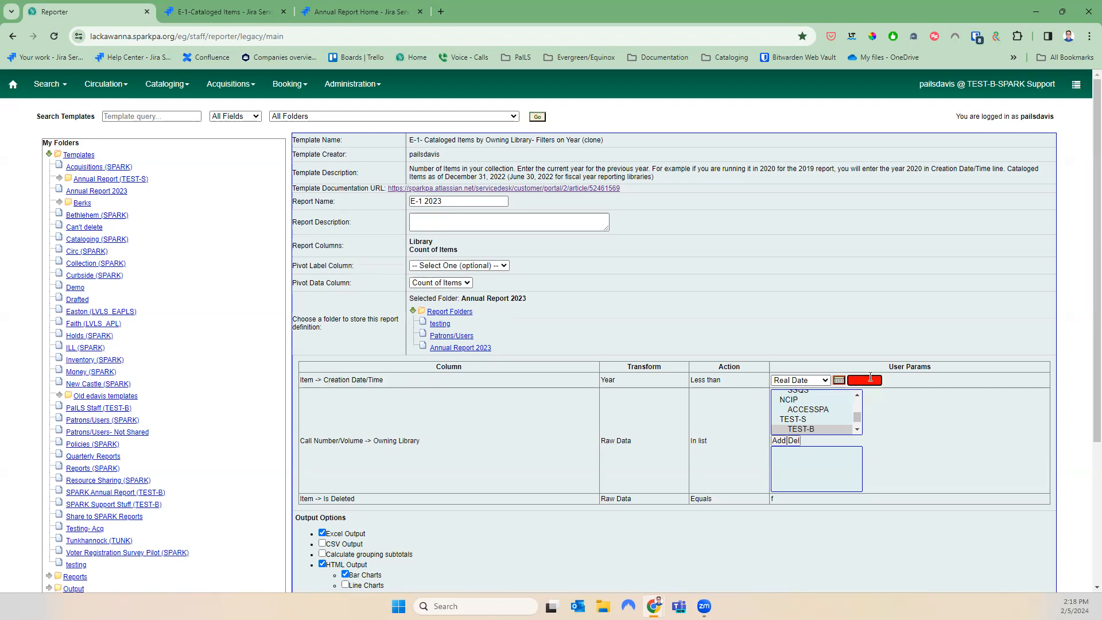
text(2024)
drag(741, 381, 692, 383)
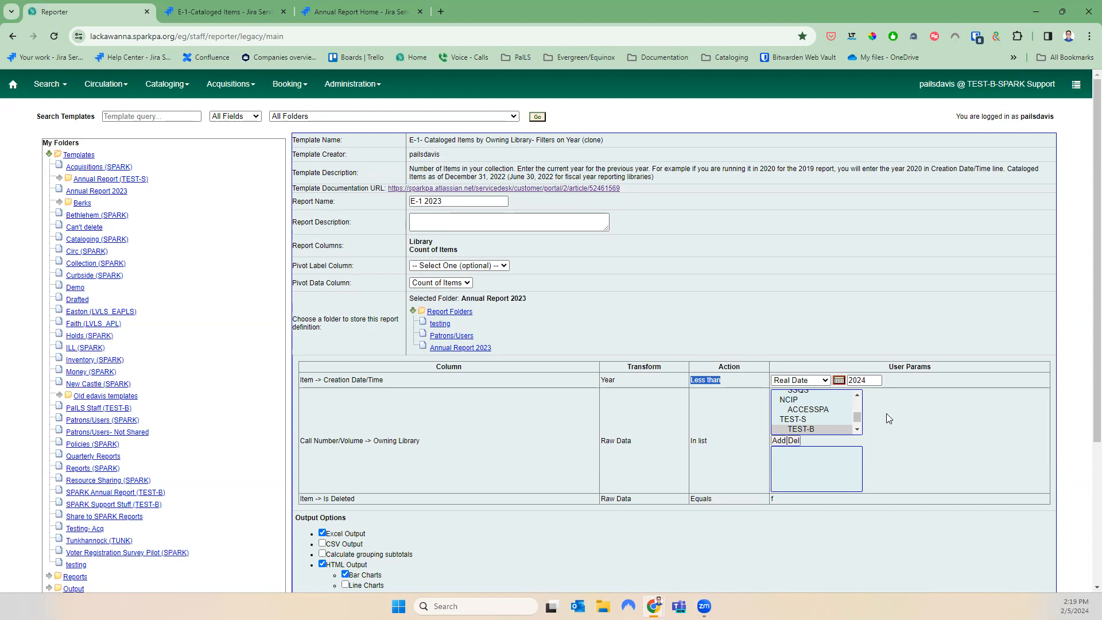
Restrict the Owning Library filter to SSQM, removing the accidentally added TEST-B
drag(423, 442, 297, 444)
click(390, 442)
click(780, 441)
click(797, 451)
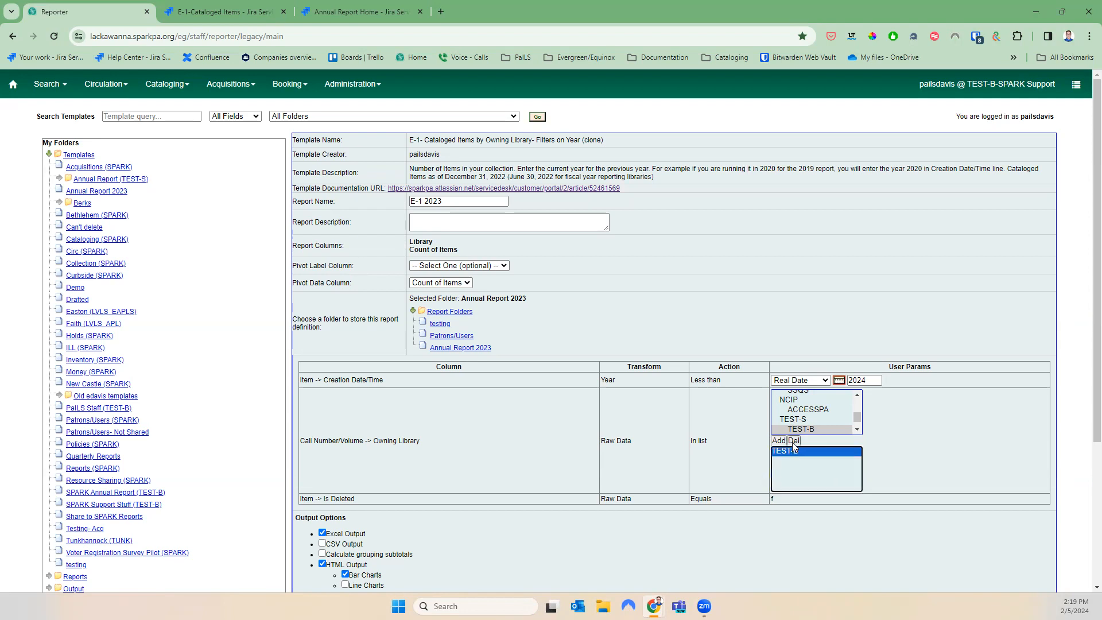
click(794, 442)
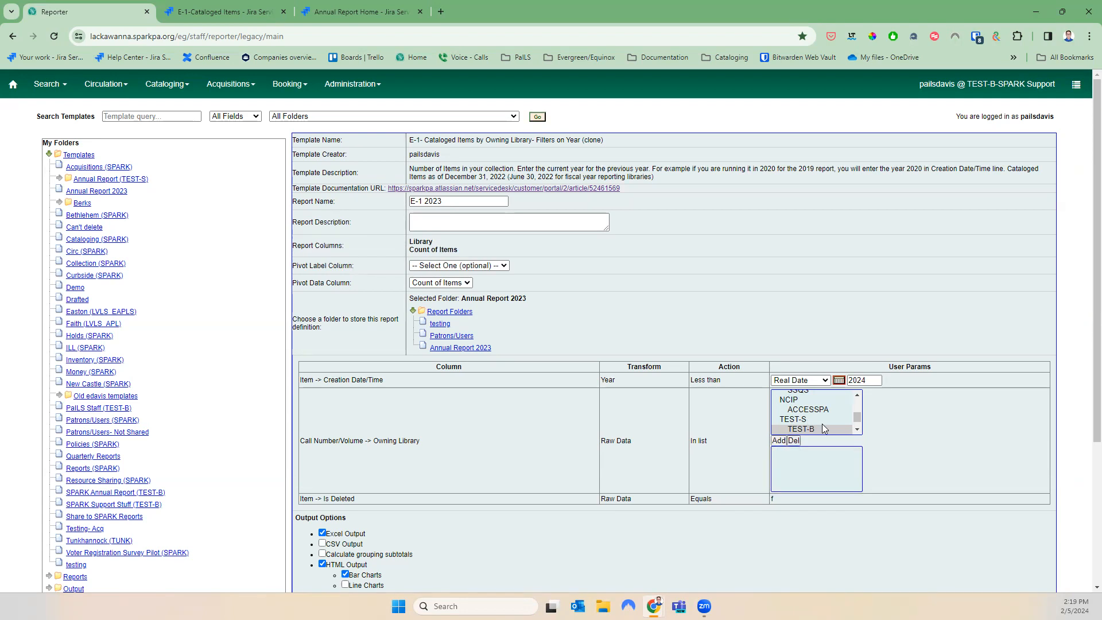
scroll(822, 424, up, 2)
scroll(823, 428, up, 3)
scroll(824, 430, down, 3)
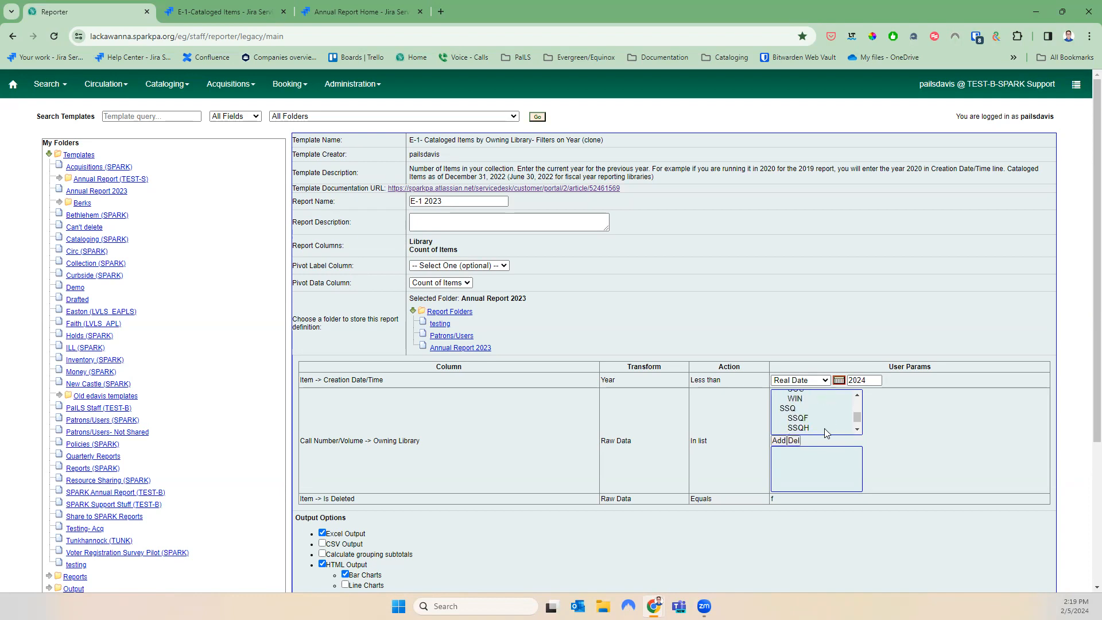
scroll(825, 427, down, 3)
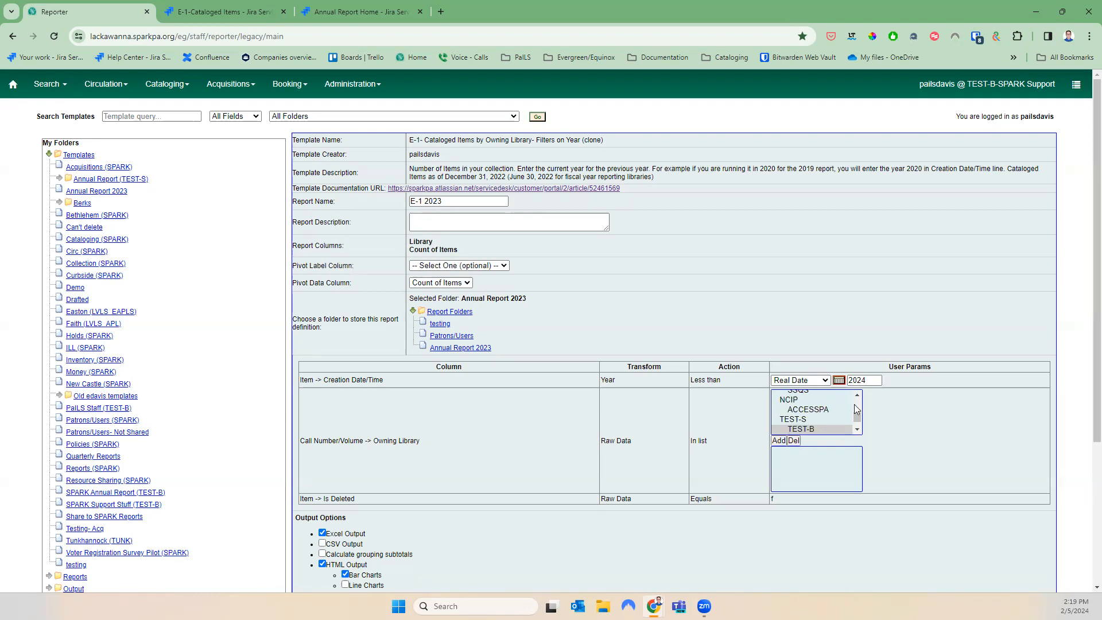
click(824, 404)
click(781, 441)
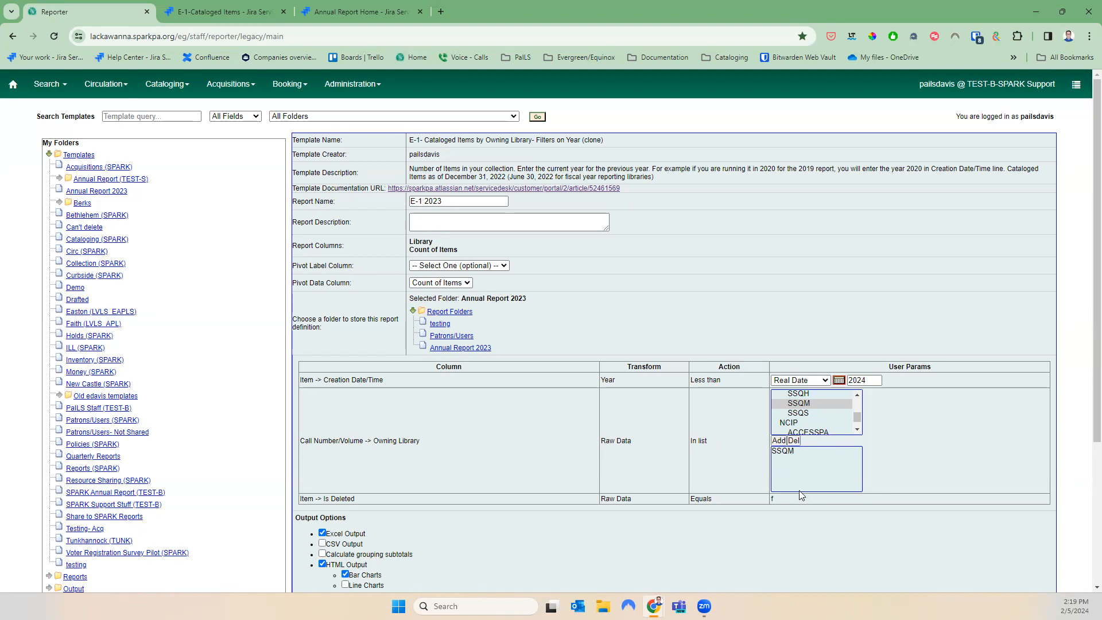
drag(774, 498, 305, 501)
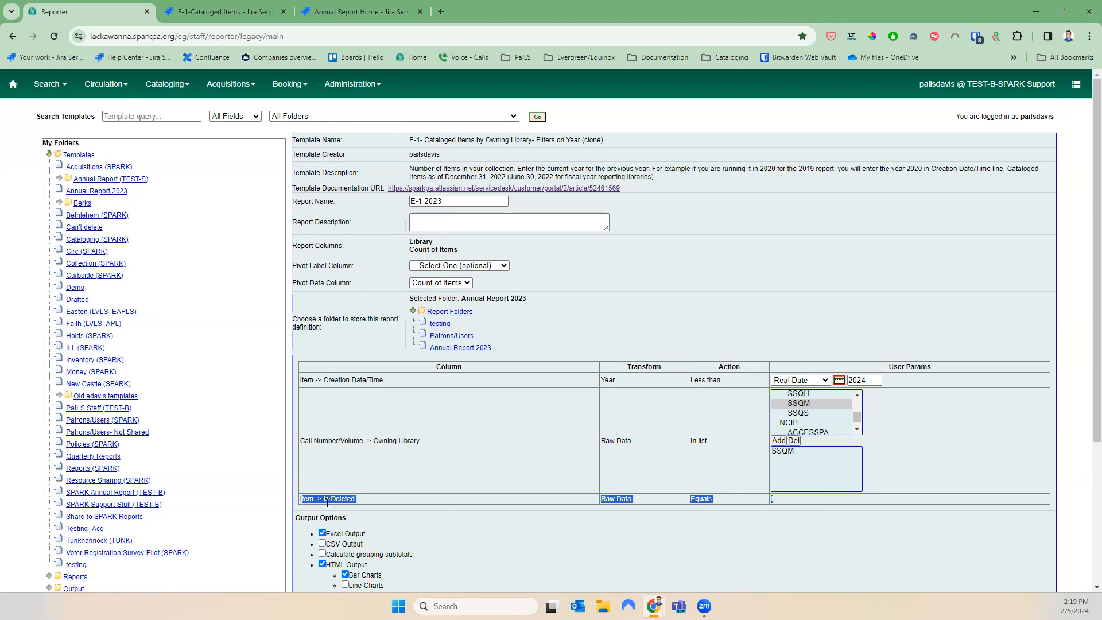
click(777, 515)
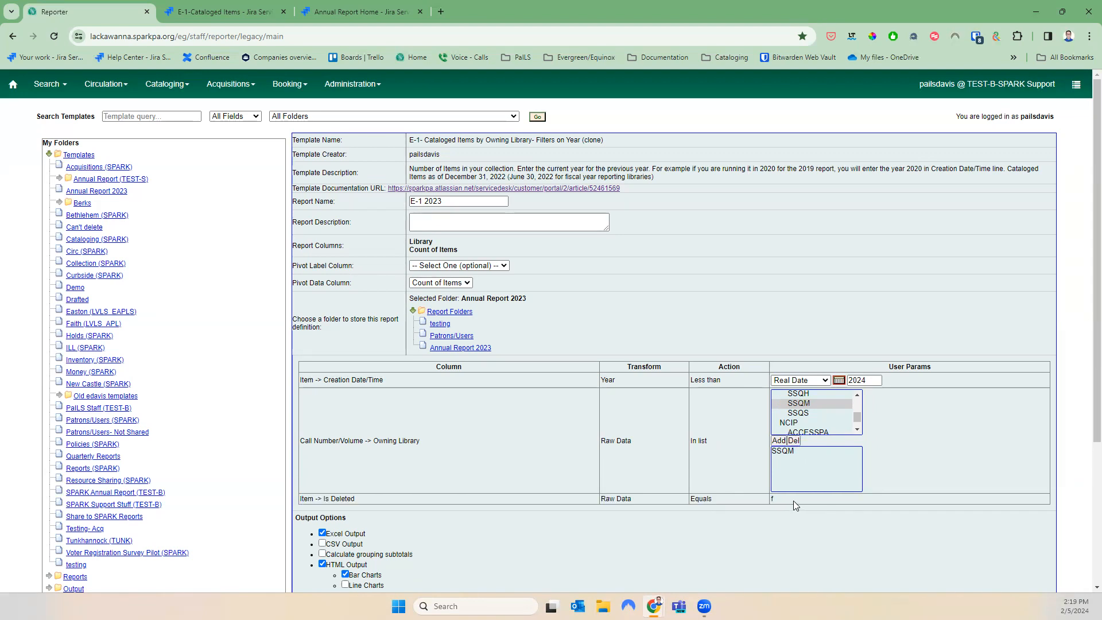
scroll(799, 512, down, 3)
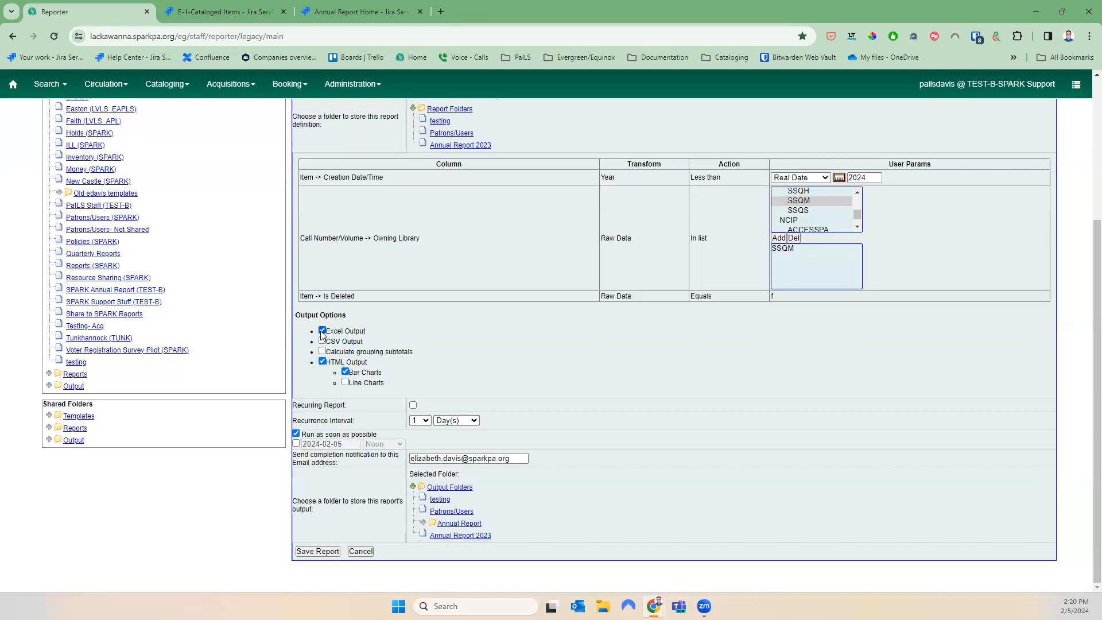
Turn on Calculate grouping subtotals among the report output options
drag(376, 336, 301, 336)
click(412, 334)
click(323, 352)
drag(388, 373, 333, 374)
click(405, 376)
scroll(552, 342, up, 3)
scroll(553, 342, down, 3)
mouse_move(376, 434)
mouse_down()
mouse_move(281, 436)
mouse_move(376, 434)
mouse_up()
Leave the notification e-mail field empty, set output folder Annual Report 2023, and save the report
click(514, 459)
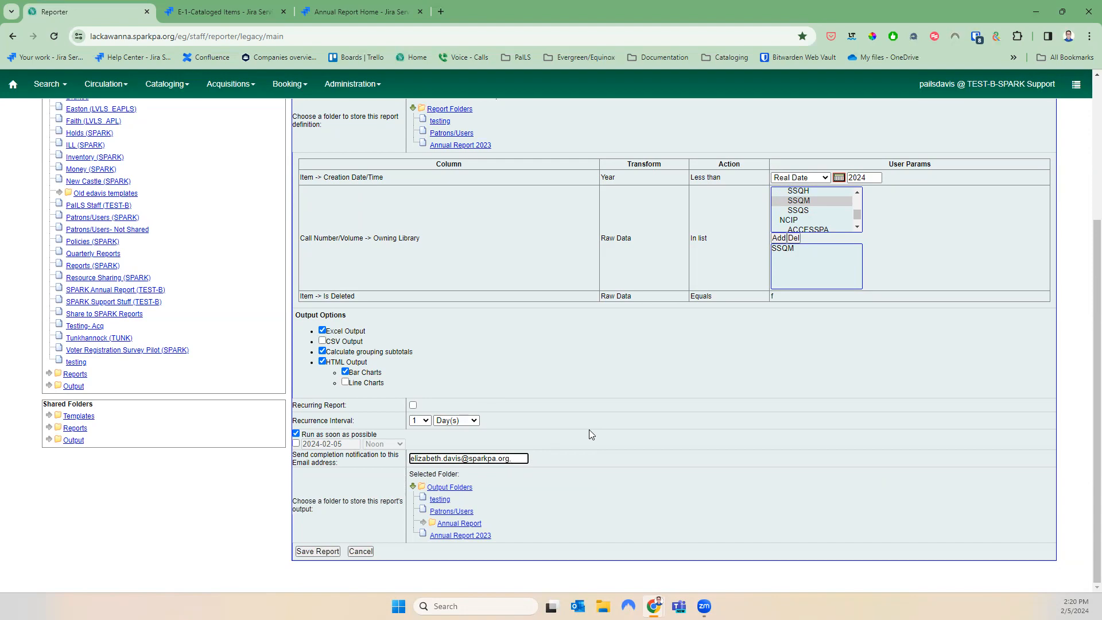
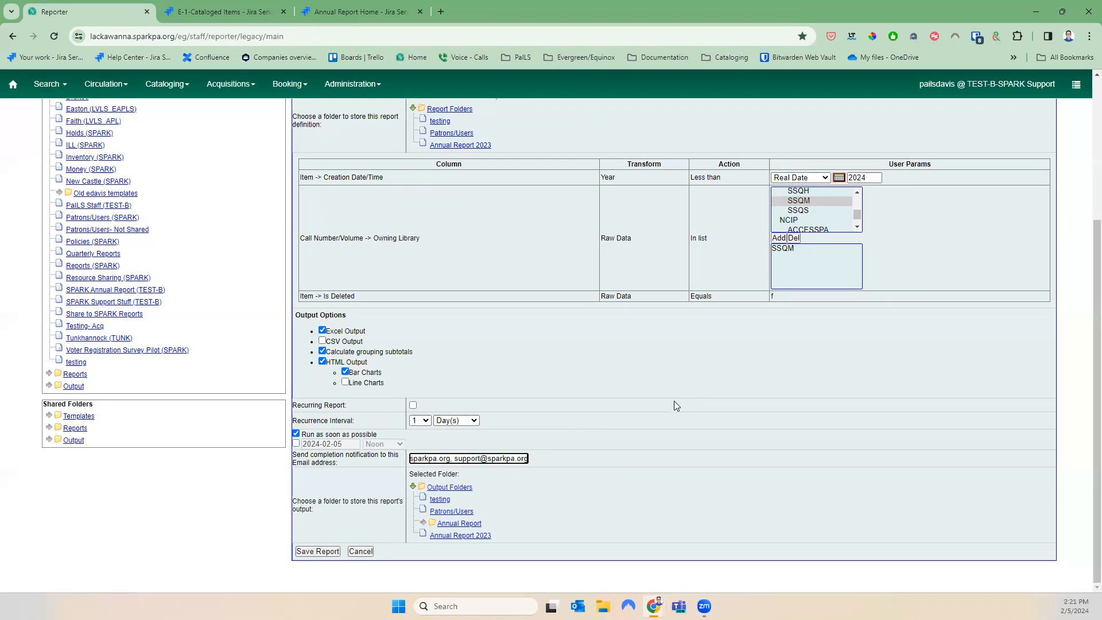
drag(453, 458, 707, 458)
key(BackSpace)
key(BackSpace)
key(BackSpace)
key(BackSpace)
key(BackSpace)
key(BackSpace)
key(BackSpace)
key(BackSpace)
key(BackSpace)
key(BackSpace)
key(BackSpace)
key(BackSpace)
key(BackSpace)
key(BackSpace)
key(BackSpace)
key(BackSpace)
key(BackSpace)
key(BackSpace)
key(BackSpace)
key(BackSpace)
key(BackSpace)
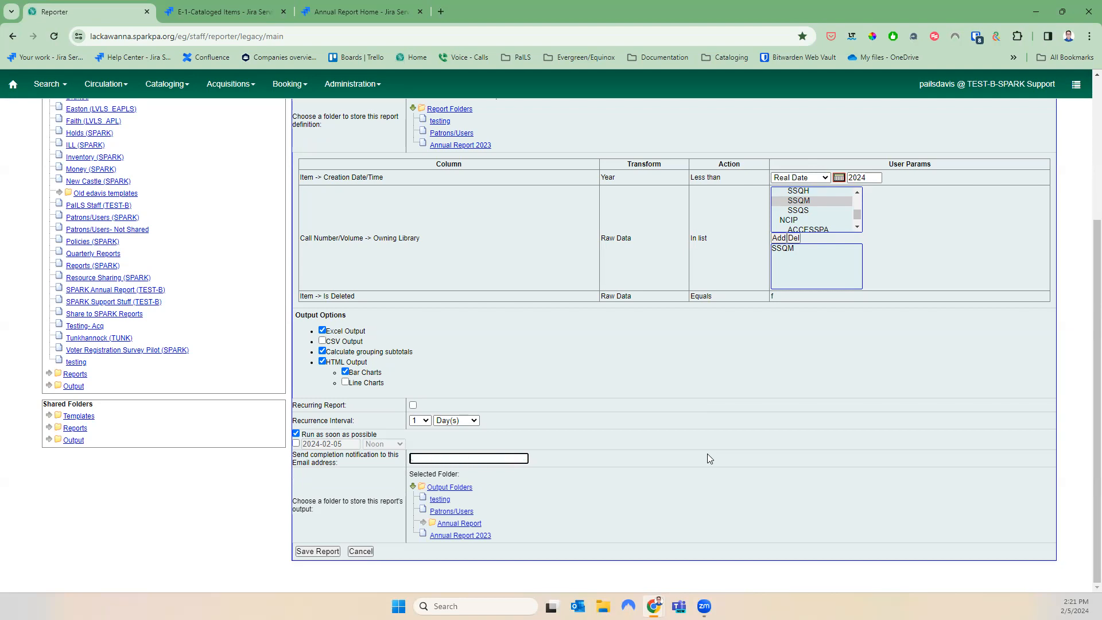
click(457, 535)
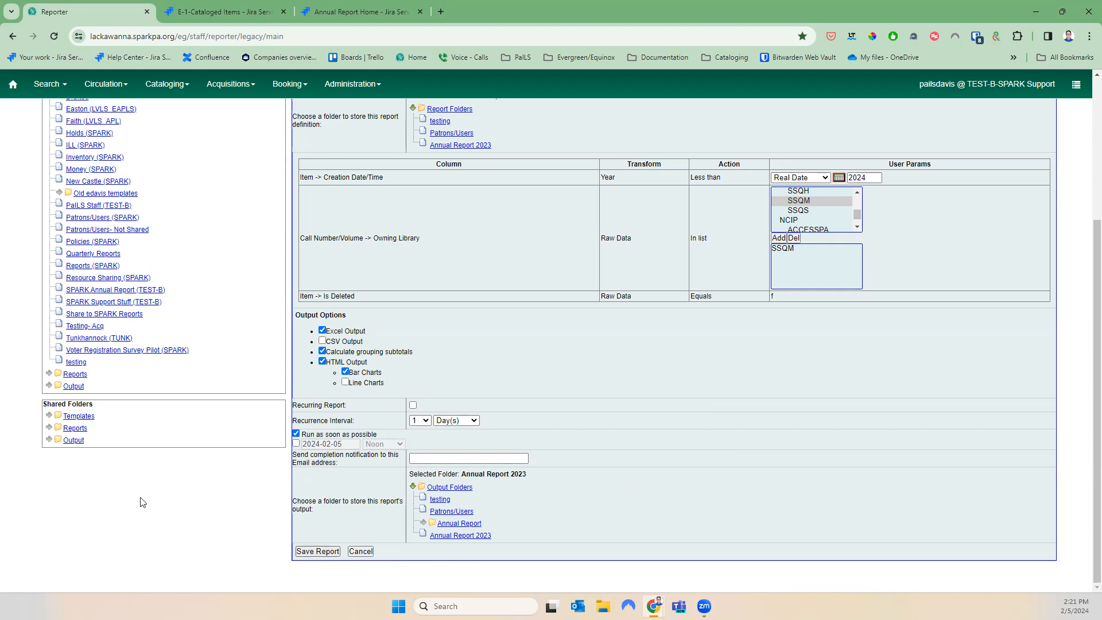
click(322, 554)
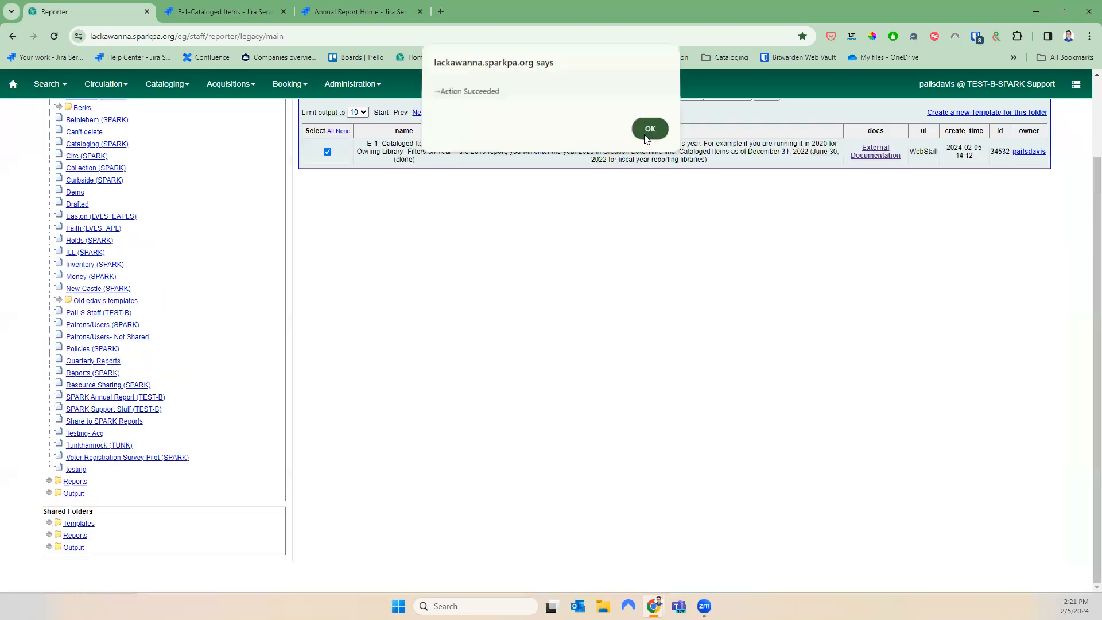
Open the Annual Report 2023 output folder to find the completed E-1 2023 run
click(648, 135)
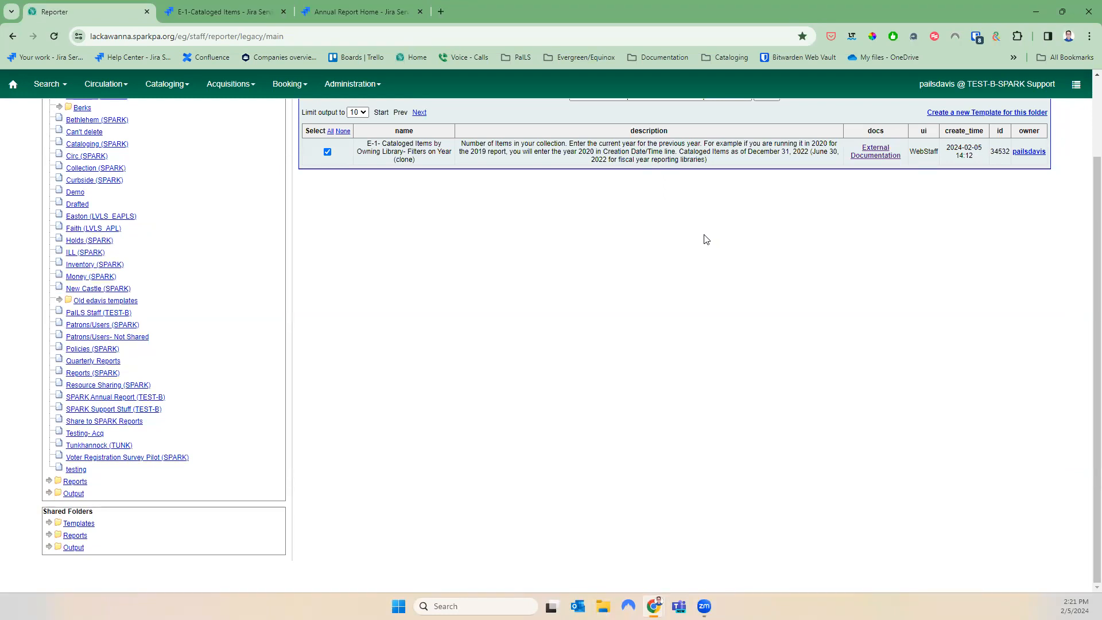
click(50, 494)
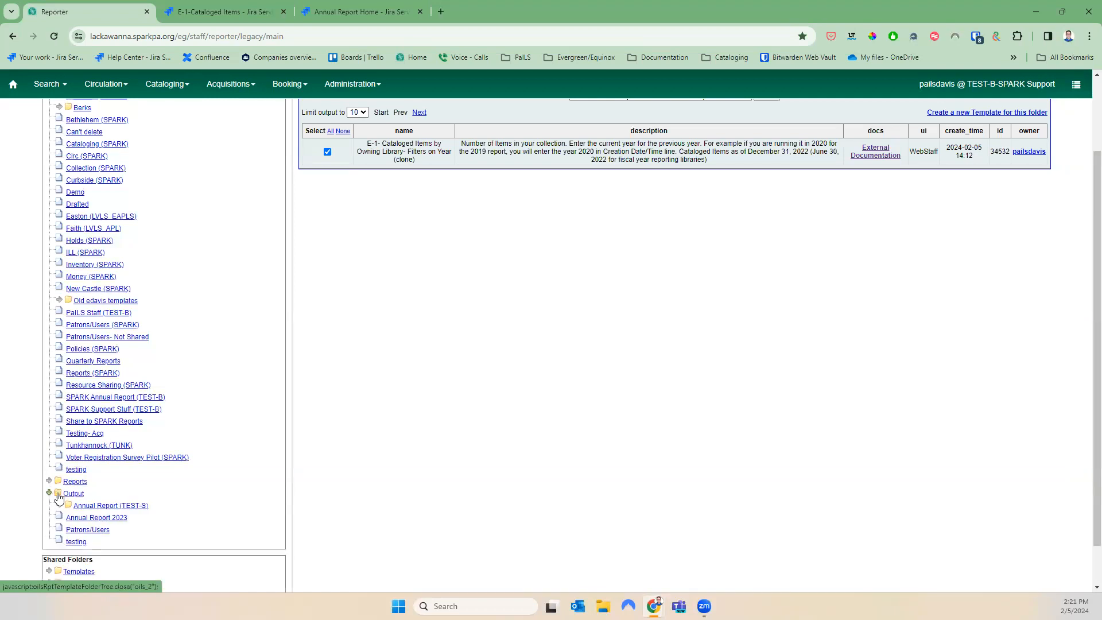
click(78, 518)
scroll(346, 477, up, 2)
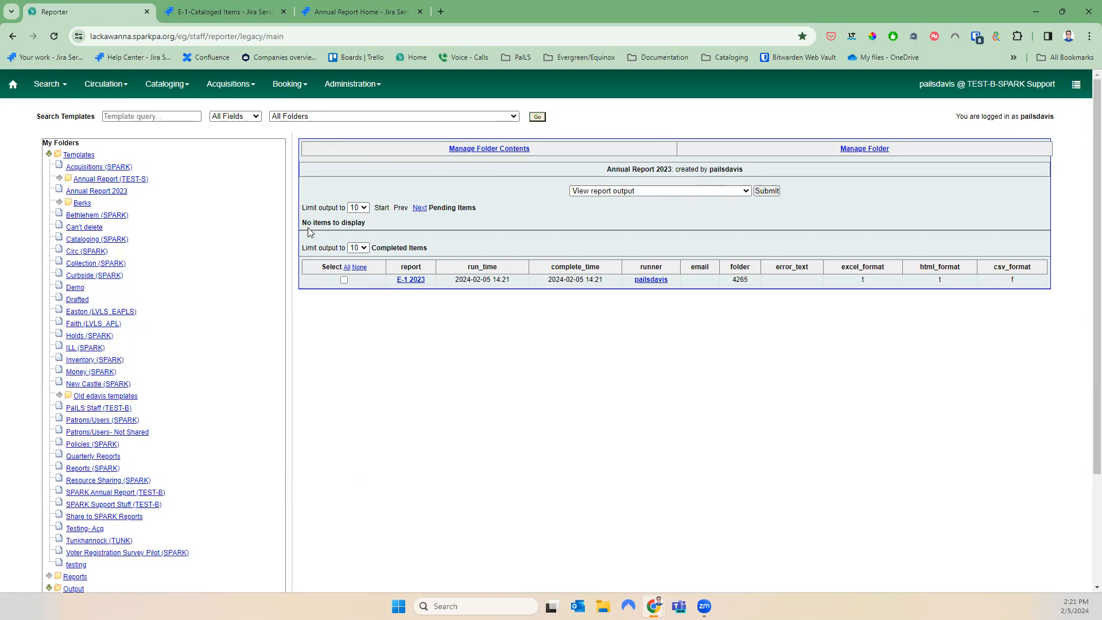
drag(498, 209, 370, 247)
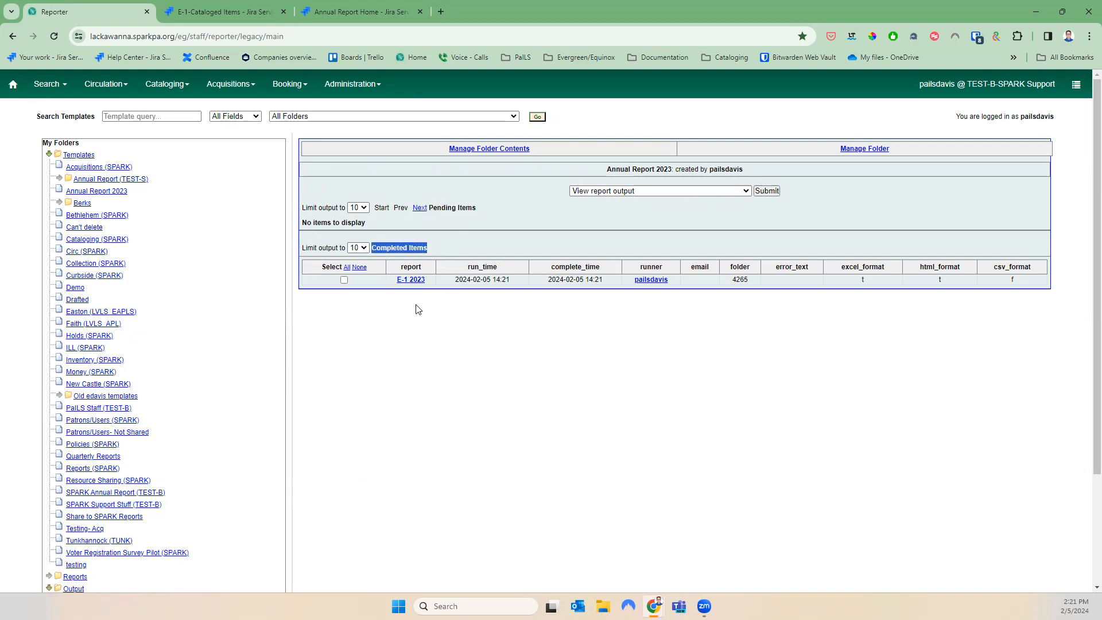
click(453, 251)
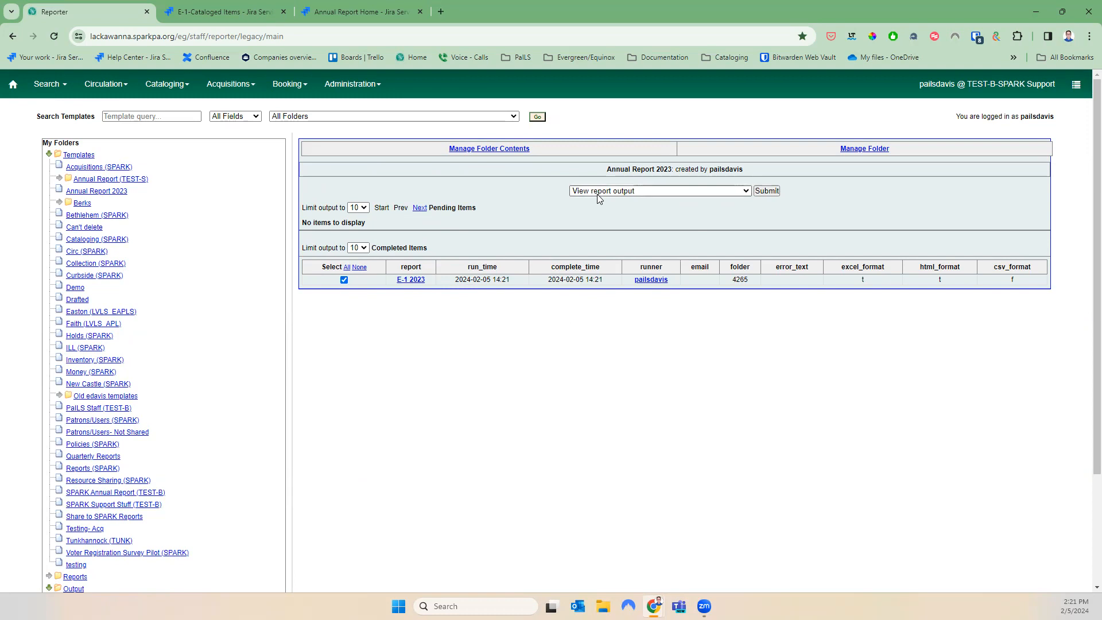
click(764, 195)
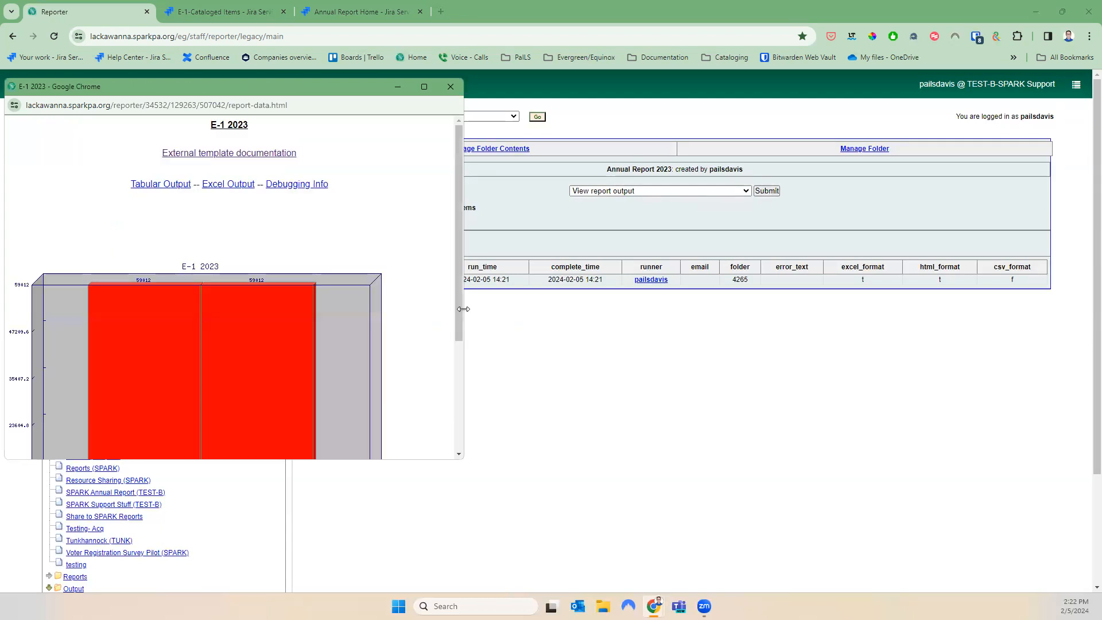
drag(463, 309, 986, 306)
scroll(500, 288, down, 3)
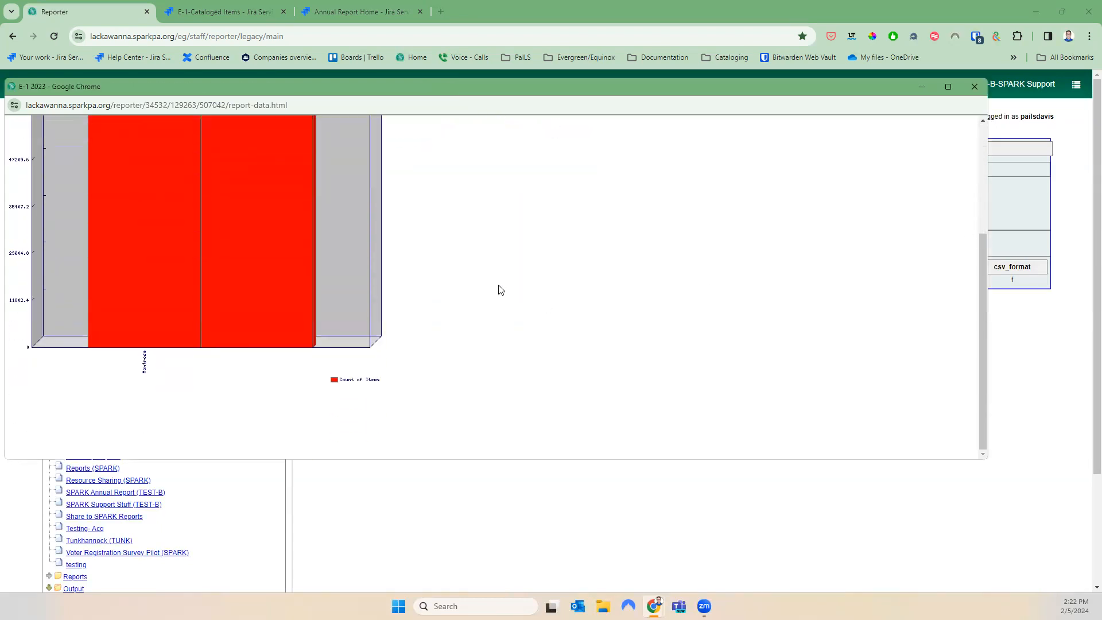
scroll(473, 322, up, 3)
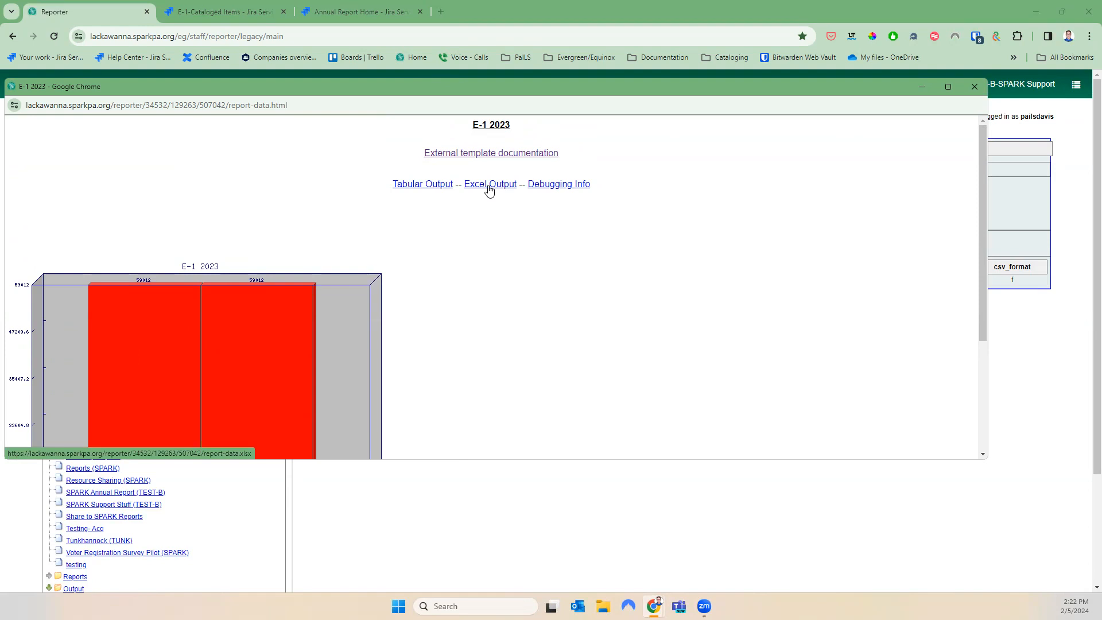
click(443, 187)
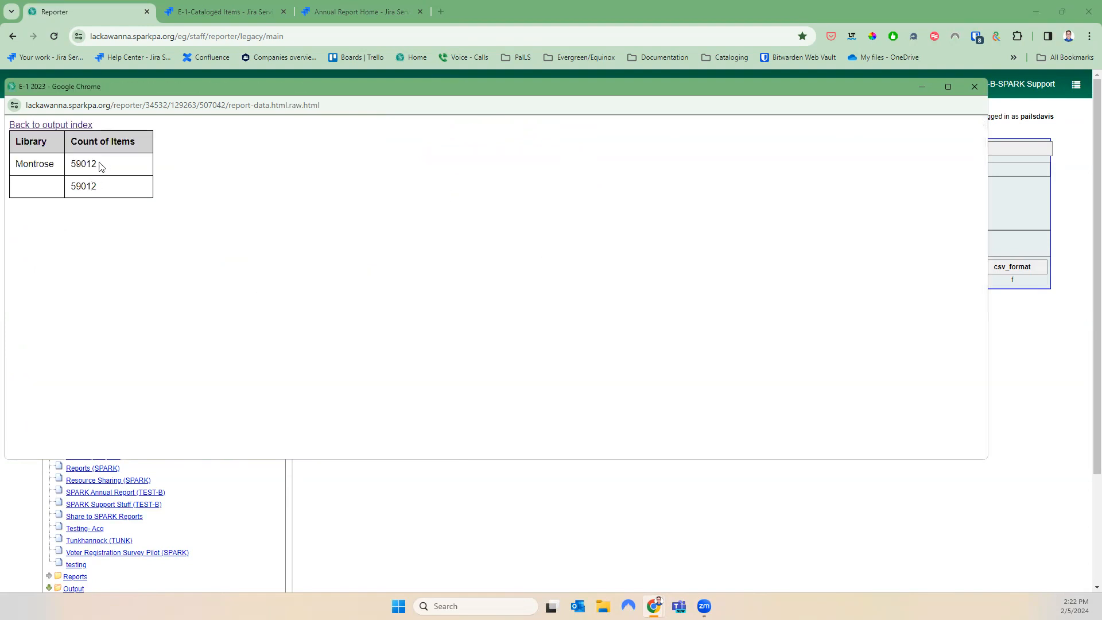
drag(102, 166, 43, 160)
click(78, 183)
drag(102, 191, 67, 191)
click(974, 87)
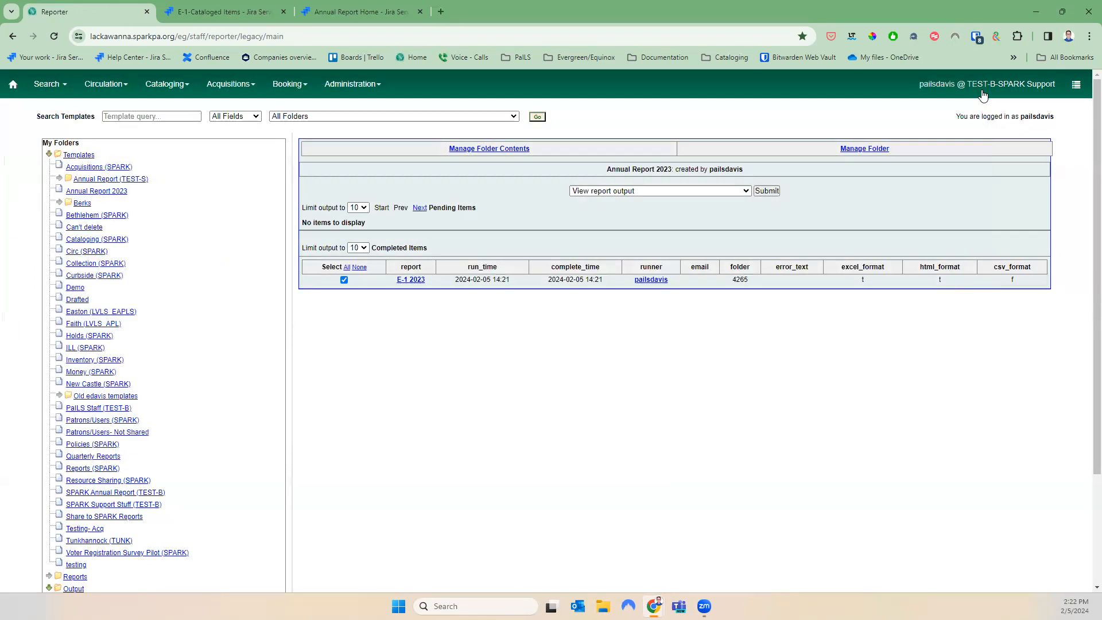
Open the shared annualreport > 2023 with Documentation (SPARK) > E-2 Print Materials template list
click(344, 279)
scroll(145, 321, down, 2)
scroll(143, 311, up, 1)
scroll(143, 311, up, 1)
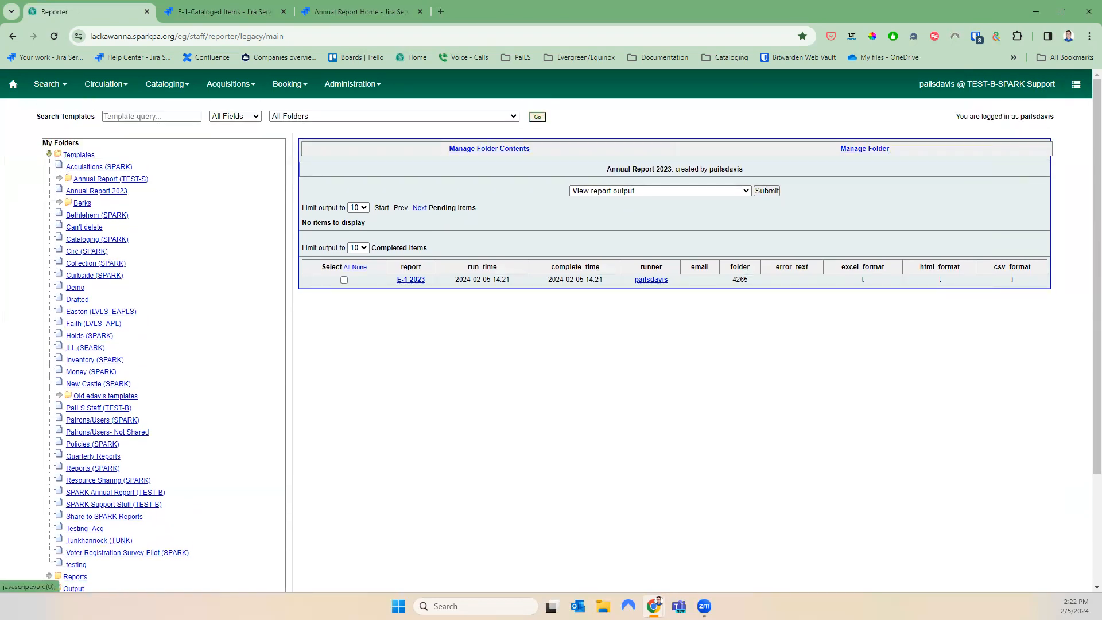
scroll(173, 487, down, 3)
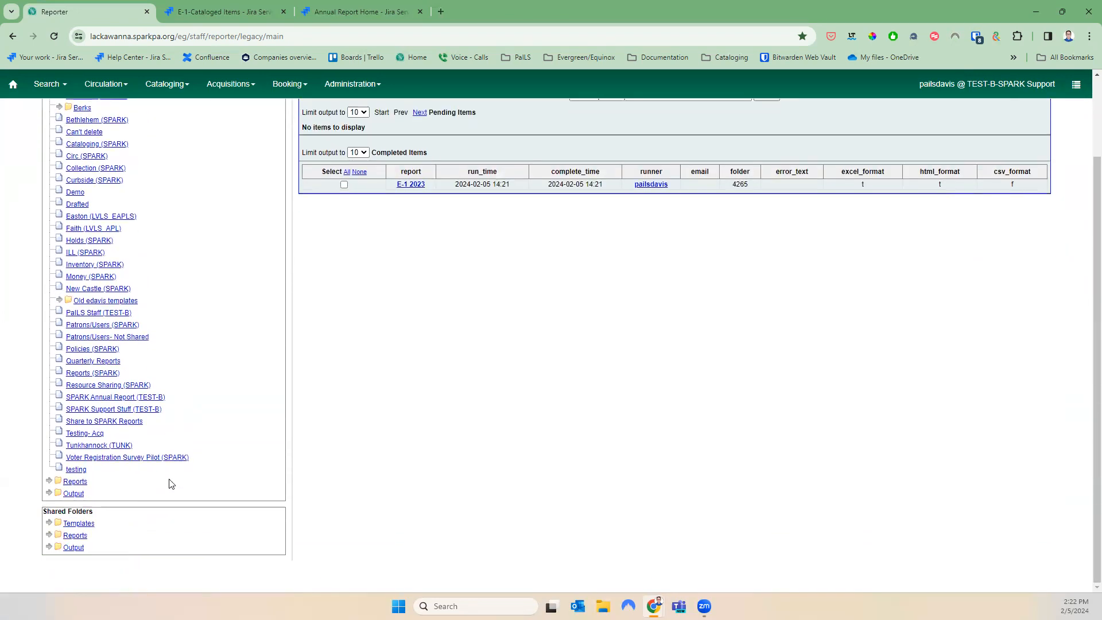
click(48, 523)
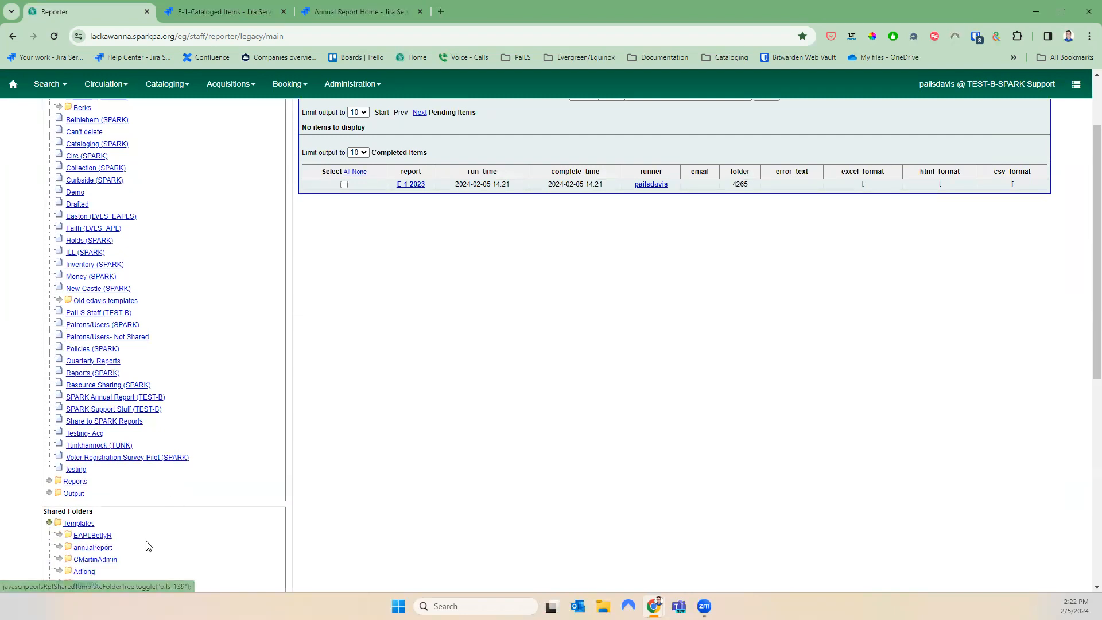
scroll(146, 542, down, 2)
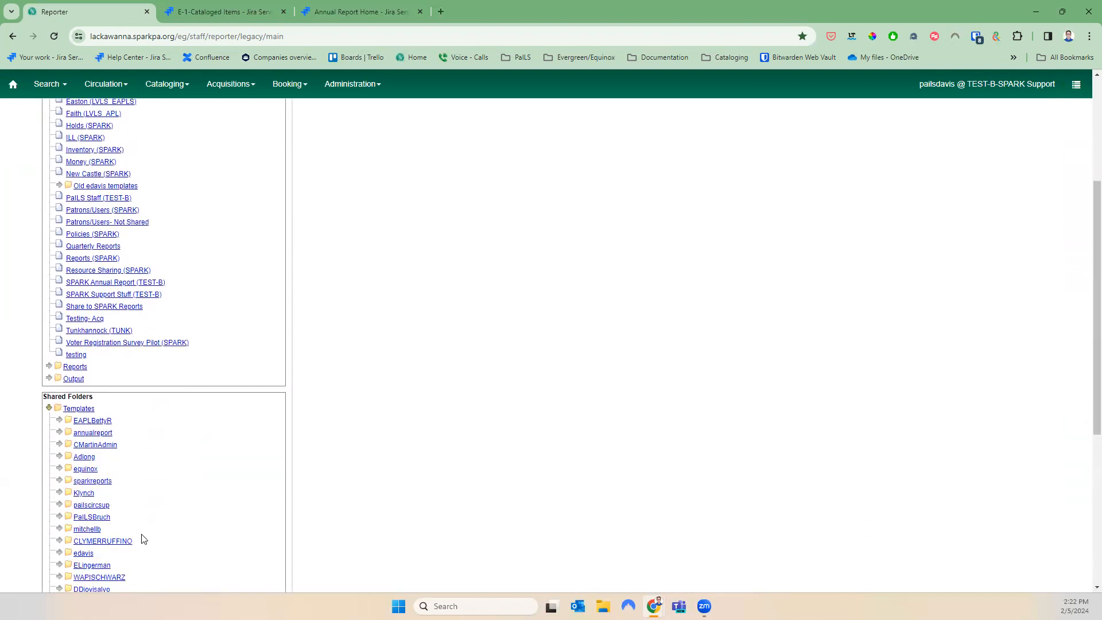
click(59, 433)
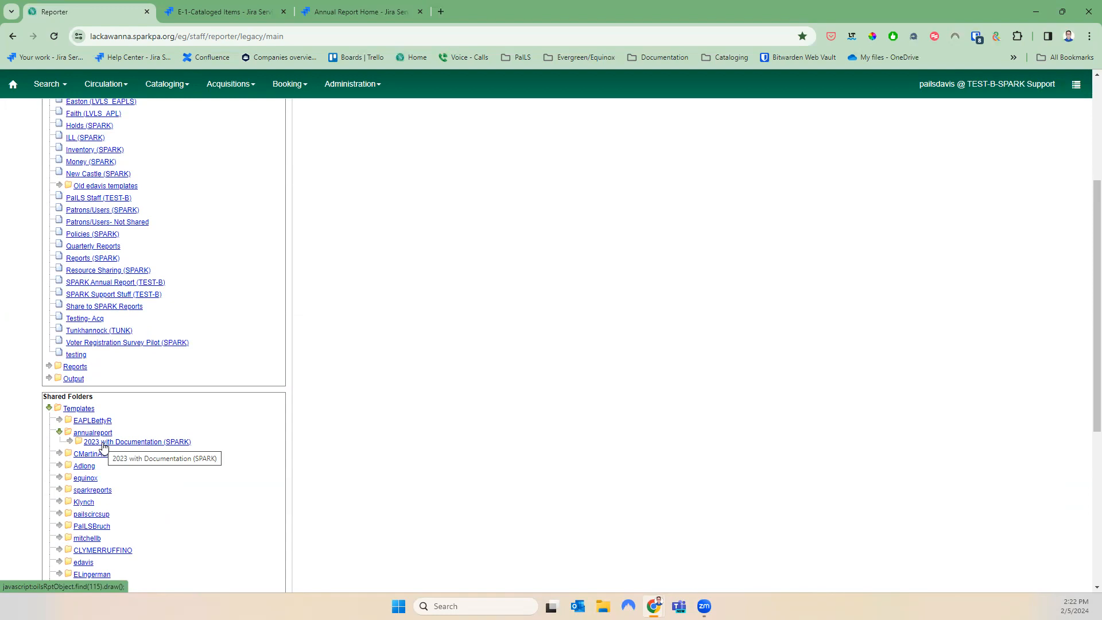
click(70, 440)
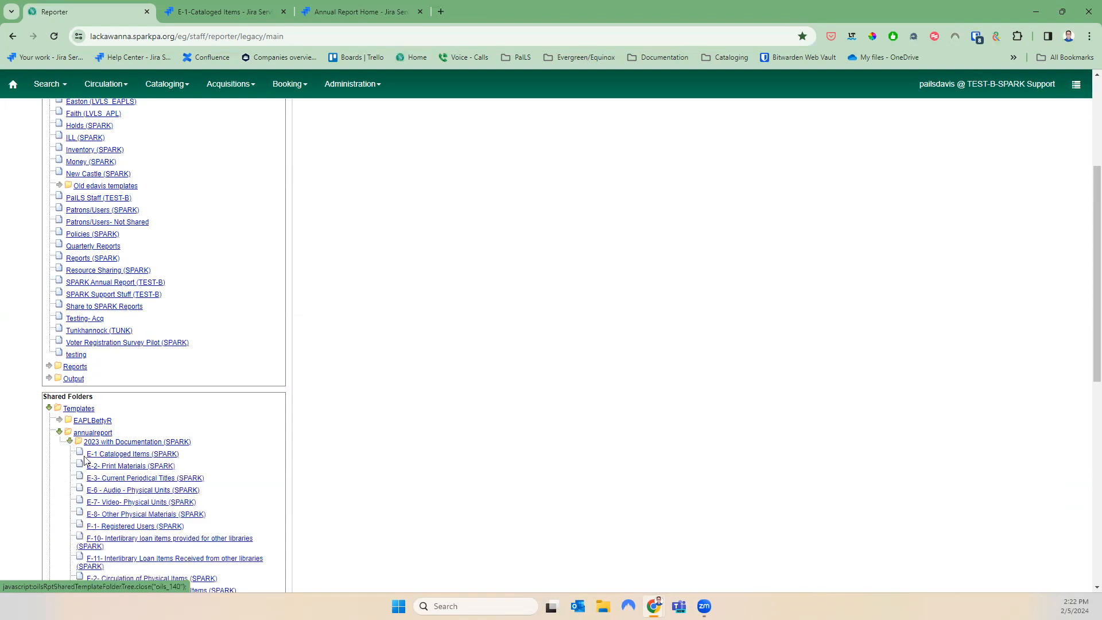
click(120, 468)
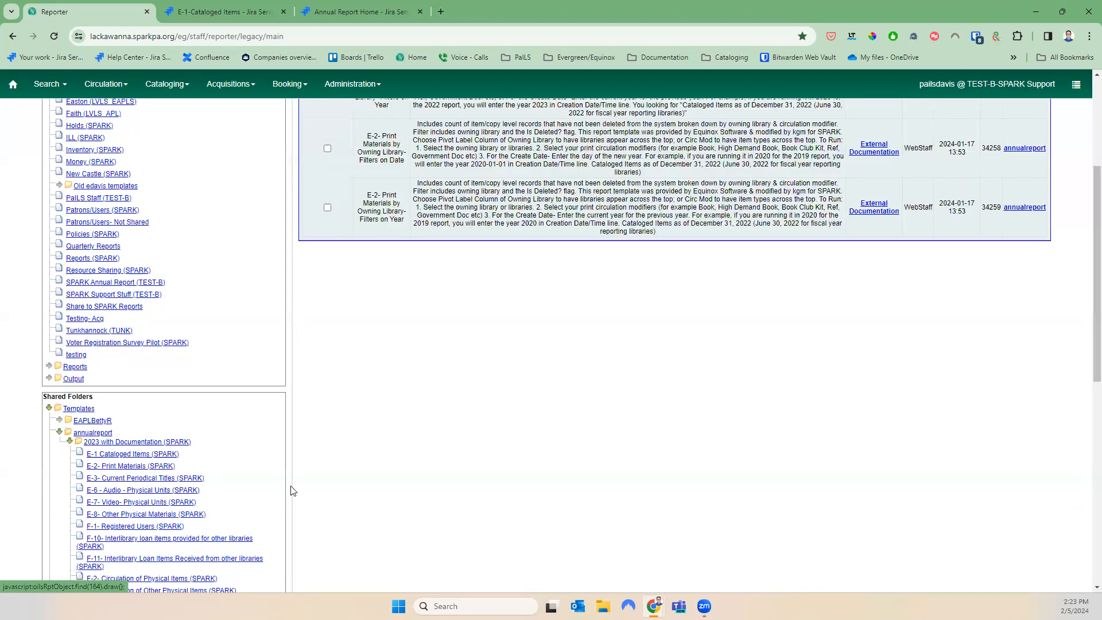
scroll(388, 485, up, 3)
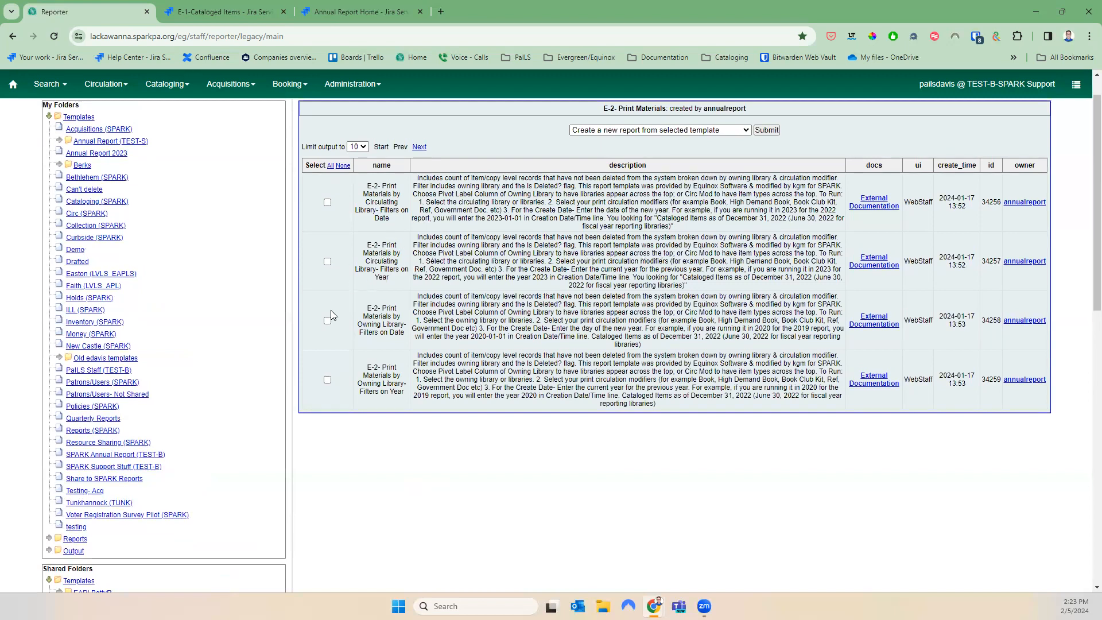
drag(405, 395, 369, 364)
drag(369, 244, 402, 283)
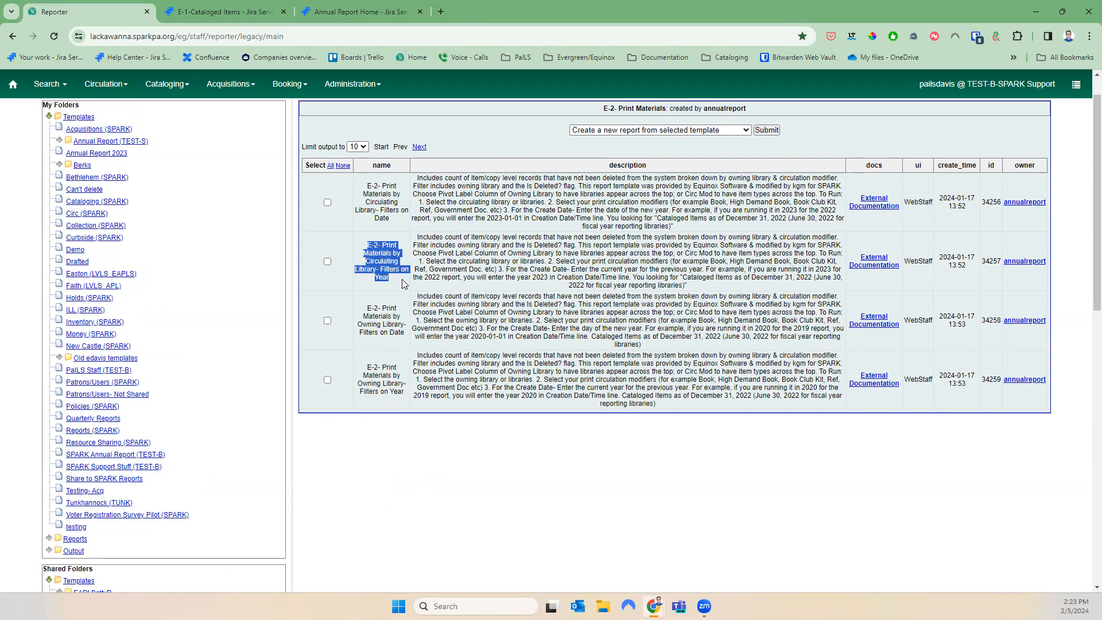
click(402, 283)
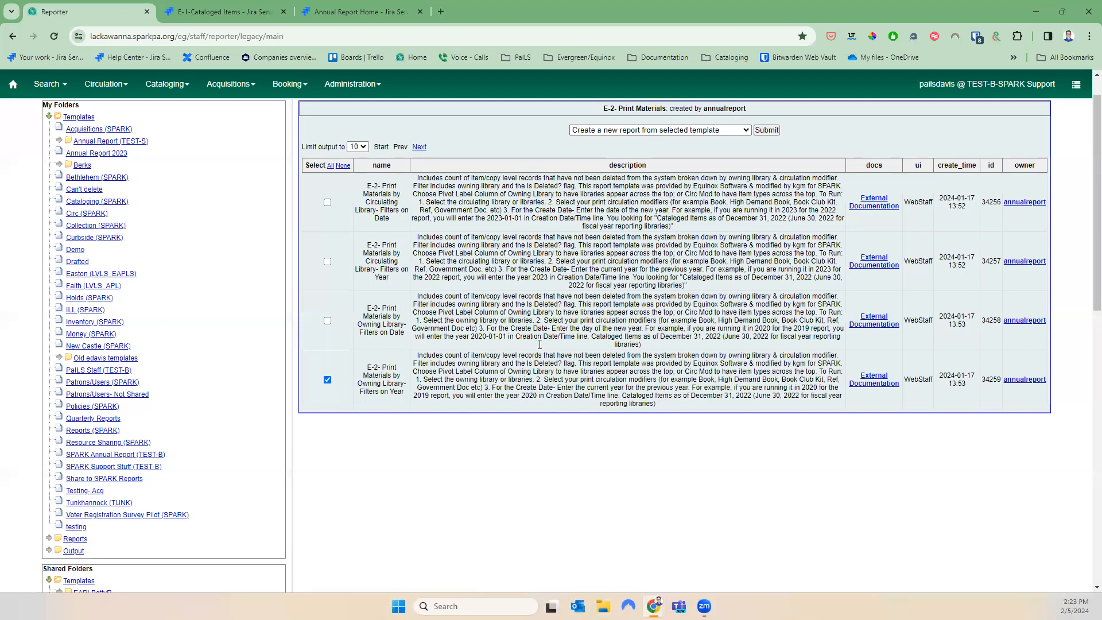
Clone the E-2 Owning Library Filters on Year template into Annual Report 2023 and save it
click(601, 133)
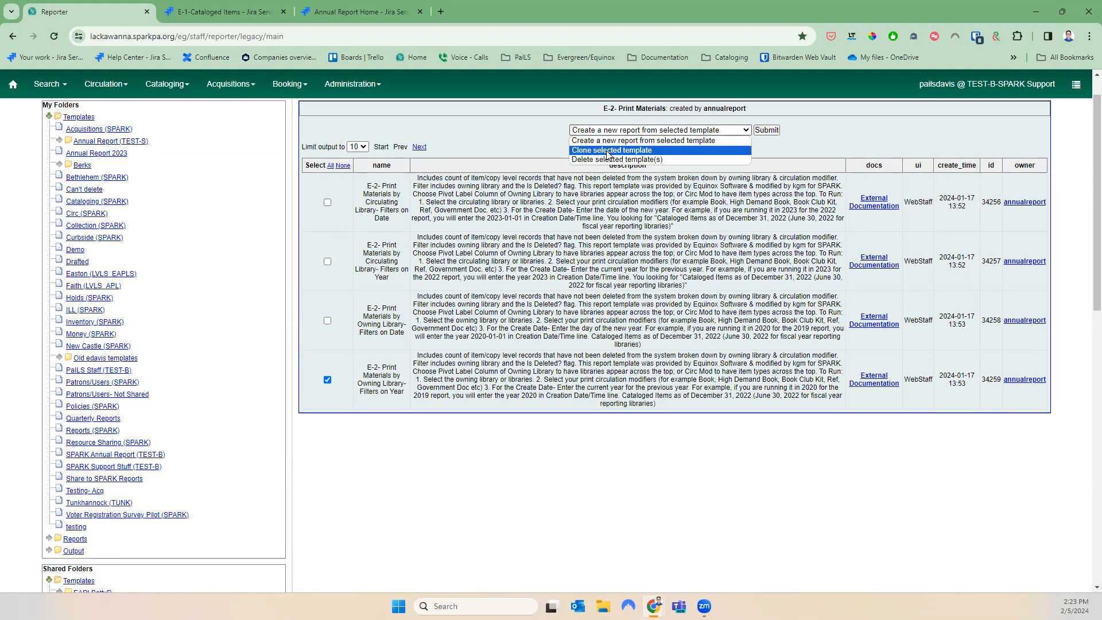
click(607, 151)
click(767, 131)
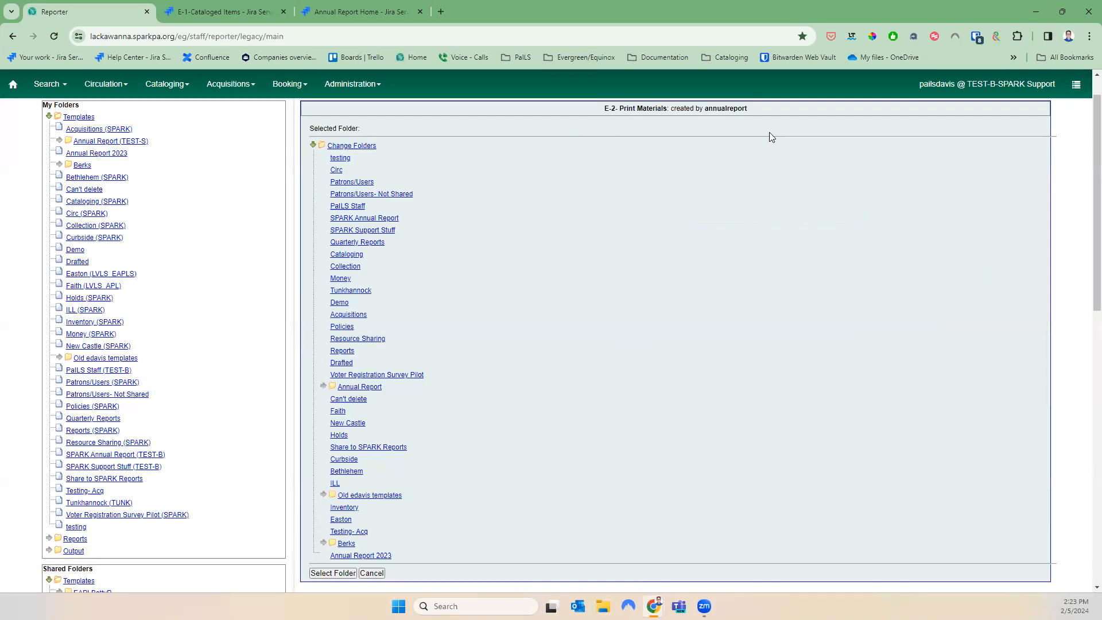
click(372, 556)
click(342, 573)
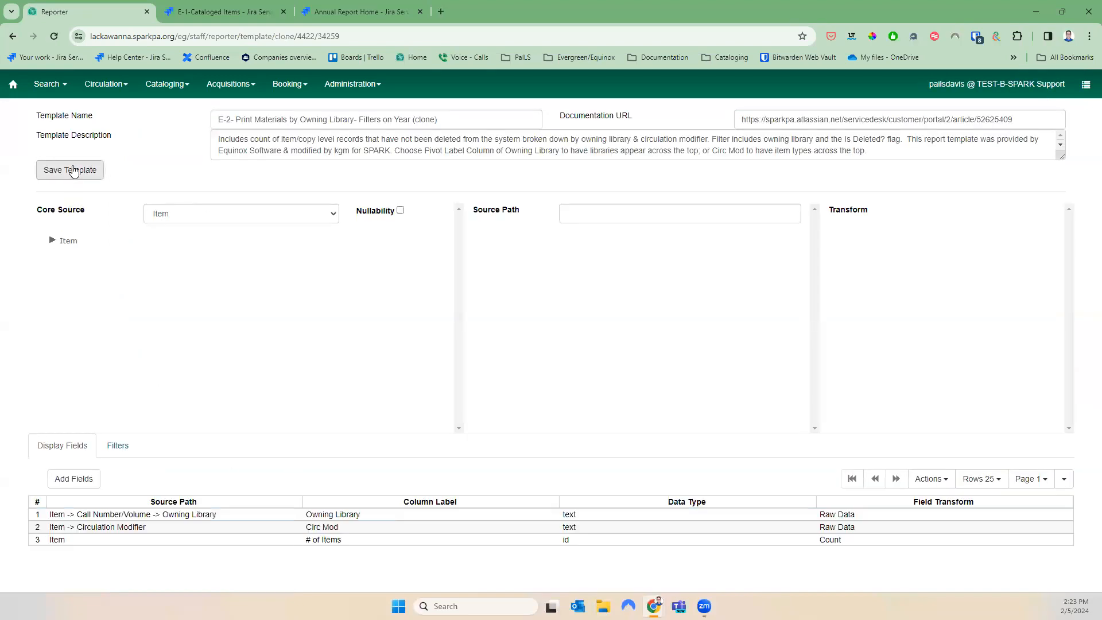
click(73, 170)
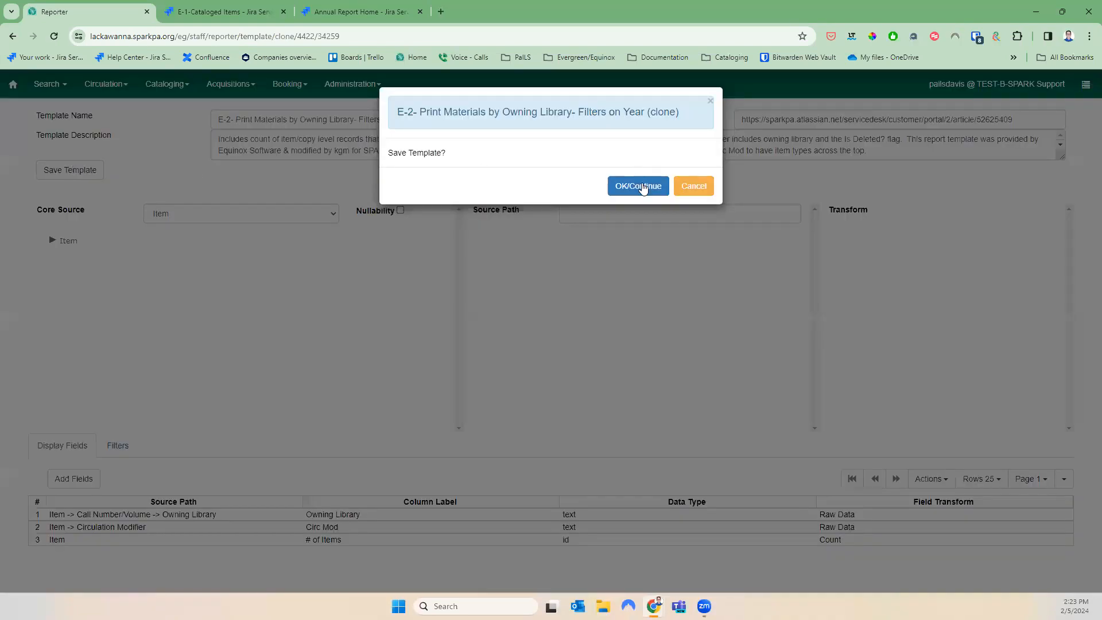
click(642, 188)
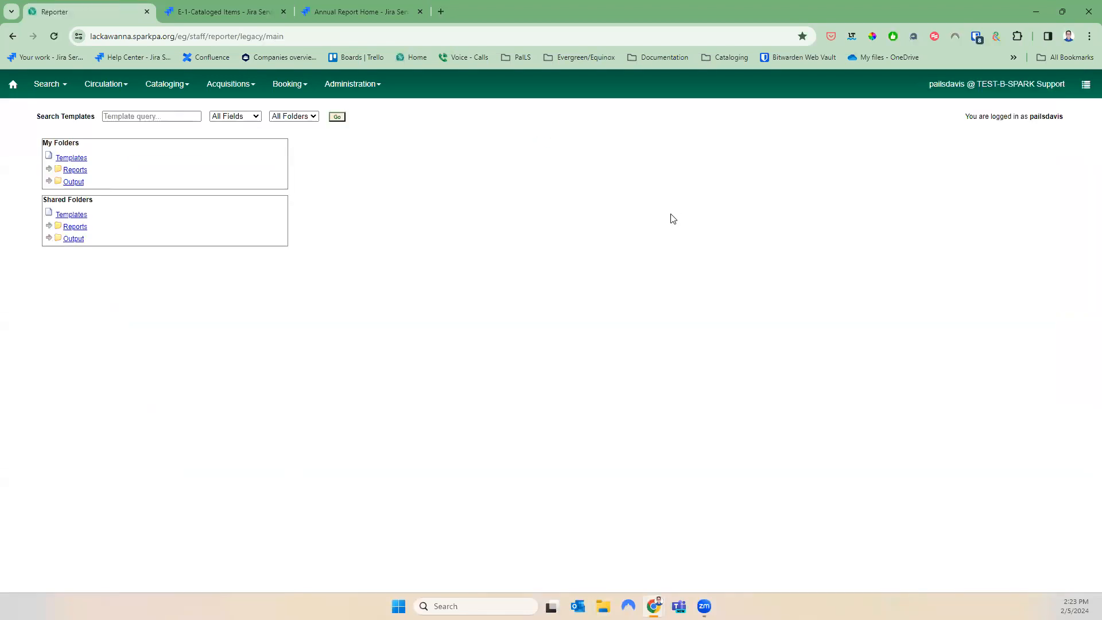
From My Folders' Annual Report 2023 templates, create a new report from the E-2 clone
click(50, 156)
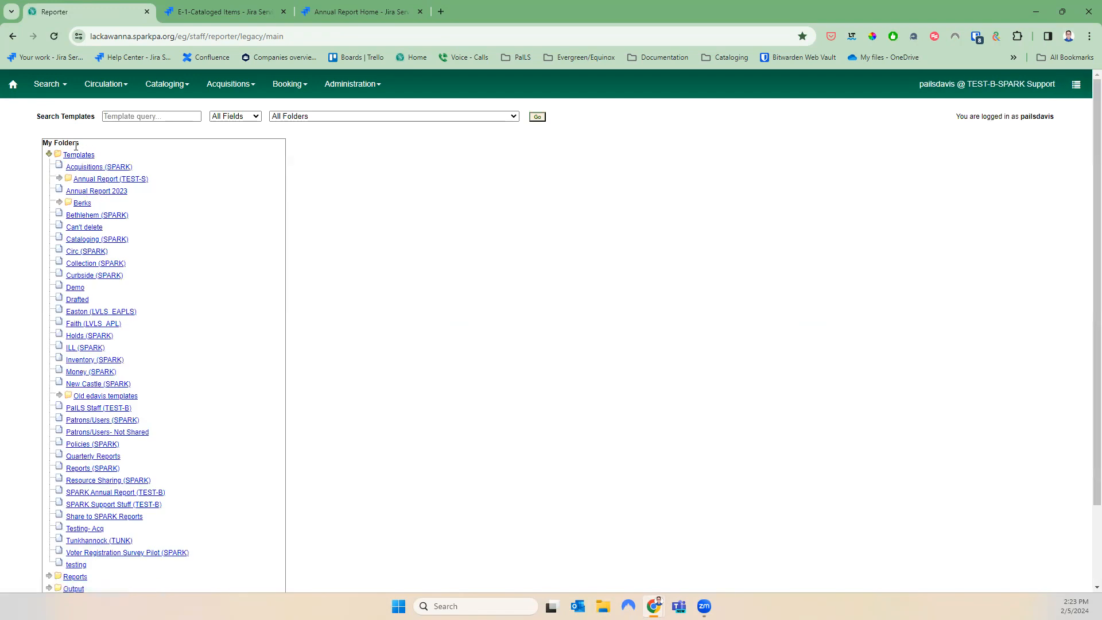
click(103, 193)
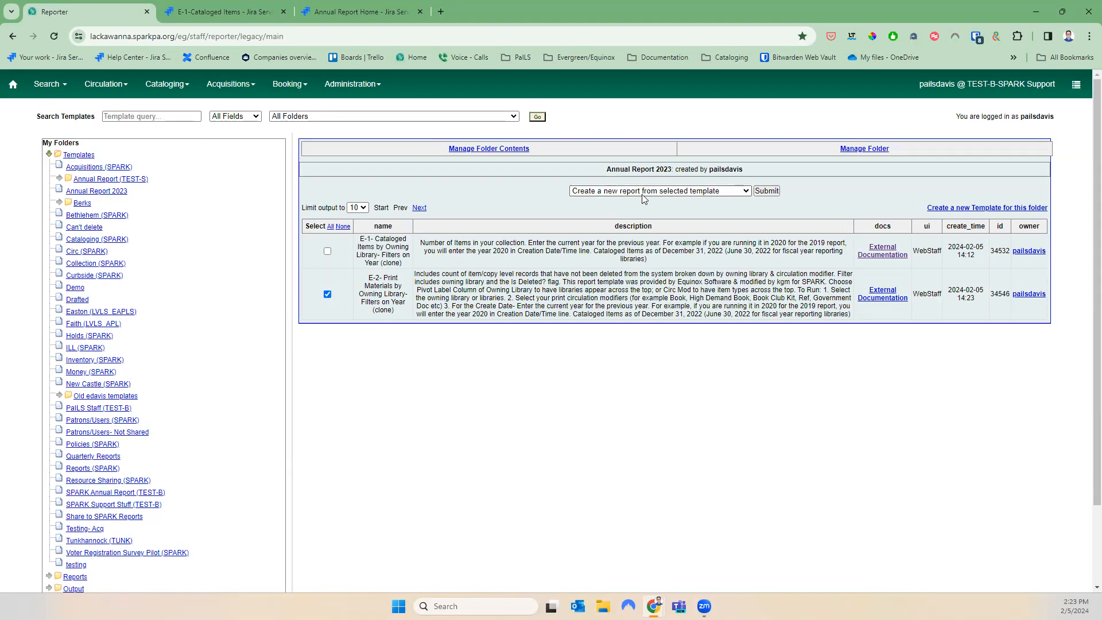
click(767, 191)
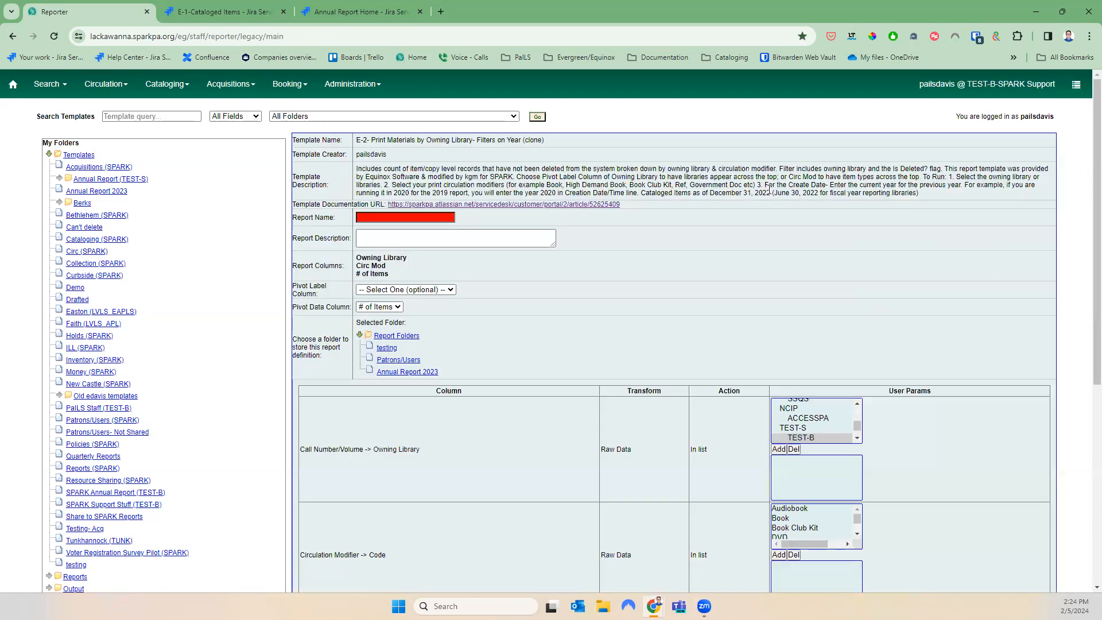
Enter E-2 2023 as the report name and choose the Annual Report 2023 report folder
drag(930, 195, 357, 169)
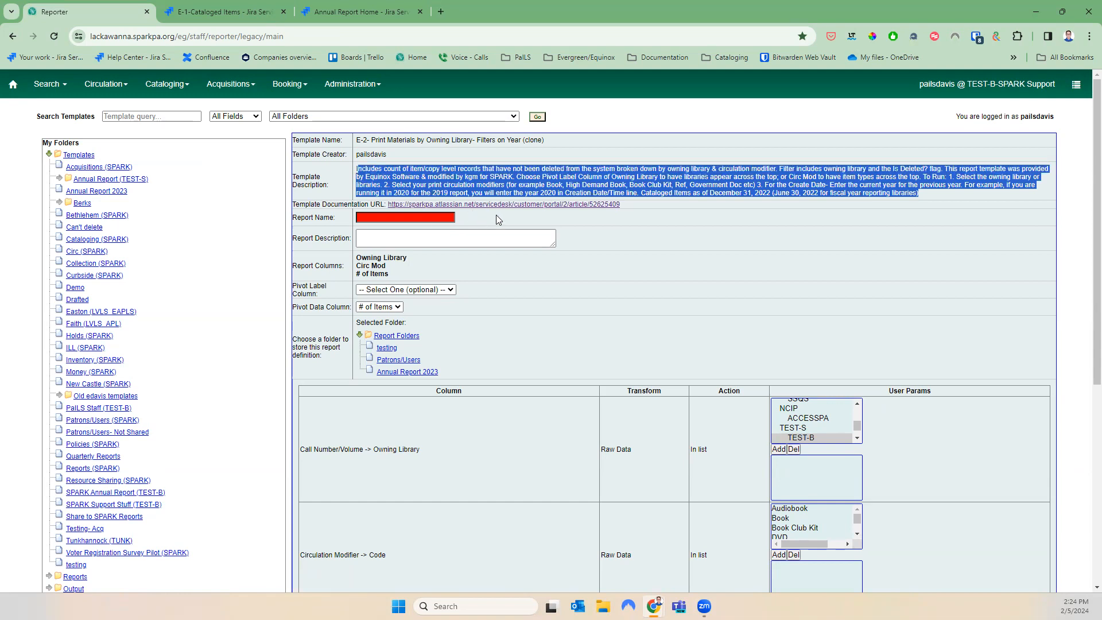
click(522, 217)
click(424, 221)
text(E)
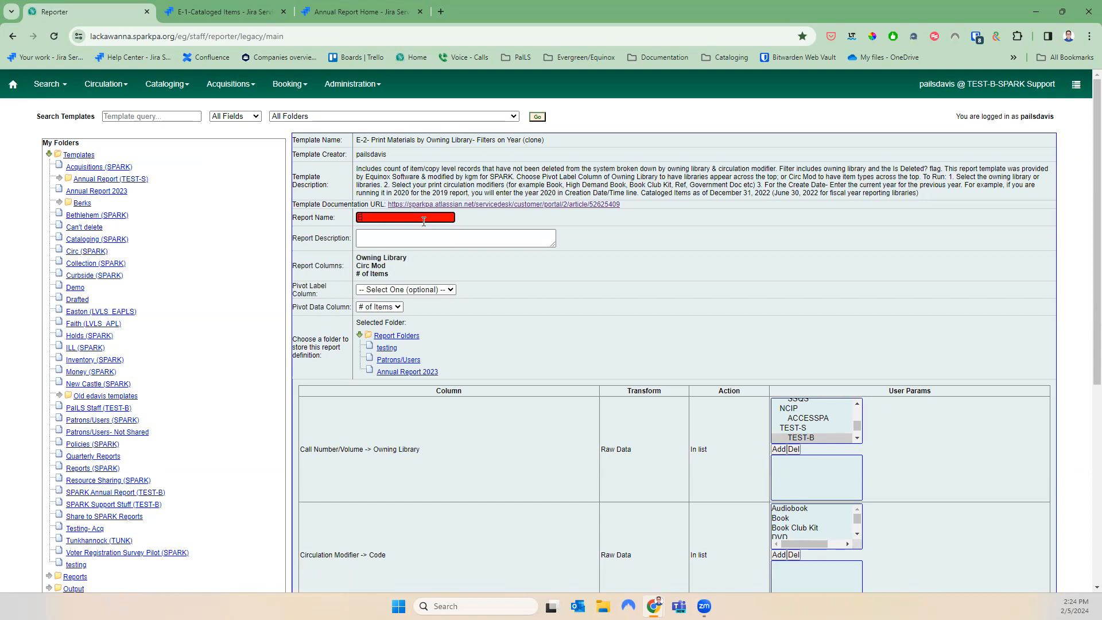
text(-2 2023)
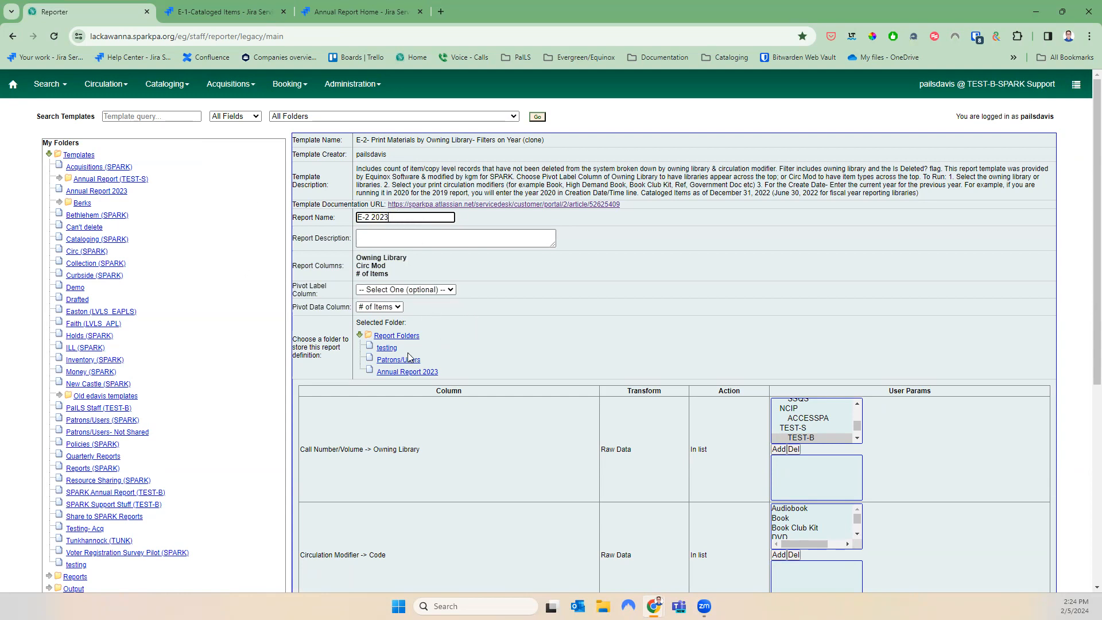
click(429, 373)
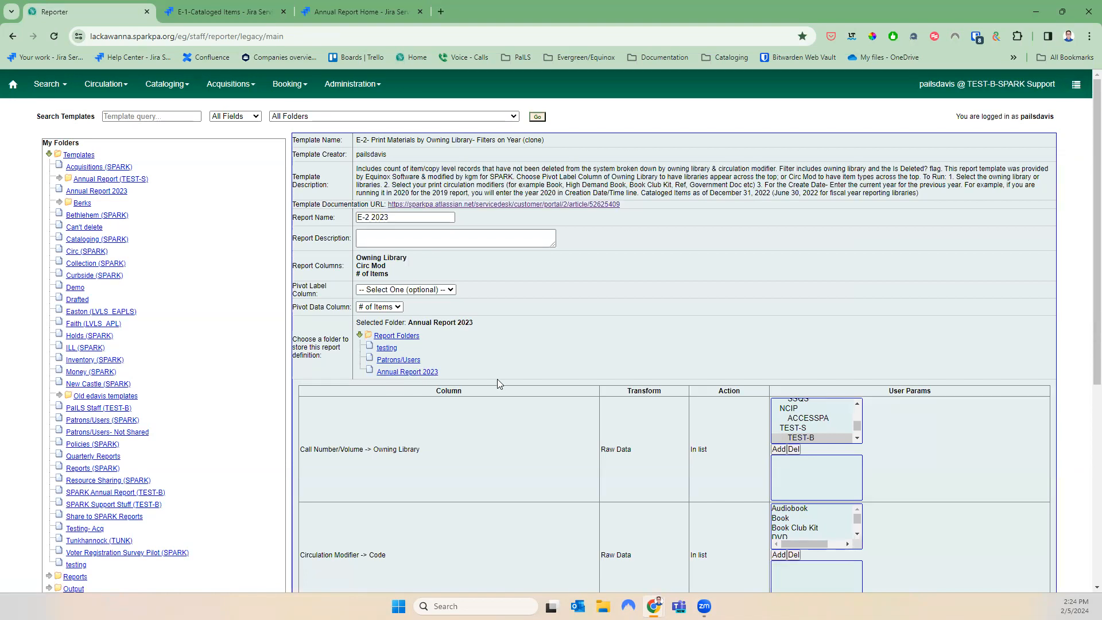
scroll(497, 378, down, 4)
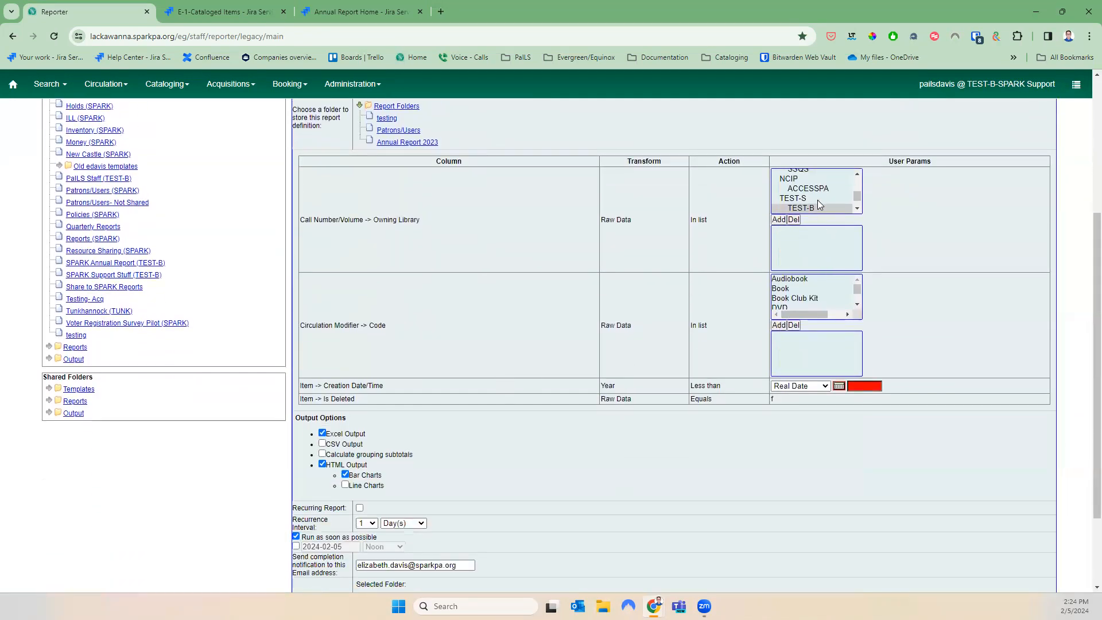
Add SSQF, SSQH, SSQM and SSQS to the Owning Library filter
drag(421, 222, 372, 222)
click(858, 174)
click(859, 174)
click(859, 173)
click(857, 208)
click(856, 208)
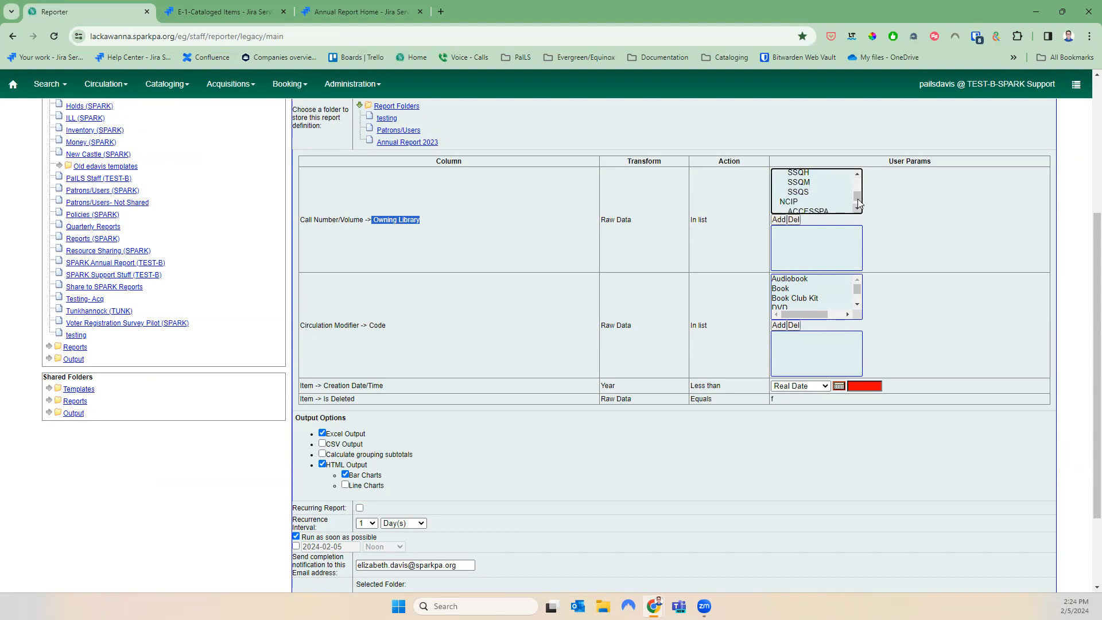
click(857, 174)
click(818, 187)
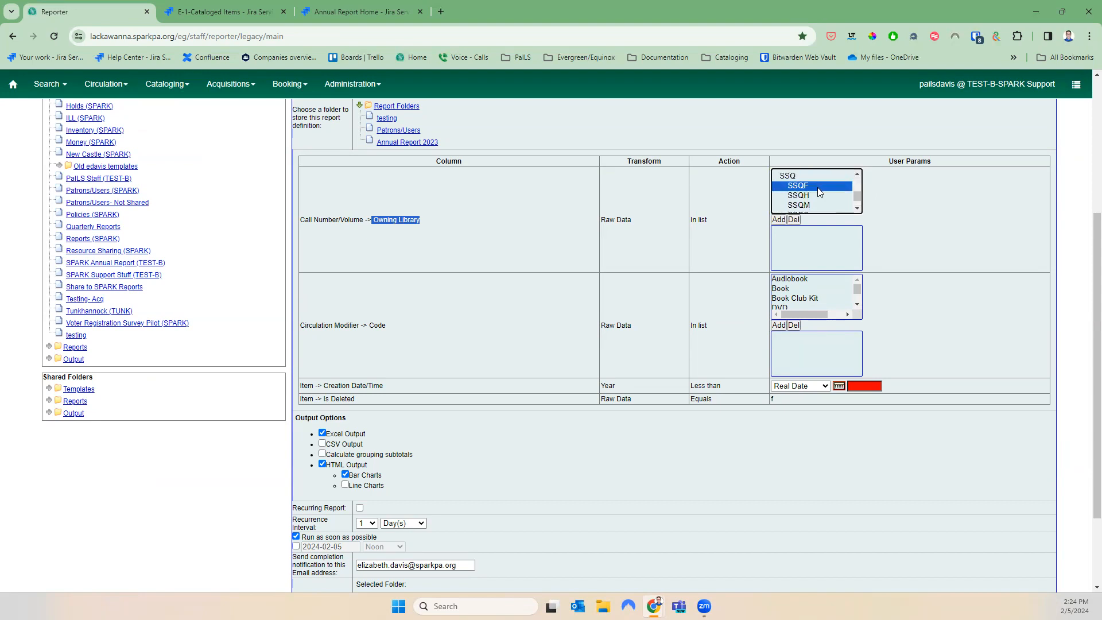
key(shift+Down)
key(shift+Down)
key(shift+Down)
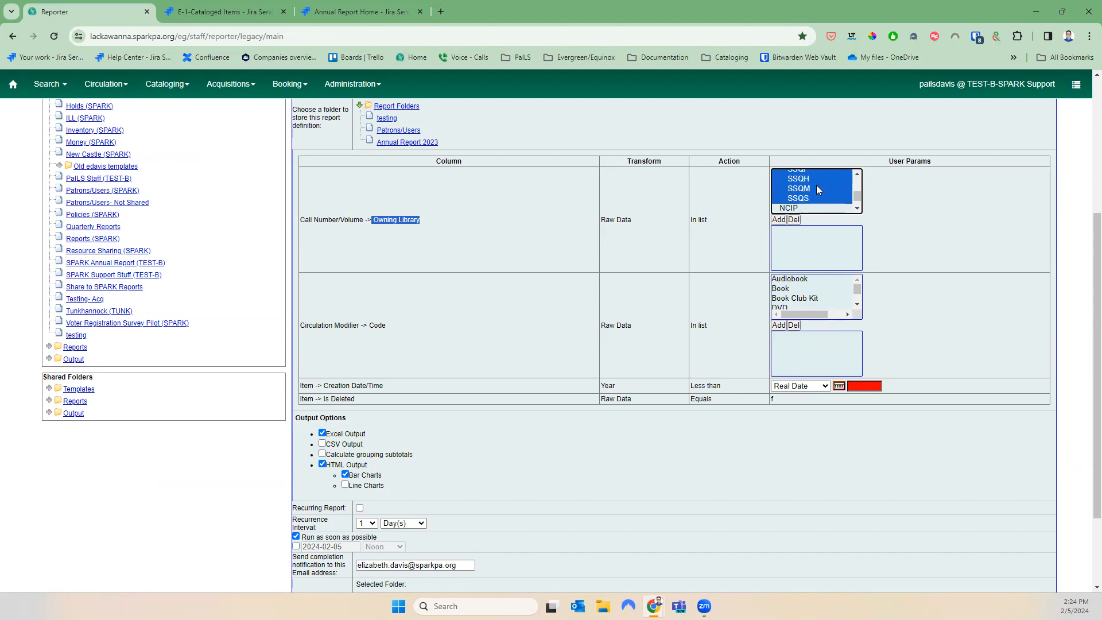
click(778, 220)
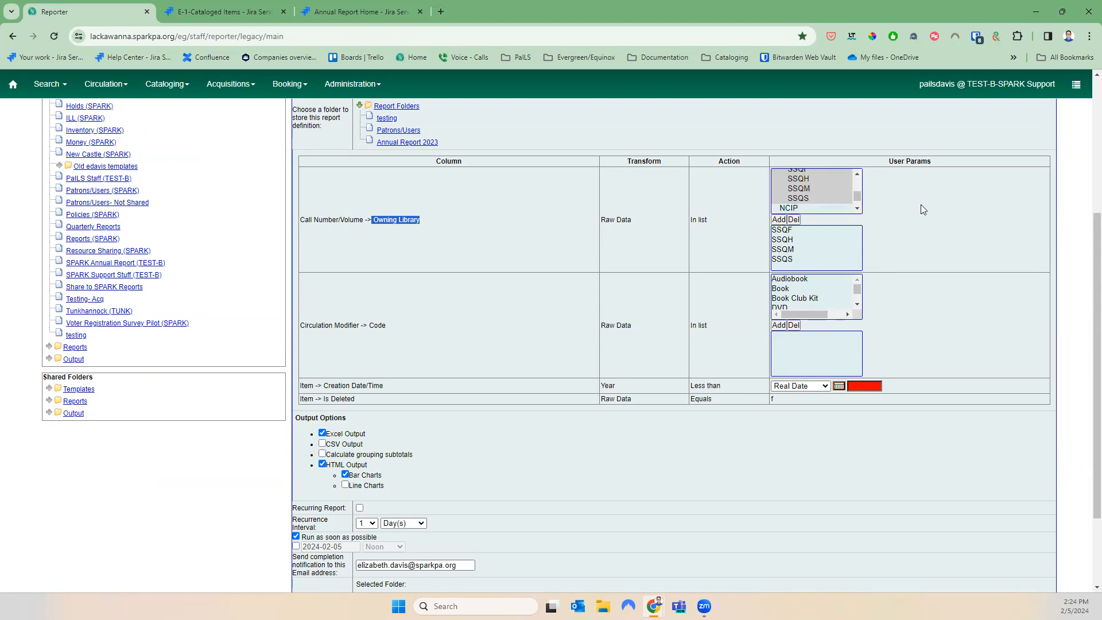
scroll(917, 209, up, 4)
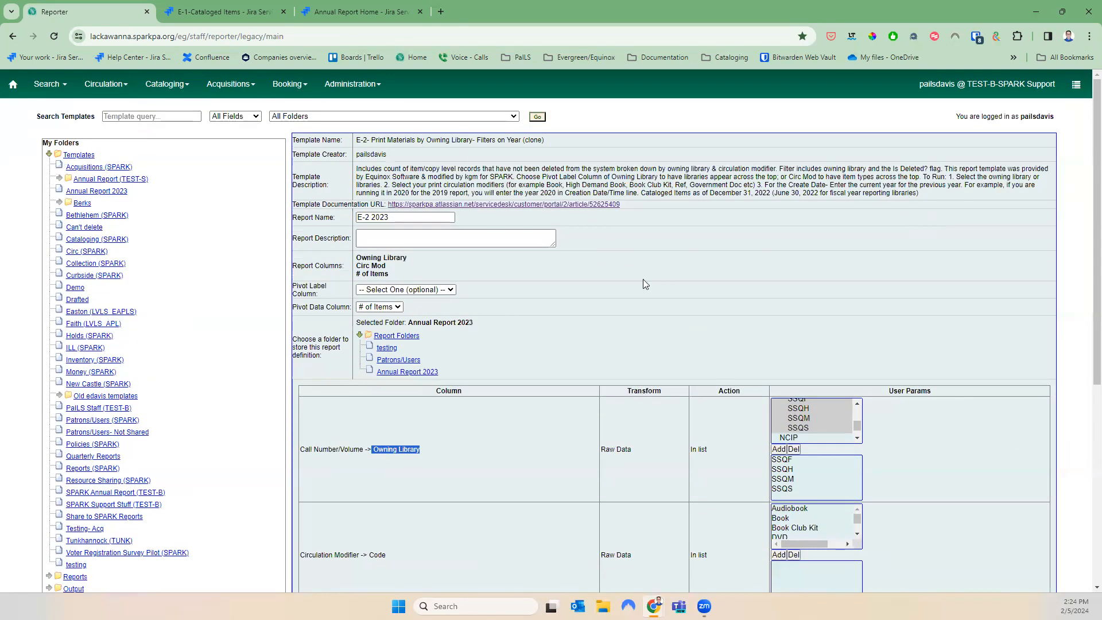
drag(400, 554, 301, 554)
Add Book and High Demand Books to the Circulation Modifier filter
click(465, 548)
click(808, 519)
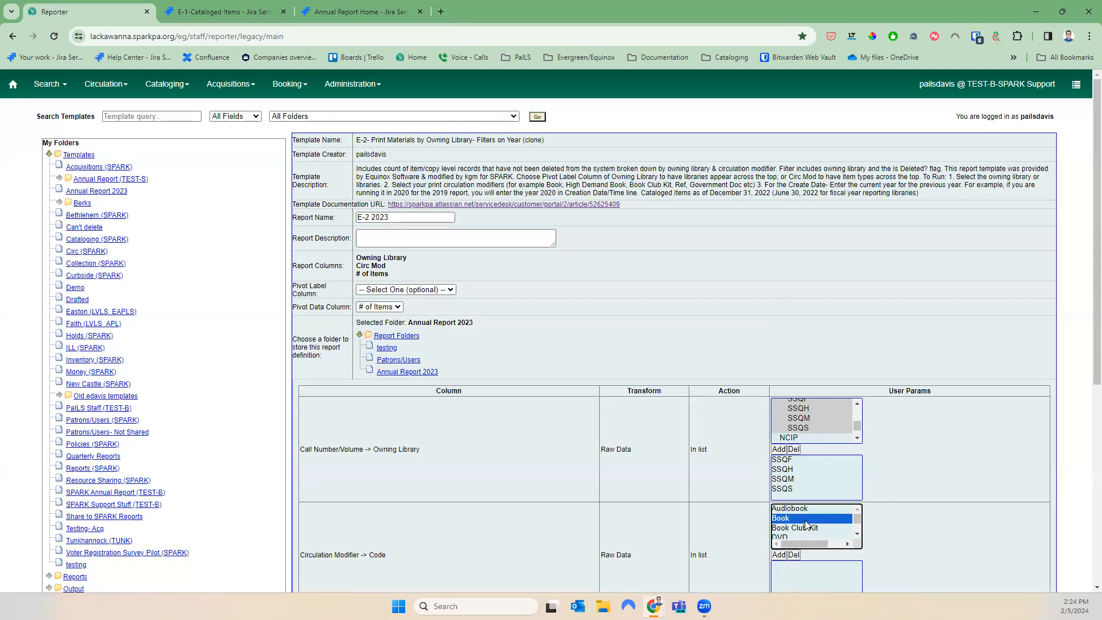
click(779, 555)
click(856, 534)
click(857, 534)
click(857, 534)
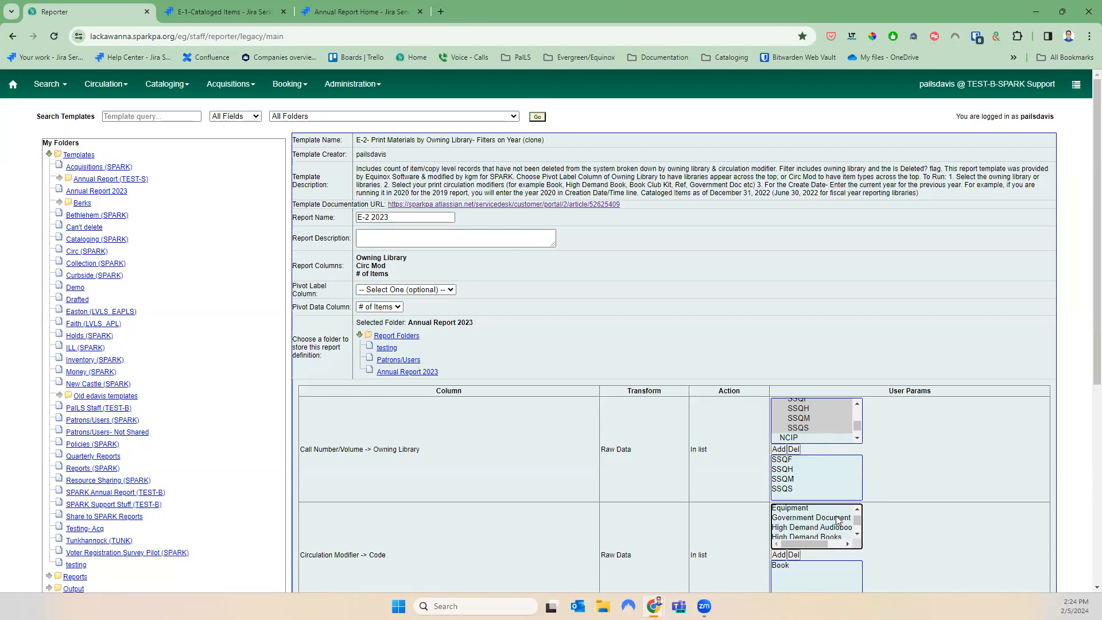
click(840, 536)
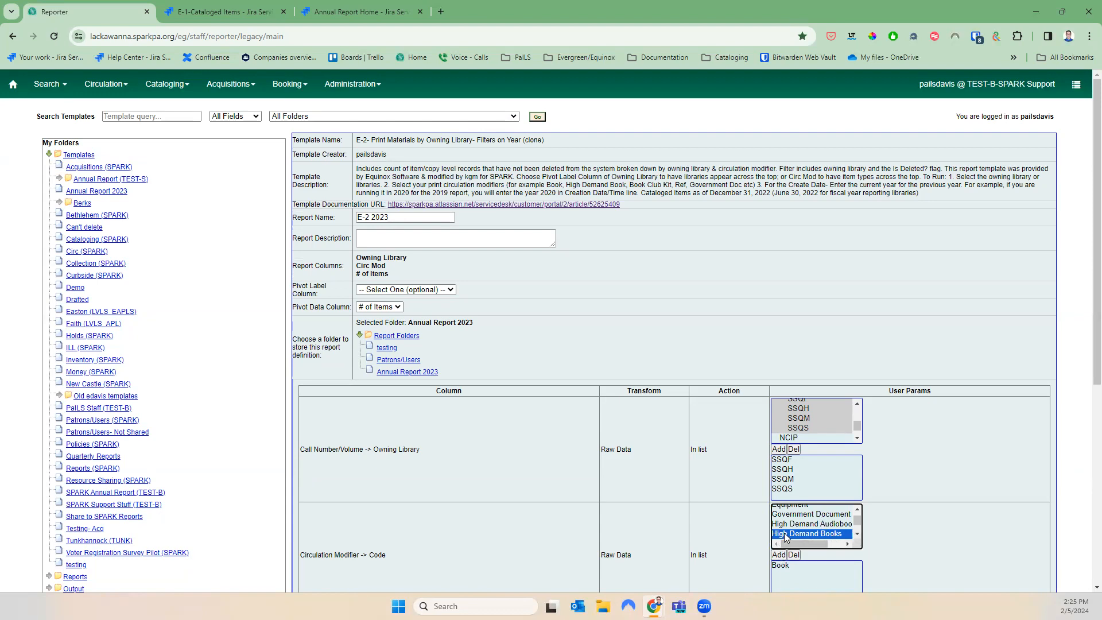
click(777, 555)
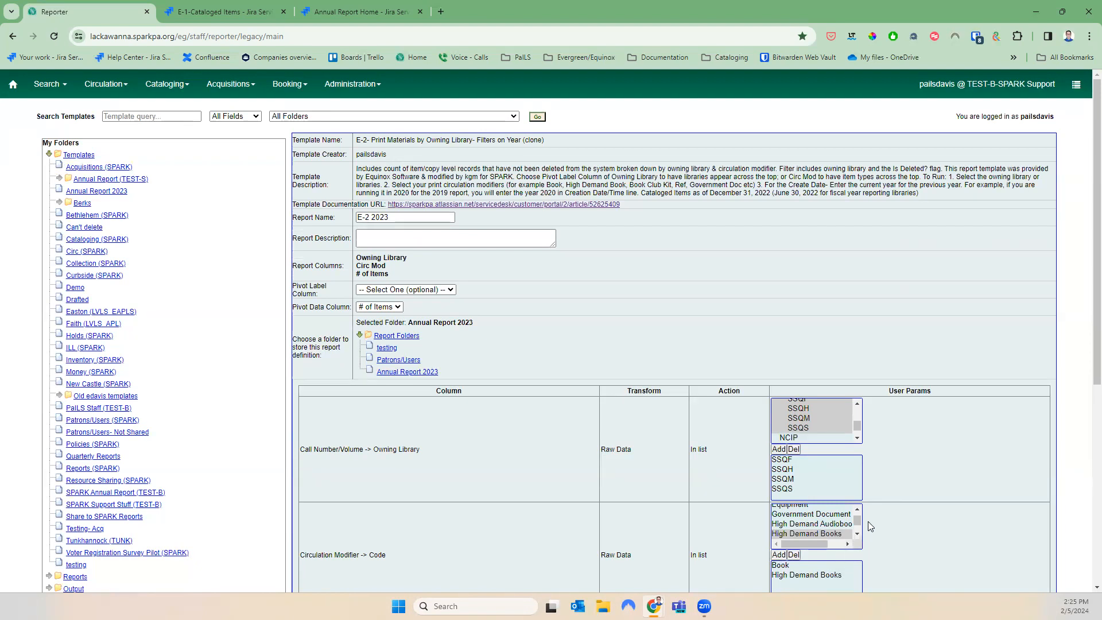
Add Book Club Kit to the circulation modifier filter
click(857, 510)
click(857, 510)
click(857, 510)
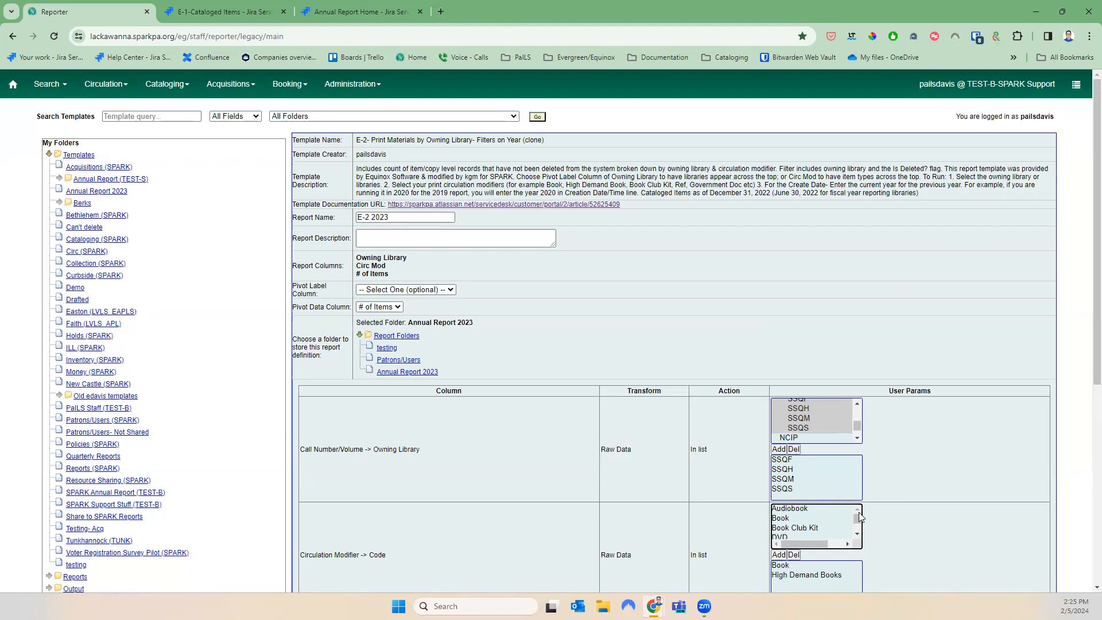
click(802, 528)
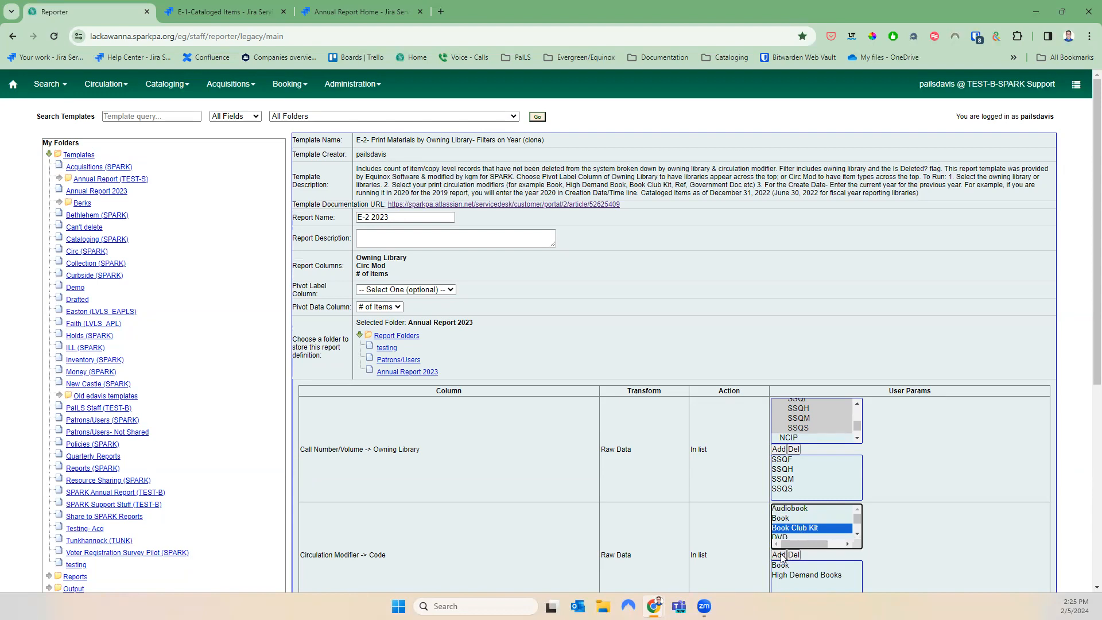
click(779, 555)
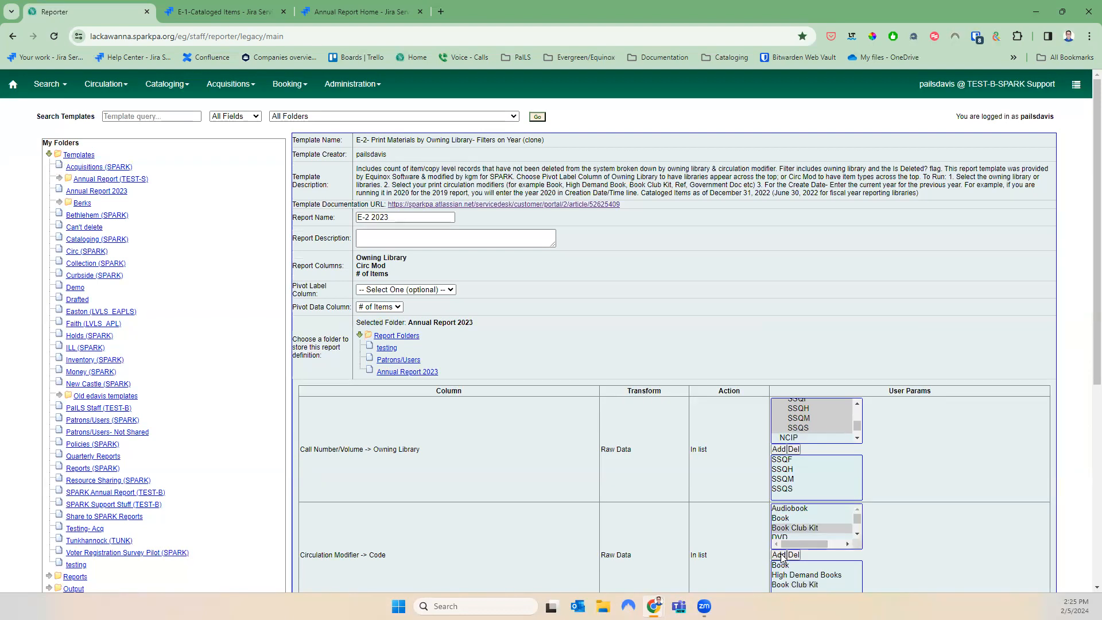
Add Noncirculating to the circulation modifier filter
click(859, 535)
click(859, 535)
click(859, 535)
click(859, 535)
click(860, 535)
click(860, 535)
click(859, 535)
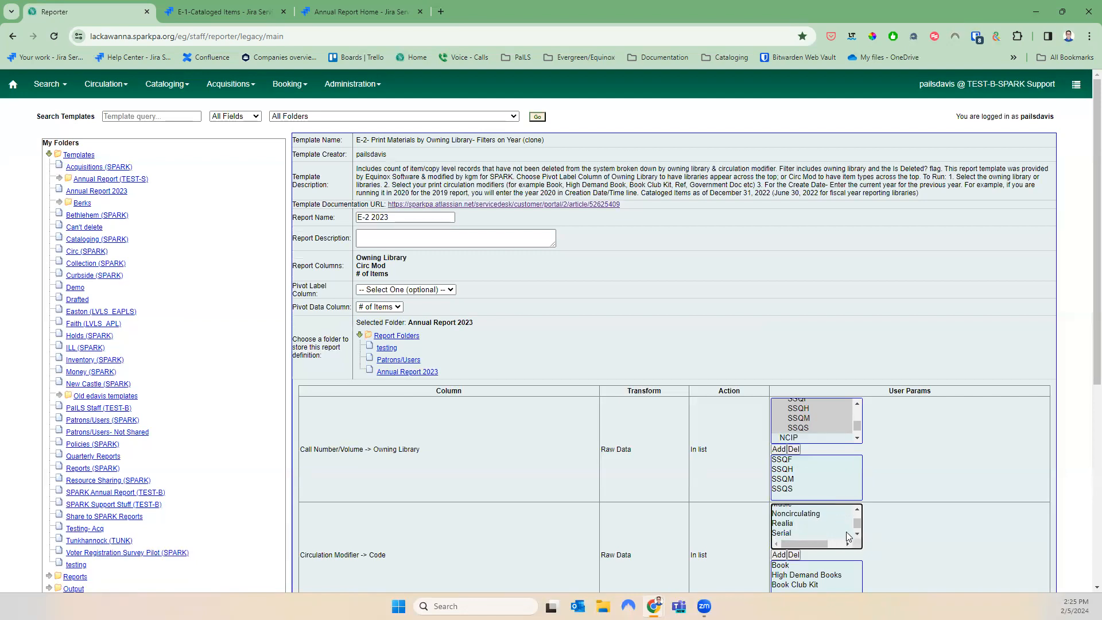
click(858, 535)
click(859, 534)
click(859, 535)
click(858, 511)
click(857, 510)
click(857, 511)
click(857, 510)
click(809, 531)
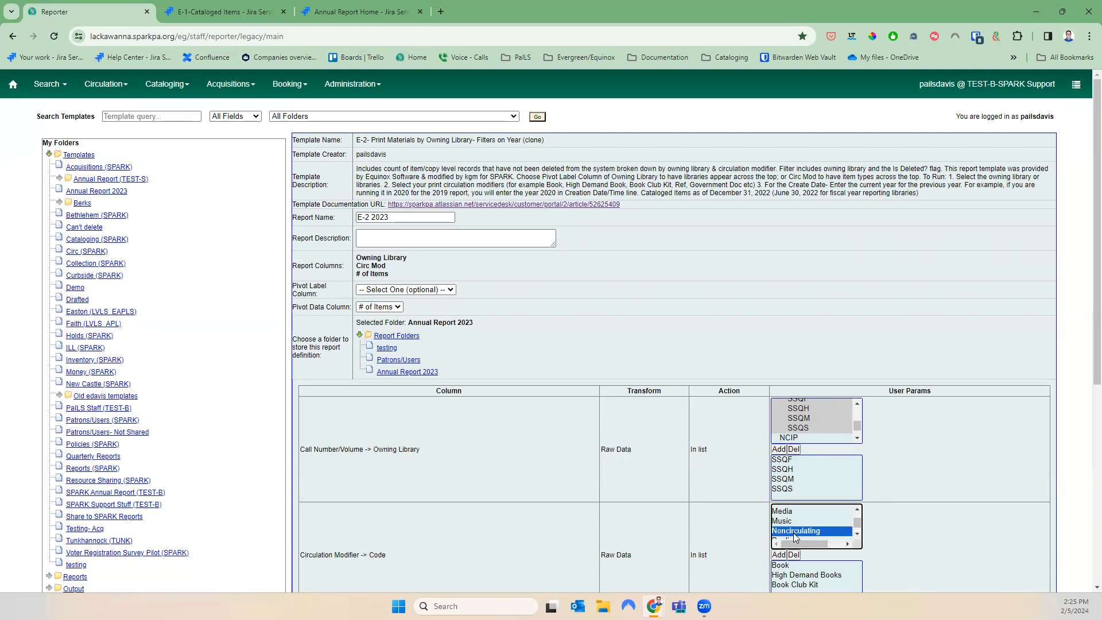
click(779, 554)
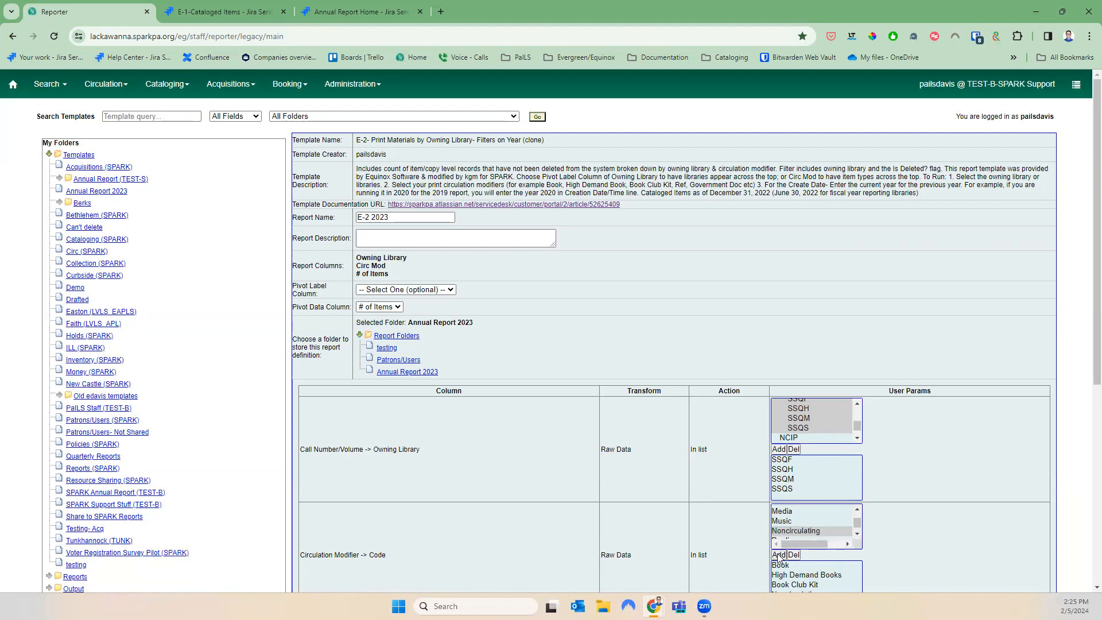
Add Government Document to the circulation modifier filter
click(857, 510)
click(857, 509)
click(858, 510)
click(857, 510)
click(857, 509)
click(835, 535)
click(779, 555)
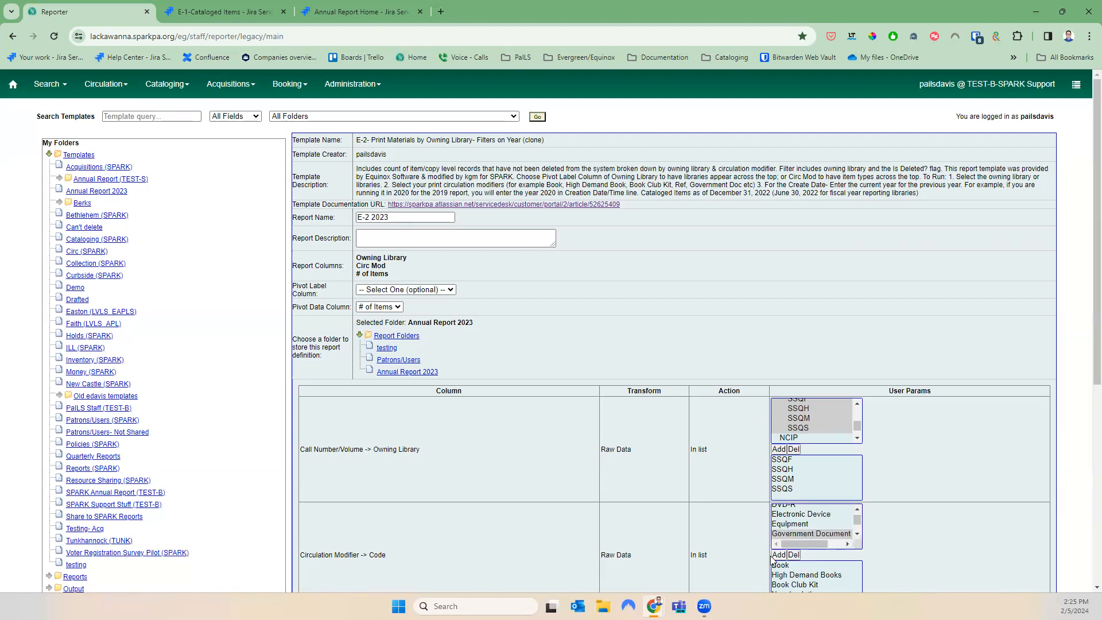
scroll(791, 540, down, 3)
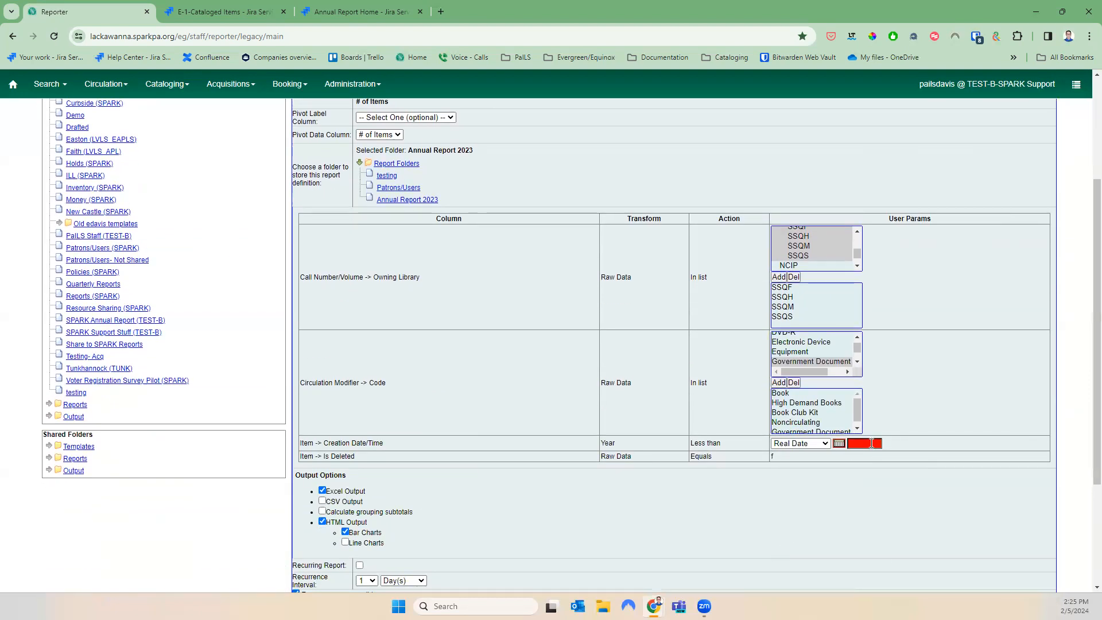
Enter 2024 as the Creation Date year
click(856, 429)
click(855, 430)
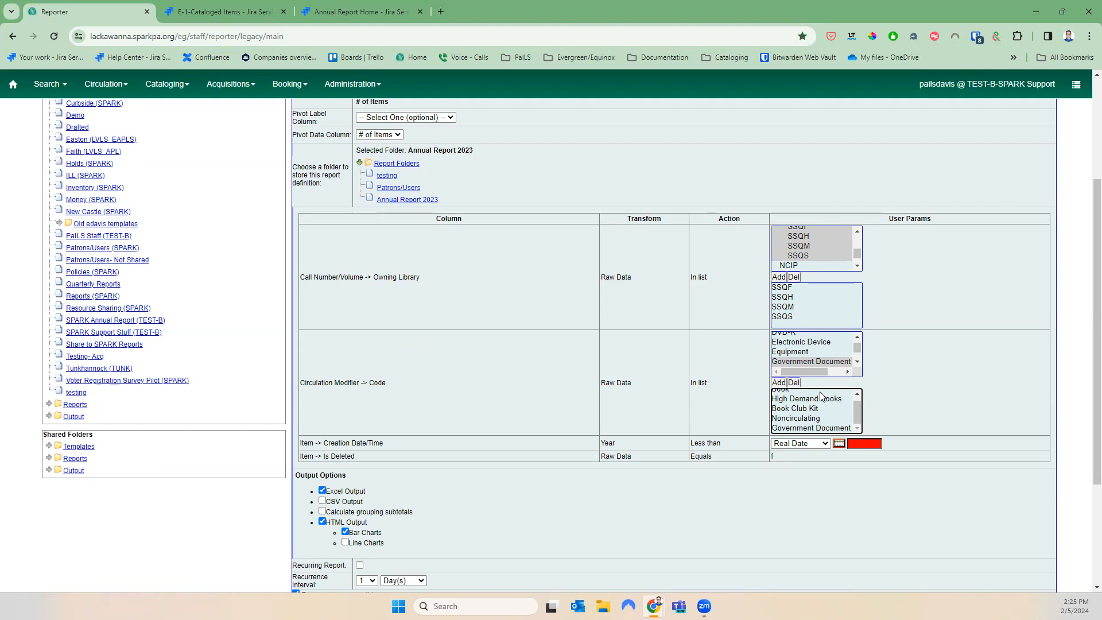
click(872, 442)
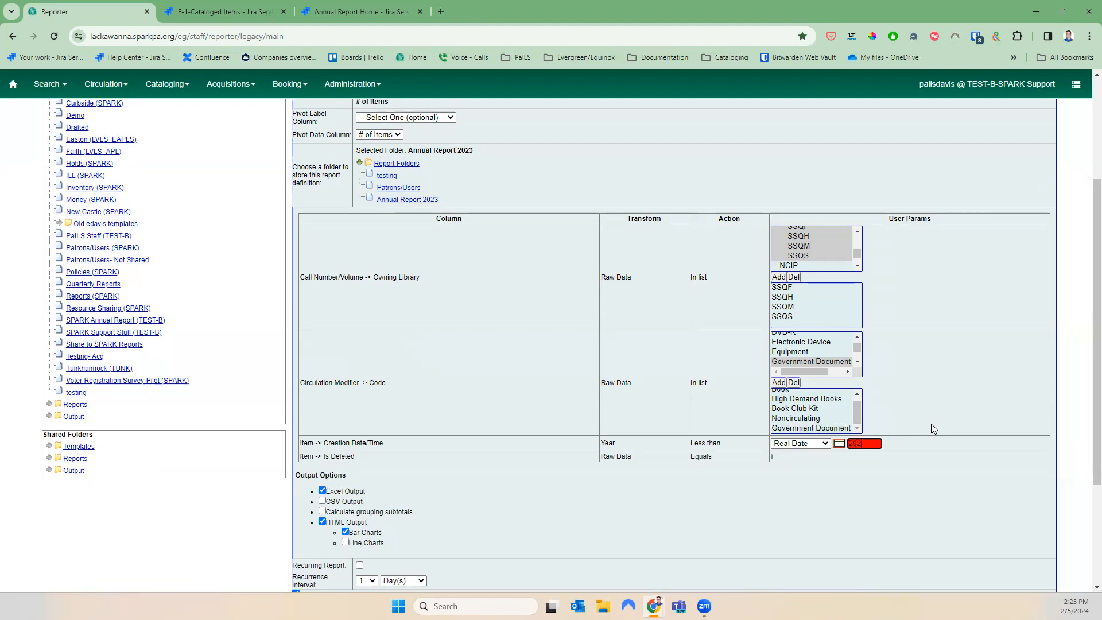
text(2024)
click(935, 424)
Clear the notification e-mail and choose Annual Report 2023 as the output folder
scroll(832, 454, down, 3)
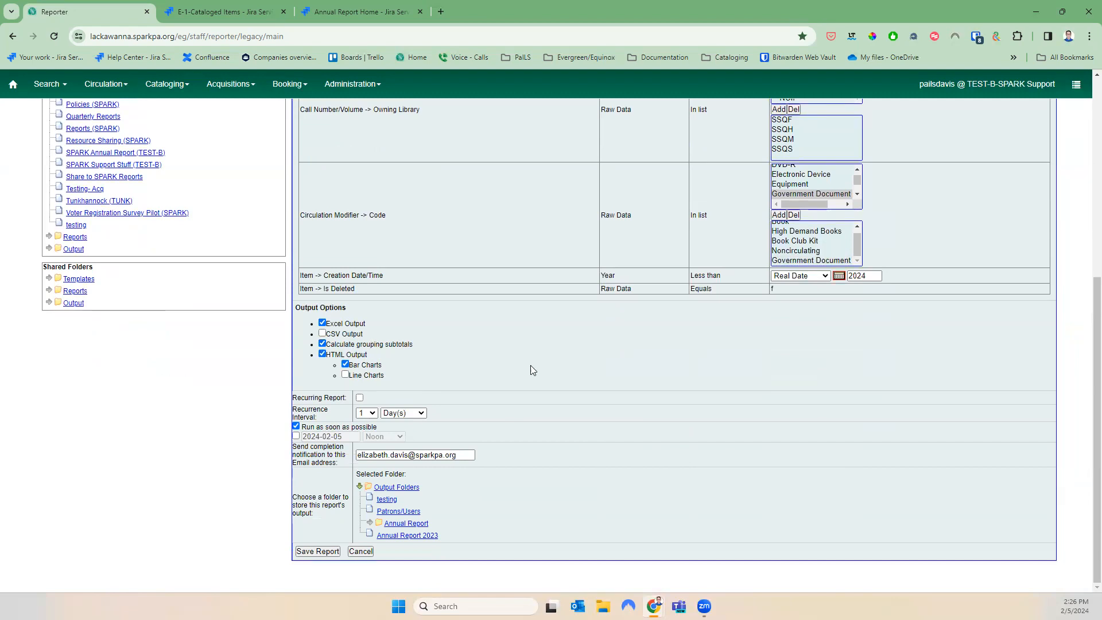
scroll(862, 364, up, 1)
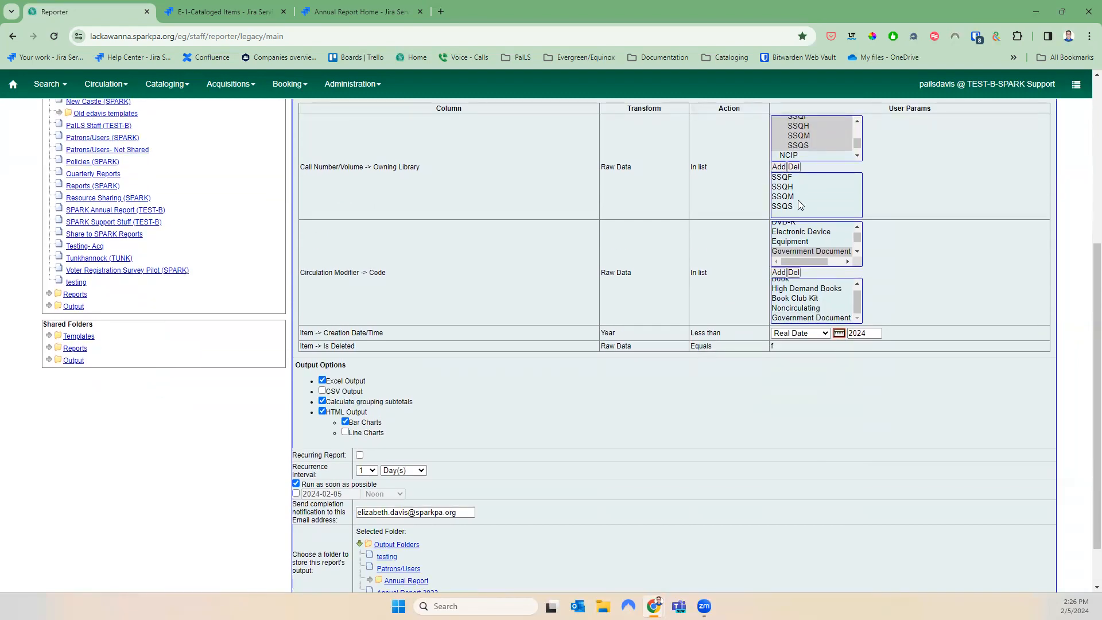
scroll(624, 453, down, 1)
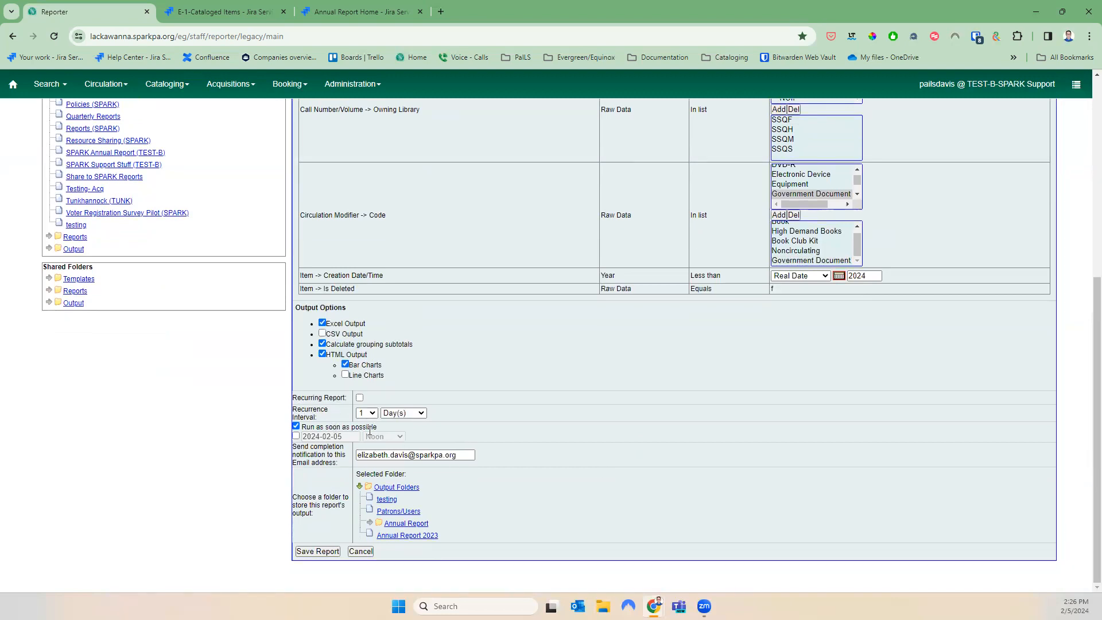
drag(474, 456, 314, 467)
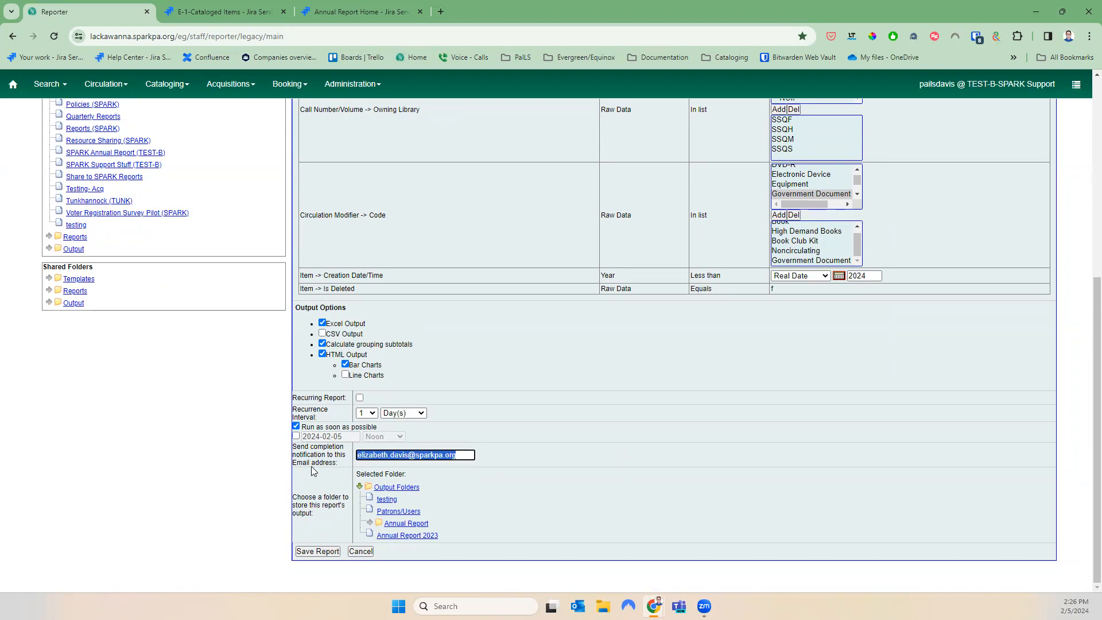
key(BackSpace)
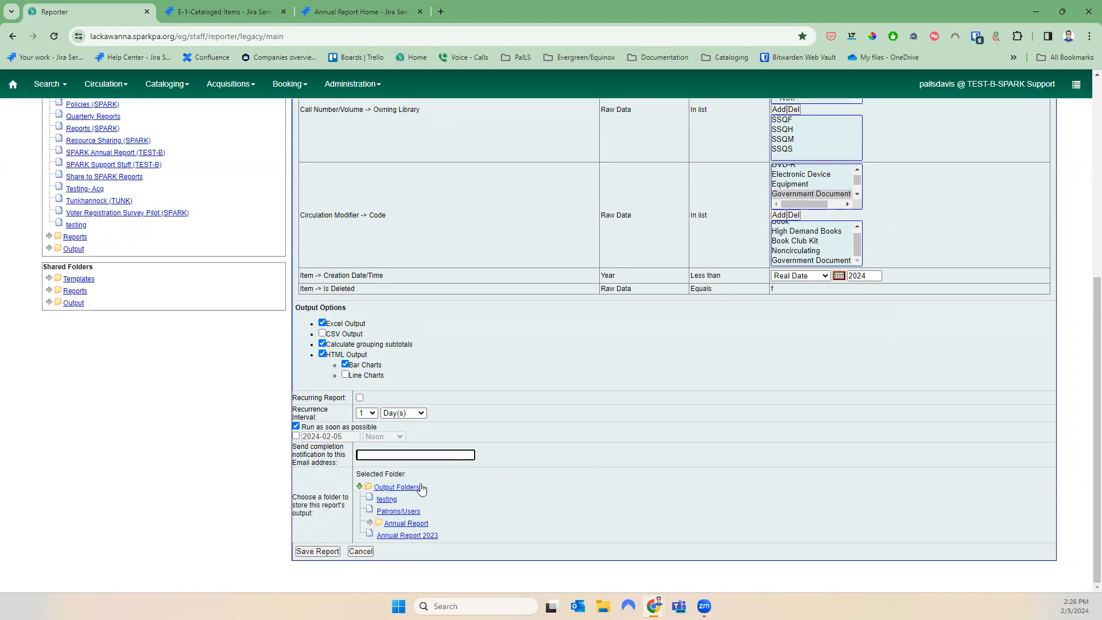
click(404, 537)
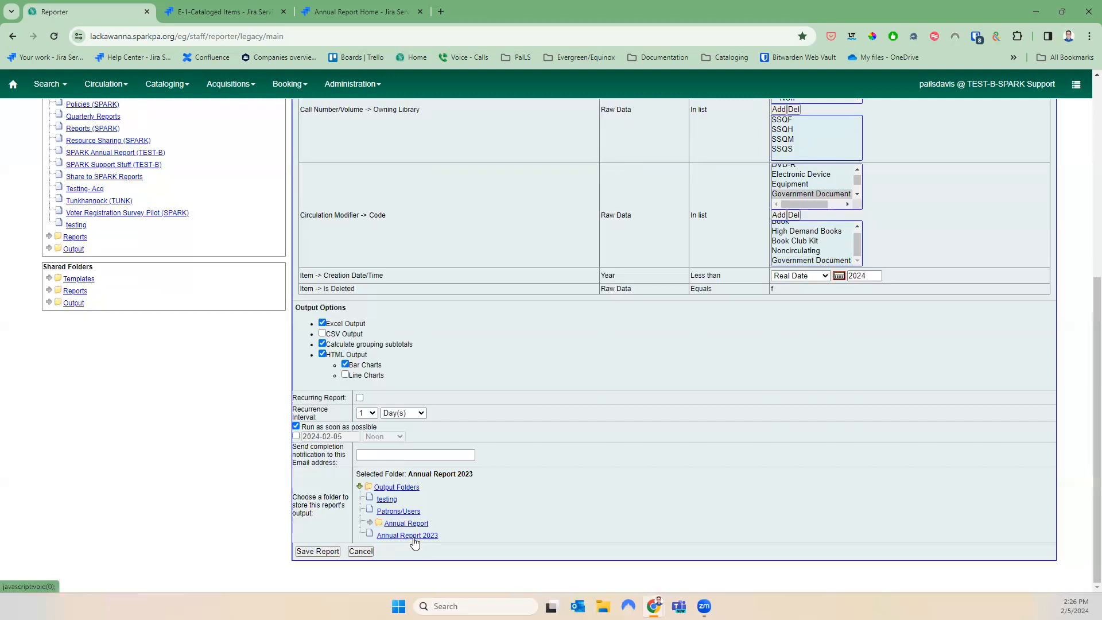
Clear the year and attempt saving, dismissing the empty-parameter warning
scroll(419, 539, up, 3)
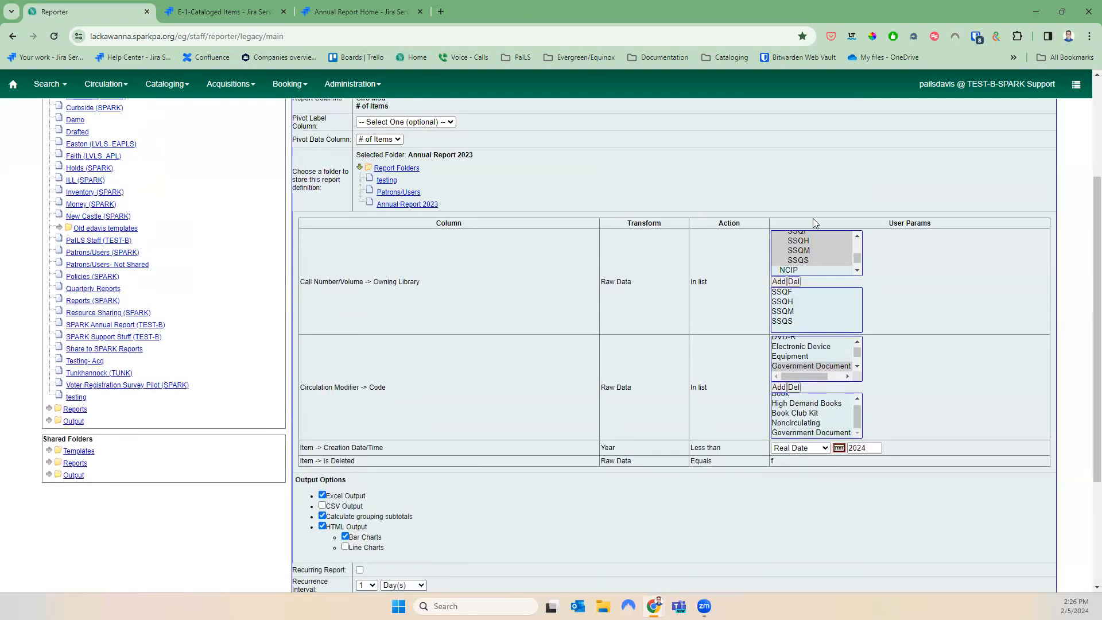
drag(872, 447, 803, 447)
key(BackSpace)
scroll(819, 509, down, 3)
click(299, 553)
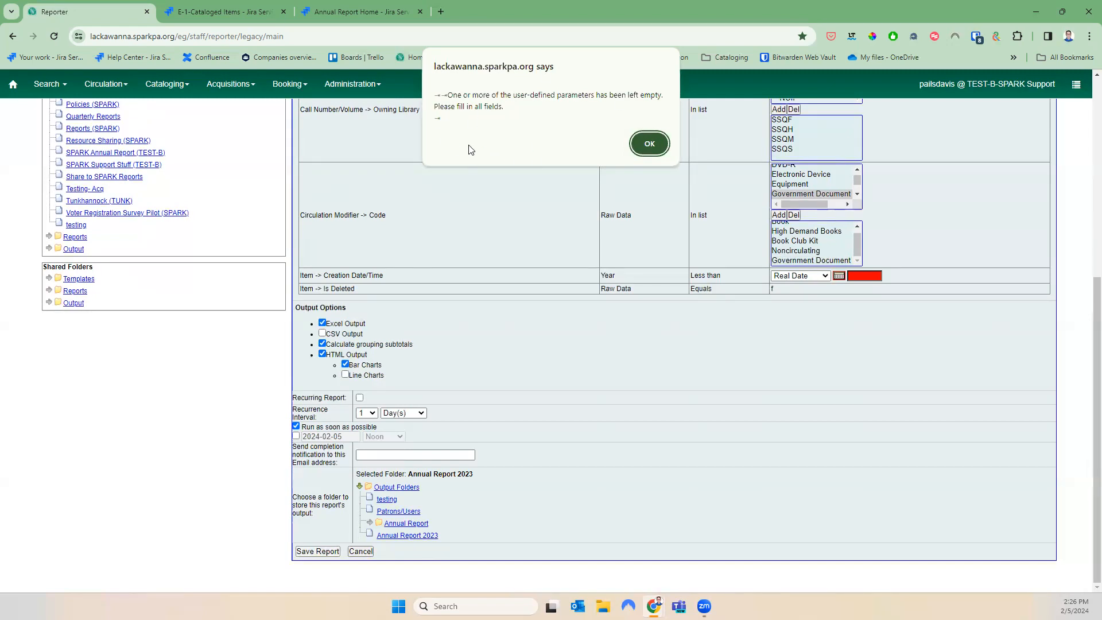
click(650, 144)
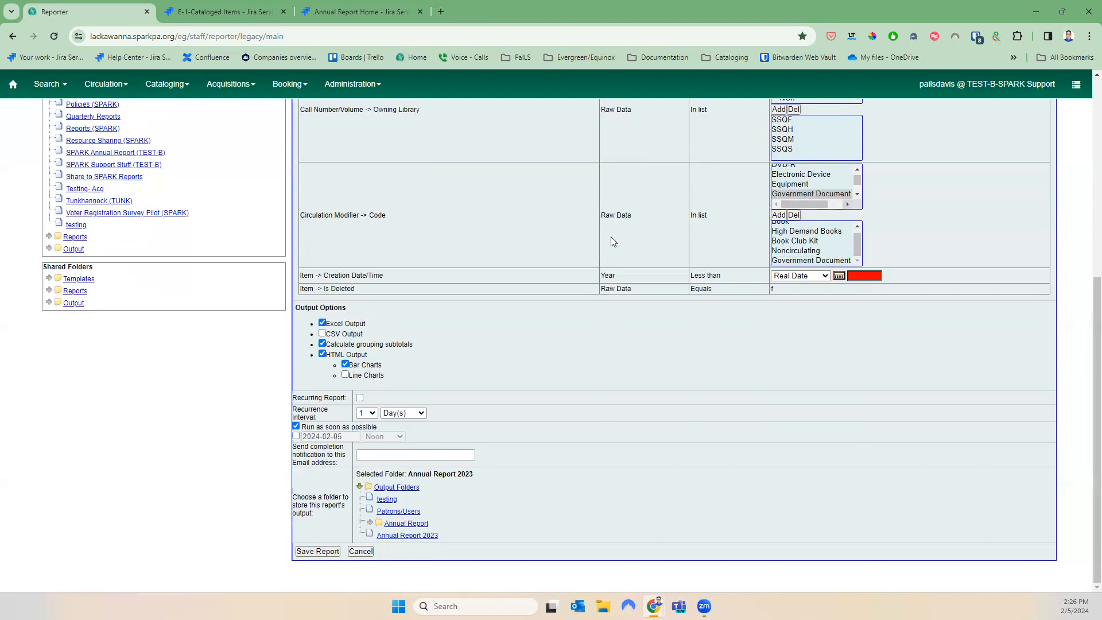
Re-enter 2024 as the creation year and save the report
click(861, 278)
text(2024)
click(317, 551)
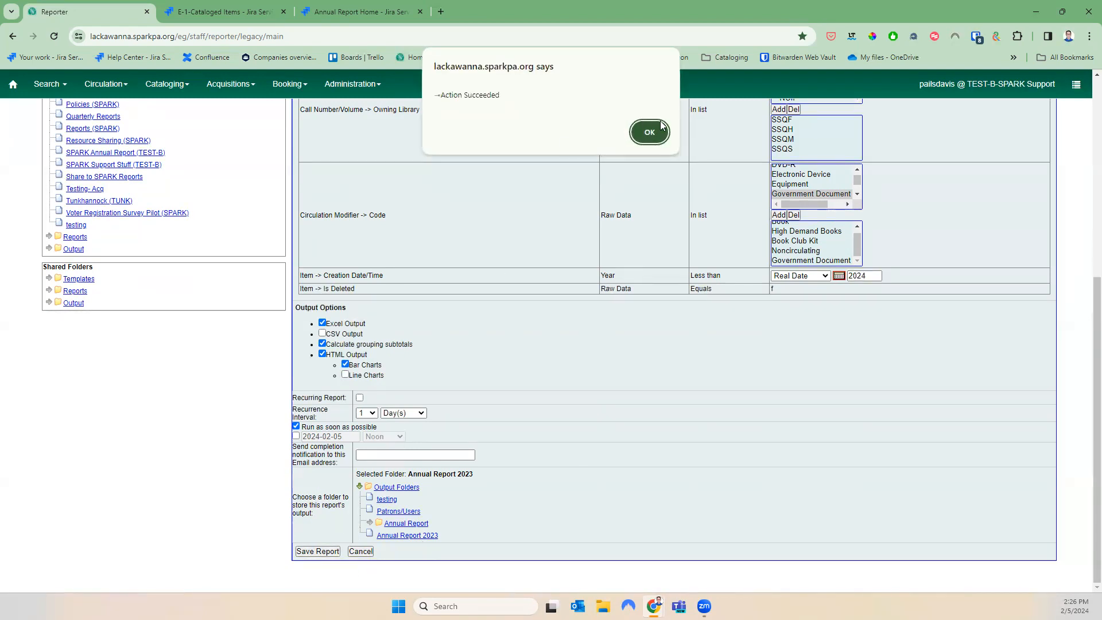
click(649, 132)
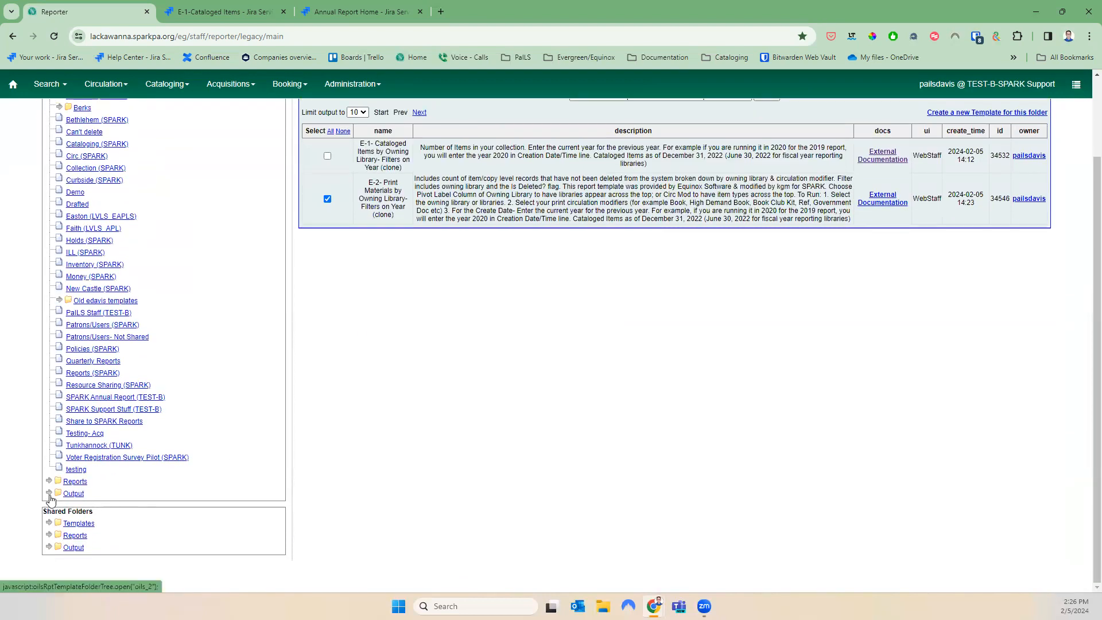
Browse the output folders: Annual Report 2023, testing and Patrons/Users
click(50, 497)
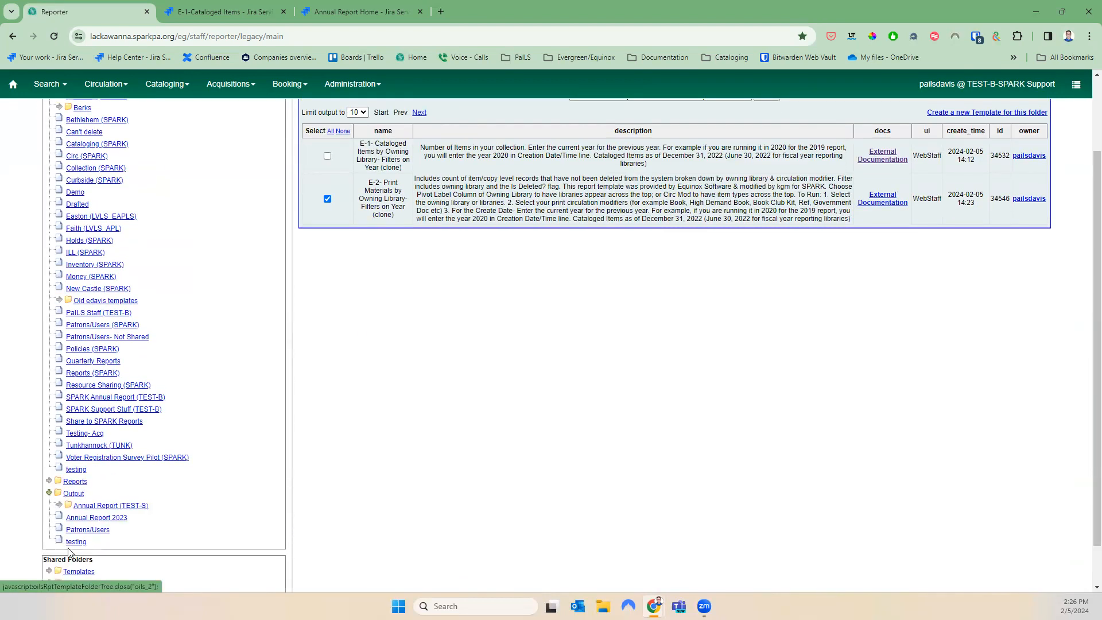
click(87, 521)
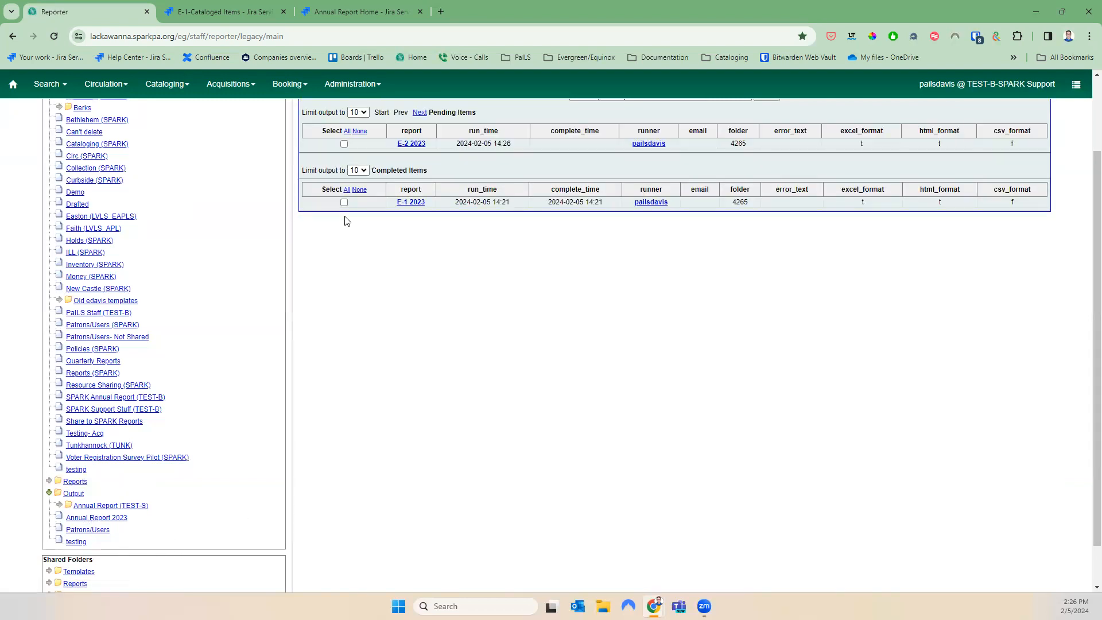
drag(480, 114, 427, 112)
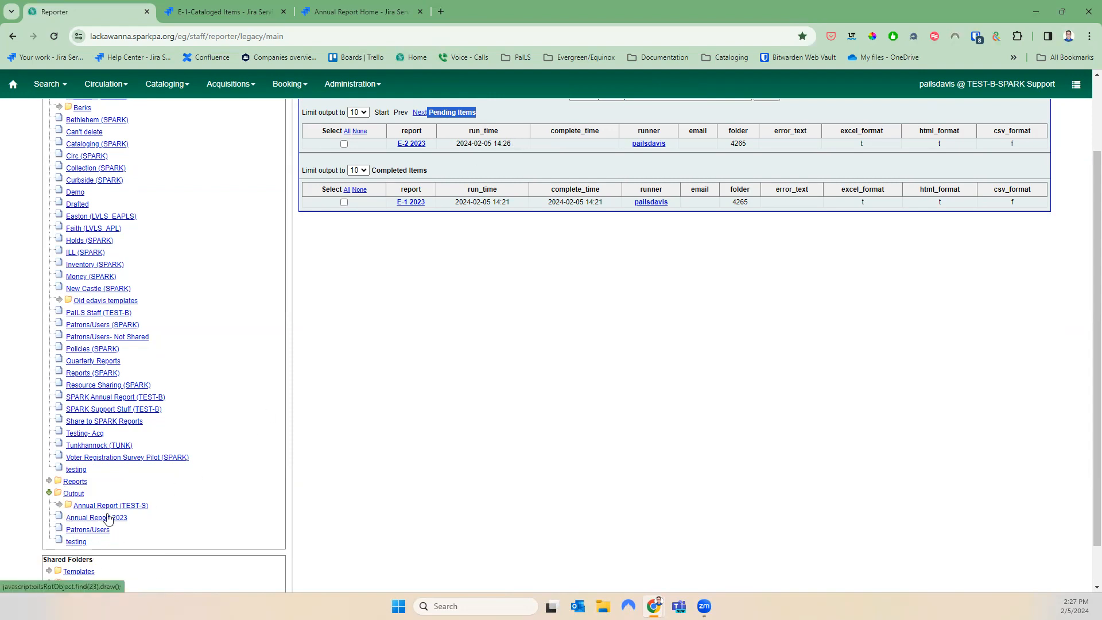
click(74, 541)
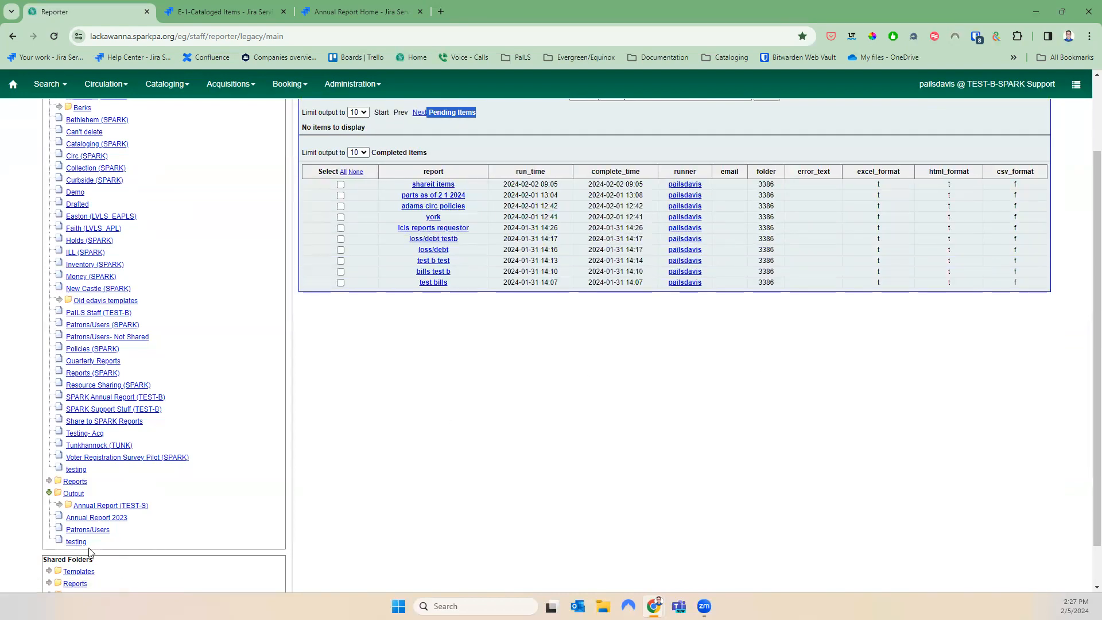
click(84, 532)
click(97, 518)
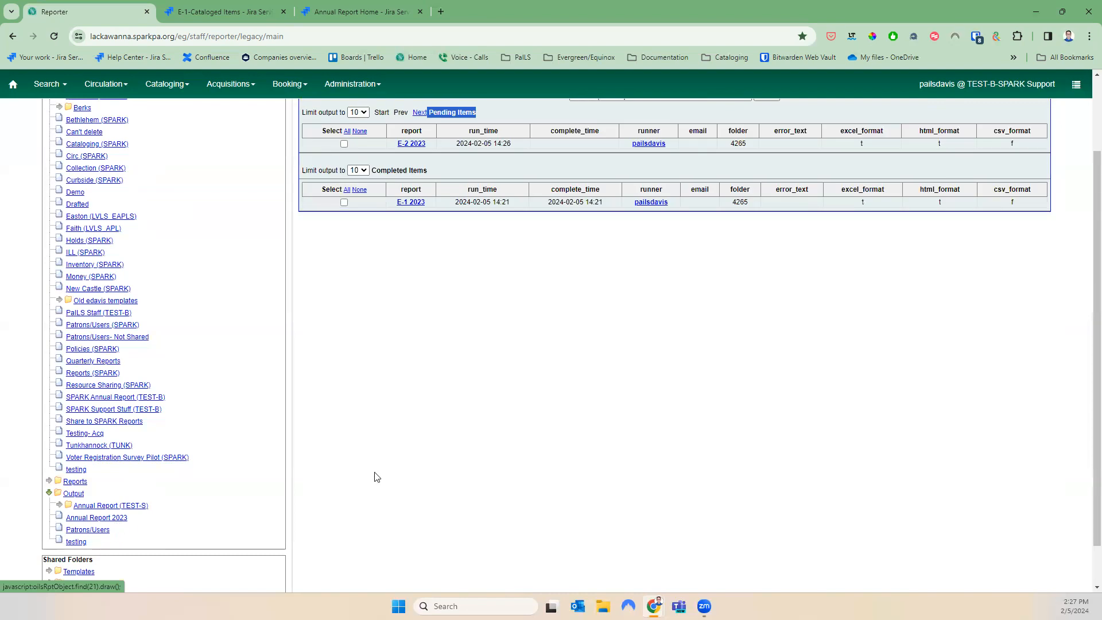
scroll(378, 476, up, 2)
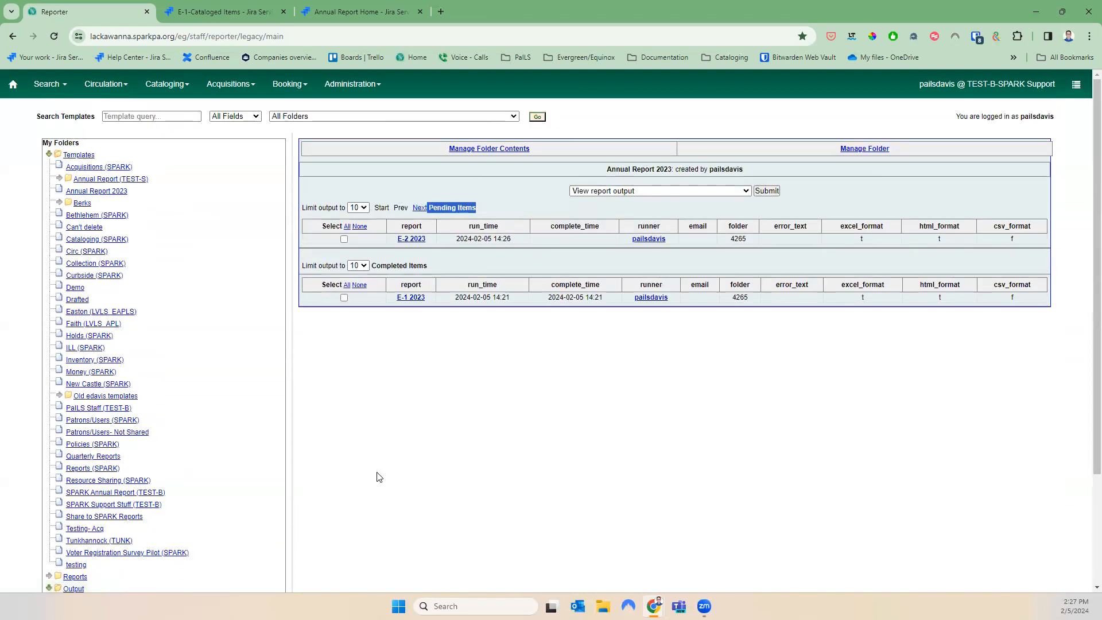
Reload the reporter, open the Annual Report 2023 output folder and view E-2 2023's output
click(54, 36)
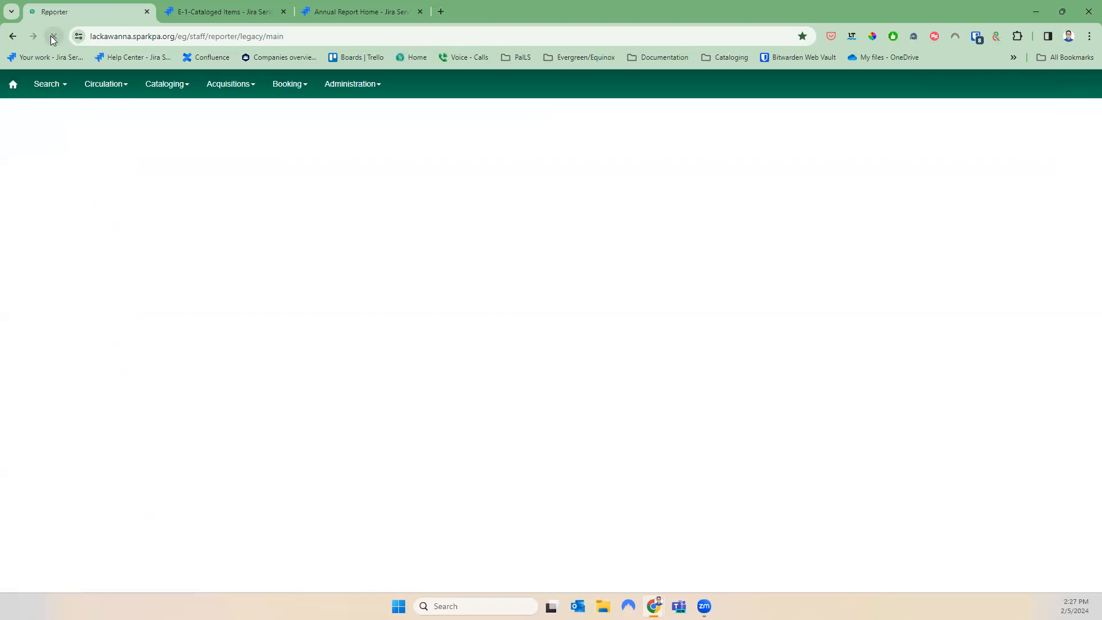
click(340, 94)
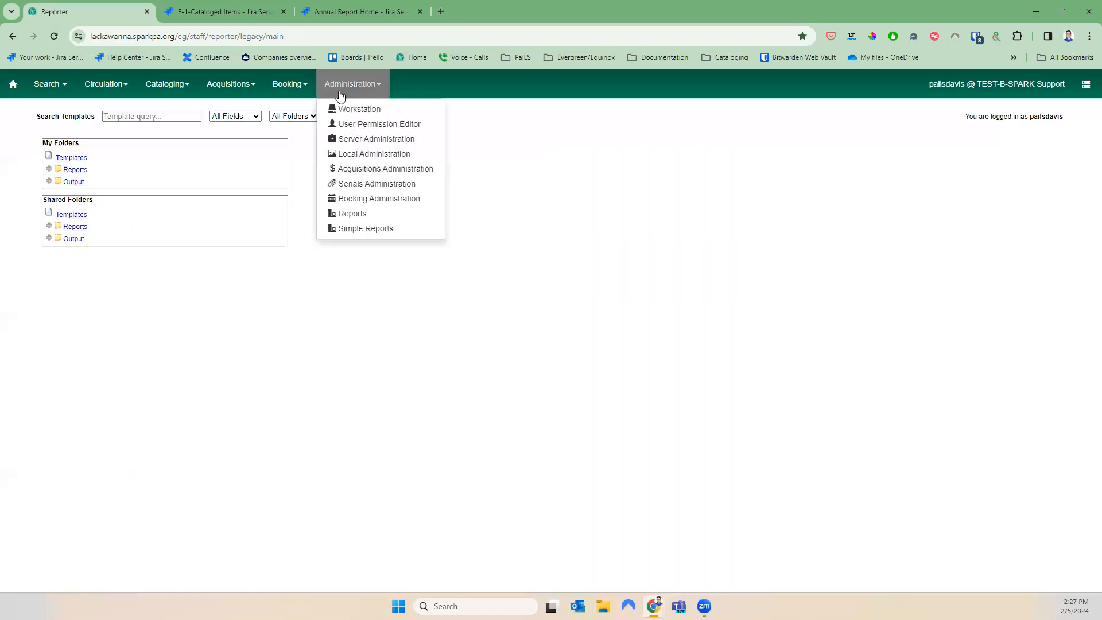
click(50, 179)
click(80, 203)
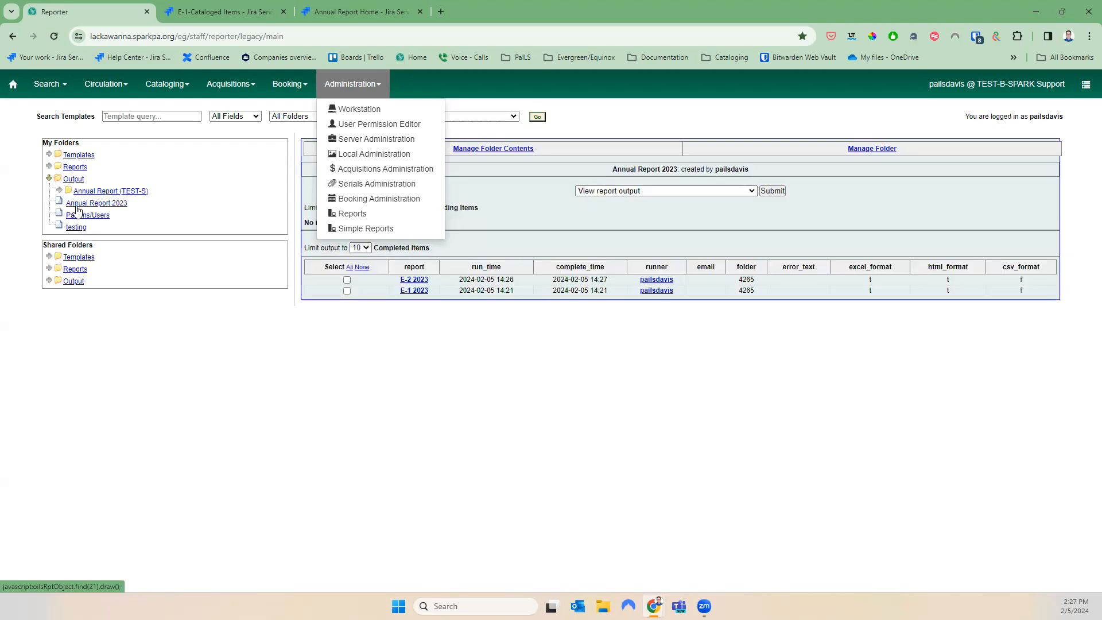
click(329, 419)
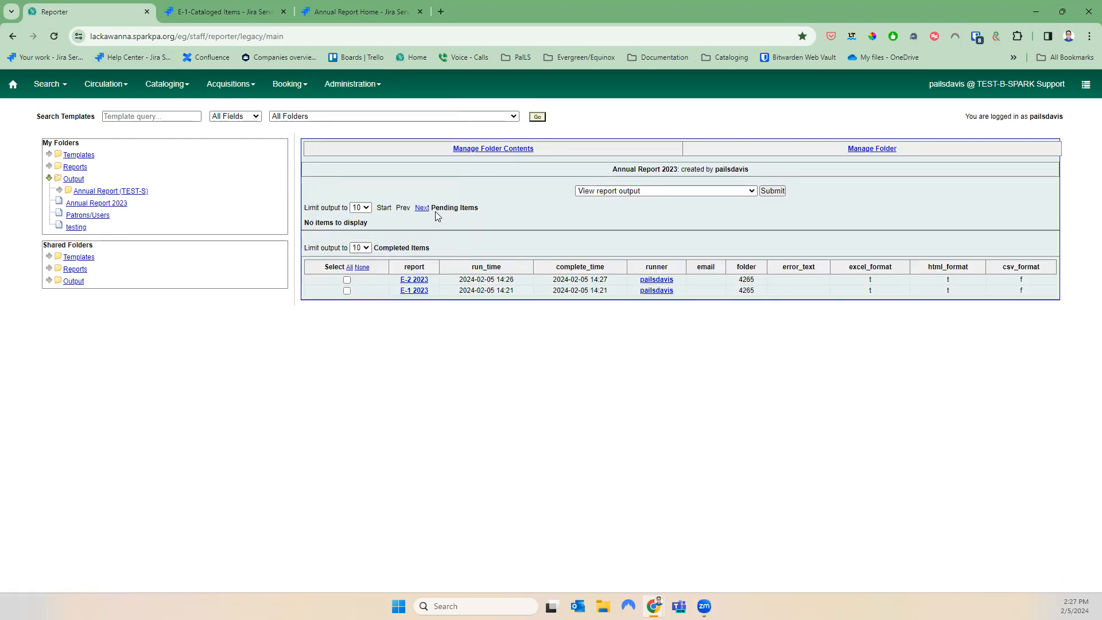
click(346, 279)
click(775, 191)
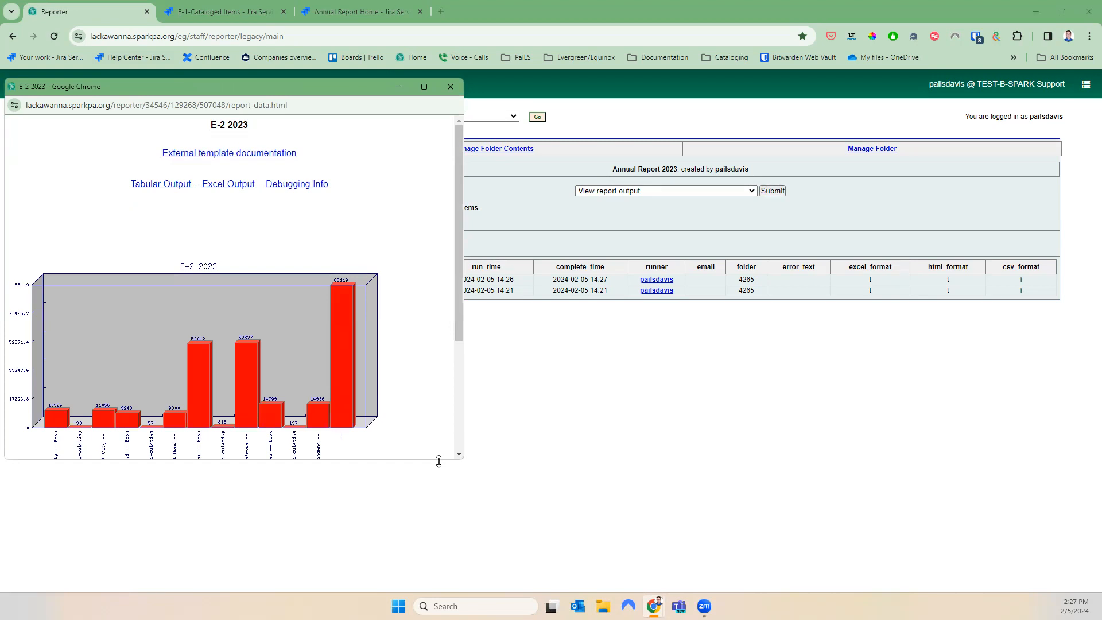
Check tabular library totals (Hallstead 9300, Montrose 52827, Susquehanna 14936), then return to the chart
drag(439, 460, 428, 540)
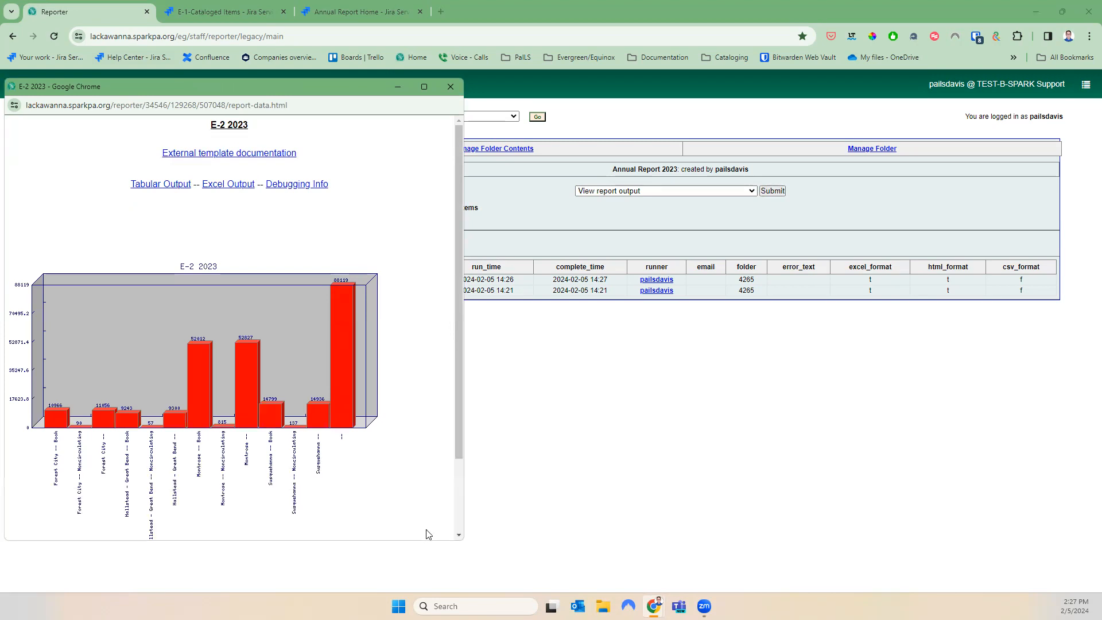
click(164, 184)
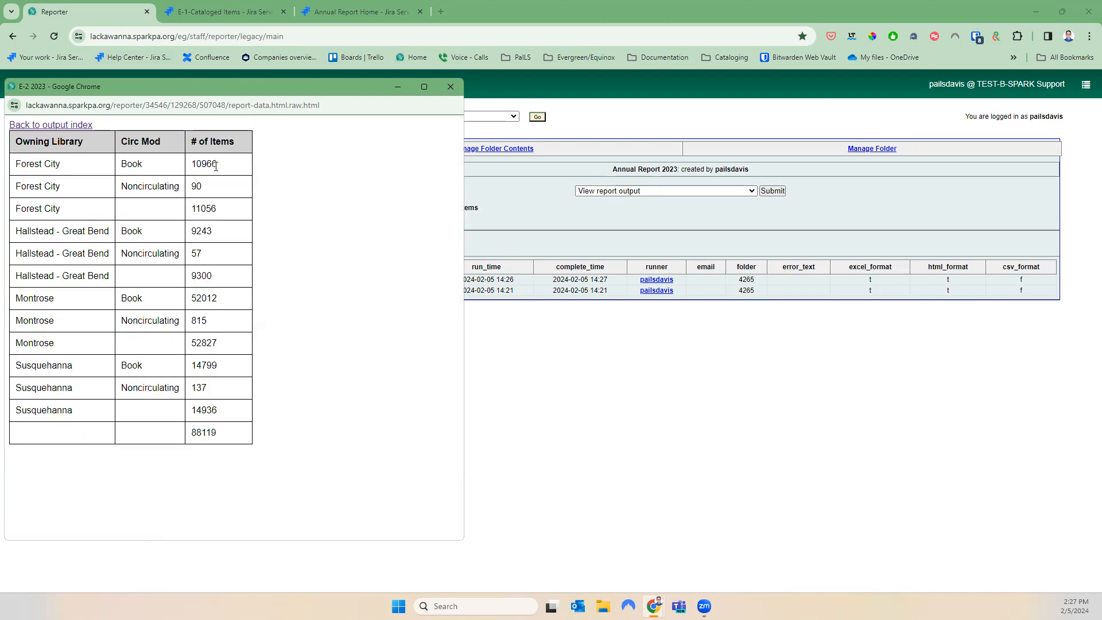
drag(226, 210, 192, 168)
click(226, 216)
mouse_move(212, 209)
mouse_down()
mouse_move(200, 166)
mouse_move(189, 165)
mouse_move(207, 209)
mouse_move(193, 210)
mouse_up()
drag(210, 275, 184, 277)
drag(233, 344, 175, 348)
drag(231, 415, 183, 439)
click(43, 126)
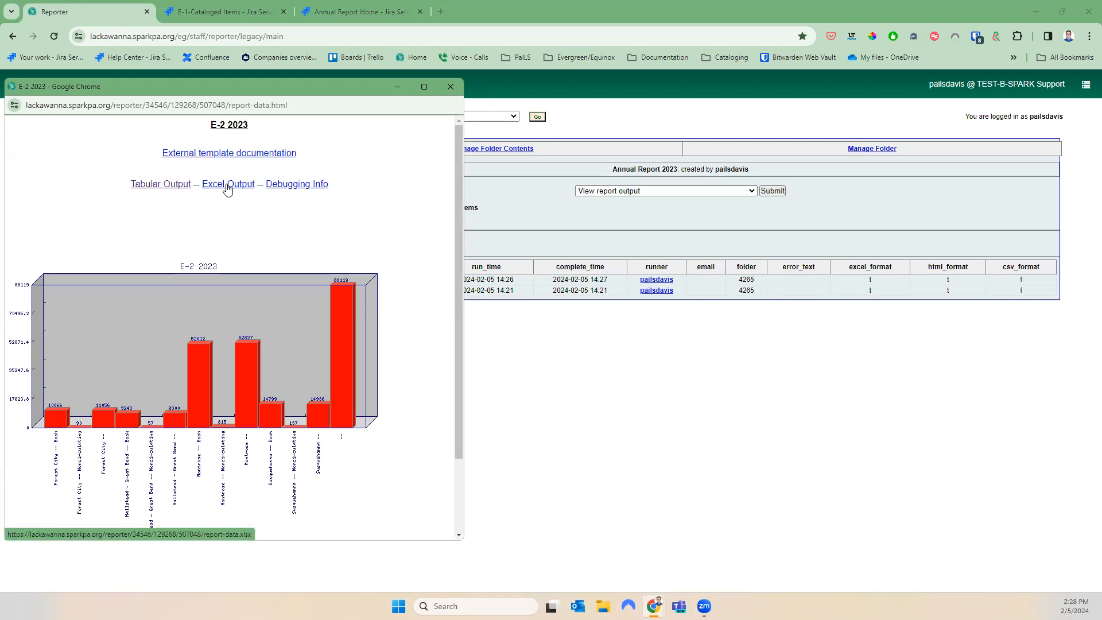
scroll(327, 256, down, 2)
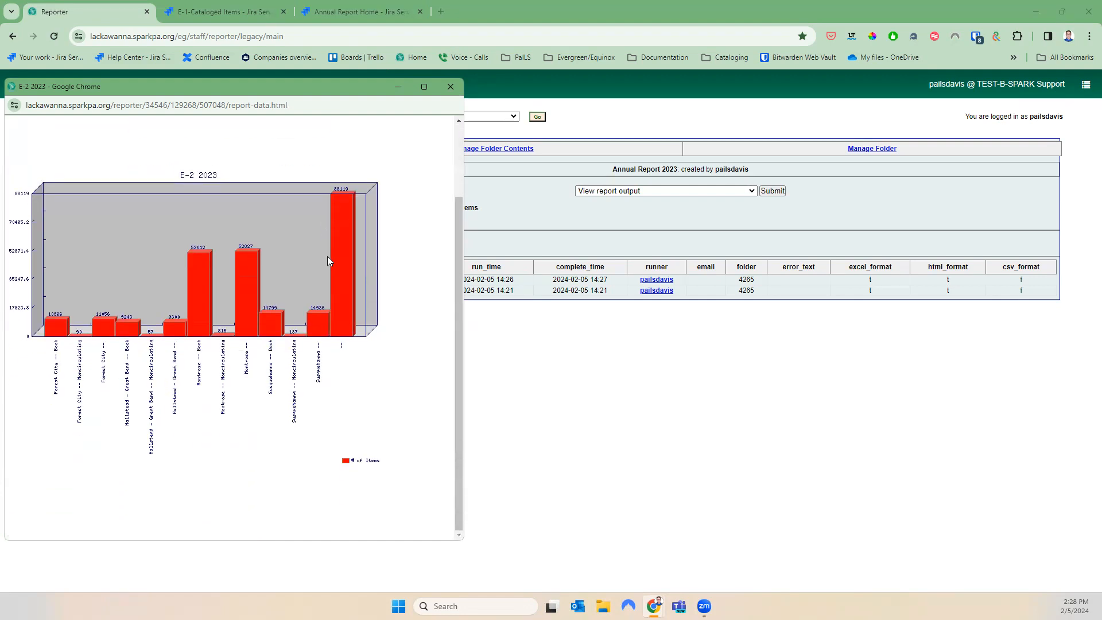
Close the results and open E-3 Current Periodical Titles under Shared annualreport > 2023 with Documentation (SPARK)
click(449, 89)
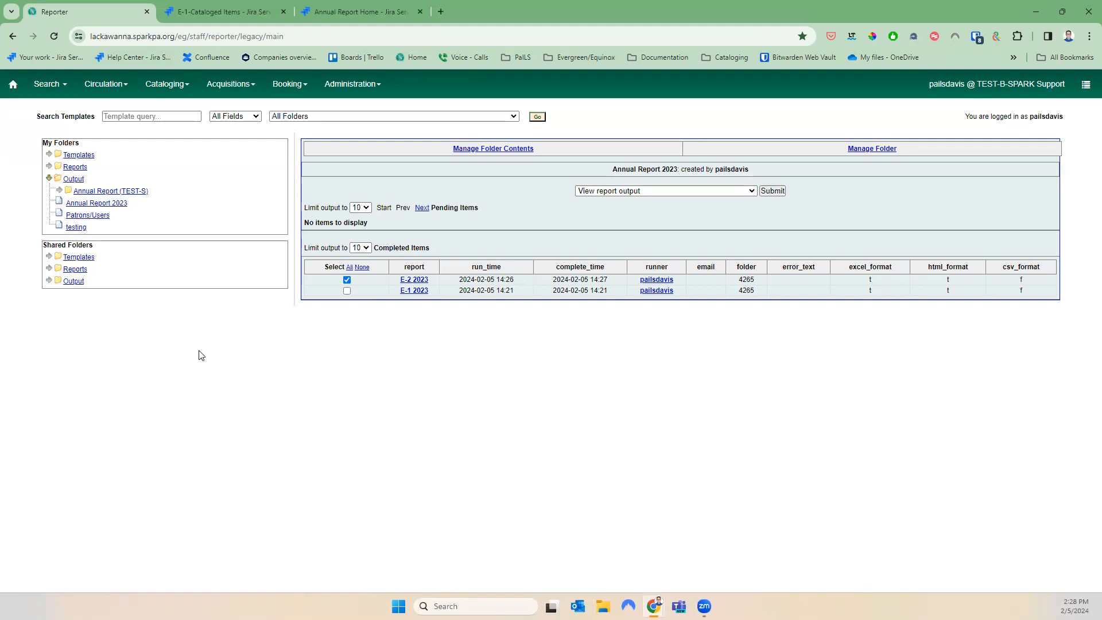
click(49, 257)
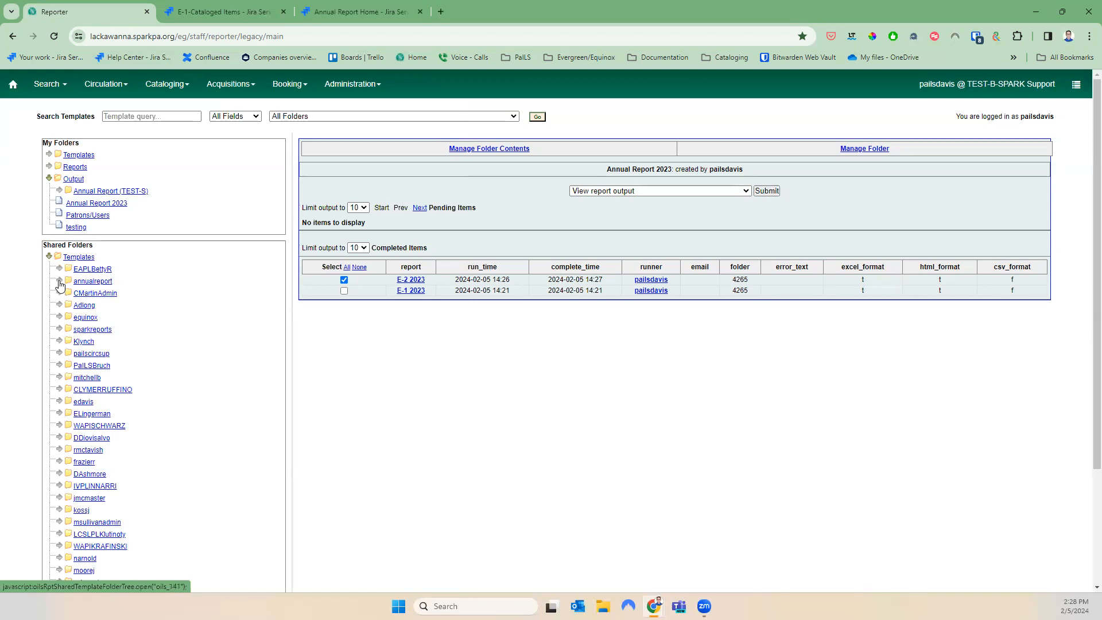
click(60, 281)
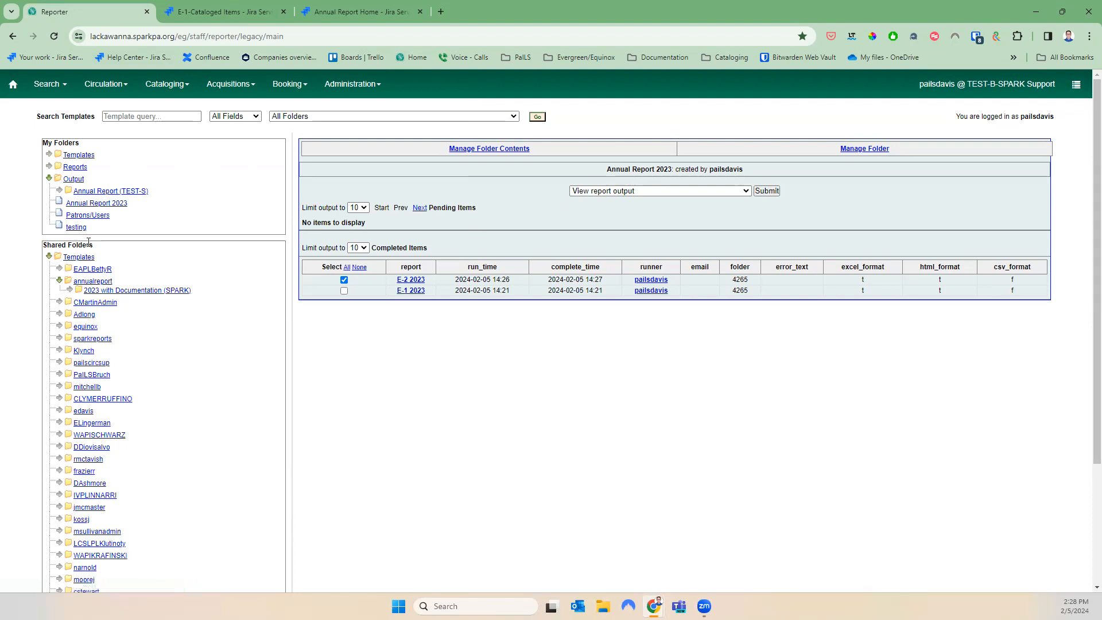
click(68, 291)
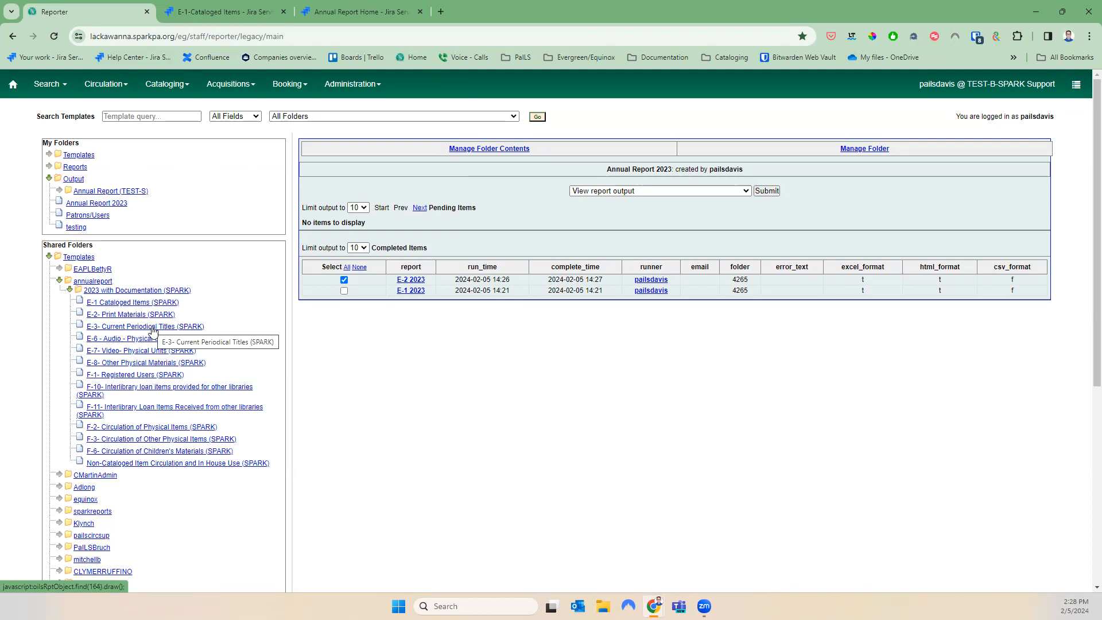
click(115, 327)
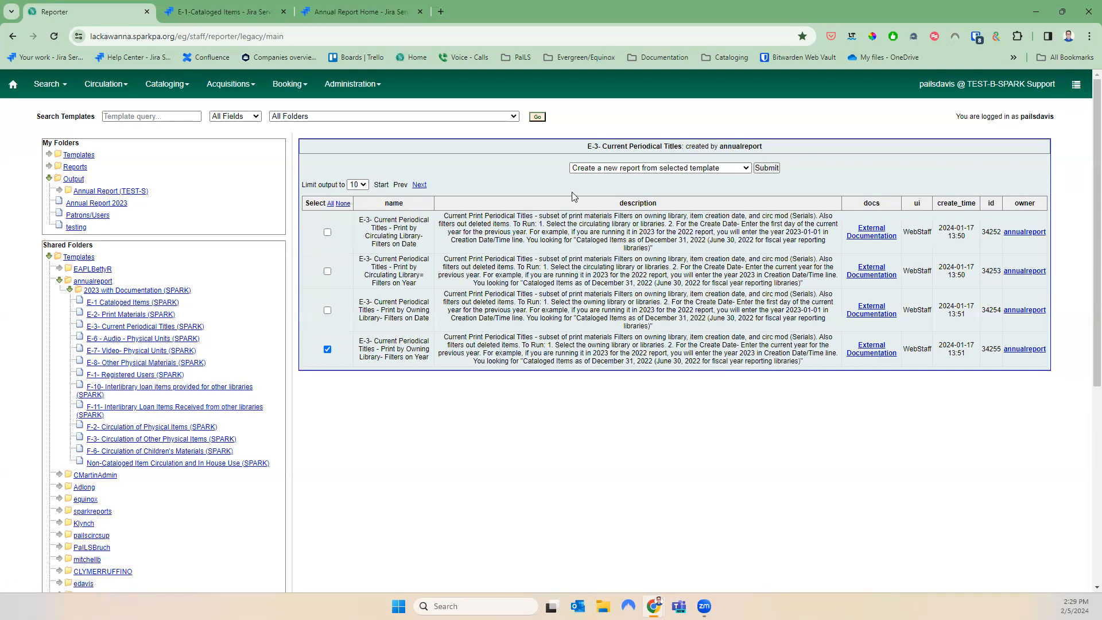
Clone E-3 Current Periodical Titles into Annual Report 2023, save it, and open that template folder
click(583, 167)
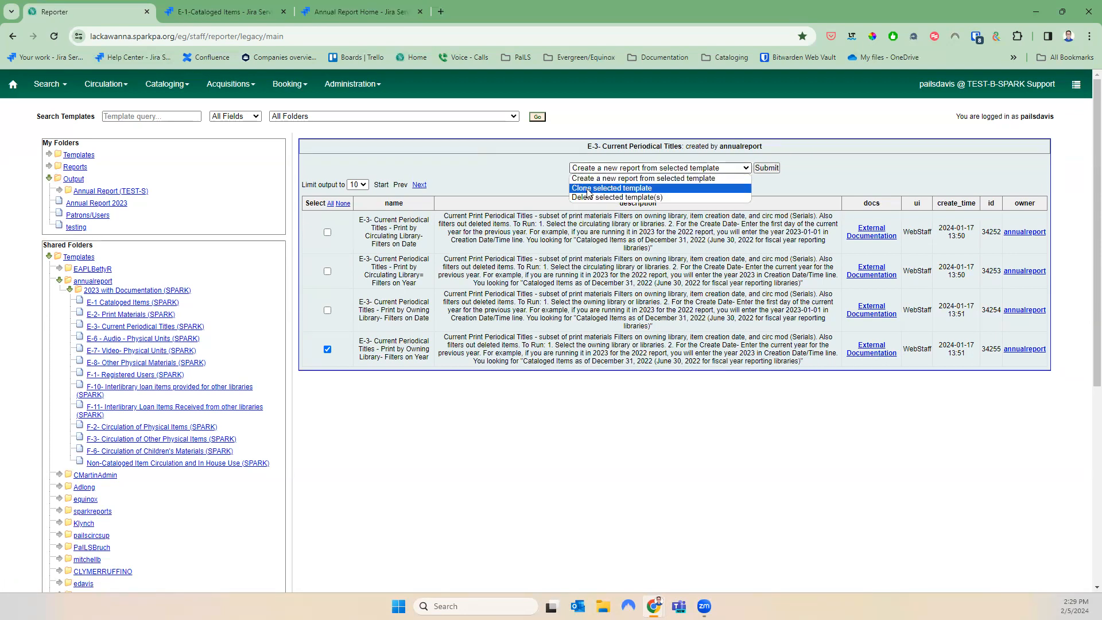
click(588, 188)
click(767, 169)
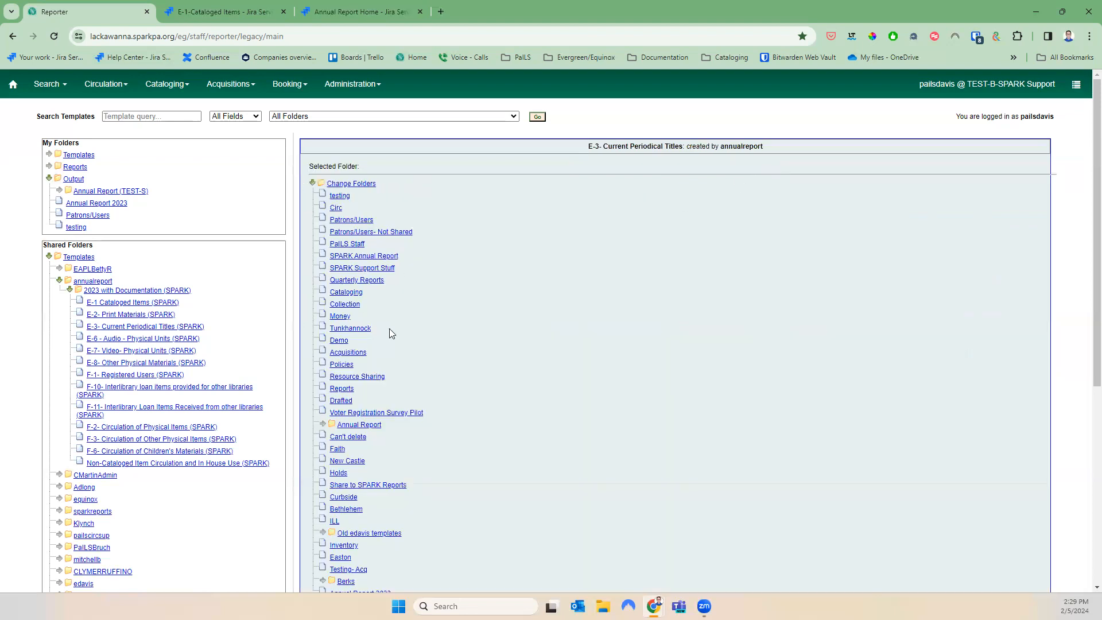
scroll(391, 333, down, 4)
click(370, 365)
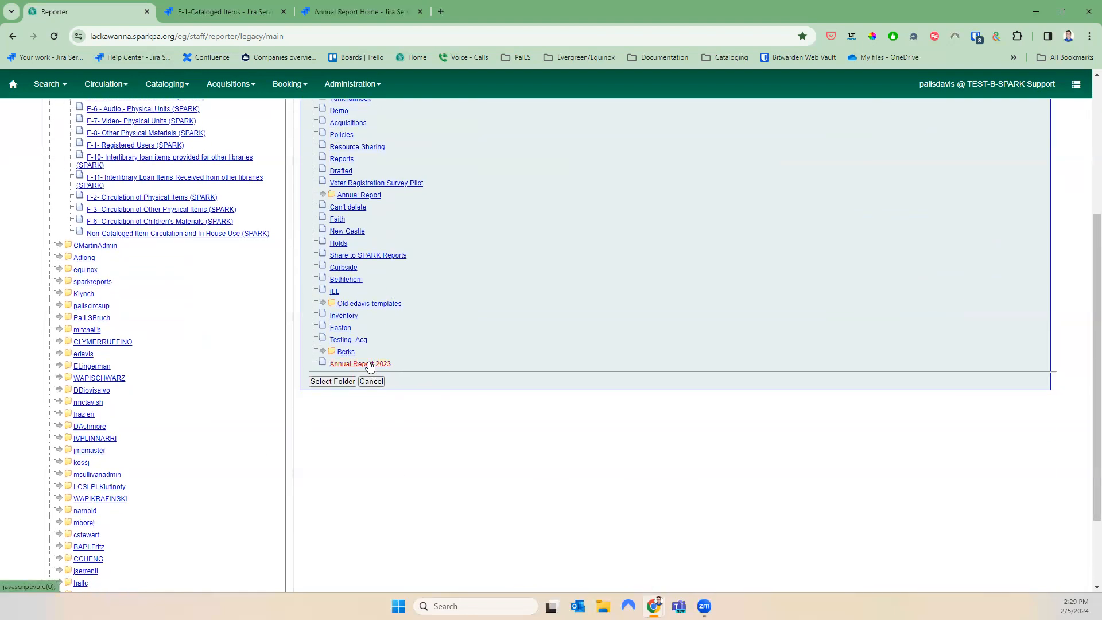
click(347, 383)
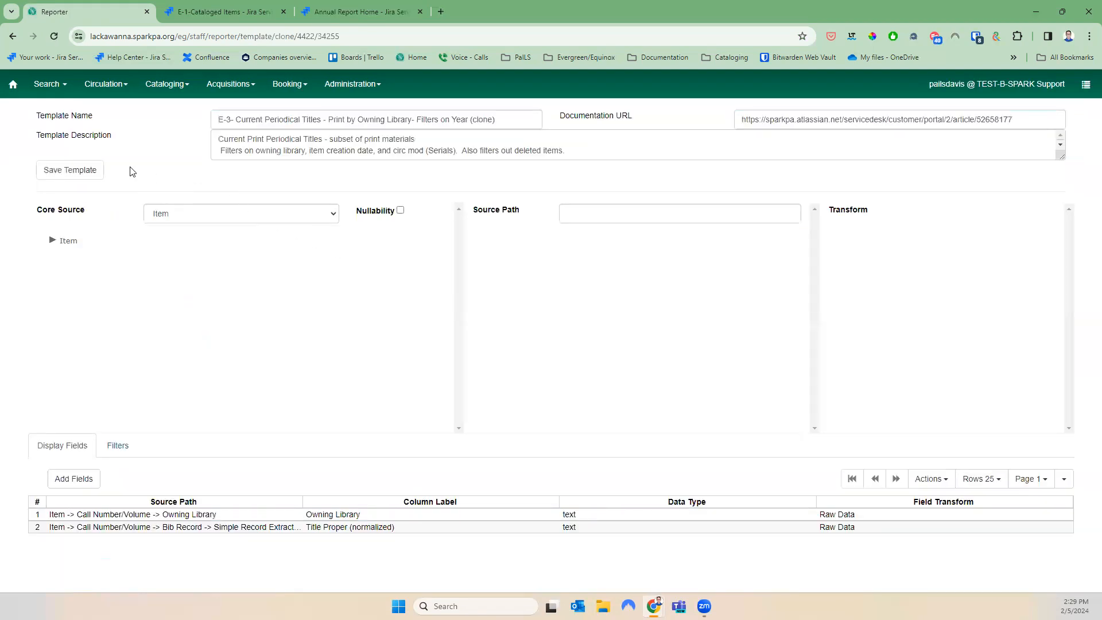
click(71, 172)
click(632, 202)
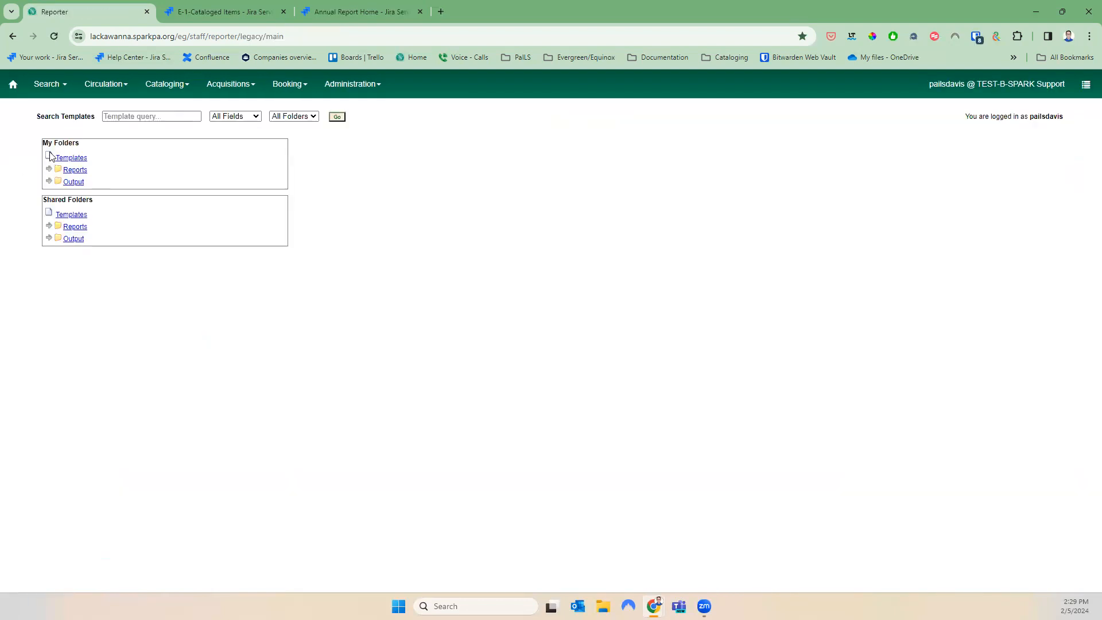
click(50, 157)
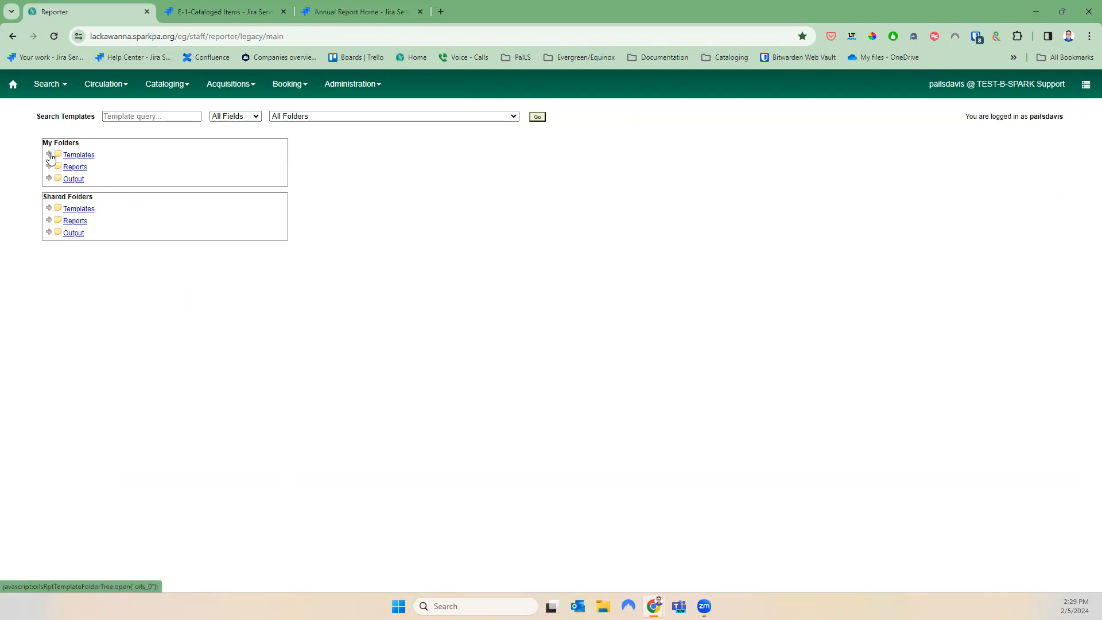
click(90, 192)
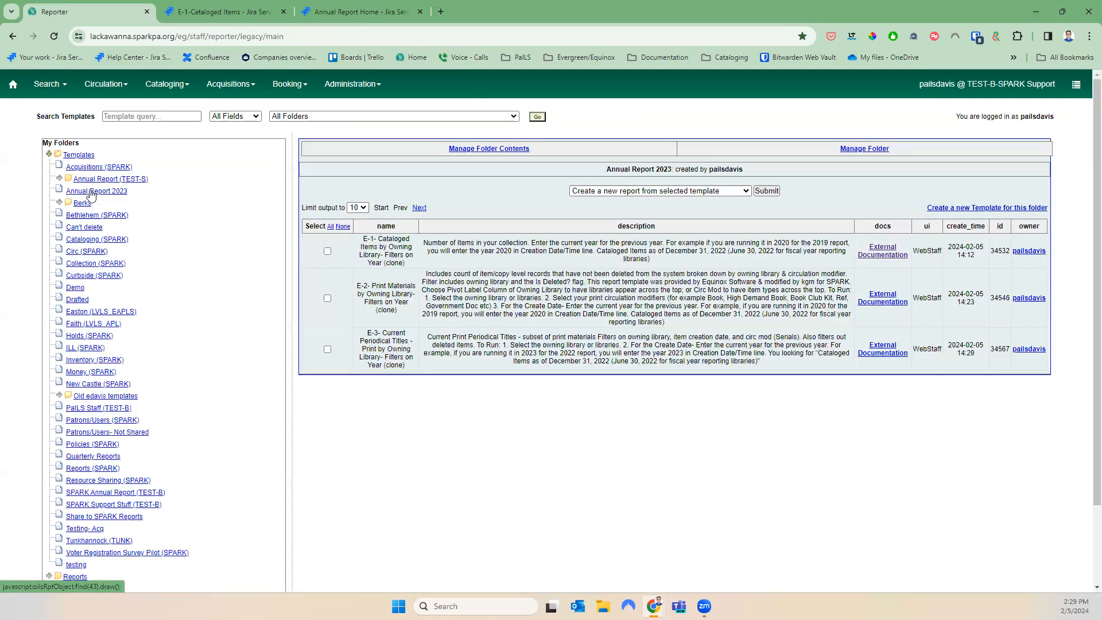
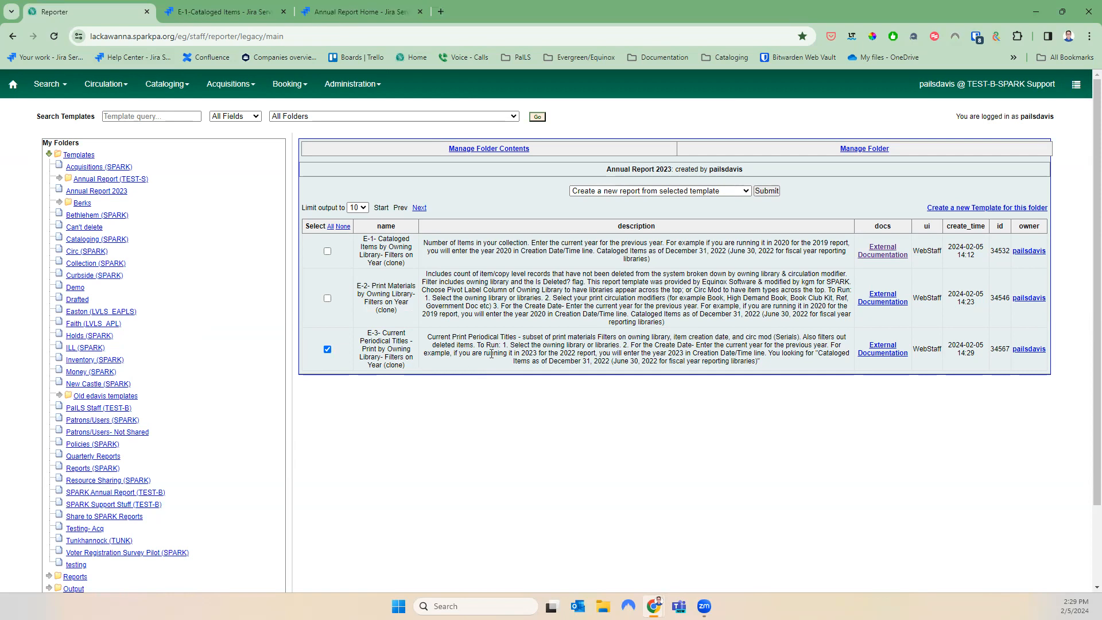
Create a new report from the E-3 template and name it E-3 2023
click(691, 192)
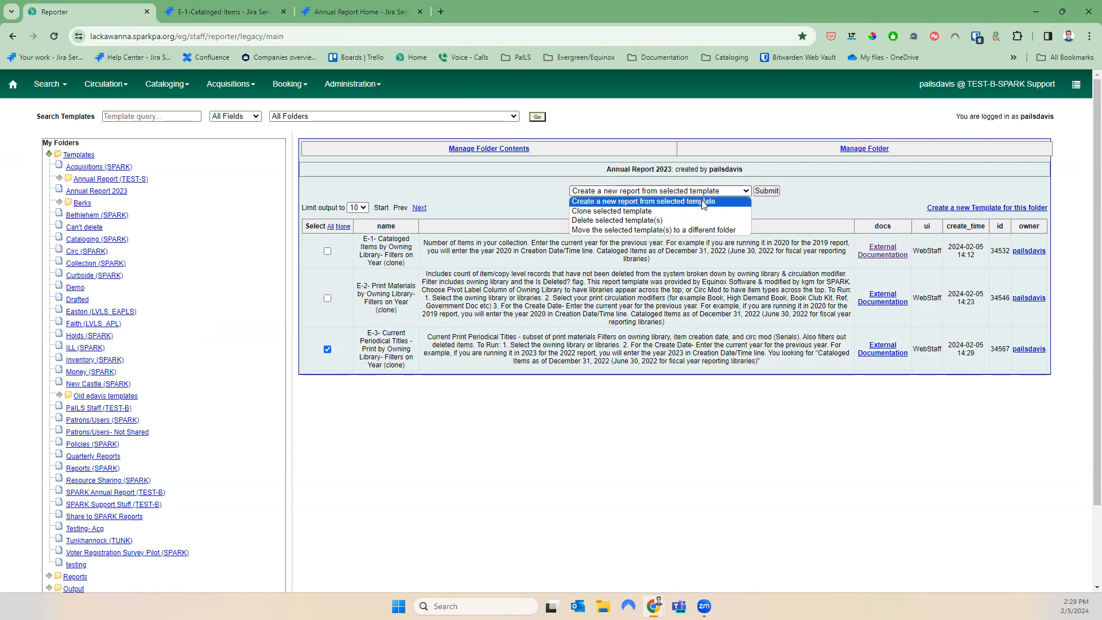
click(611, 201)
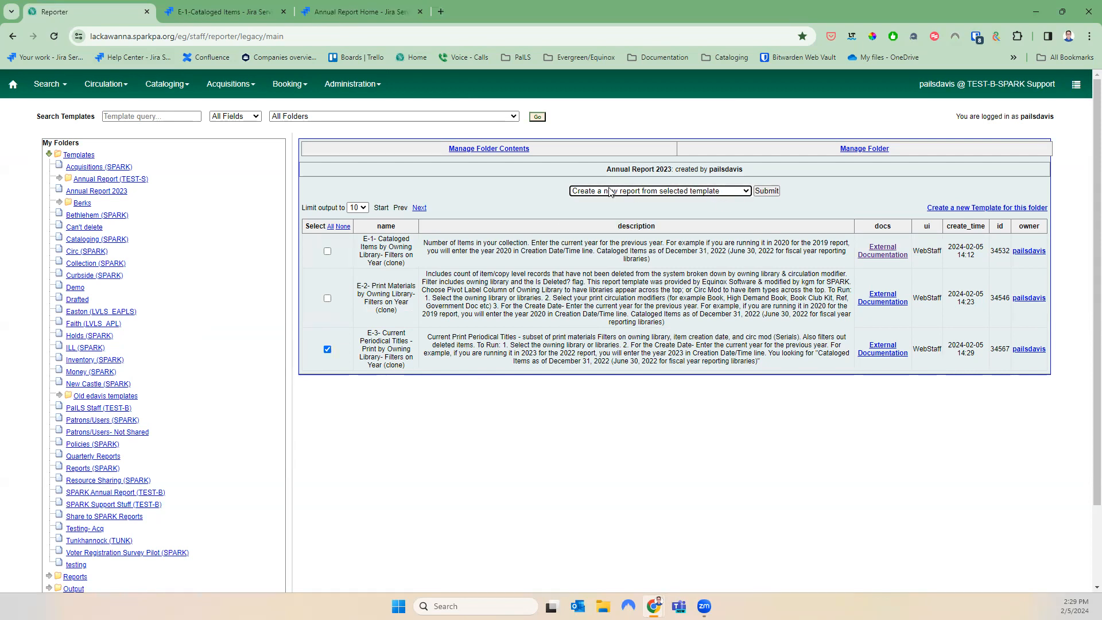
click(763, 193)
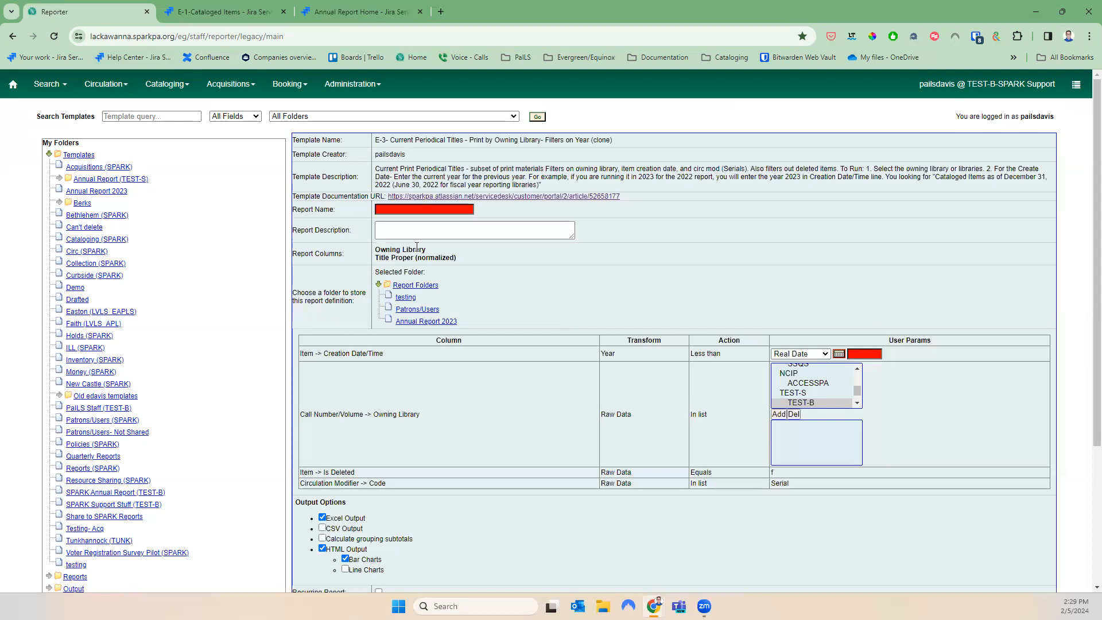
click(411, 209)
text(E-3 2023)
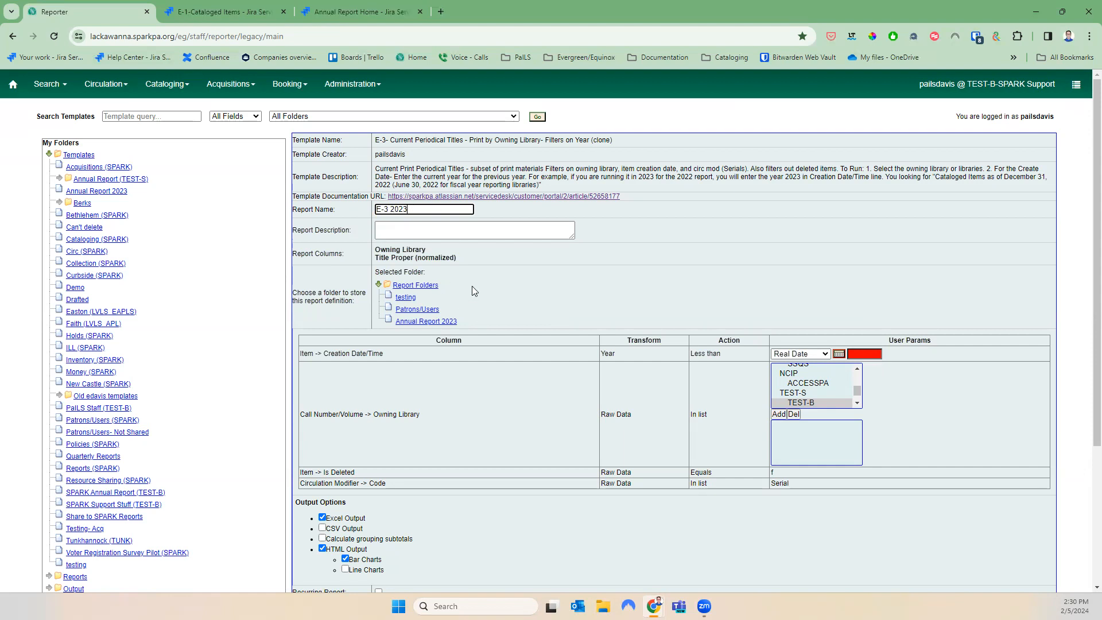
Store the report definition in Annual Report 2023 and add BANGB as owning library
click(436, 322)
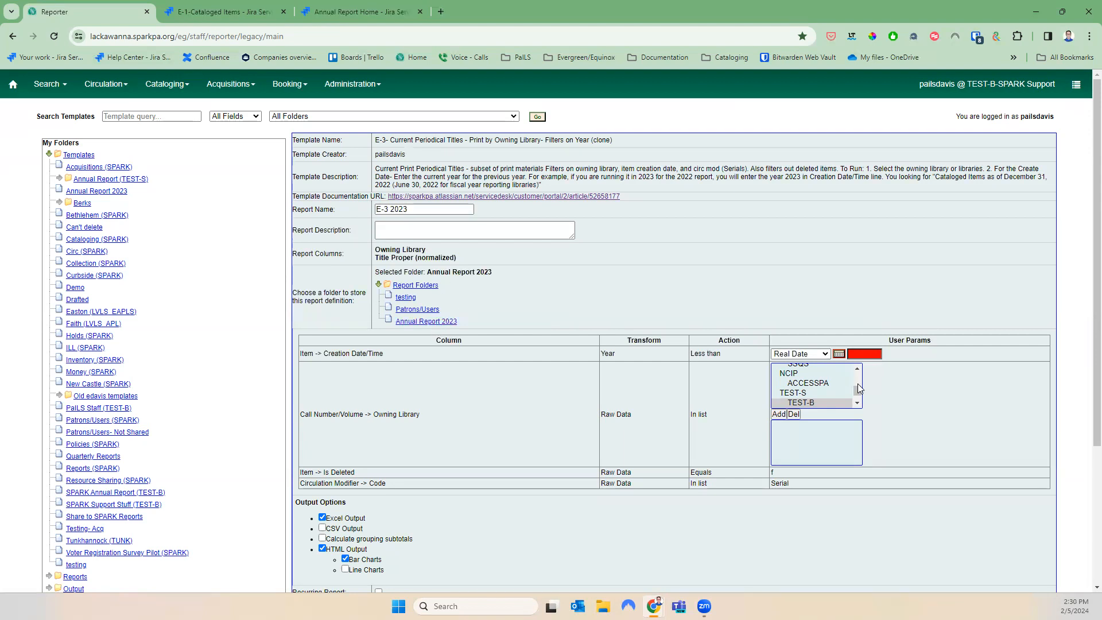
click(859, 384)
scroll(859, 389, up, 5)
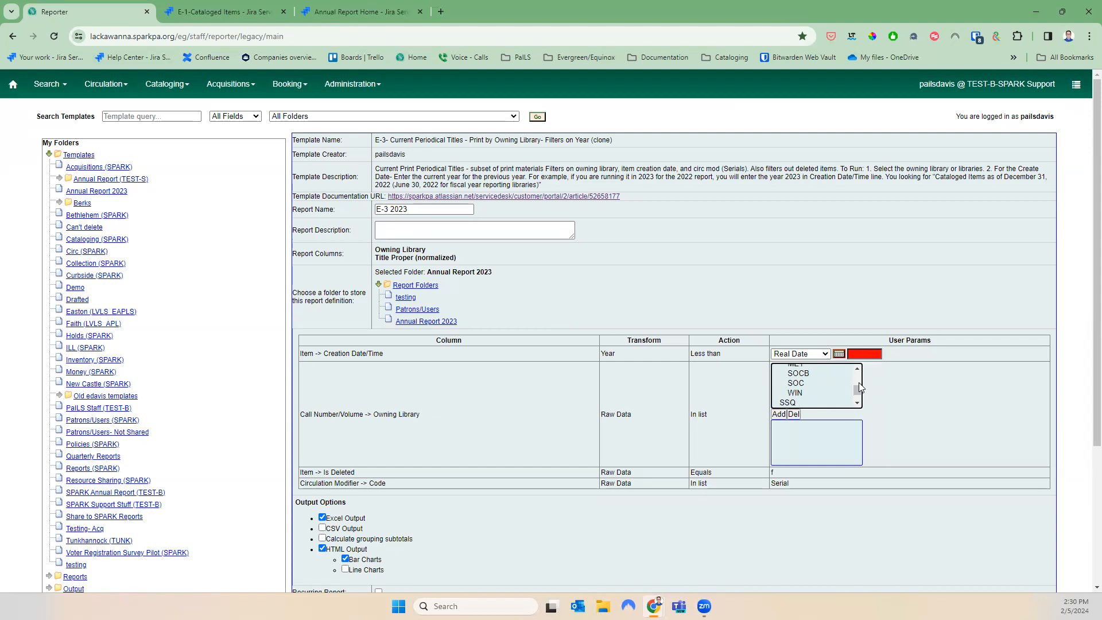
scroll(859, 386, up, 3)
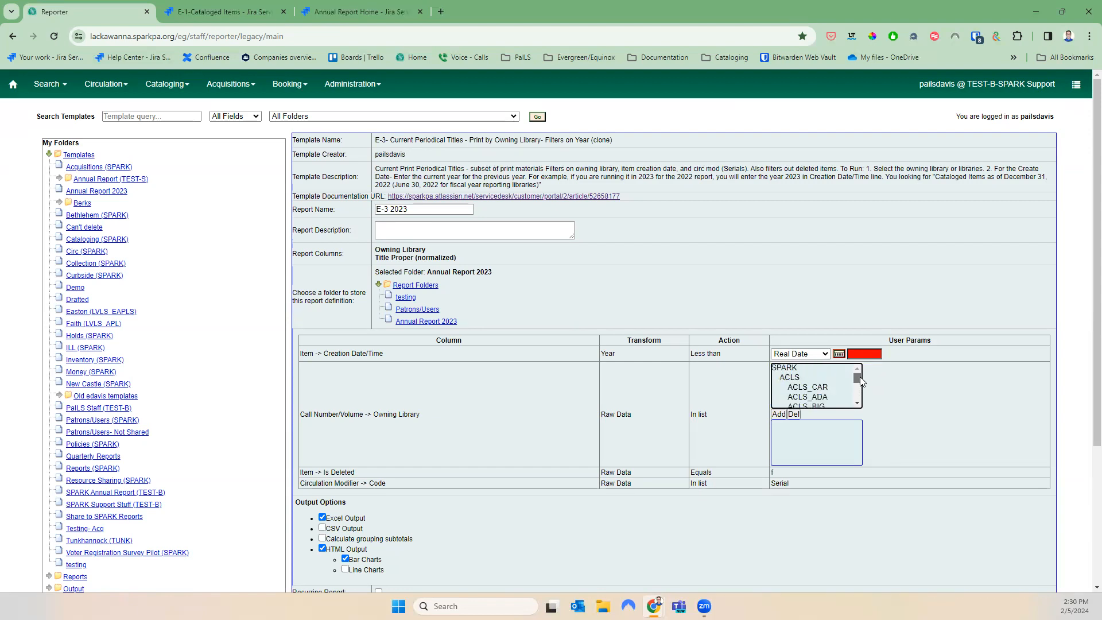
scroll(857, 405, up, 3)
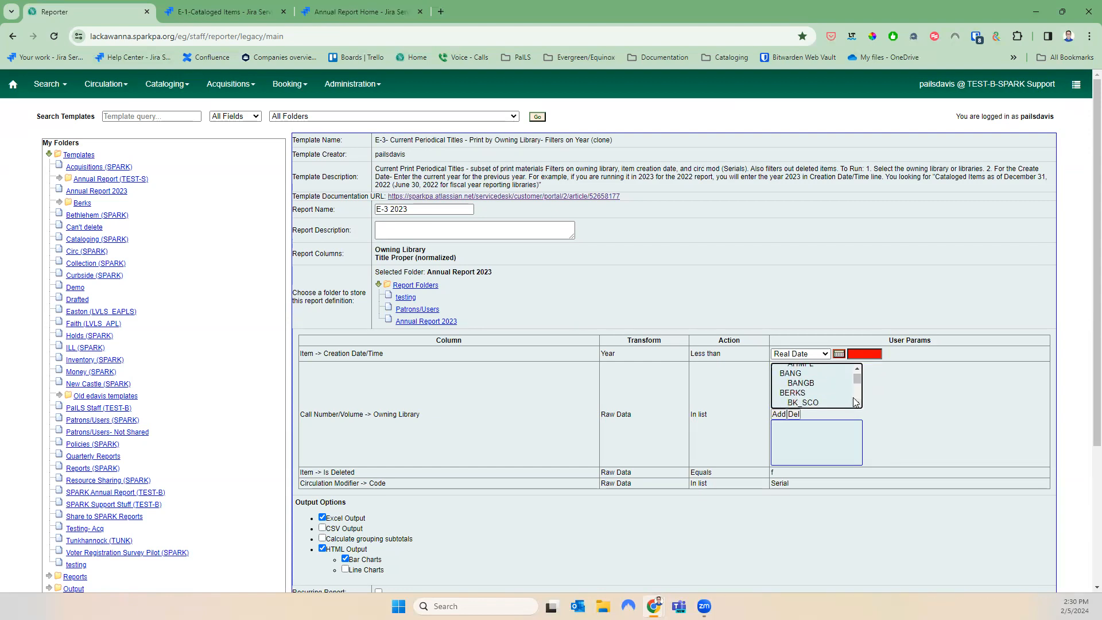
click(830, 383)
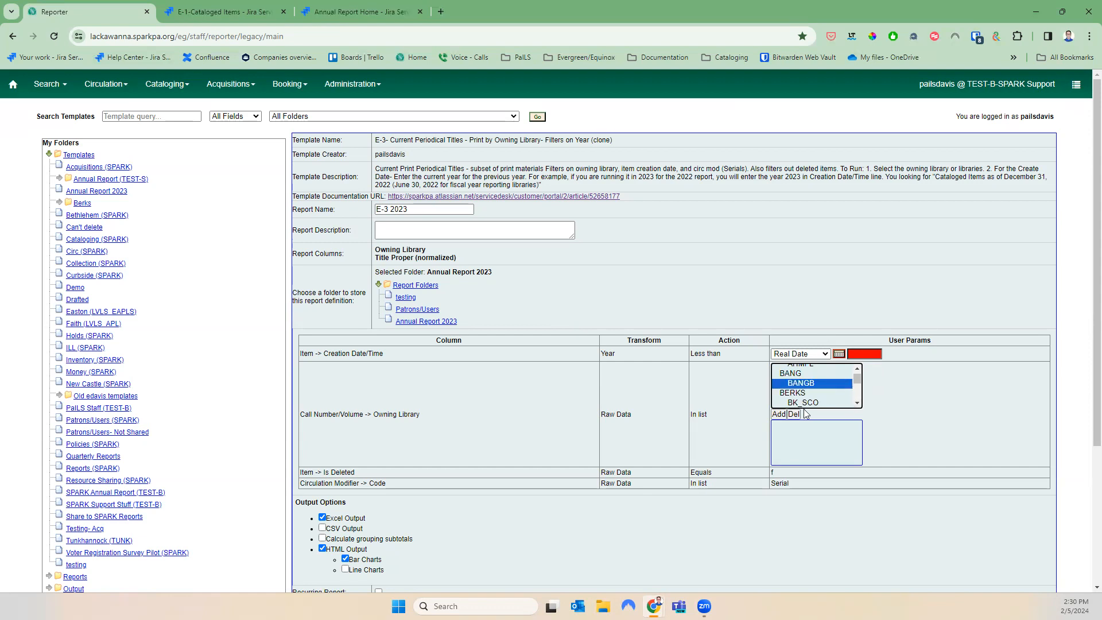
click(779, 414)
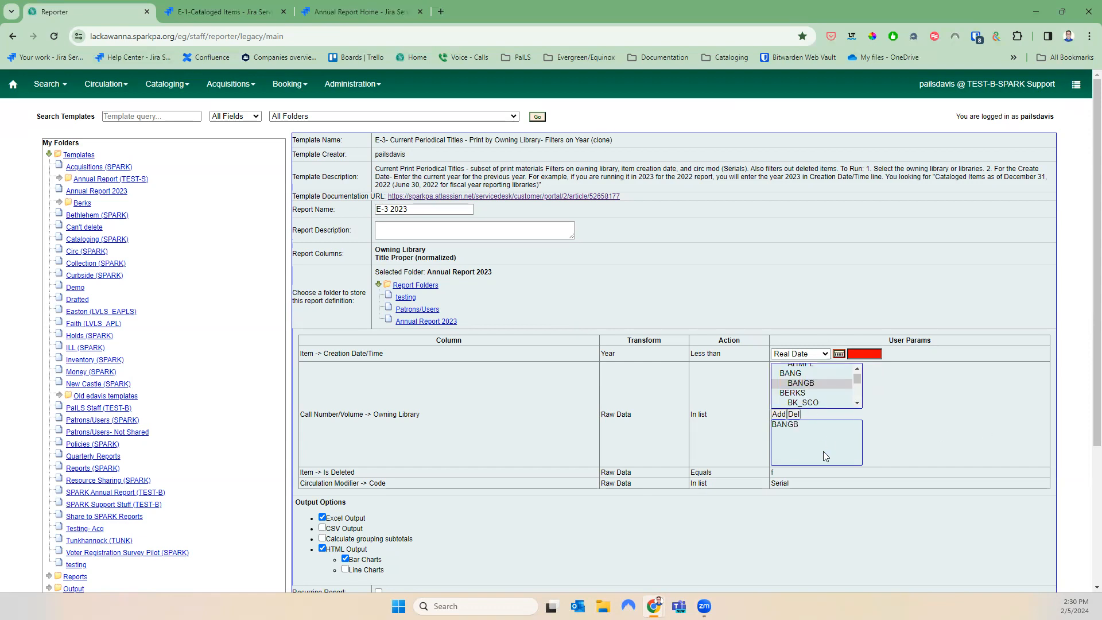
Clear the prefilled completion notification e-mail address
scroll(824, 451, down, 3)
drag(491, 454, 281, 462)
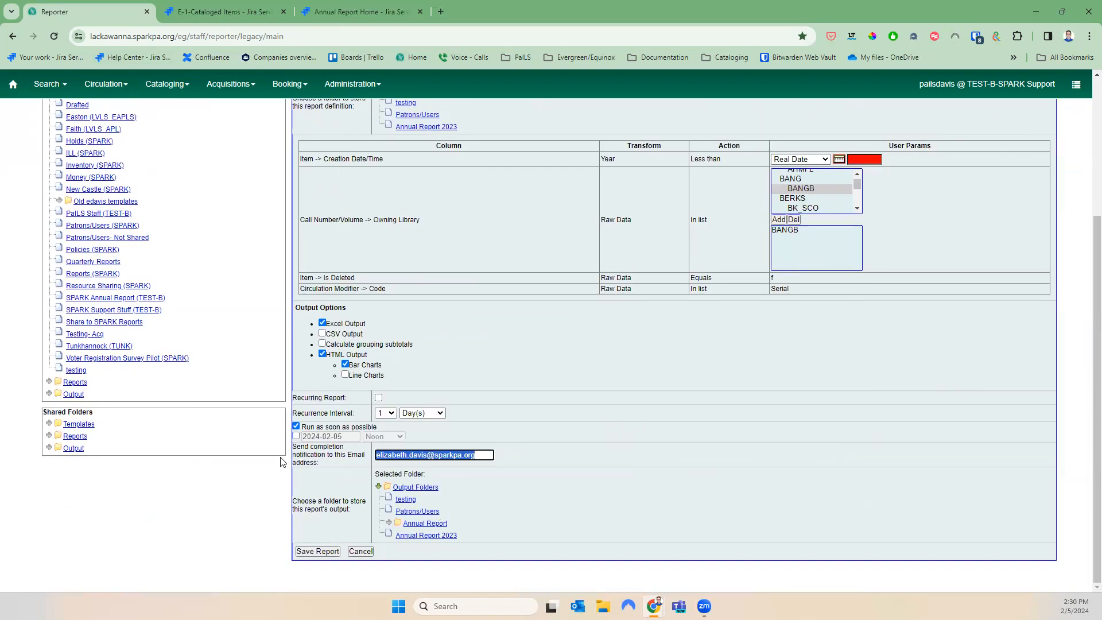
key(BackSpace)
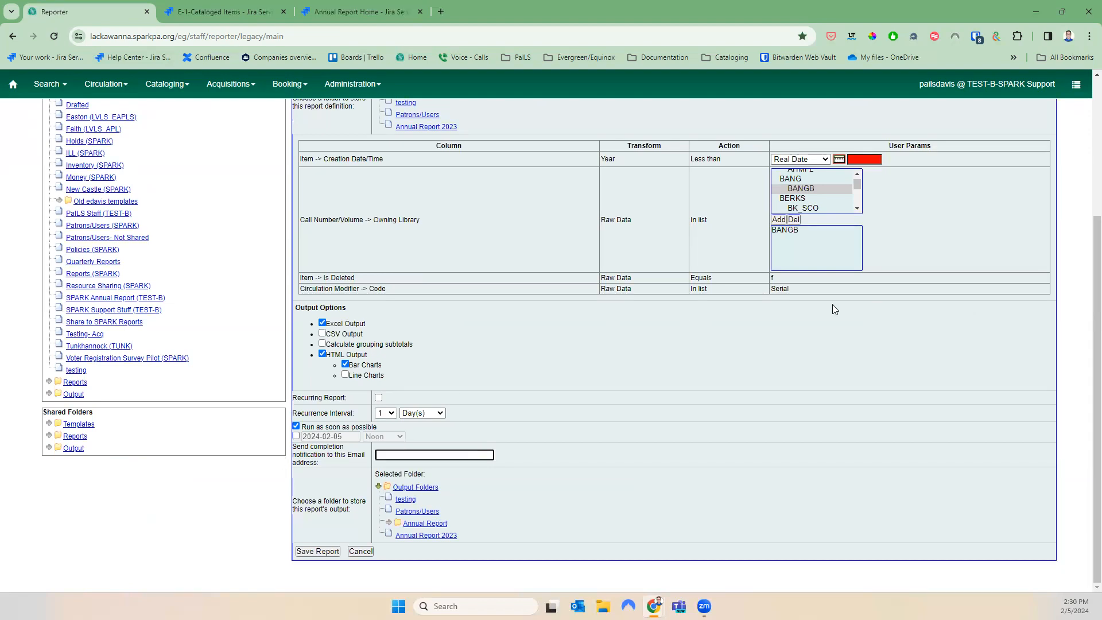
drag(801, 293, 756, 289)
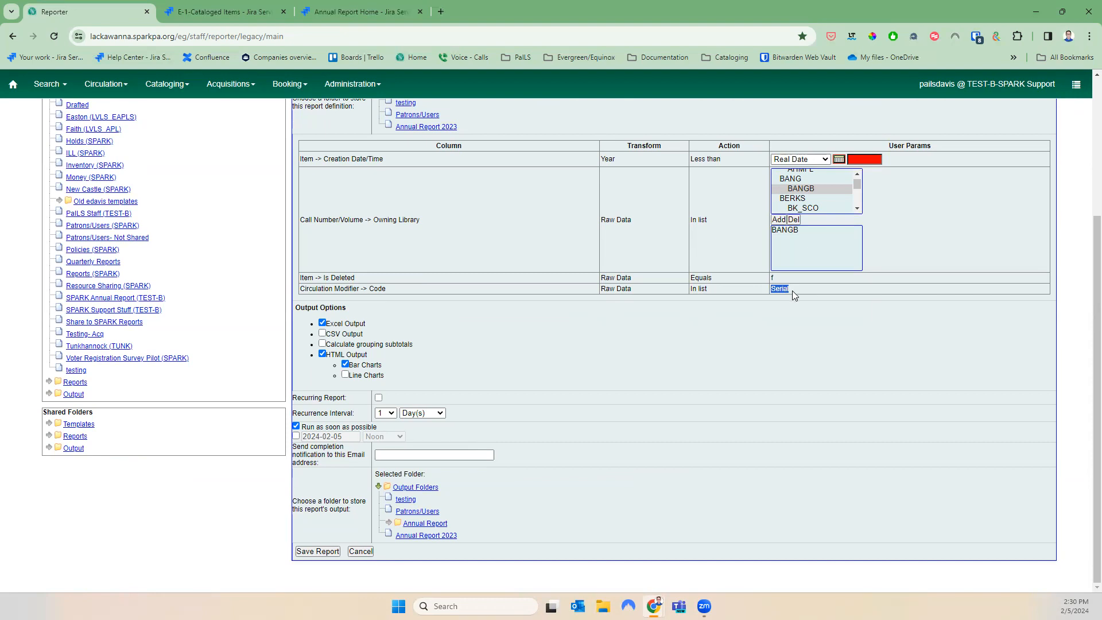
click(778, 290)
Enter creation year 2024, send output to Annual Report 2023, and save the report
click(426, 535)
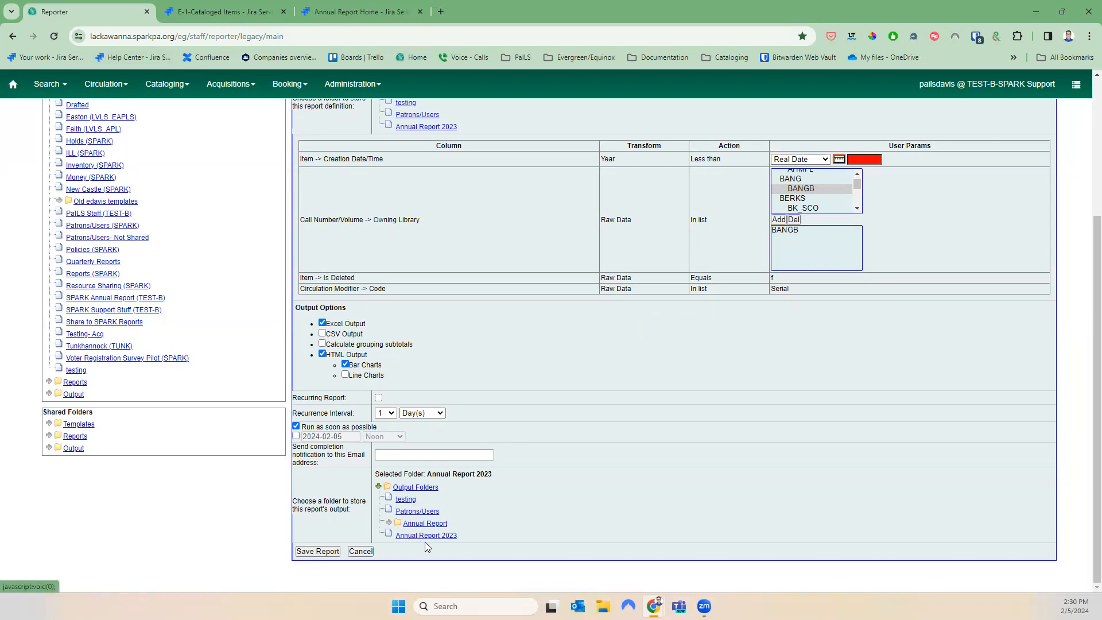
click(316, 552)
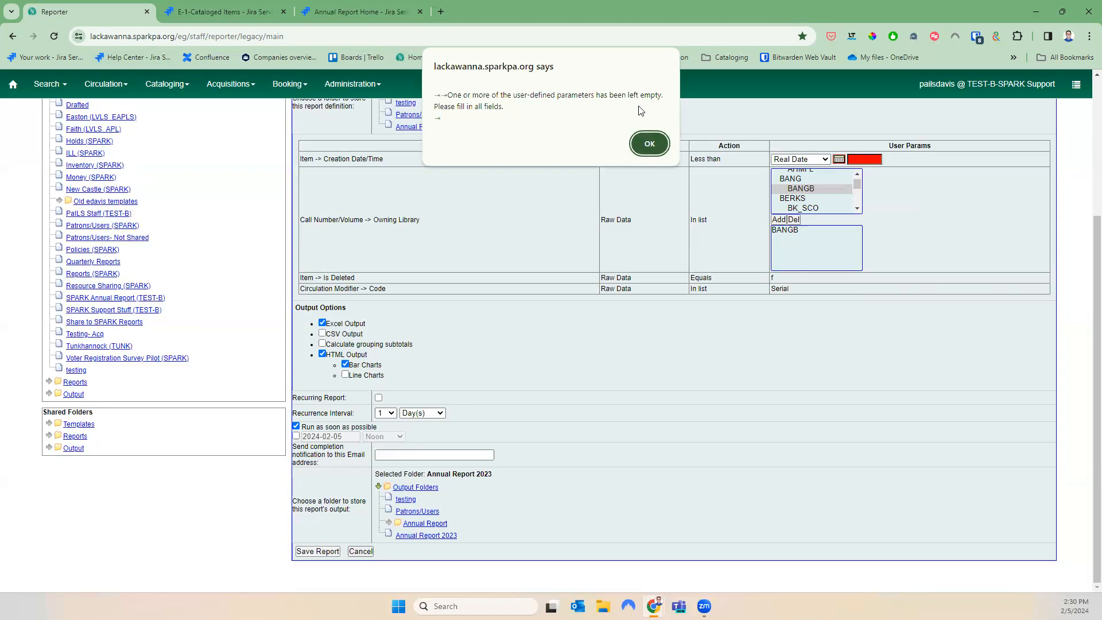
click(649, 144)
drag(383, 159, 308, 159)
click(855, 160)
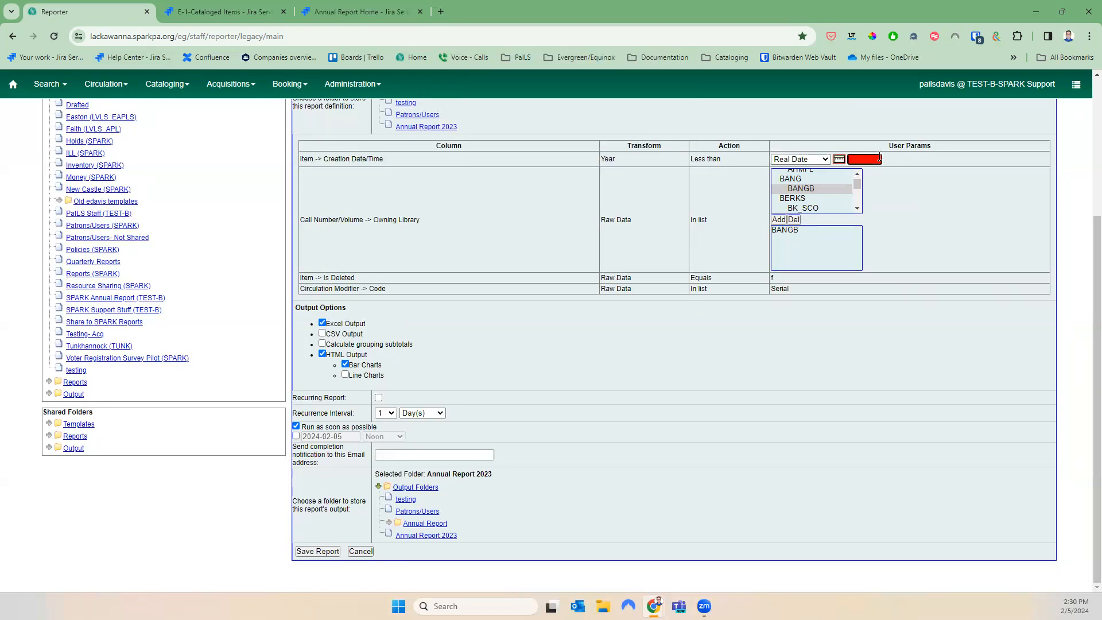
text(2024)
click(406, 498)
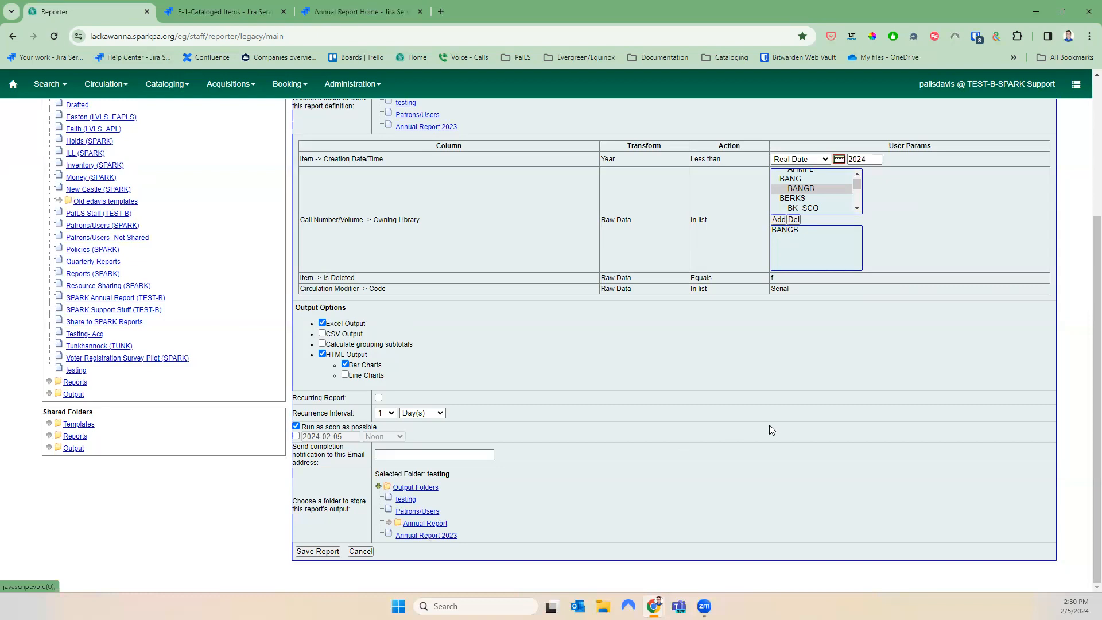
click(446, 537)
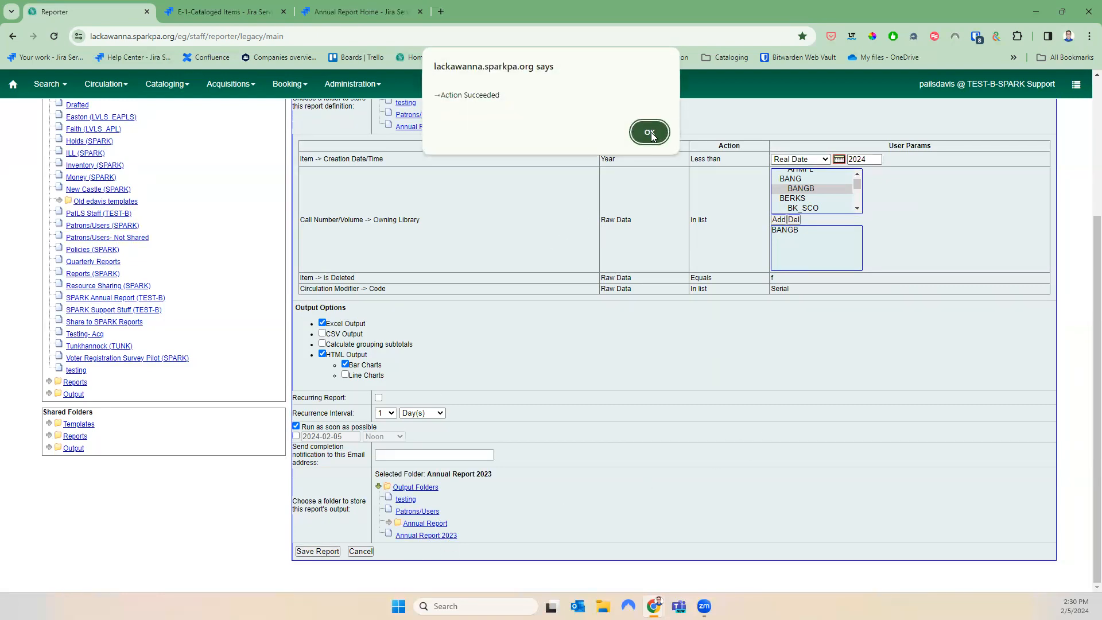
click(649, 130)
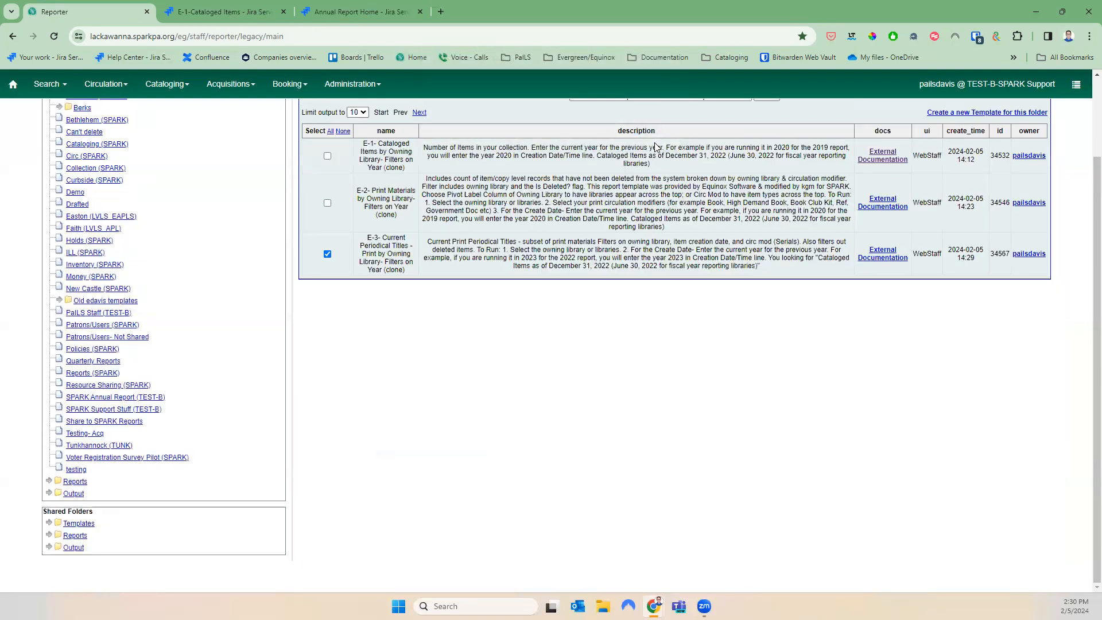
Open the Annual Report 2023 output folder and select the E-3 2023 run
click(48, 493)
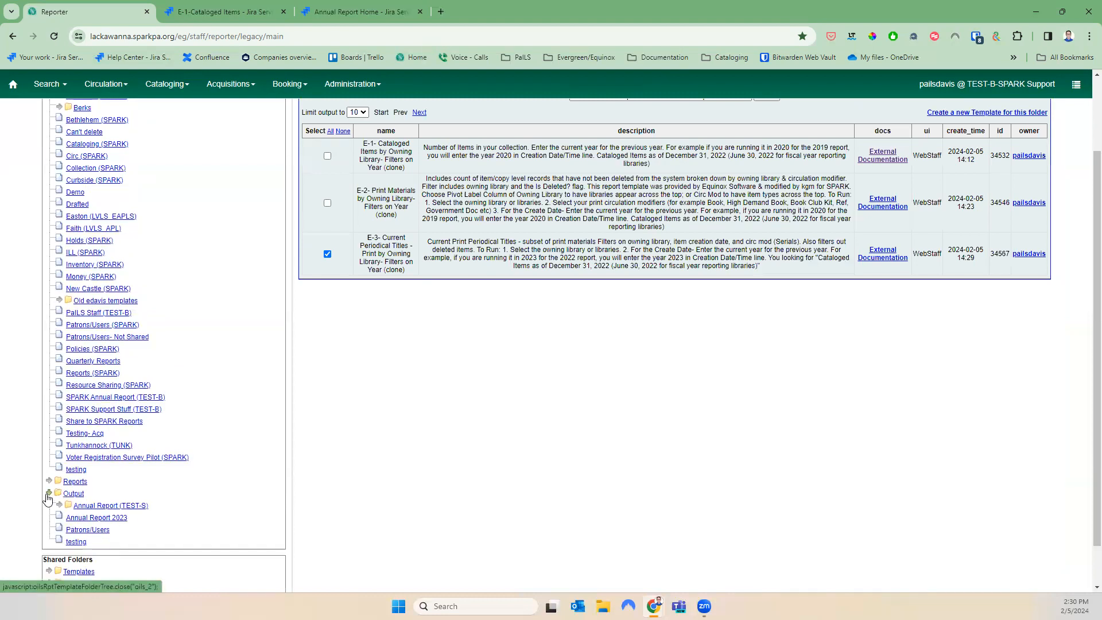
click(78, 543)
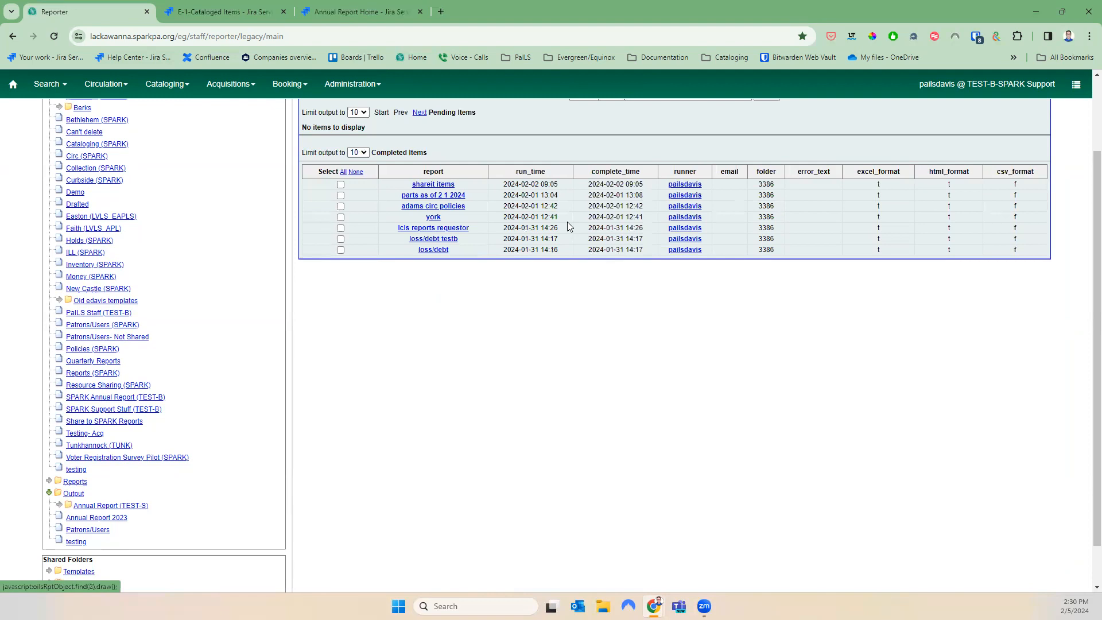
click(109, 518)
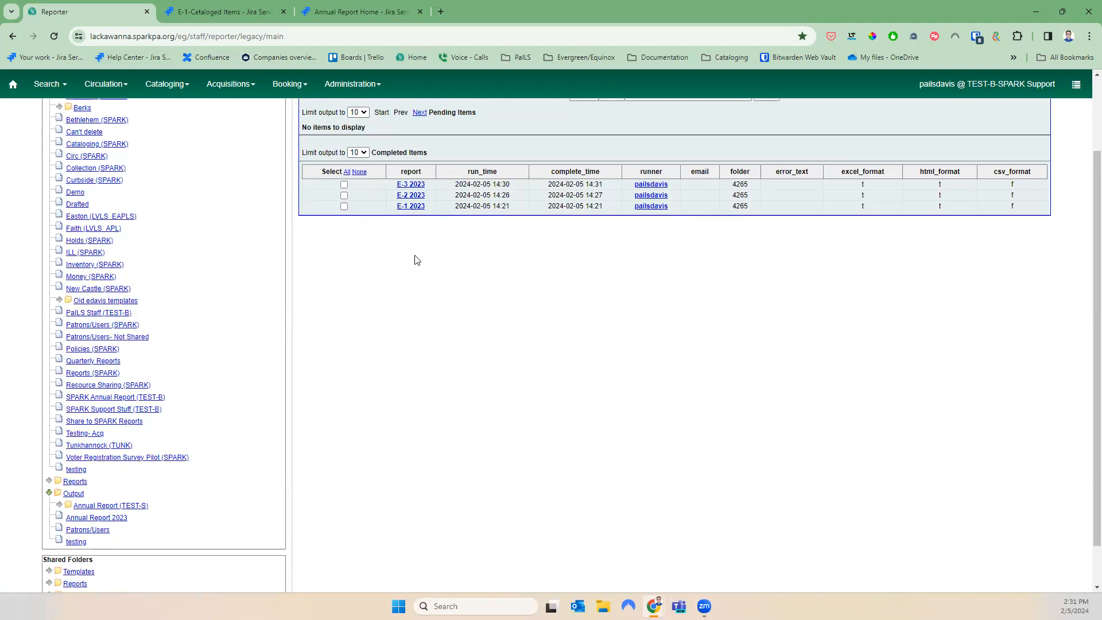
click(344, 184)
scroll(697, 379, up, 2)
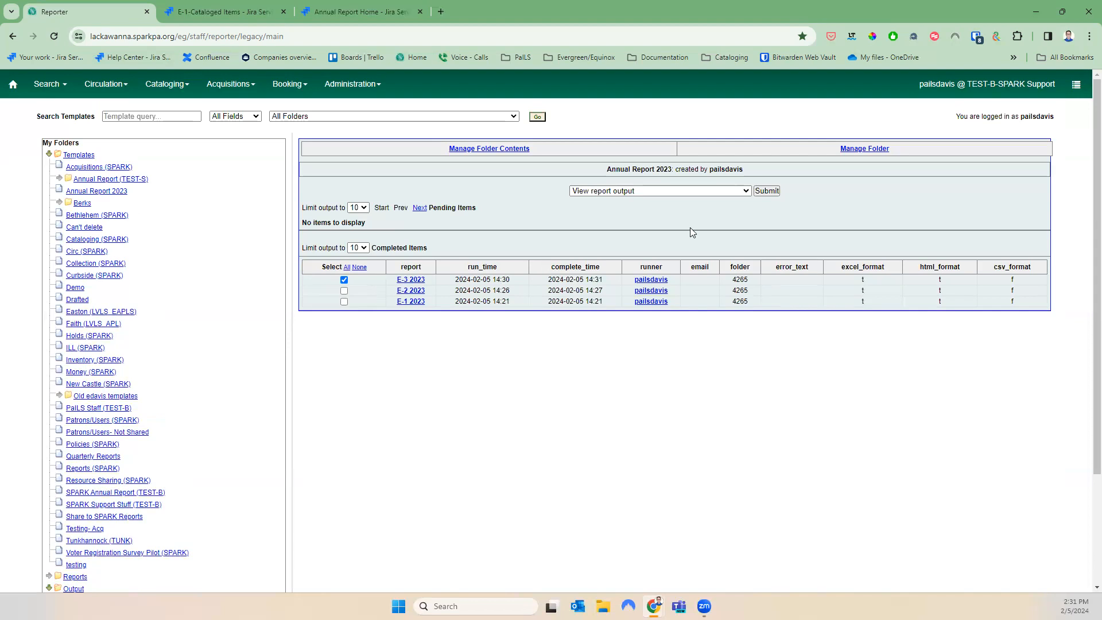
View E-3 2023's tabular output maximized, then close the output window
click(777, 189)
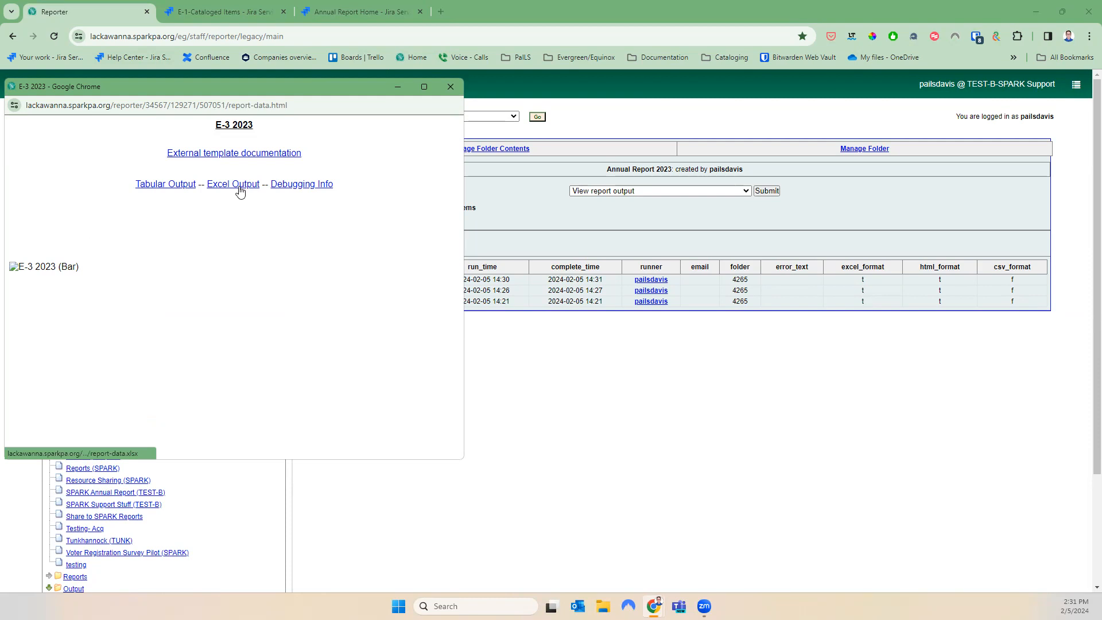
click(184, 188)
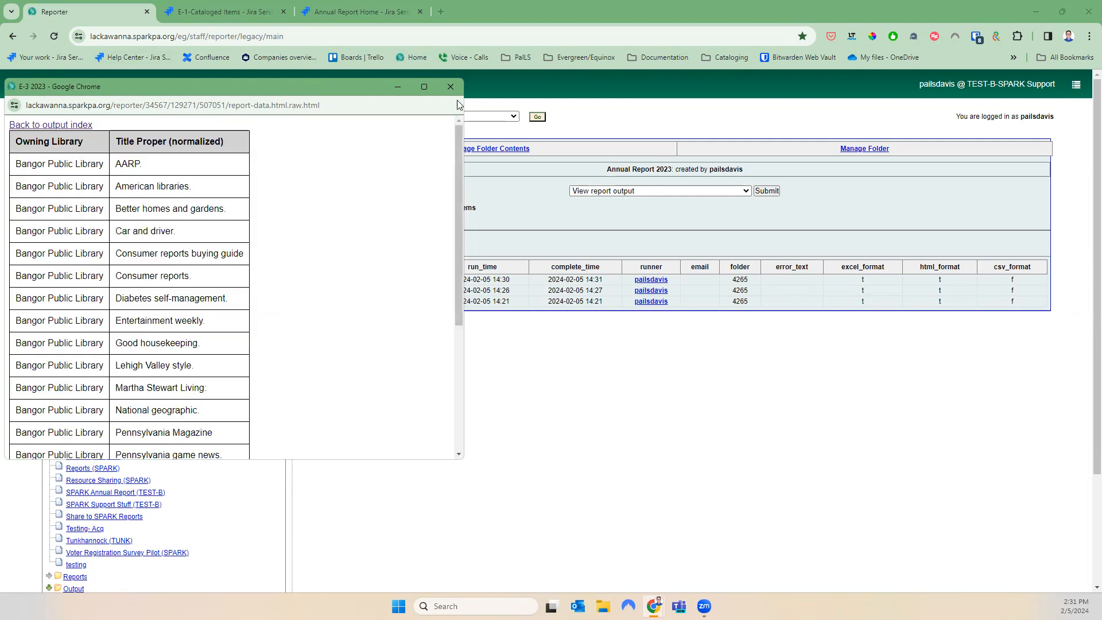
click(426, 83)
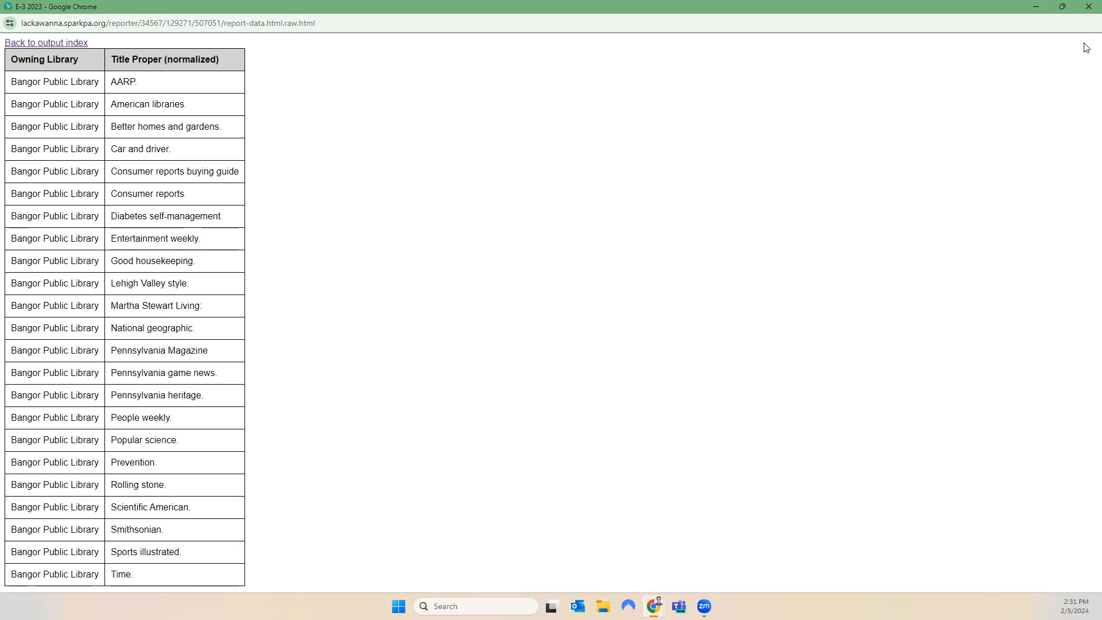
click(1087, 11)
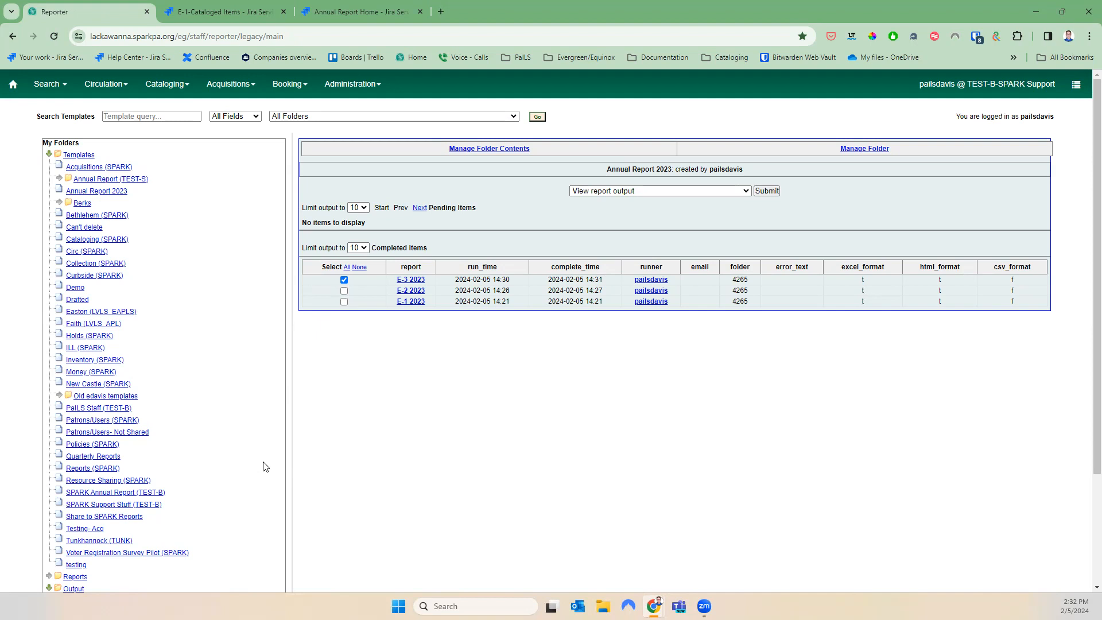
Open the E-6 Audio Physical Units template list under Shared annualreport > 2023 with Documentation
scroll(315, 474, down, 3)
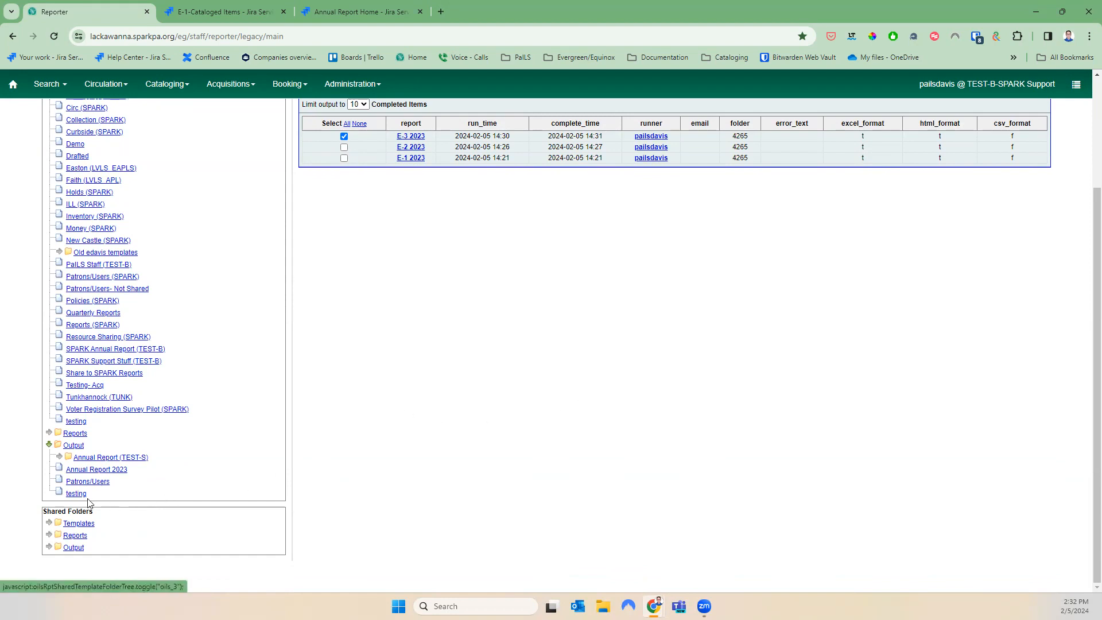
click(49, 523)
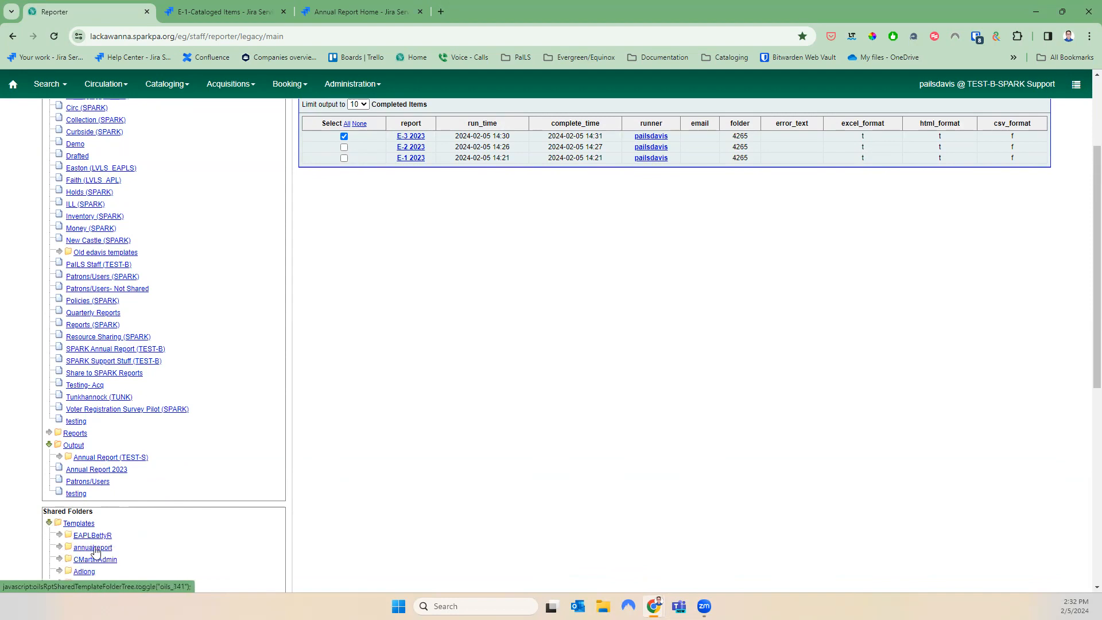
click(59, 547)
scroll(106, 550, down, 4)
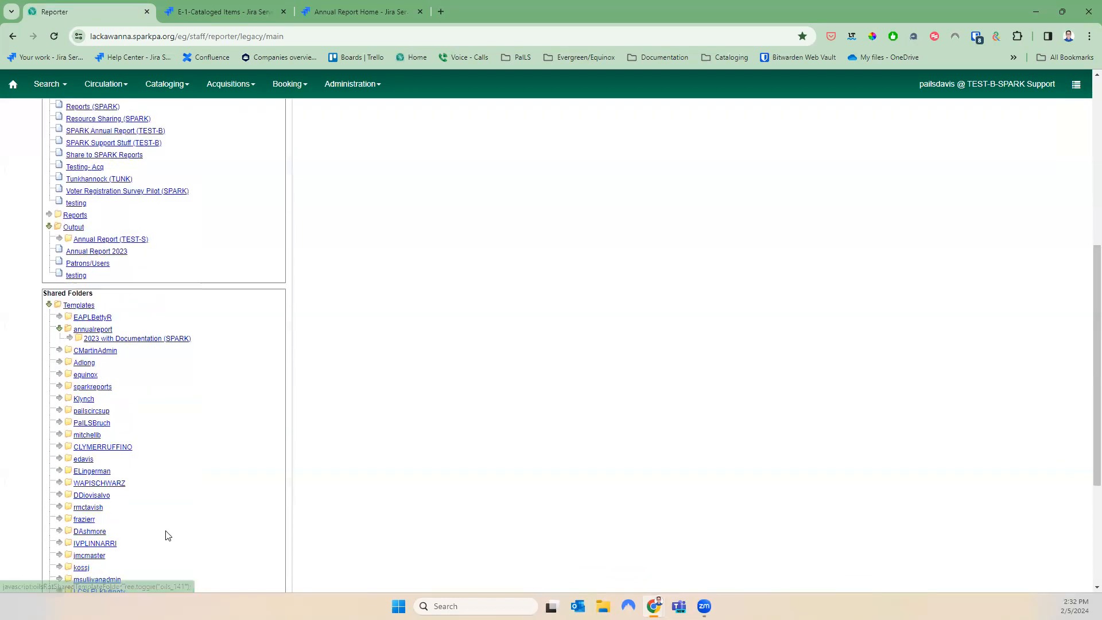
click(69, 327)
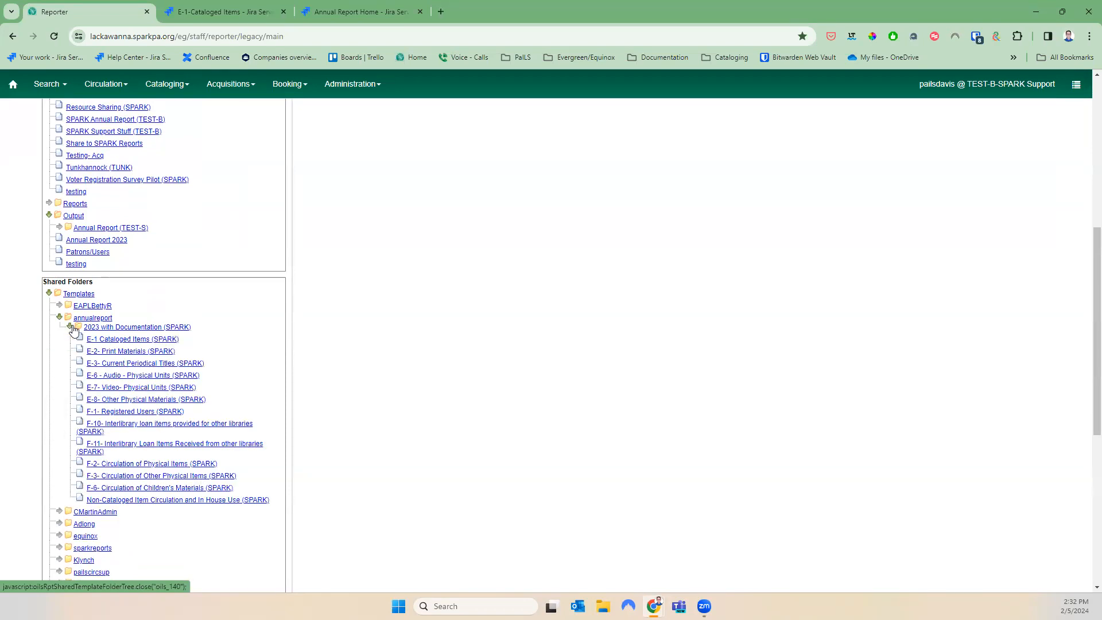
click(134, 376)
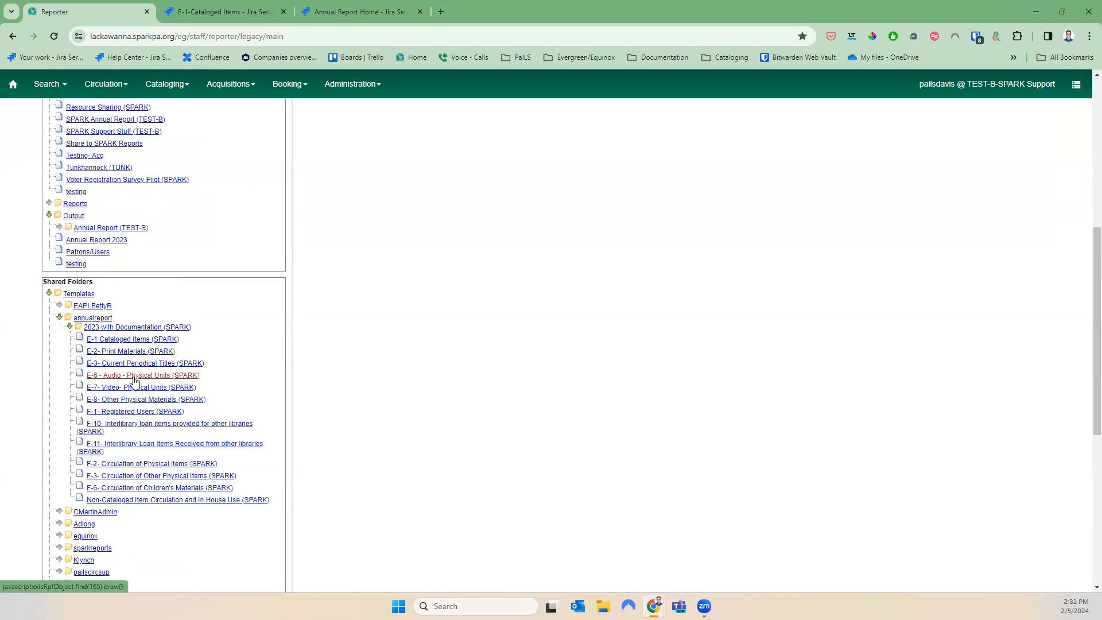
scroll(466, 488, up, 3)
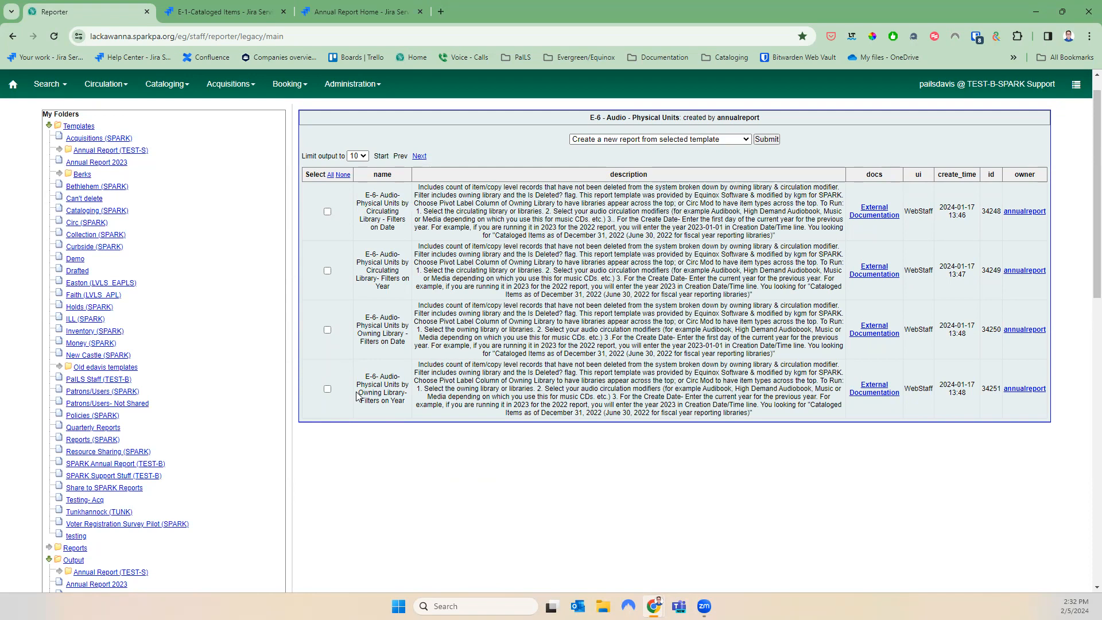
Clone the Owning Library – Filters on Year template and save the clone
click(327, 389)
click(613, 139)
click(622, 161)
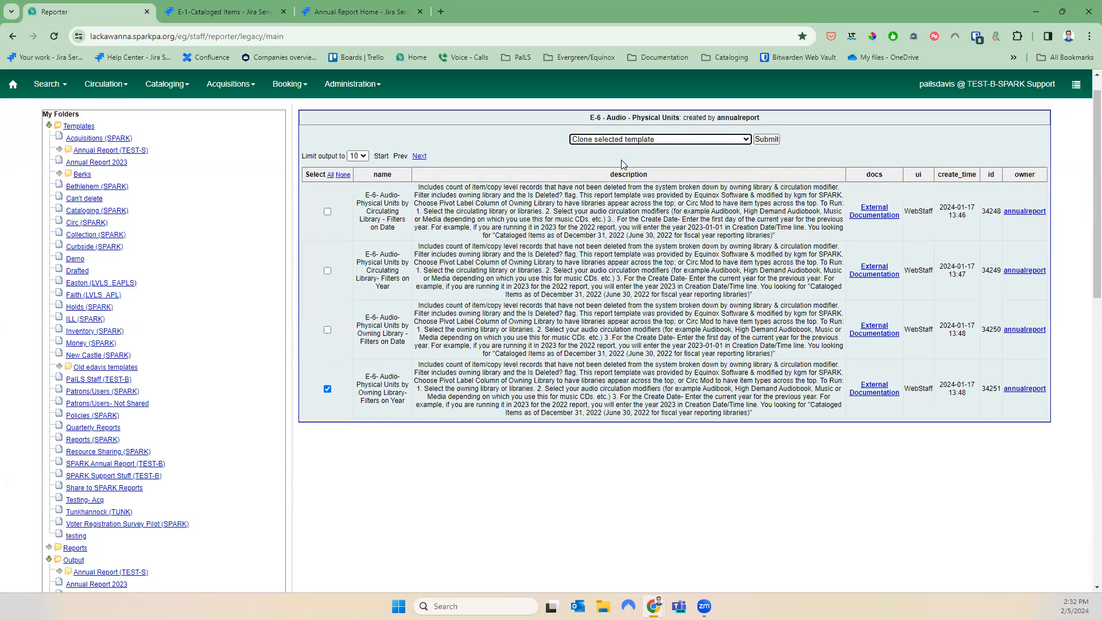
click(766, 140)
scroll(377, 568, down, 2)
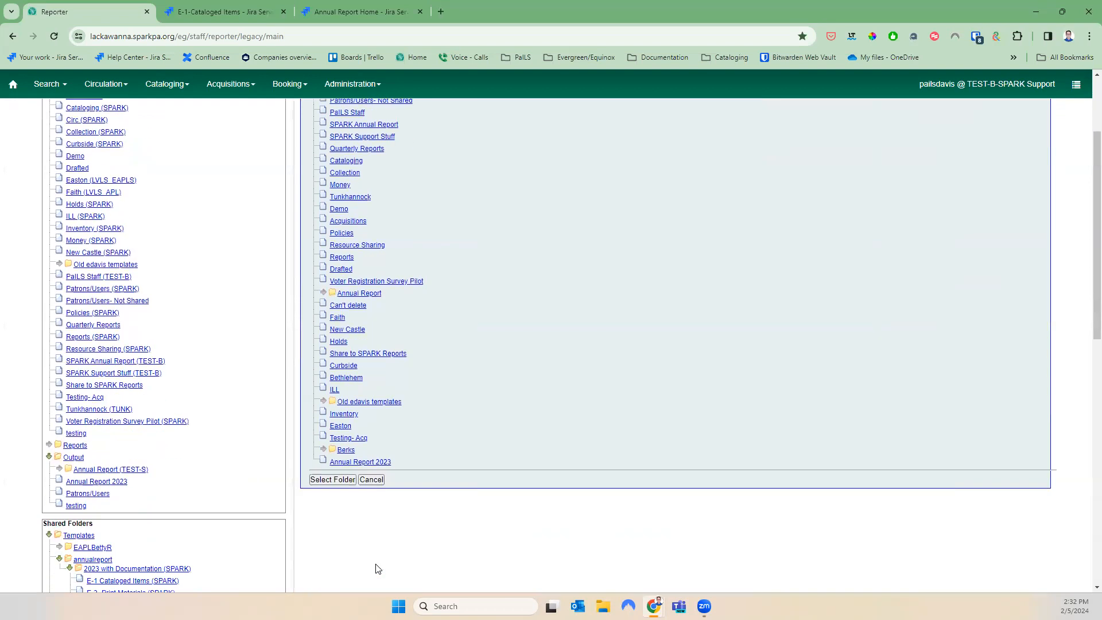
click(332, 467)
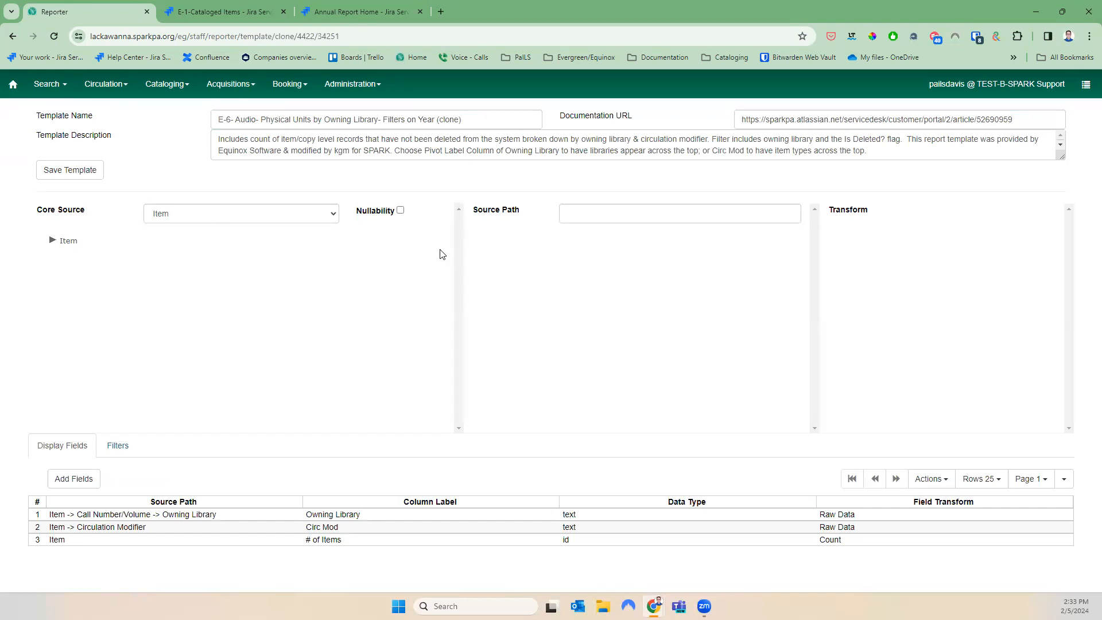
click(67, 169)
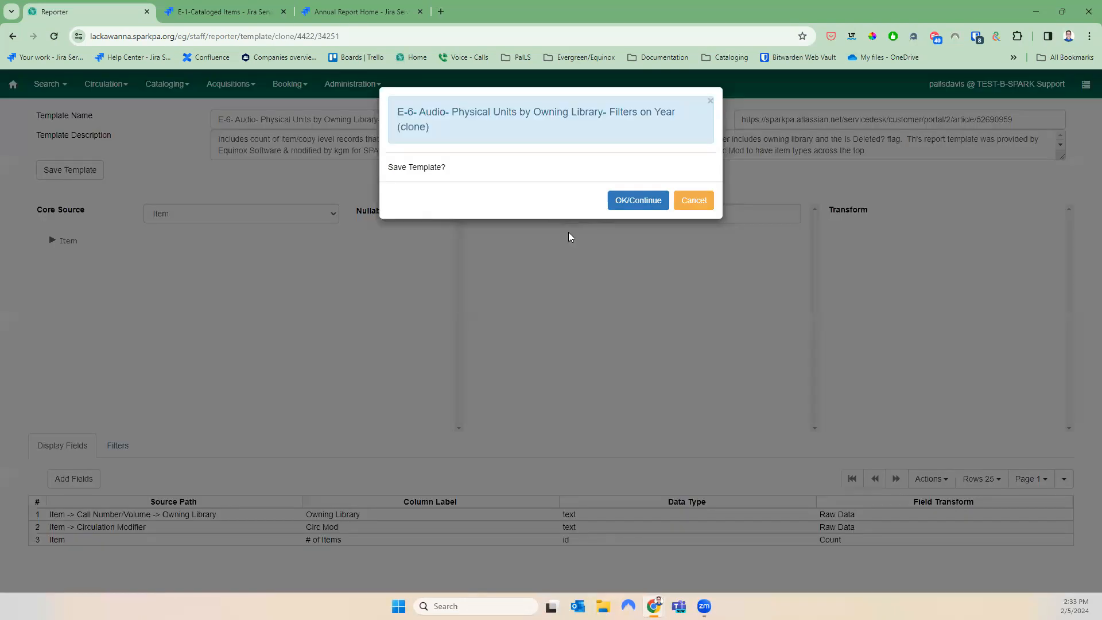
click(614, 201)
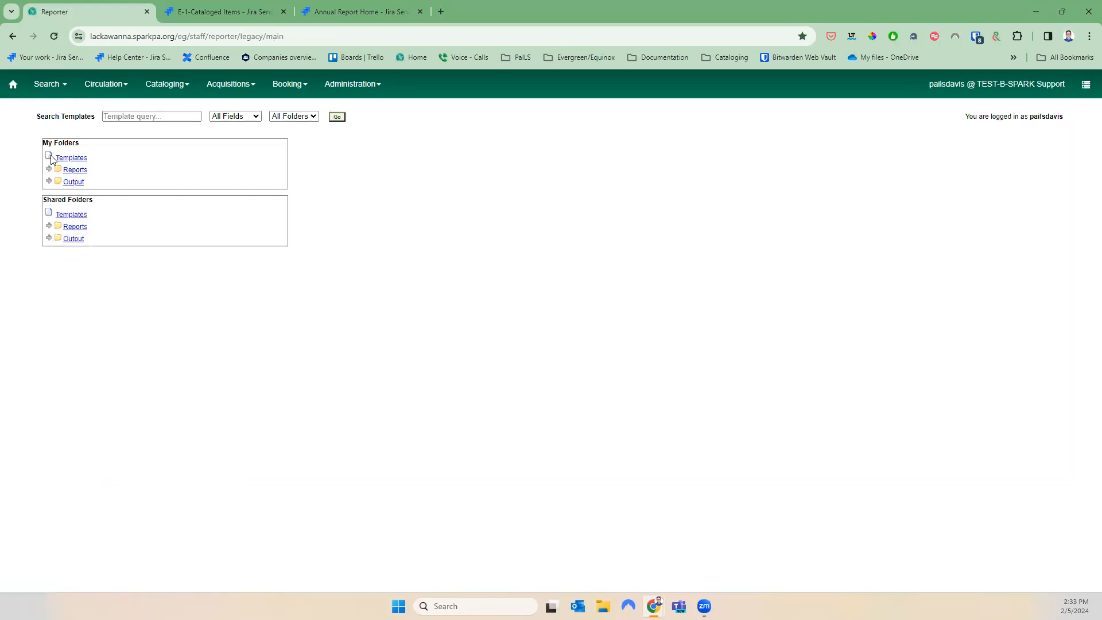
Create a new report from the cloned E-6 Audio template in Annual Report 2023 templates
click(52, 159)
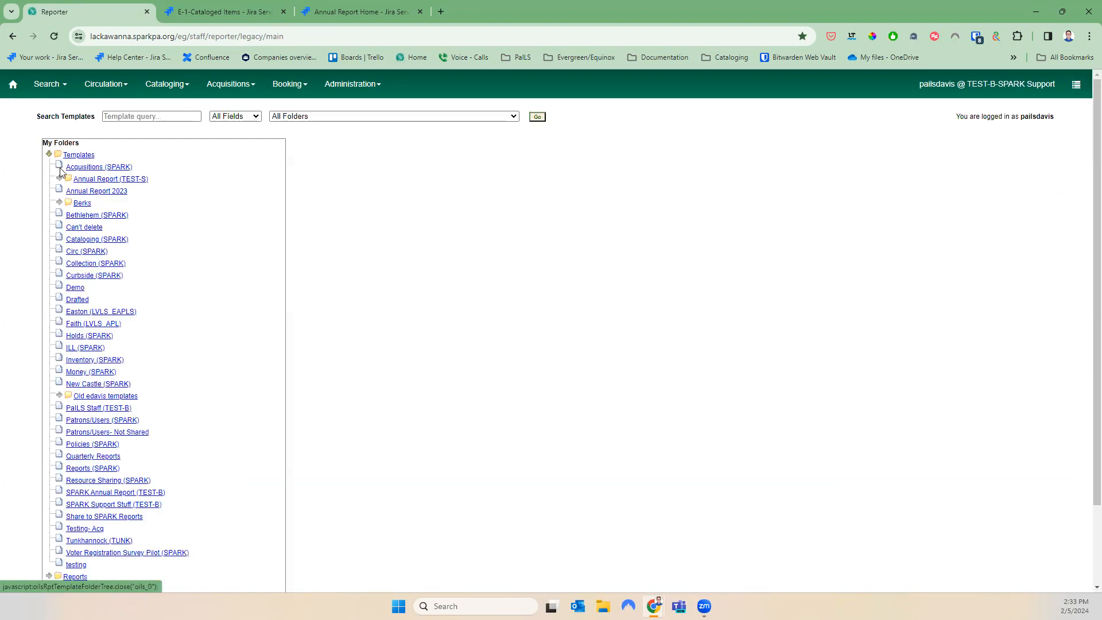
click(103, 193)
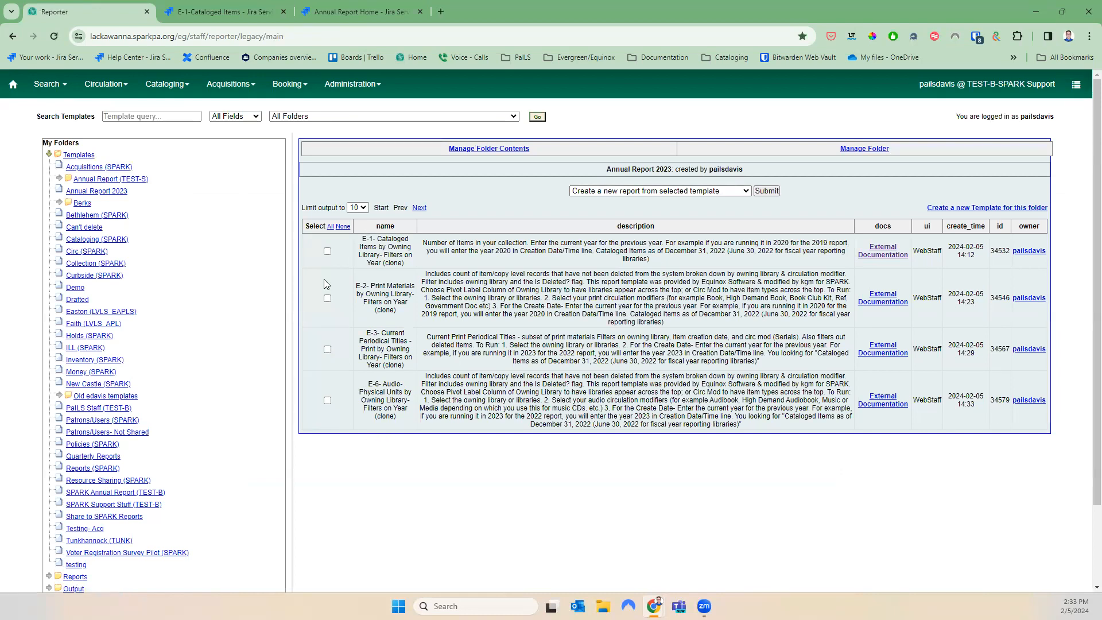
click(327, 400)
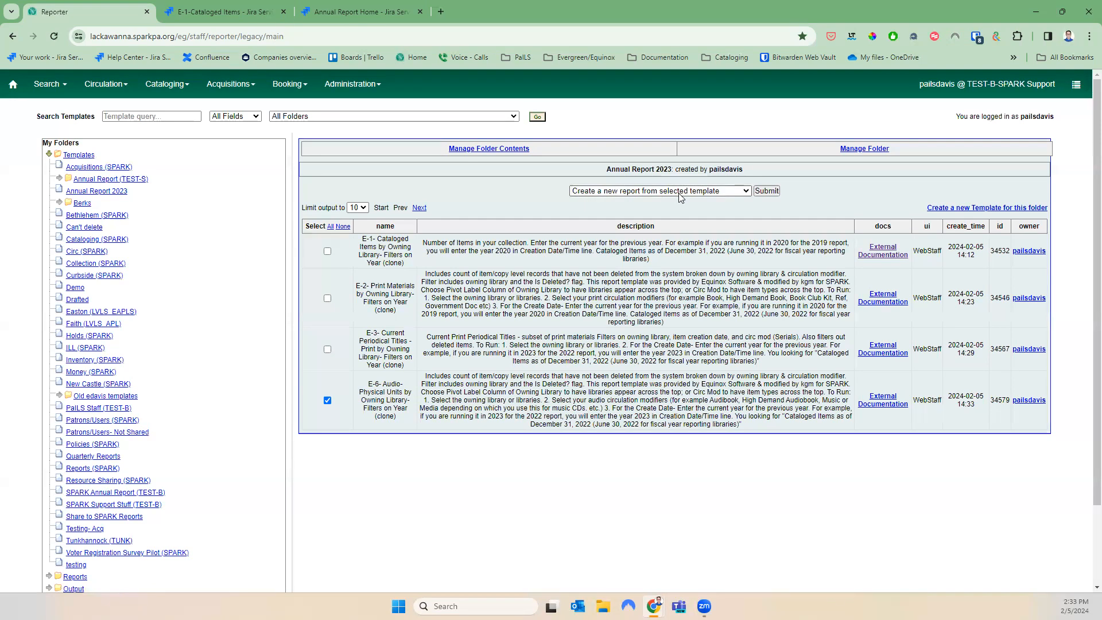
click(766, 191)
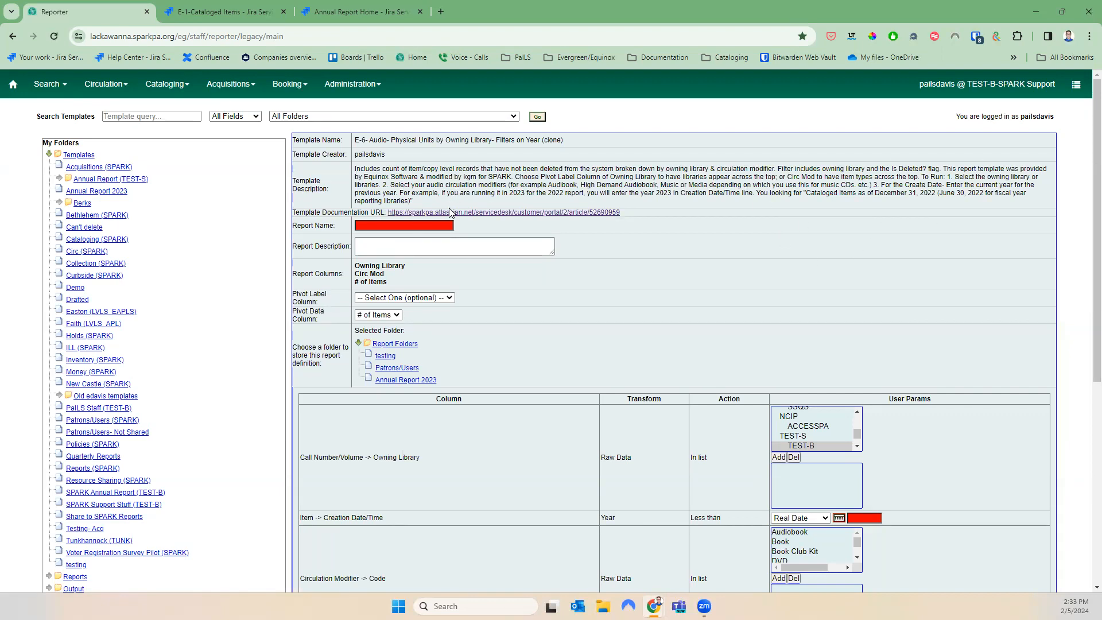
Name the report E-6 2023, store it in Annual Report 2023, and add NAZB library
click(443, 223)
text(E-6 2023)
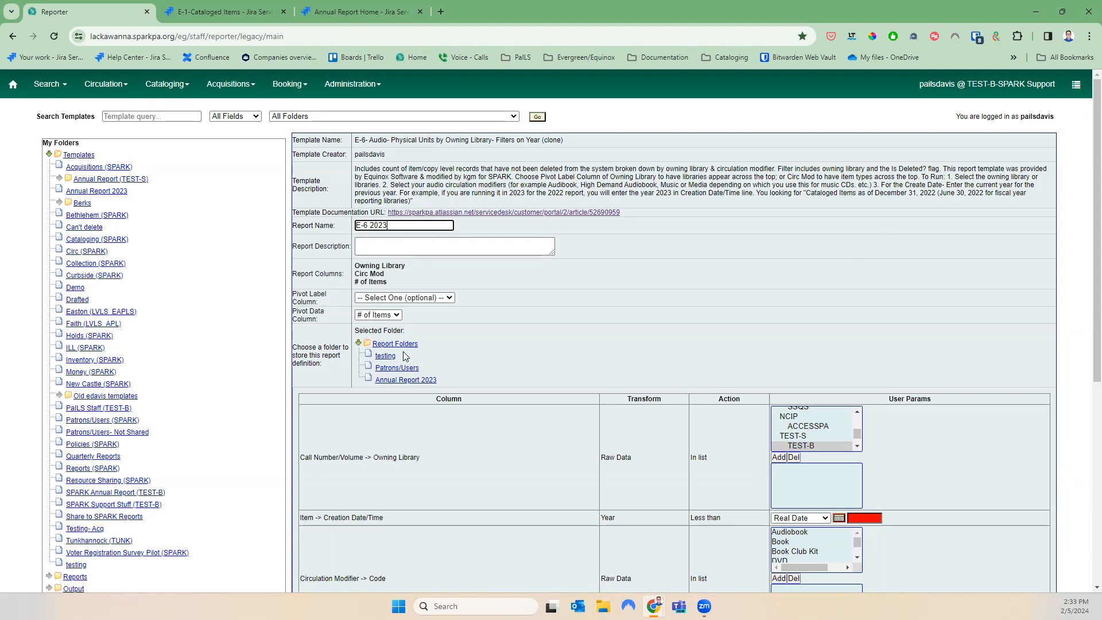
click(390, 380)
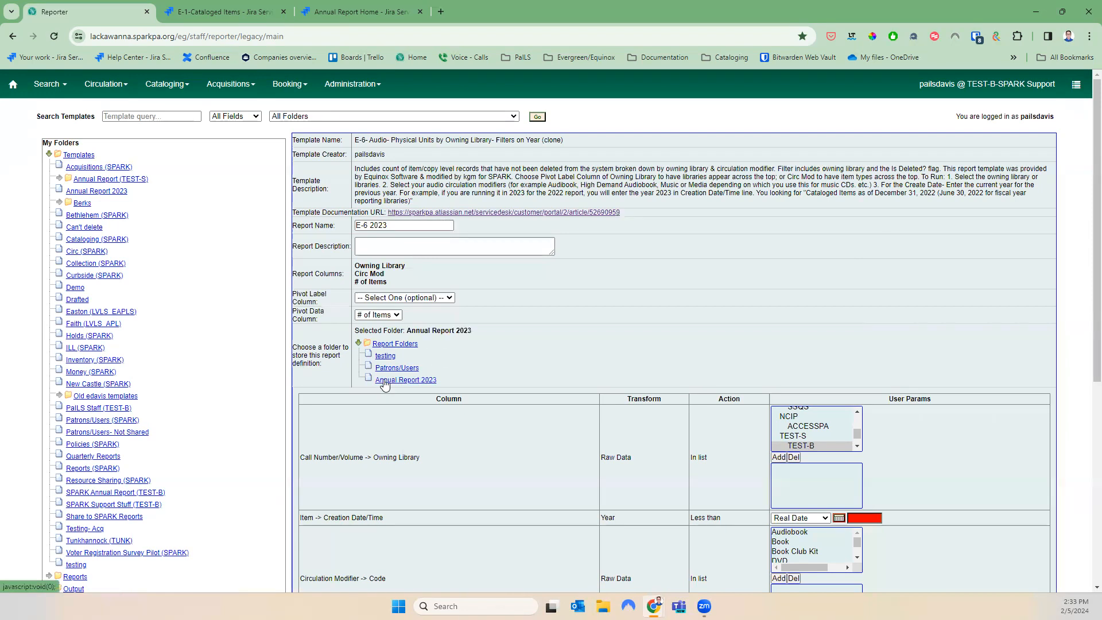
drag(419, 457, 314, 457)
click(859, 418)
click(859, 419)
click(859, 419)
click(859, 419)
click(859, 418)
click(859, 419)
click(859, 419)
click(859, 421)
click(859, 421)
click(859, 421)
click(859, 421)
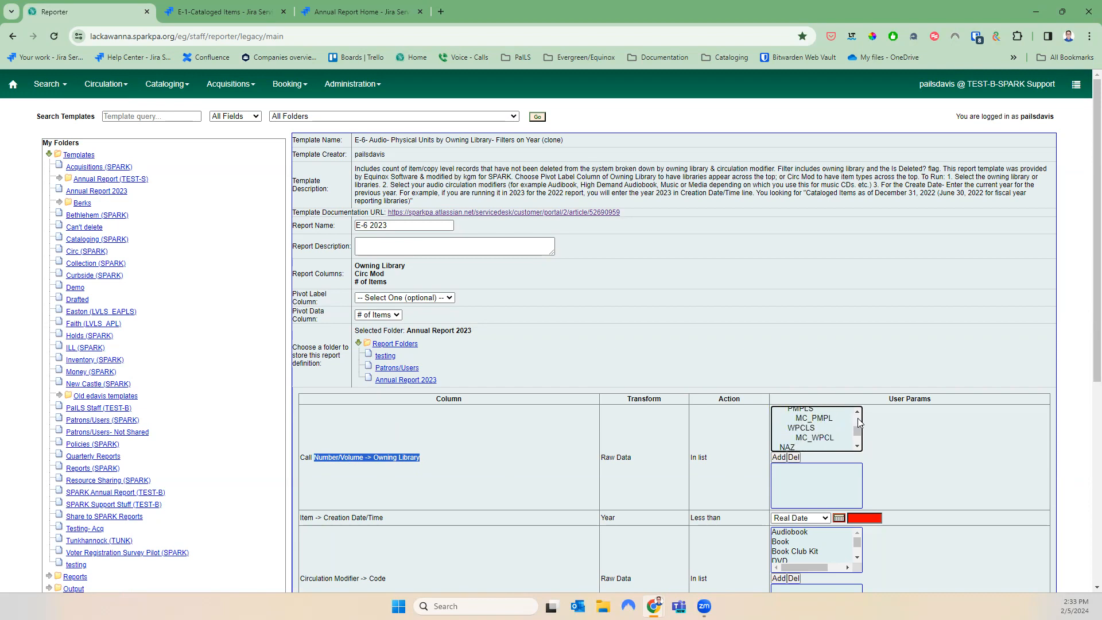
scroll(857, 438, down, 1)
click(825, 433)
click(782, 459)
Enter 2024 as the creation year limit
scroll(921, 462, down, 2)
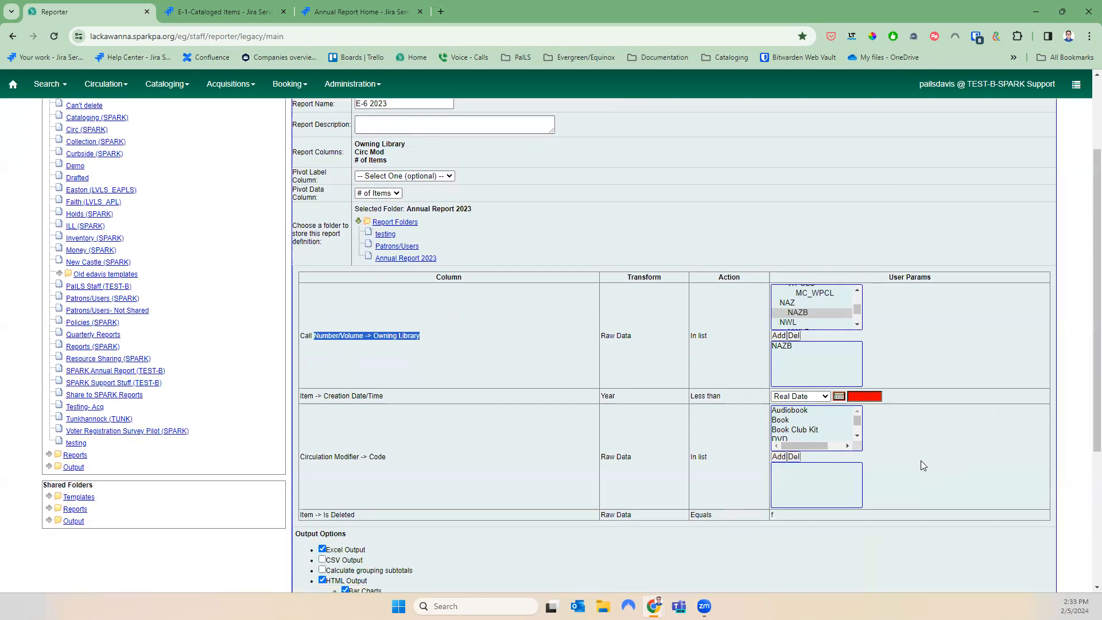
scroll(921, 460, down, 1)
drag(384, 345, 323, 345)
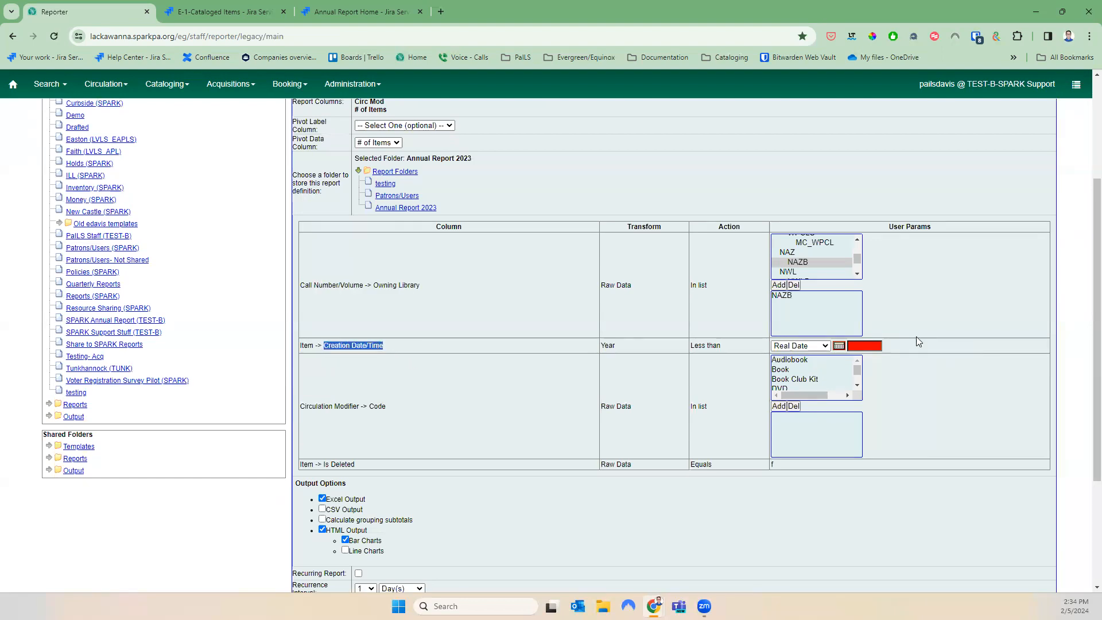
click(855, 347)
text(2024)
Add circulation modifiers Audiobook, High Demand Audiobooks, Media and Music to the filter
scroll(886, 375, up, 3)
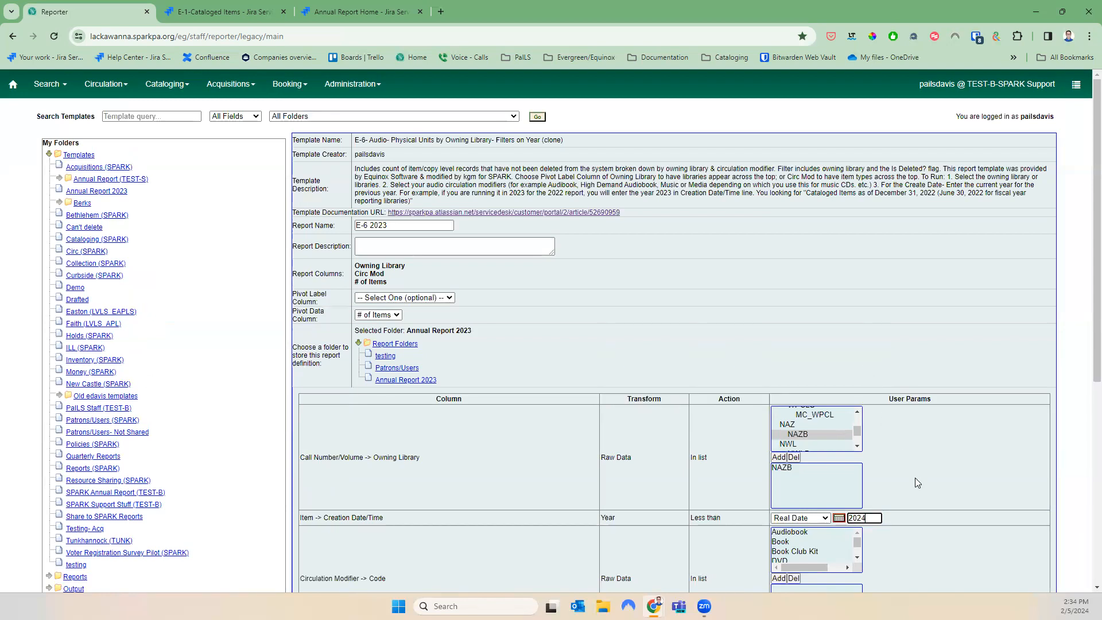
scroll(914, 478, down, 1)
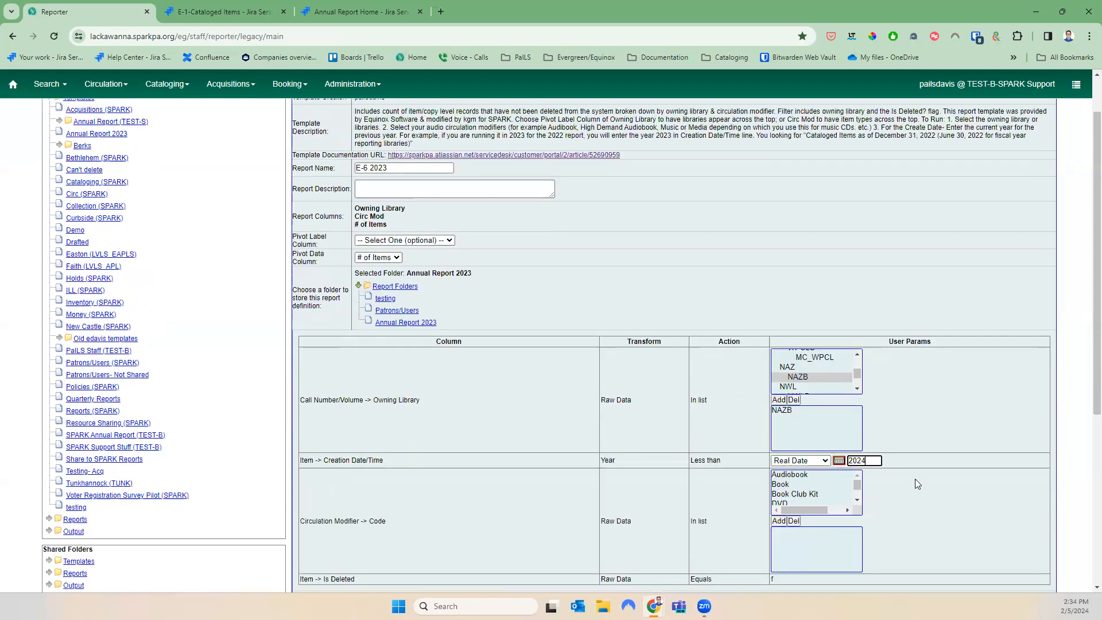
click(790, 474)
click(781, 521)
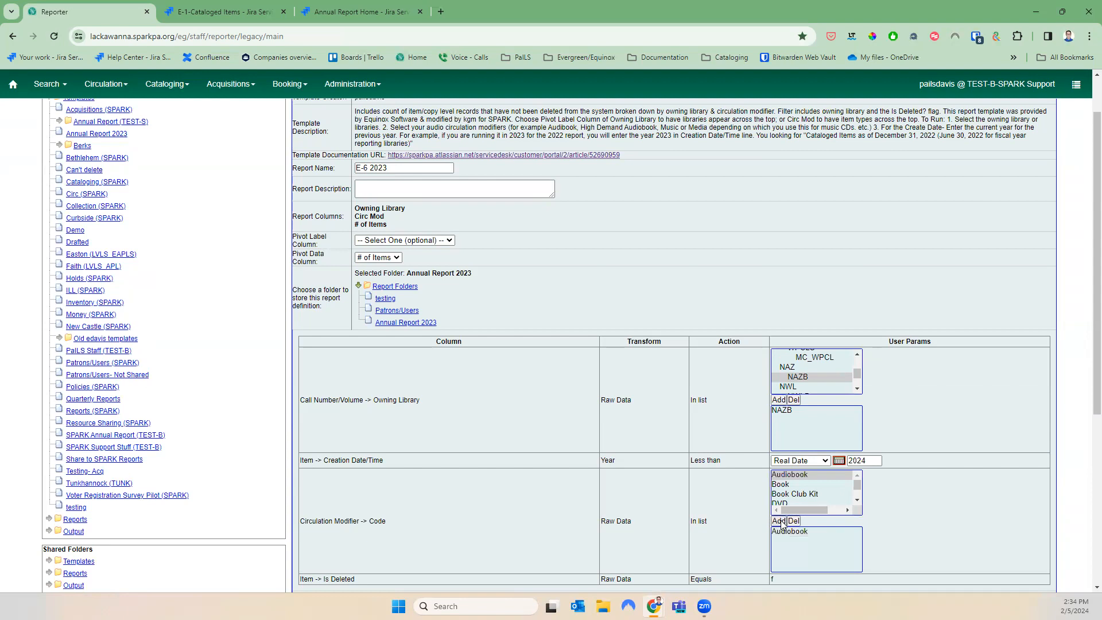
scroll(860, 504, down, 1)
scroll(861, 504, down, 2)
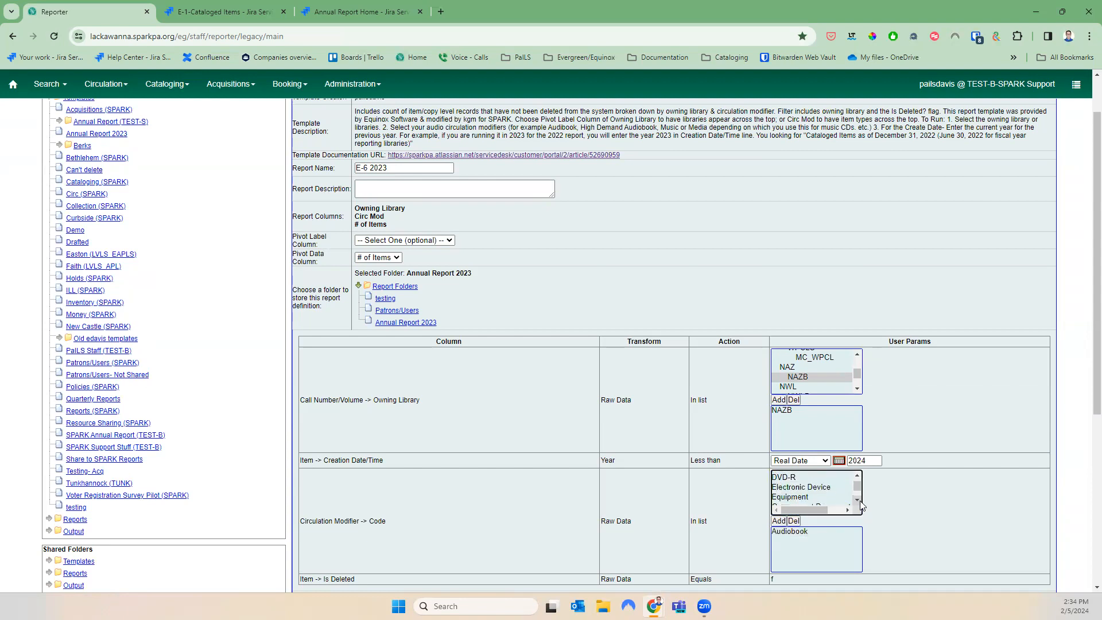
click(833, 495)
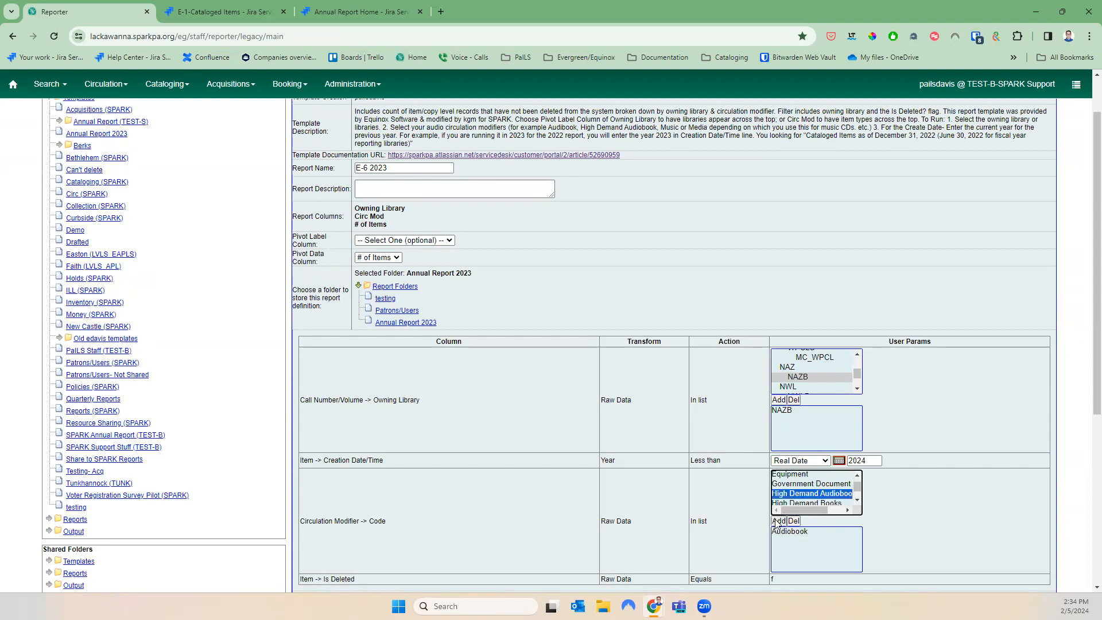
click(779, 521)
click(857, 501)
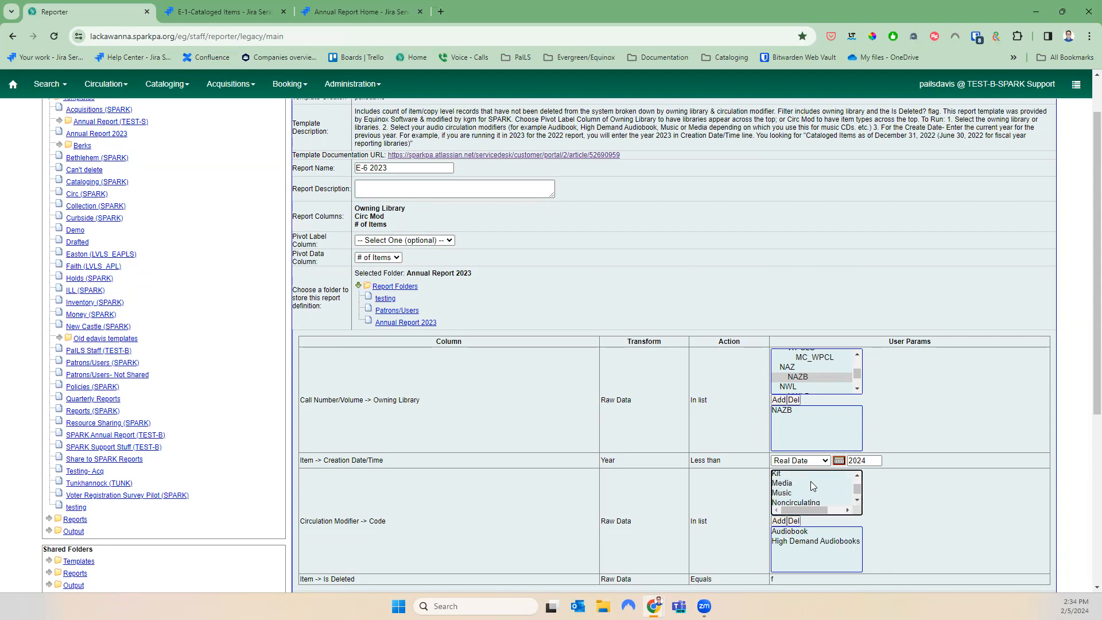
click(813, 483)
click(779, 520)
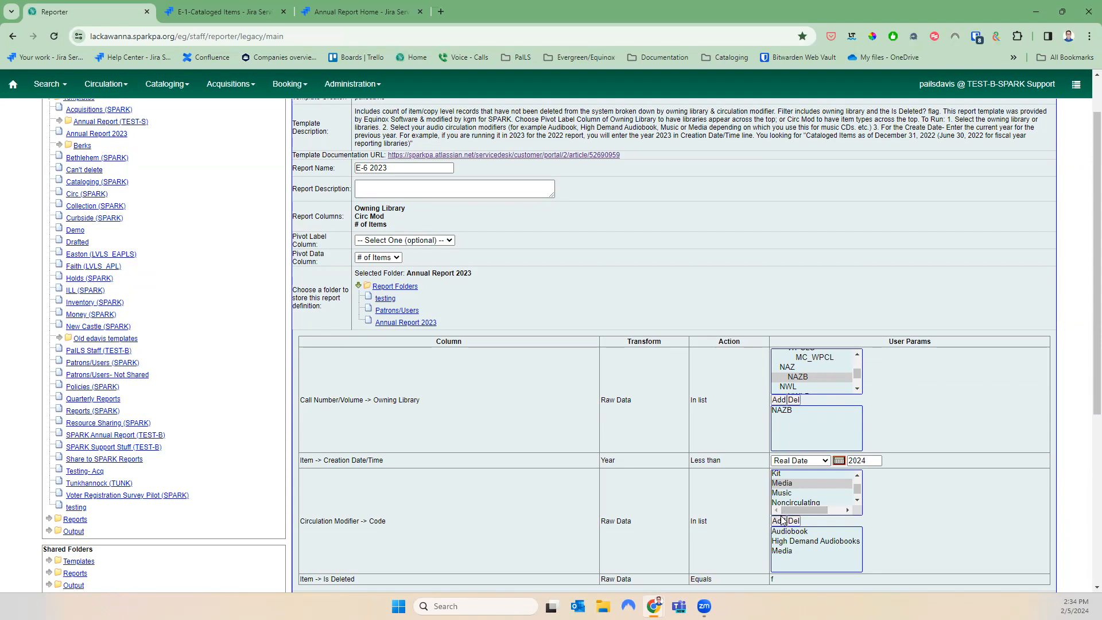
click(784, 493)
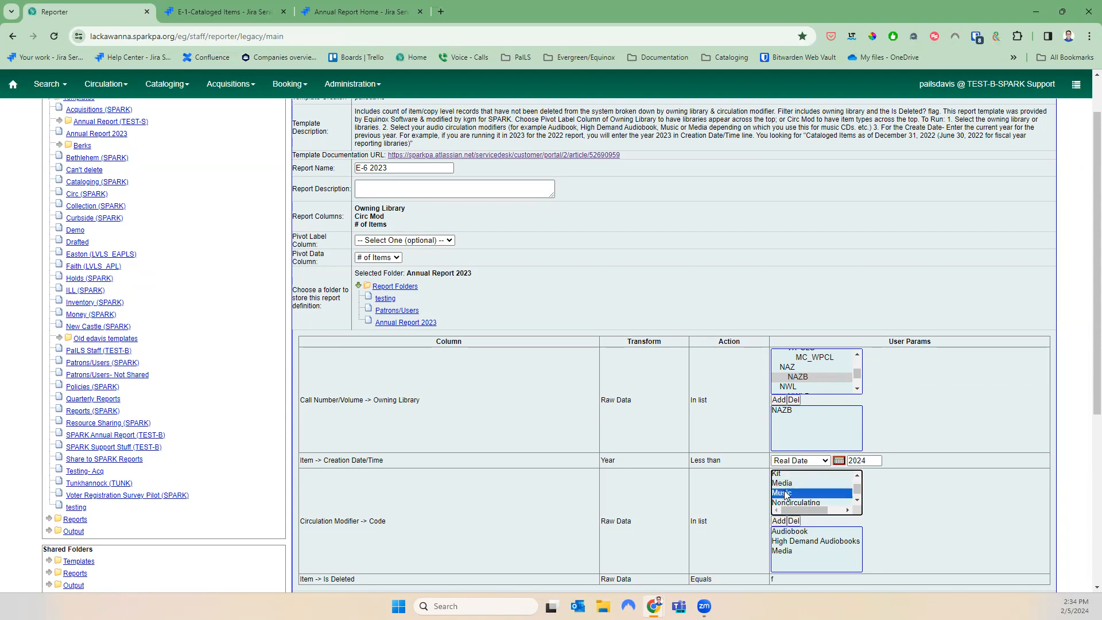
click(779, 520)
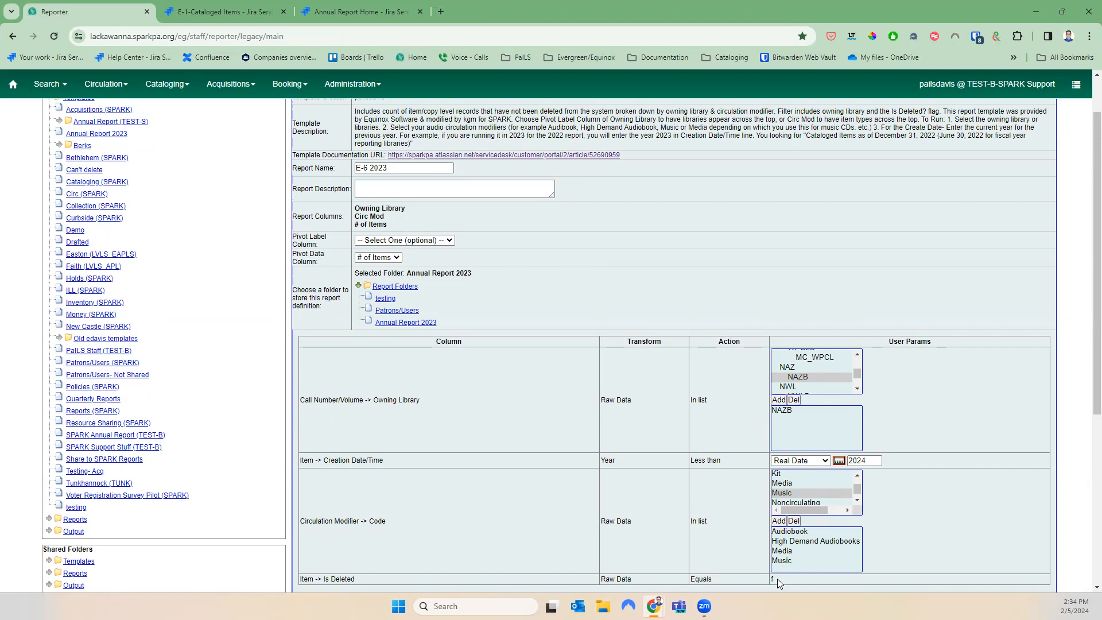
scroll(817, 482, down, 3)
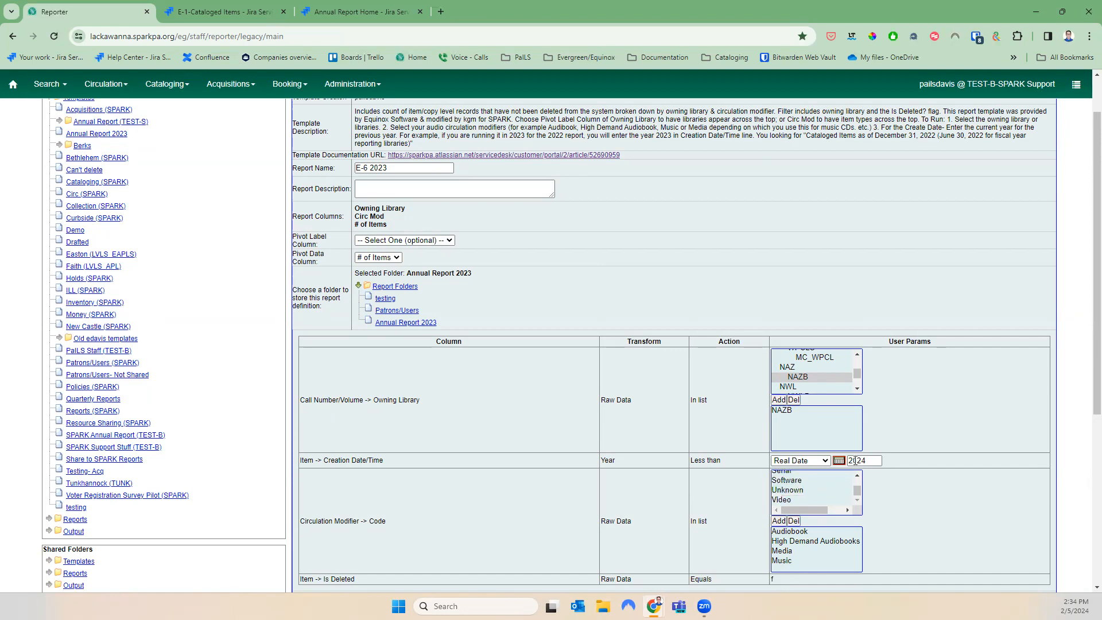
Clear the completion notification e-mail address
scroll(866, 482, down, 3)
drag(801, 407, 599, 412)
scroll(654, 498, down, 2)
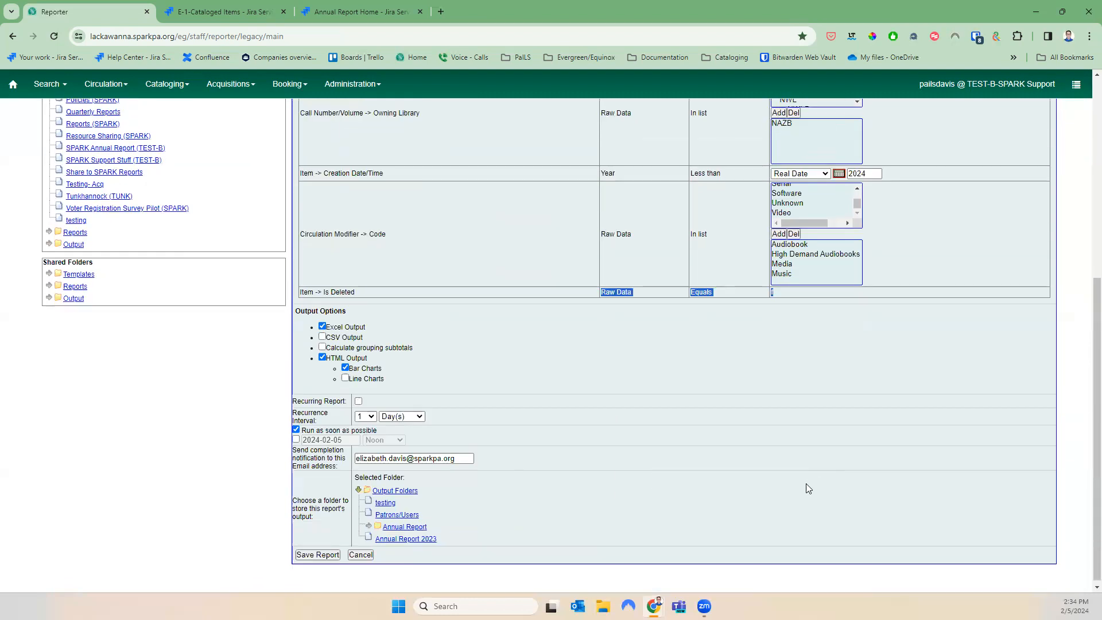
drag(466, 458, 313, 463)
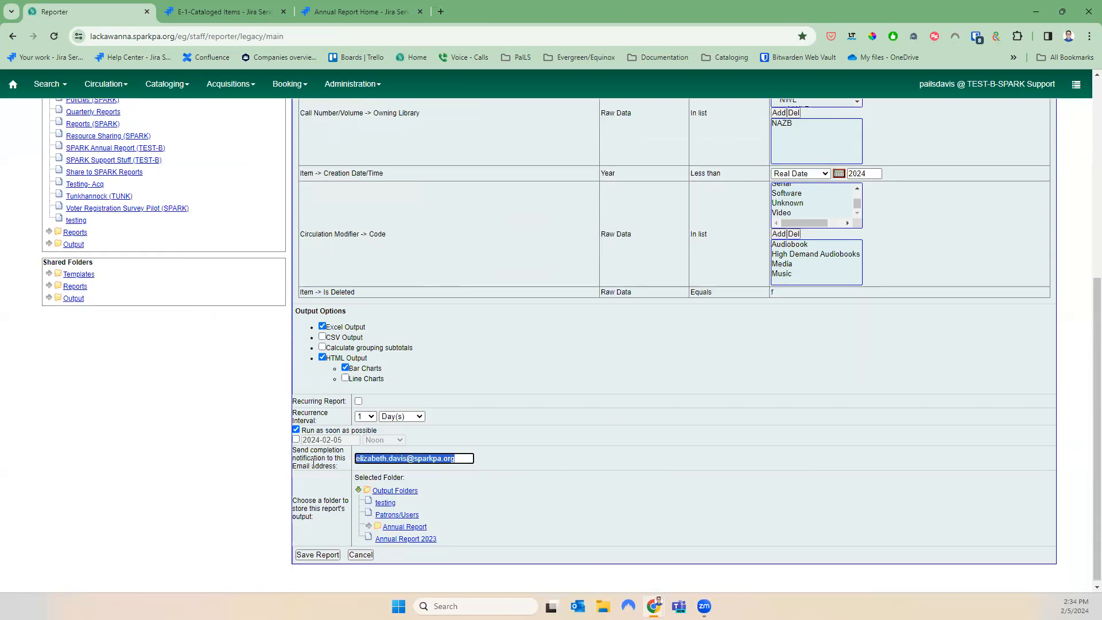
key(BackSpace)
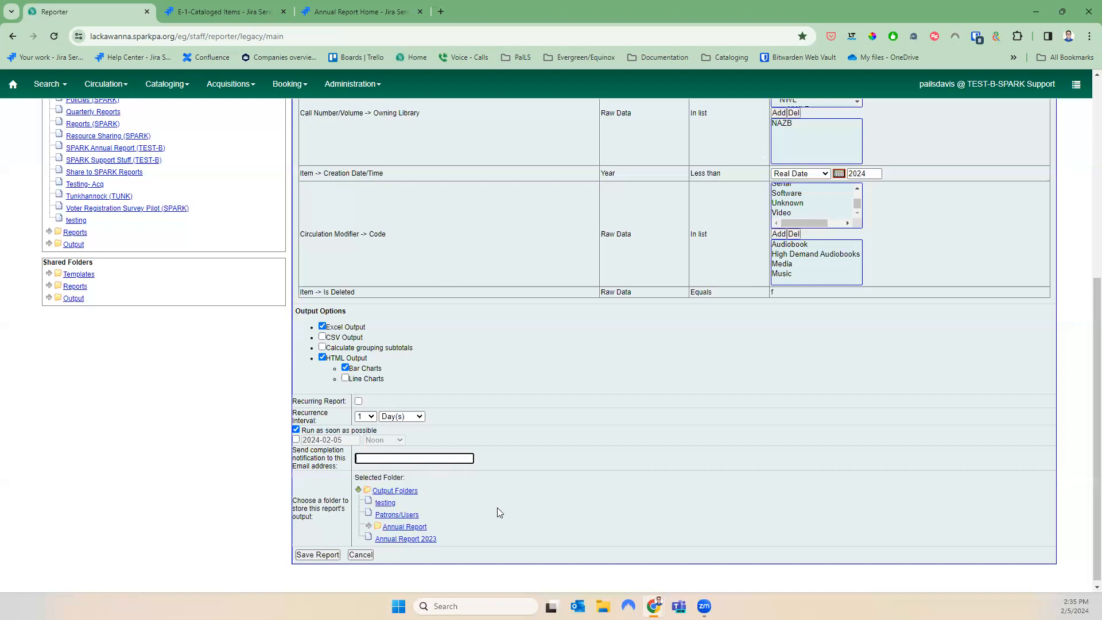
Set the output folder to Annual Report 2023 and save the E-6 2023 report
scroll(497, 508, up, 2)
scroll(499, 508, down, 2)
click(307, 557)
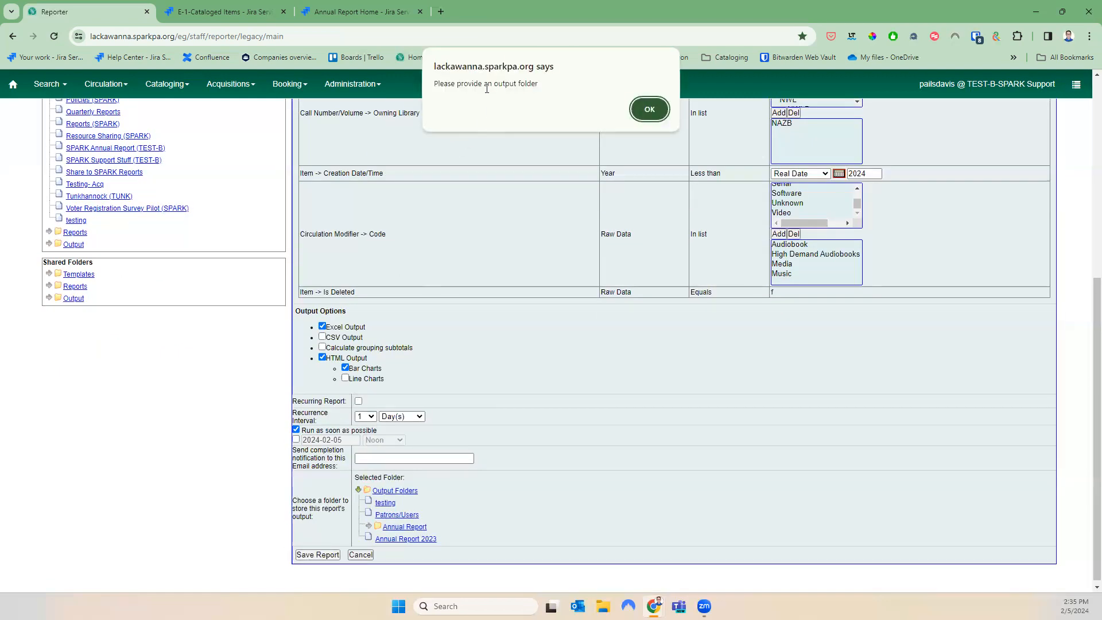
click(649, 109)
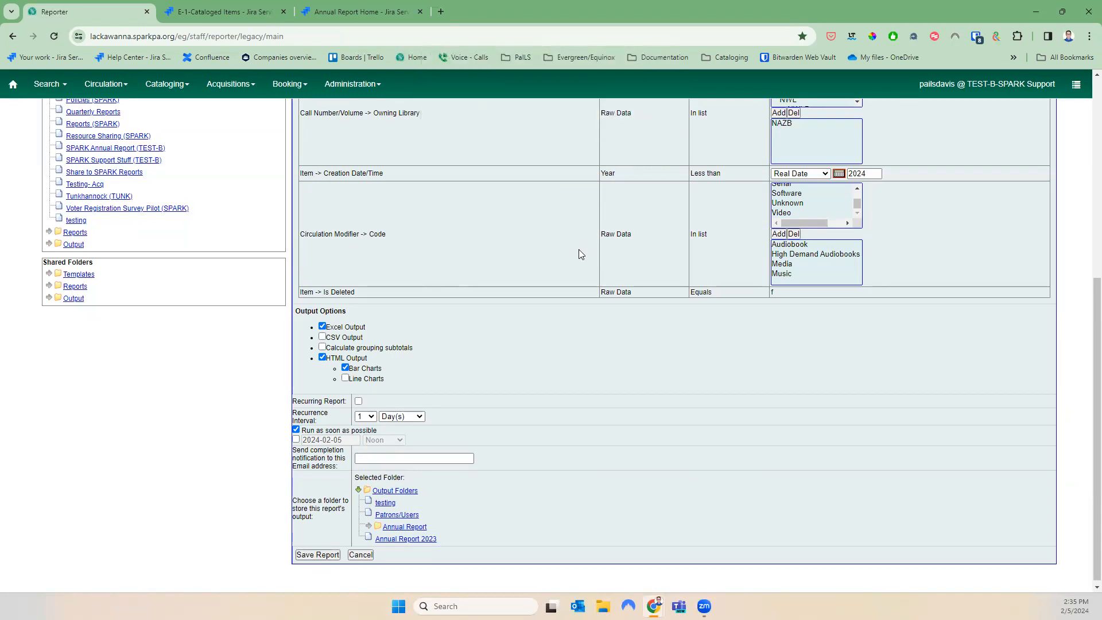
click(421, 542)
click(324, 560)
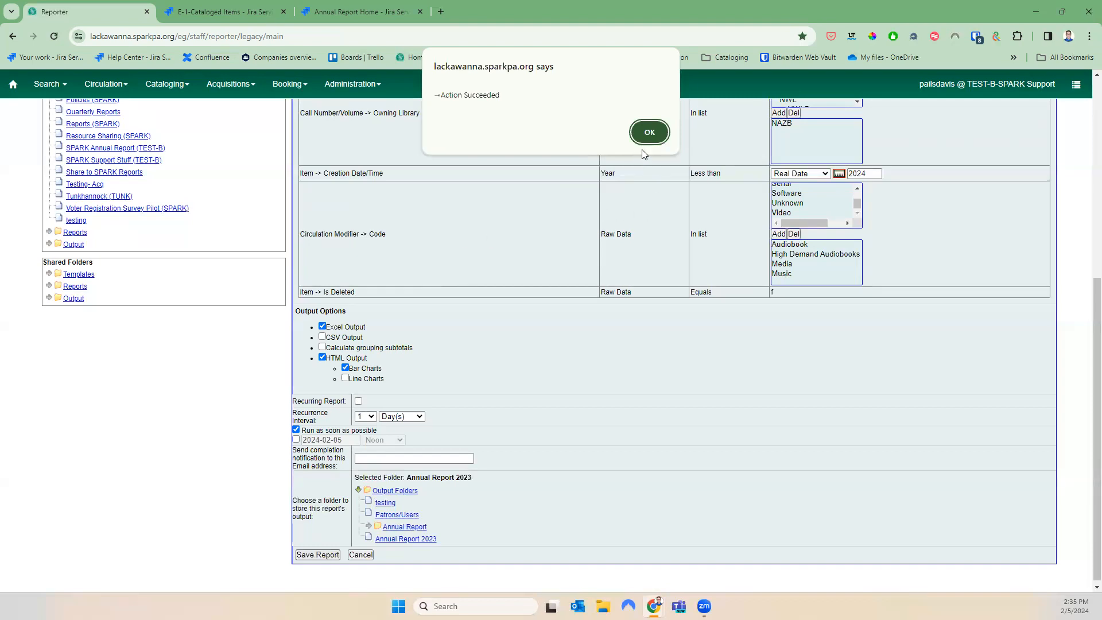
Dismiss the success notice and select E-6 2023 in the Annual Report 2023 output folder
click(647, 130)
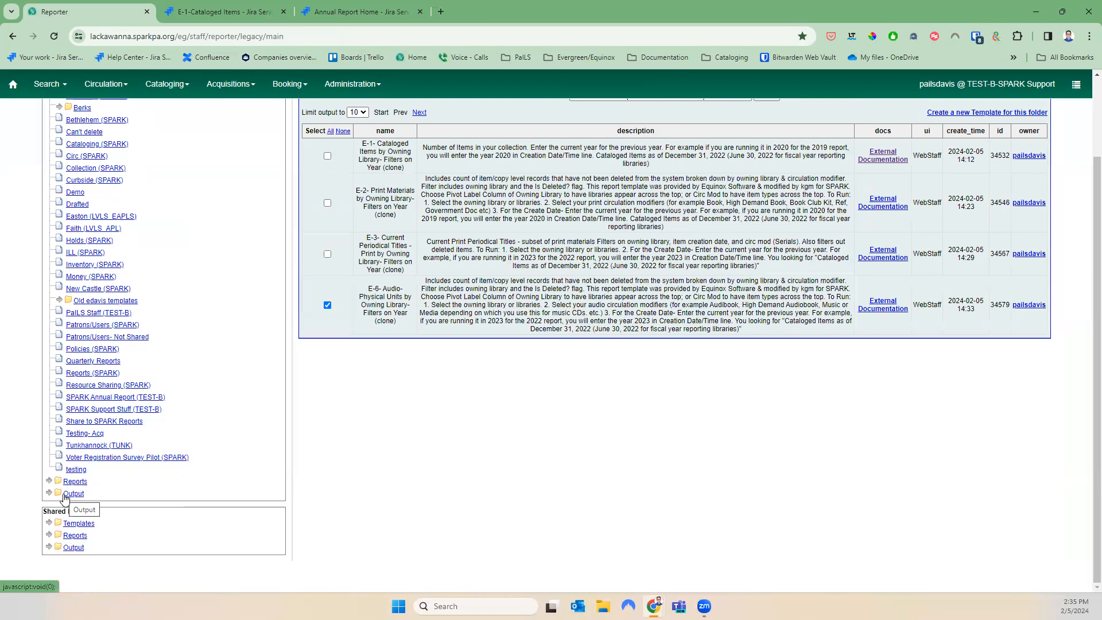
click(49, 493)
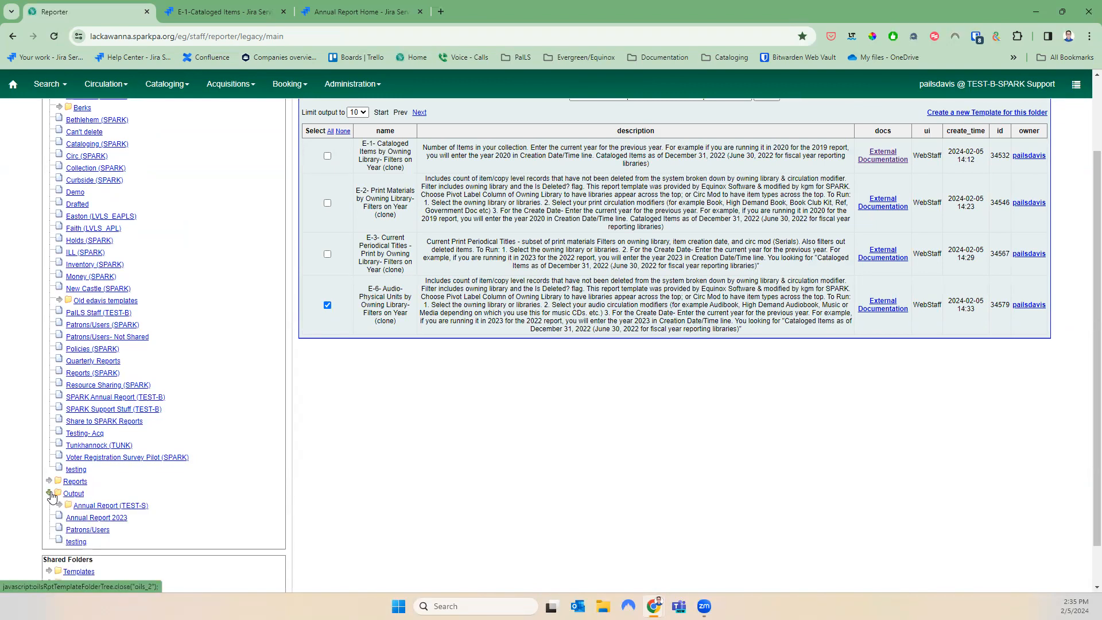
click(85, 517)
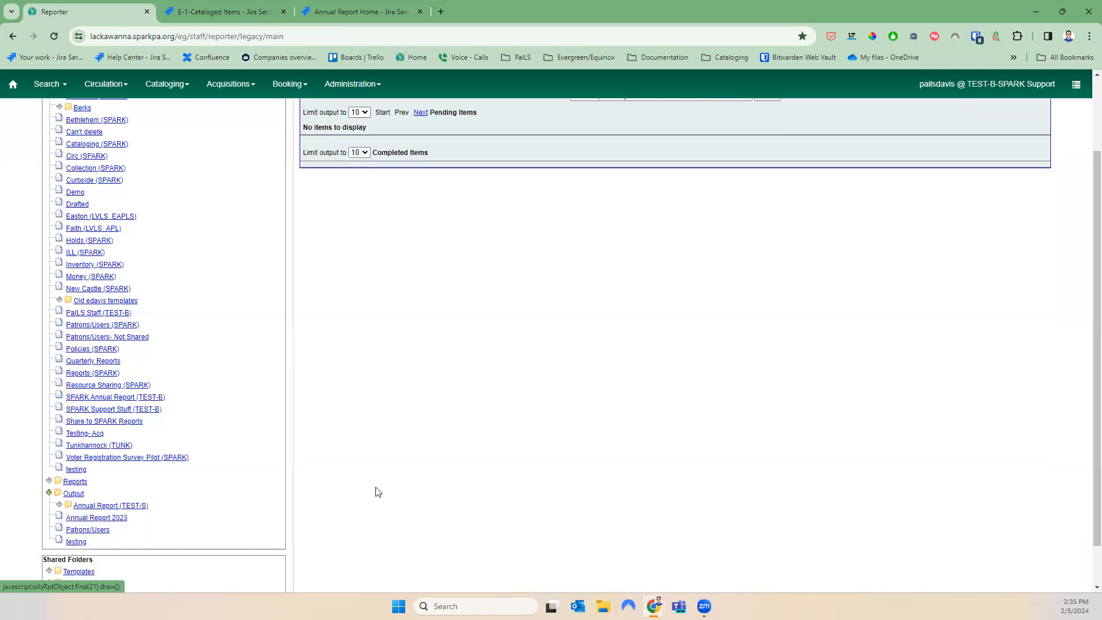
scroll(569, 374, up, 2)
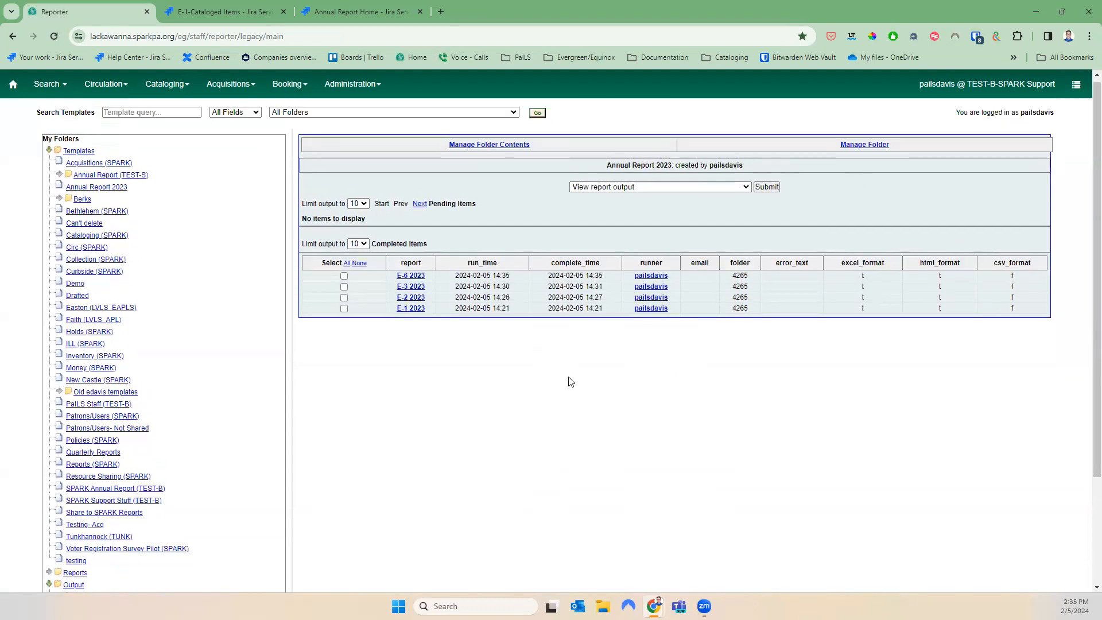
click(343, 280)
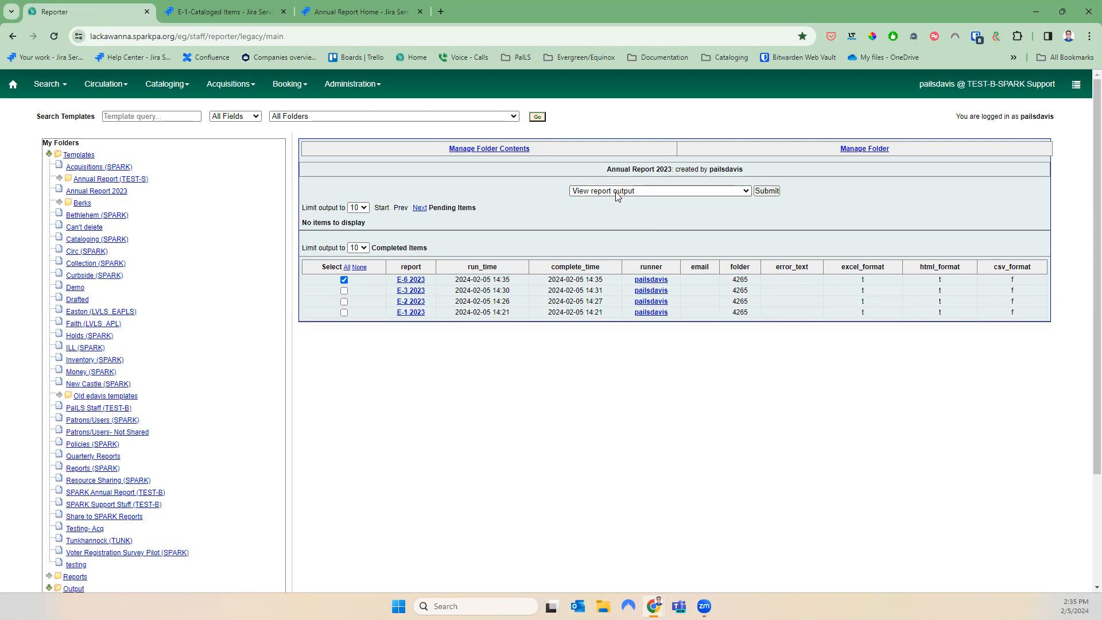
click(769, 192)
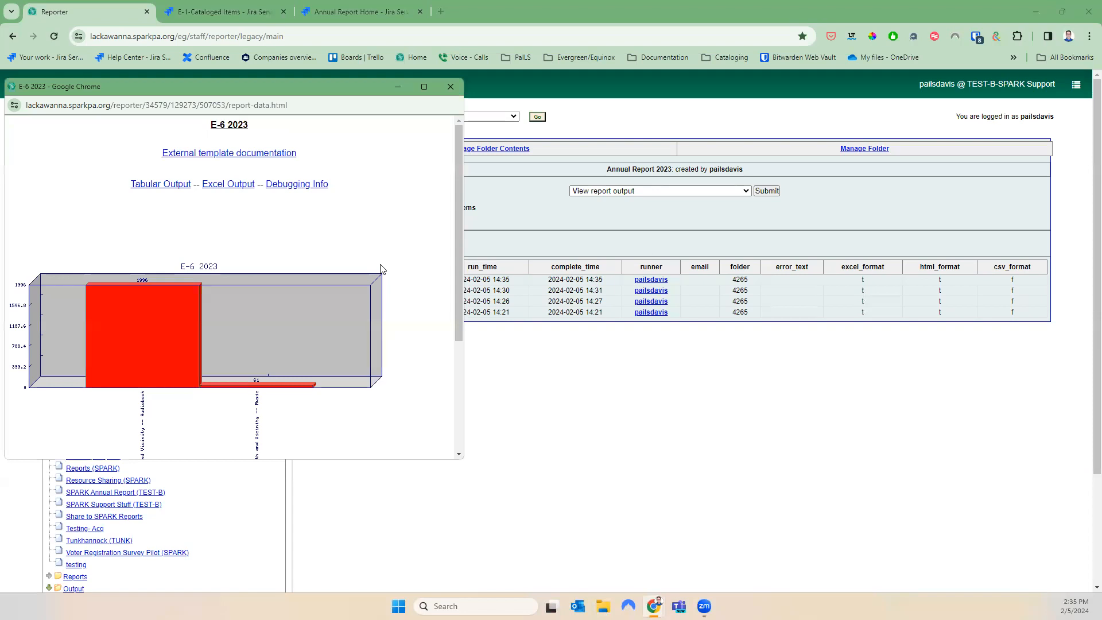
scroll(237, 373, down, 3)
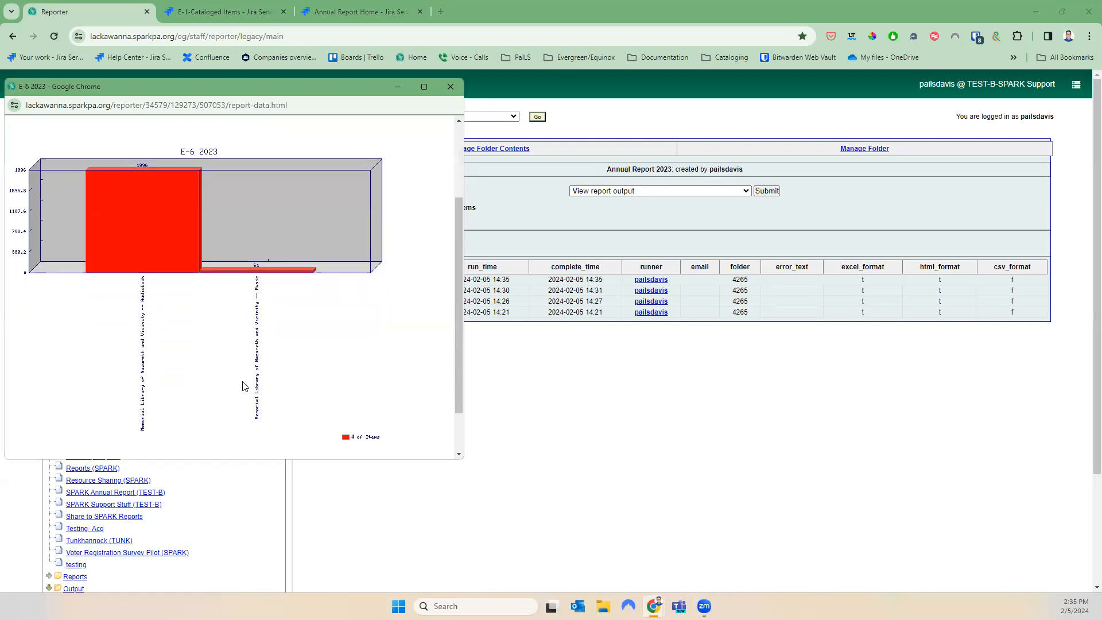
scroll(242, 385, up, 3)
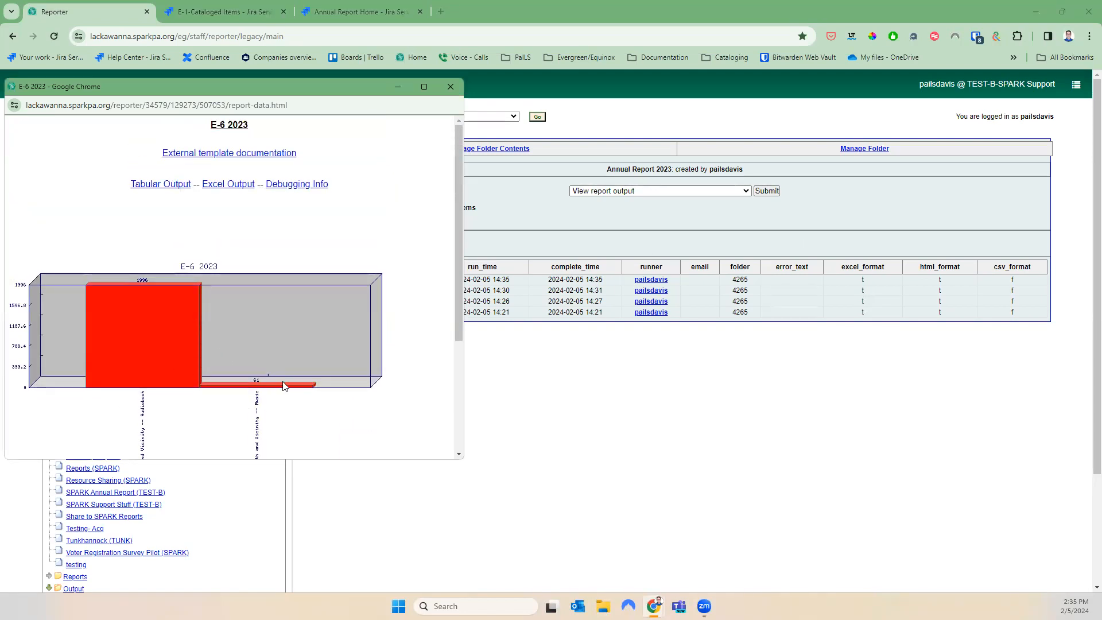
click(185, 184)
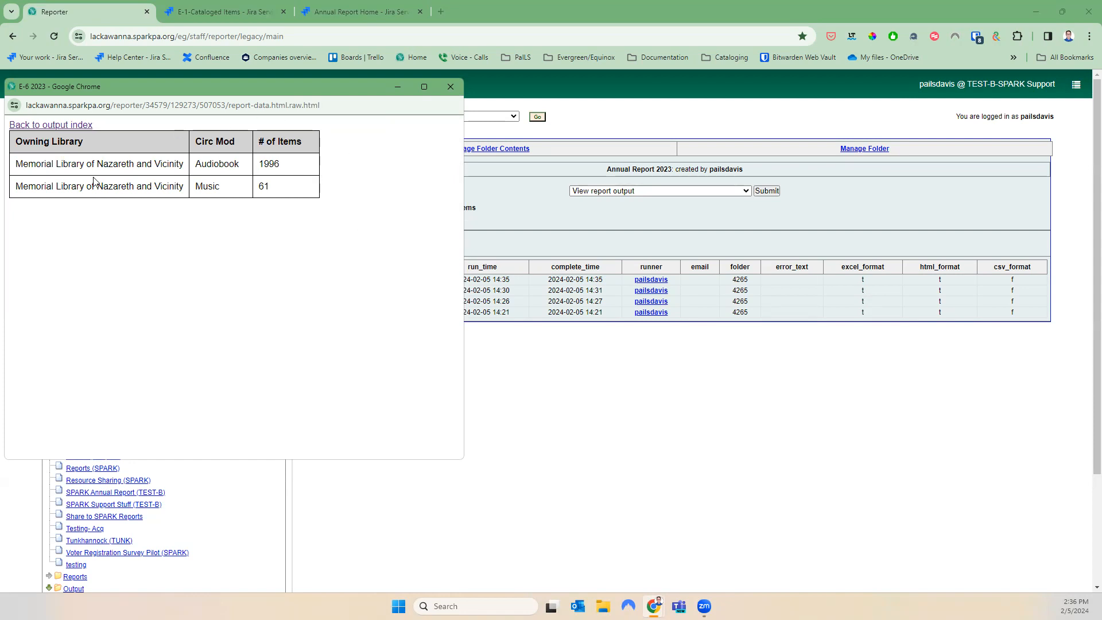
click(68, 125)
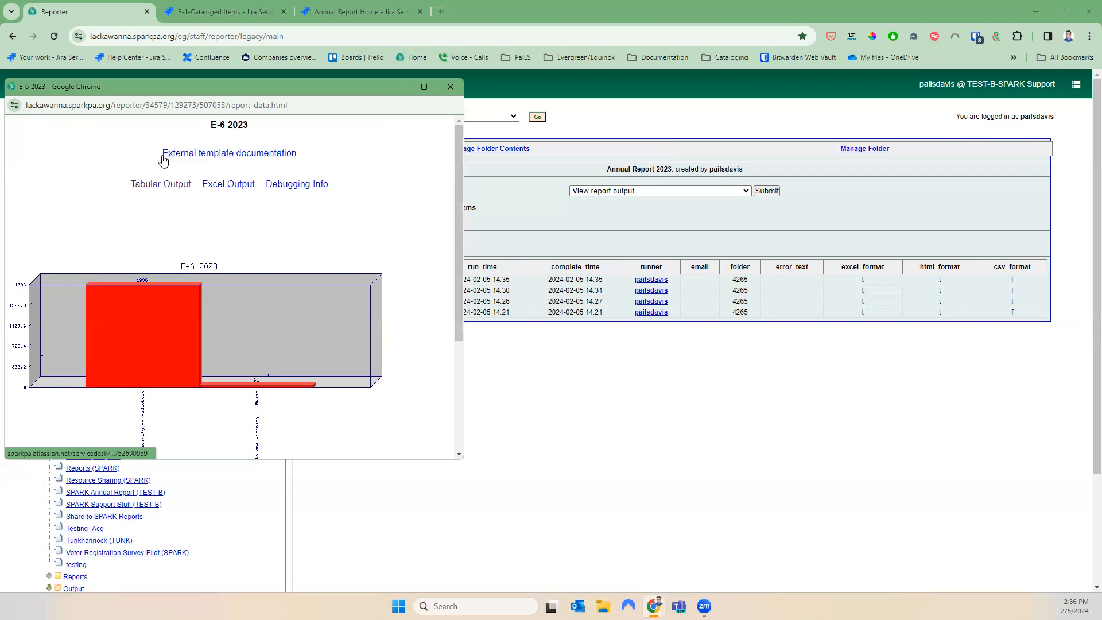
click(450, 87)
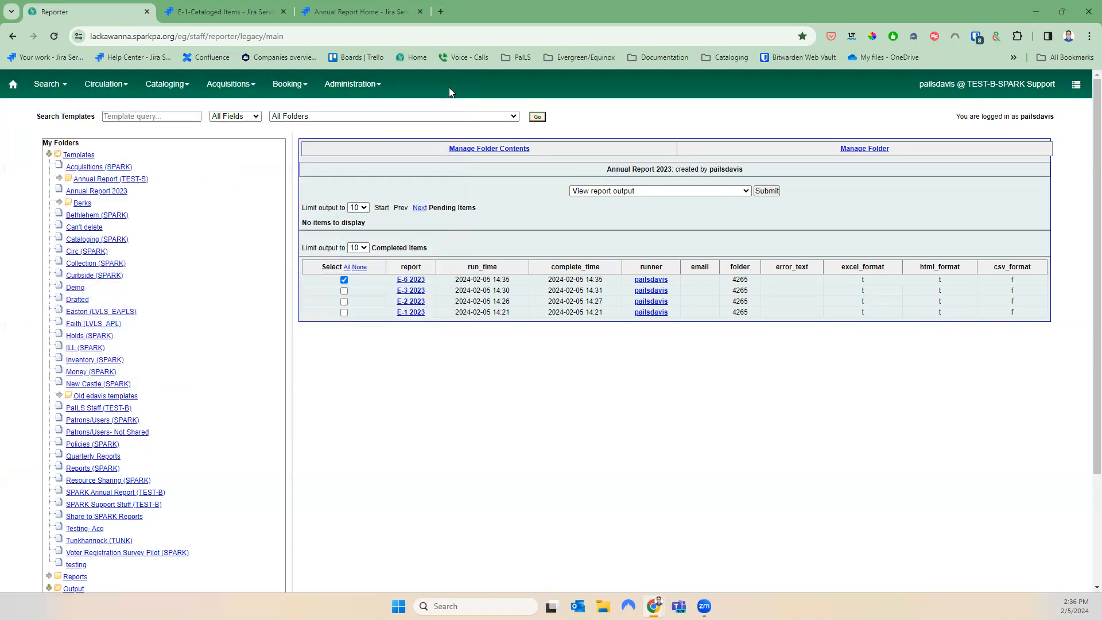
Open E-7- Video- Physical Units (SPARK) templates under Shared annualreport > 2023 with Documentation (SPARK)
scroll(207, 471, down, 3)
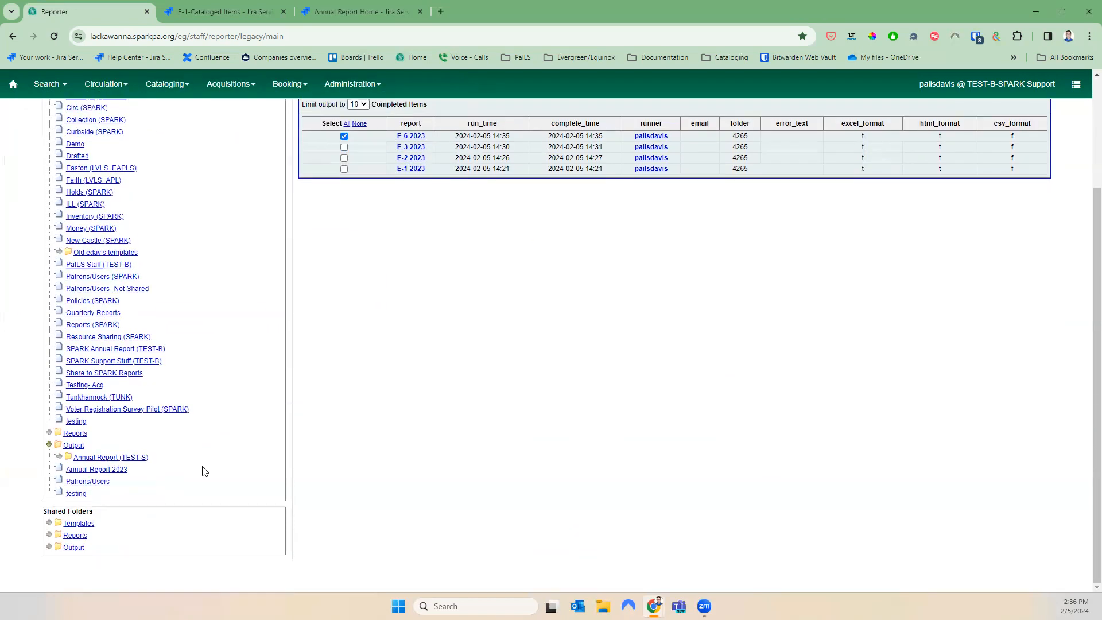
scroll(141, 497, up, 3)
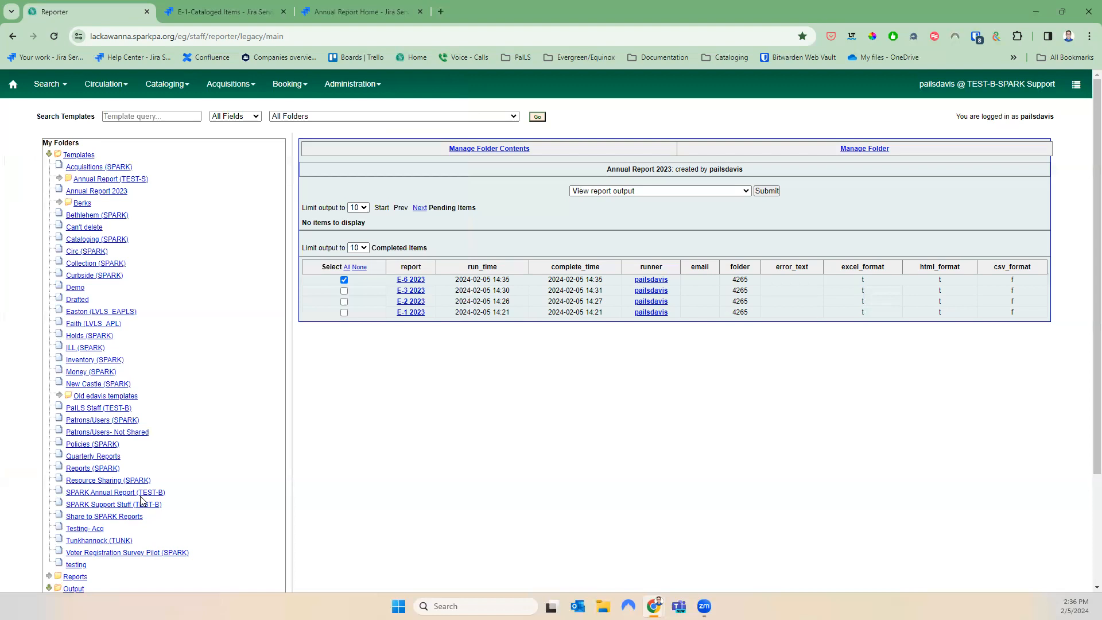
scroll(142, 502, down, 3)
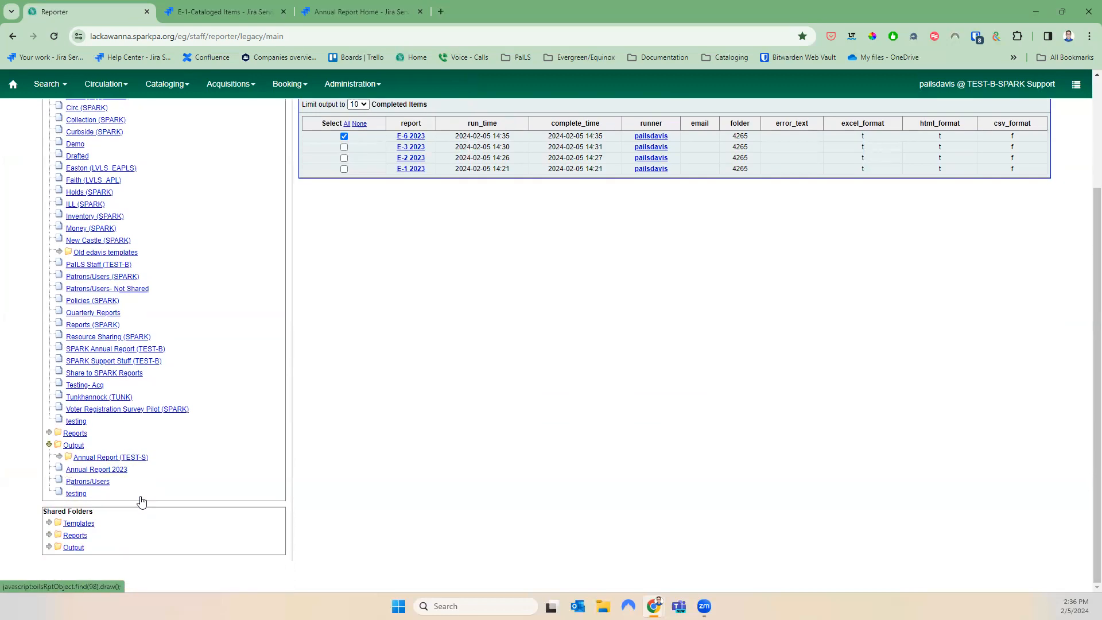
click(49, 525)
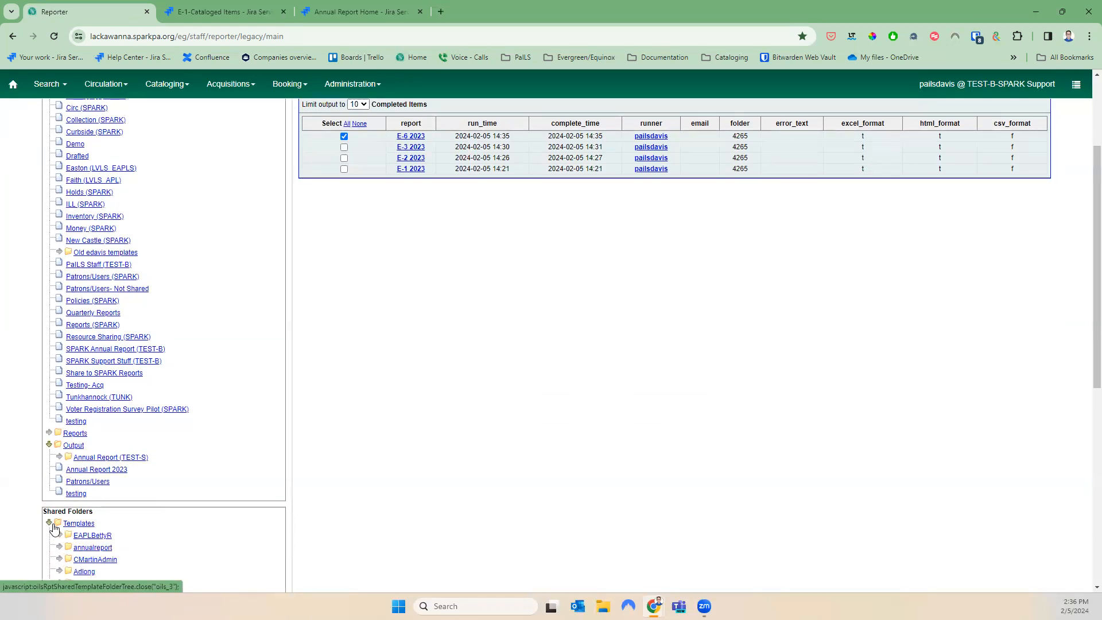
scroll(81, 545, down, 3)
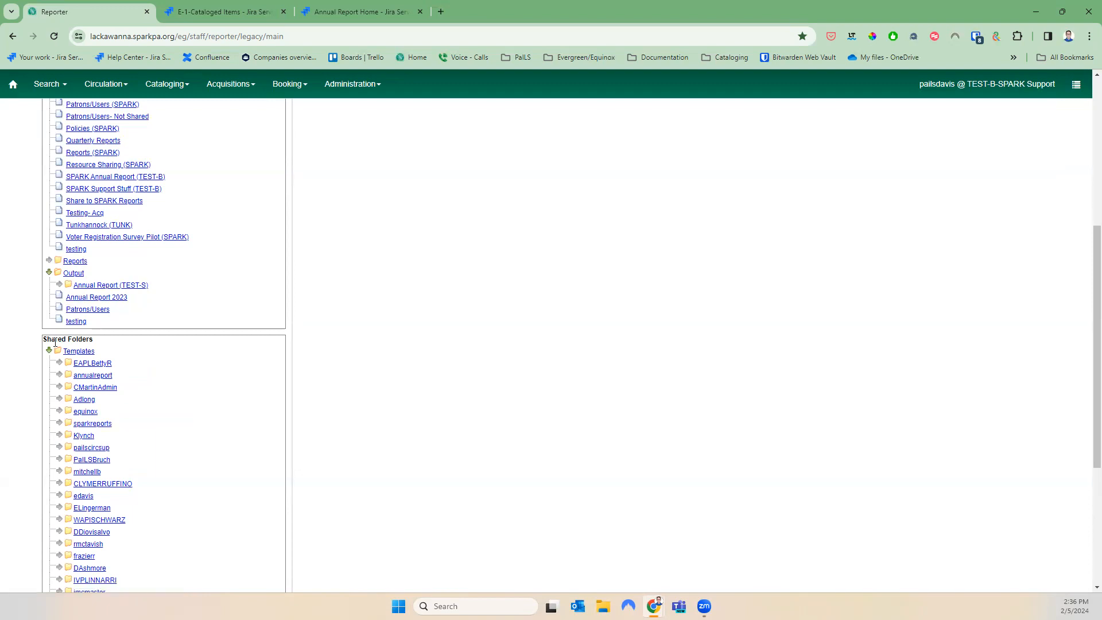
click(59, 376)
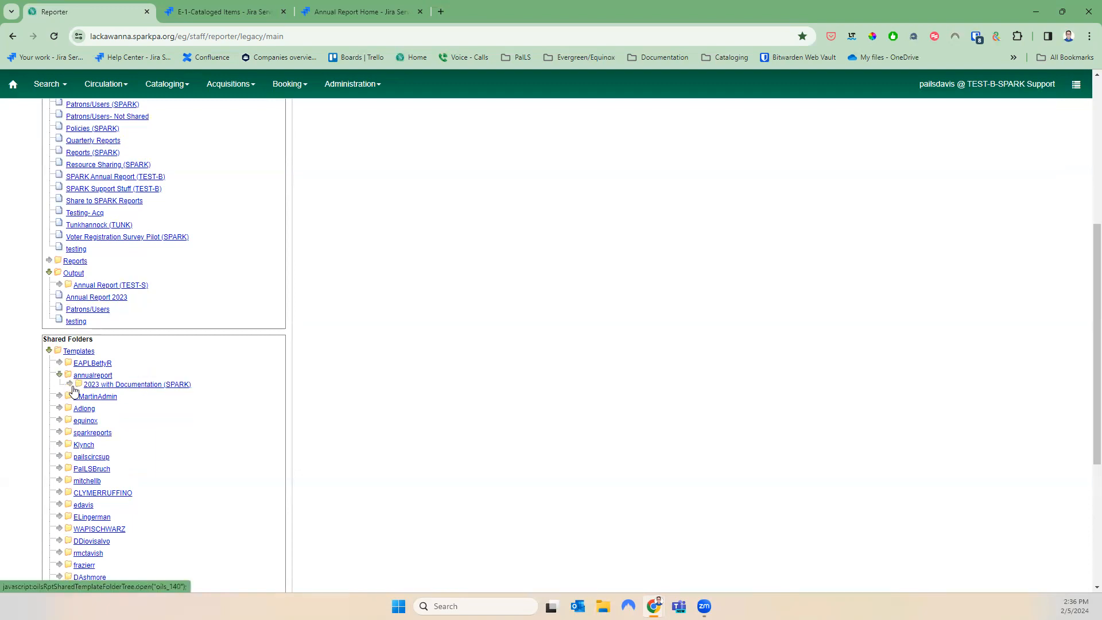
click(70, 386)
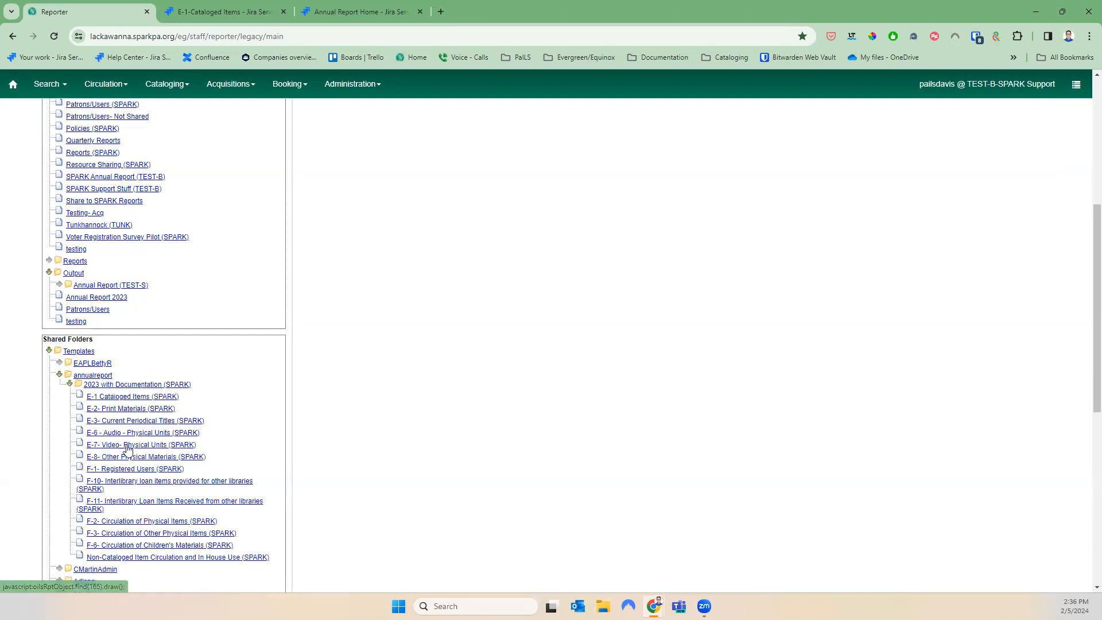
click(171, 447)
scroll(333, 450, up, 5)
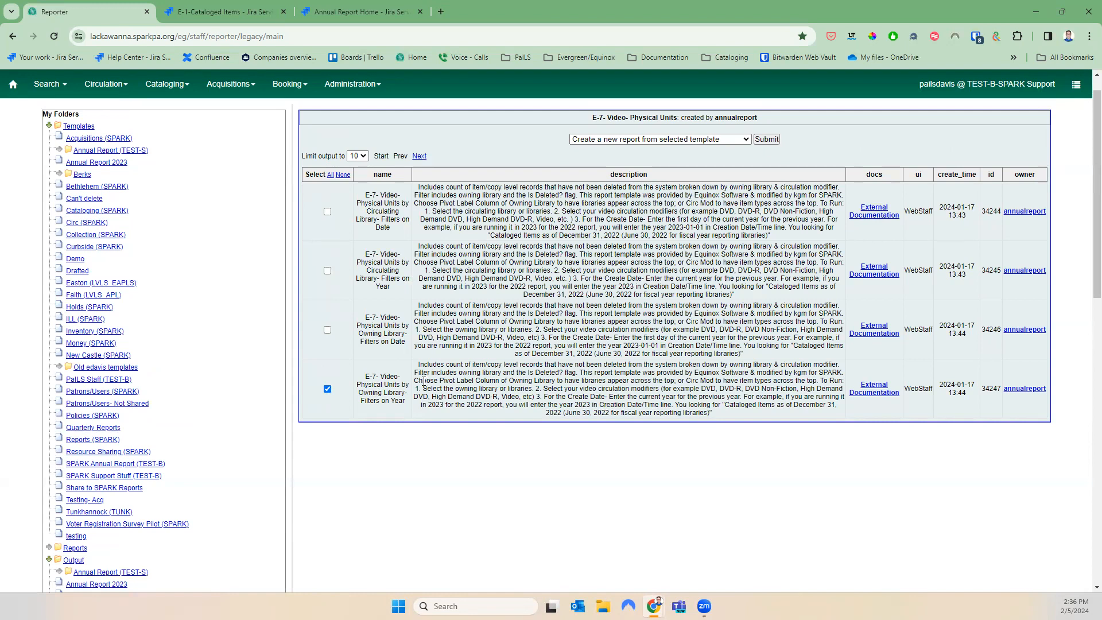
Clone the E-7 Video Owning Library – Filters on Year template and save the copy
drag(373, 393, 417, 414)
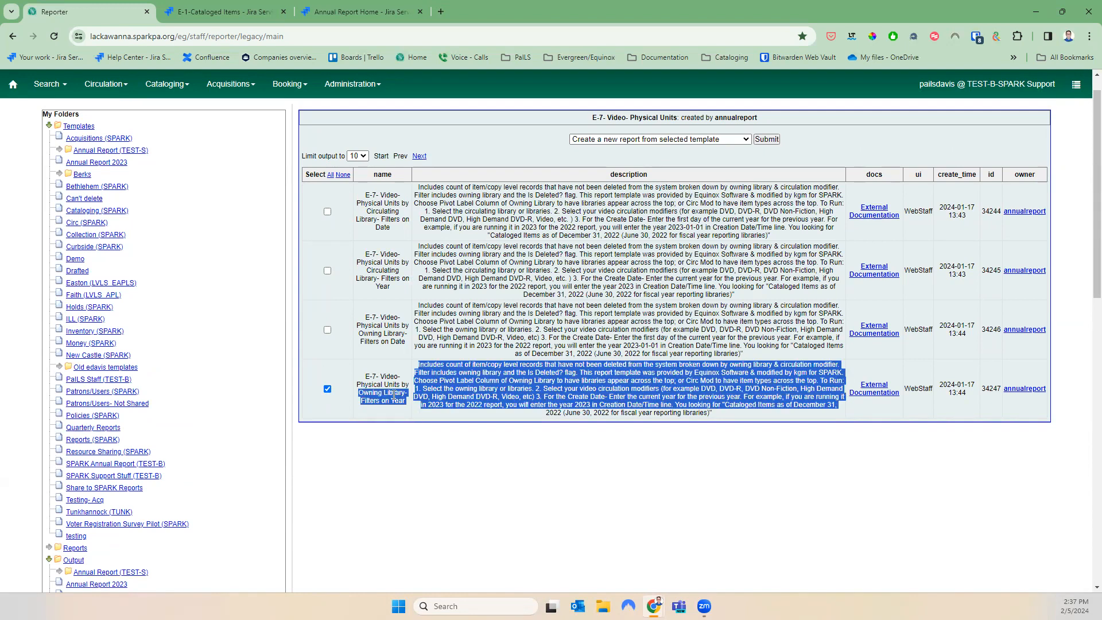
click(394, 395)
click(633, 139)
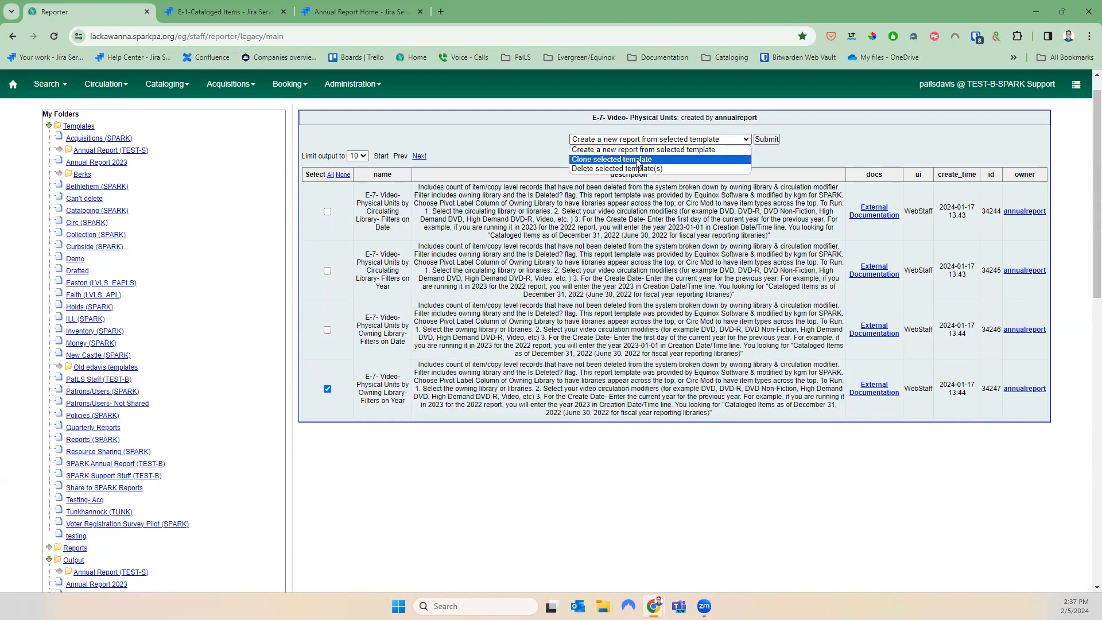
click(637, 160)
click(767, 139)
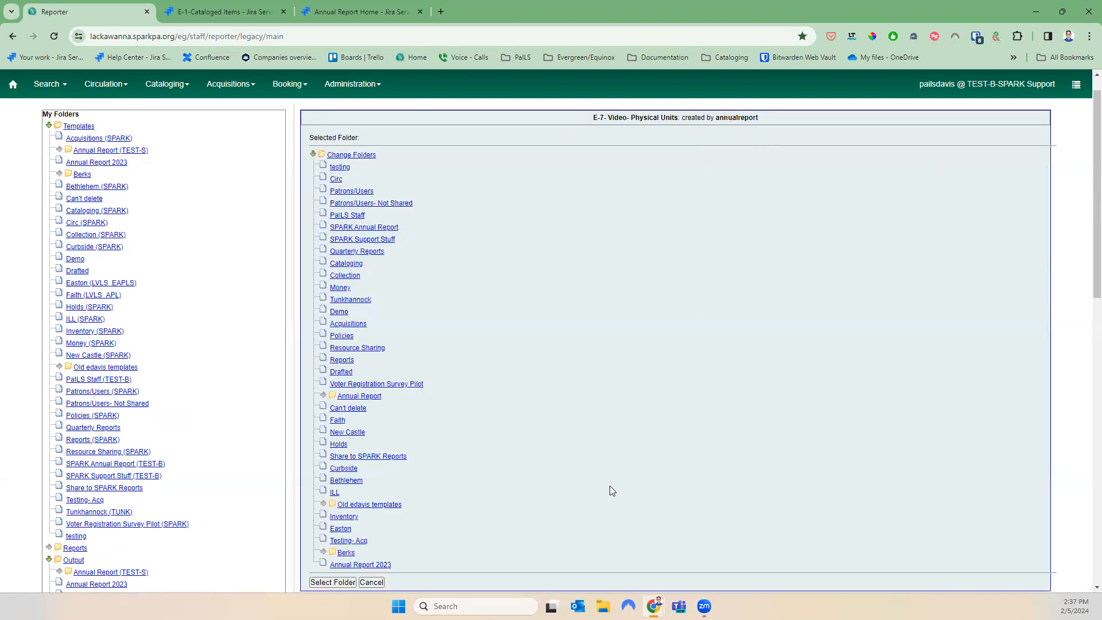
scroll(610, 488, down, 5)
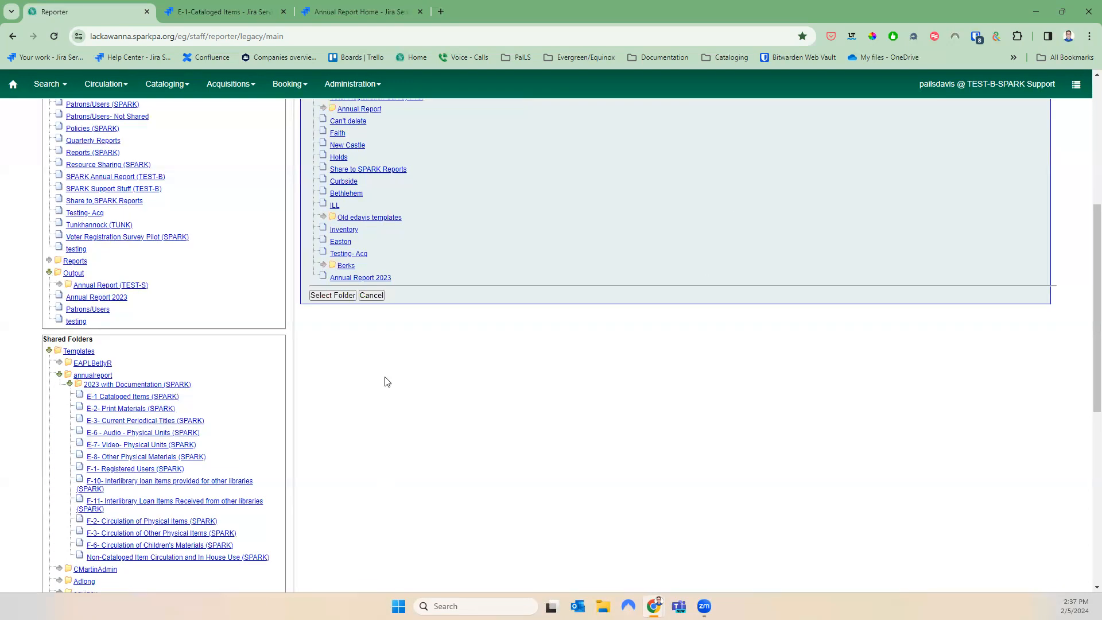
click(334, 296)
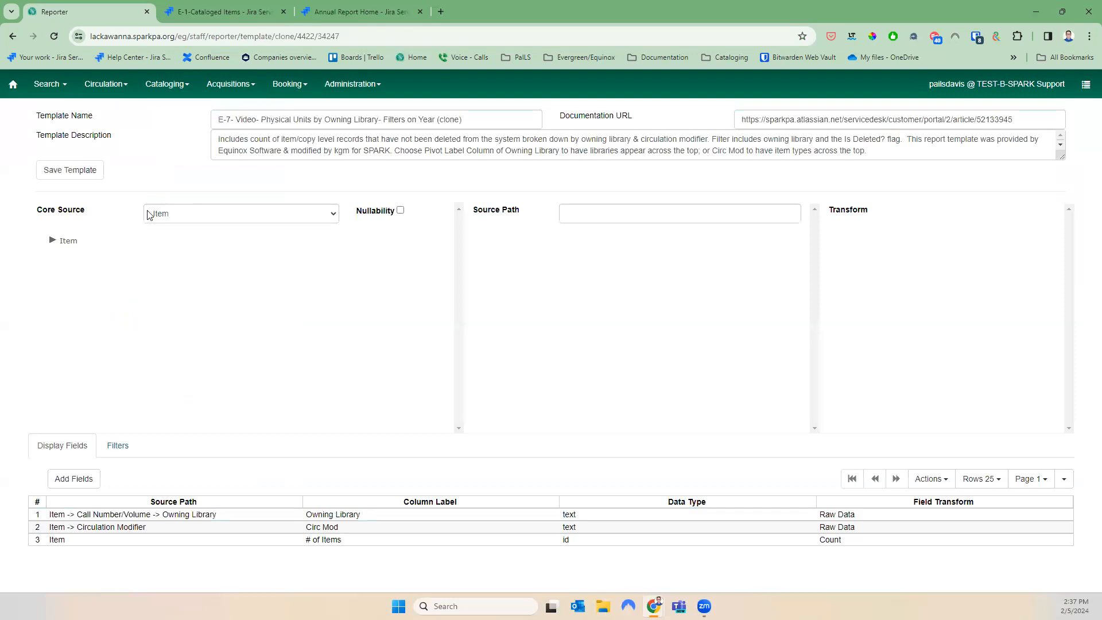
click(45, 172)
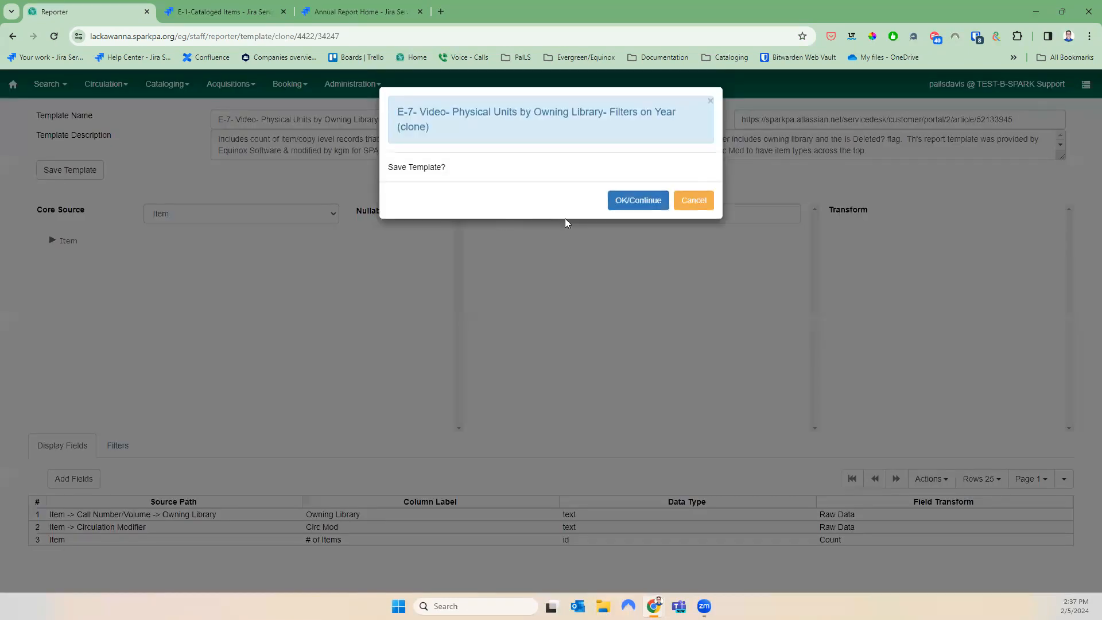
click(629, 197)
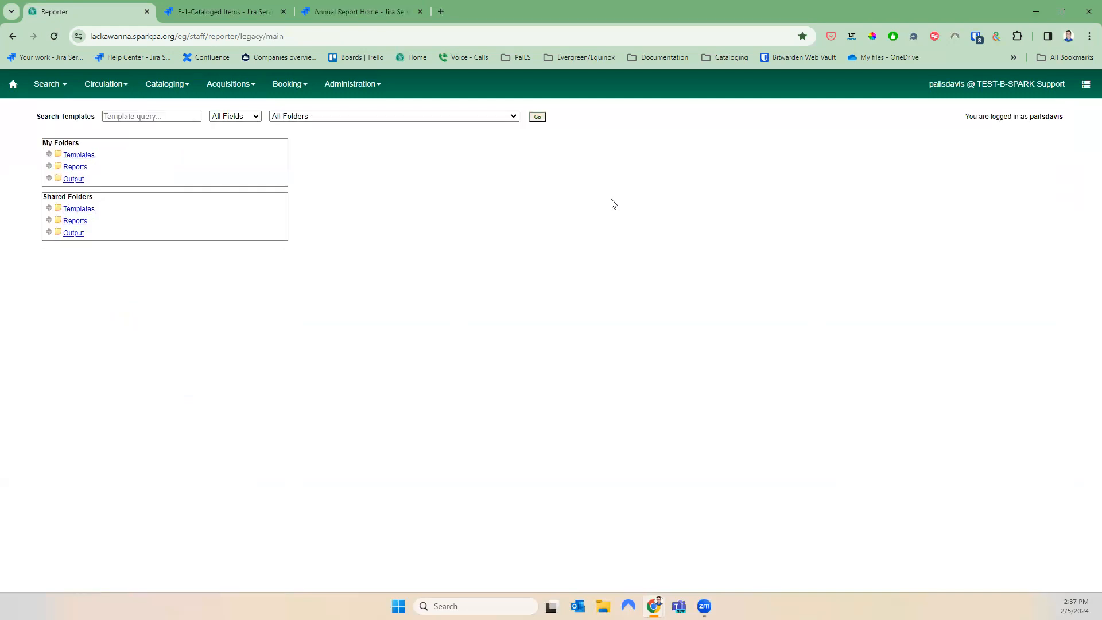
Start report E-7 2023 from the cloned E-7 template, stored in Annual Report 2023
click(49, 155)
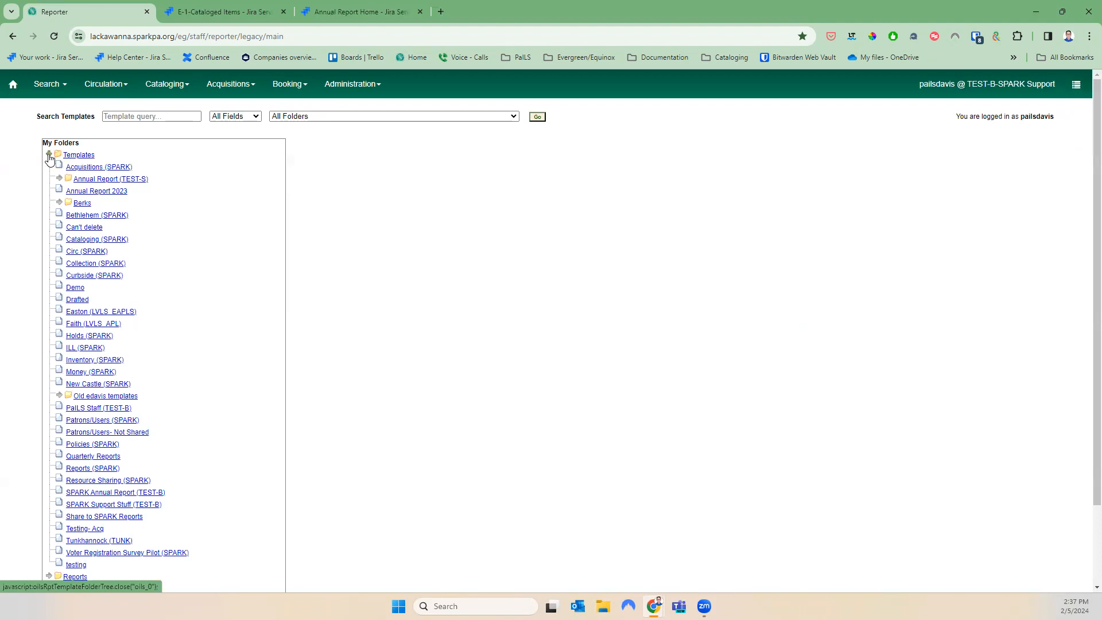
click(97, 191)
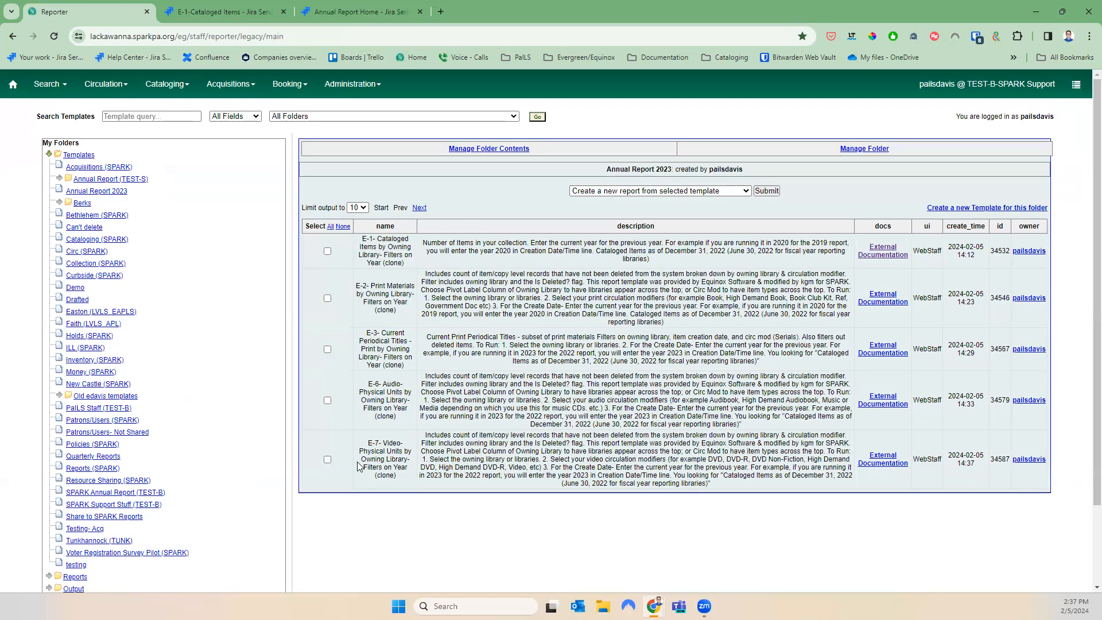
click(327, 460)
click(766, 191)
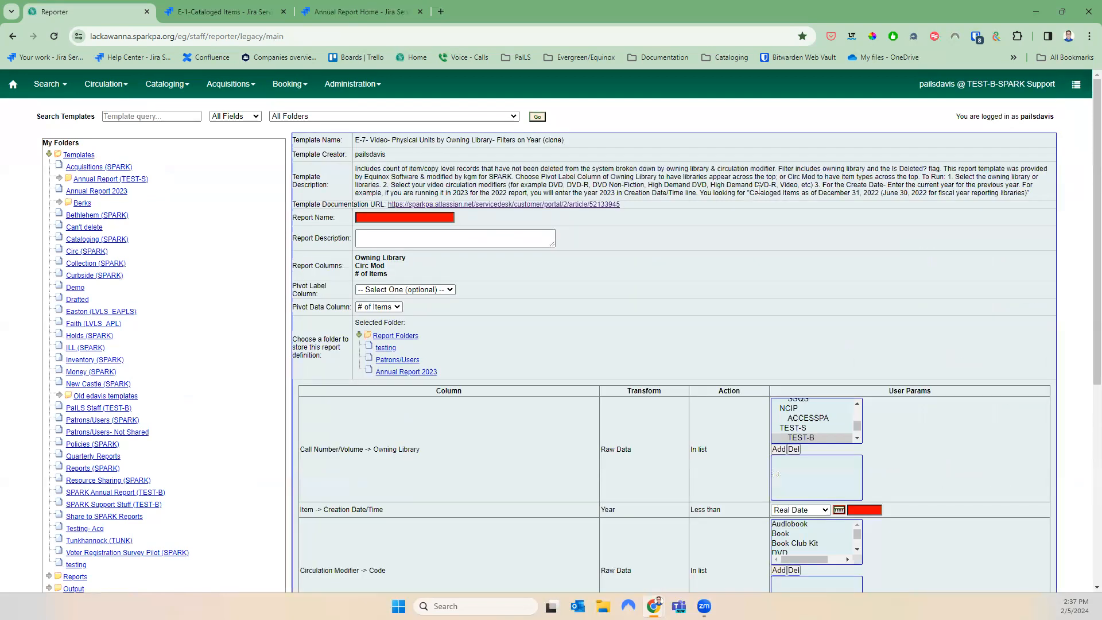
click(381, 218)
text(E-7 2023)
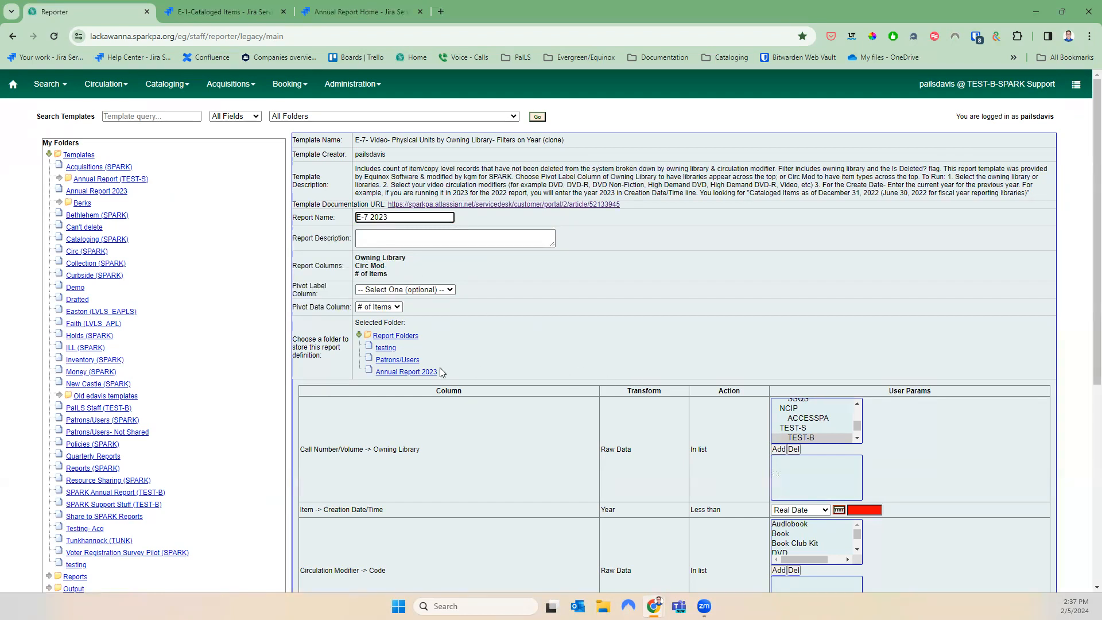
click(405, 372)
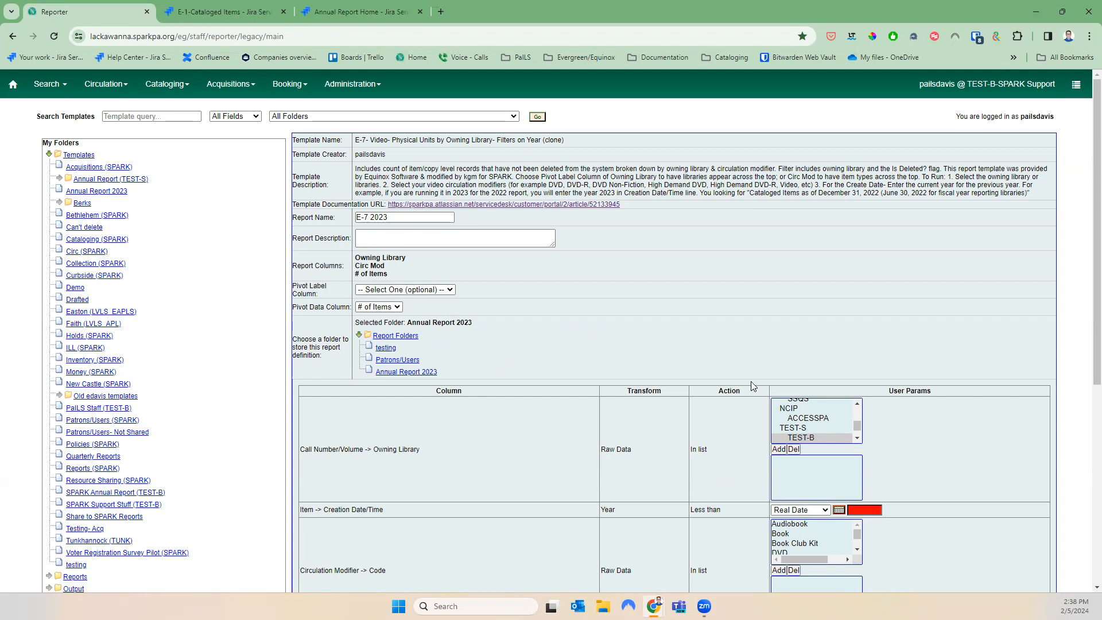
Add owning libraries MC_HUG through MC_SMF to the report filter
scroll(825, 435, up, 5)
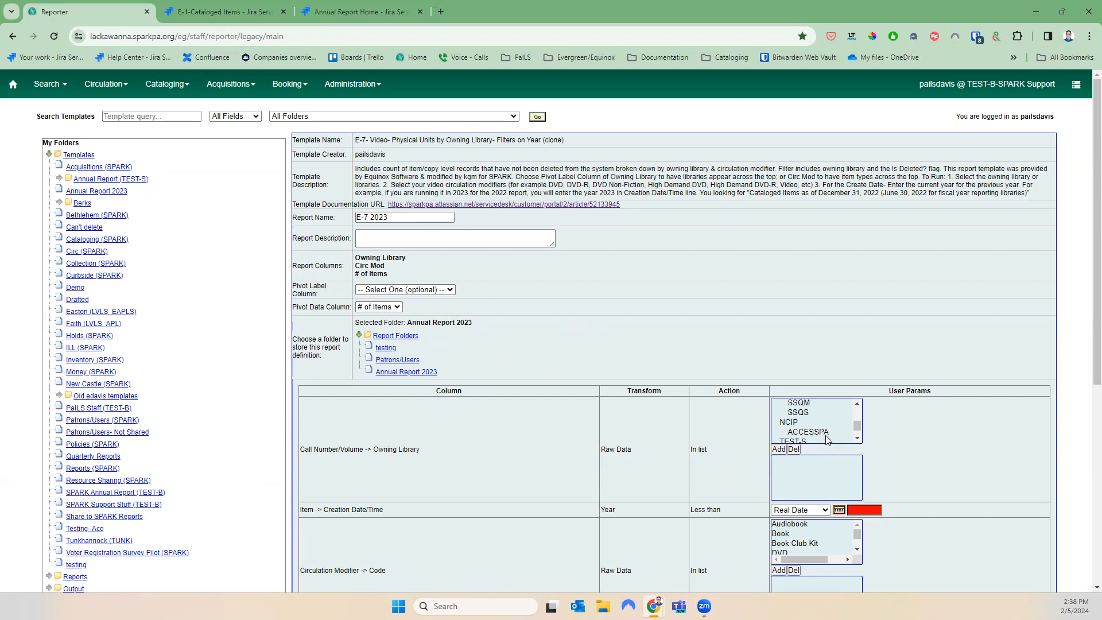
scroll(826, 439, up, 3)
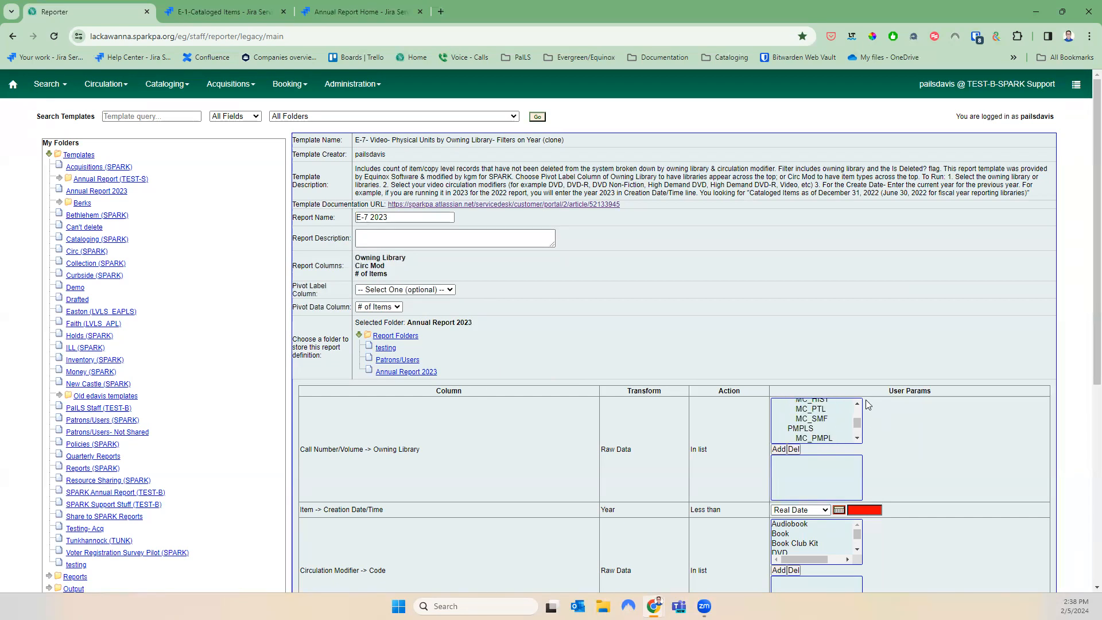
scroll(845, 429, up, 3)
click(839, 416)
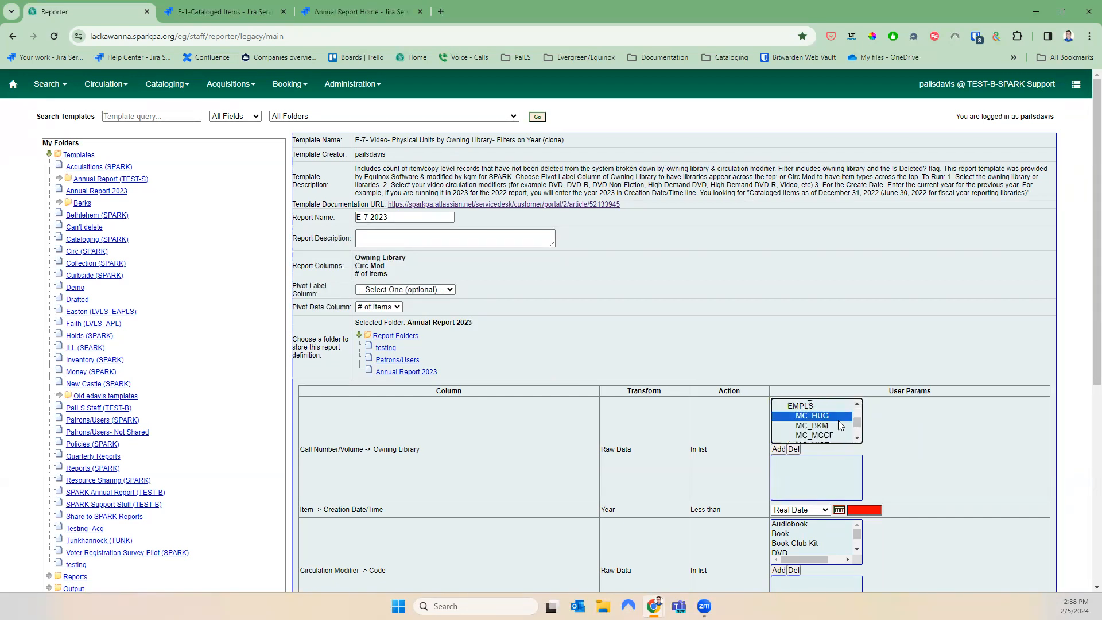
key(shift+Down)
key(shift+Down)
key(shift+Down)
key(shift+Down)
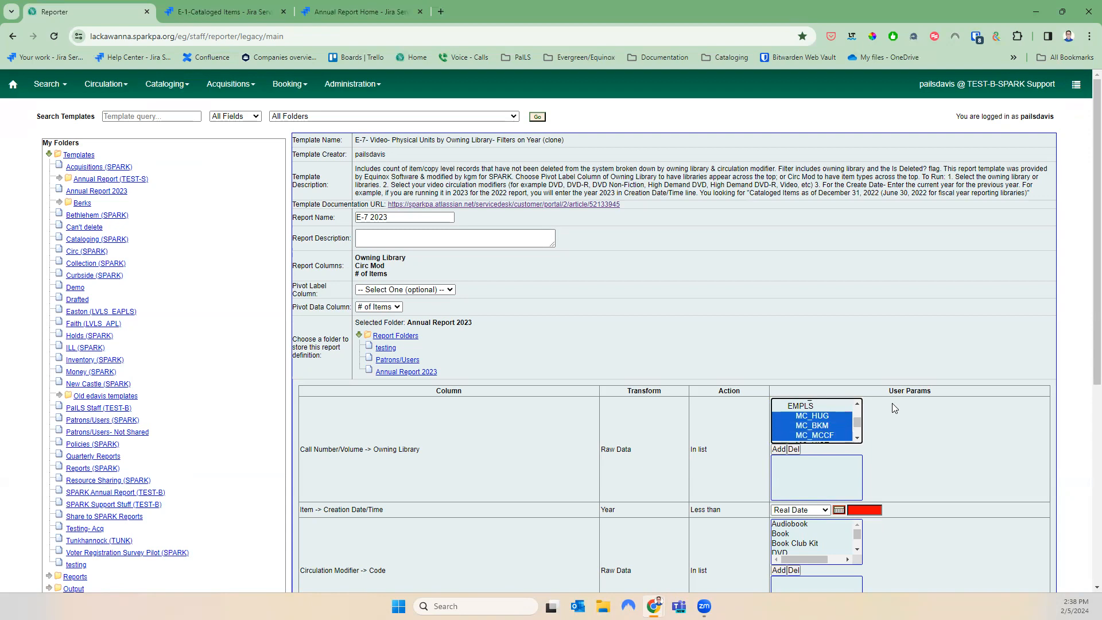
key(shift+Down)
key(shift+Down)
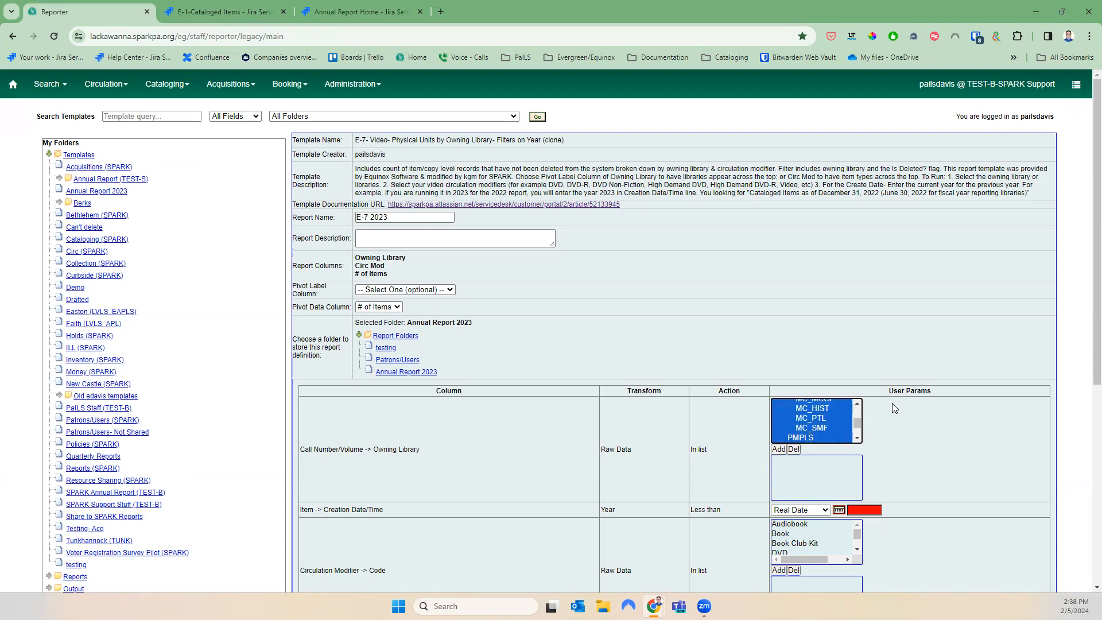
key(shift+Up)
click(778, 448)
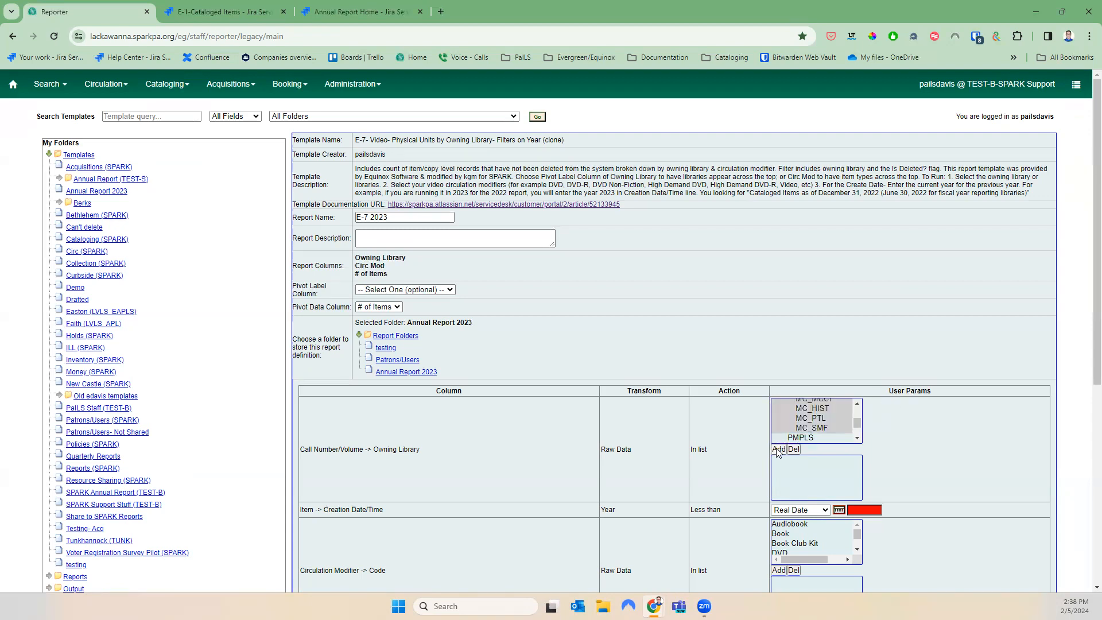
scroll(555, 412, down, 2)
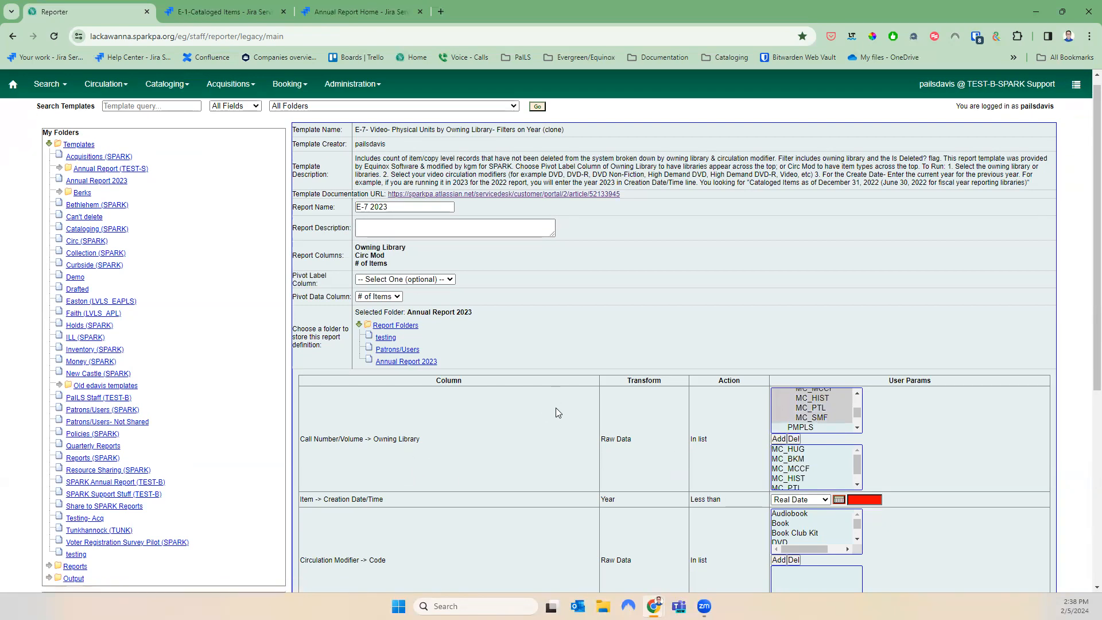
Set the Creation Date/Time year limit to 2024
click(871, 395)
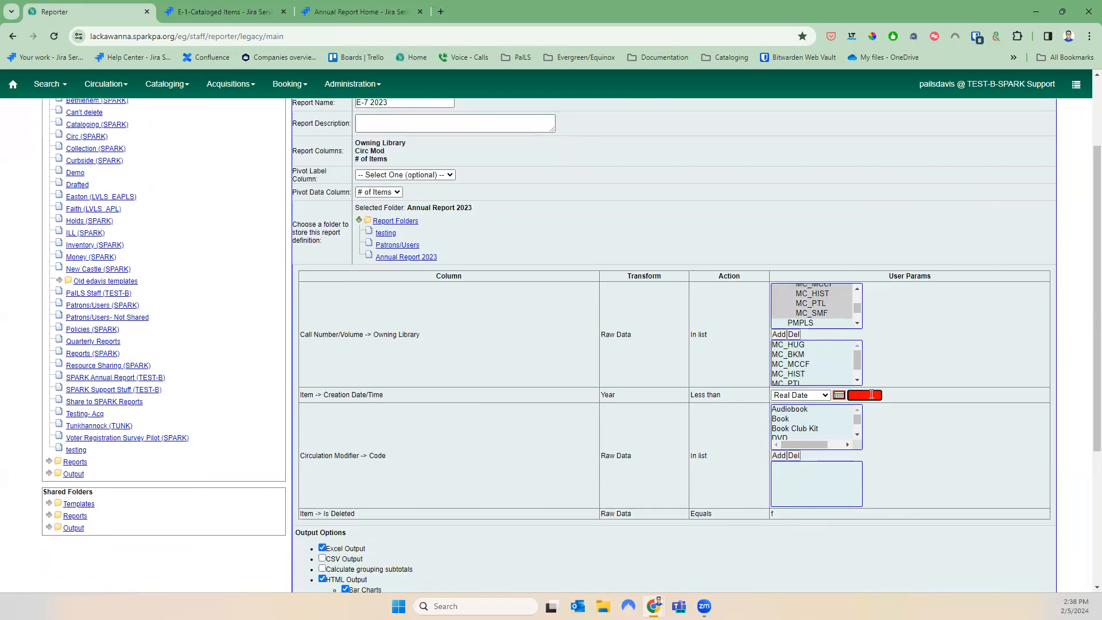
text(2024)
scroll(912, 392, up, 2)
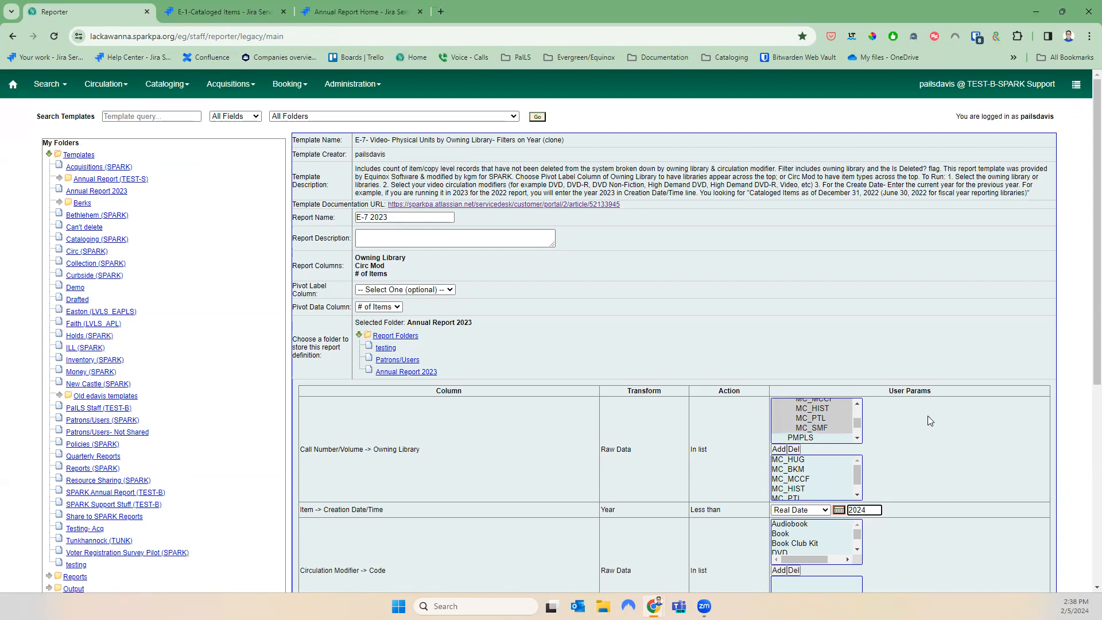
click(856, 549)
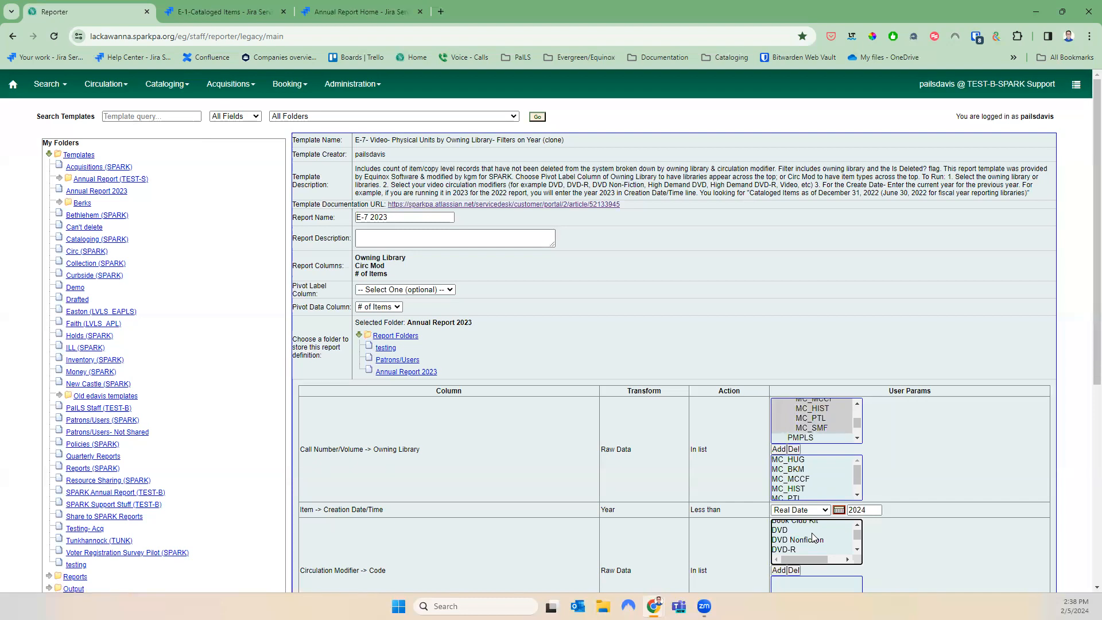
Add the DVD, DVD Nonfiction and DVD-R circulation modifiers to the filter
click(779, 529)
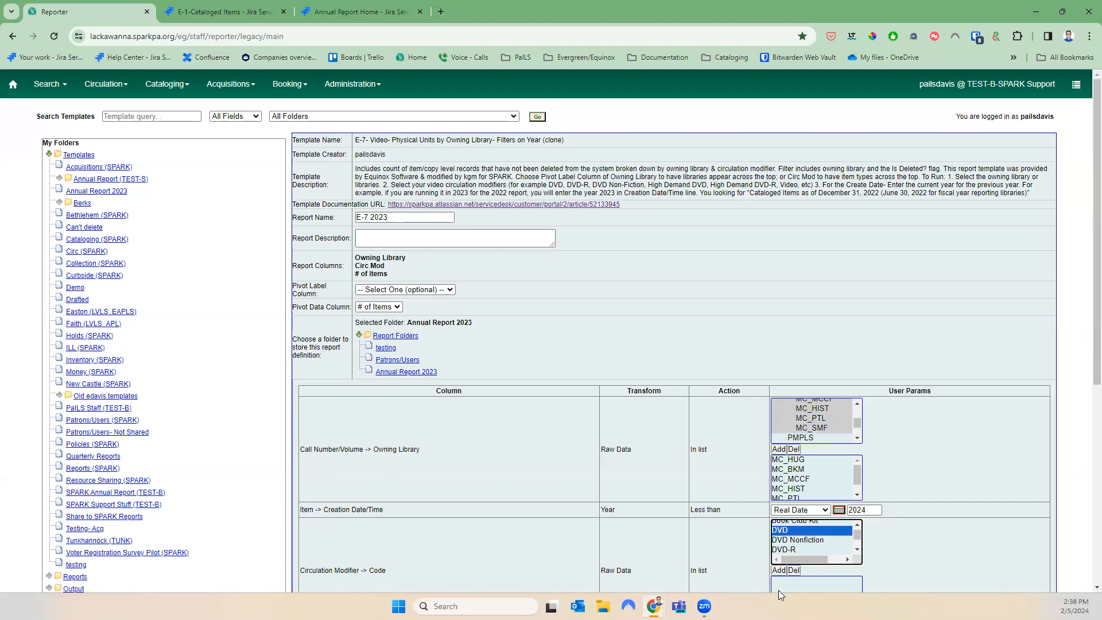
click(778, 570)
click(785, 539)
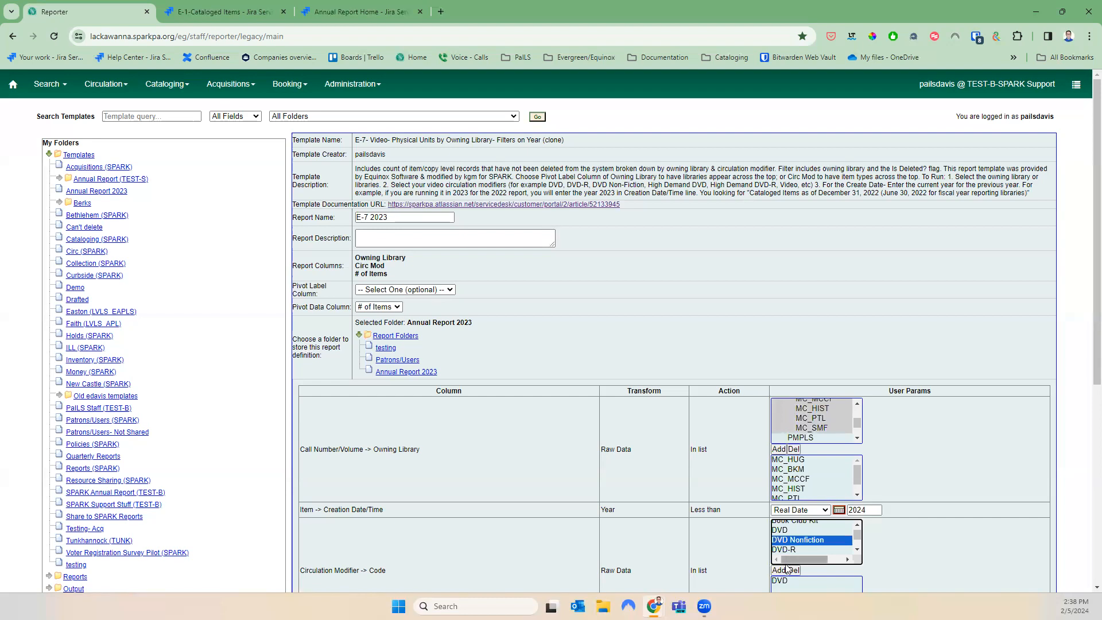
click(779, 569)
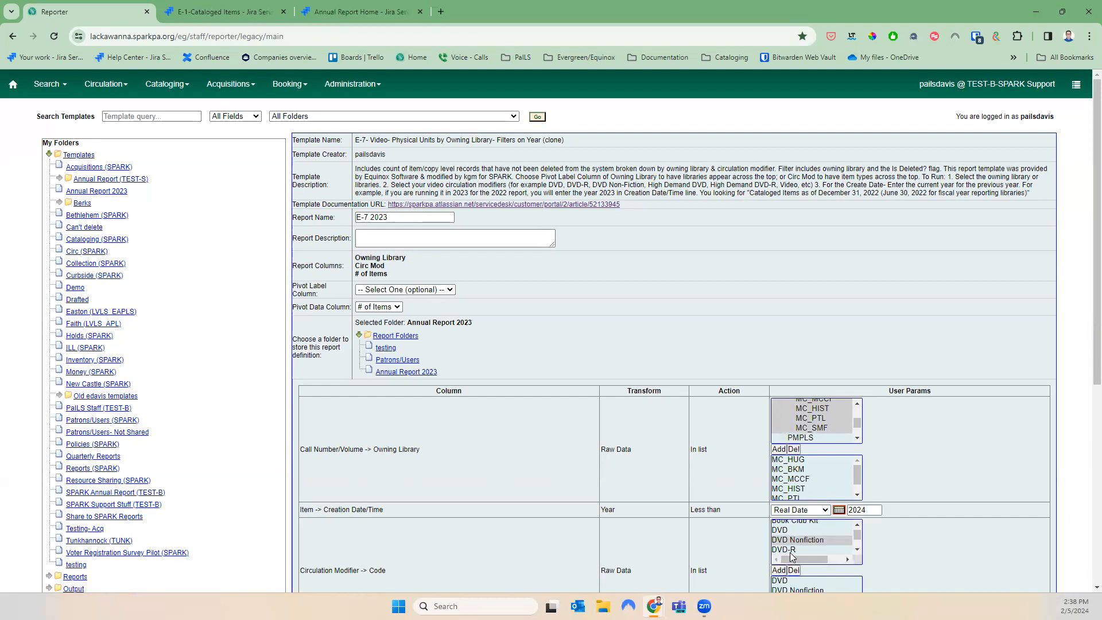
click(786, 549)
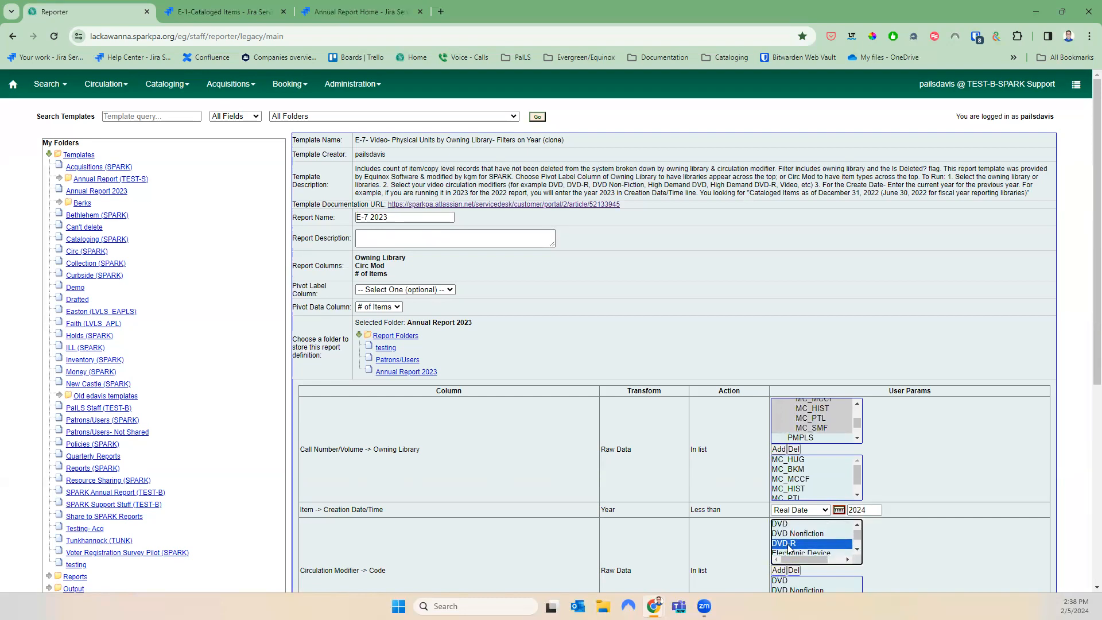
click(778, 570)
Add the high-demand DVD, High Demand DVD-R and Video circulation modifiers to the filter
click(857, 550)
click(858, 549)
click(857, 550)
click(857, 550)
click(857, 549)
click(811, 533)
click(778, 570)
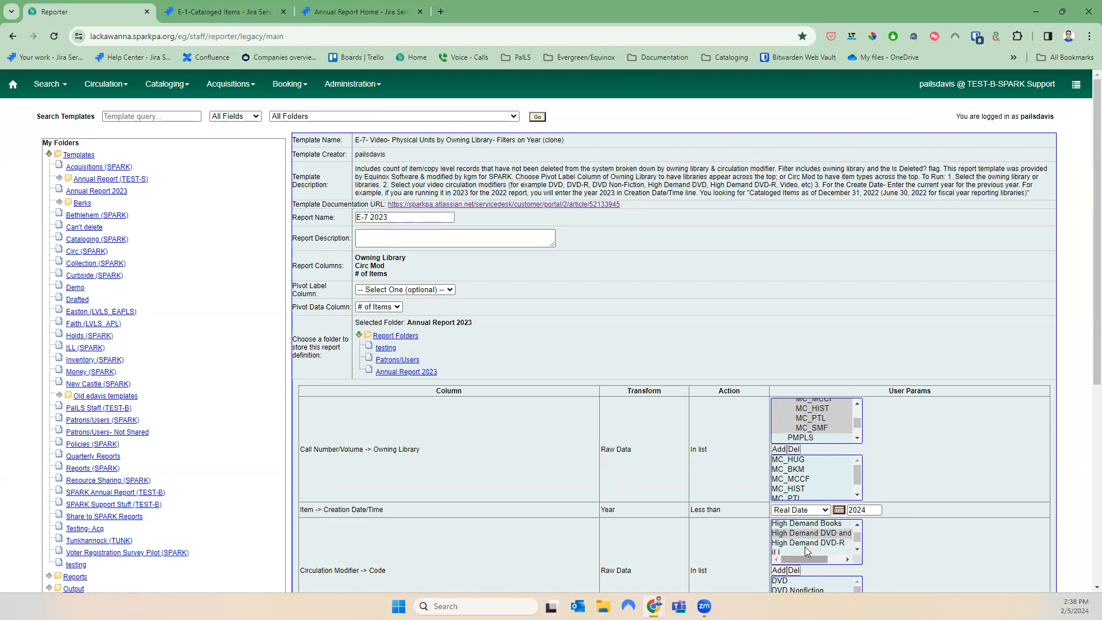
click(804, 543)
click(783, 571)
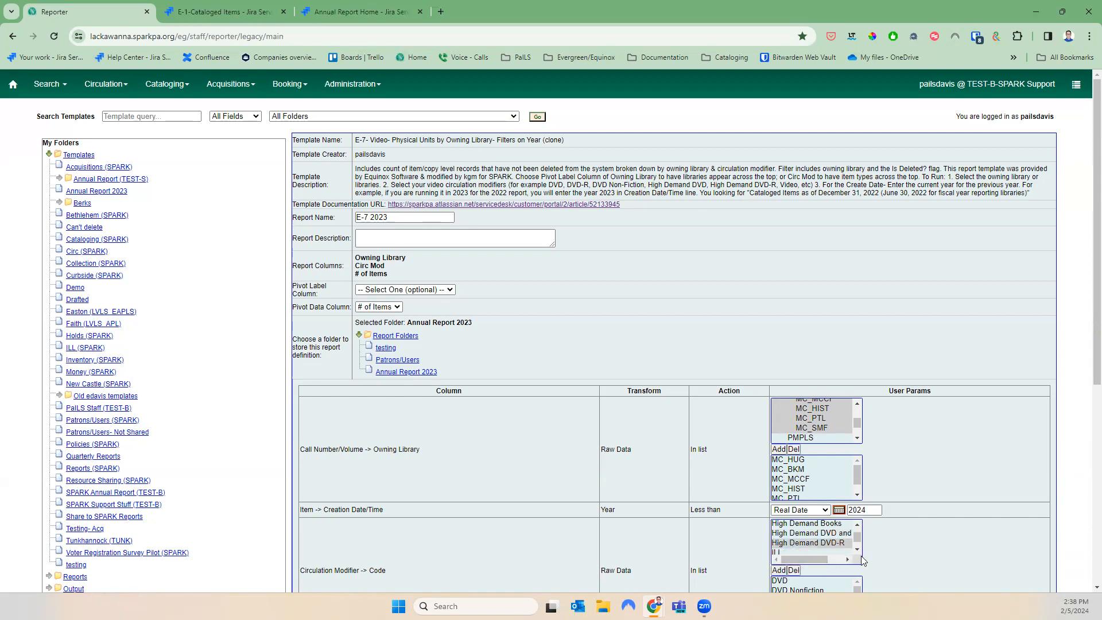
scroll(859, 550, down, 5)
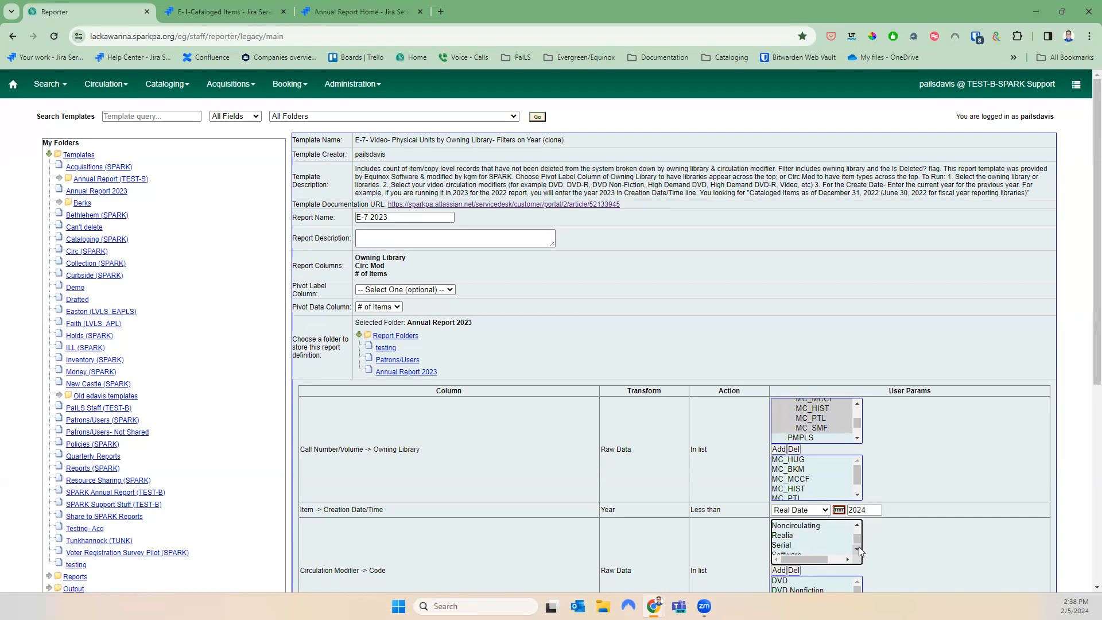
click(821, 551)
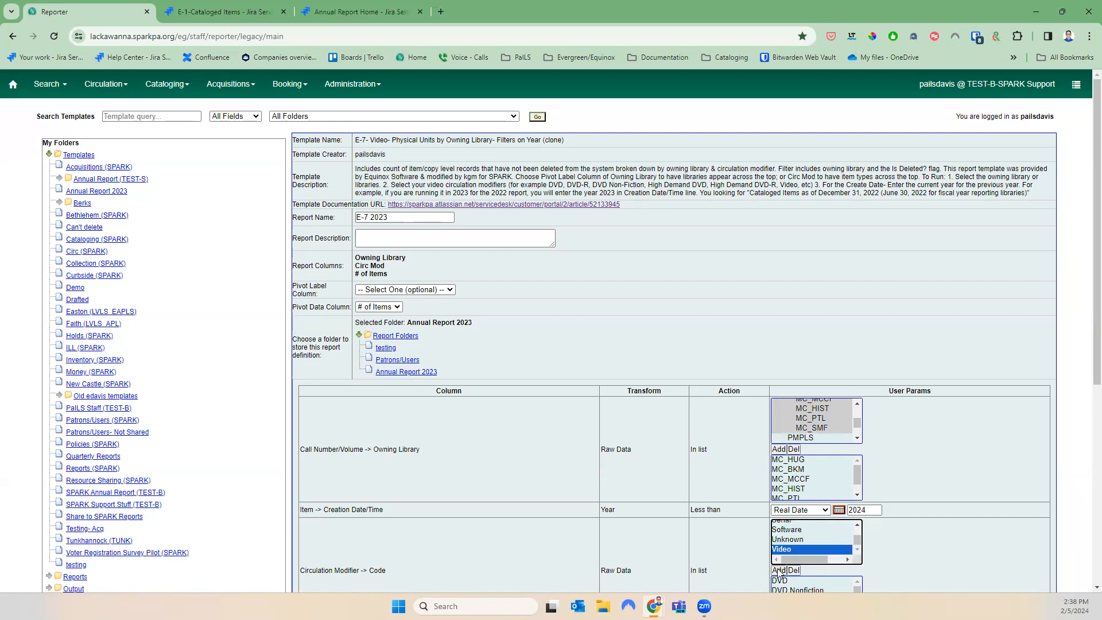
click(778, 570)
scroll(811, 540, down, 4)
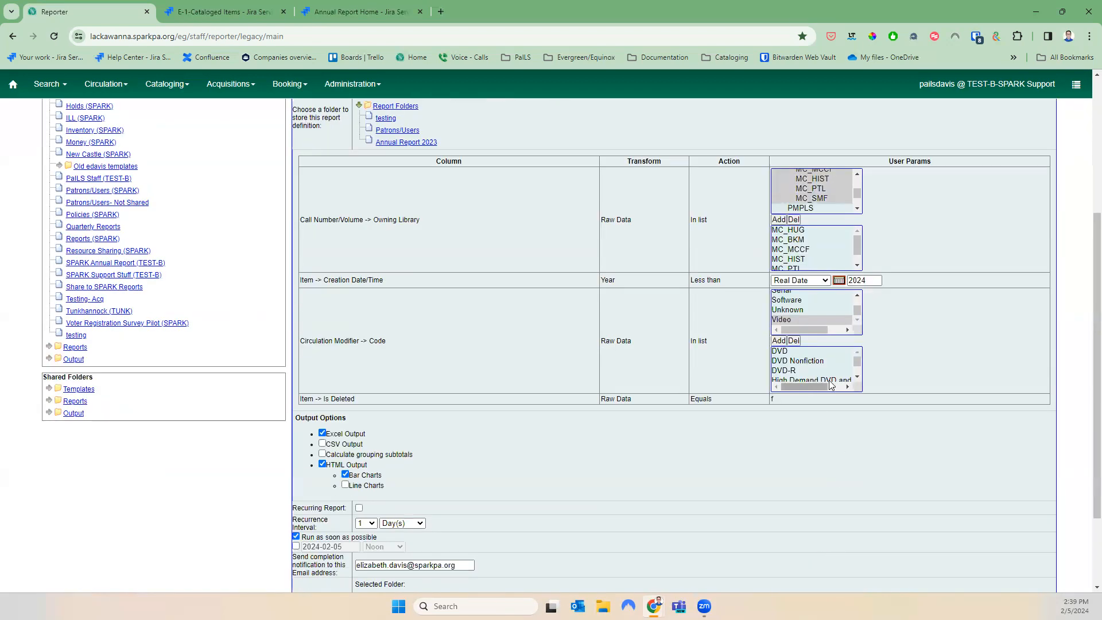
Turn on Calculate grouping subtotals for the report output
click(856, 381)
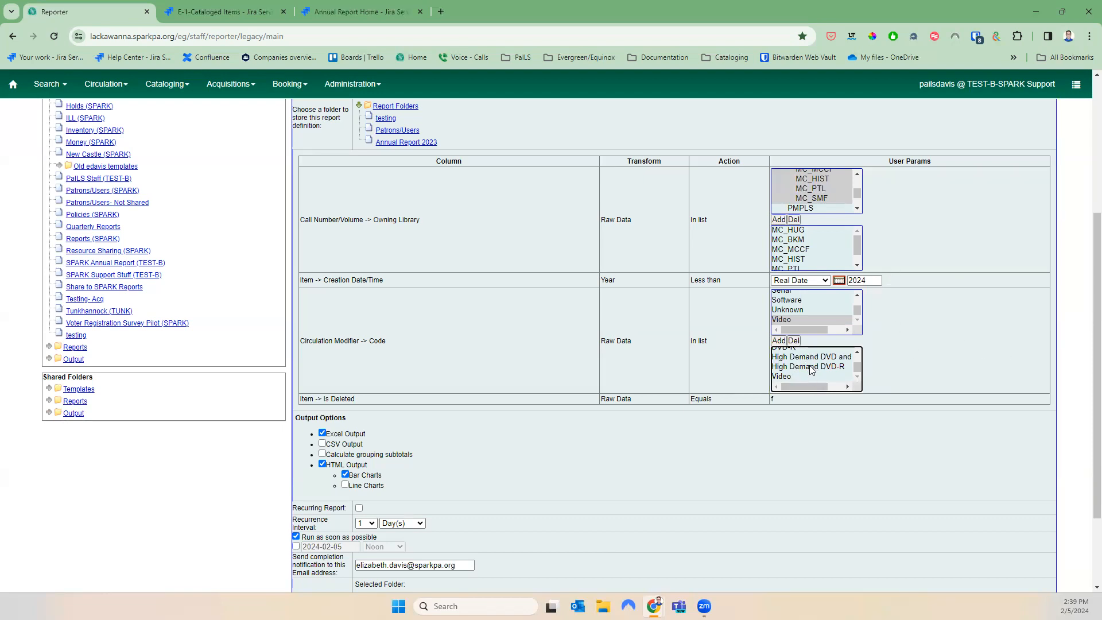
click(322, 456)
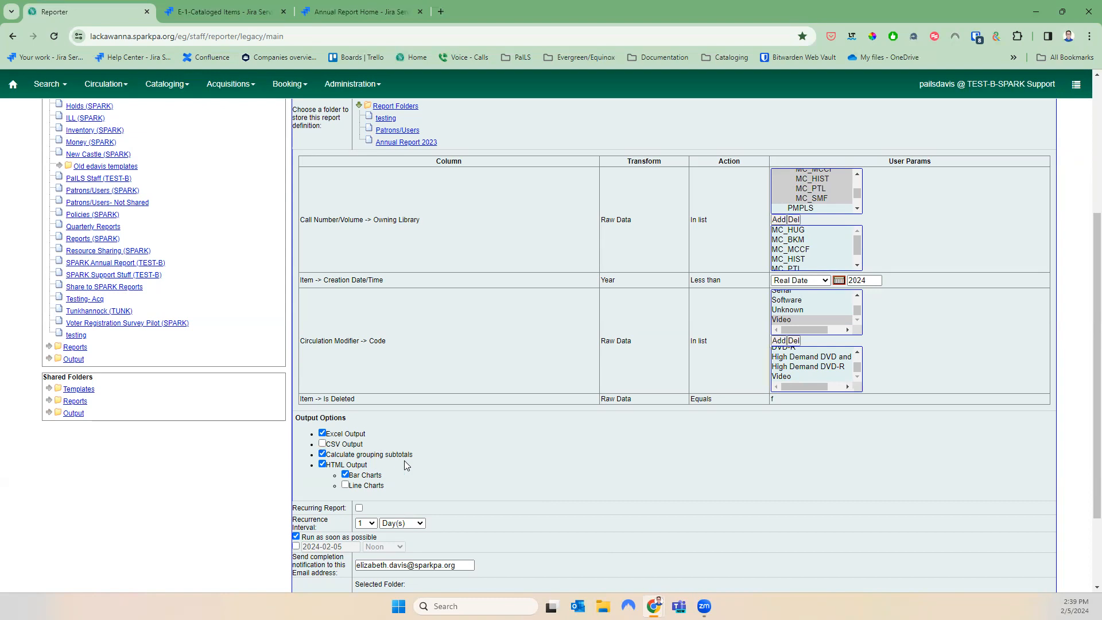
scroll(567, 518, down, 2)
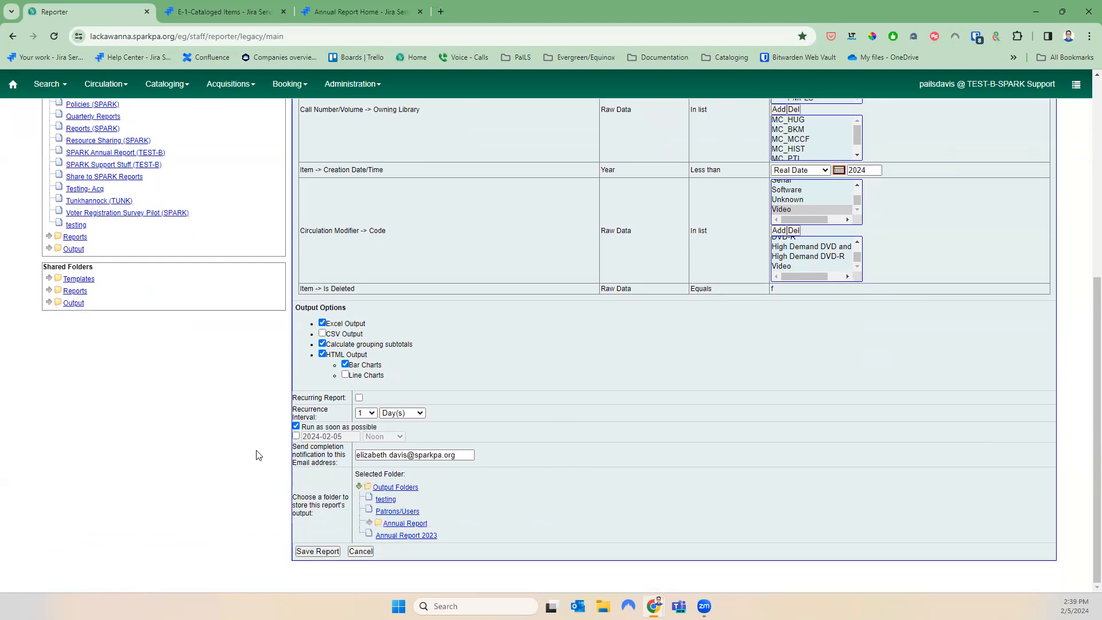
Clear the notification e-mail, send output to Annual Report 2023, and save the report
drag(473, 454, 337, 457)
key(BackSpace)
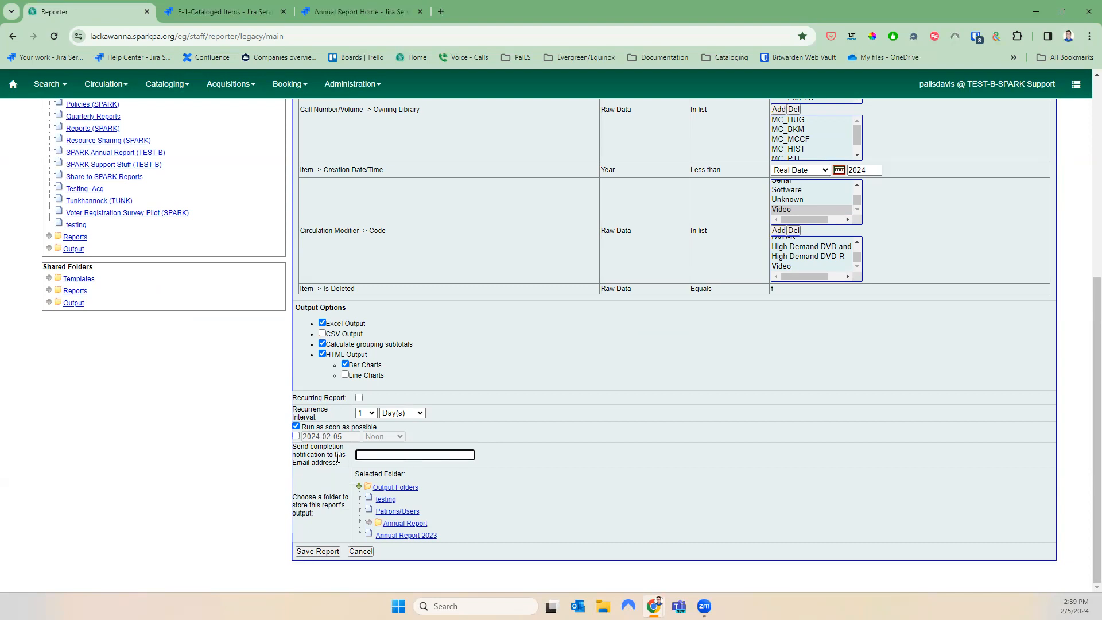
click(408, 538)
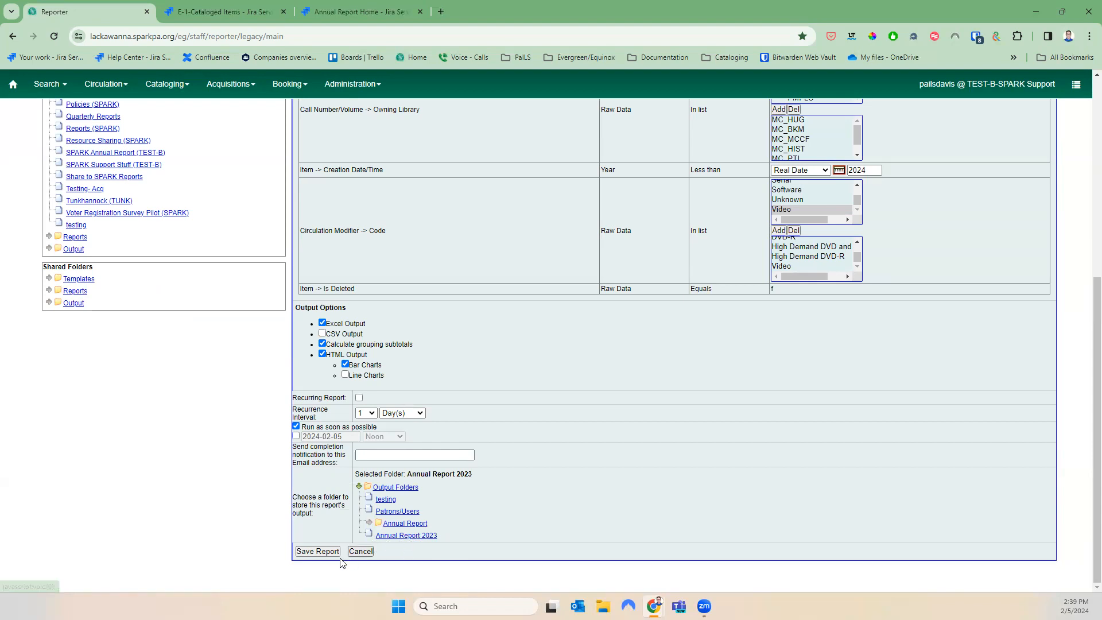
click(314, 552)
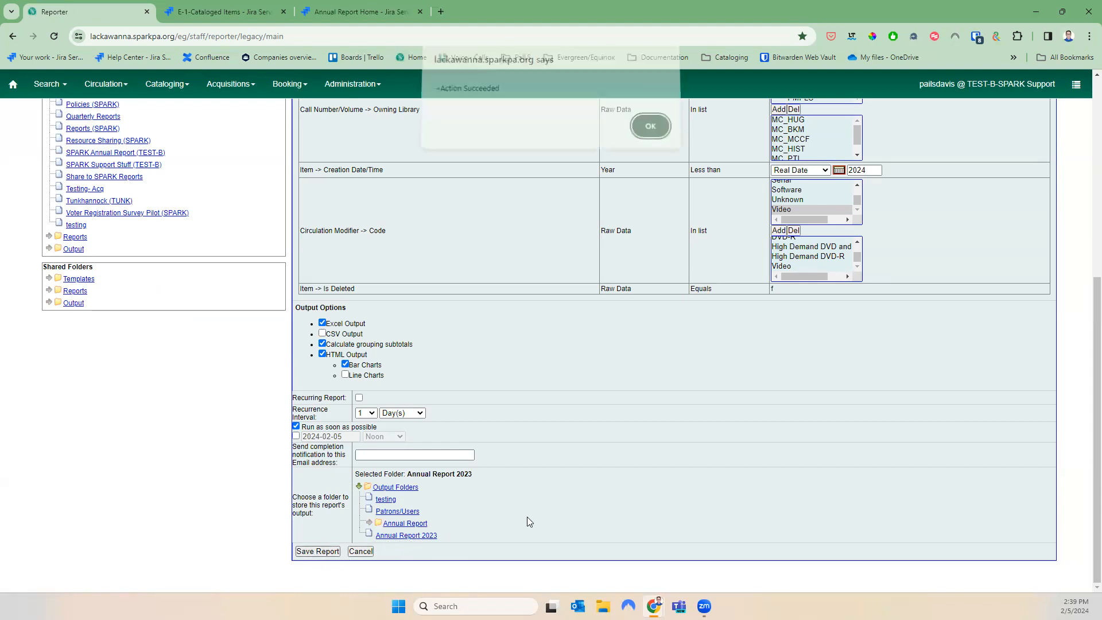
Dismiss the success alert and open My Folders > Output > Annual Report 2023 to list its runs
click(646, 131)
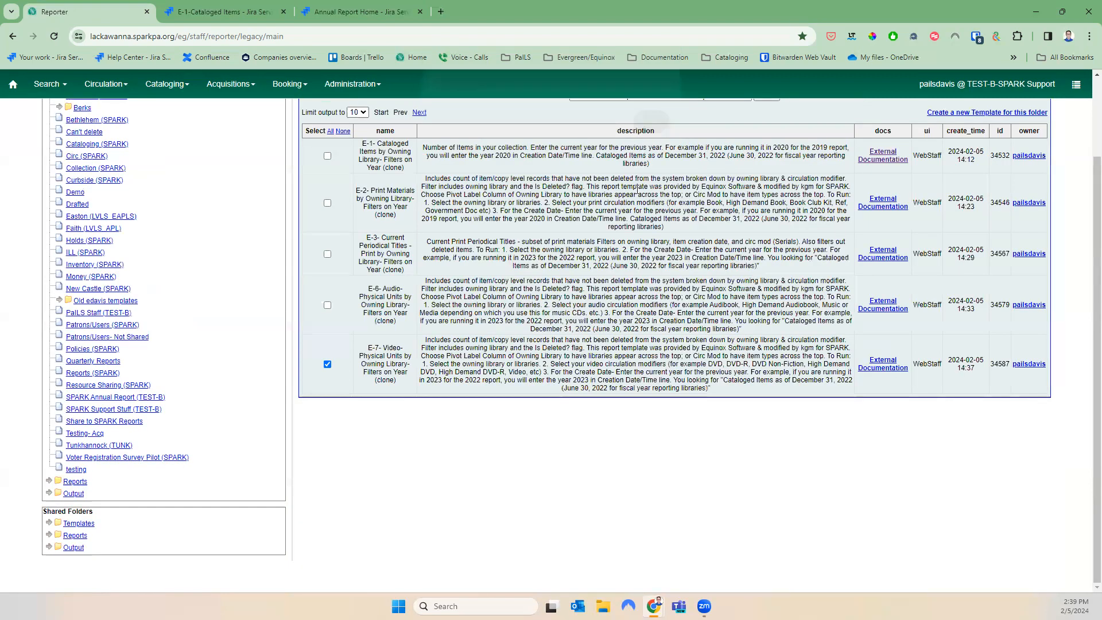
scroll(634, 362, up, 3)
scroll(183, 511, down, 3)
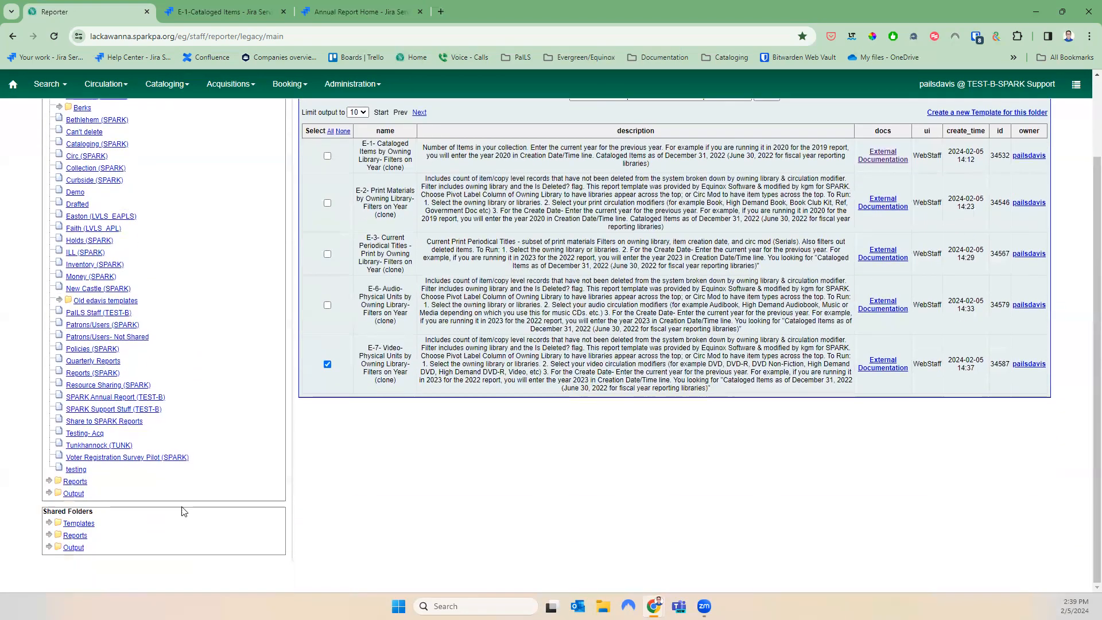
click(49, 493)
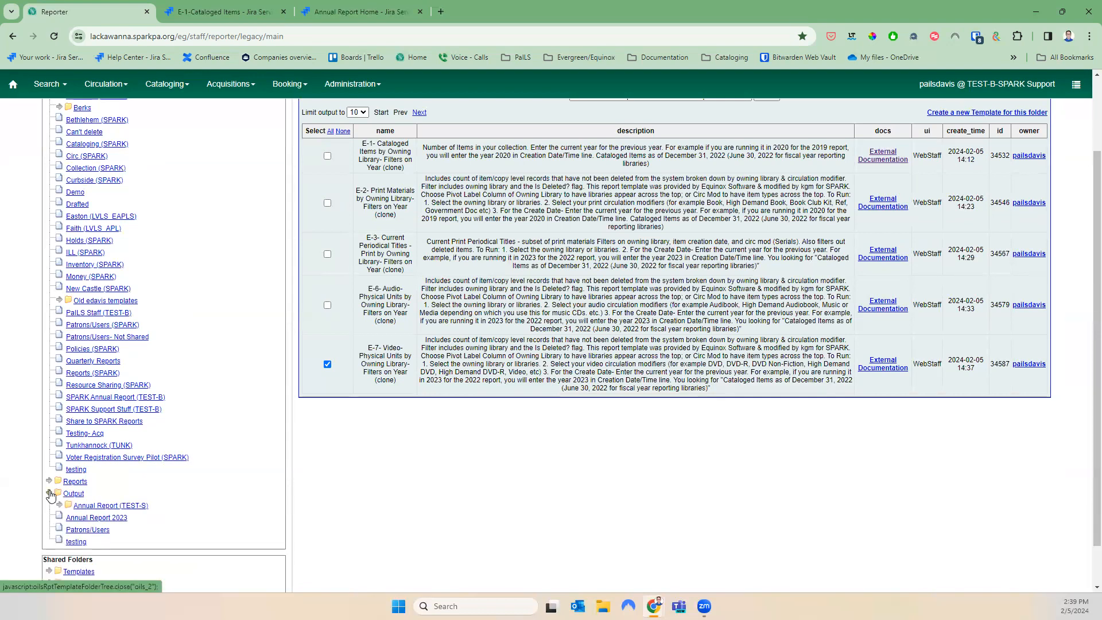
click(77, 542)
click(79, 518)
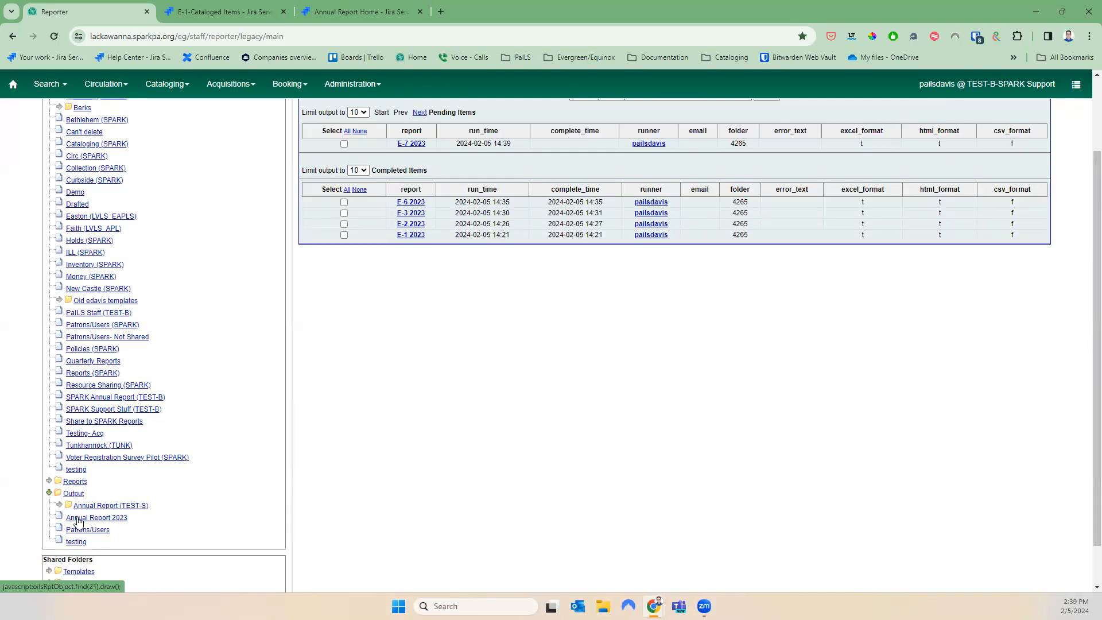
Refresh the Annual Report 2023 output list and tick the completed E-7 2023 run
drag(447, 111, 427, 120)
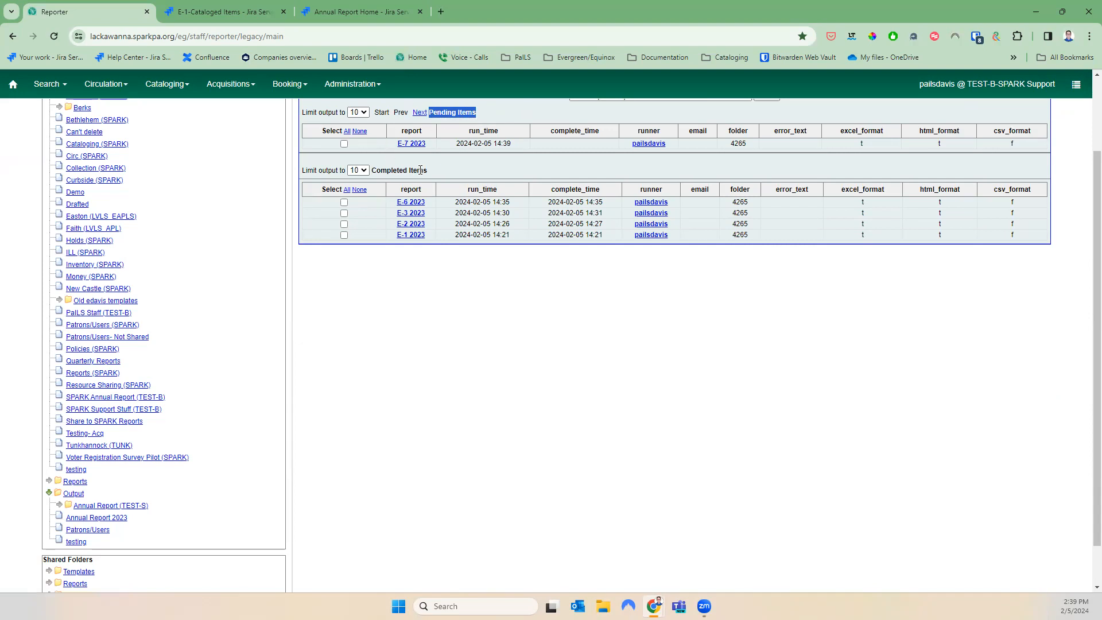
click(96, 521)
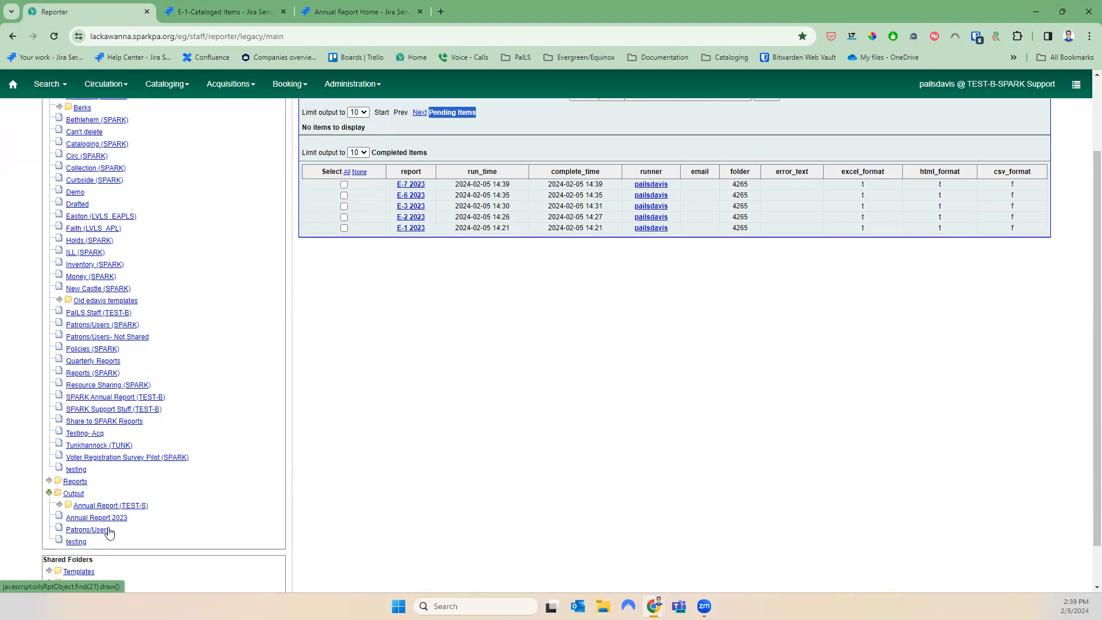
scroll(363, 483, up, 1)
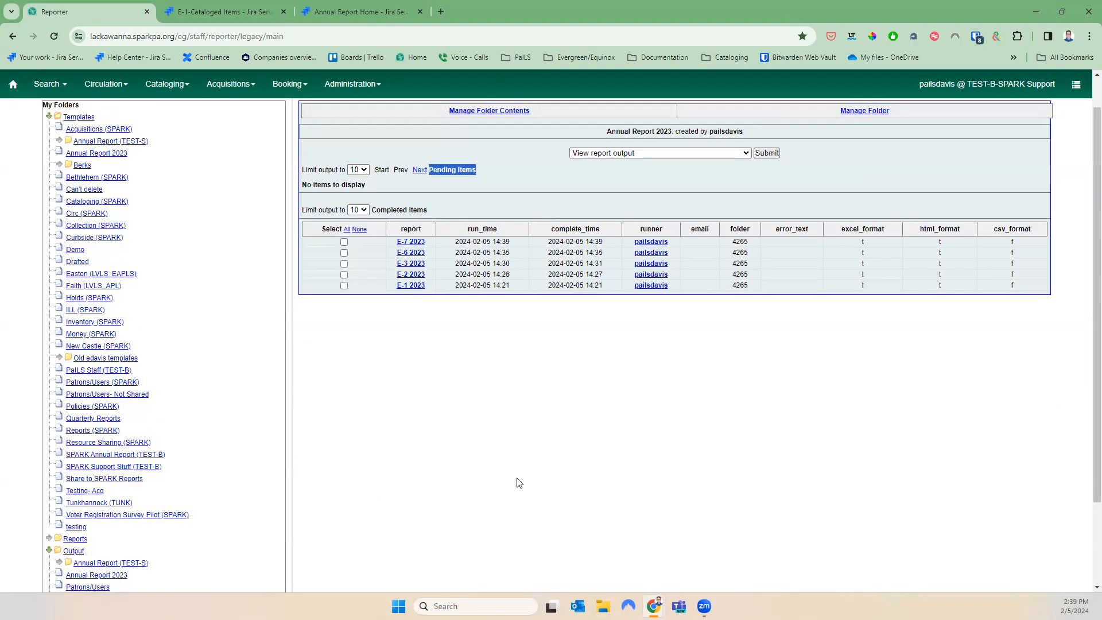
click(477, 187)
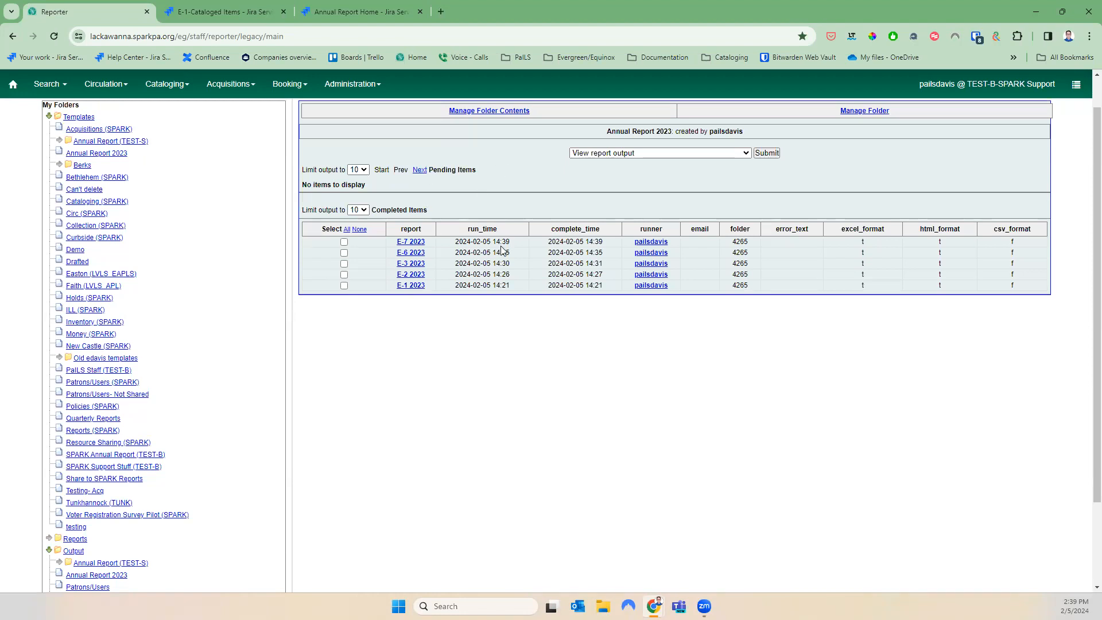
drag(431, 210, 371, 214)
click(344, 243)
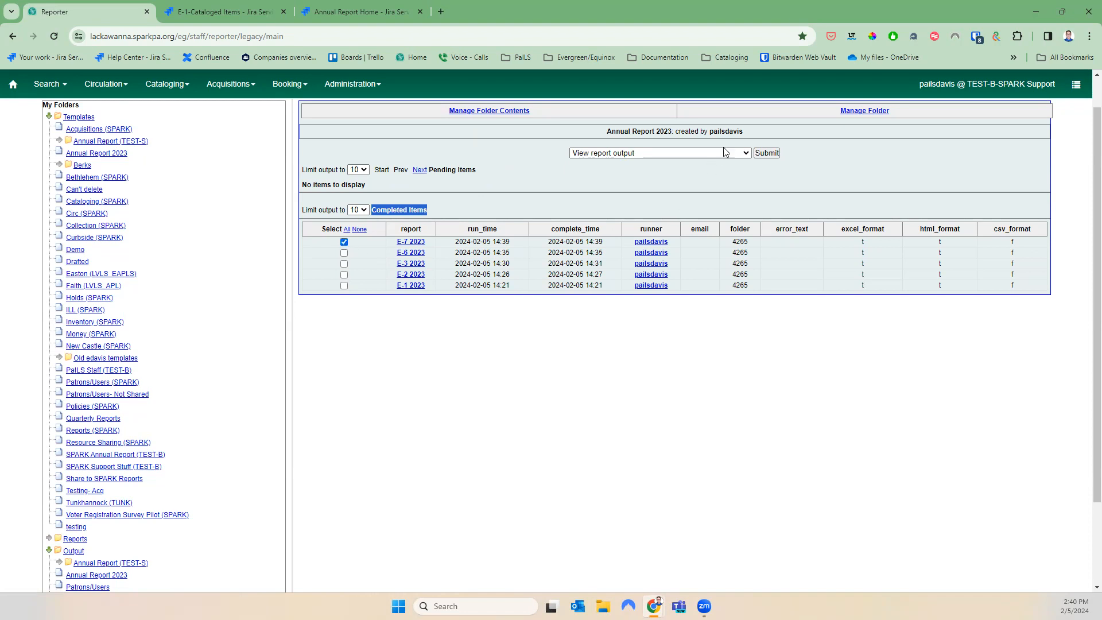
click(767, 152)
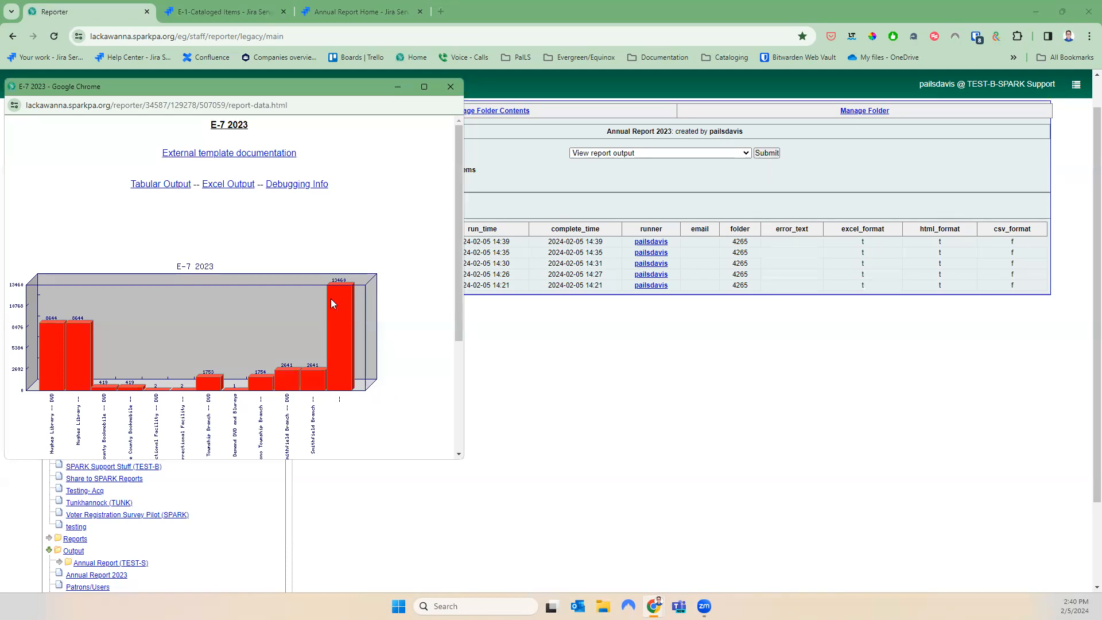
scroll(322, 395, down, 3)
scroll(322, 395, up, 3)
click(168, 189)
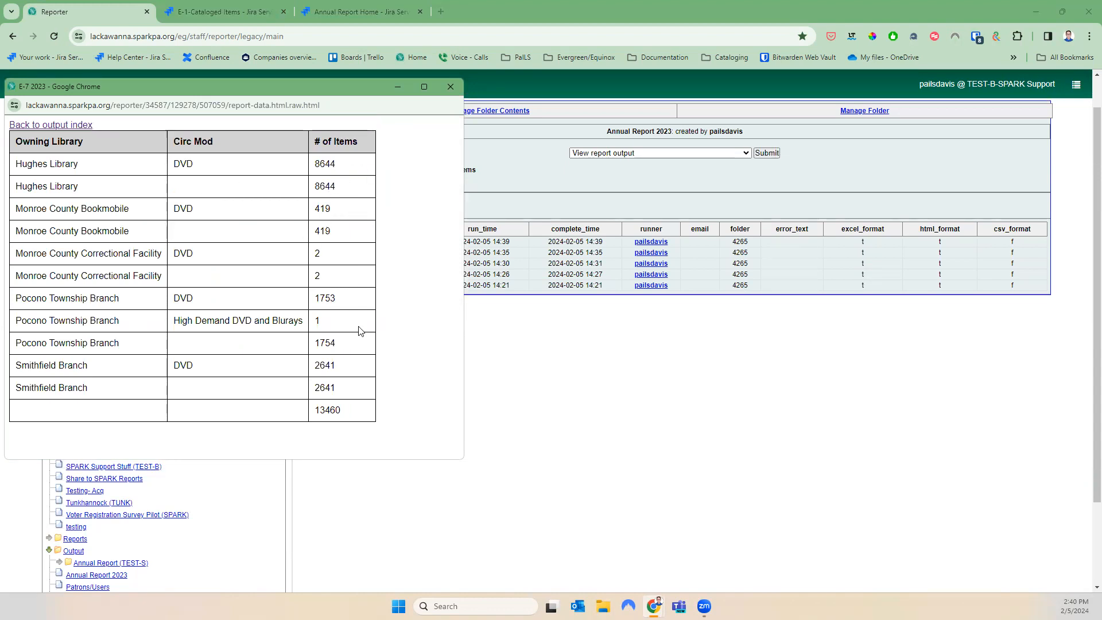
drag(357, 408, 302, 407)
click(460, 85)
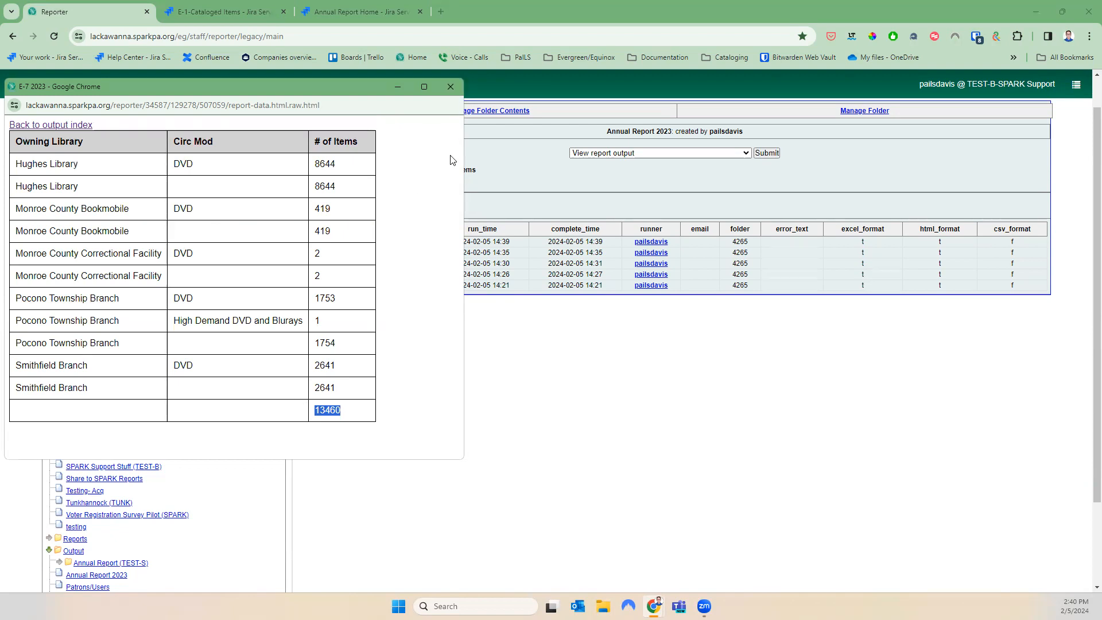
click(65, 126)
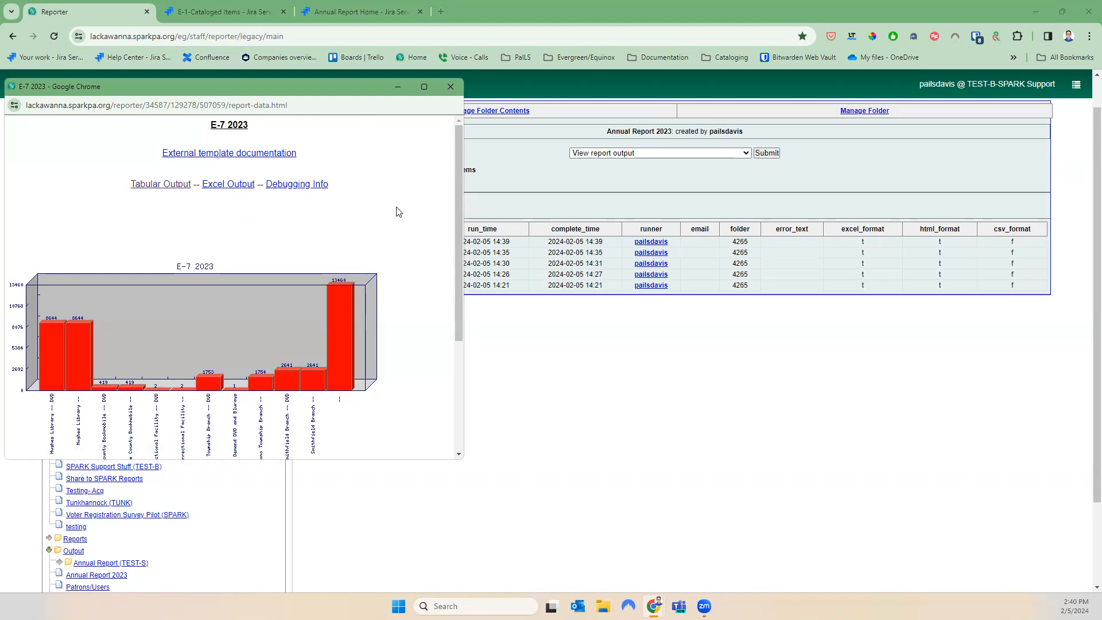
Close the E-7 output and browse Shared Folders > annualreport > 2023 with Documentation (SPARK) to E-8- Other Physical Materials
click(451, 87)
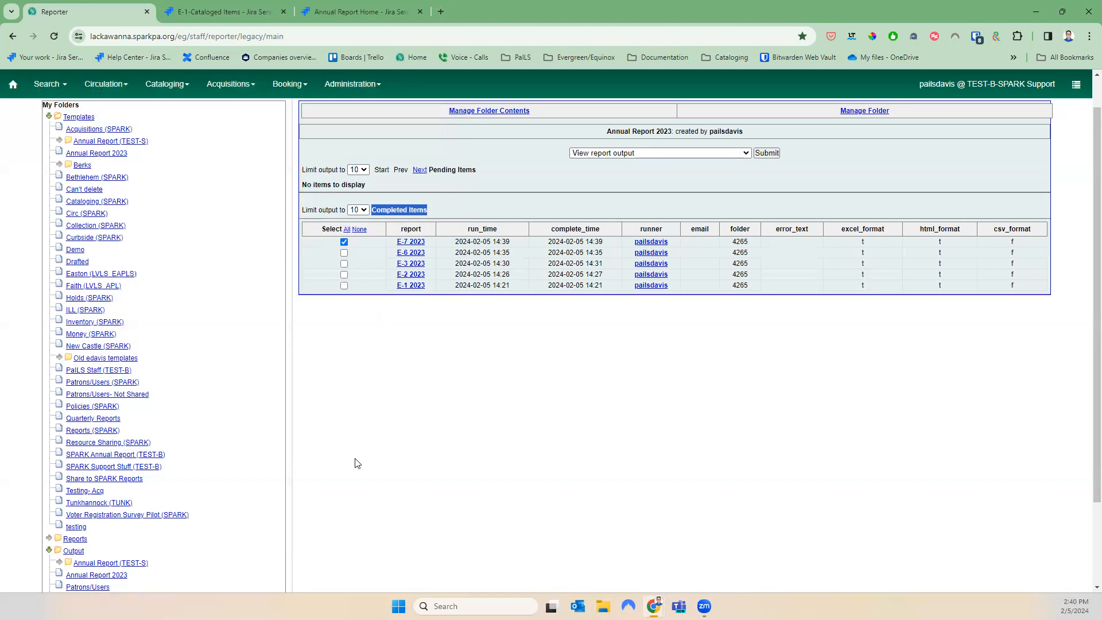
scroll(357, 463, down, 2)
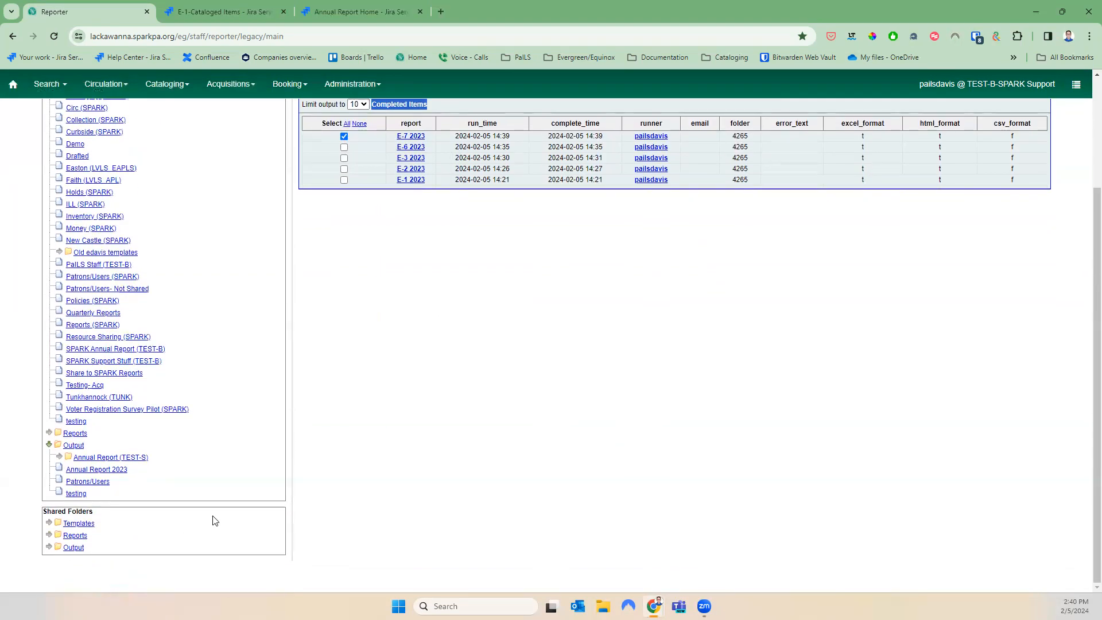
scroll(210, 513, up, 3)
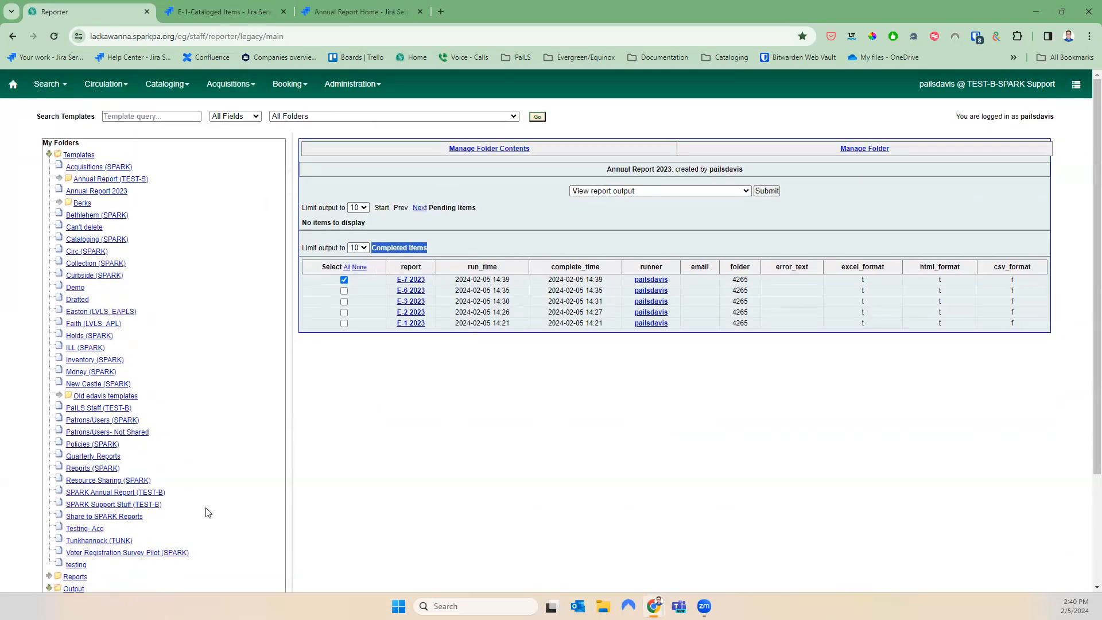
click(49, 154)
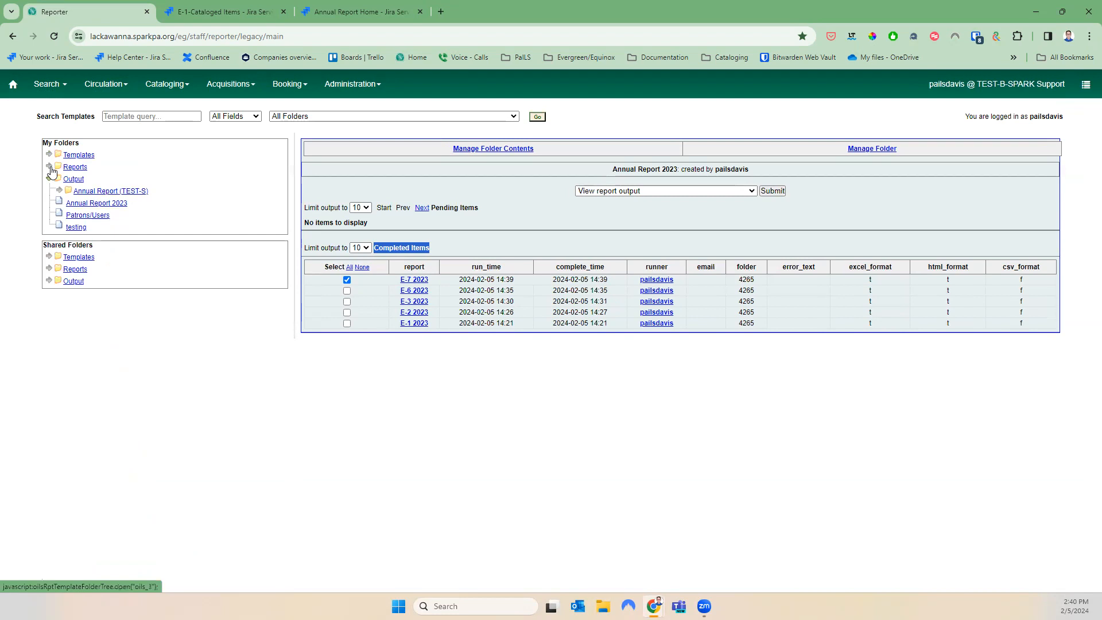
click(49, 258)
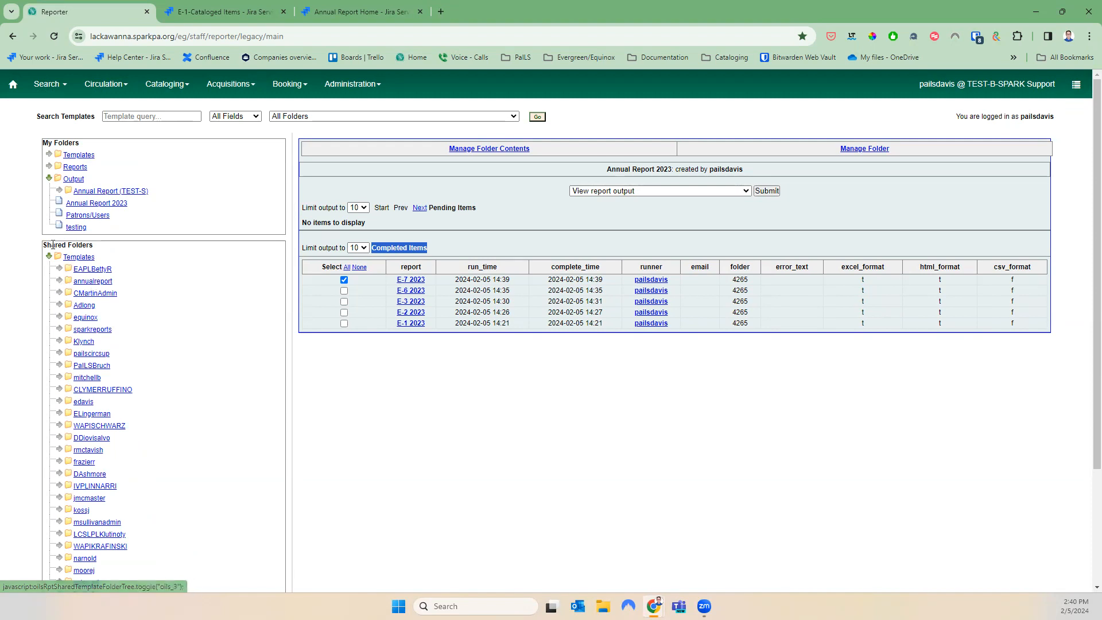
click(59, 280)
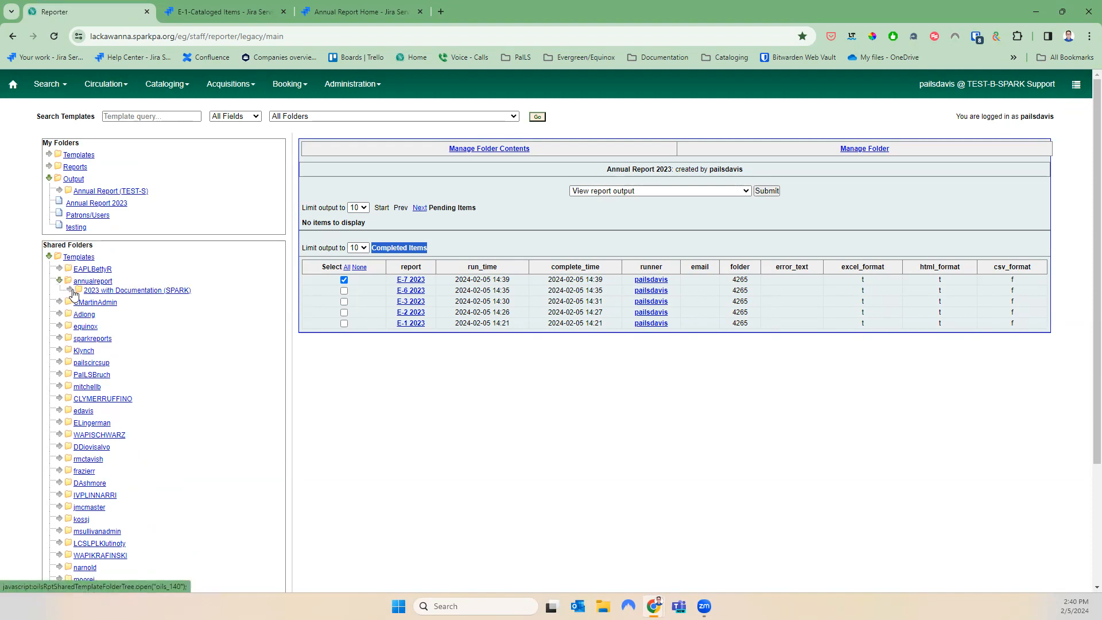
click(71, 290)
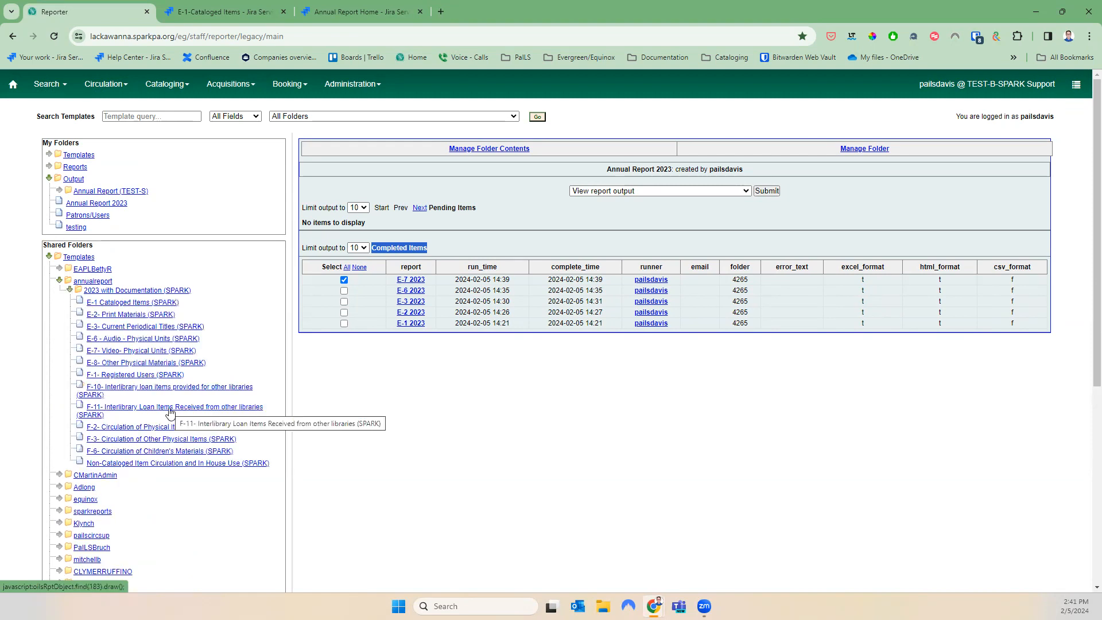
click(183, 365)
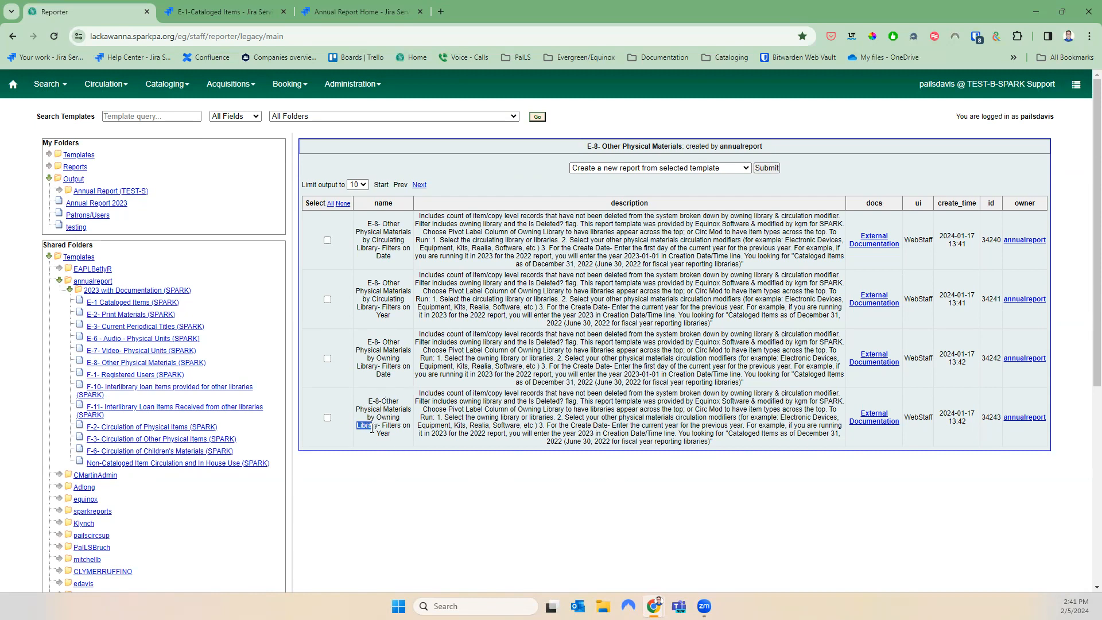
Clone the E-8 Owning Library – Filters on Year template into Annual Report 2023 and save it
click(327, 417)
click(662, 167)
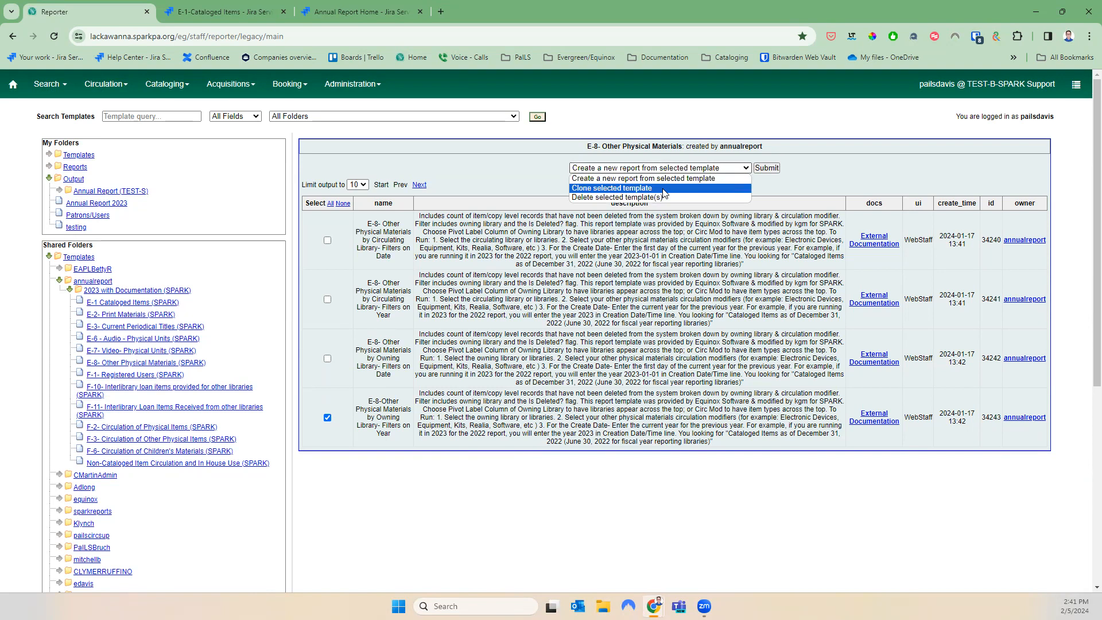
click(612, 188)
click(764, 169)
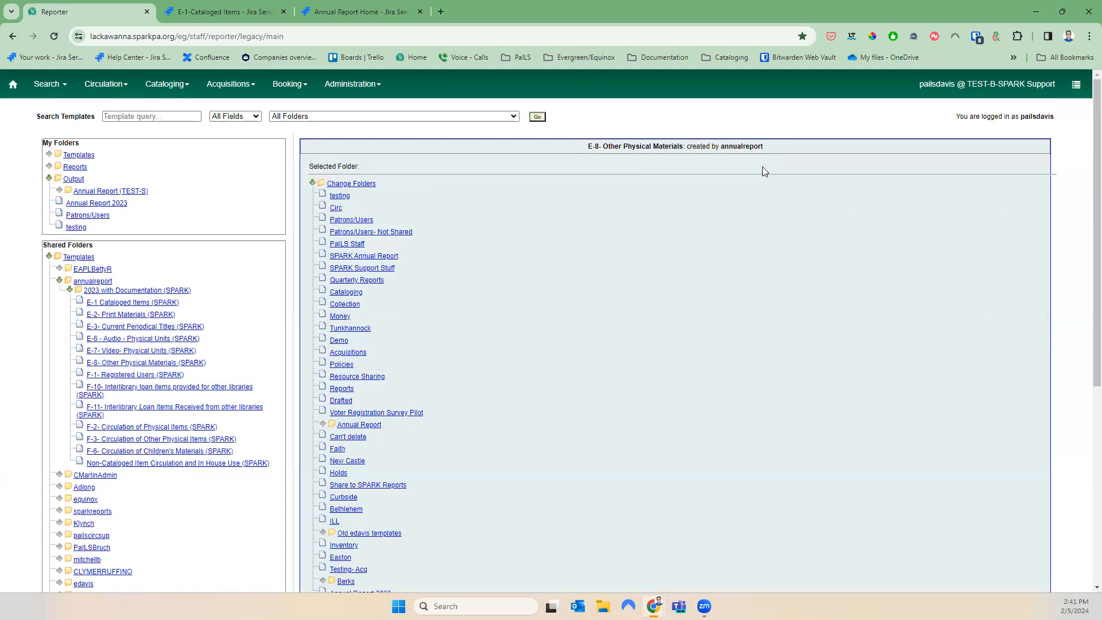
scroll(597, 483, down, 2)
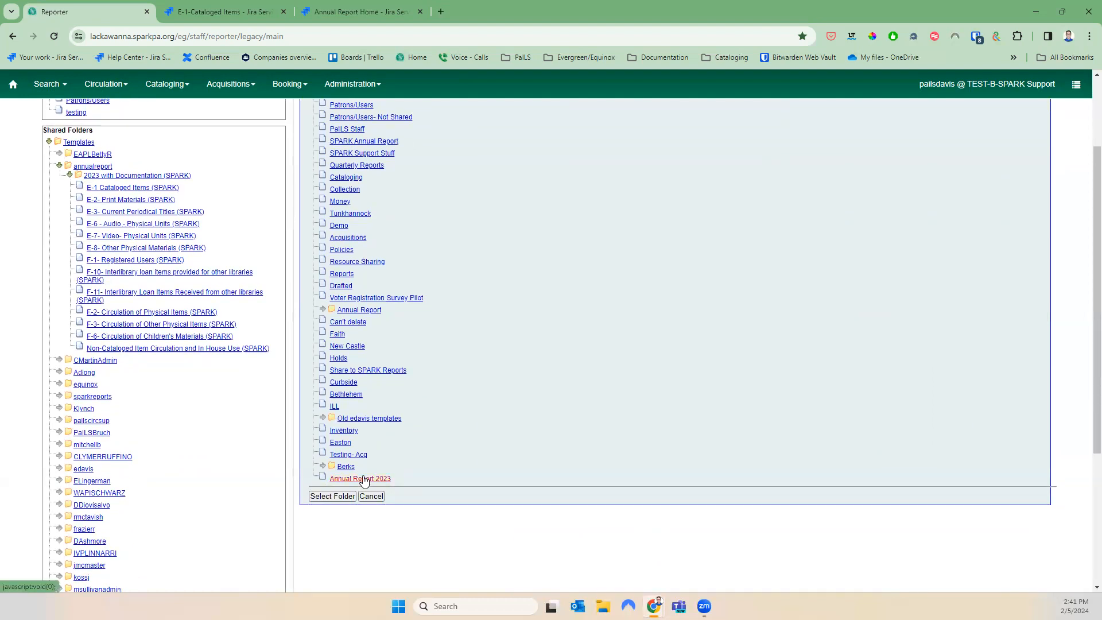
click(333, 496)
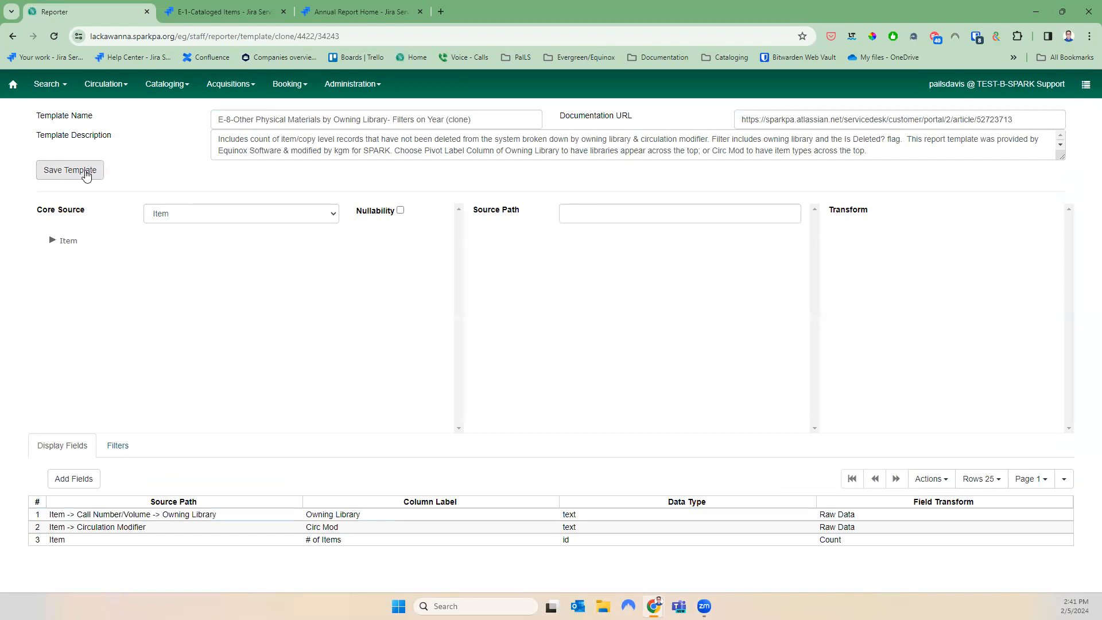
click(70, 170)
click(640, 201)
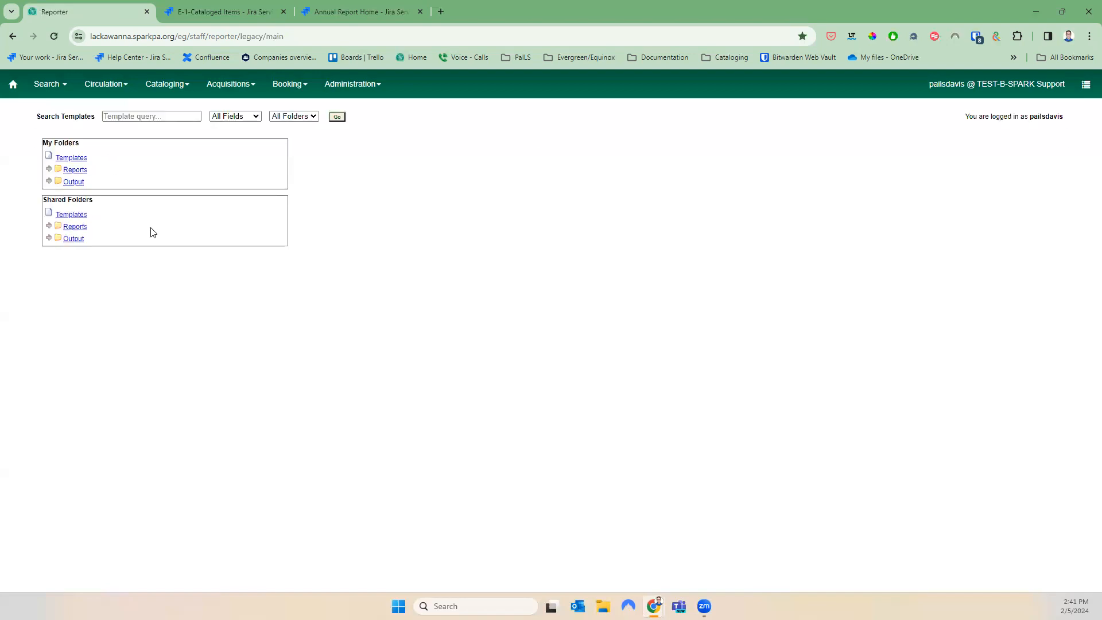
Create a new report from the E-8 clone in My Folders > Templates > Annual Report 2023
click(49, 159)
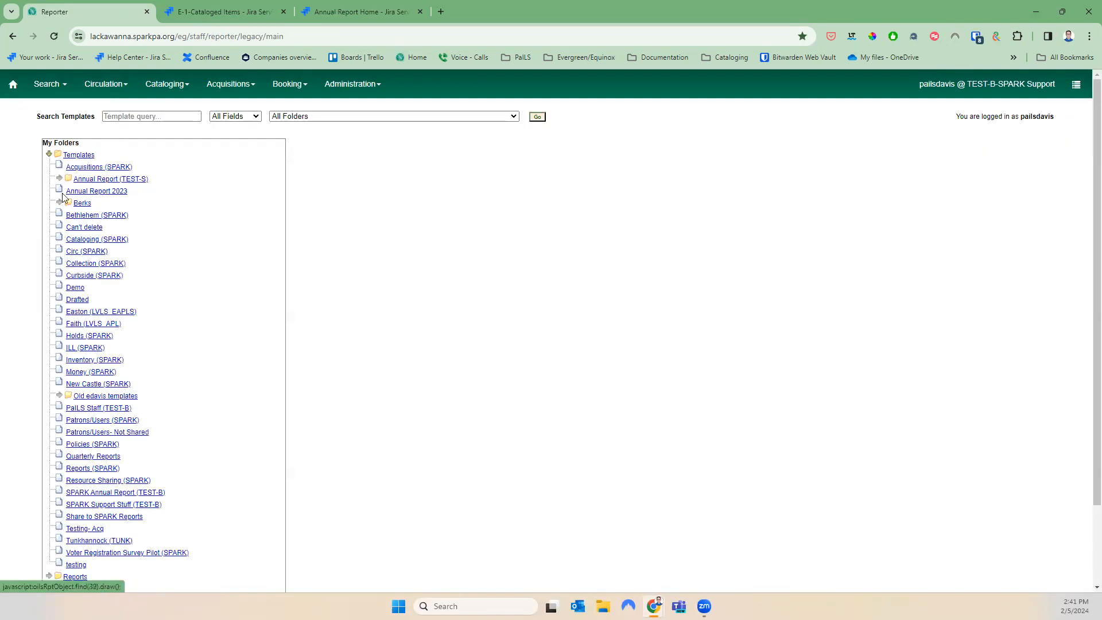
click(117, 192)
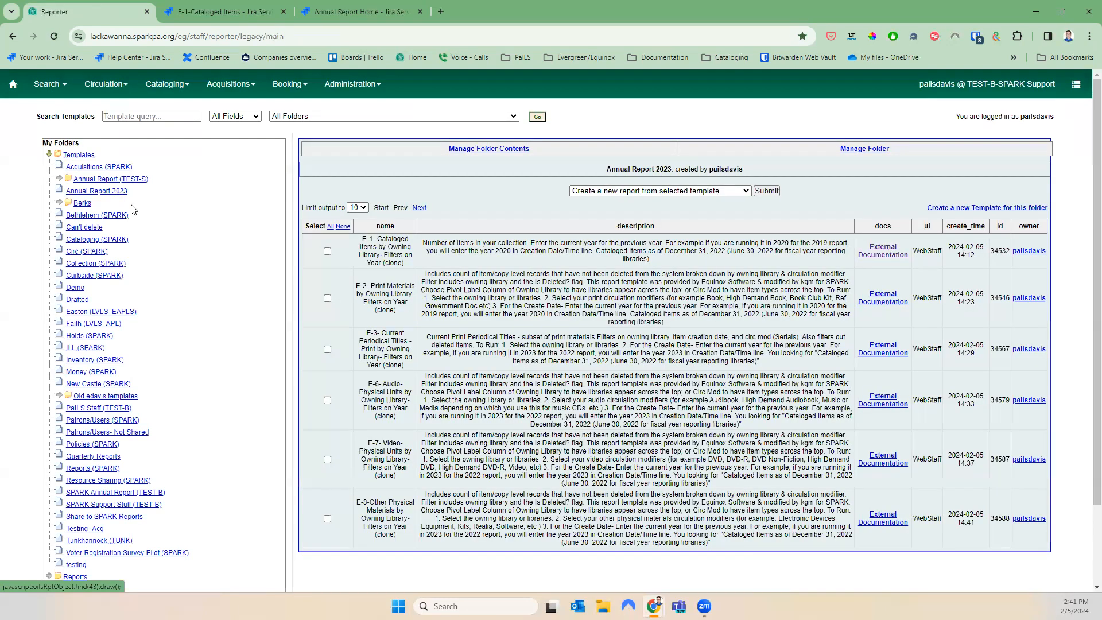
click(327, 519)
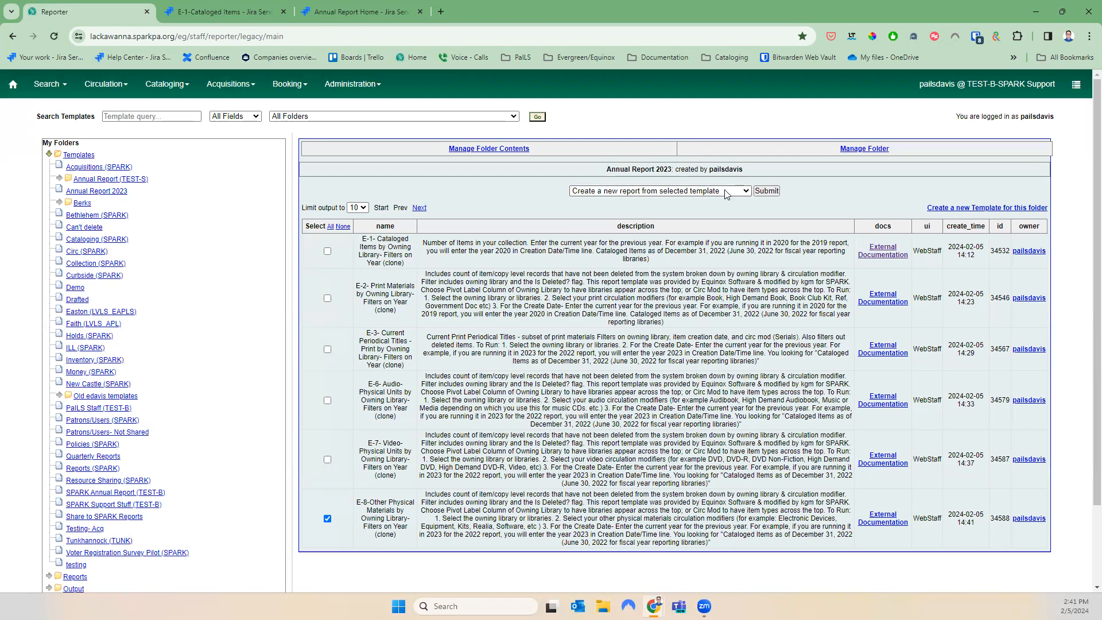
click(764, 192)
Name the report 'E-8 2023' and store it in Annual Report 2023
click(423, 217)
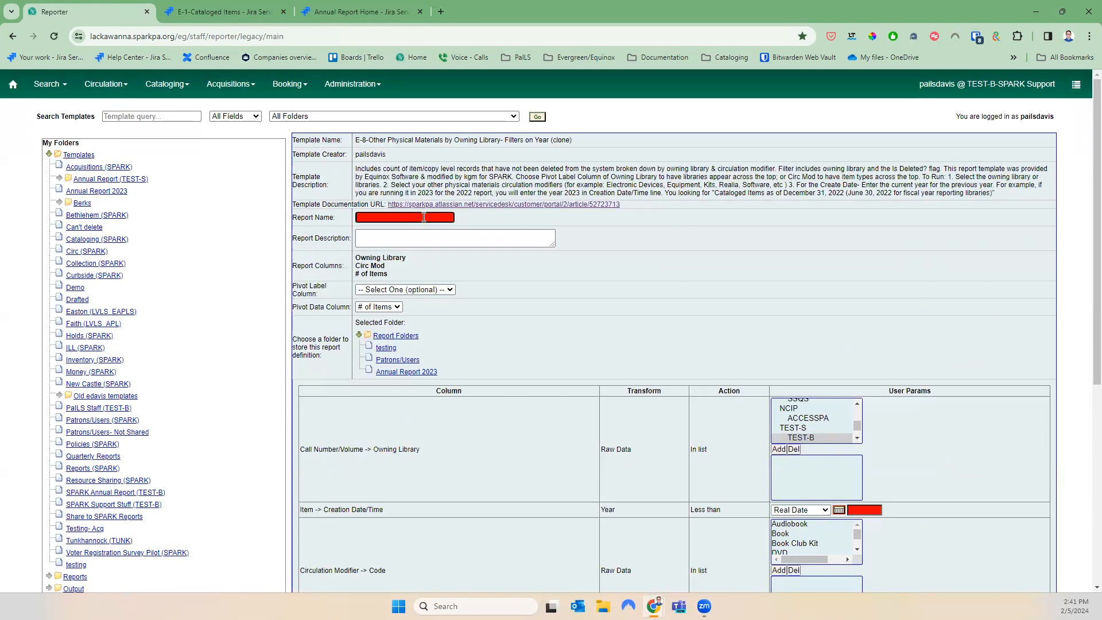
text(E)
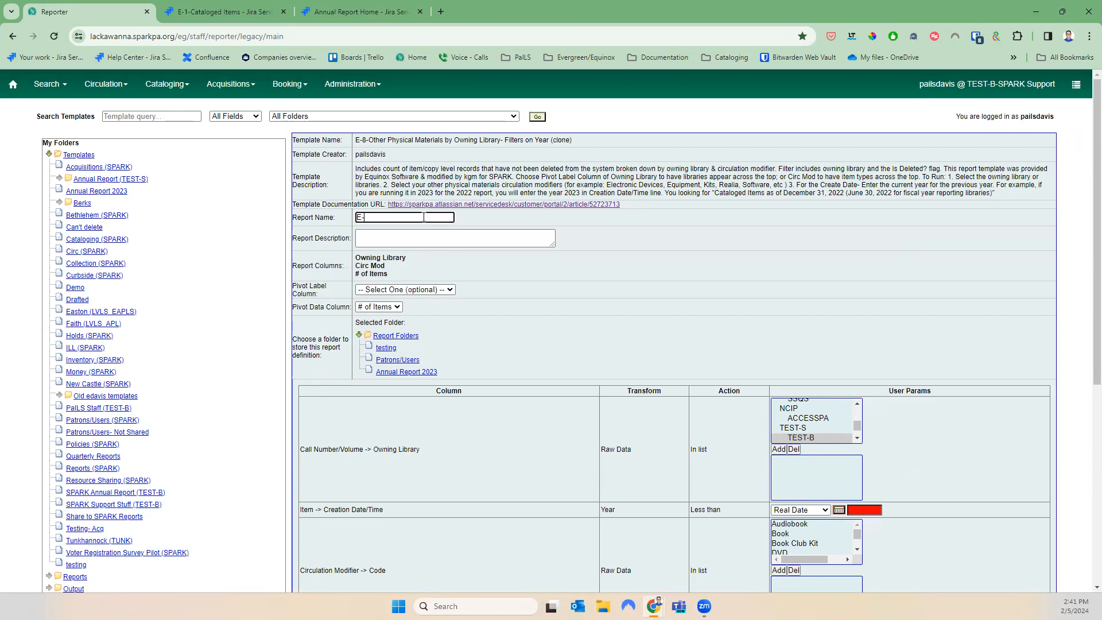
text(-8 2023)
click(401, 373)
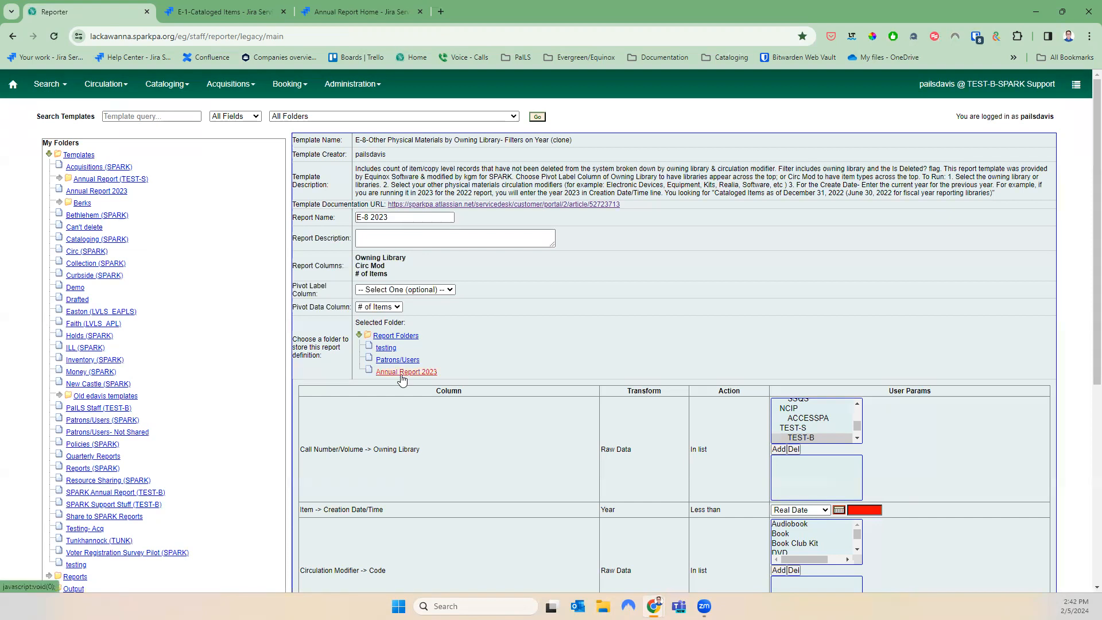
scroll(671, 355, down, 2)
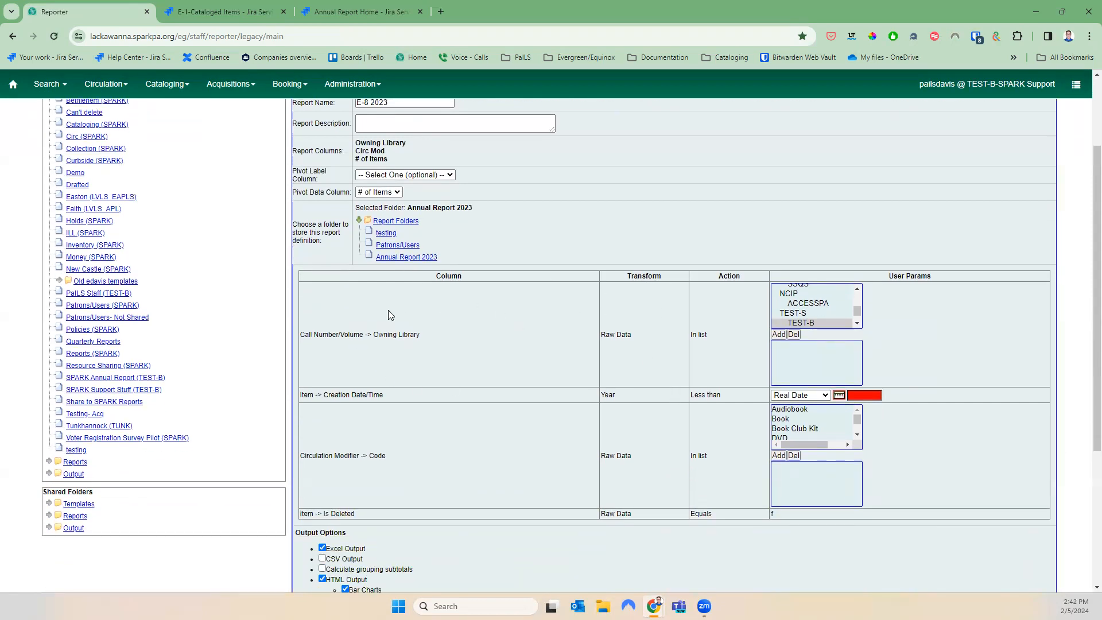
Filter on owning library TUNKB and creation year 2024
click(857, 323)
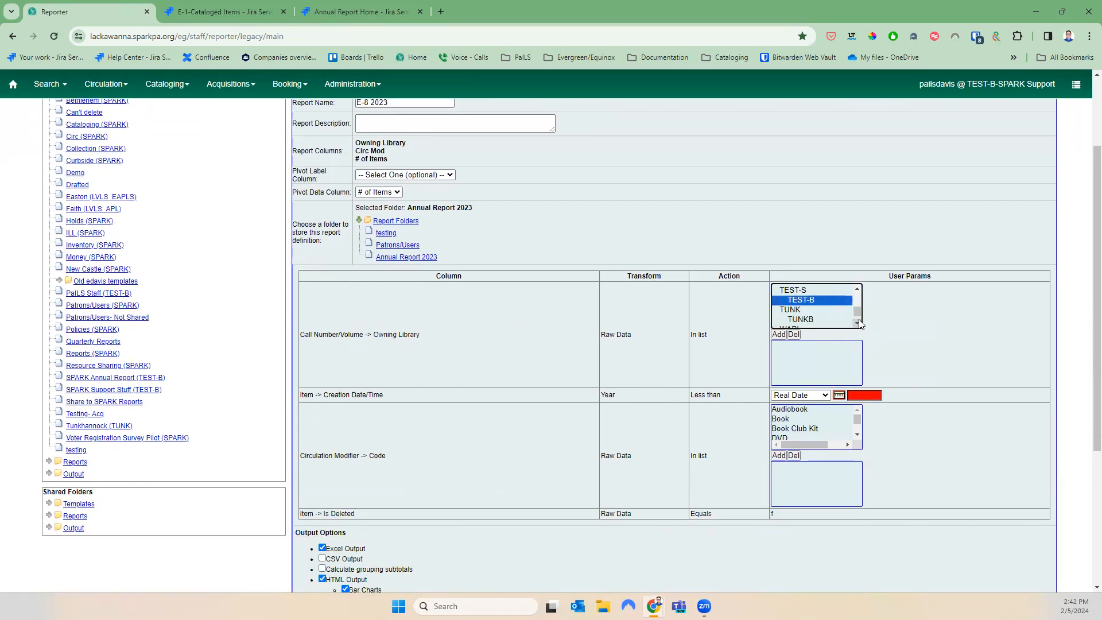
click(810, 318)
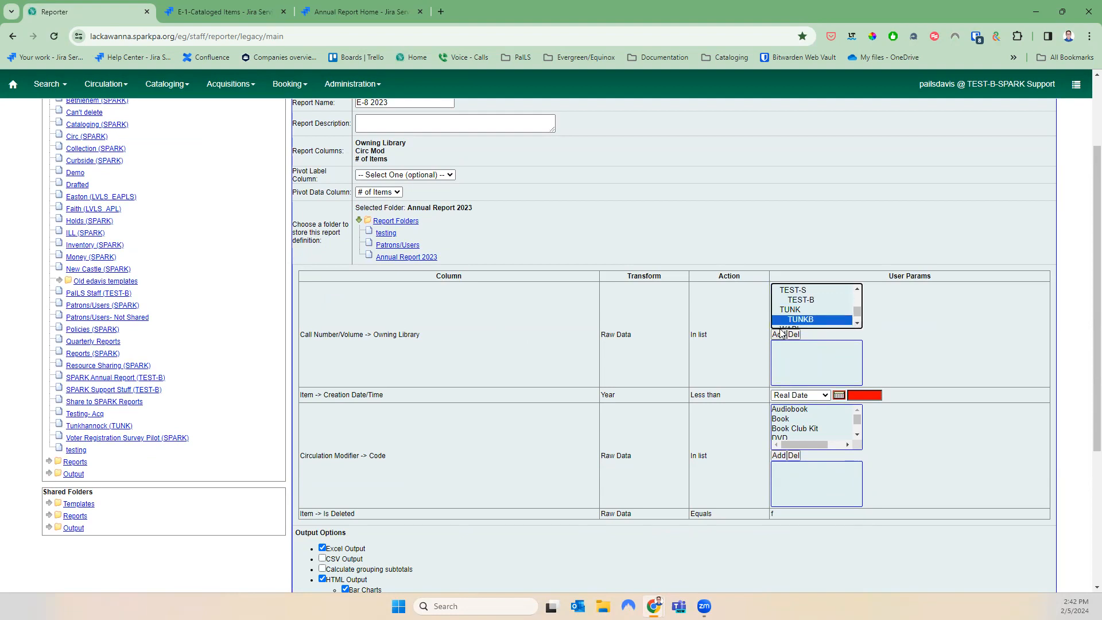
click(778, 334)
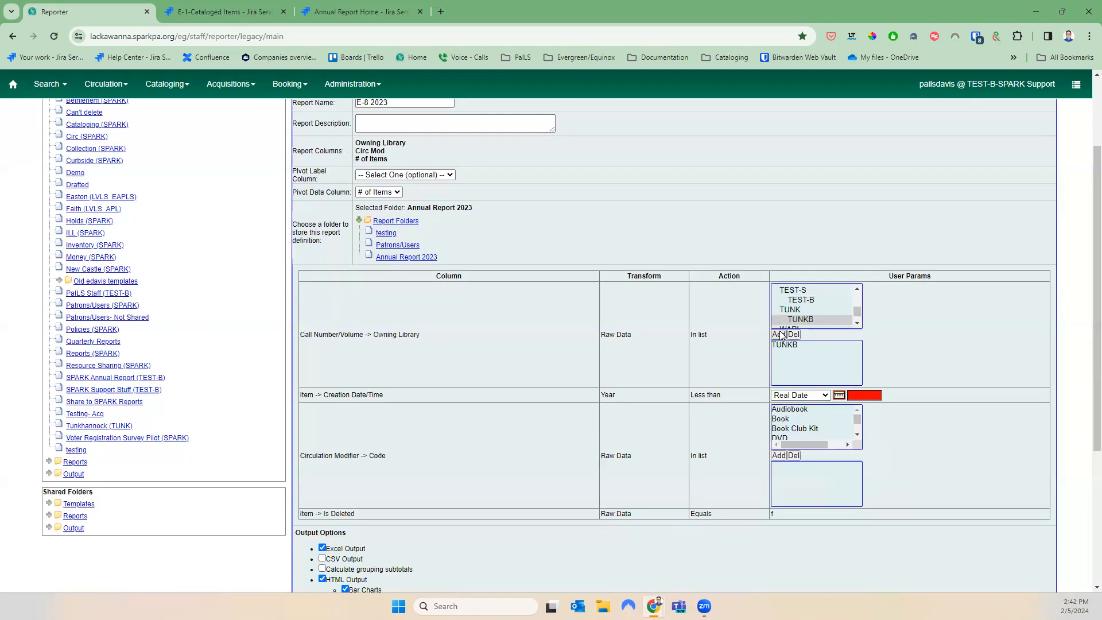
click(863, 395)
text(2024)
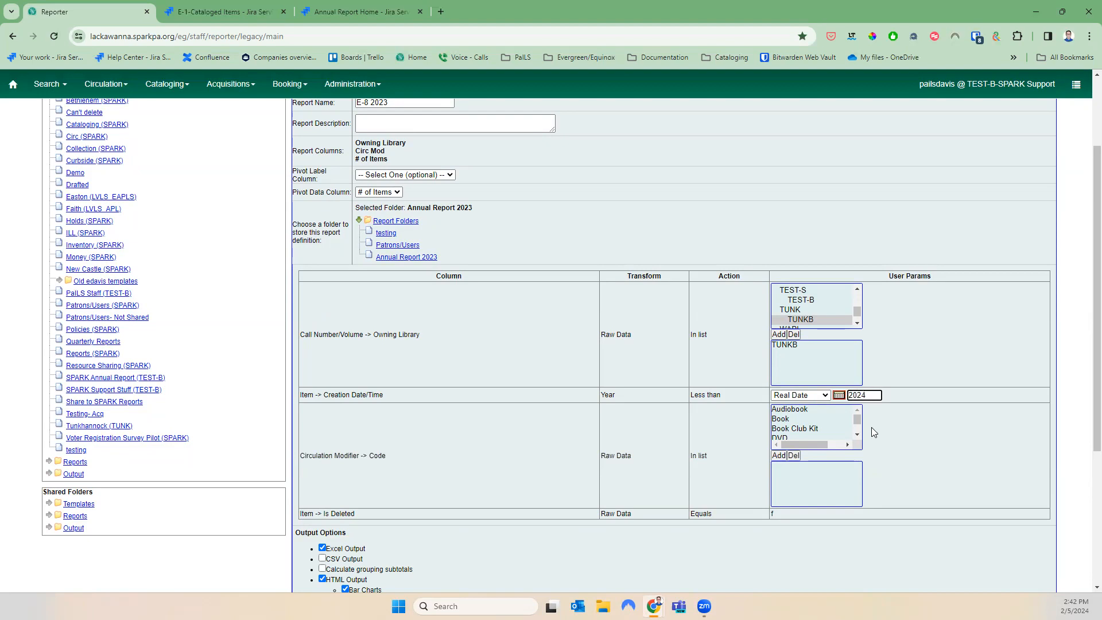
Add Electronic Device and Equipment to the circulation modifier filter
scroll(869, 427, up, 3)
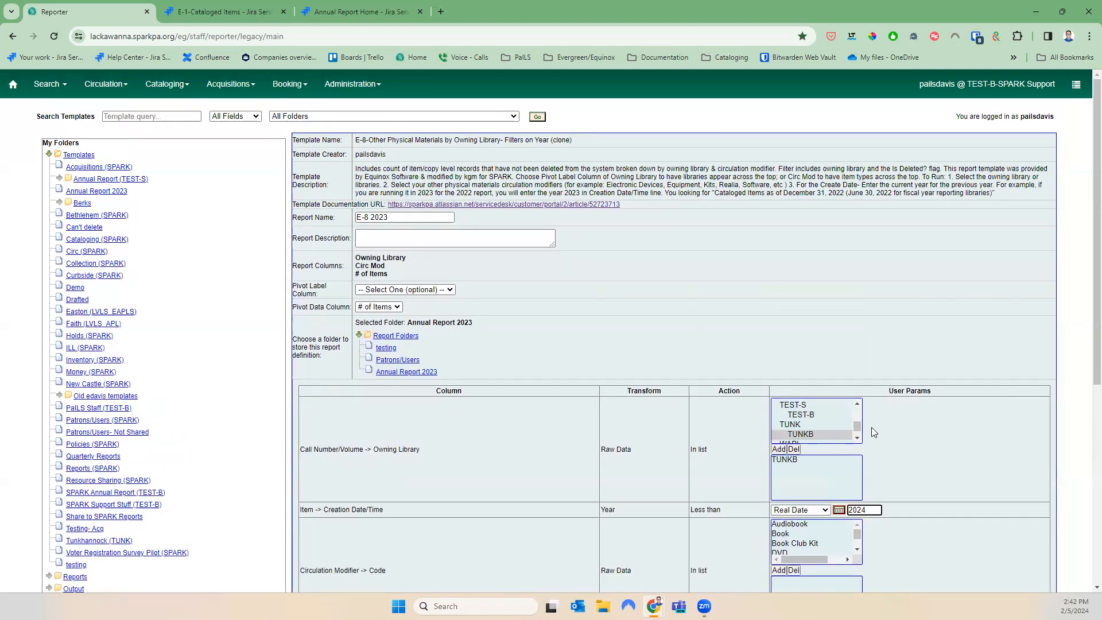
scroll(877, 431, down, 1)
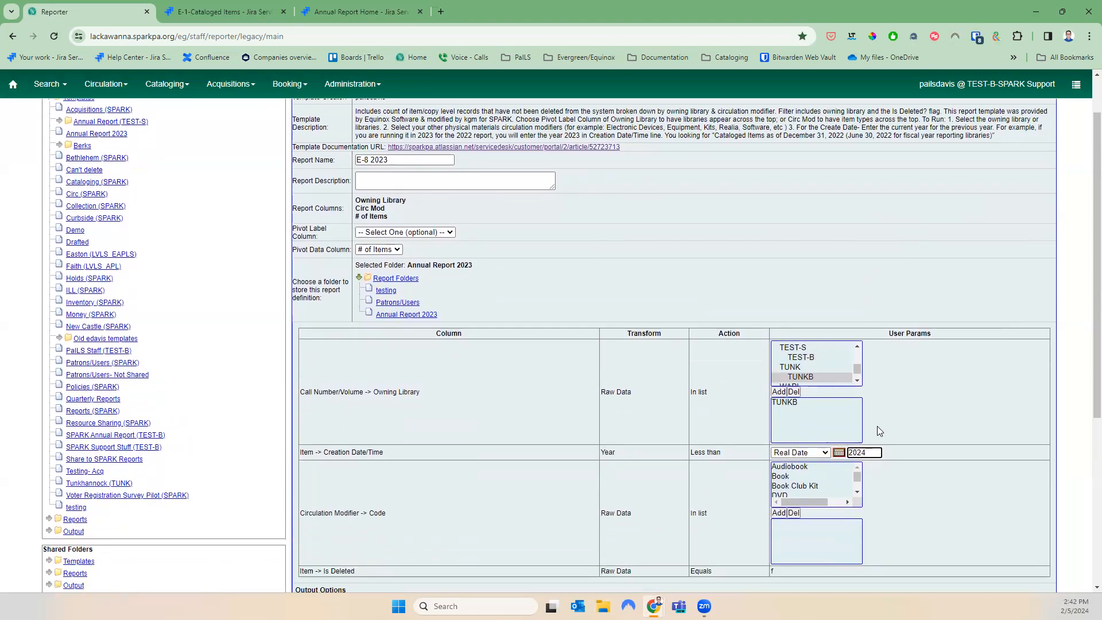
click(858, 496)
click(858, 496)
click(833, 485)
click(833, 477)
click(779, 513)
click(790, 491)
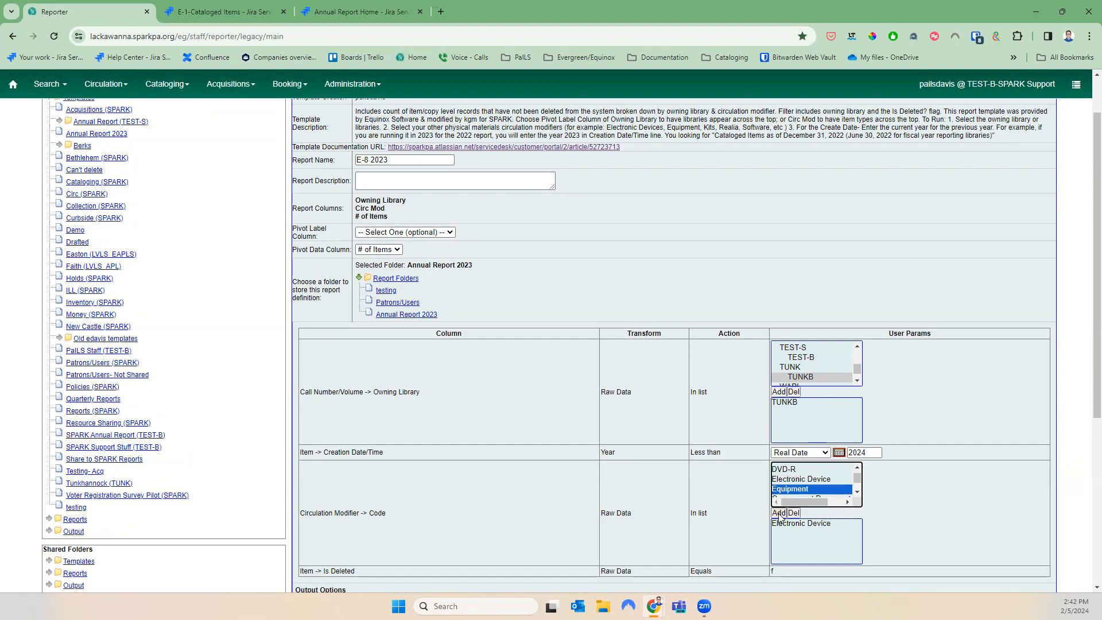
click(779, 512)
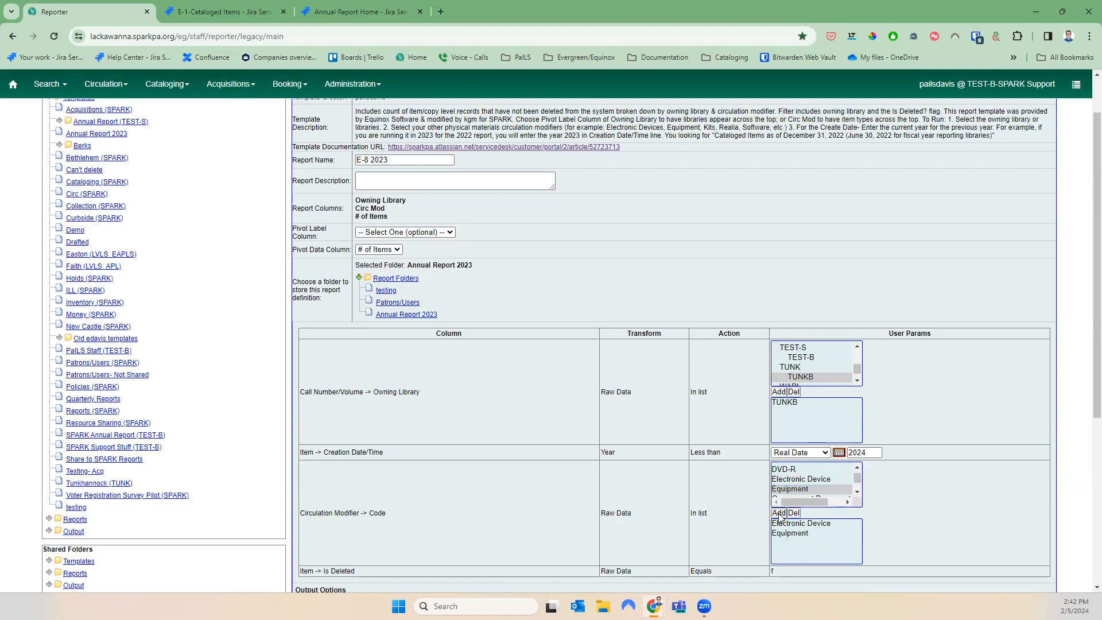
Add Kit, Realia and Software to the circulation modifier filter
click(858, 496)
click(857, 493)
click(857, 494)
click(797, 489)
click(780, 513)
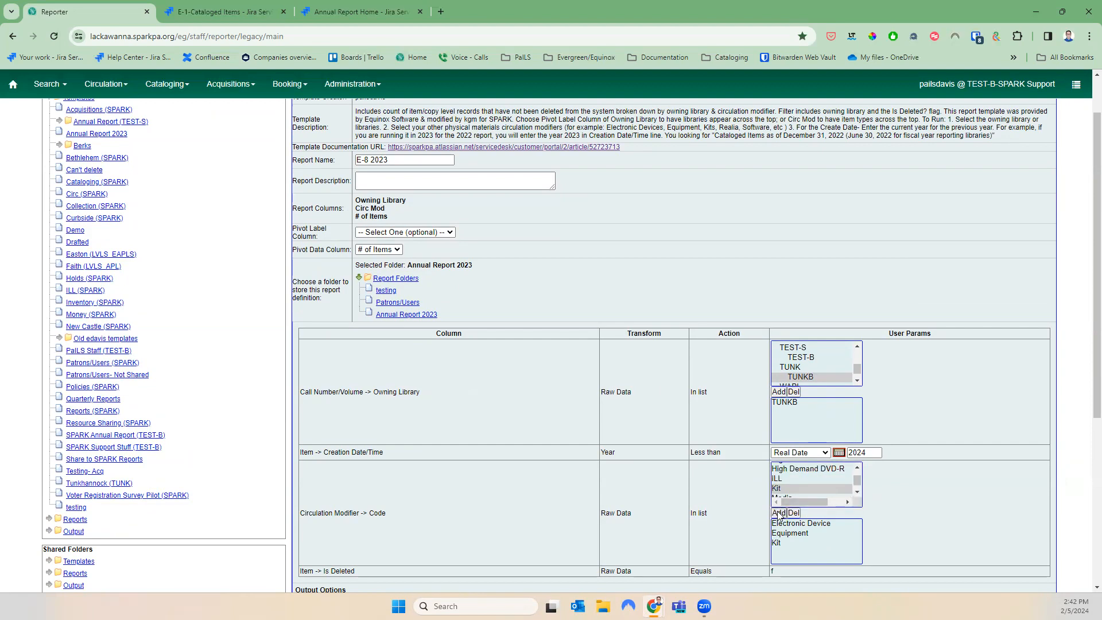
click(856, 495)
click(856, 492)
click(800, 482)
click(780, 513)
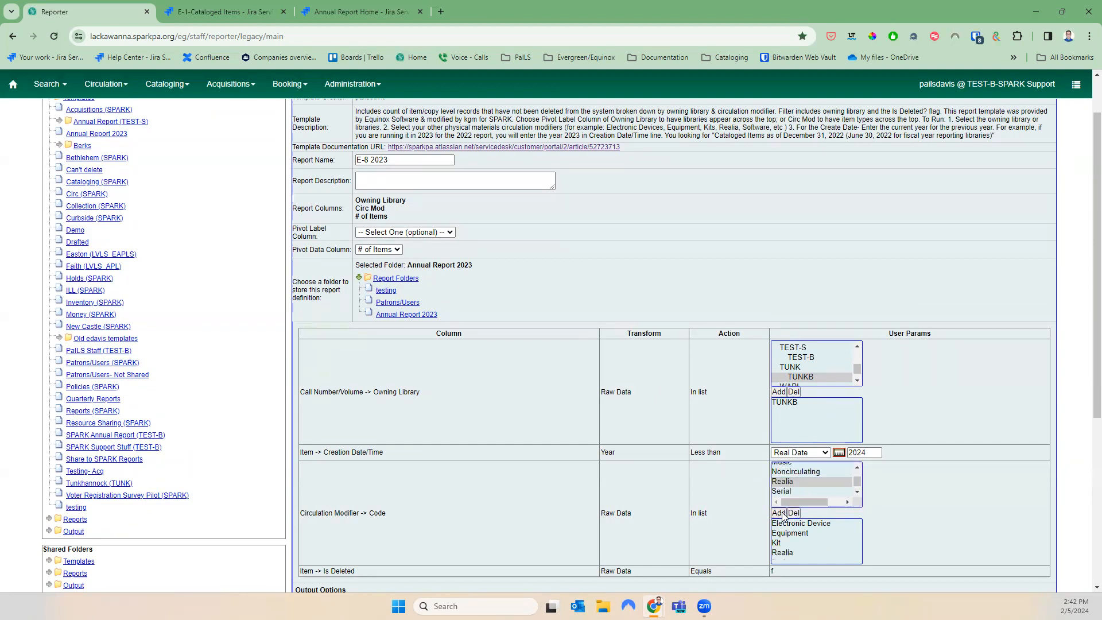
click(857, 492)
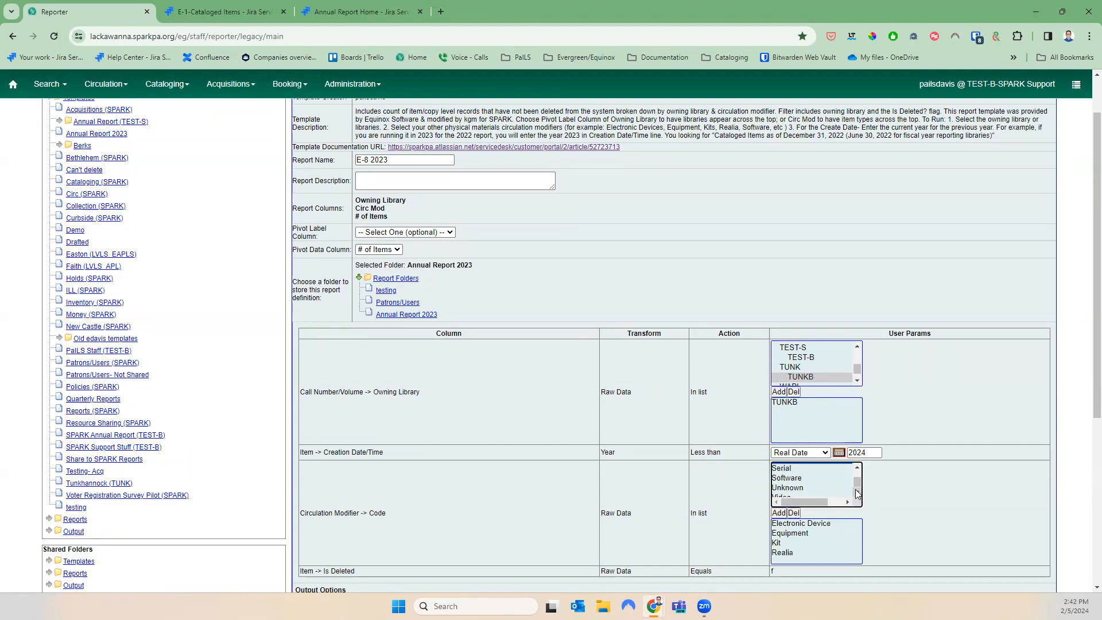
click(833, 477)
click(779, 512)
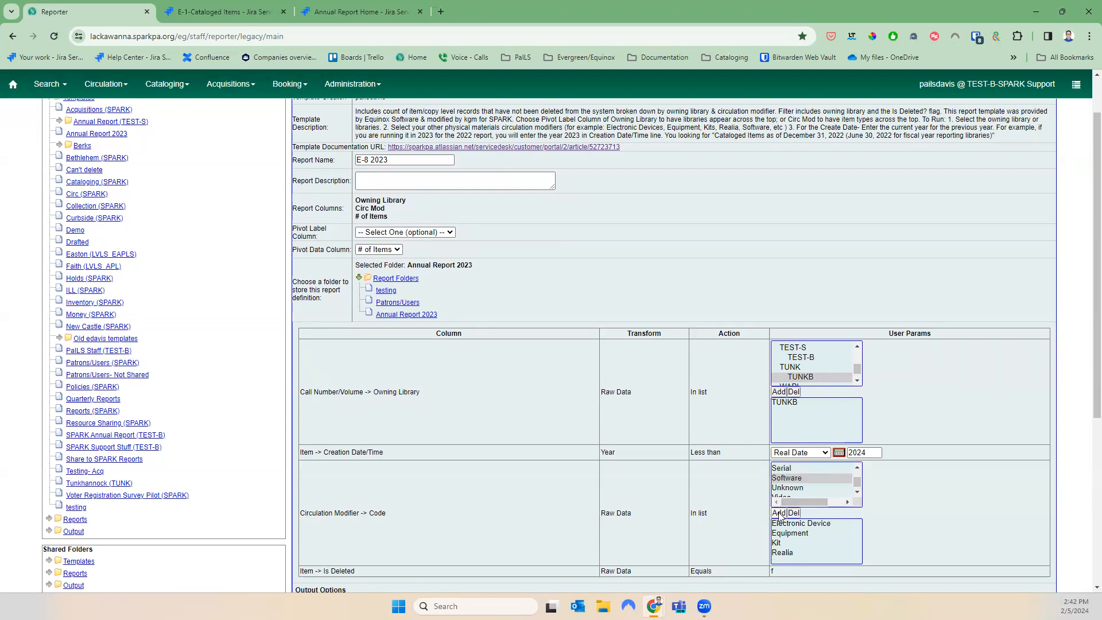
click(858, 492)
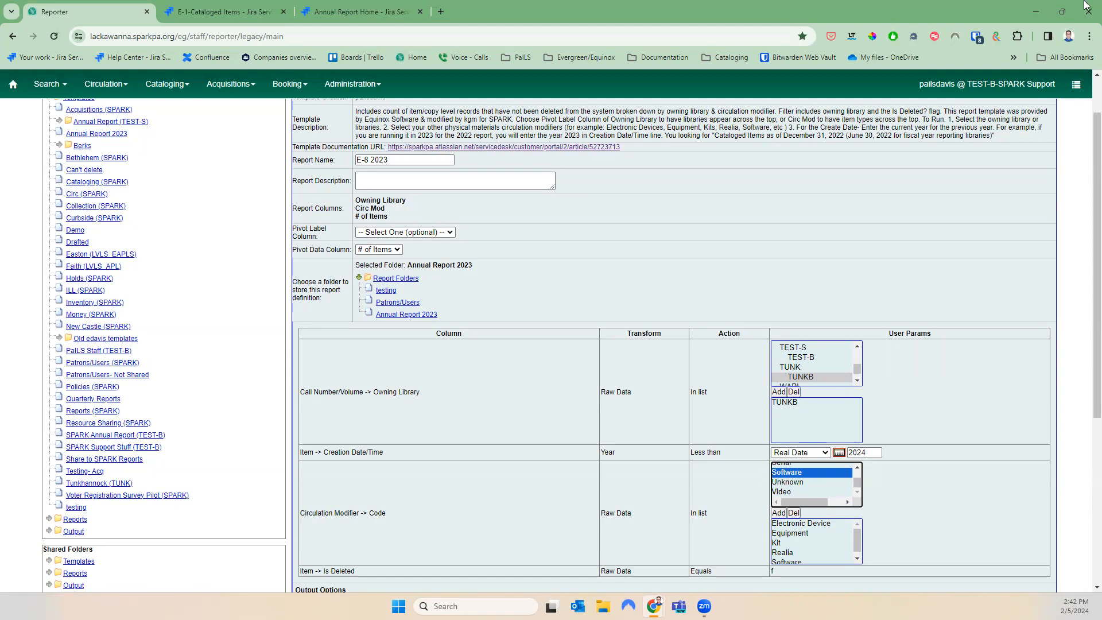
scroll(1035, 315, down, 4)
Clear the completion e-mail, send output to Annual Report 2023, and save E-8 2023
scroll(994, 312, down, 1)
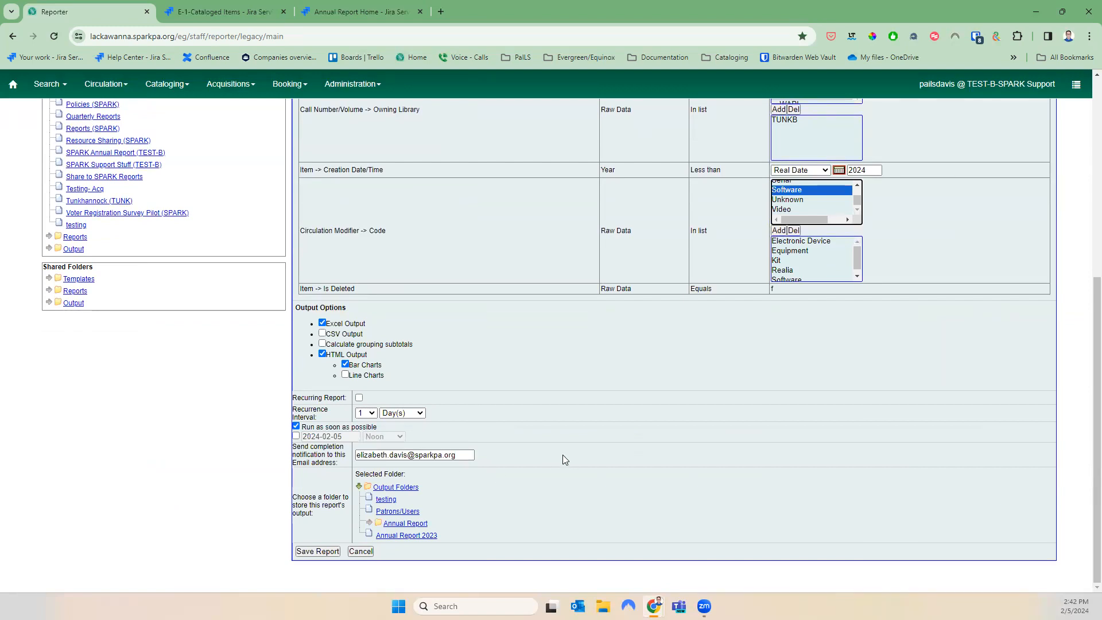
drag(468, 455, 319, 466)
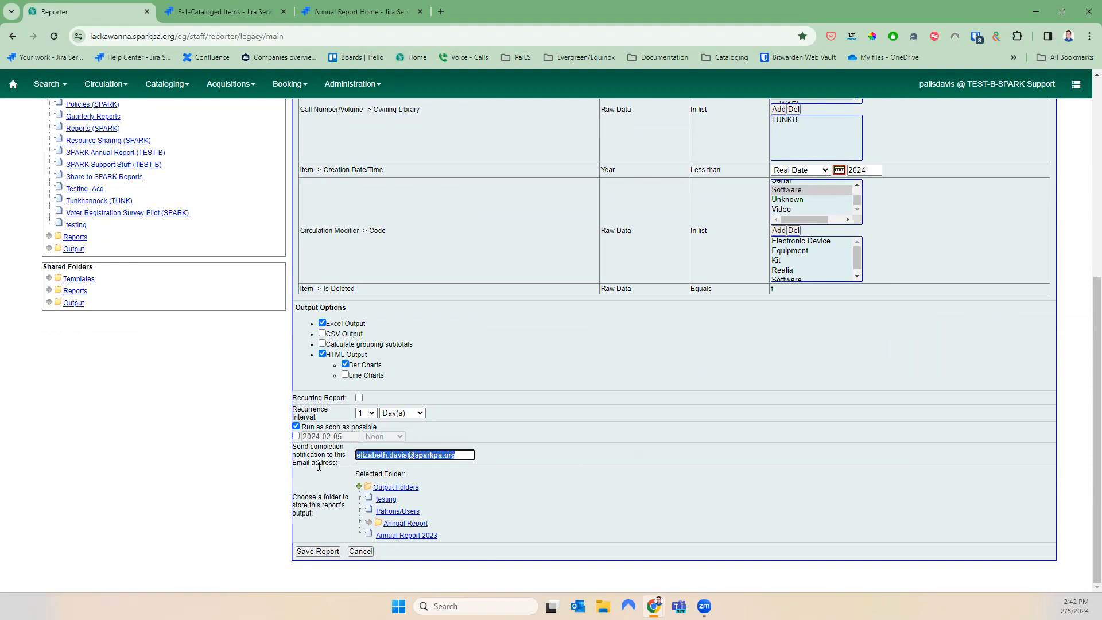
key(BackSpace)
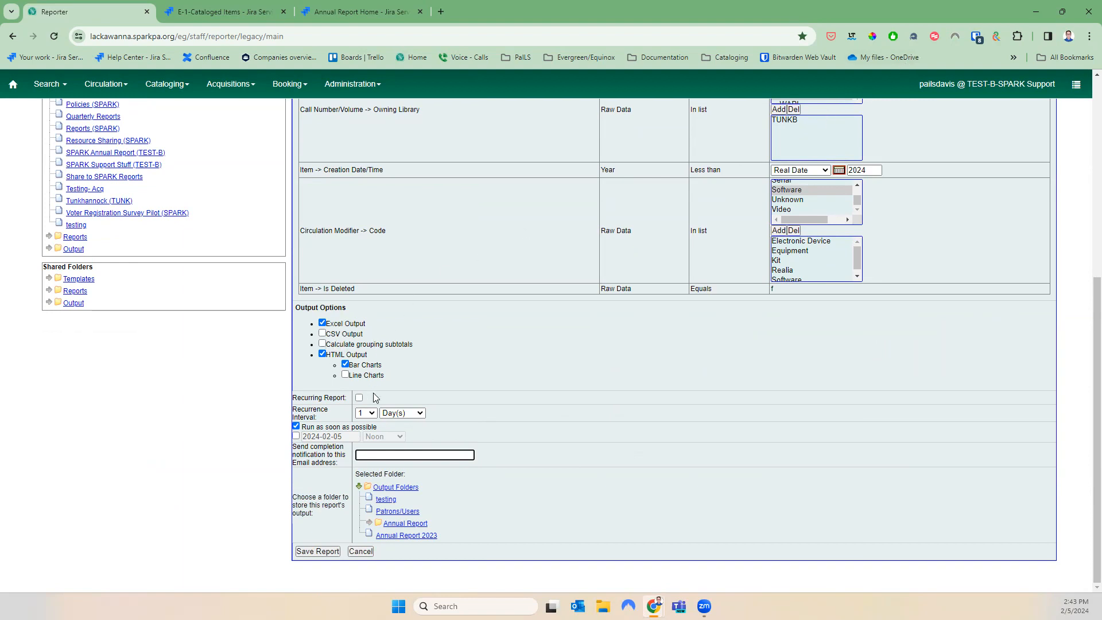
click(412, 536)
click(318, 553)
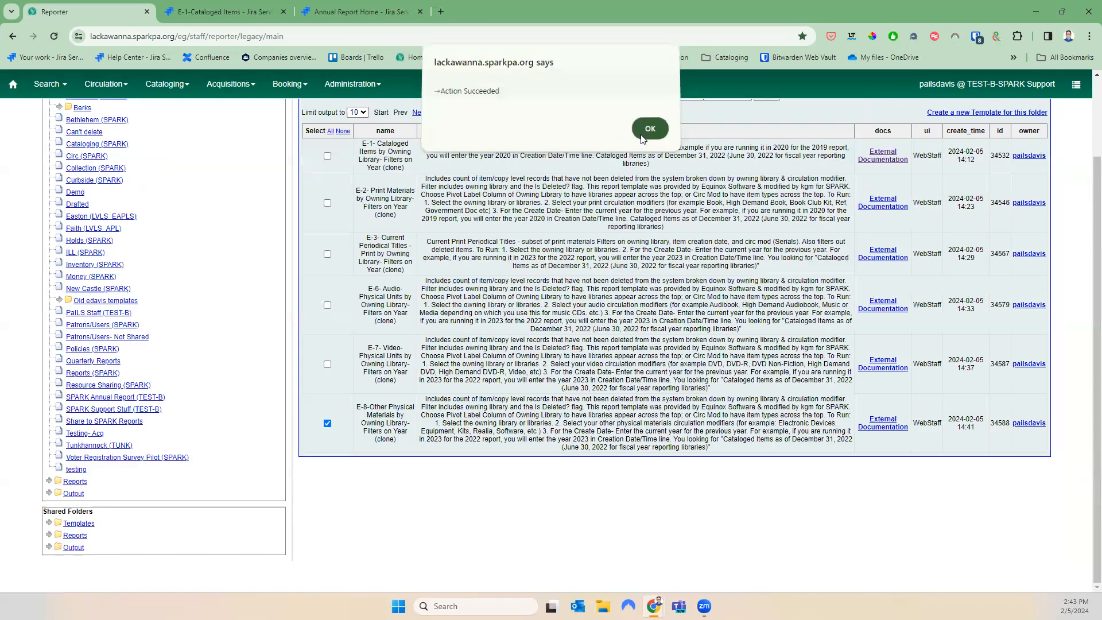
Reload the Annual Report 2023 output folder until E-8 2023 shows completed, then select it
click(642, 141)
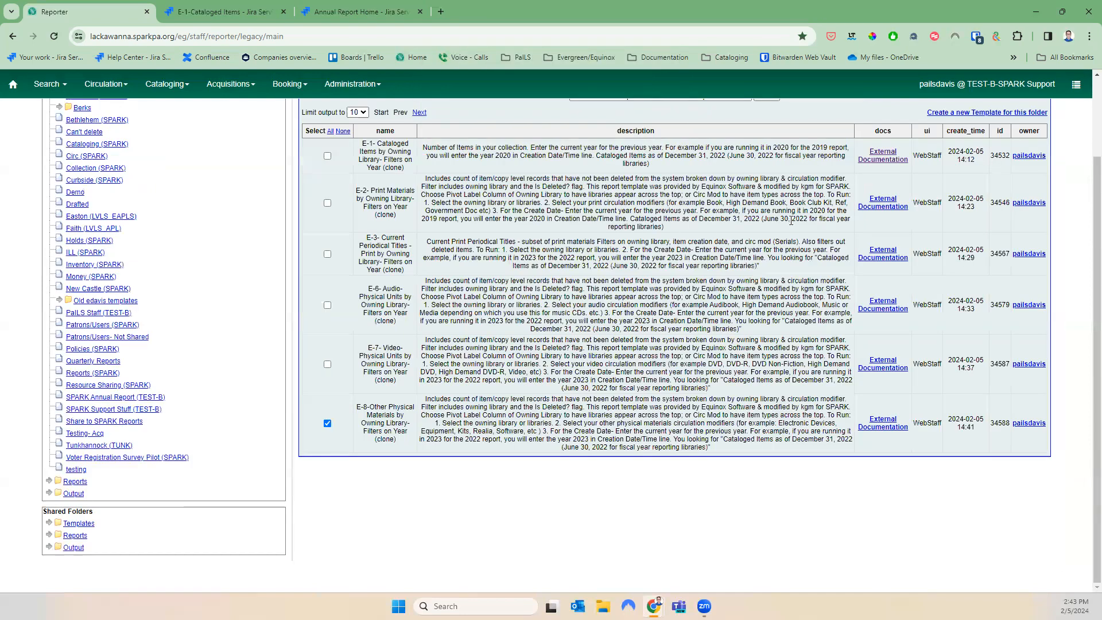
click(49, 494)
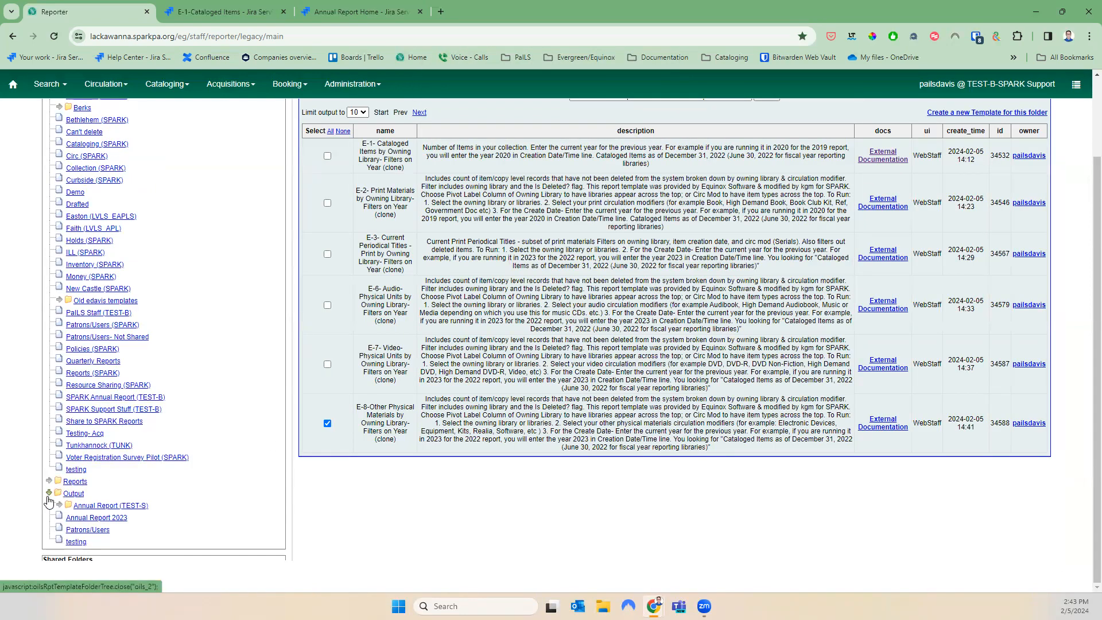
click(81, 520)
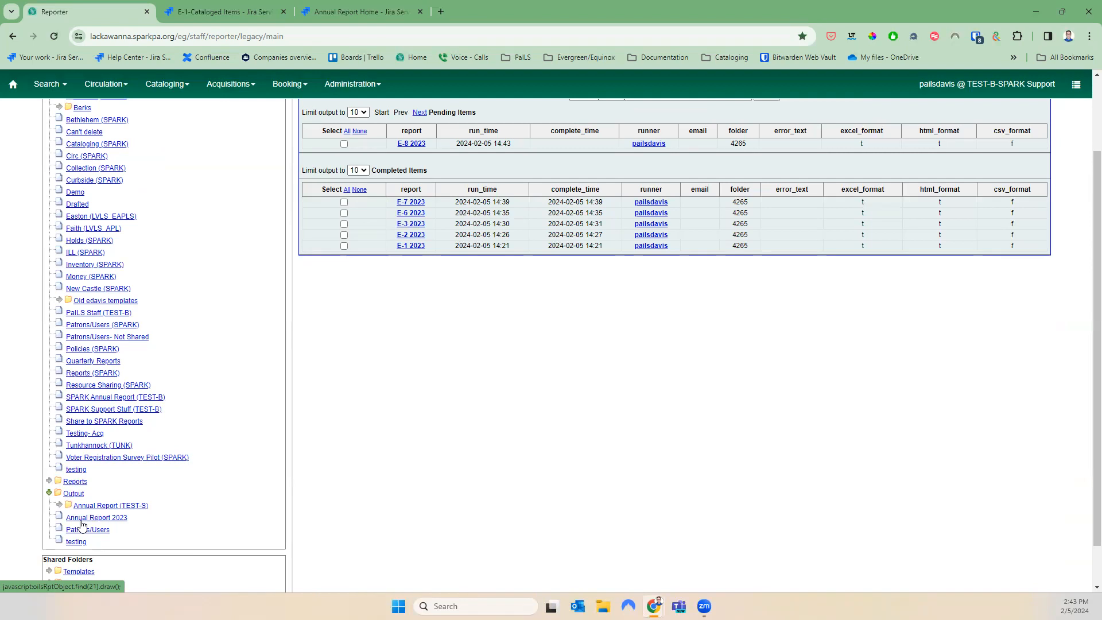
click(81, 521)
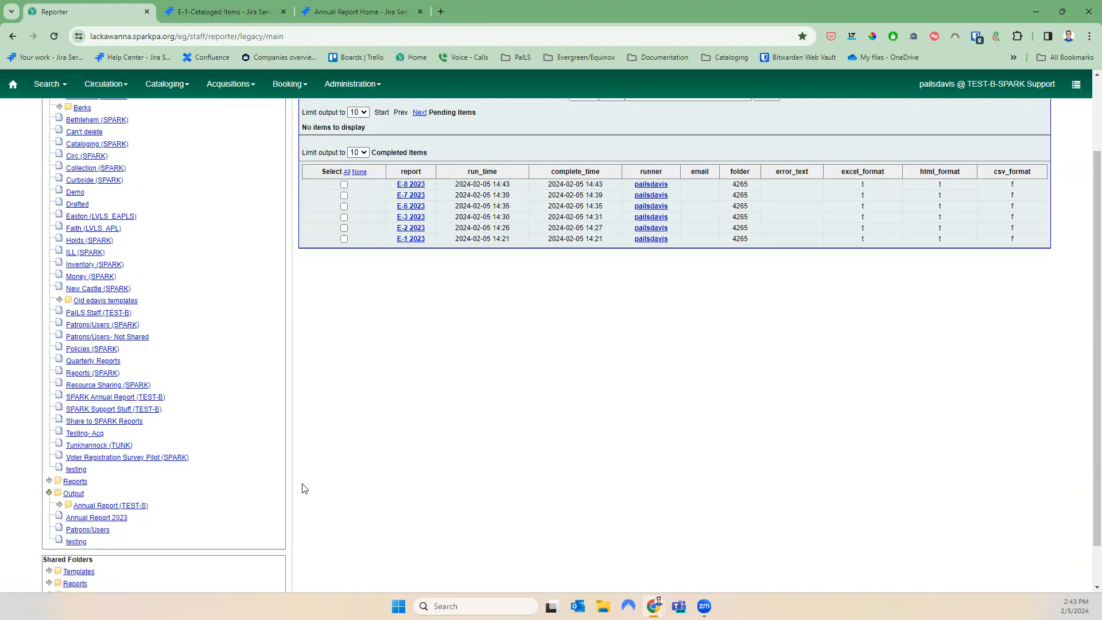
click(79, 522)
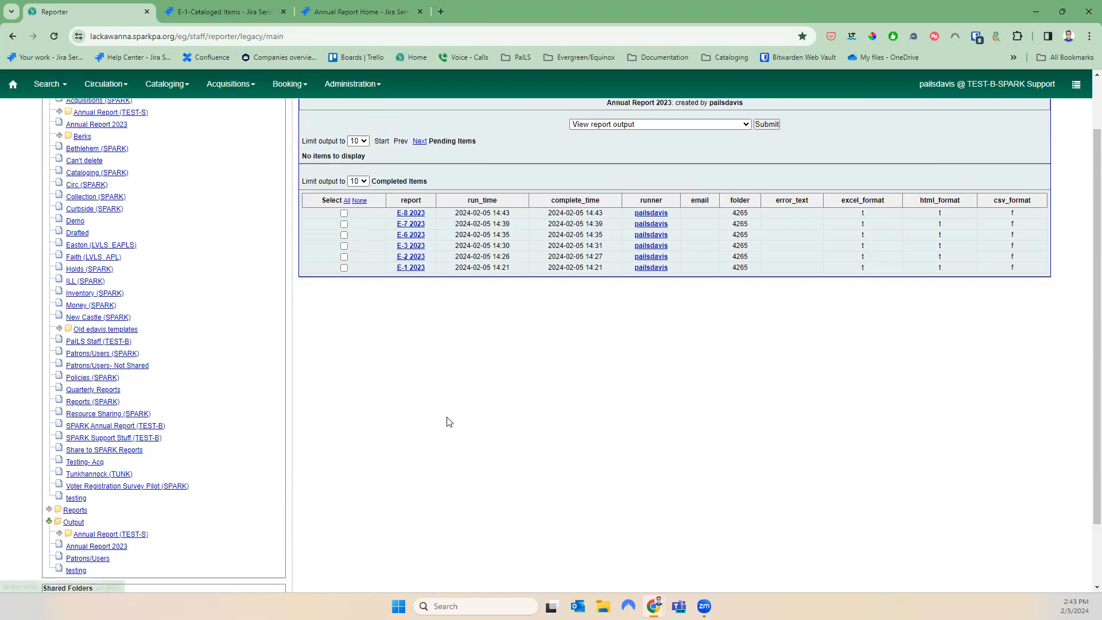
click(343, 280)
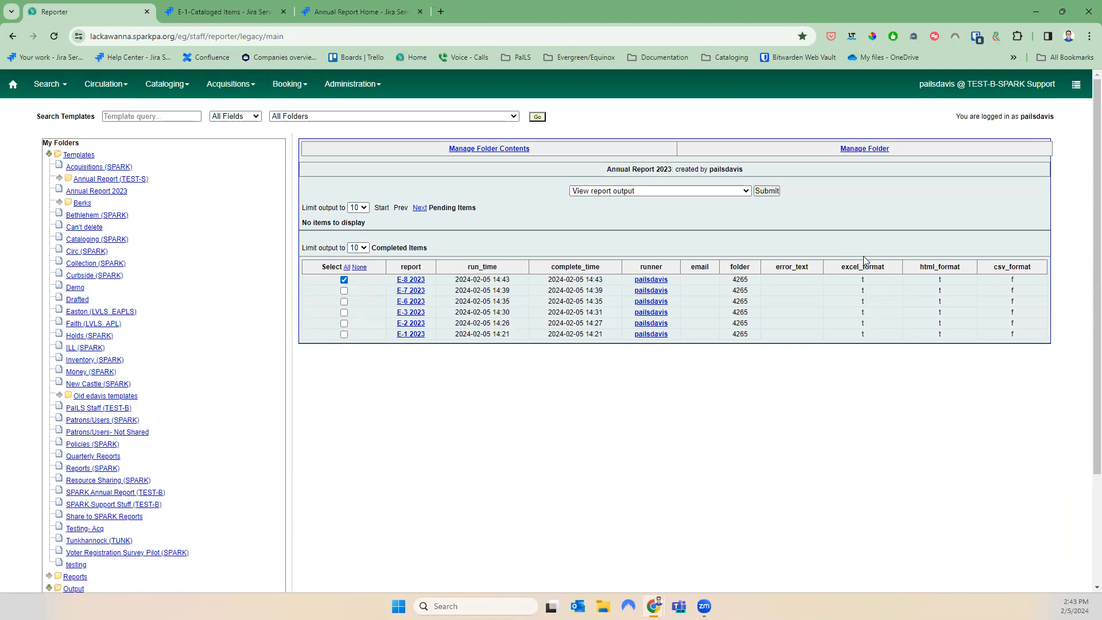
click(767, 192)
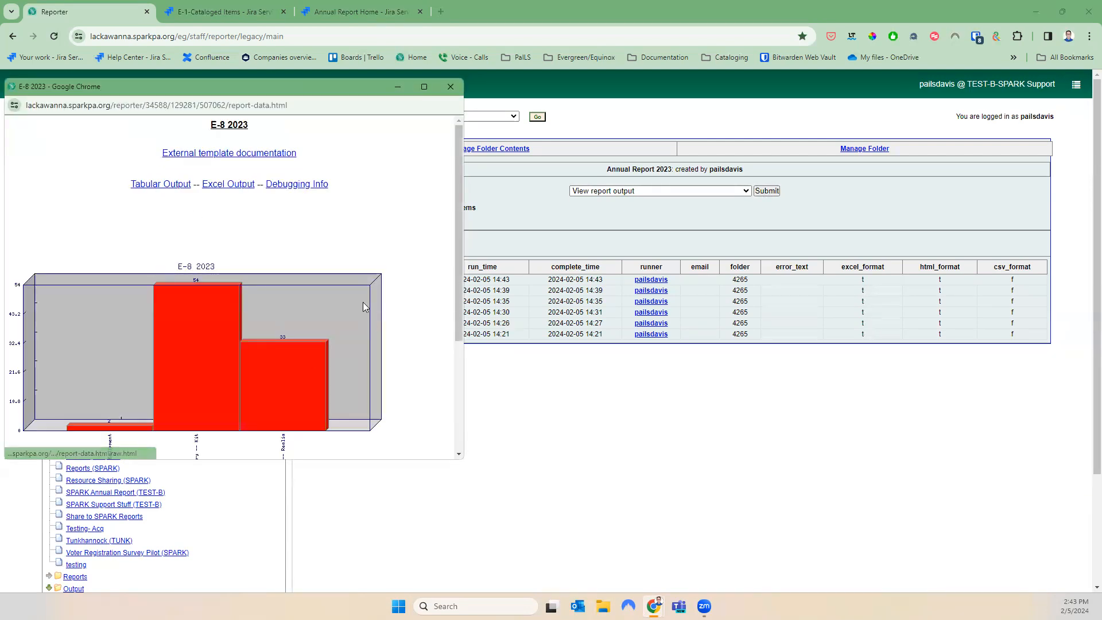
scroll(377, 418, down, 3)
scroll(378, 420, up, 3)
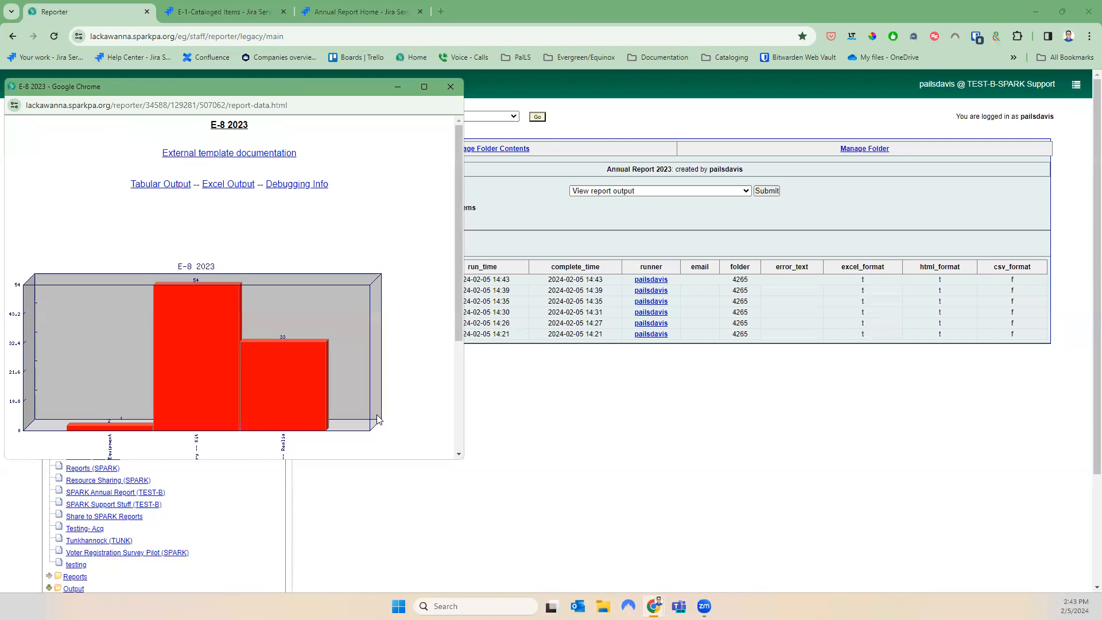
click(182, 186)
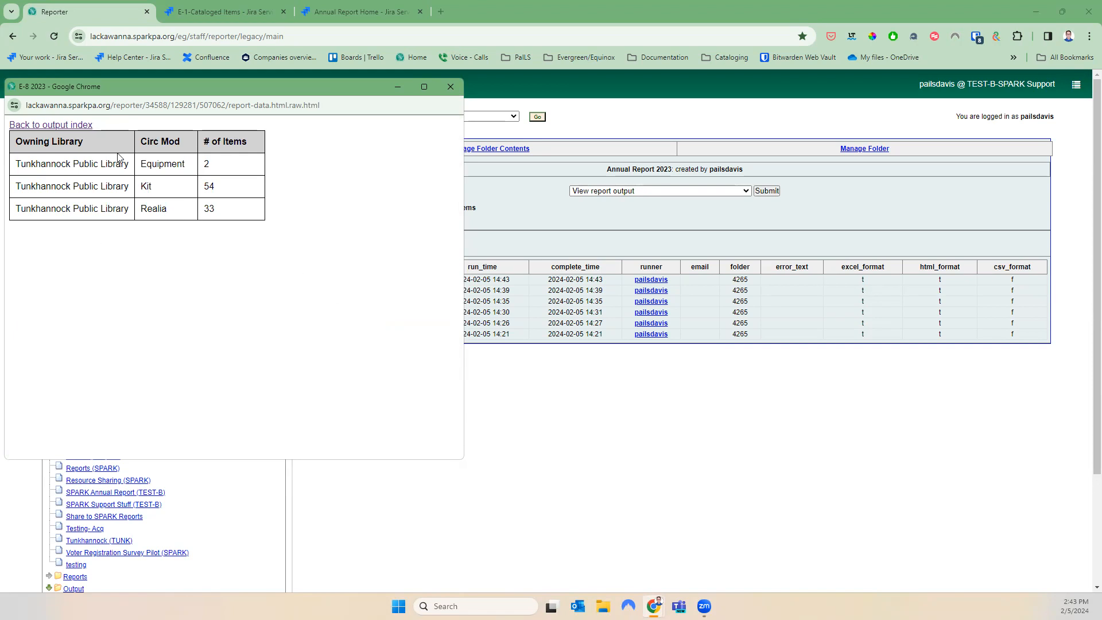
click(79, 126)
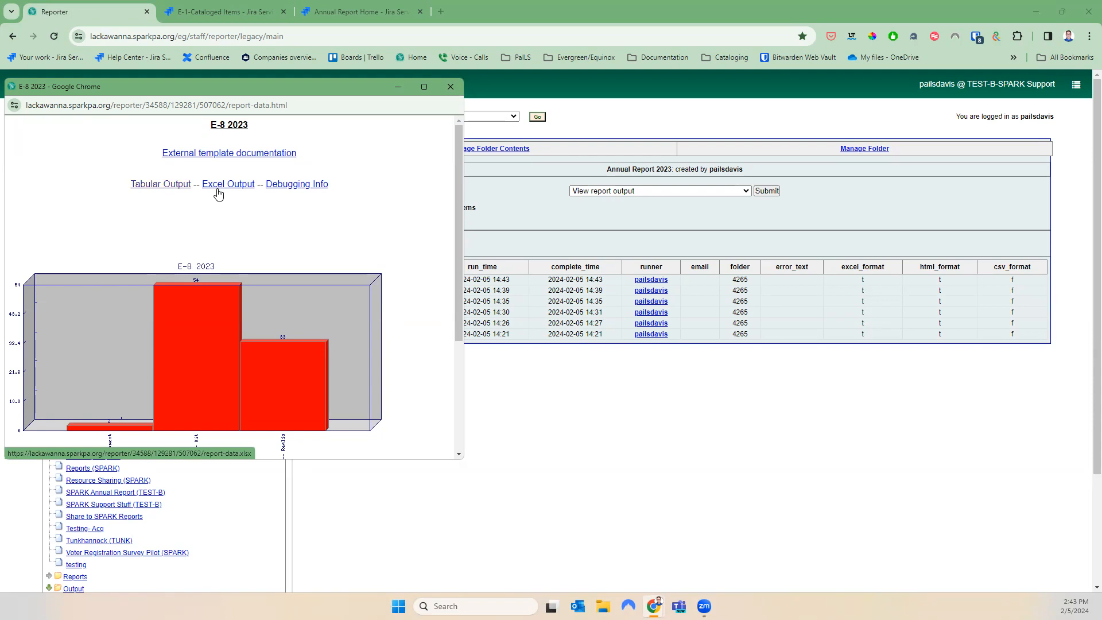
click(450, 87)
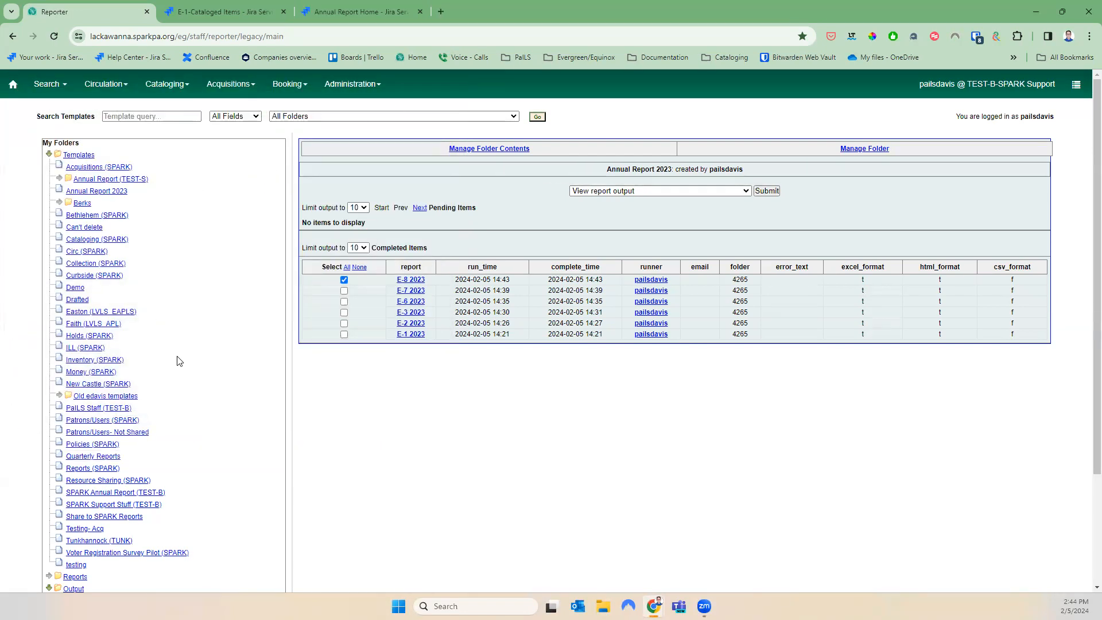
Browse Shared Folders > Templates > annualreport > 2023 with Documentation to the F-1 Registered Users templates
scroll(195, 375, down, 3)
scroll(195, 375, down, 1)
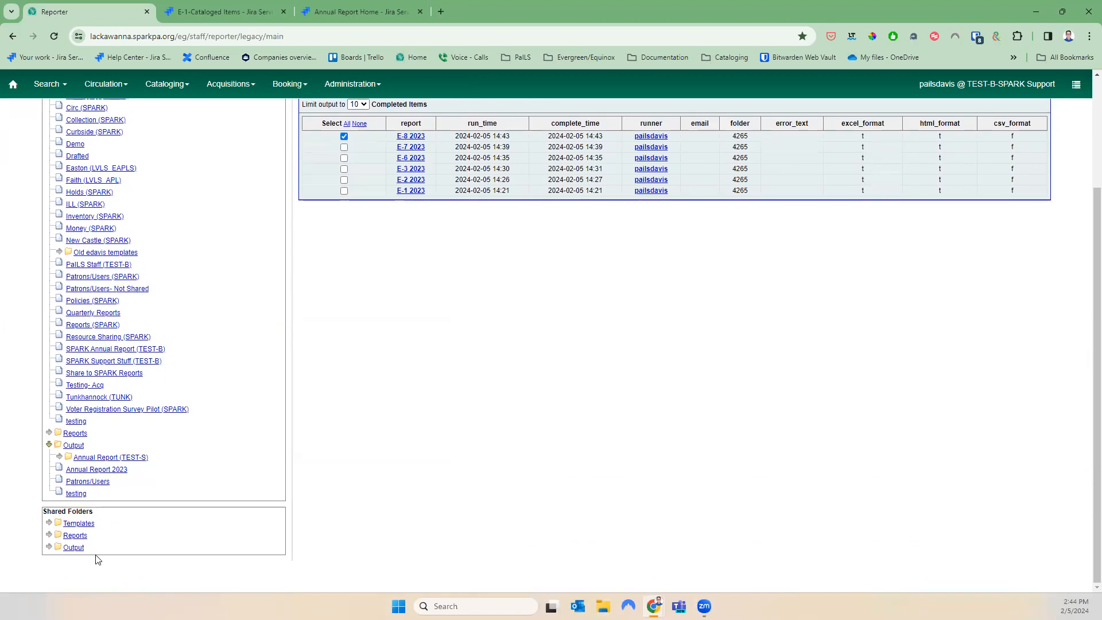
scroll(193, 498, up, 3)
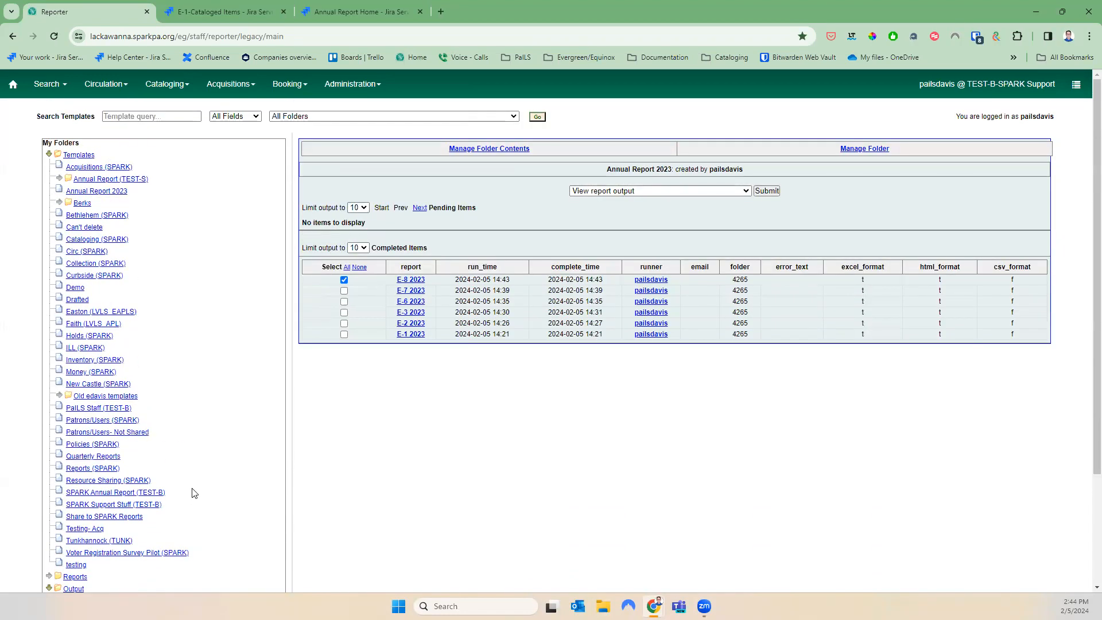
scroll(195, 487, down, 3)
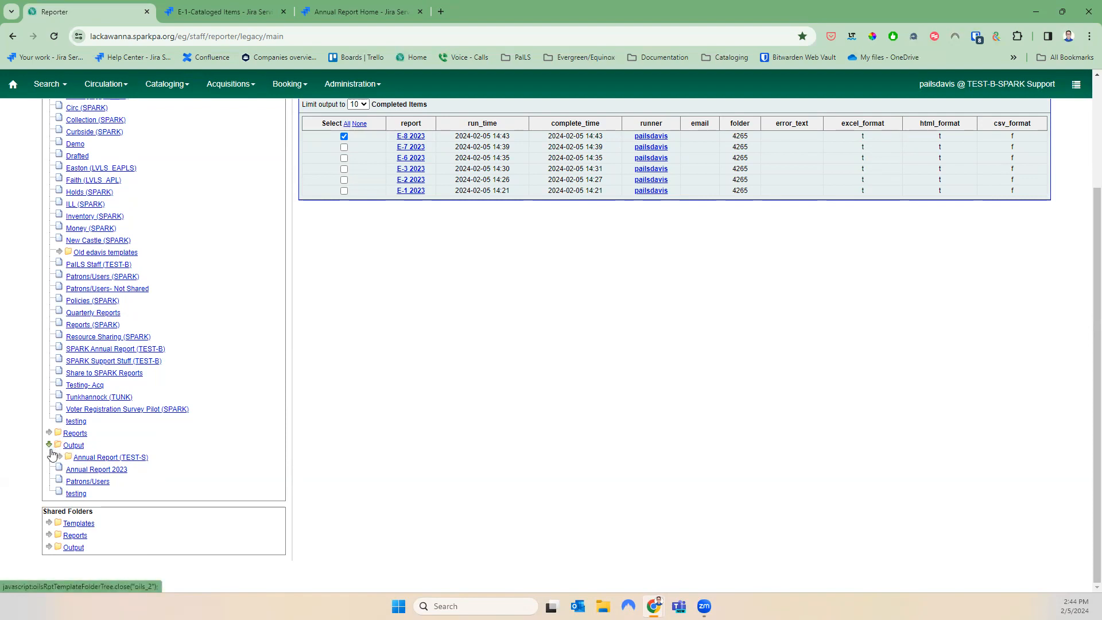
click(50, 523)
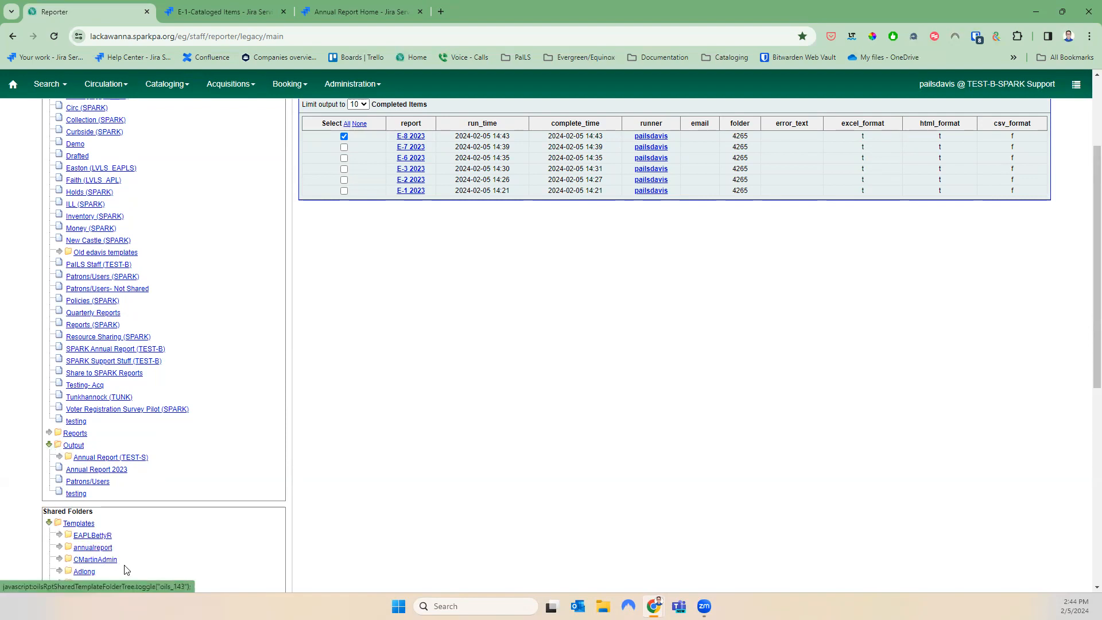
click(58, 548)
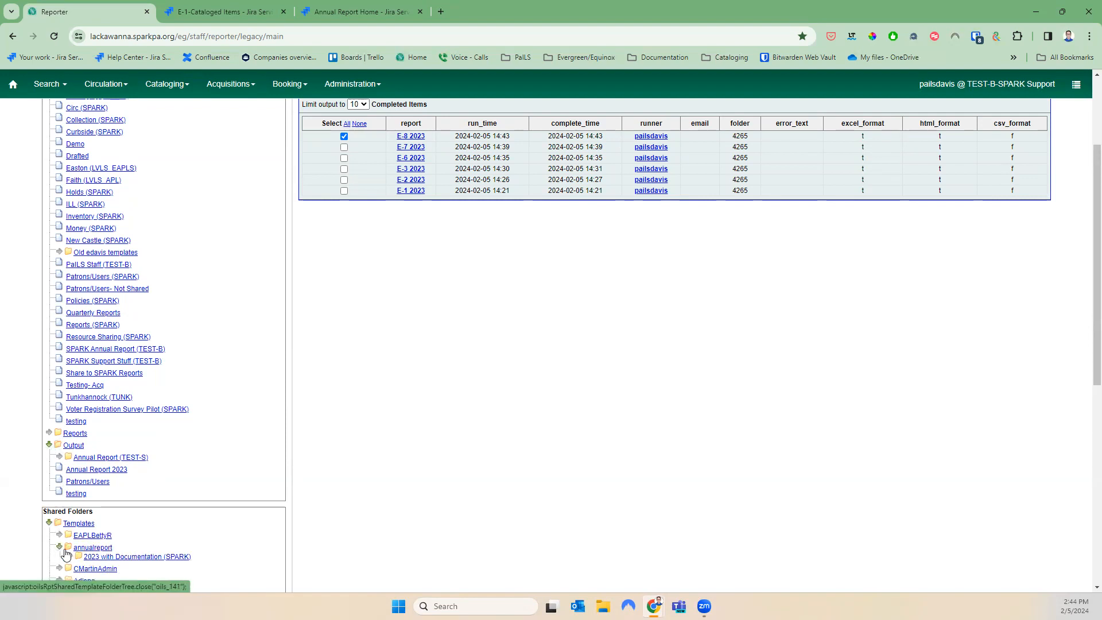
scroll(167, 534, down, 3)
click(69, 385)
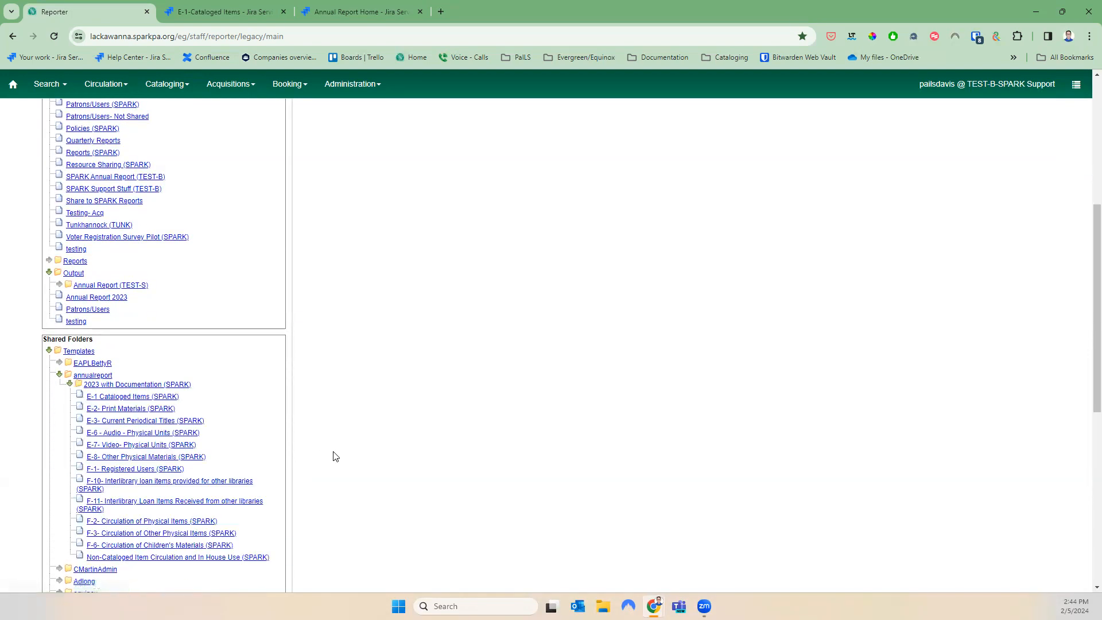
click(115, 469)
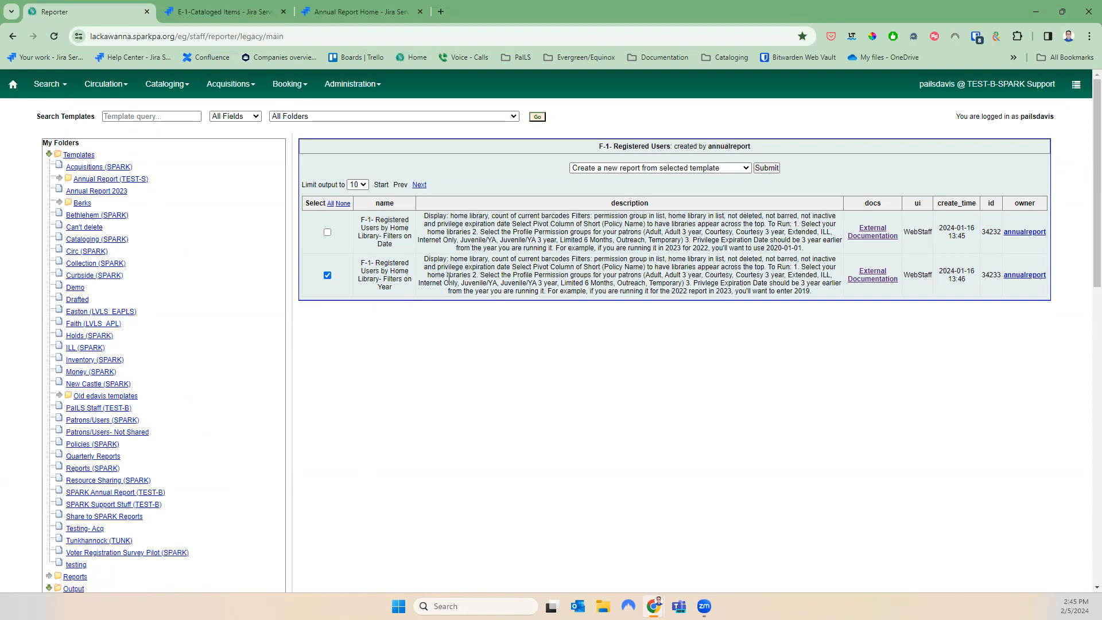
Clone the F-1 Registered Users Filters on Year template into Annual Report 2023 and save it
click(584, 169)
click(589, 187)
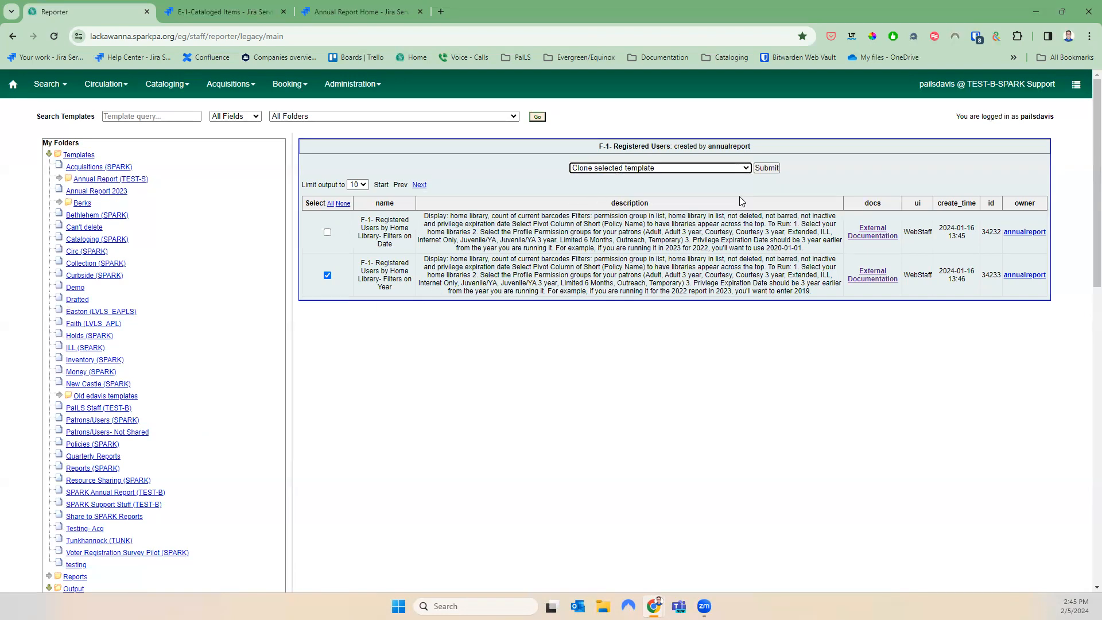
click(763, 167)
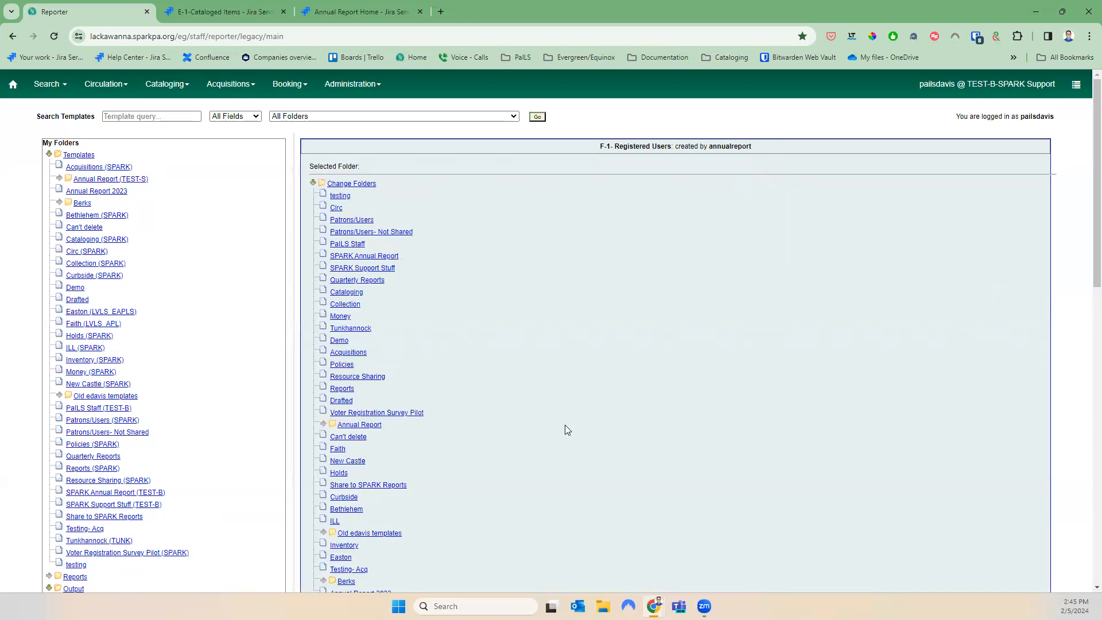
scroll(565, 424, down, 2)
click(333, 497)
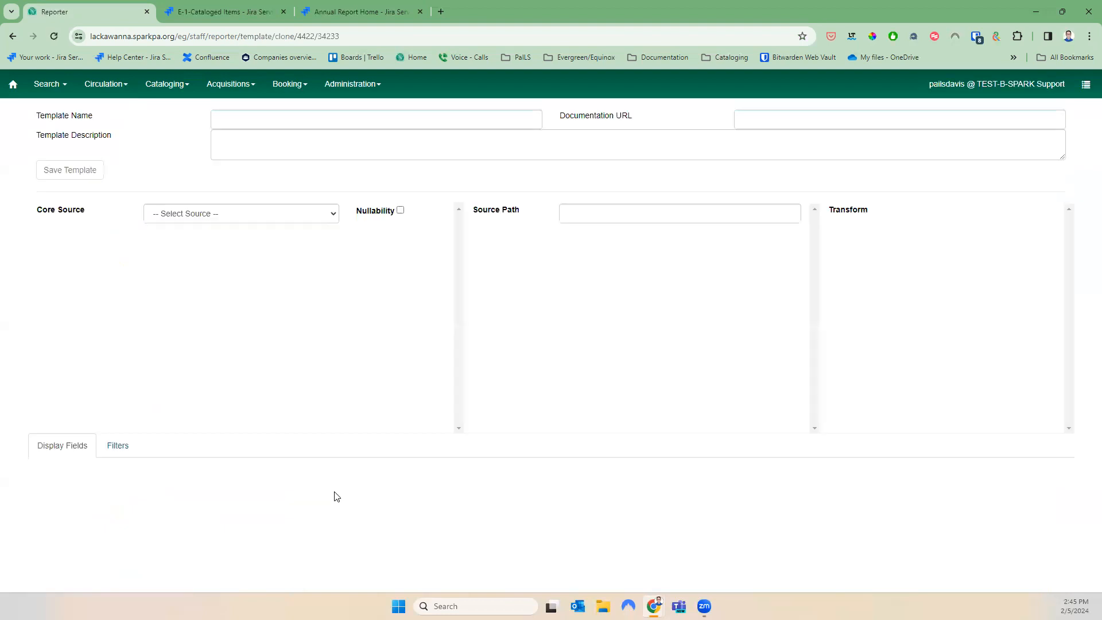
click(62, 175)
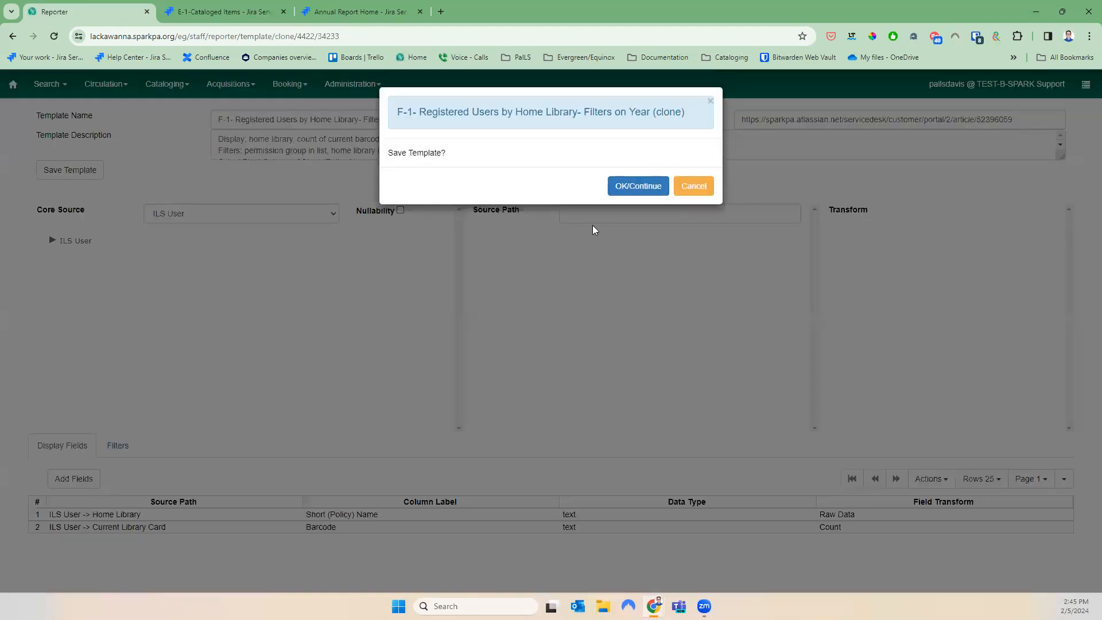
click(656, 193)
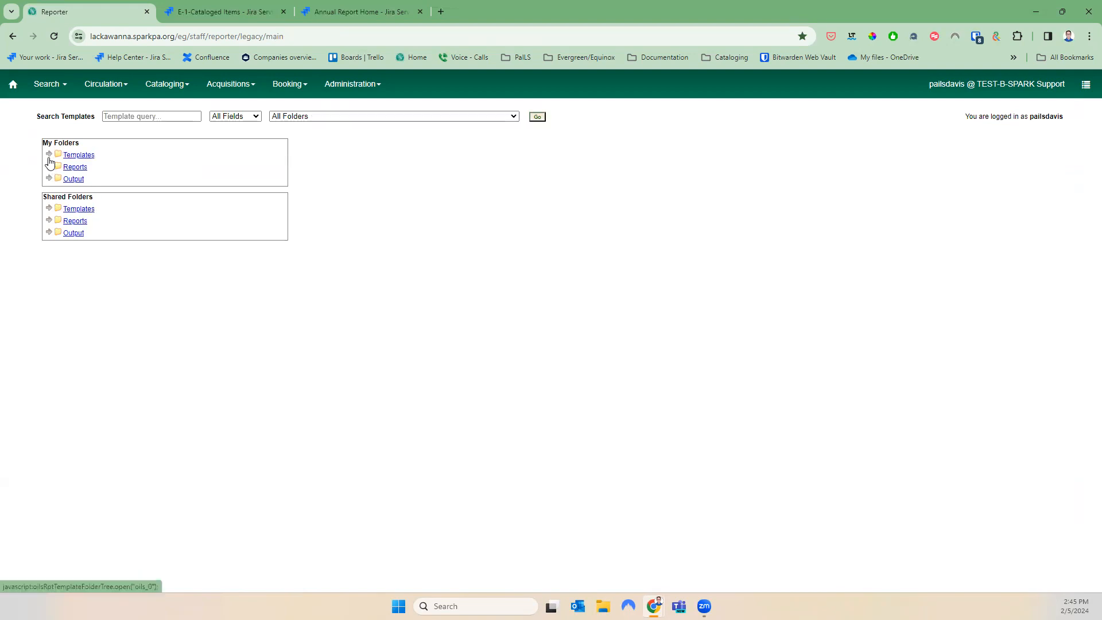
Start a new report from the F-1 Registered Users clone in the Annual Report 2023 template folder
click(49, 160)
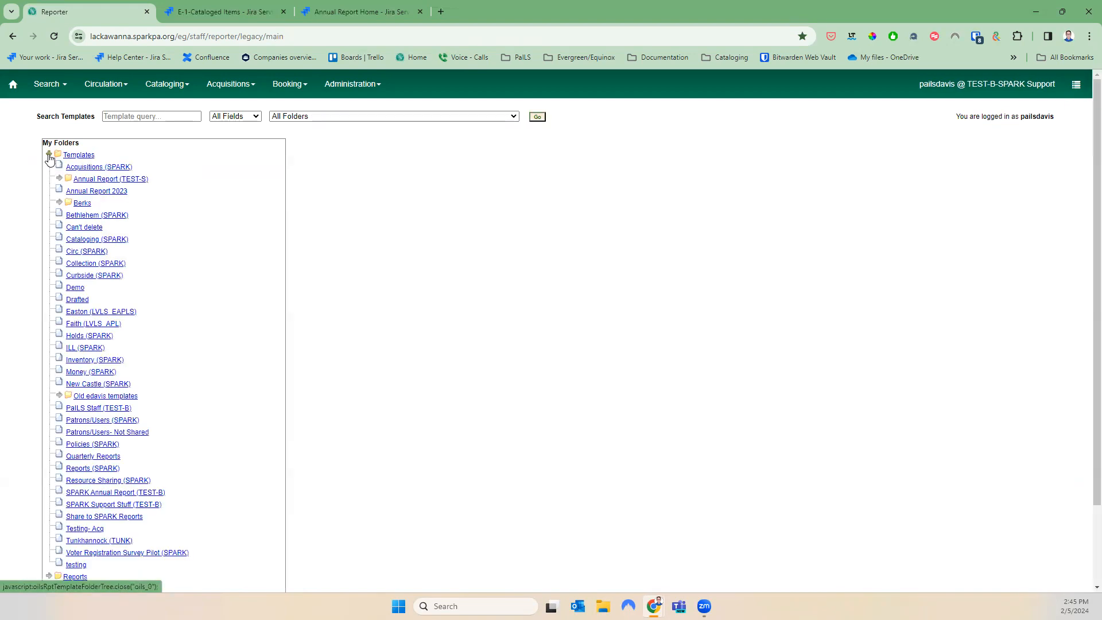
click(97, 191)
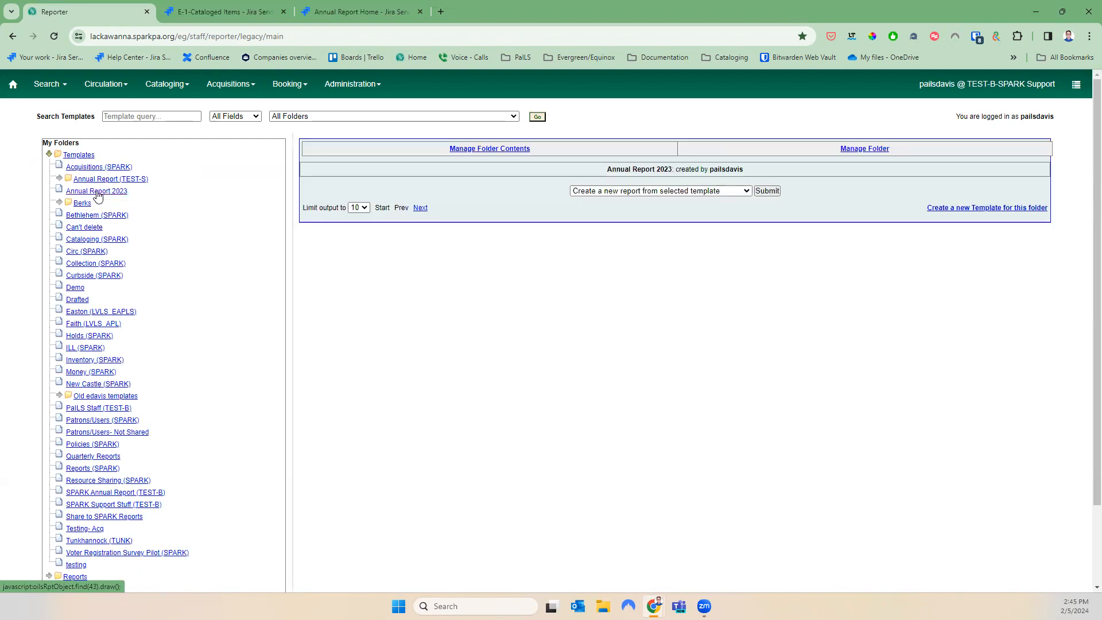
scroll(818, 371, down, 1)
scroll(818, 371, down, 2)
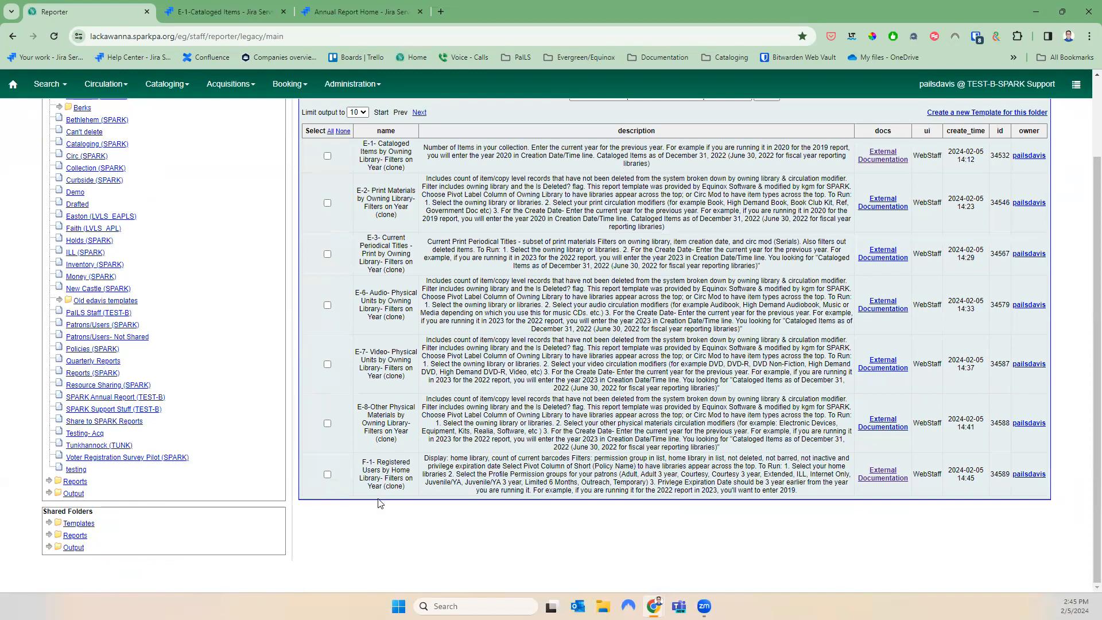
click(327, 475)
scroll(328, 478, up, 2)
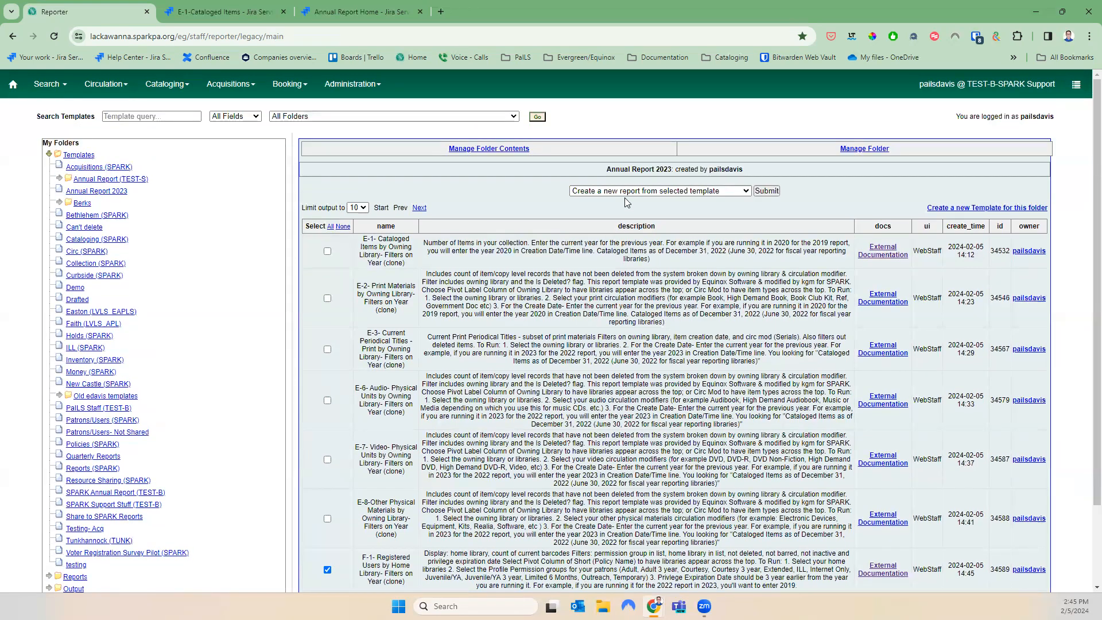
click(766, 191)
Name the report 'F-1 2023' and store it in the Annual Report 2023 folder
click(375, 206)
text(F-)
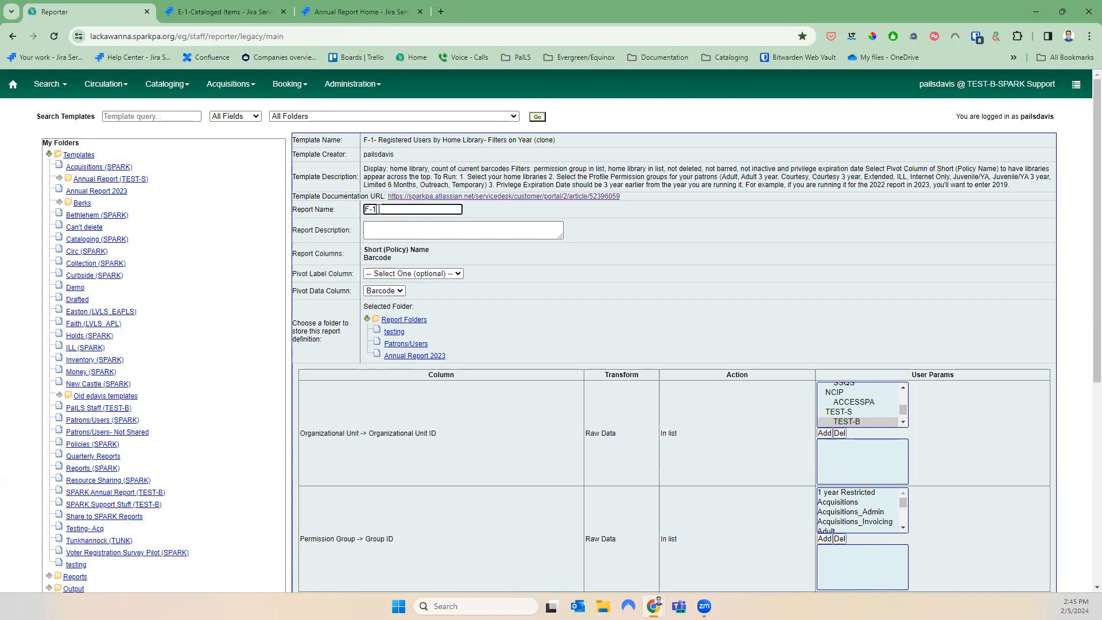
text(1 2023)
click(419, 356)
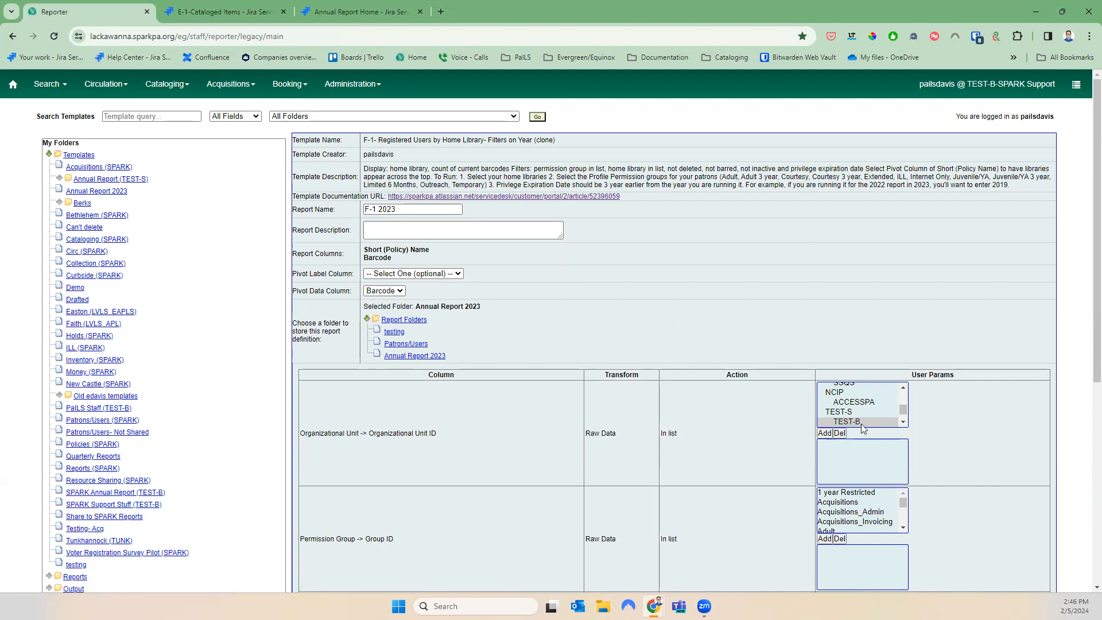
Limit the organizational unit filter to NWLB
click(903, 387)
scroll(902, 401, up, 10)
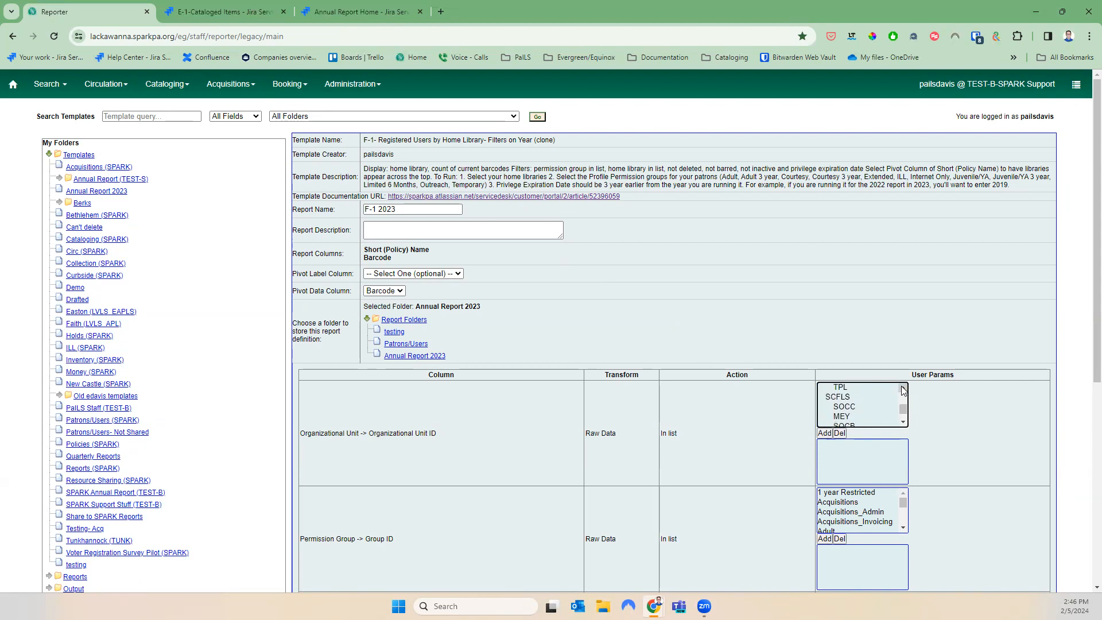
scroll(900, 391, up, 3)
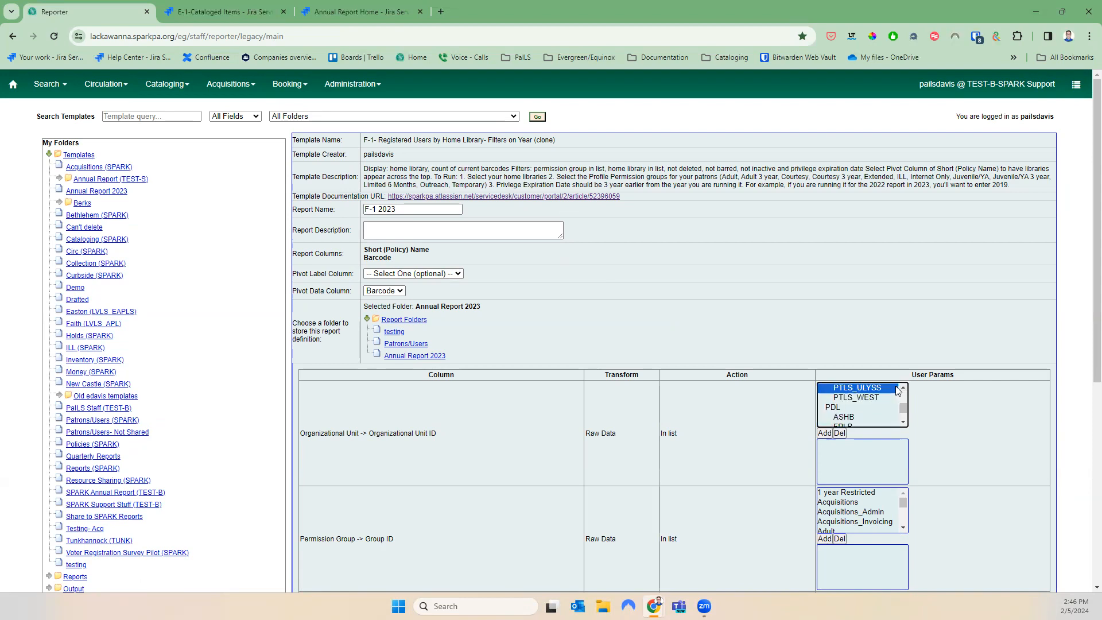
scroll(903, 390, up, 5)
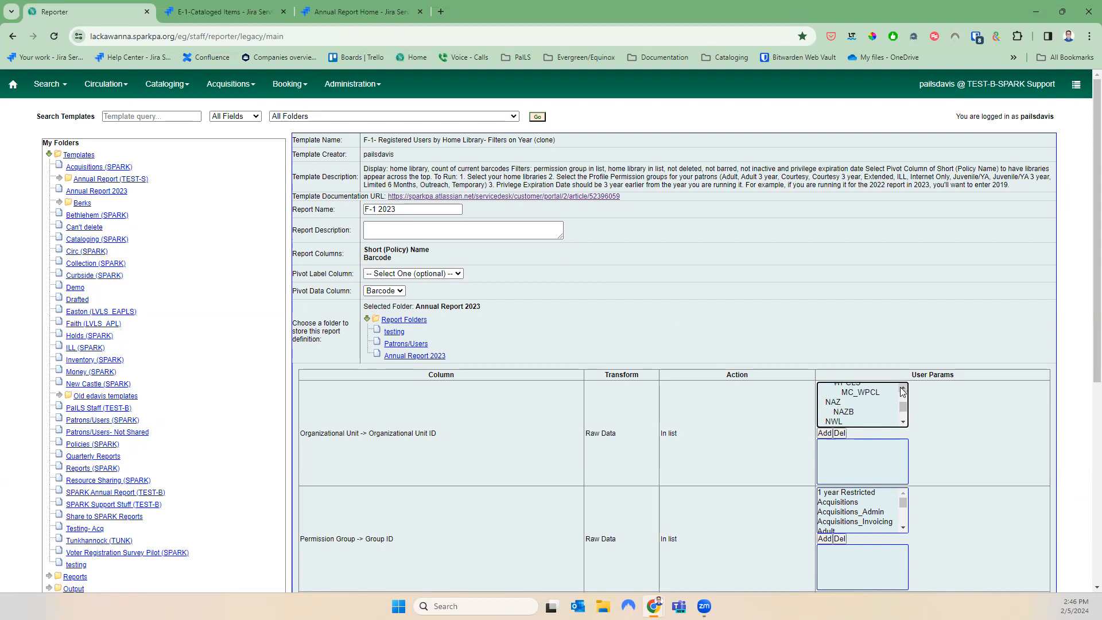
click(903, 422)
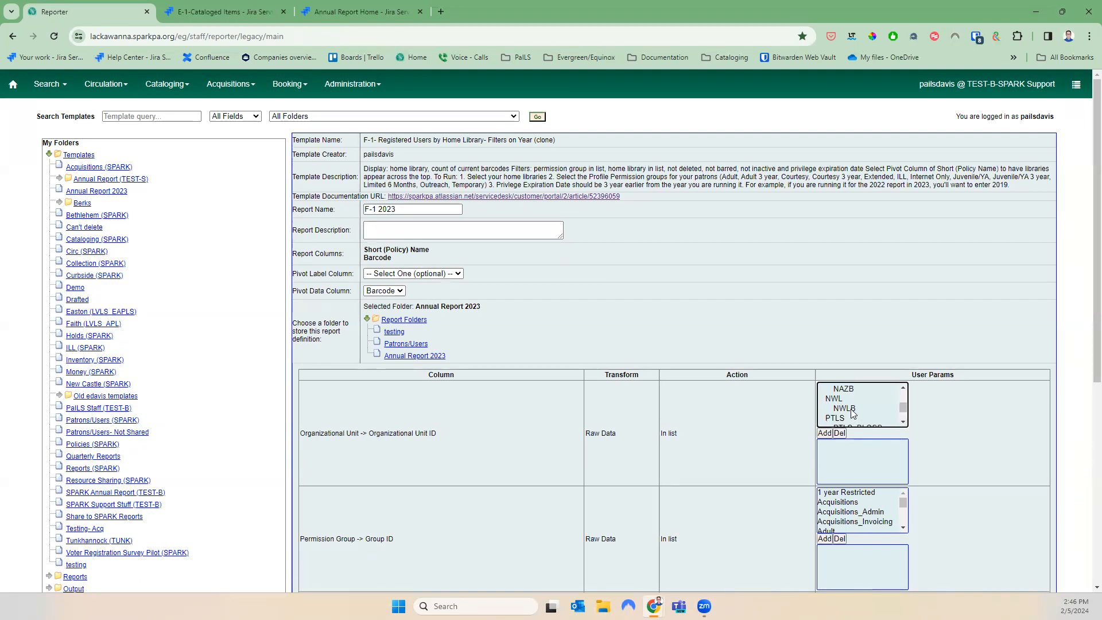
click(852, 409)
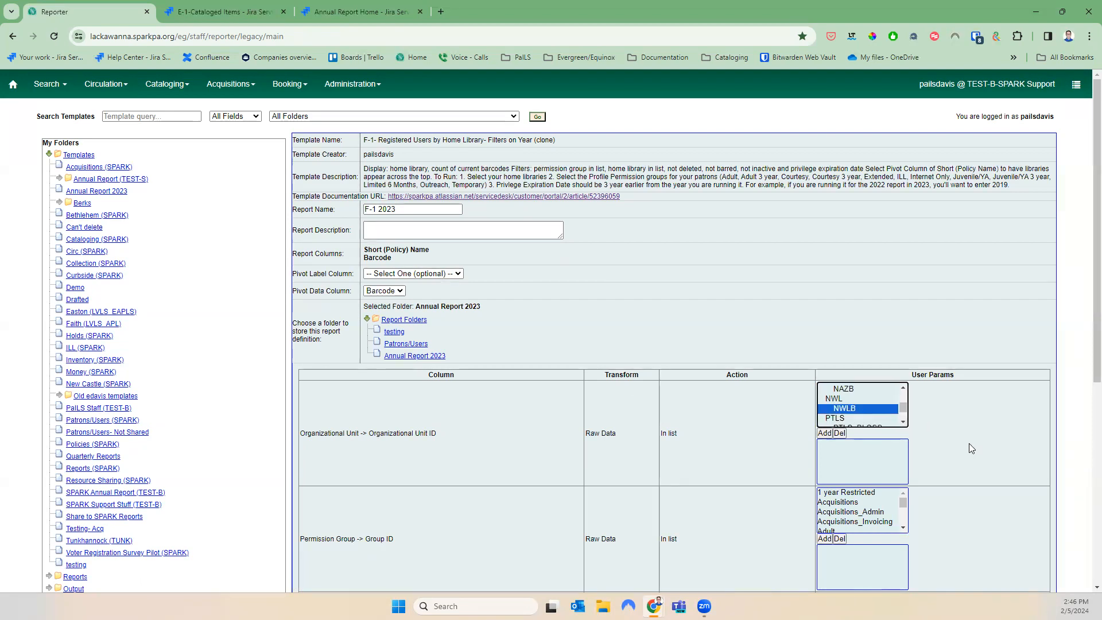
click(824, 434)
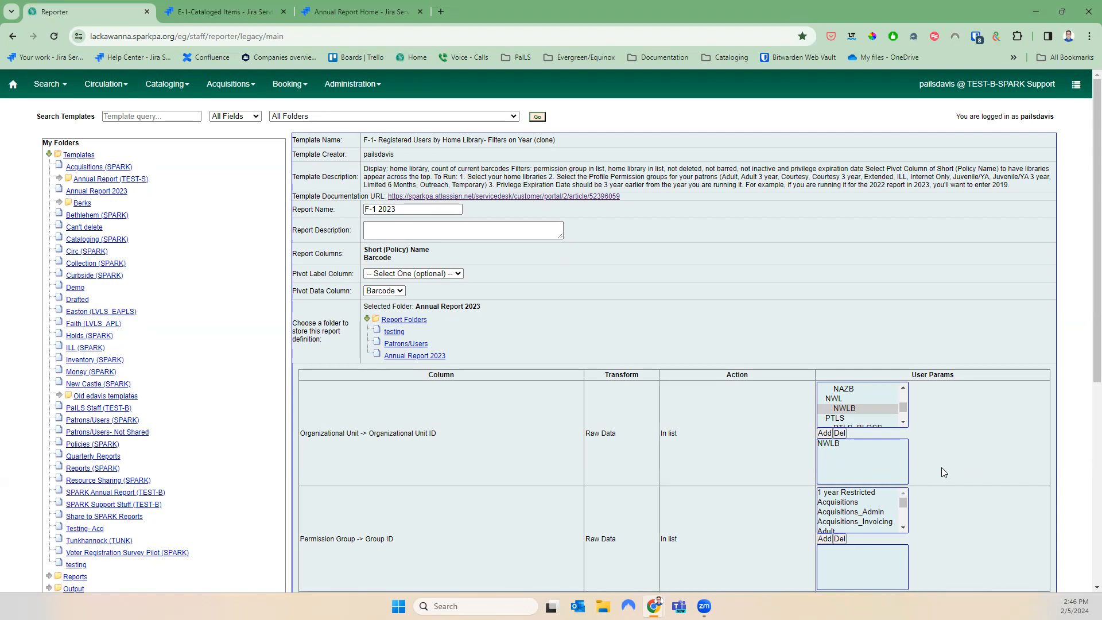
click(875, 493)
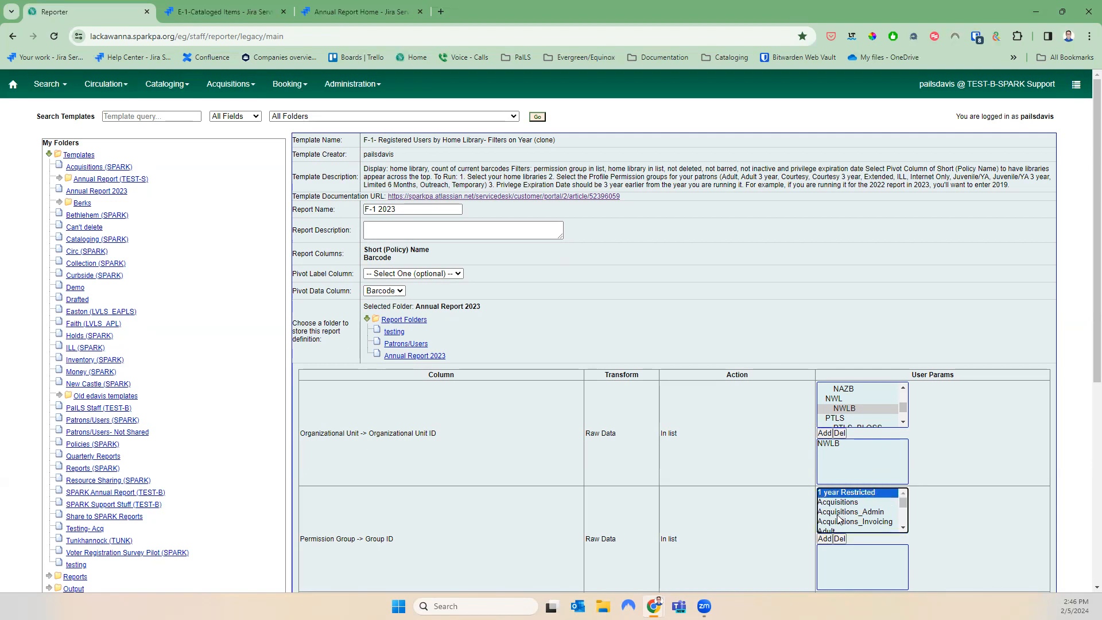
Add the 1 year Restricted, Adult and Adult 3 year permission groups to the filter
click(833, 540)
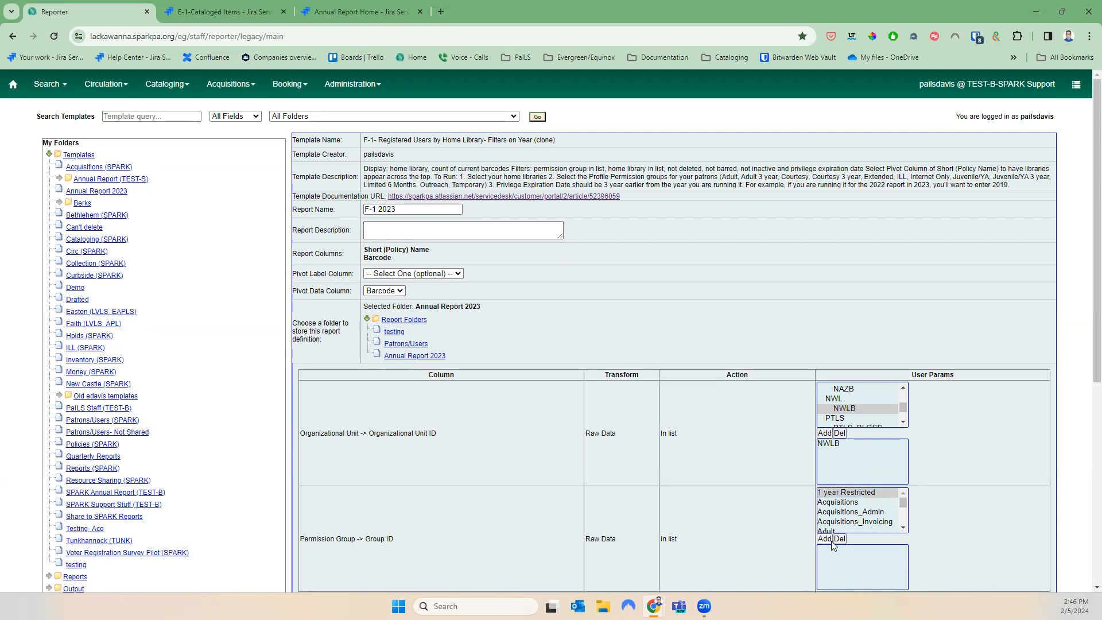
click(903, 527)
click(855, 509)
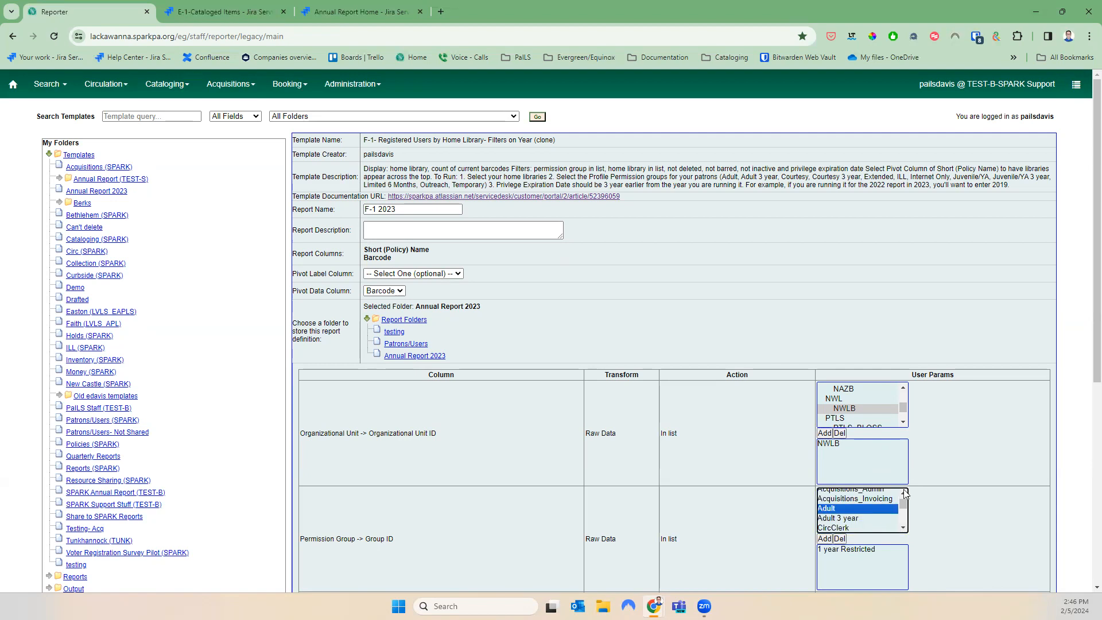
click(827, 539)
click(833, 519)
click(827, 539)
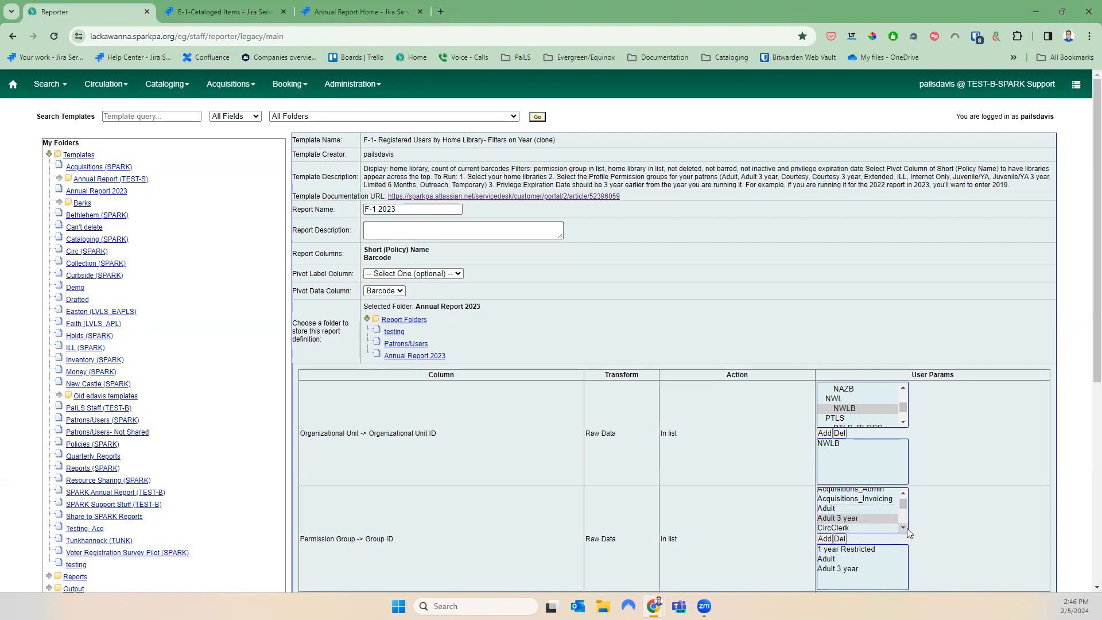
double_click(903, 527)
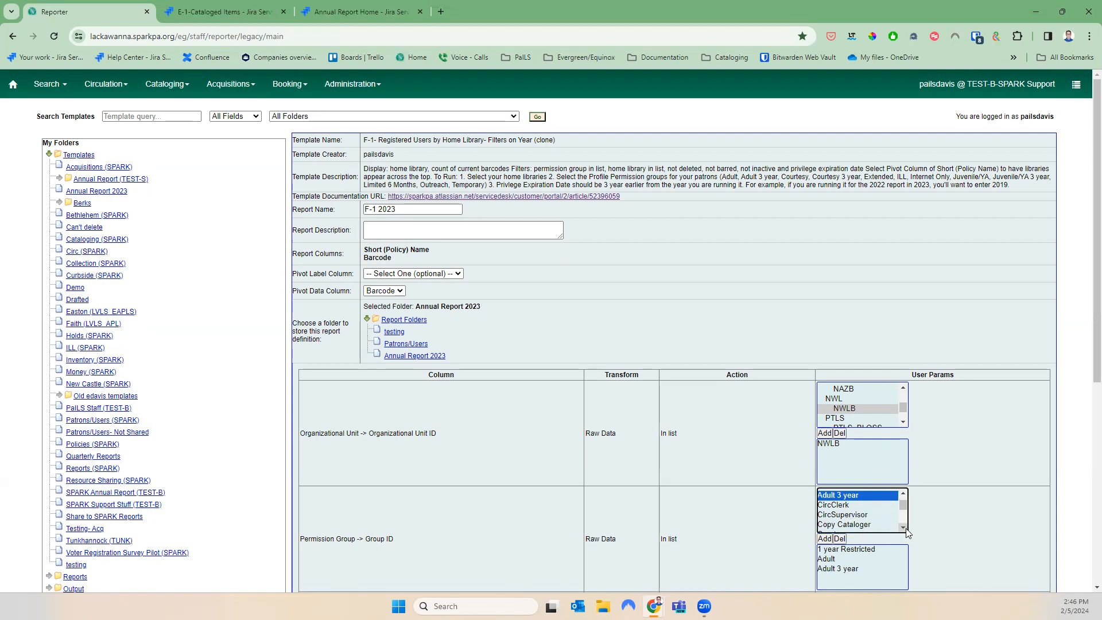
double_click(901, 526)
Add the Courtesy, Courtesy 3 year, Extended and ILL permission groups to the filter
click(852, 512)
click(827, 539)
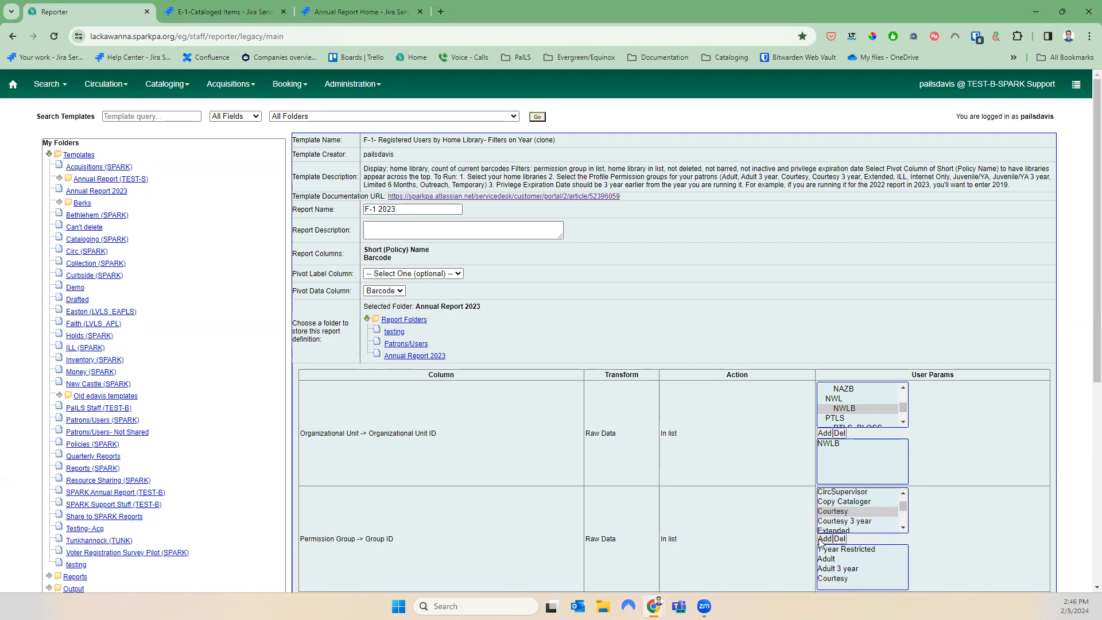
click(845, 522)
click(825, 539)
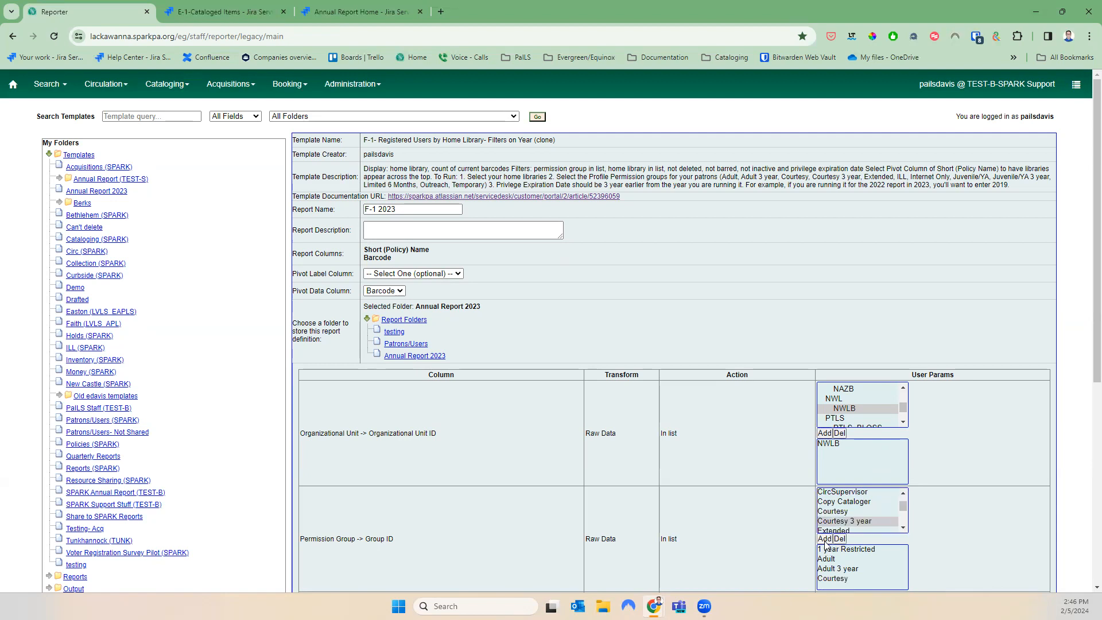
double_click(902, 527)
click(861, 508)
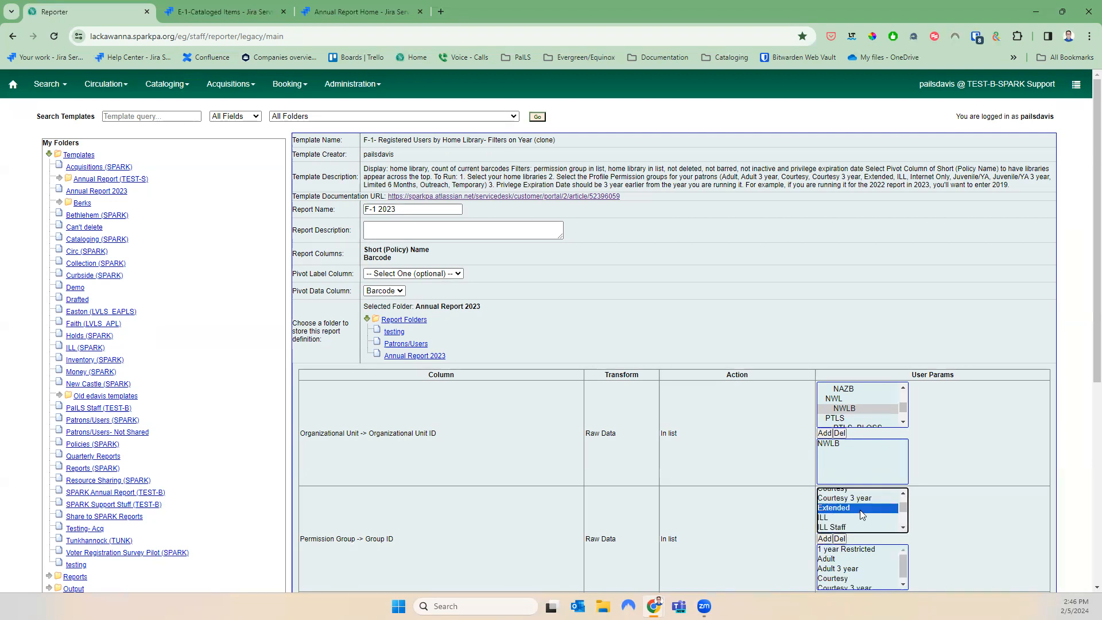
click(826, 538)
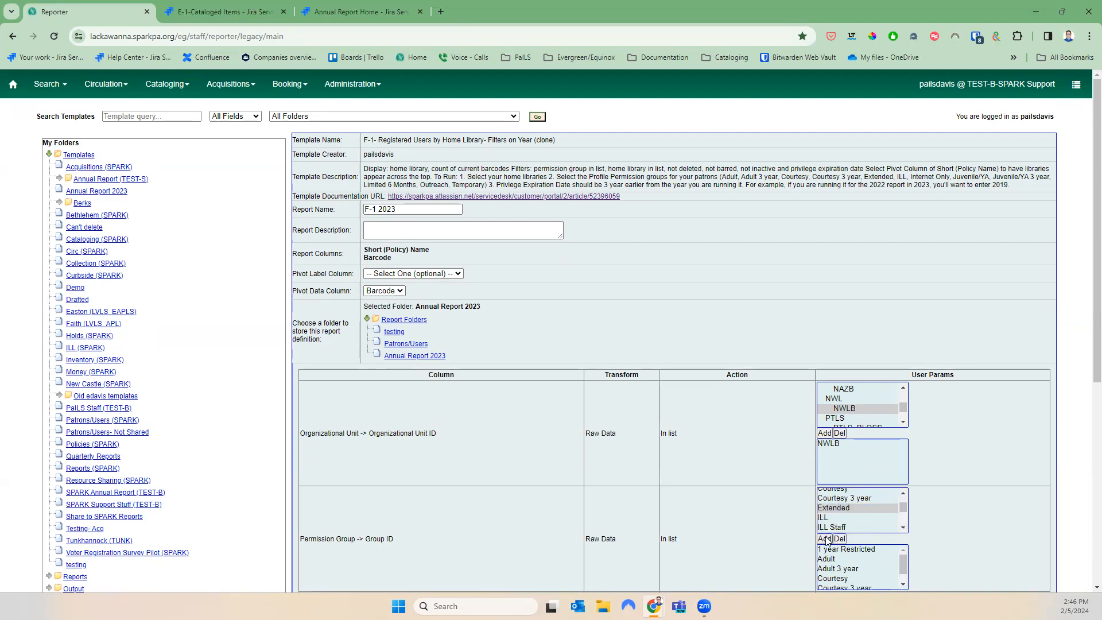
click(826, 518)
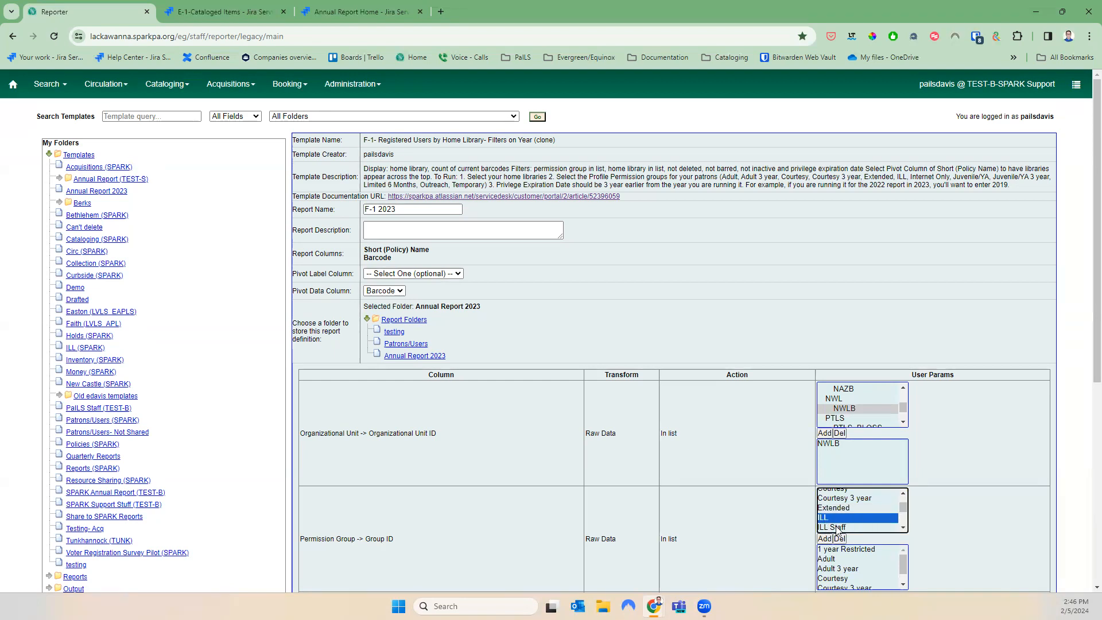
click(826, 539)
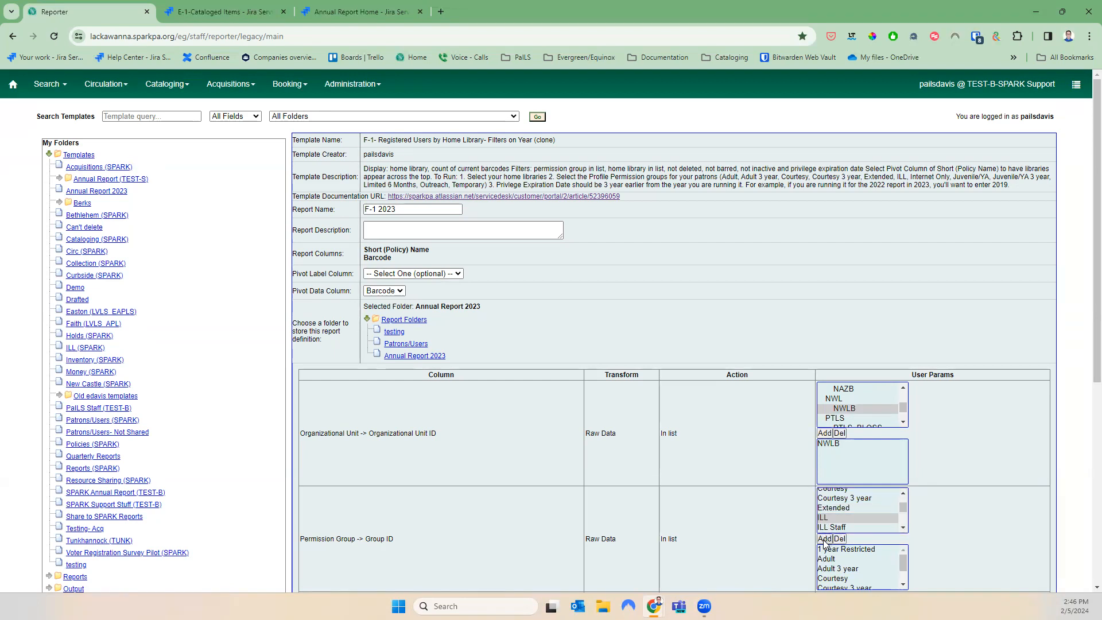
Add the Internet Only, Juvenile/YA and Juvenile/YA 3 year permission groups to the filter
click(903, 528)
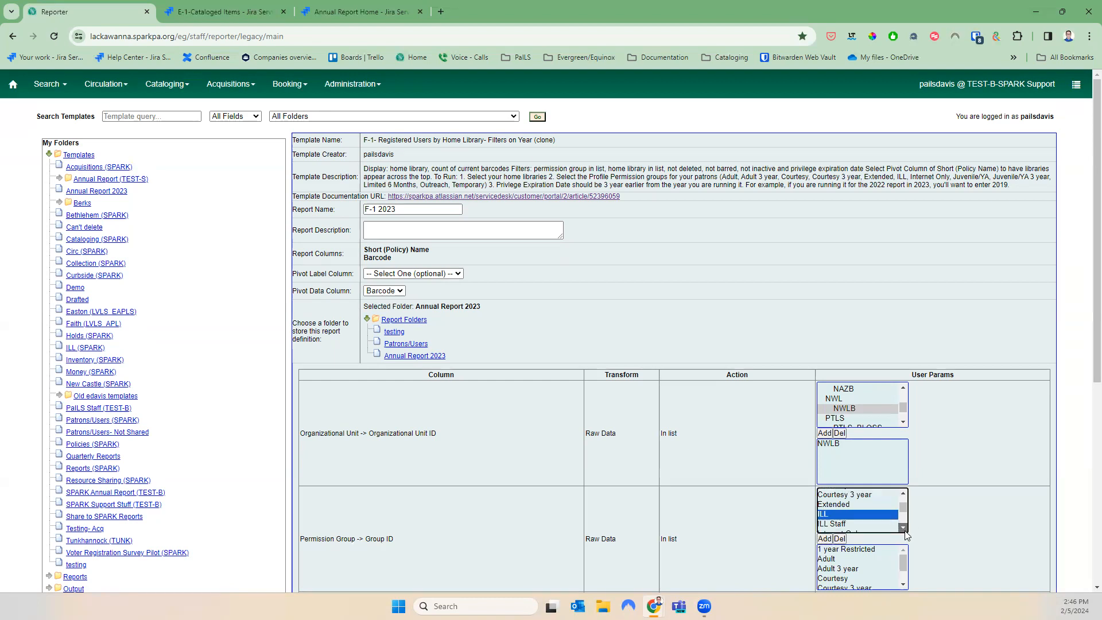
click(861, 515)
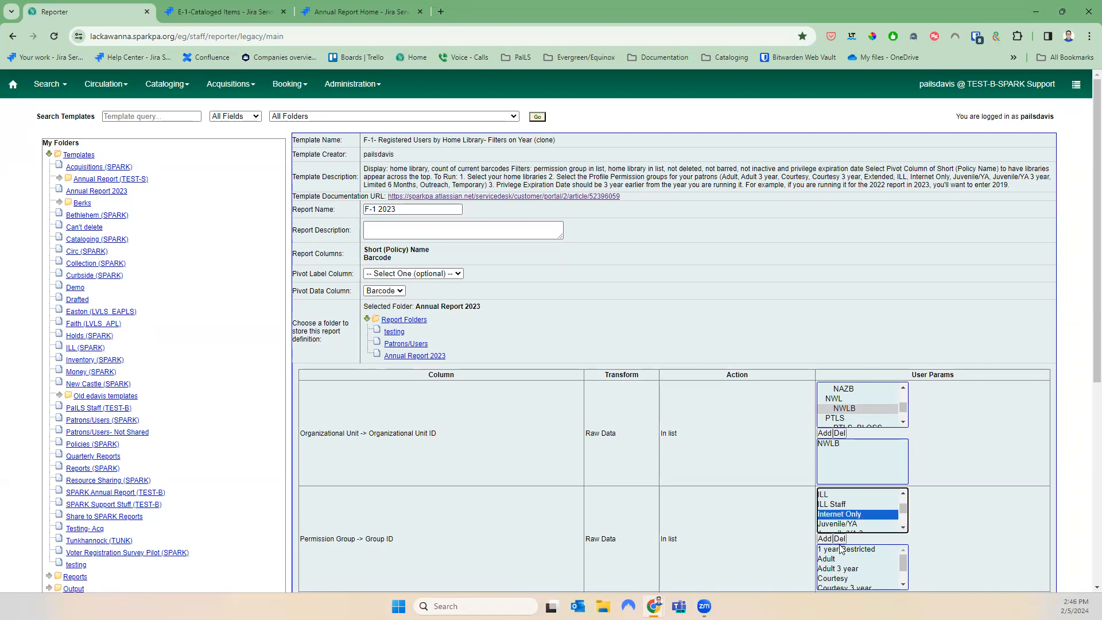
click(824, 538)
click(834, 524)
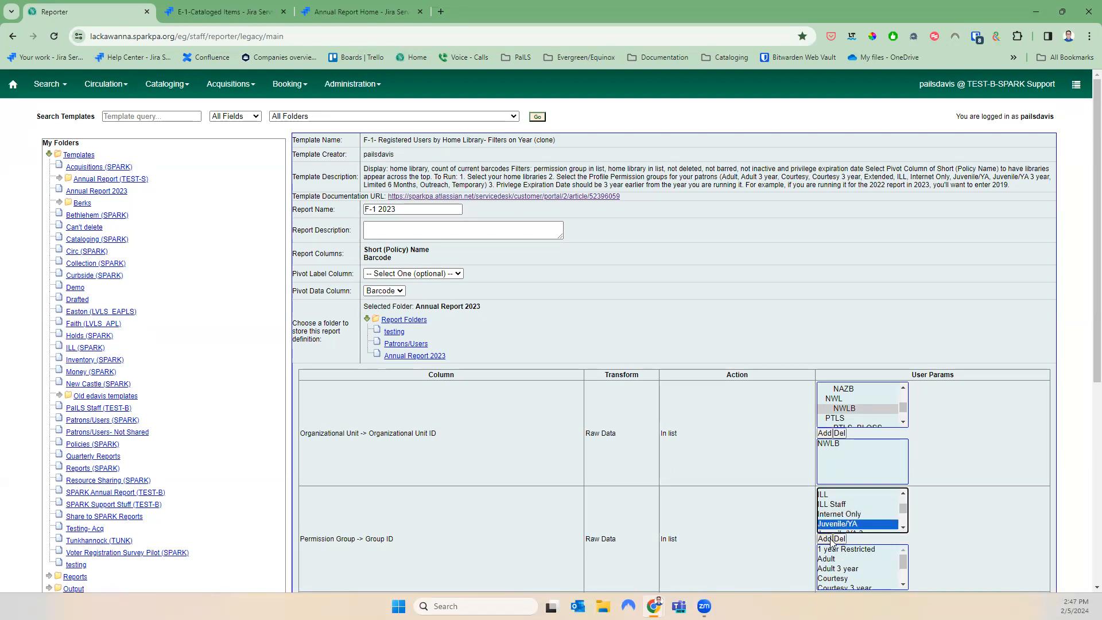
click(828, 539)
click(902, 528)
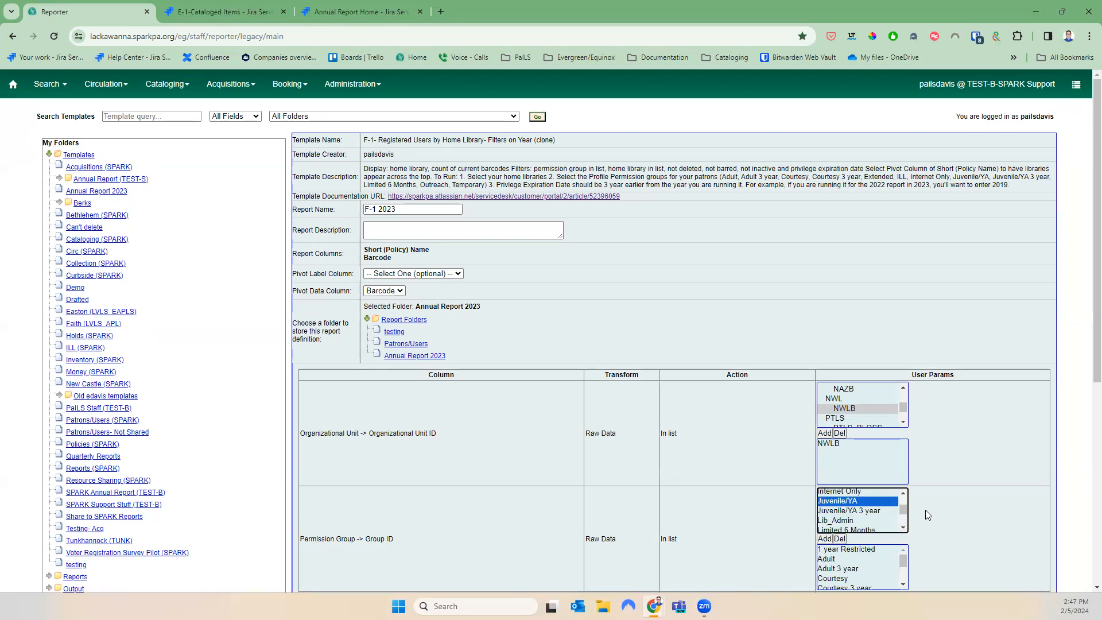
click(871, 511)
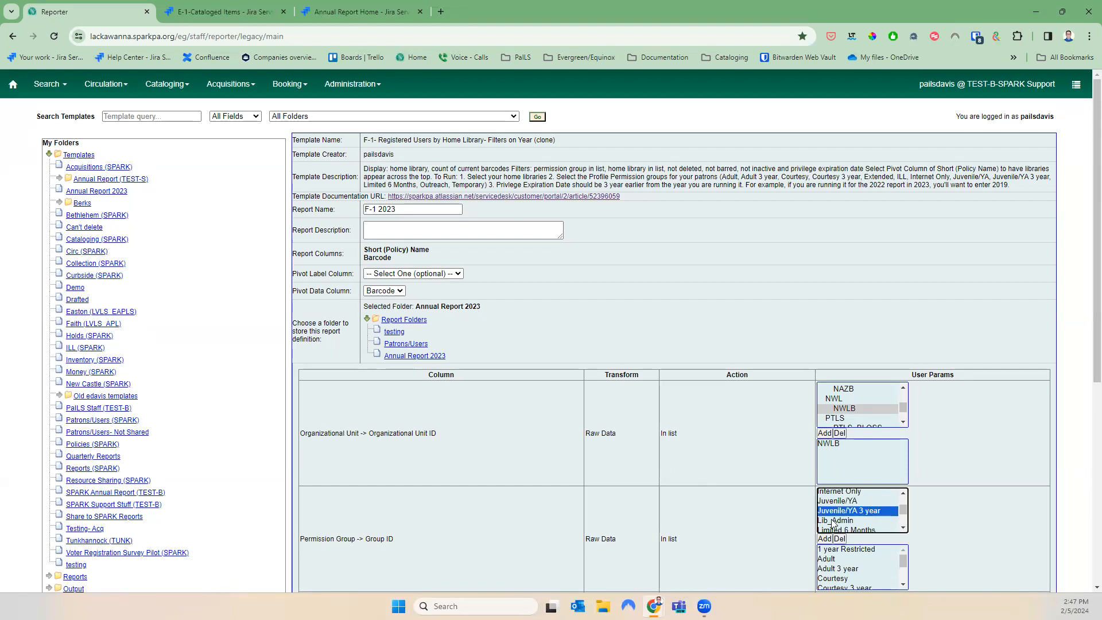
click(824, 539)
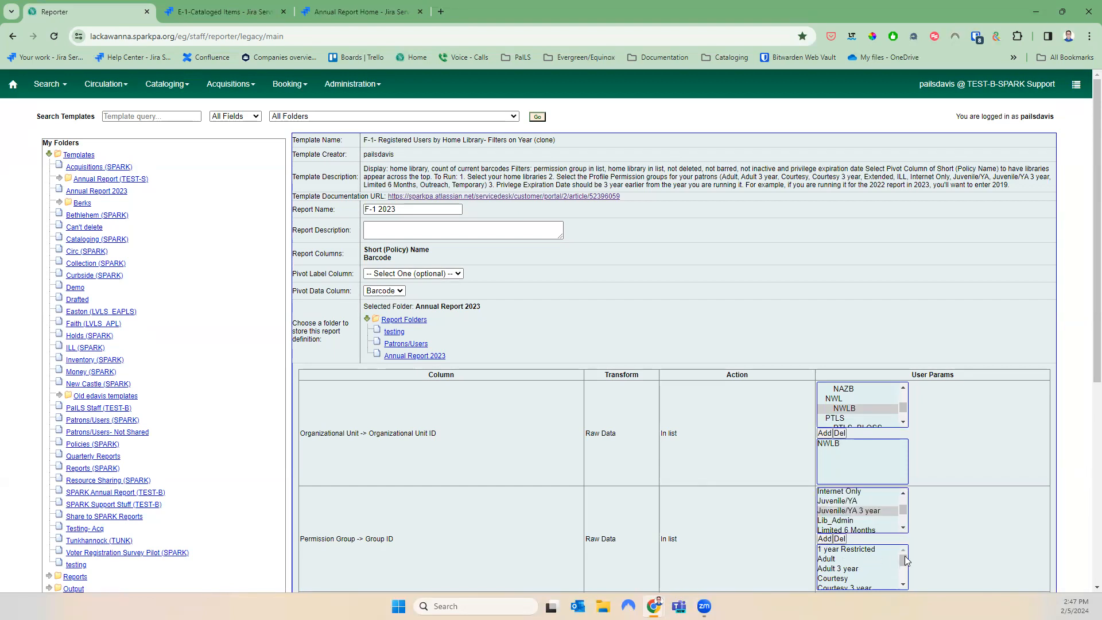
Add the Limited 6 Months, Outreach and Temporary permission groups to the filter
scroll(905, 560, down, 2)
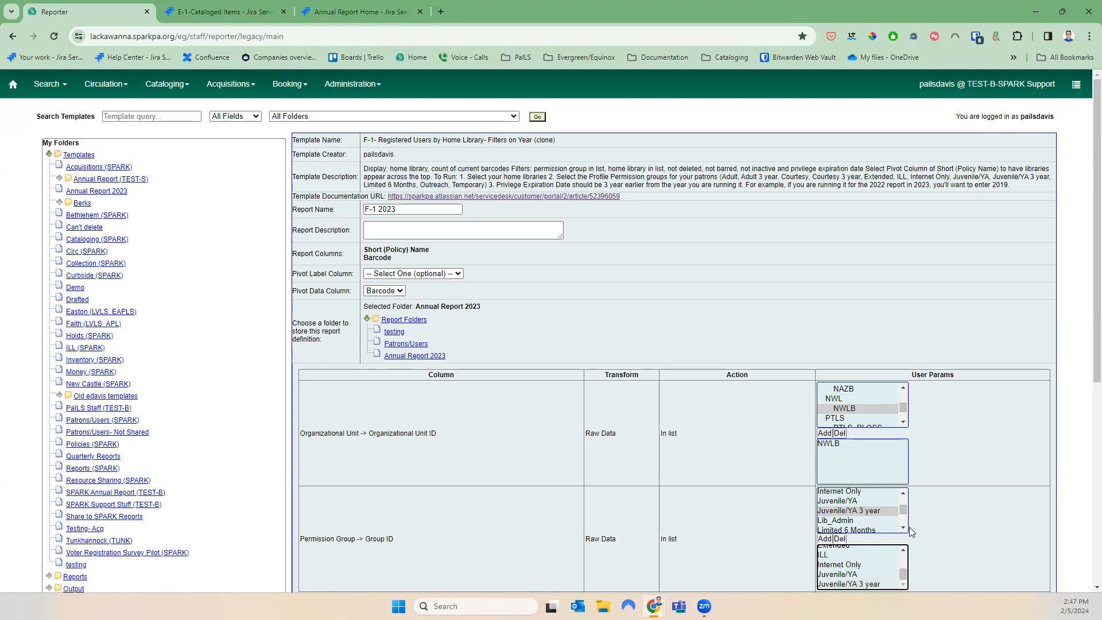
click(882, 528)
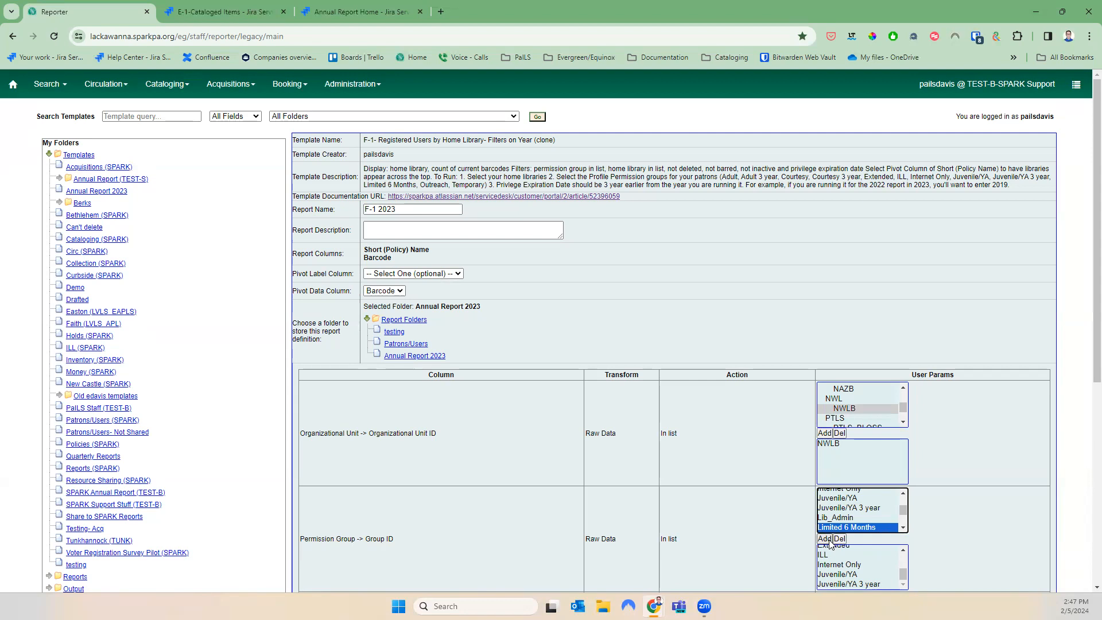
click(902, 528)
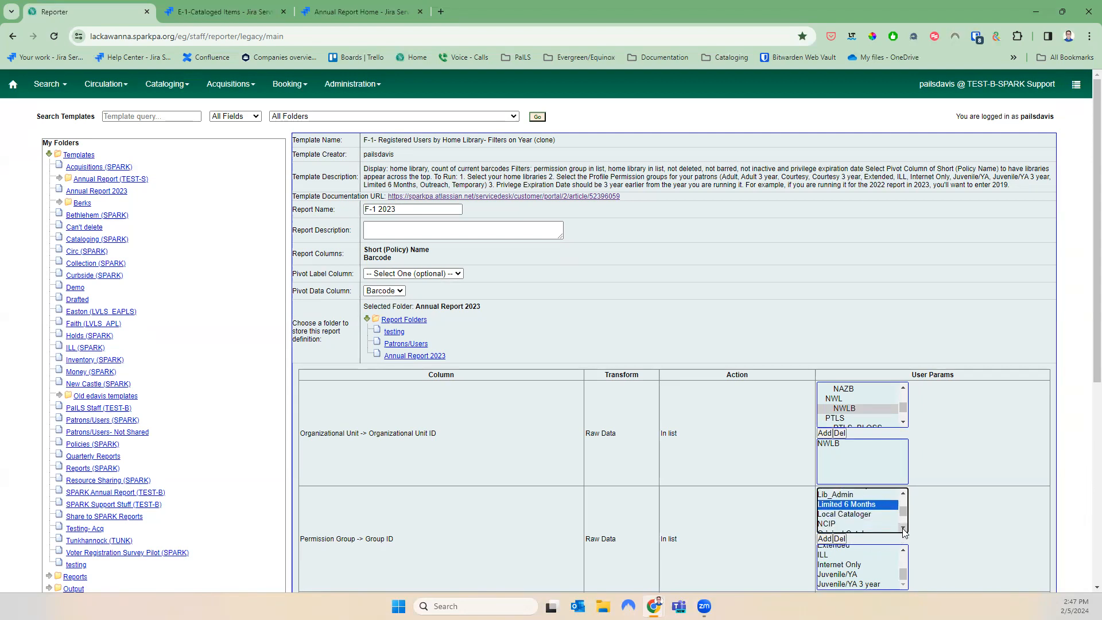
click(902, 528)
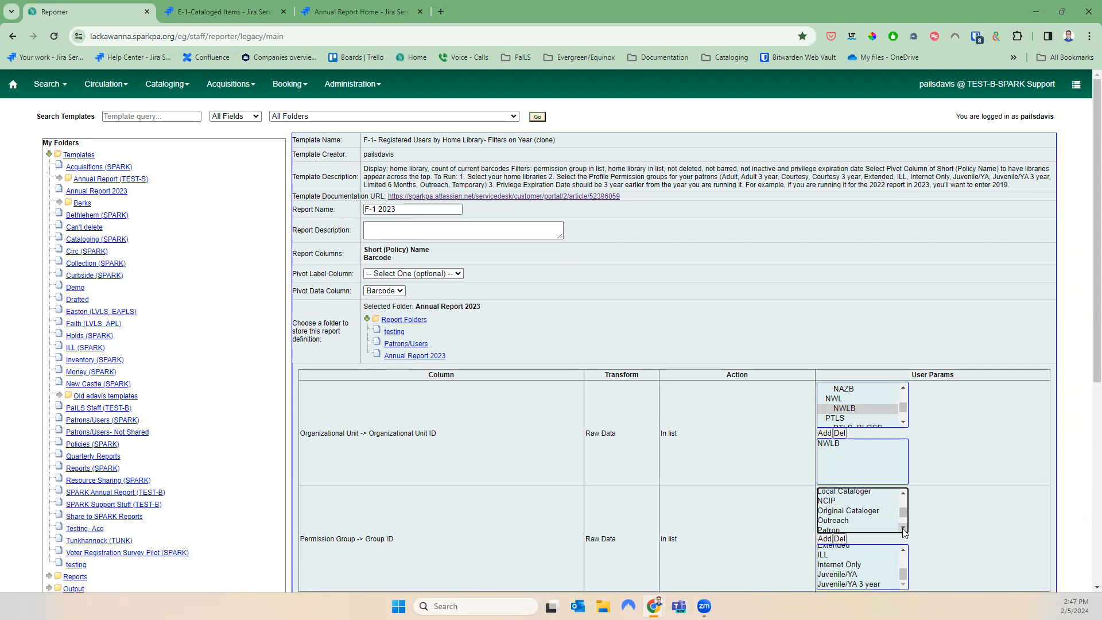
click(869, 520)
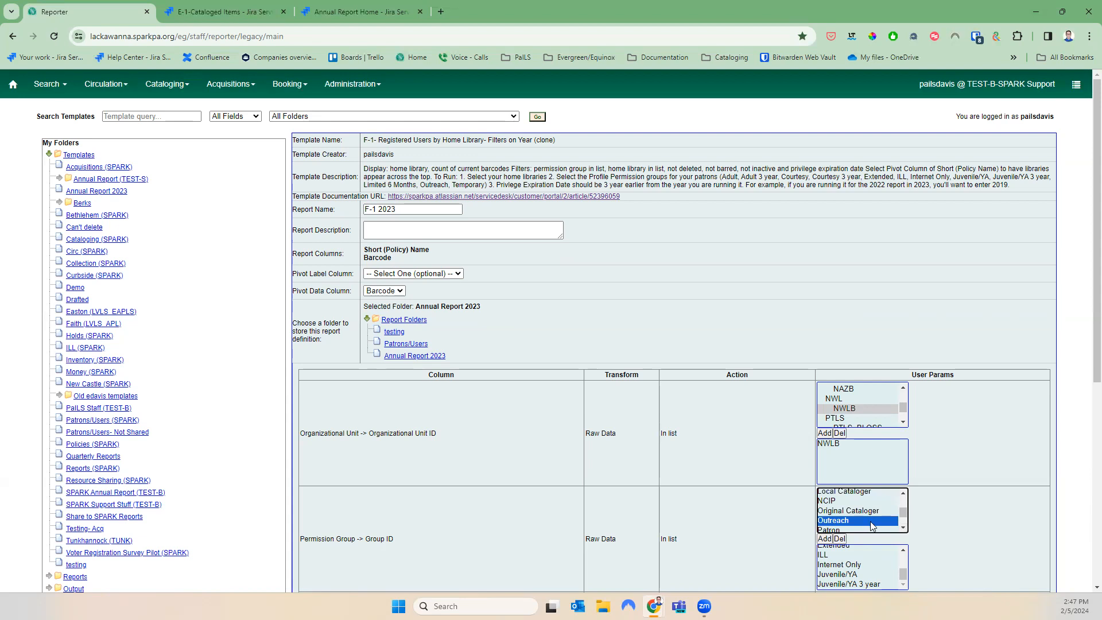
click(902, 493)
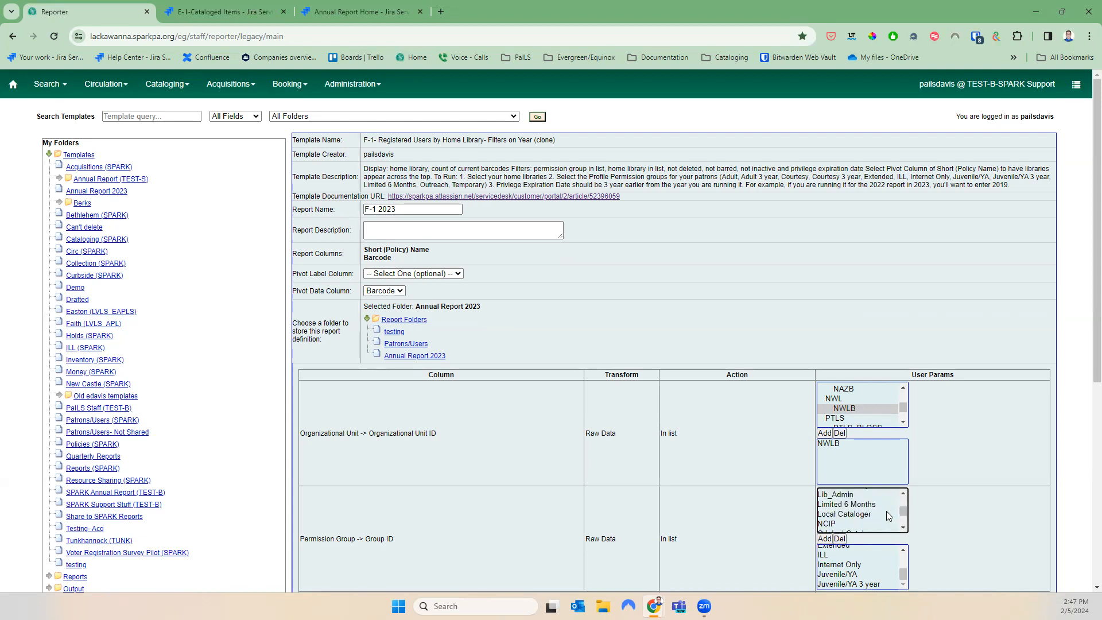
click(884, 505)
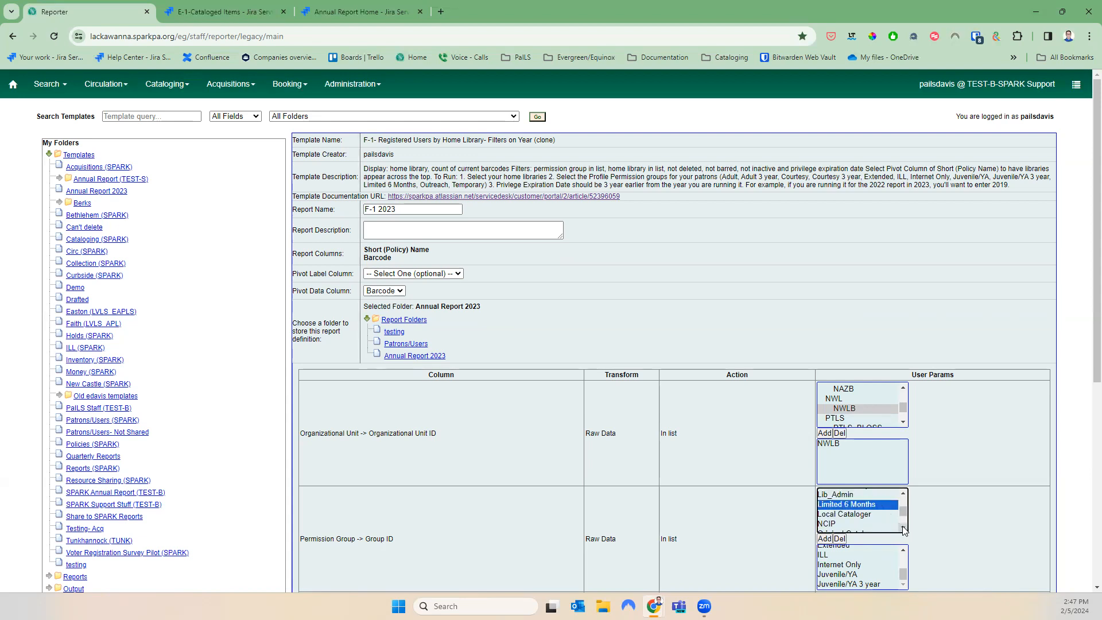
click(903, 528)
click(902, 529)
click(903, 528)
click(902, 528)
click(903, 529)
click(903, 528)
click(903, 528)
ctrl+click(883, 530)
ctrl+click(884, 516)
ctrl+click(873, 528)
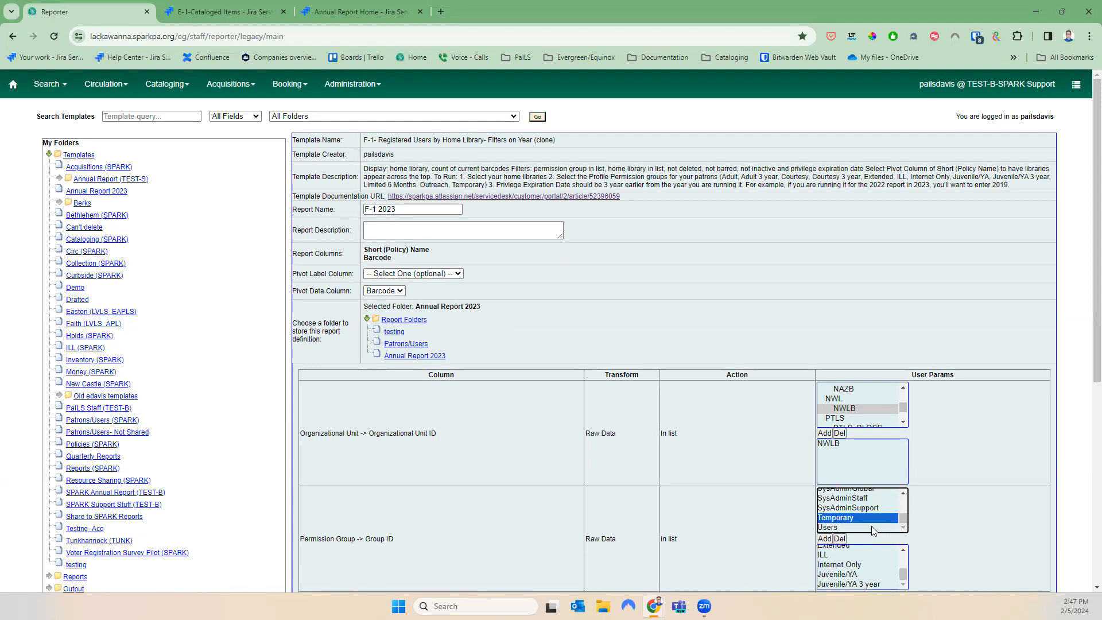
click(825, 539)
scroll(885, 566, down, 1)
scroll(885, 566, down, 3)
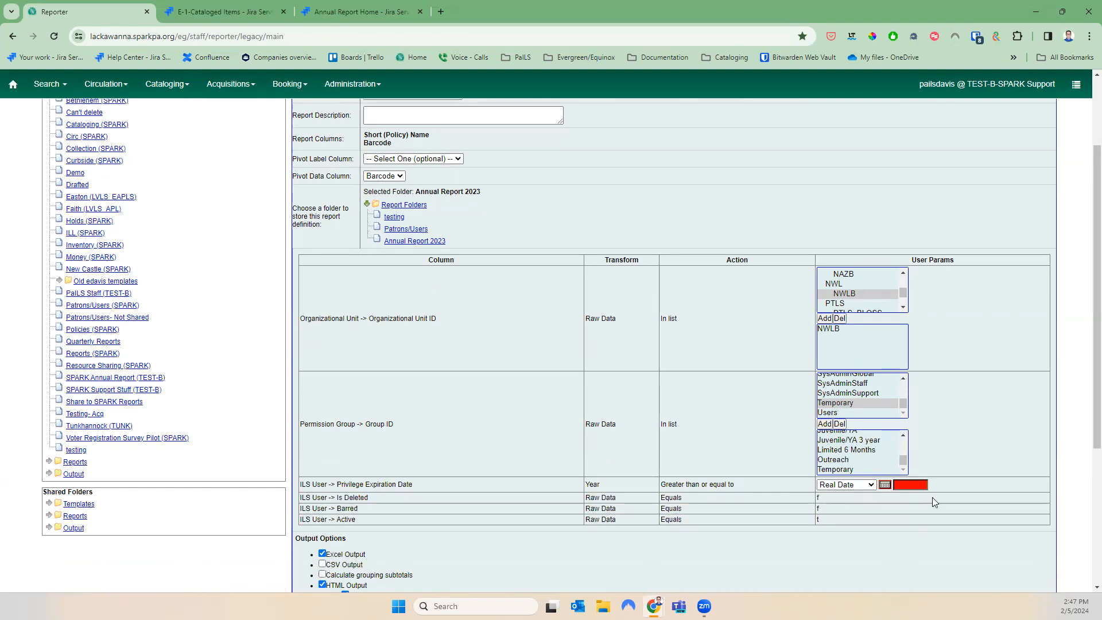
Enter 2020 as the privilege expiration date year so it matches 2020 or later
scroll(956, 493, up, 1)
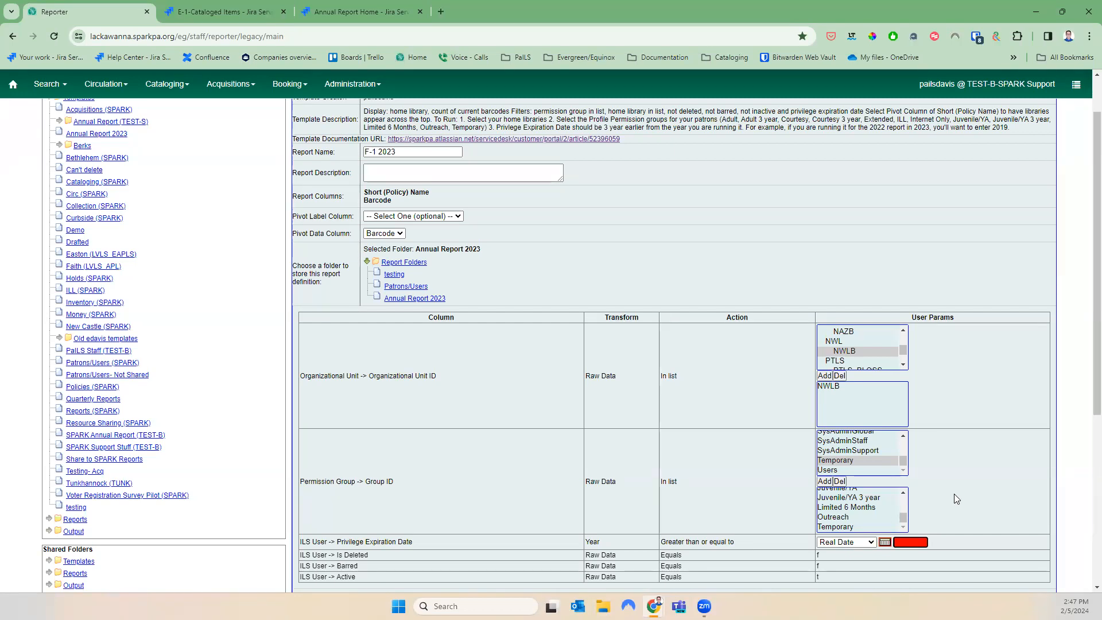
text(20)
scroll(948, 467, down, 3)
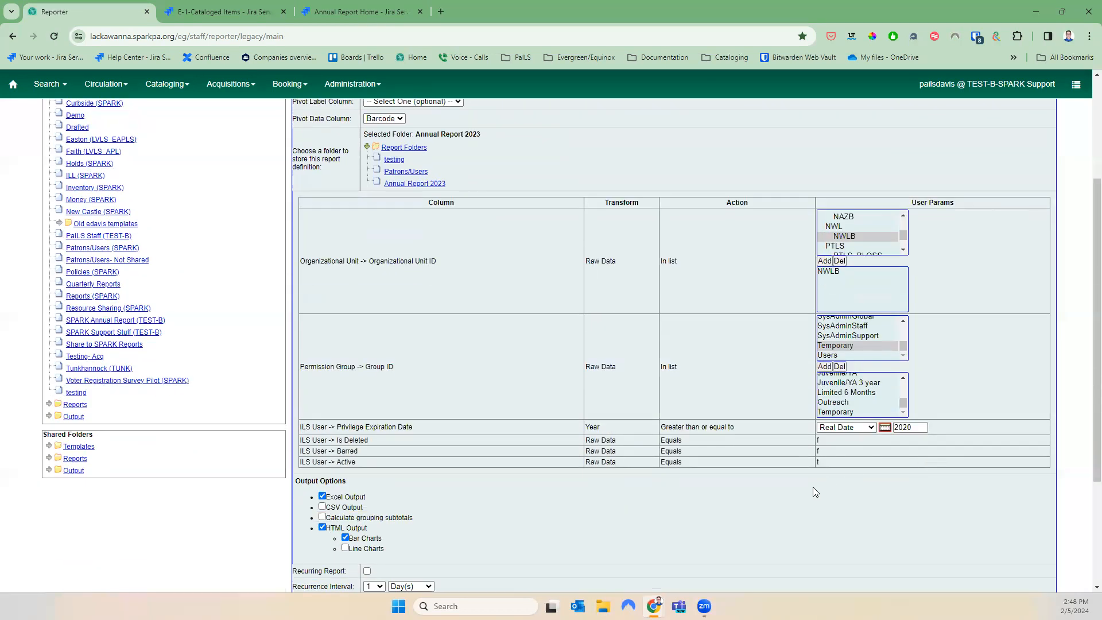
Clear the notification e-mail, send output to Annual Report 2023, and save the F-1 2023 report
scroll(377, 327, down, 2)
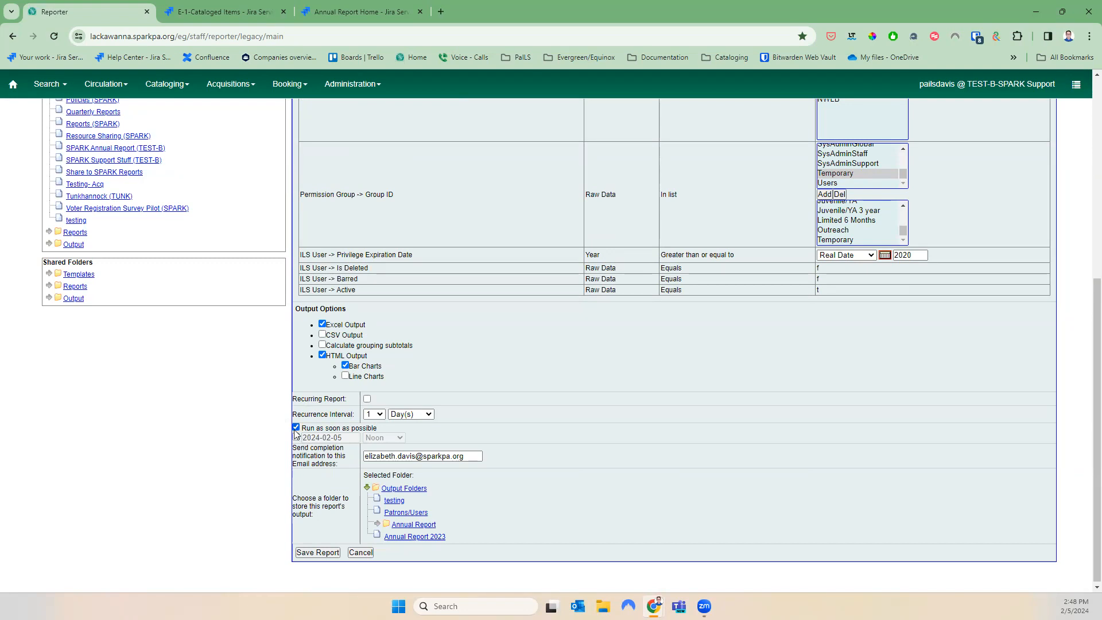
drag(479, 455, 284, 461)
key(BackSpace)
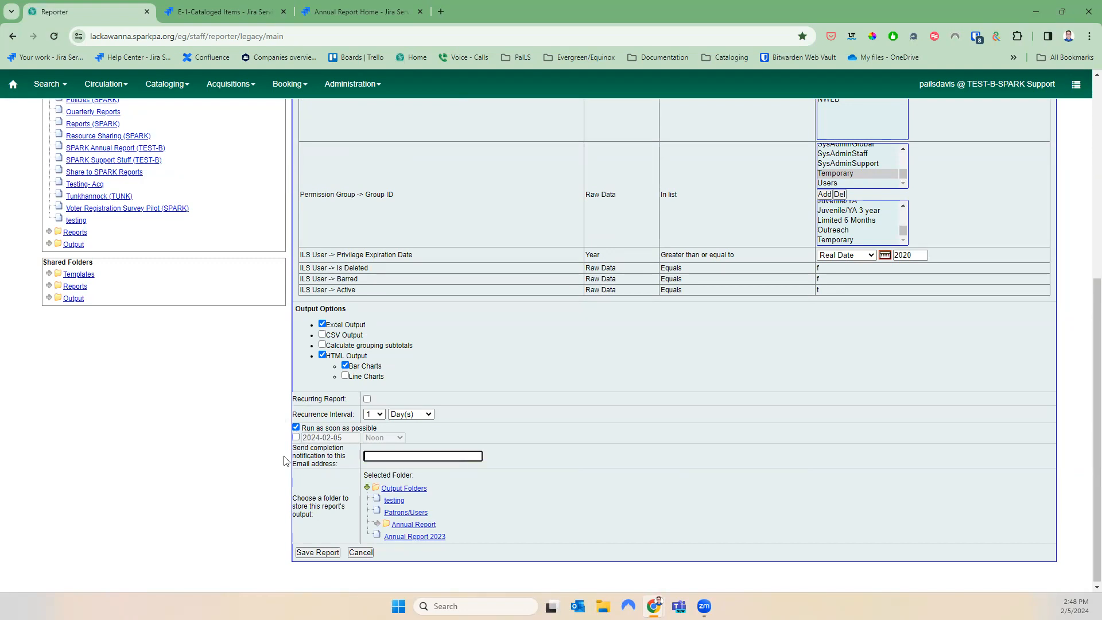
click(416, 538)
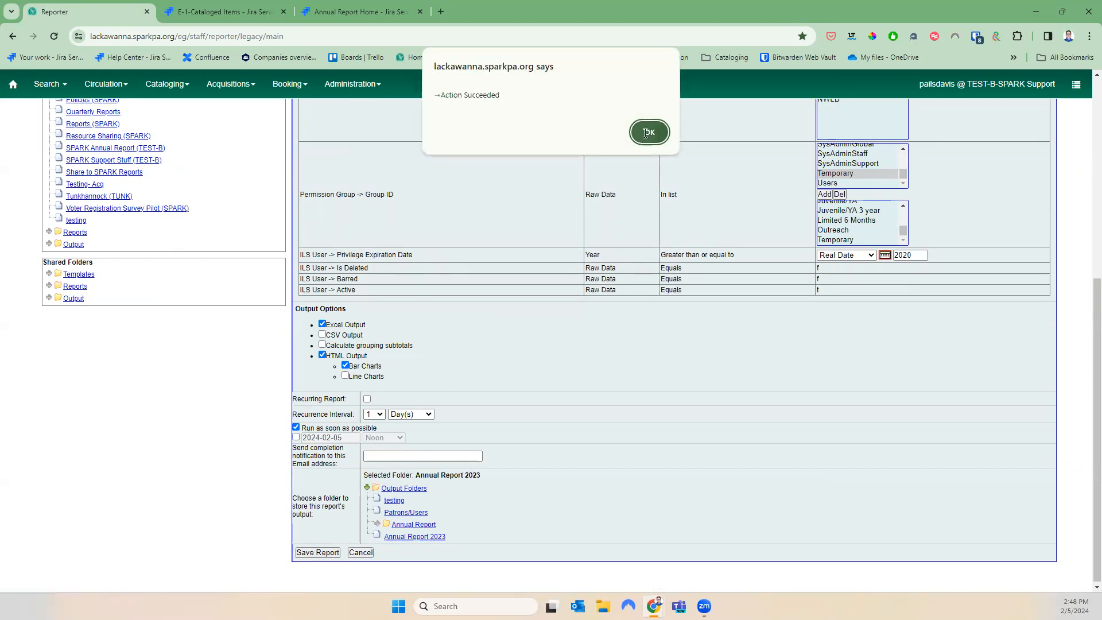
click(647, 132)
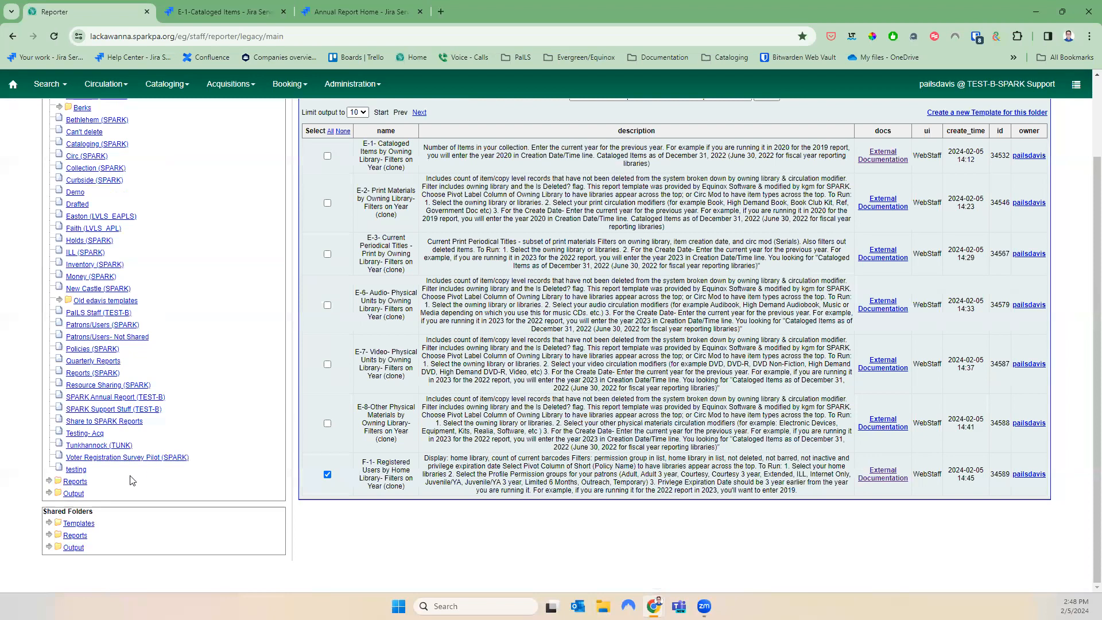
Open the completed F-1 2023 output from Annual Report 2023 and show it as a table
click(49, 492)
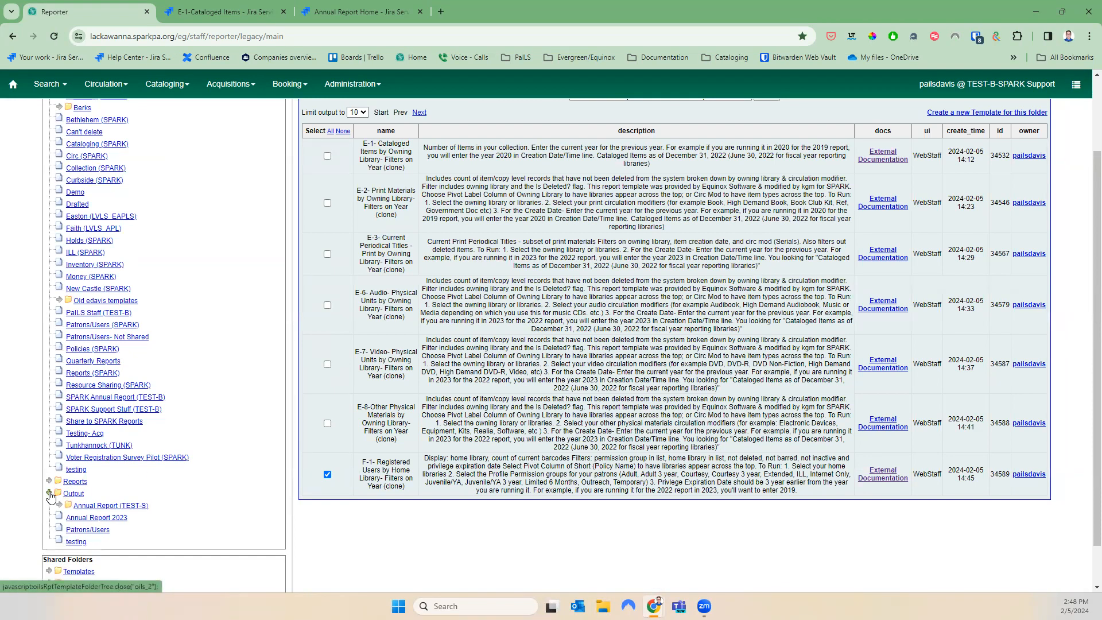
click(96, 517)
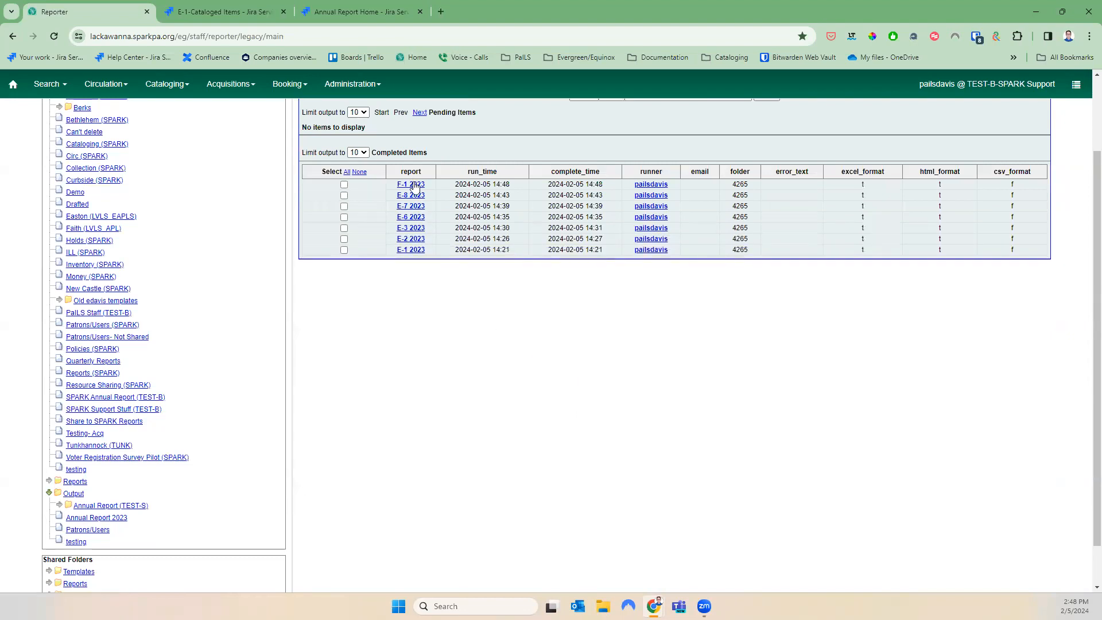
click(344, 185)
scroll(609, 419, up, 2)
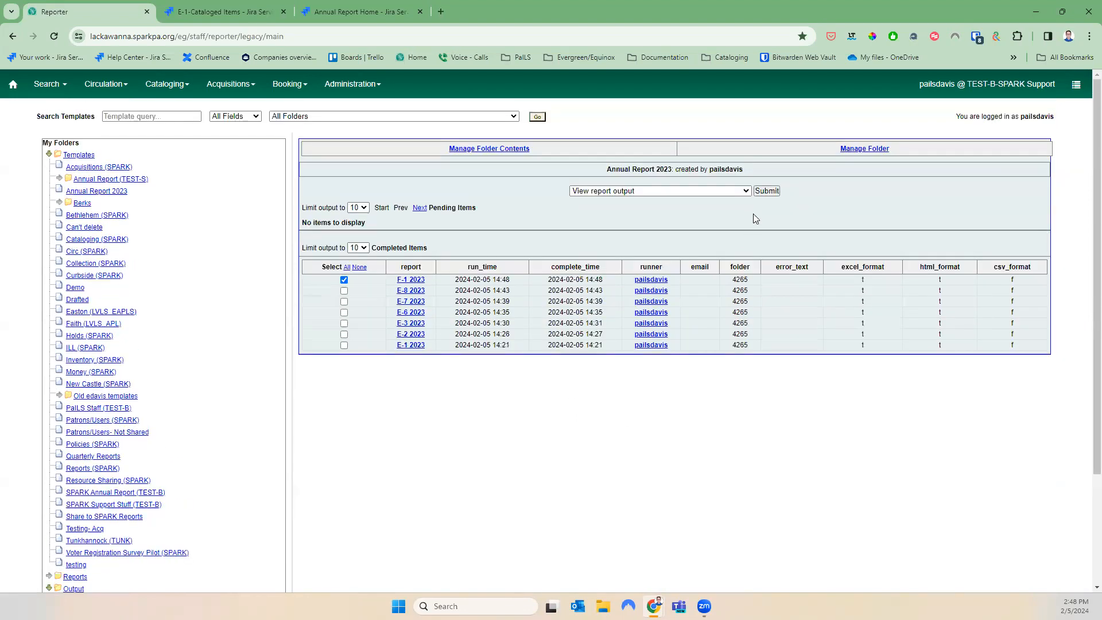
click(767, 190)
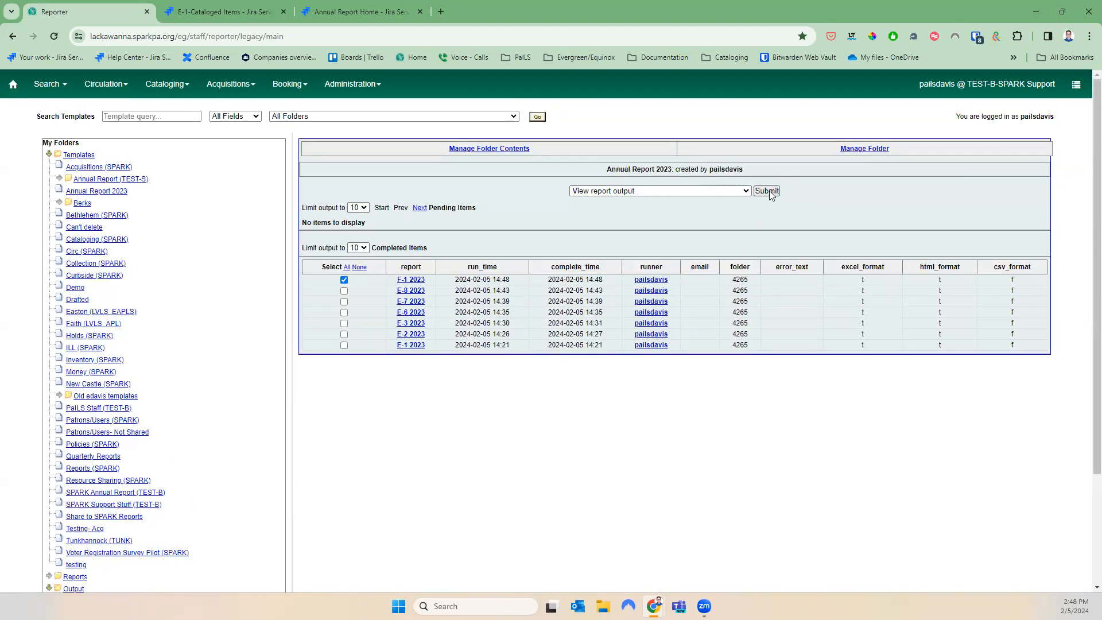
click(160, 190)
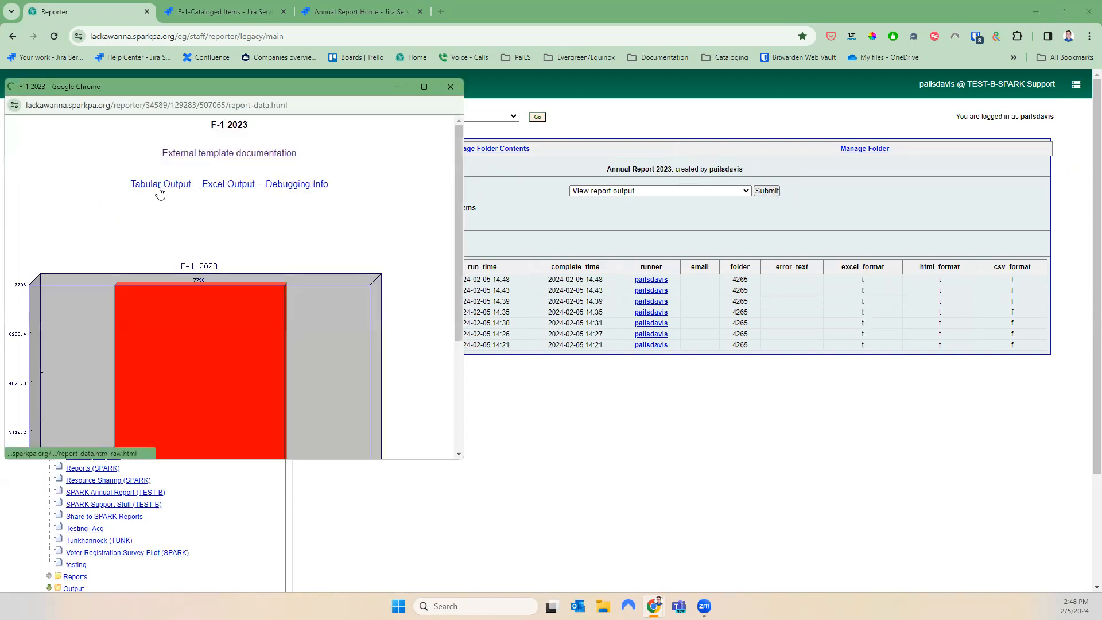
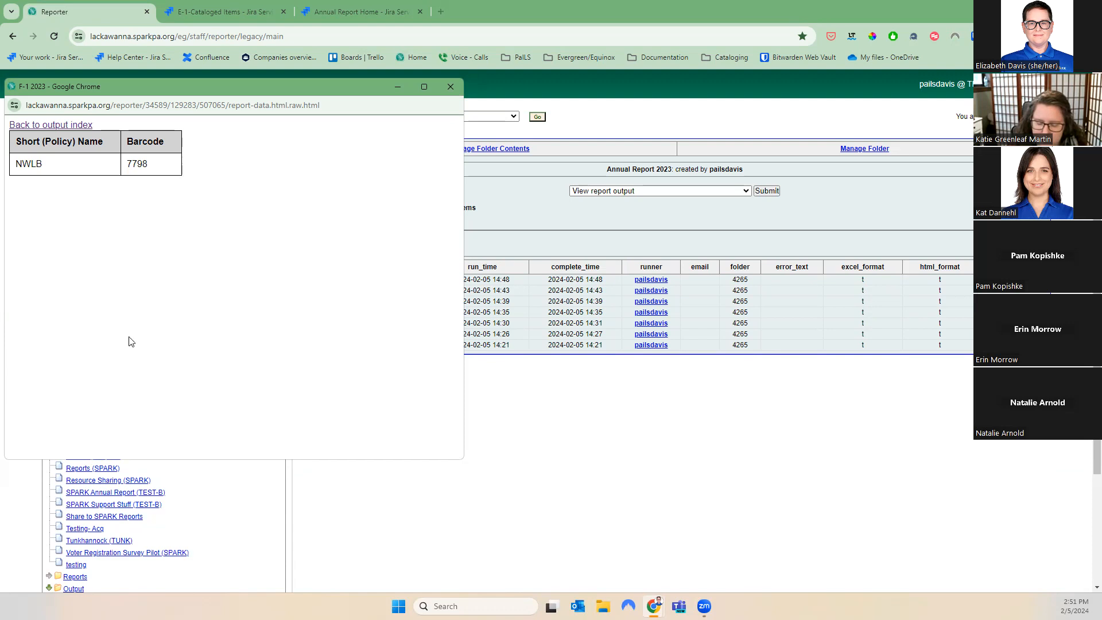
Close the F-1 2023 output window to show the E-1 through F-1 outputs
click(451, 86)
scroll(241, 431, down, 3)
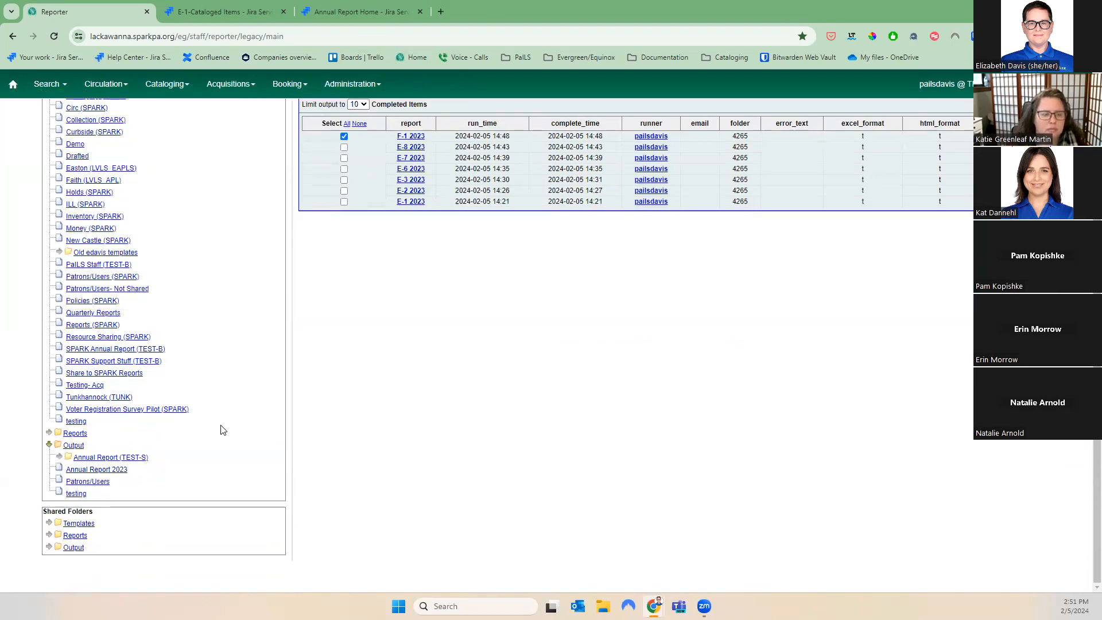
Browse Shared Templates > annualreport > 2023 with Documentation to the F-10 Interlibrary loan items folder
click(49, 523)
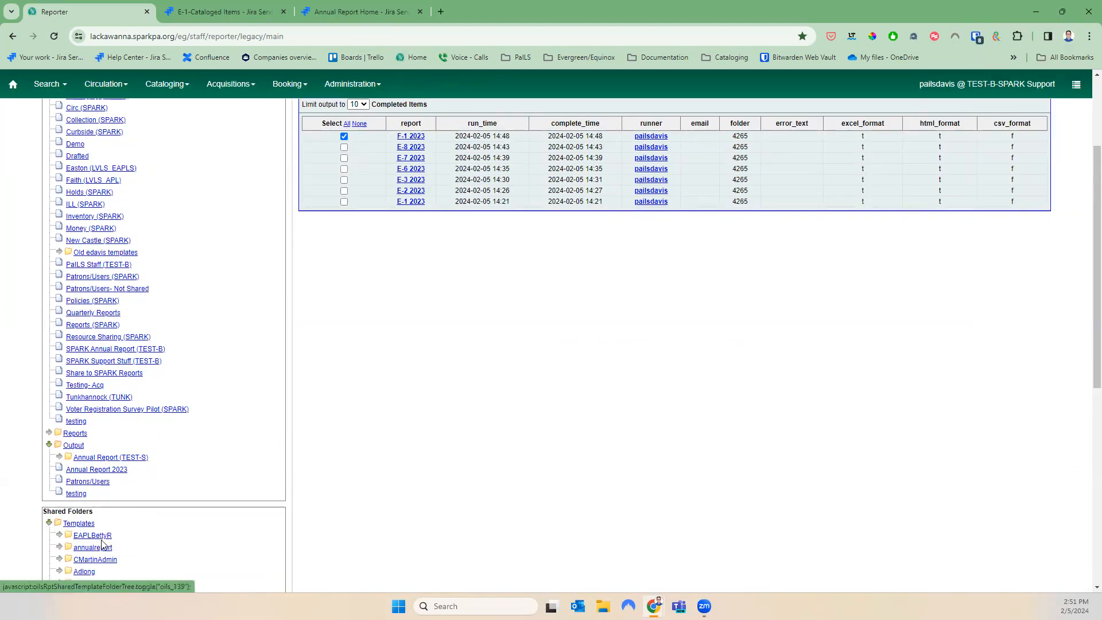
click(60, 547)
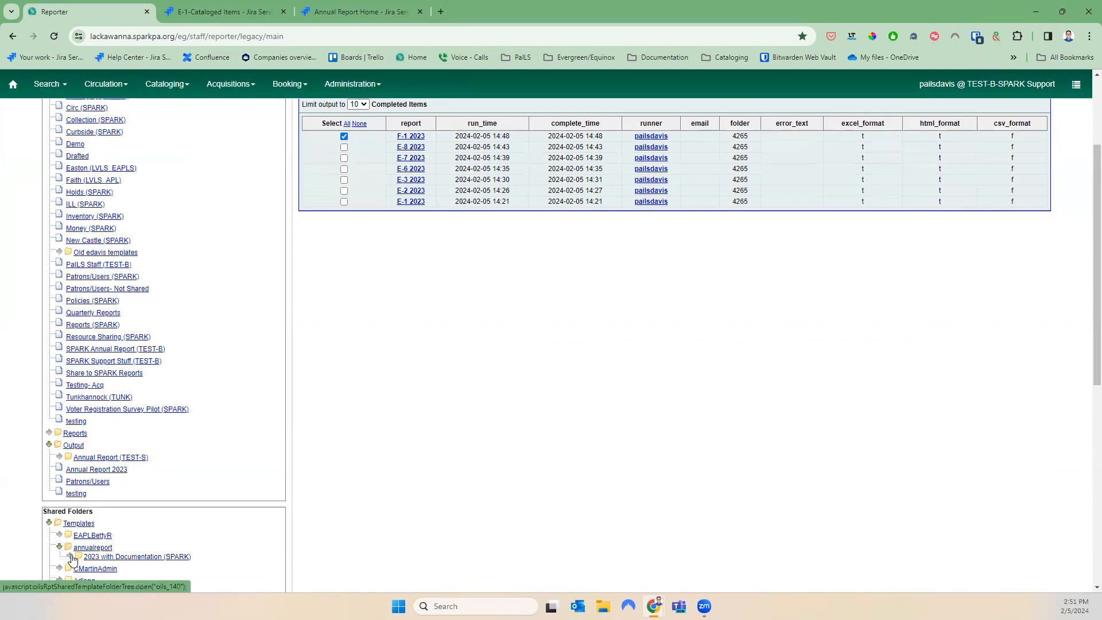
click(80, 551)
click(81, 551)
click(141, 558)
scroll(268, 425, down, 5)
scroll(427, 407, up, 5)
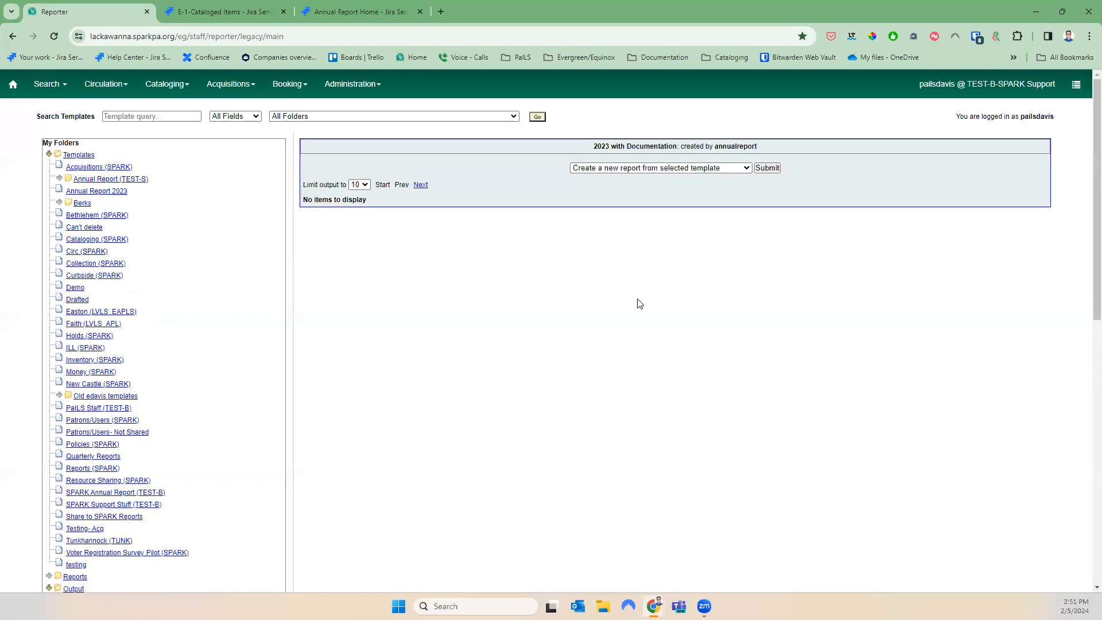
scroll(189, 508, down, 4)
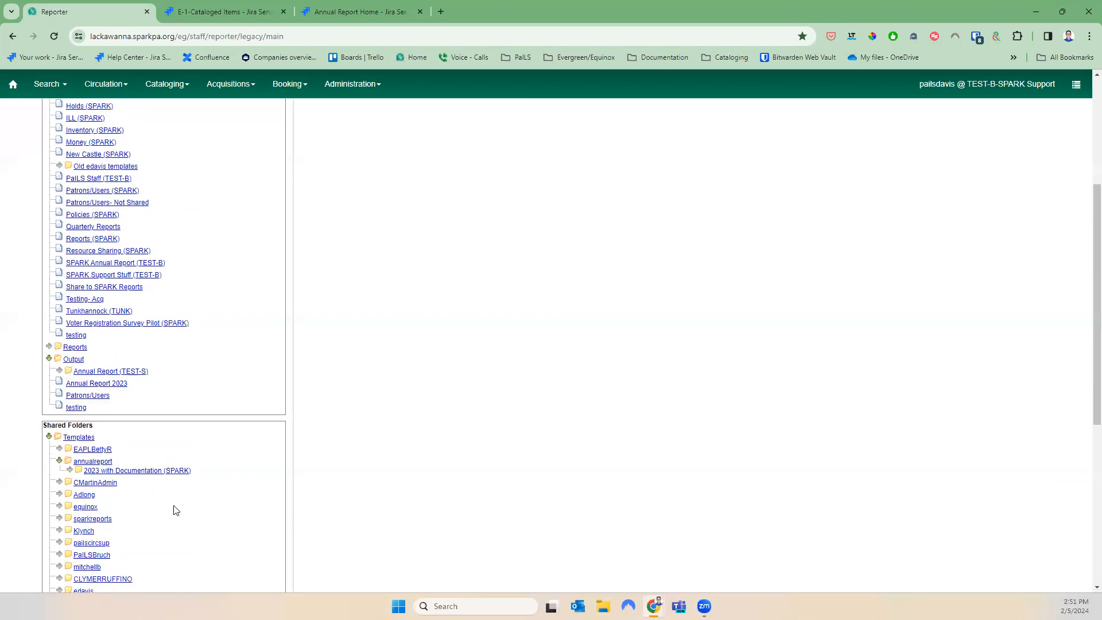
click(69, 473)
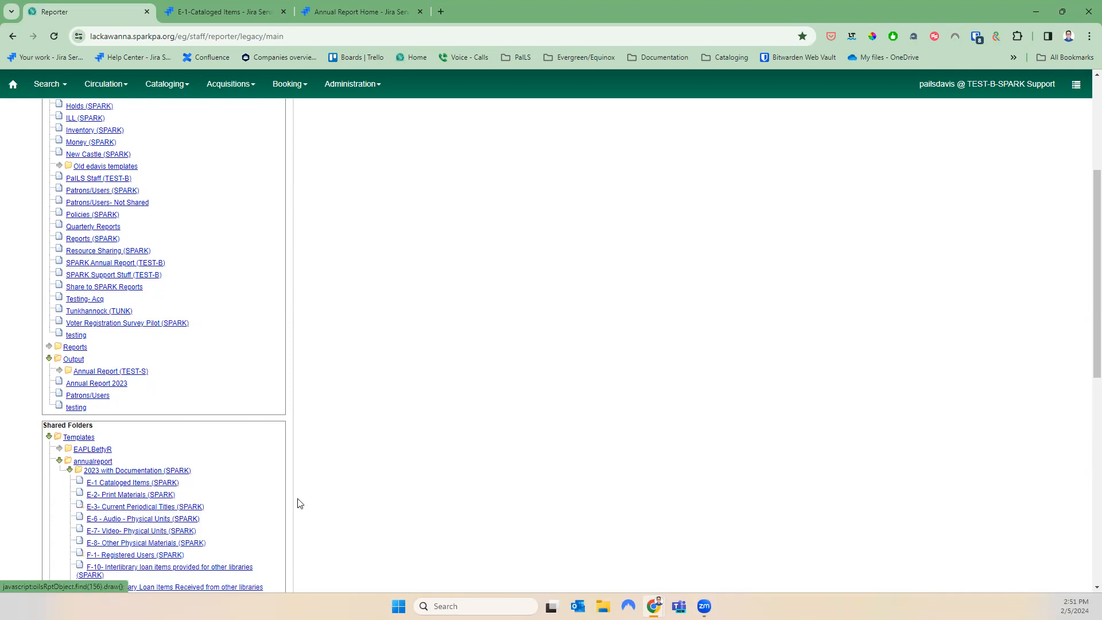
scroll(231, 519, down, 2)
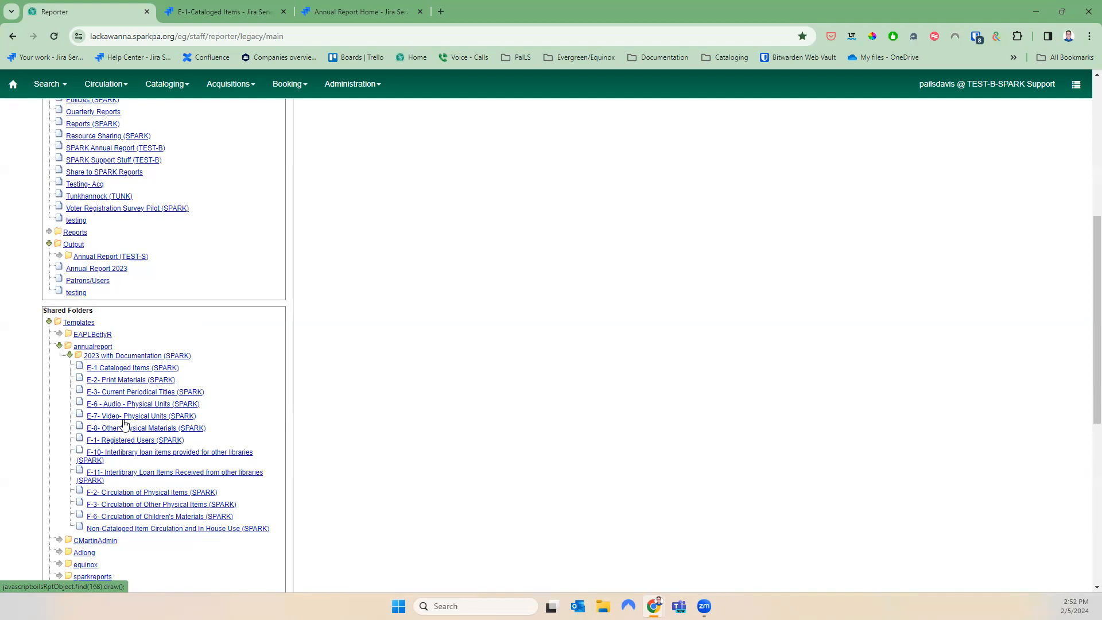
click(131, 455)
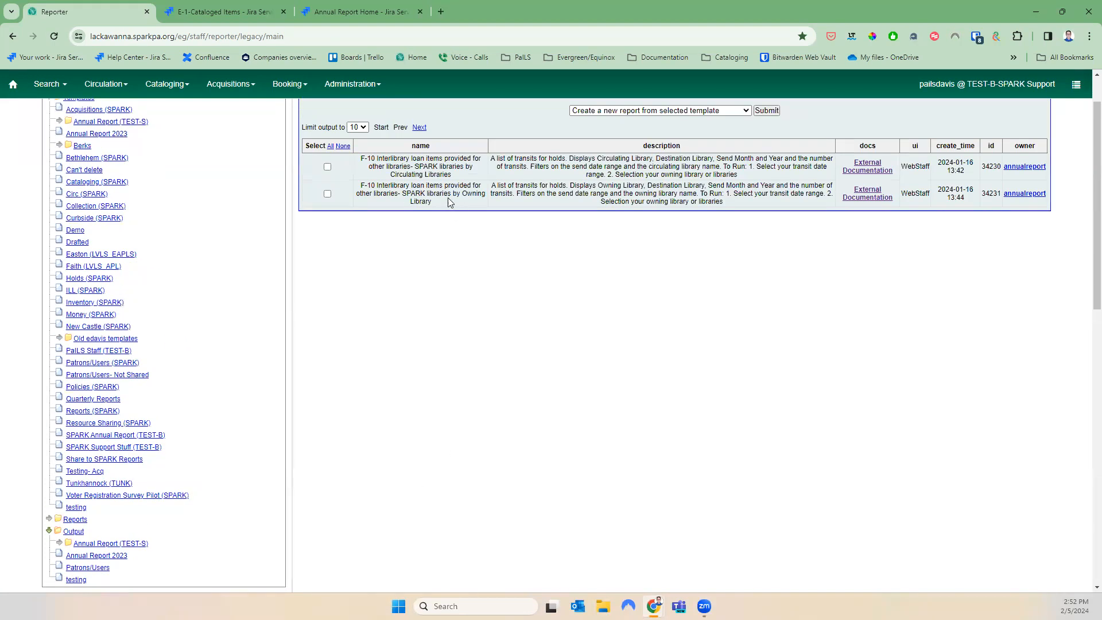
Clone the F-10 Interlibrary loan by Owning Library template into Annual Report 2023 and save it
click(327, 194)
scroll(642, 434, up, 1)
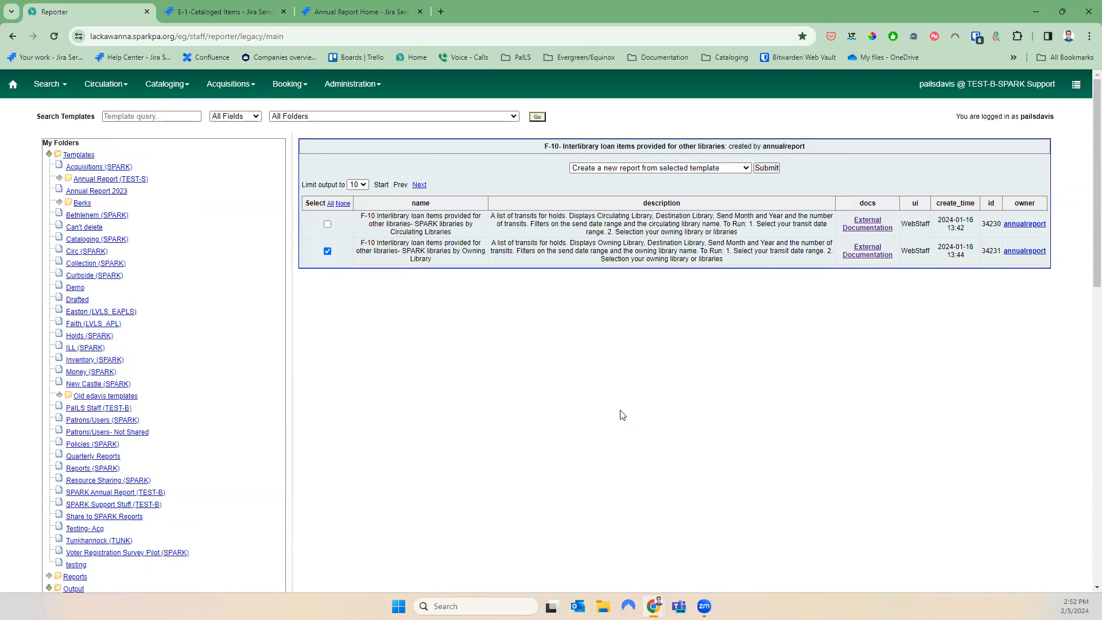
click(659, 167)
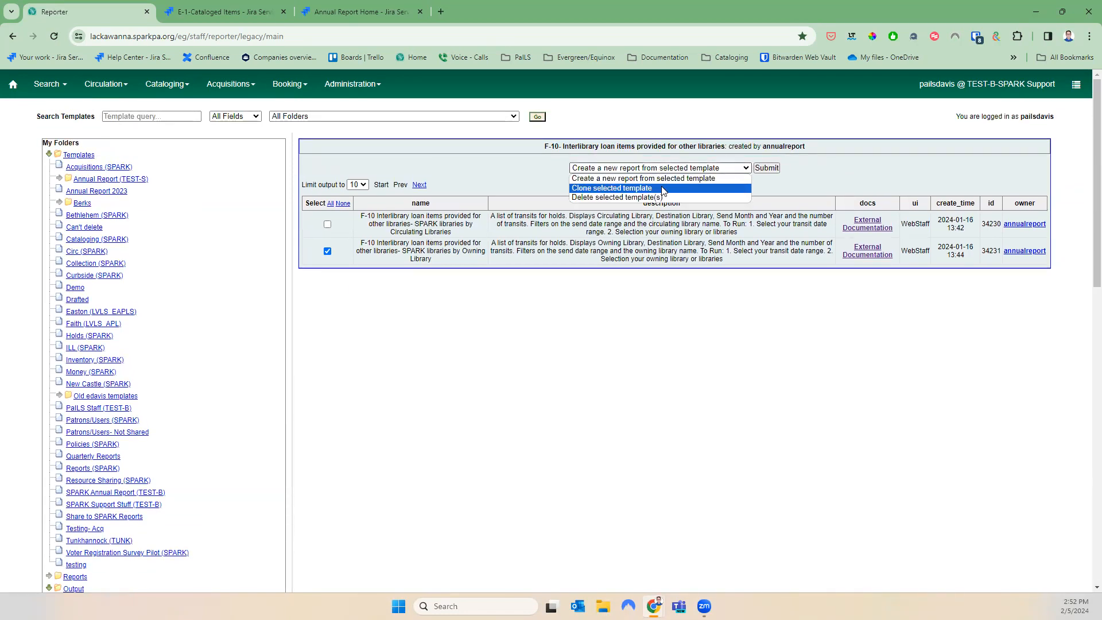
click(662, 190)
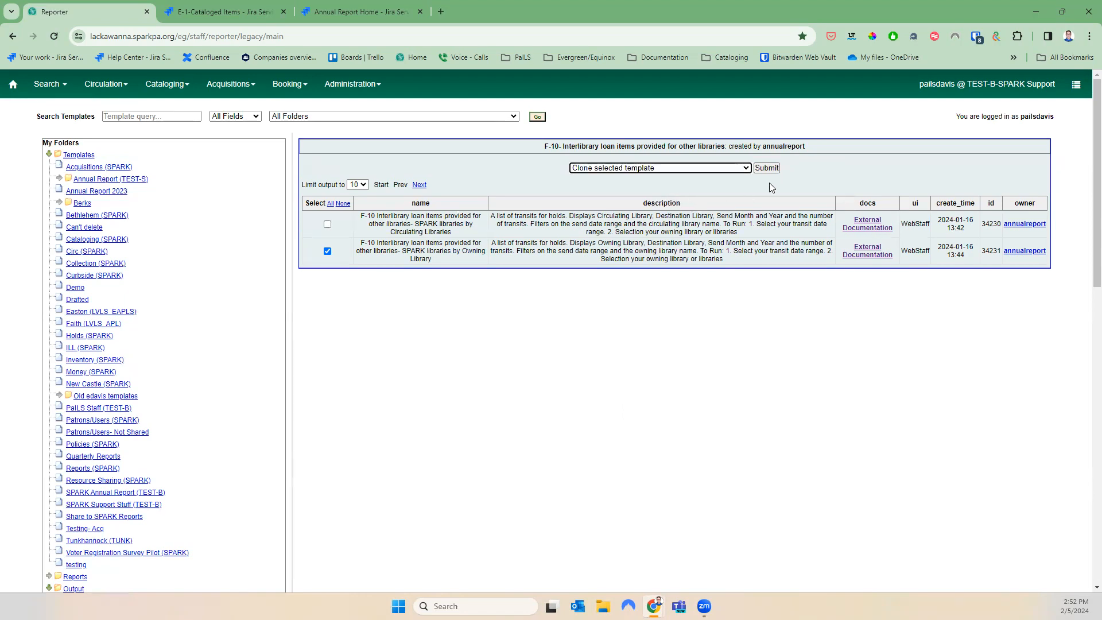
click(767, 167)
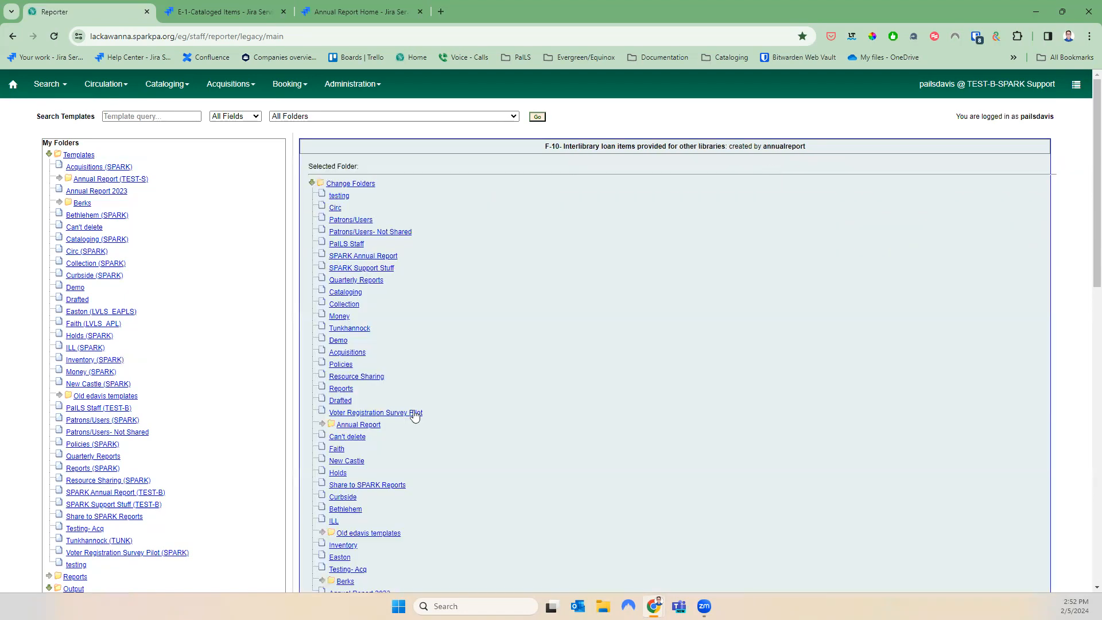
scroll(415, 415, down, 3)
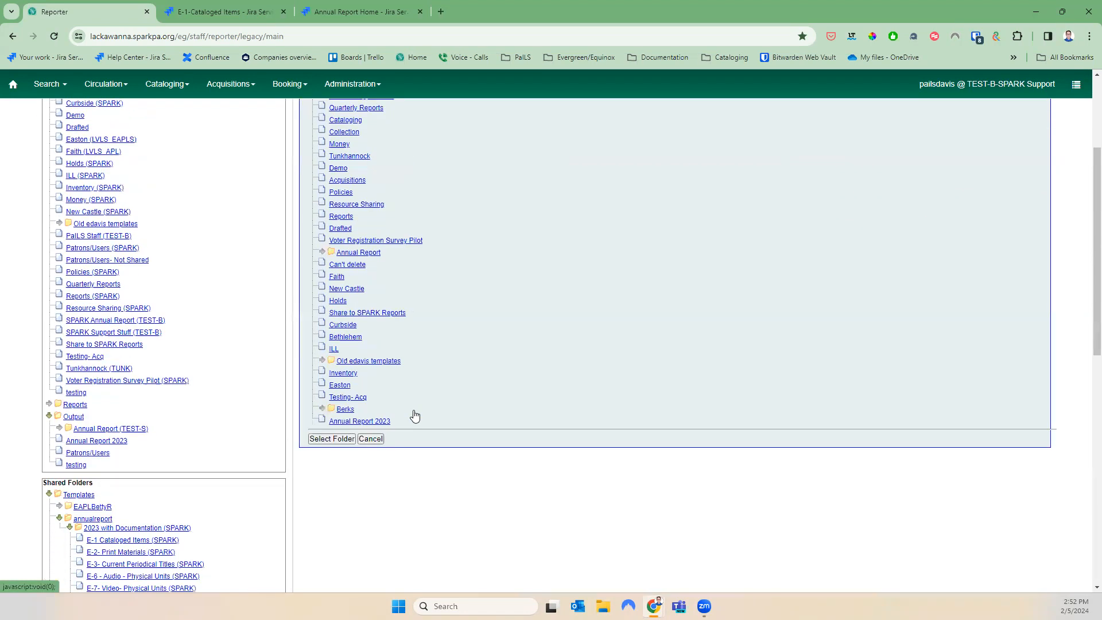
click(339, 439)
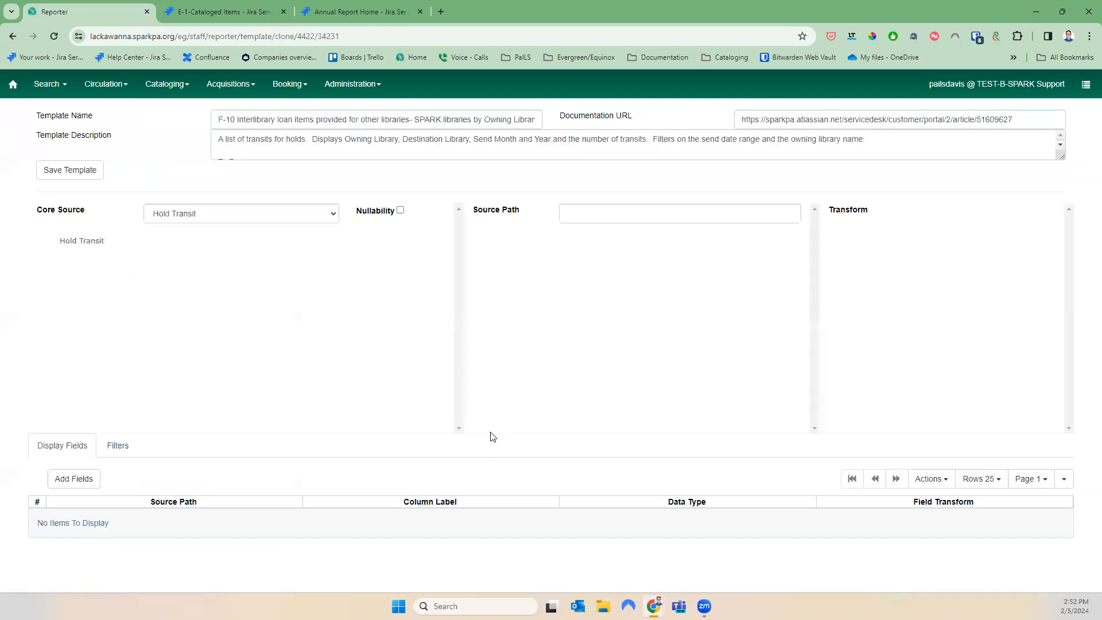
click(71, 169)
click(611, 200)
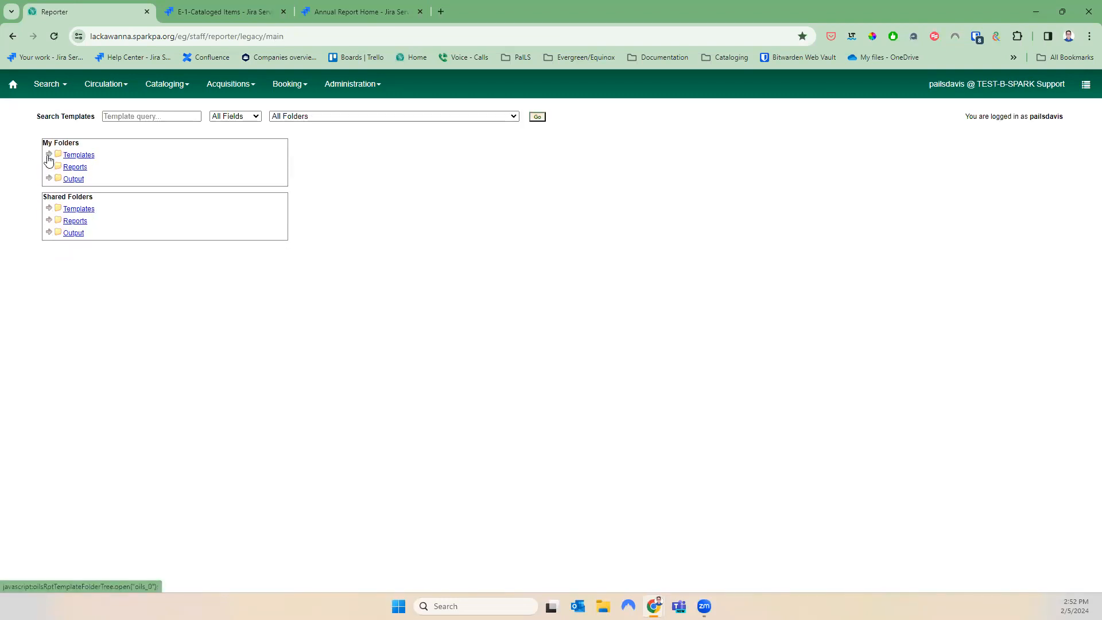
Create a new report from the cloned F-10 template in My Folders > Templates > Annual Report 2023
click(49, 155)
click(77, 191)
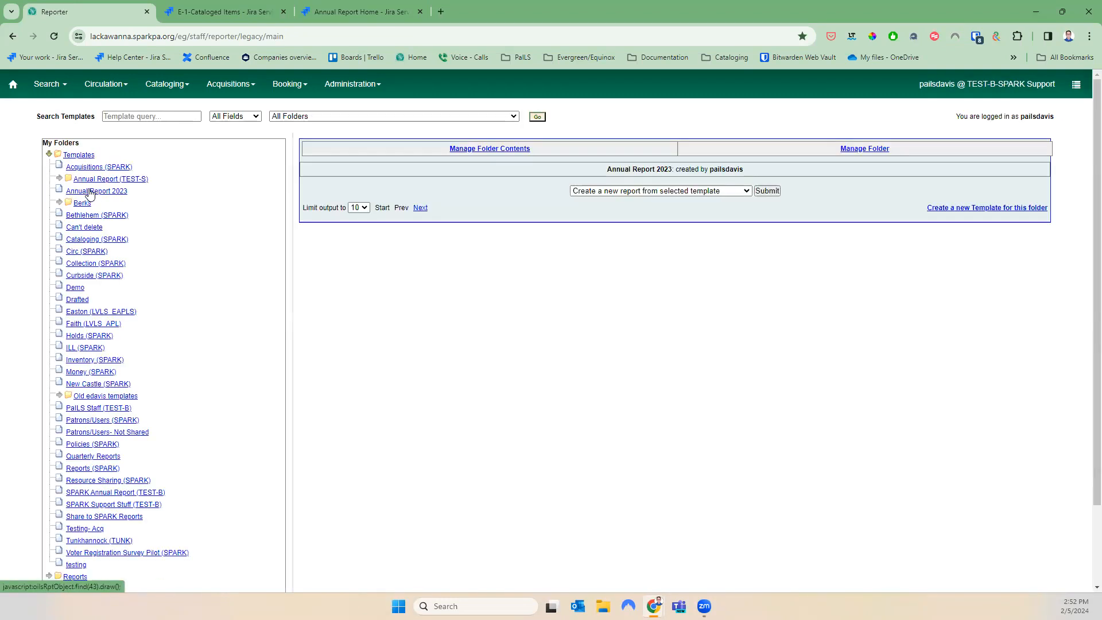
scroll(675, 422, down, 3)
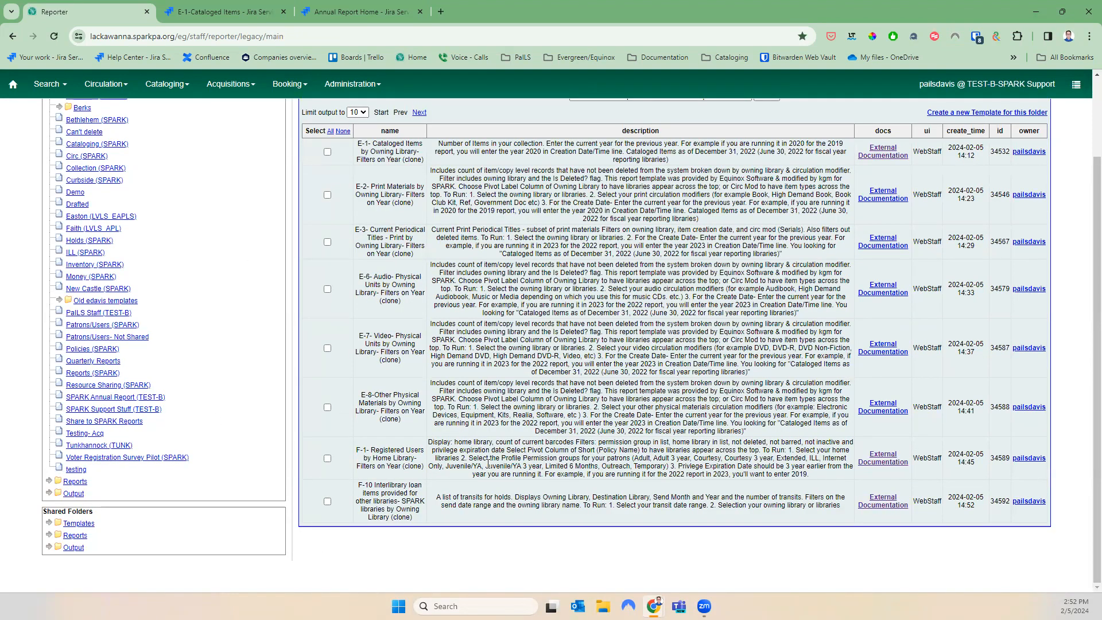
click(327, 502)
scroll(470, 502, up, 3)
click(613, 191)
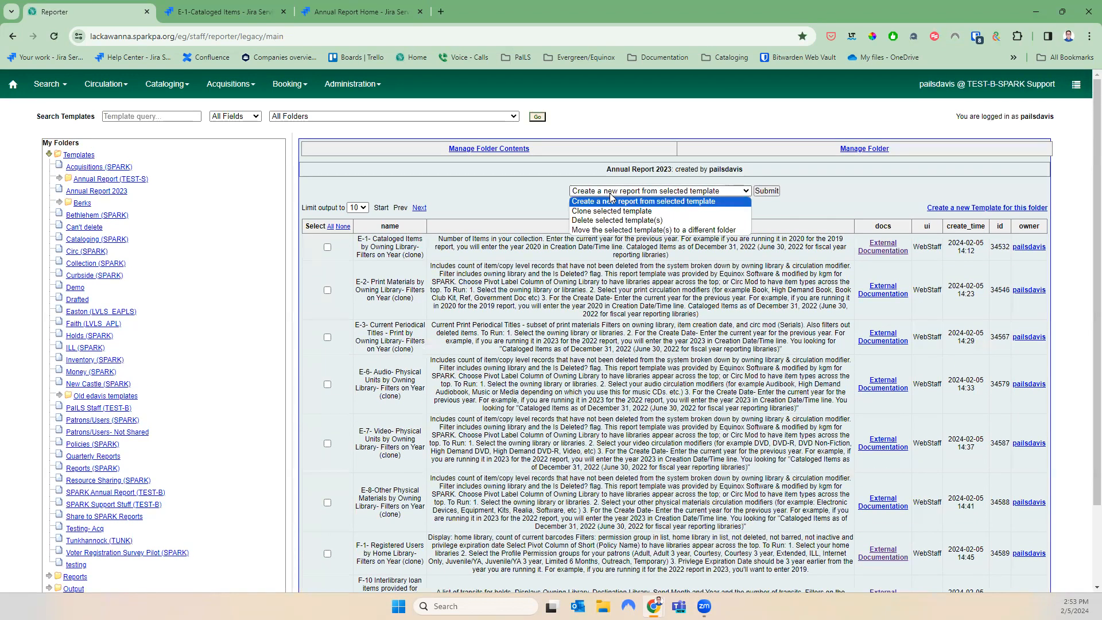
click(626, 202)
Name the new report 'F-10 2023'
click(764, 190)
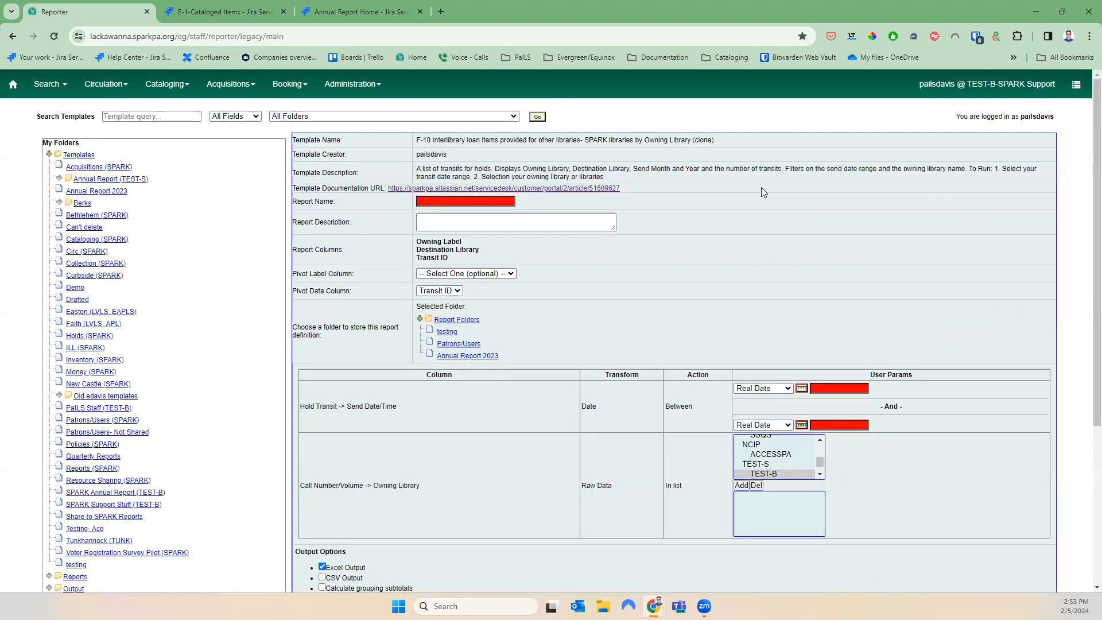
click(514, 199)
text(F)
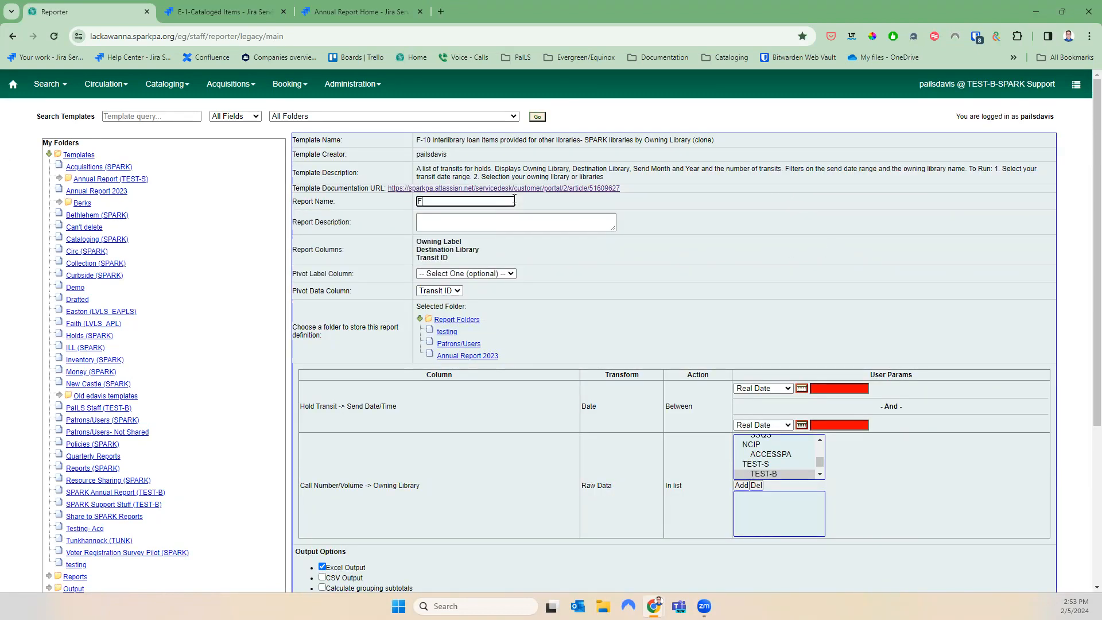
text(-10 2023)
drag(311, 406, 396, 408)
click(396, 407)
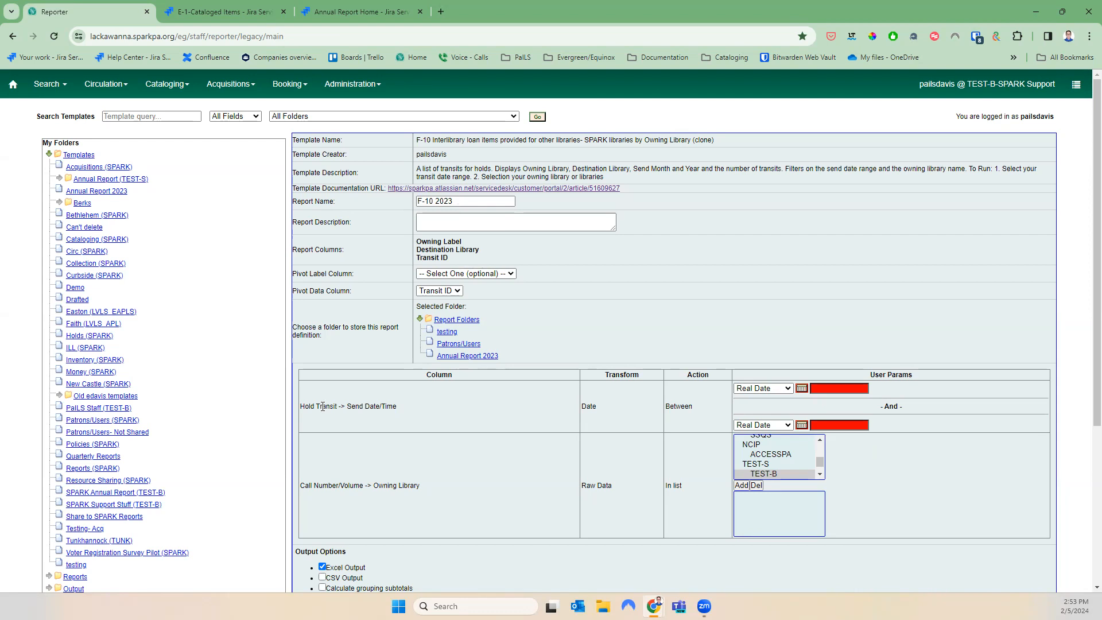
Set the send-date range from 2023-01-01 to 2023-12-31 using the calendar picker
click(830, 388)
text(-01)
key(Tab)
key(Tab)
key(Tab)
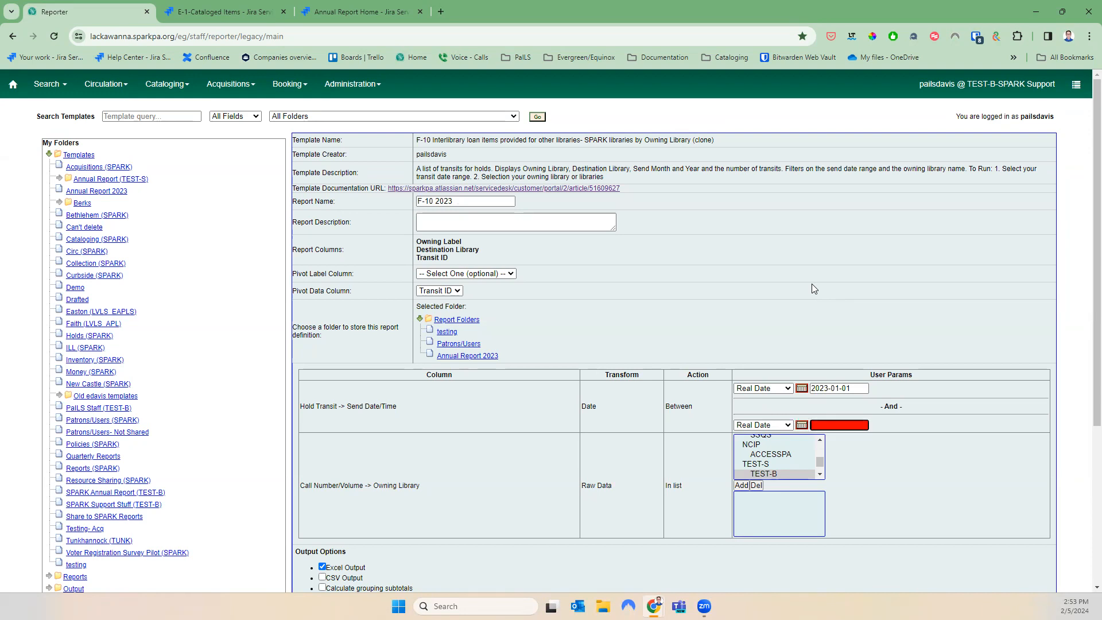
click(801, 425)
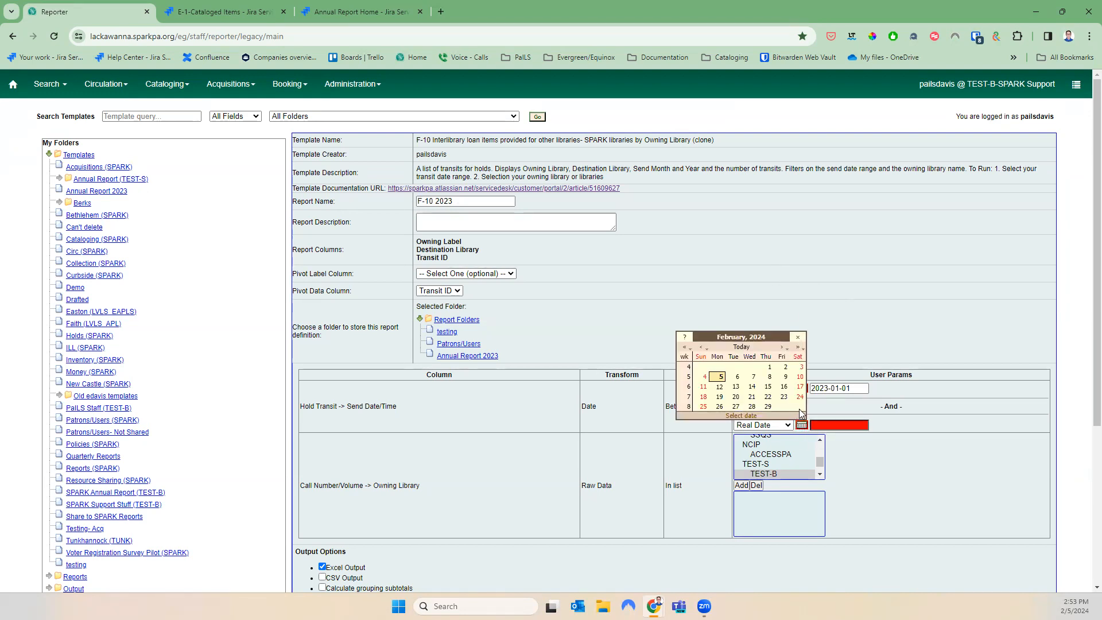
click(701, 348)
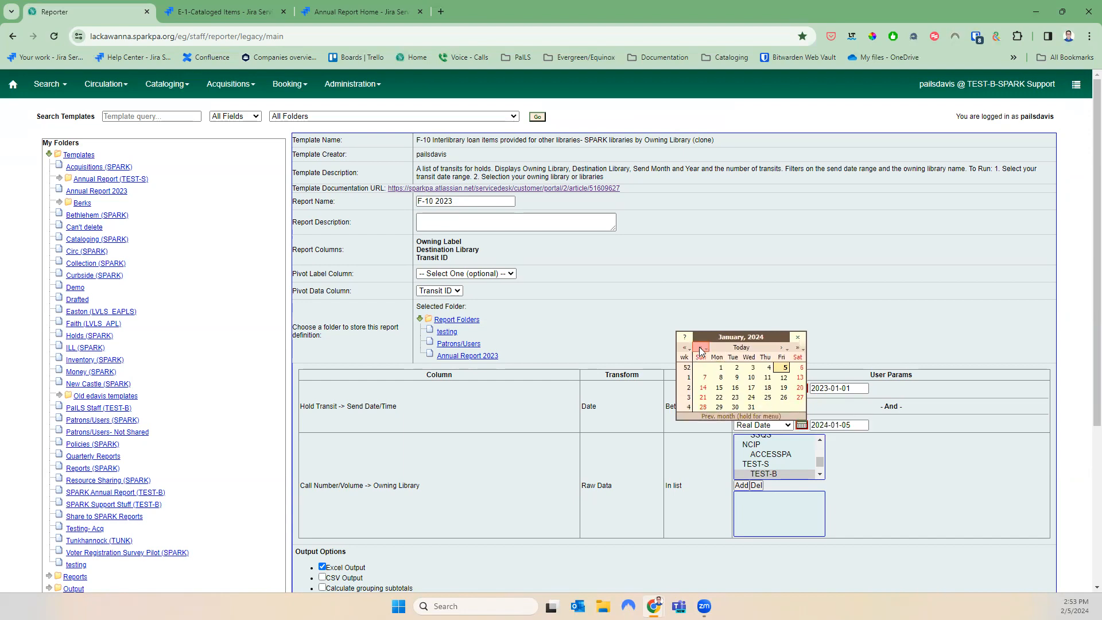
click(702, 348)
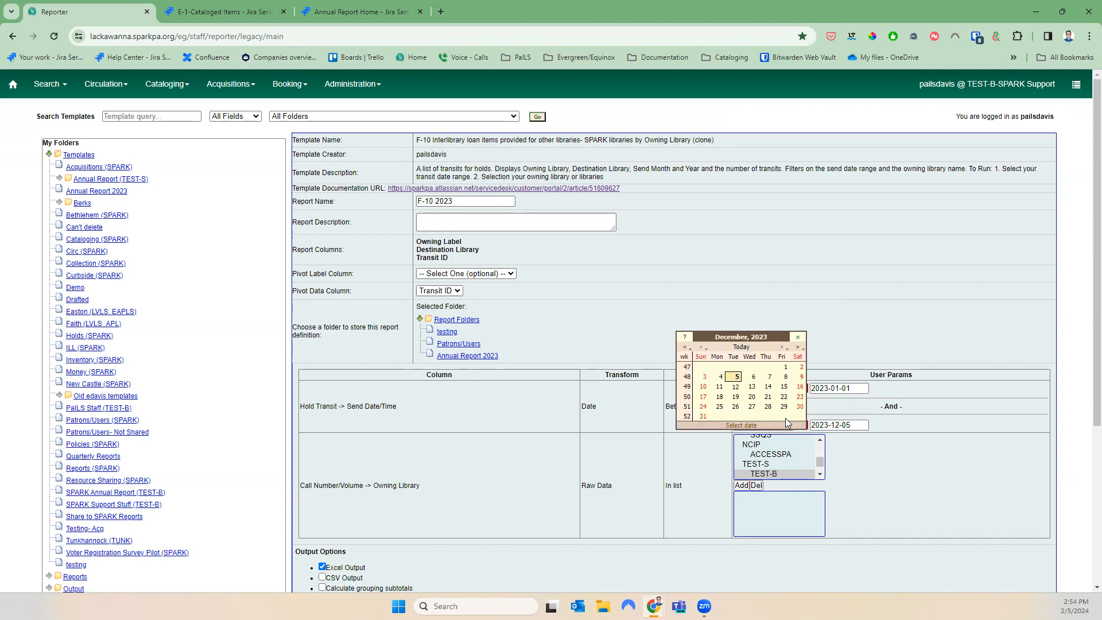
click(702, 416)
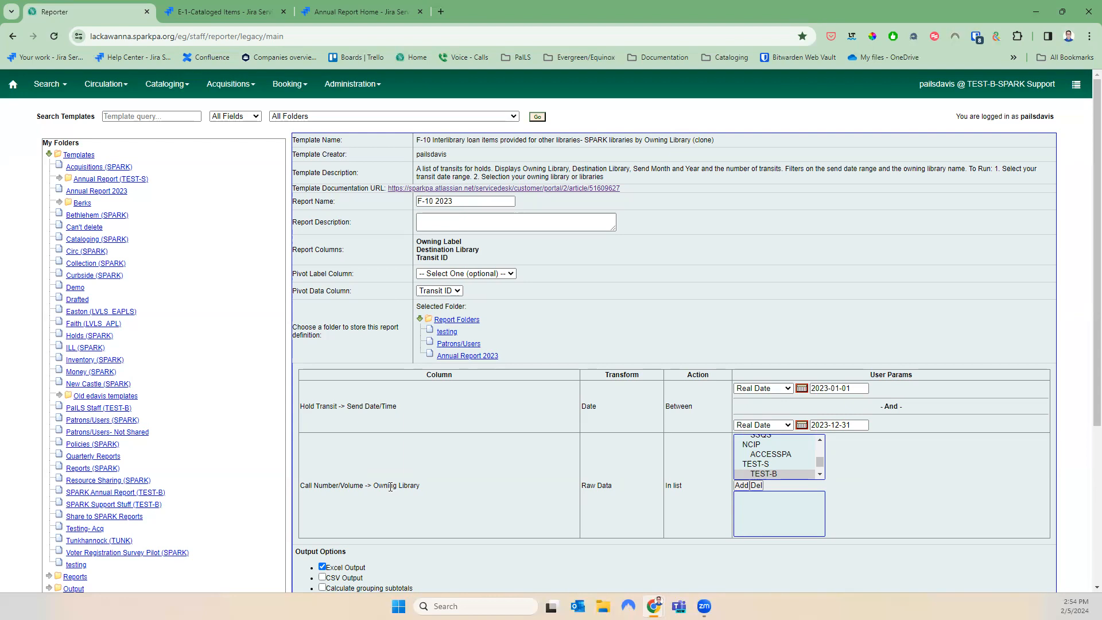
Limit the owning library filter to LC_AB
scroll(804, 472, up, 5)
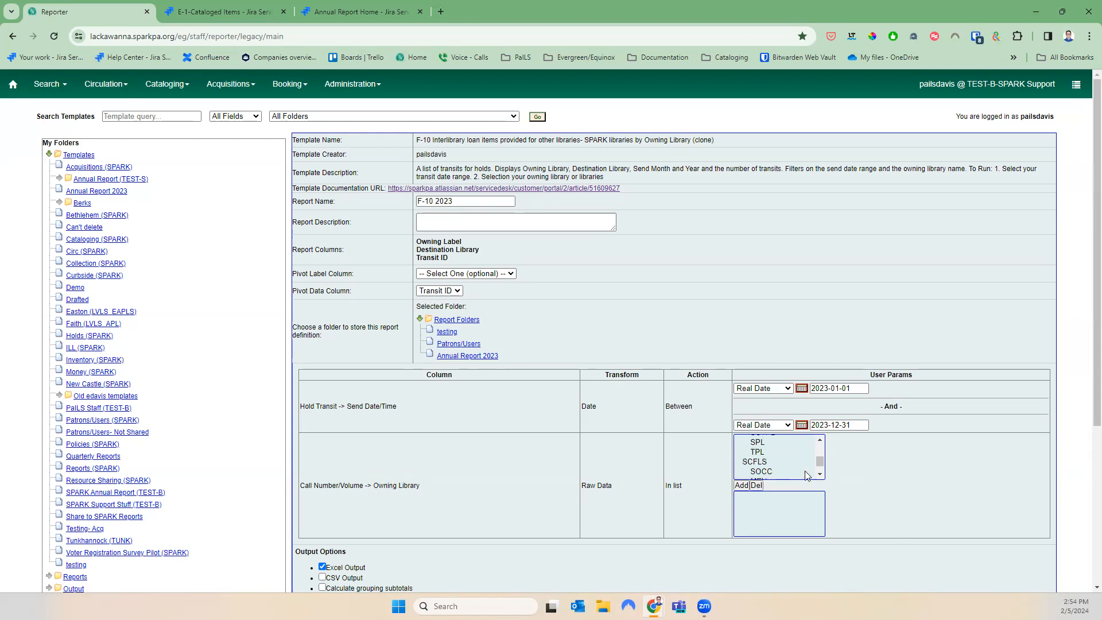
scroll(805, 476, up, 5)
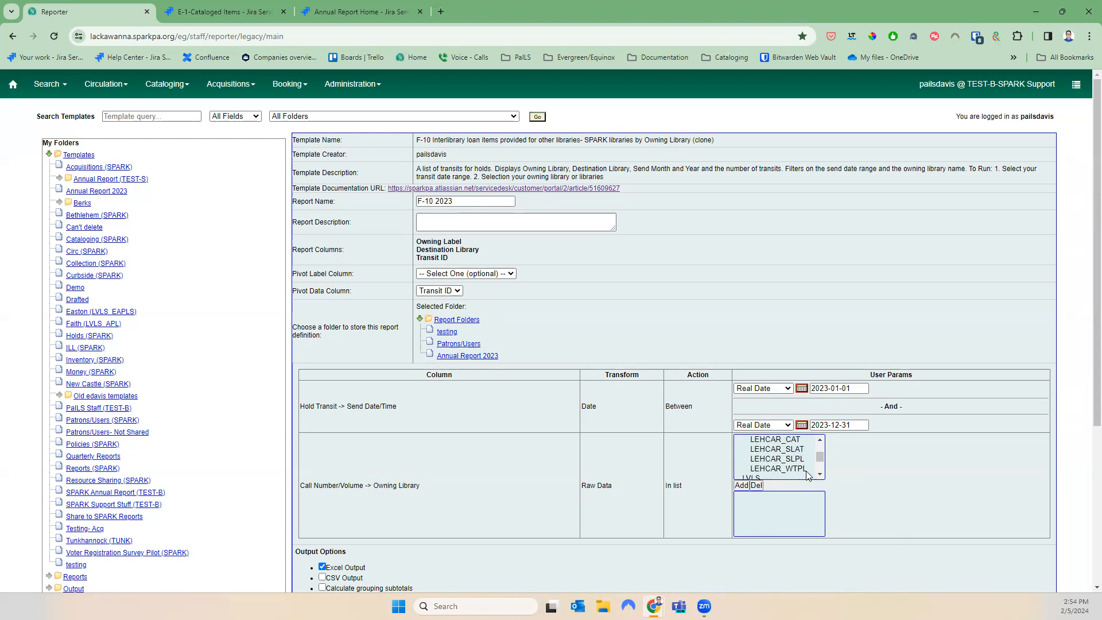
click(801, 456)
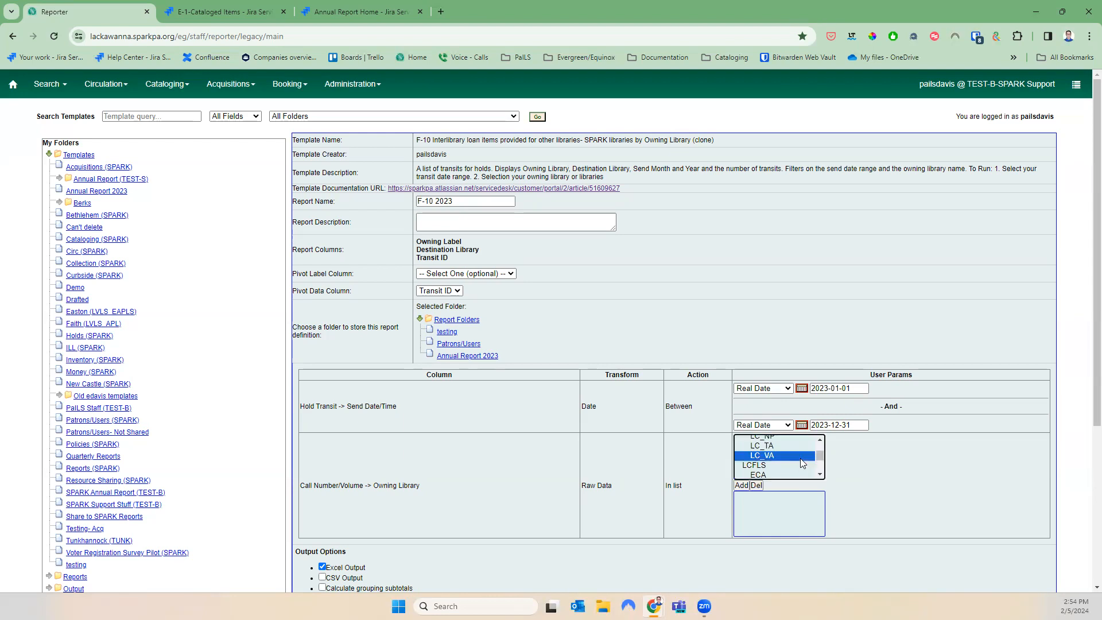
key(shift+Up)
key(shift+Up)
key(shift+Up)
key(shift+Up)
key(shift+Up)
key(shift+Up)
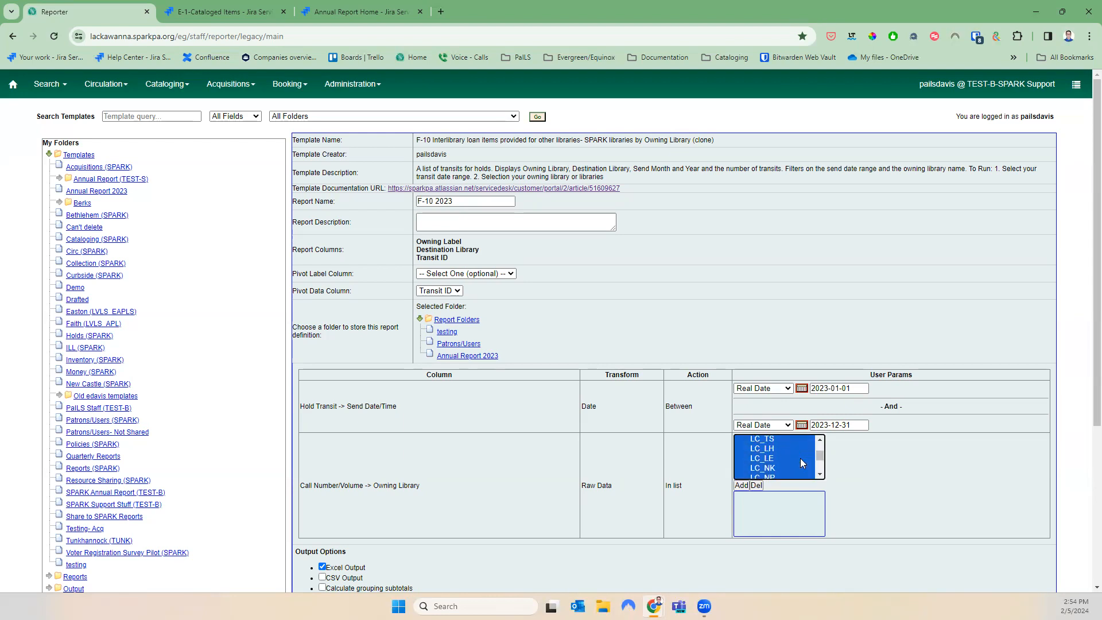
key(shift+Up)
key(shift+Up)
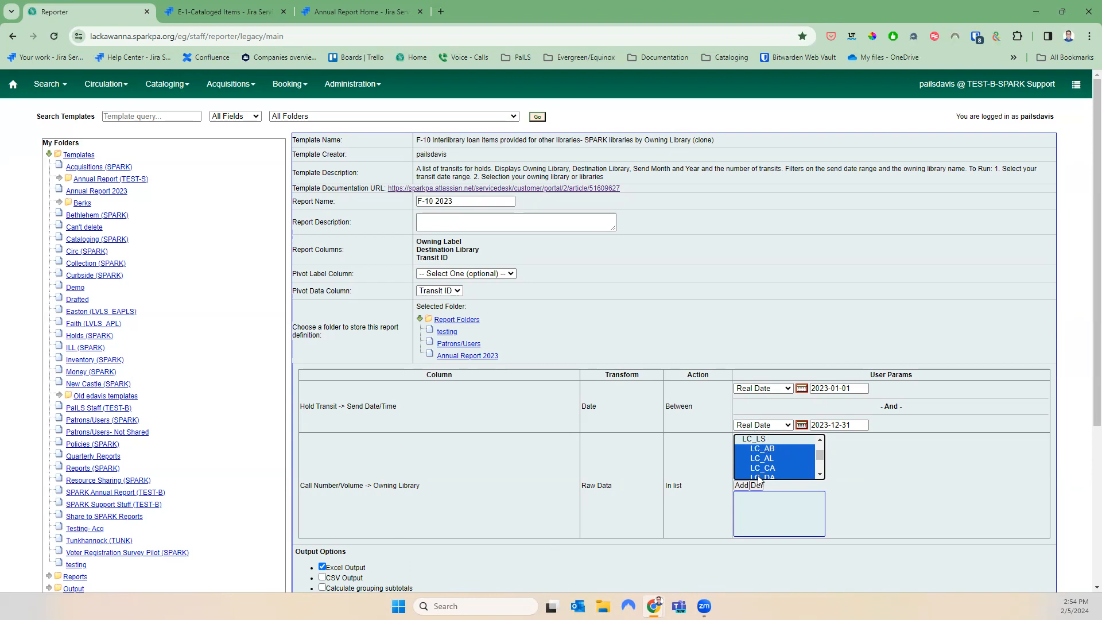
click(738, 487)
click(768, 438)
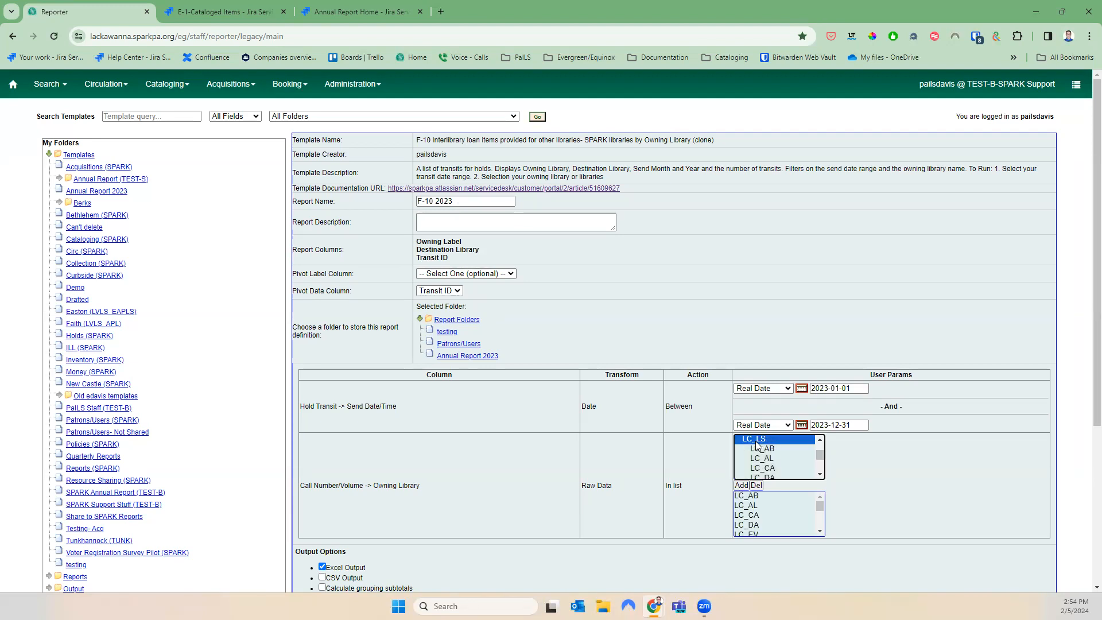
click(768, 450)
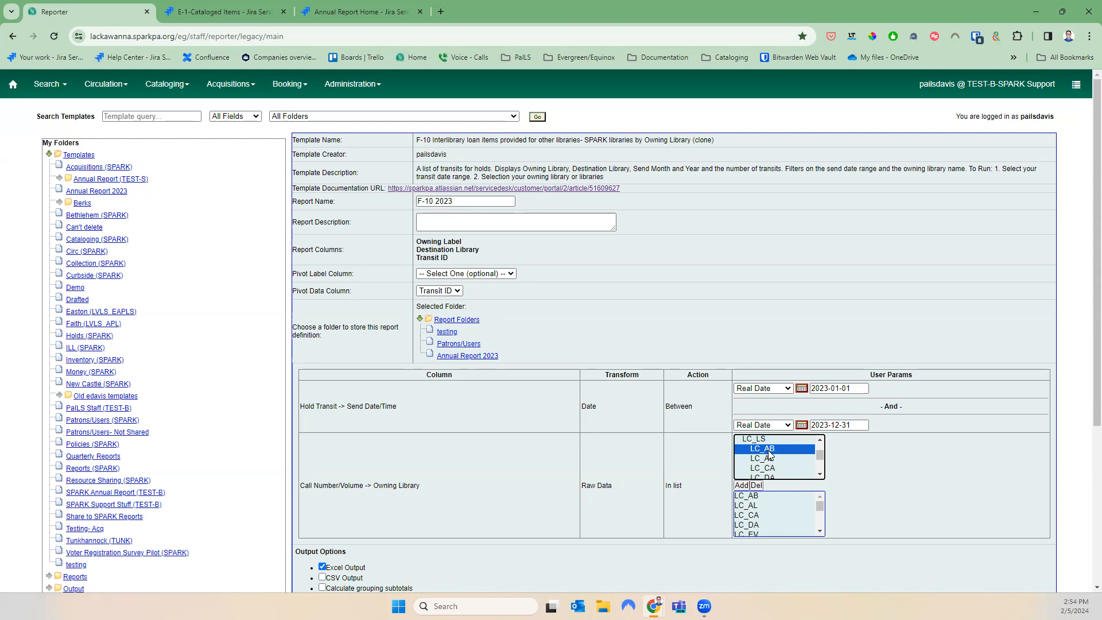
Clear the notification e-mail and turn off bar charts in the output
scroll(681, 391, down, 2)
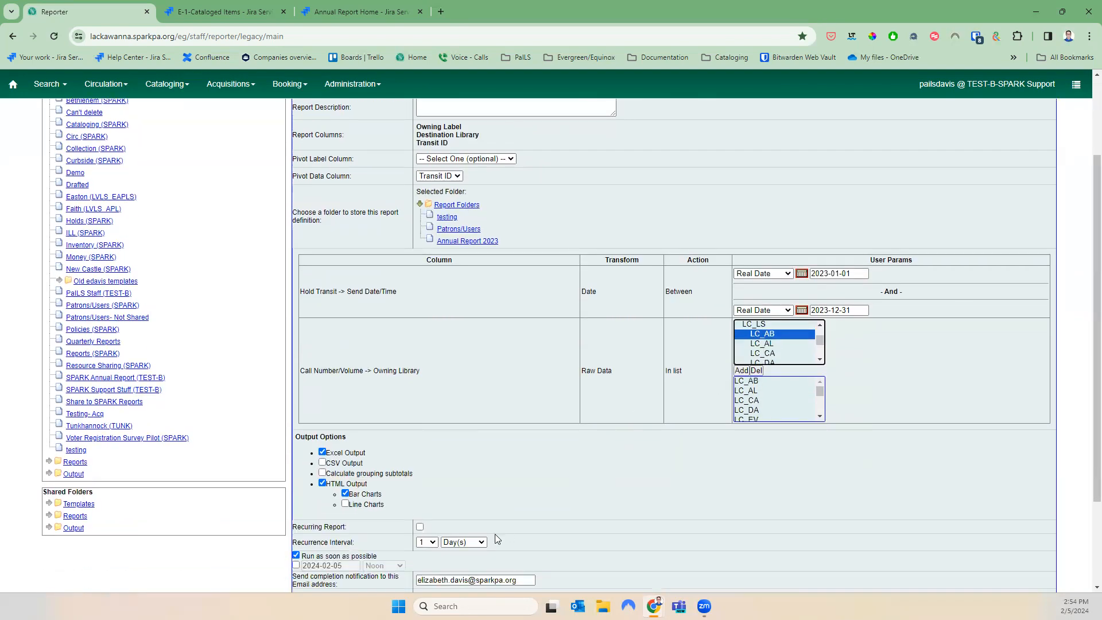
scroll(529, 543, down, 2)
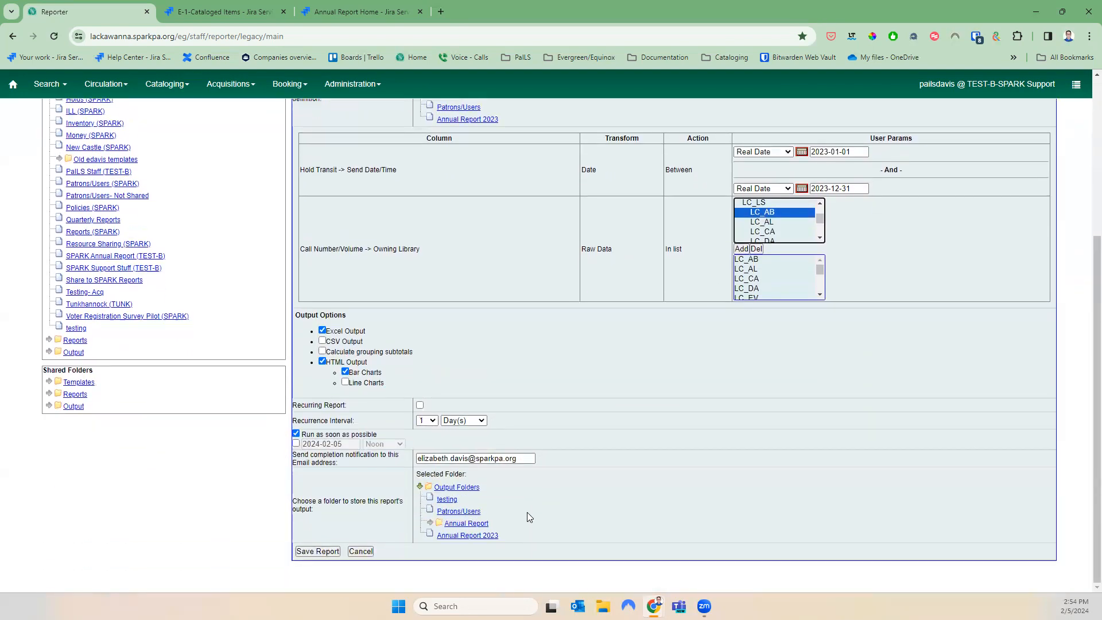
triple_click(527, 459)
key(BackSpace)
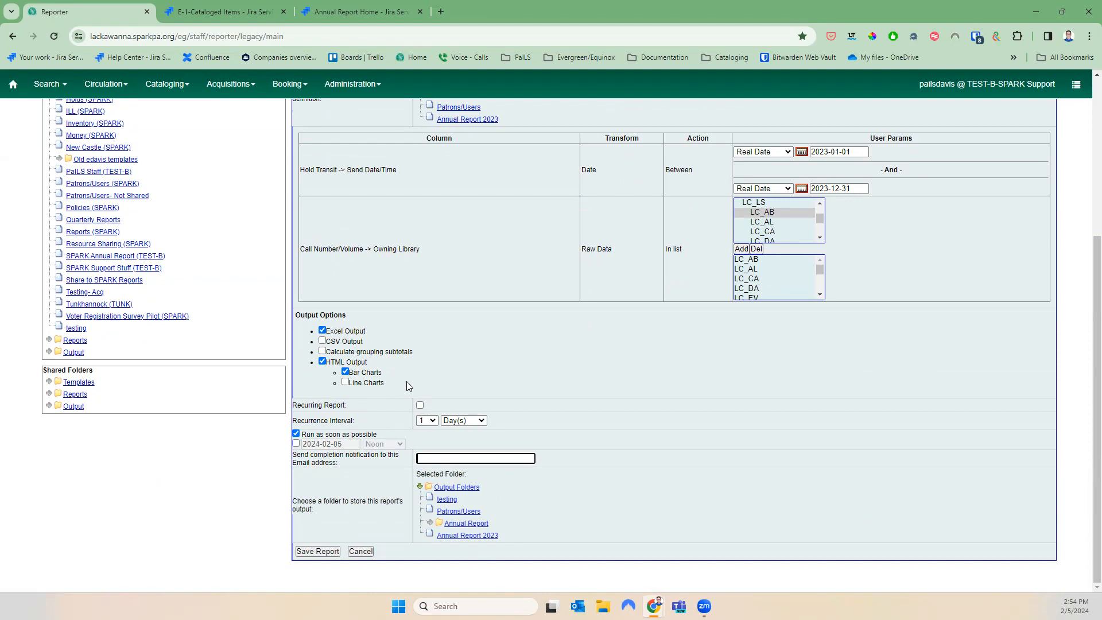
click(345, 373)
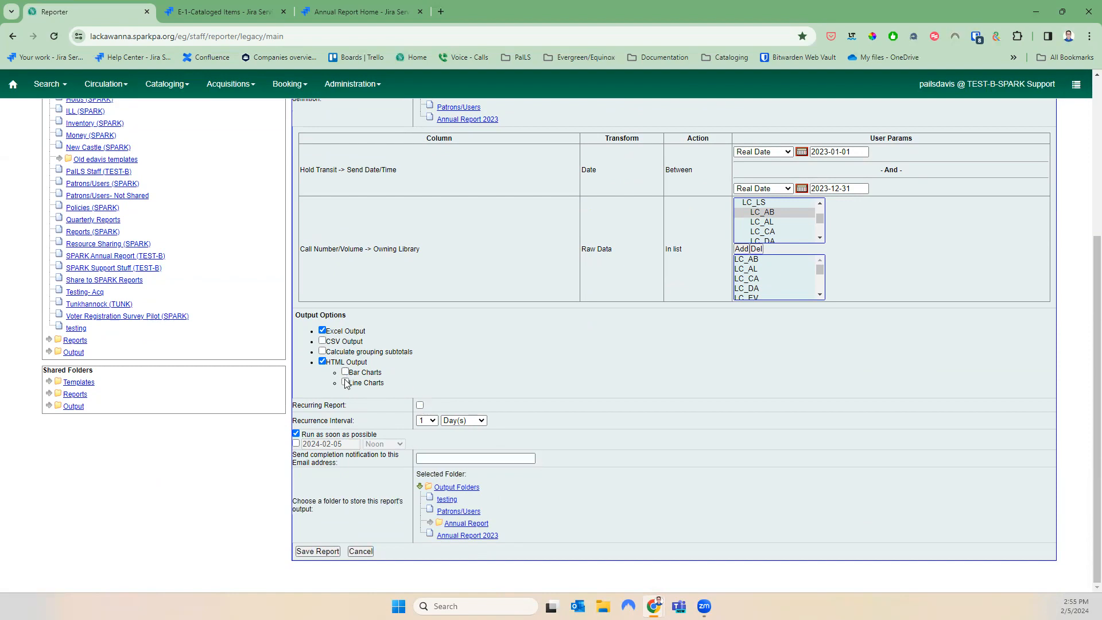
Put the report definition and output in Annual Report 2023 and save the F-10 2023 report
scroll(499, 458, up, 4)
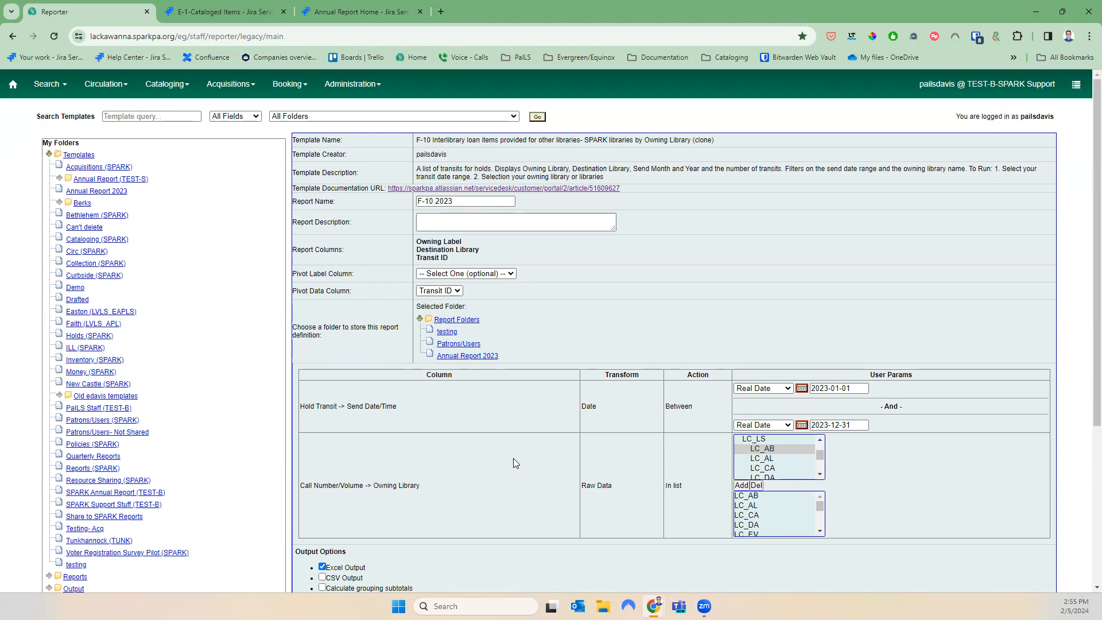
scroll(428, 455, down, 4)
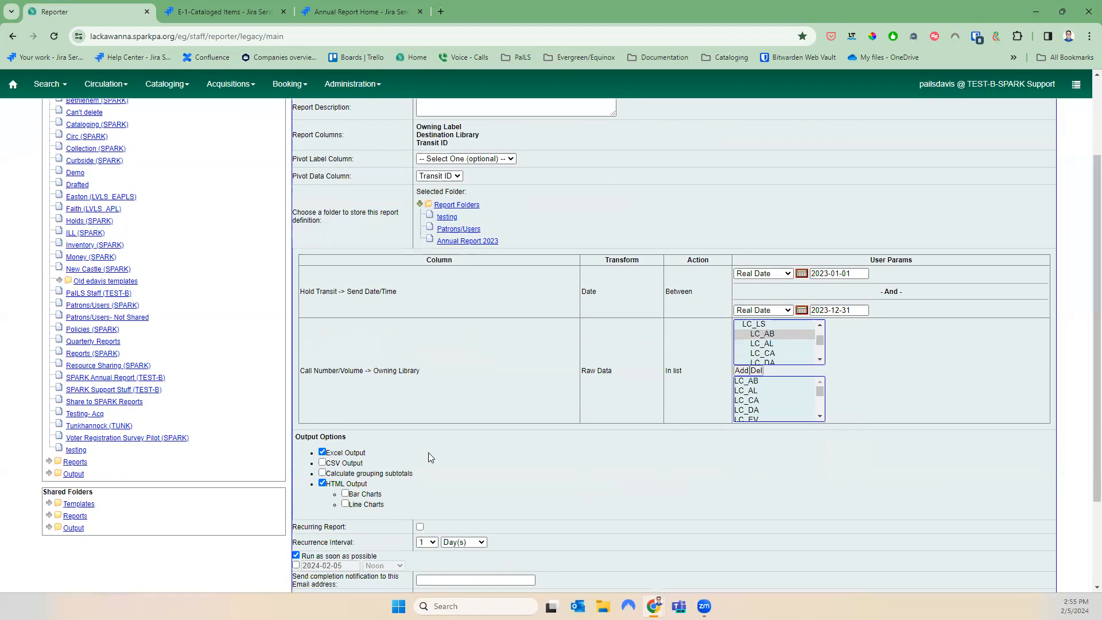
scroll(428, 457, down, 1)
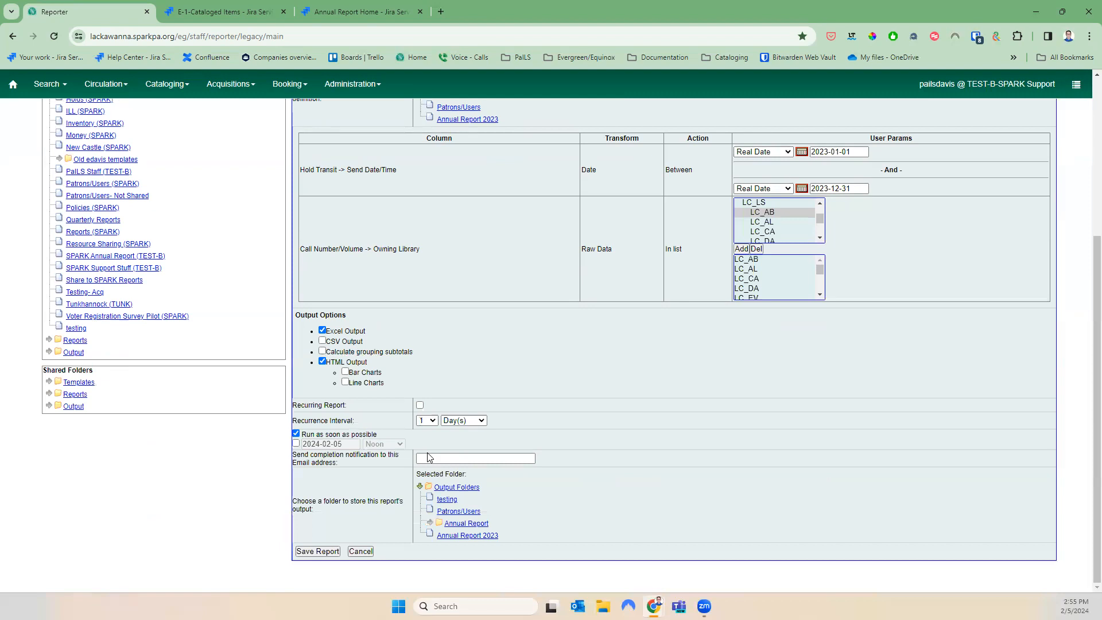
click(457, 537)
click(314, 552)
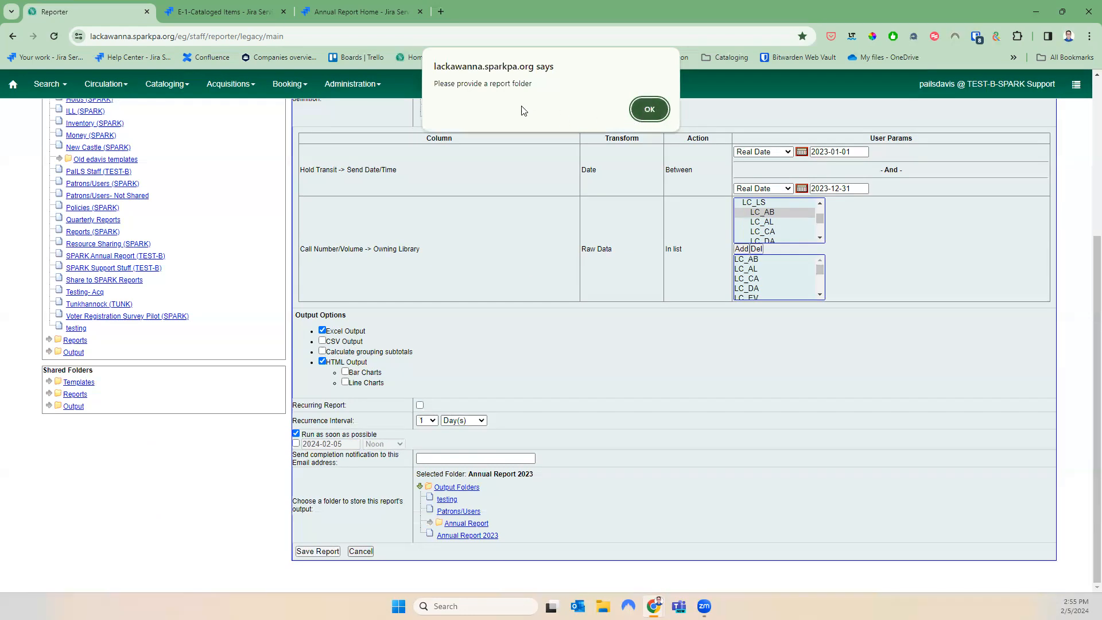
click(636, 111)
scroll(489, 242, up, 2)
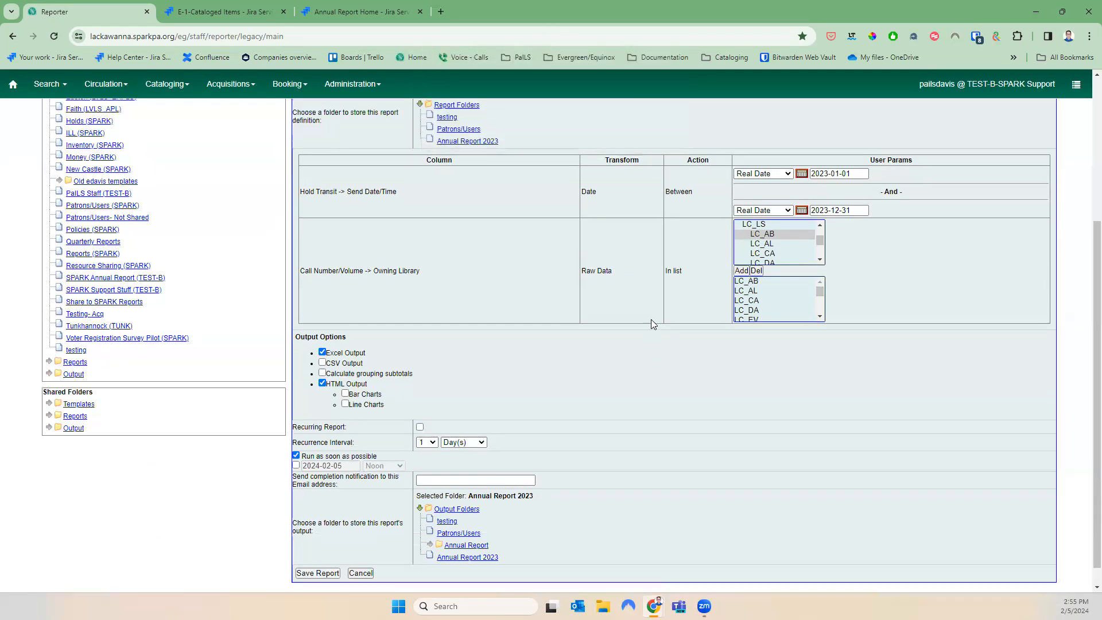
click(487, 236)
scroll(489, 424, down, 2)
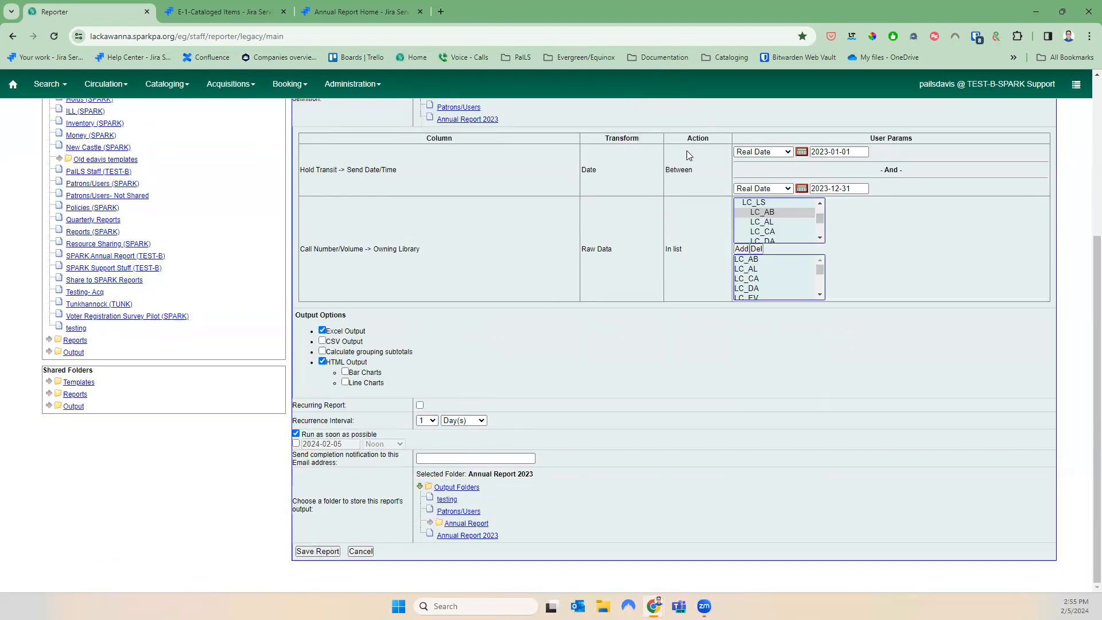
click(647, 127)
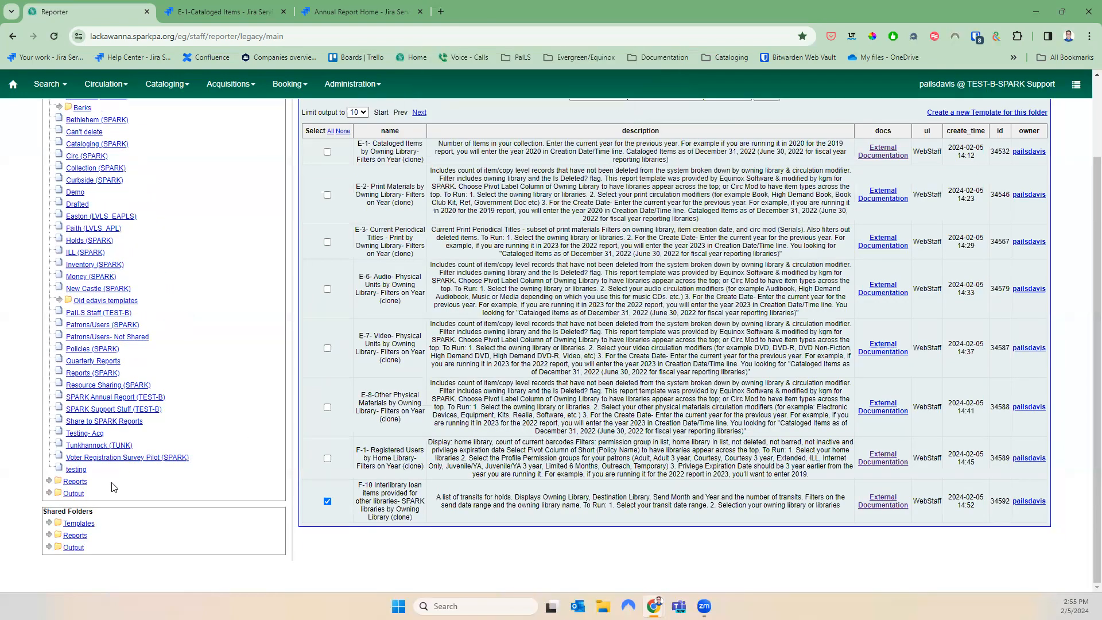
Reload Reporter and open My Folders > Output > Annual Report 2023 to find completed F-10 2023
click(49, 492)
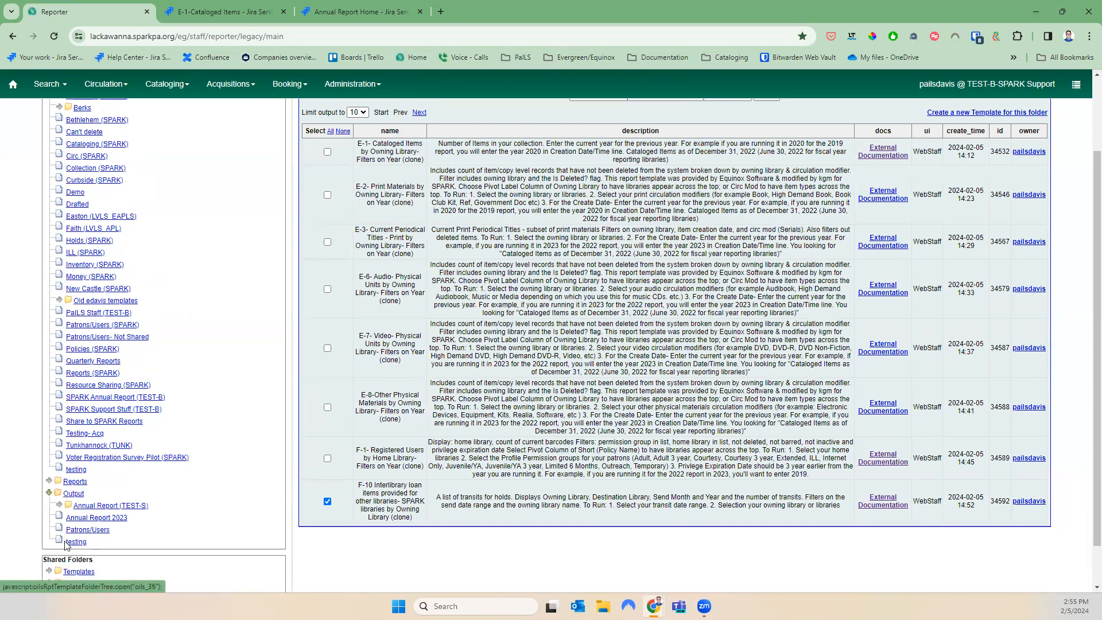
drag(97, 523, 97, 519)
click(98, 518)
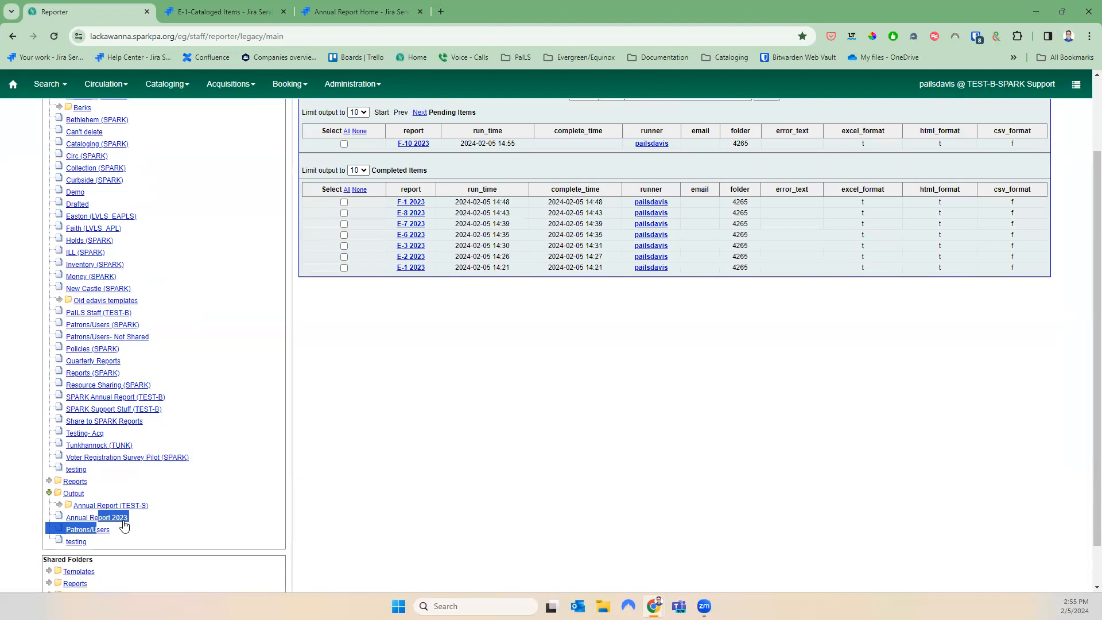
click(99, 520)
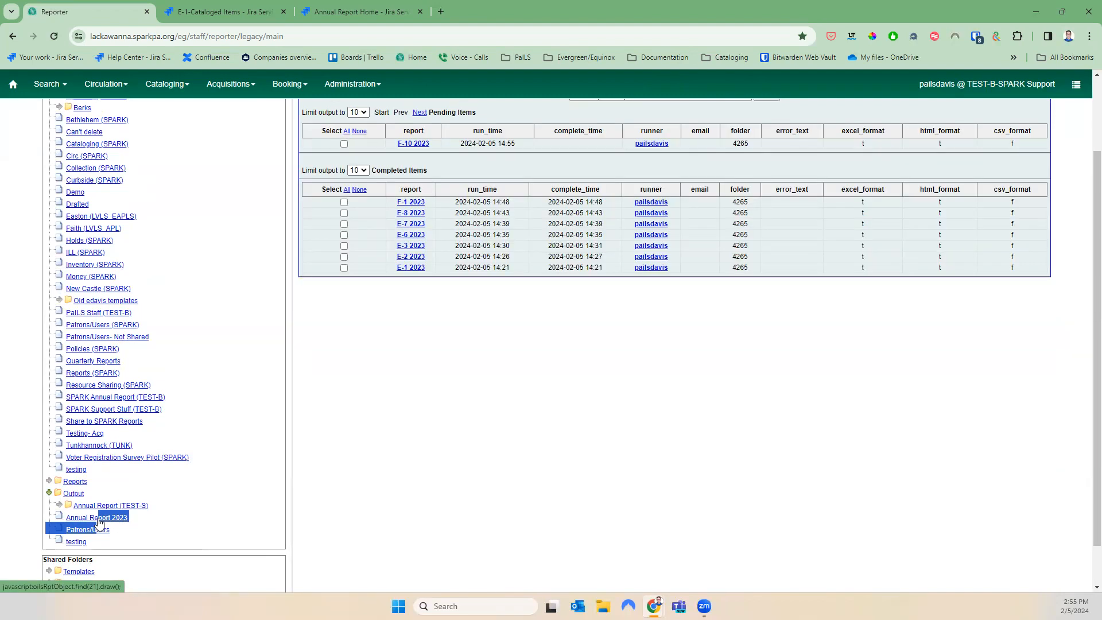
click(106, 521)
click(55, 36)
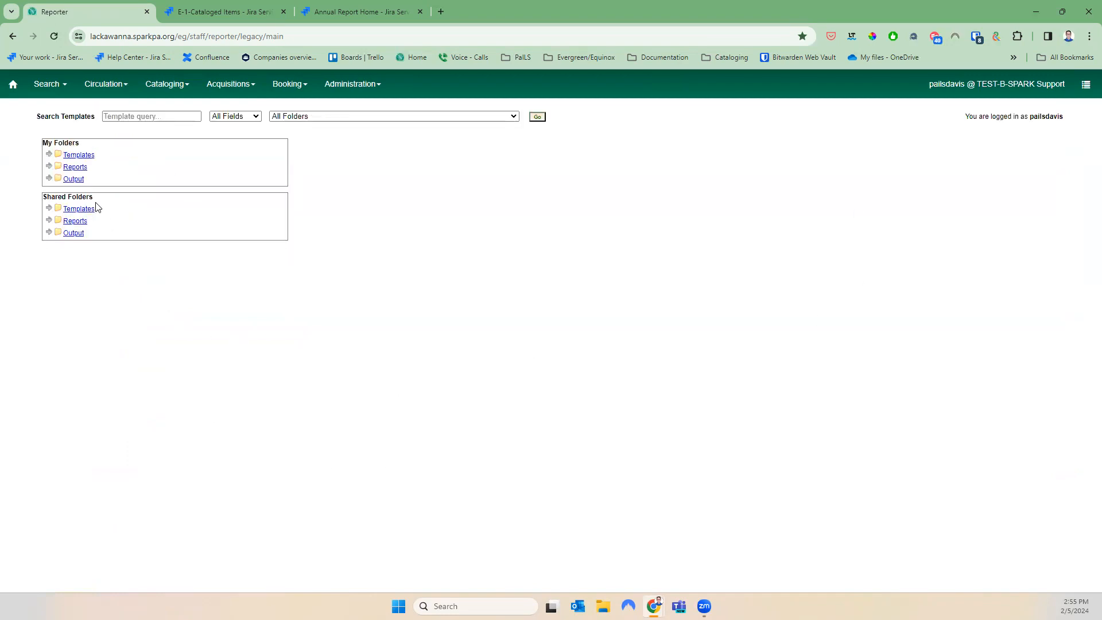
click(48, 178)
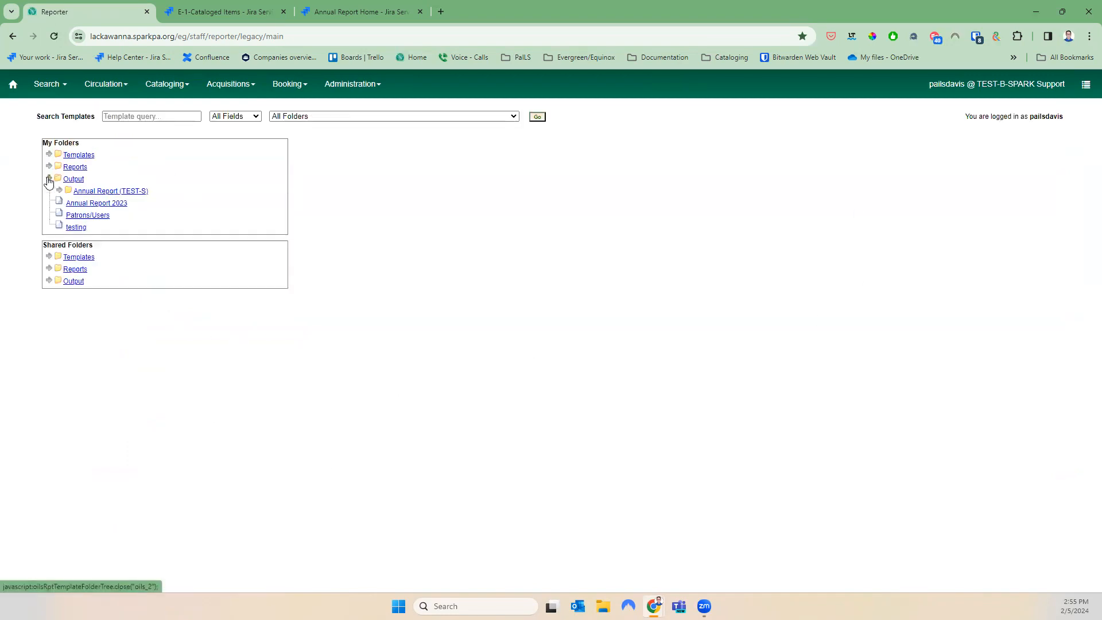
click(72, 205)
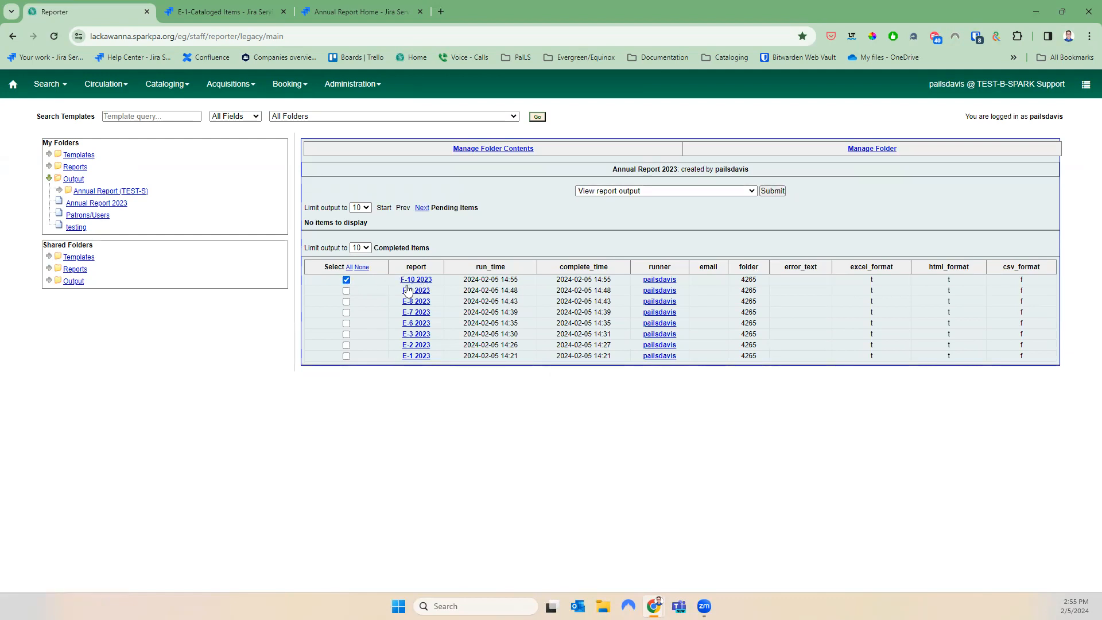
click(772, 191)
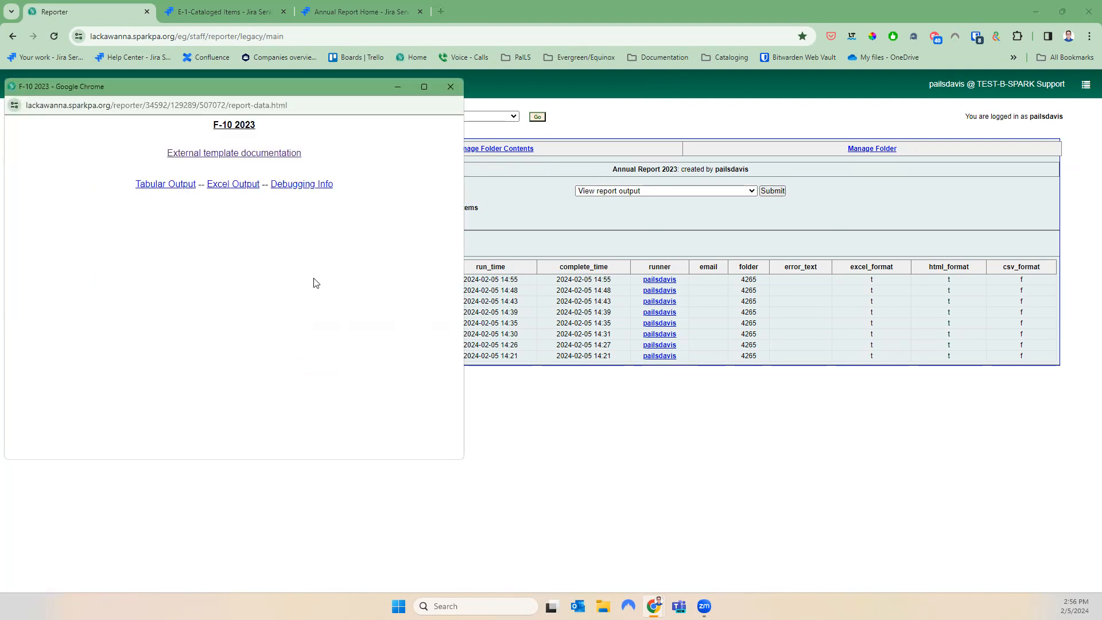
Show F-10 2023 as a full-screen table, sorted by Destination Library then Owning Label
click(141, 188)
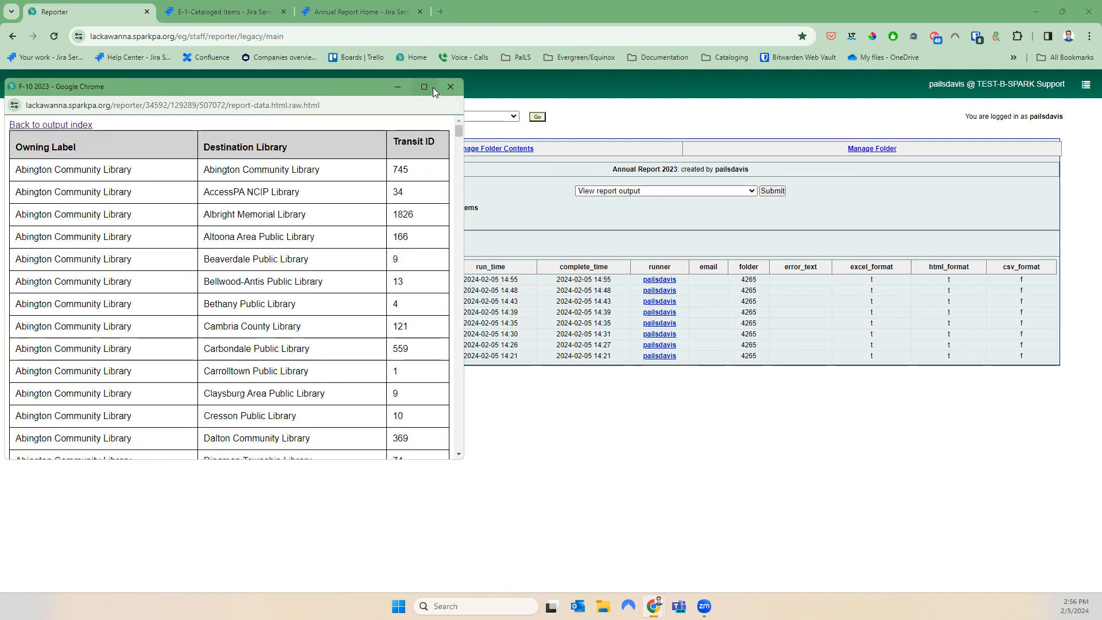
click(432, 87)
scroll(489, 367, down, 5)
scroll(490, 366, down, 12)
scroll(487, 364, up, 14)
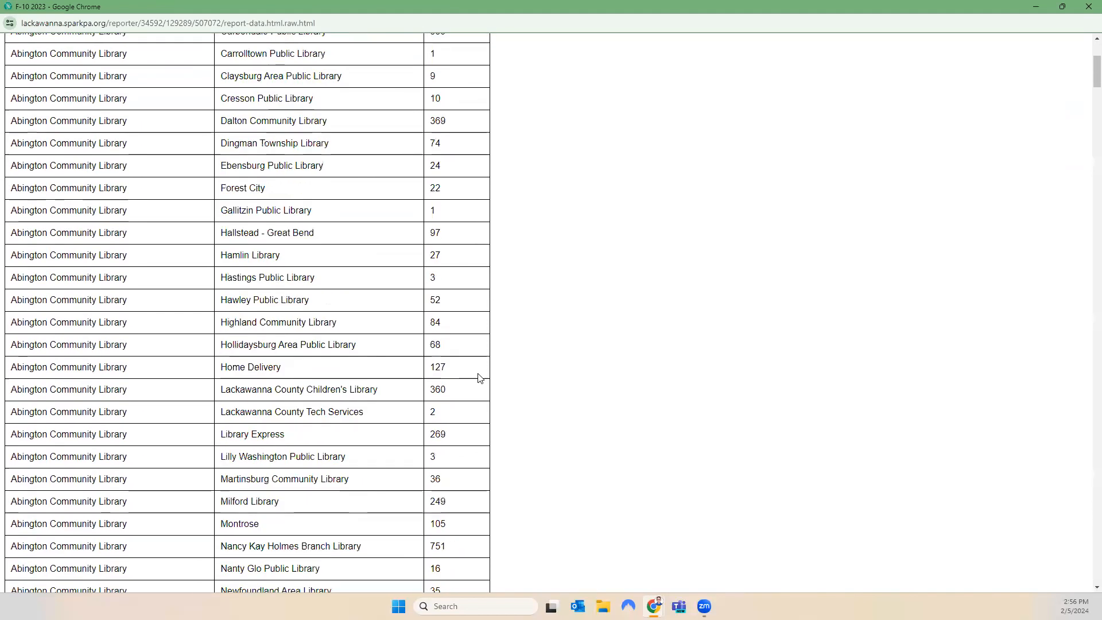
scroll(483, 383, up, 4)
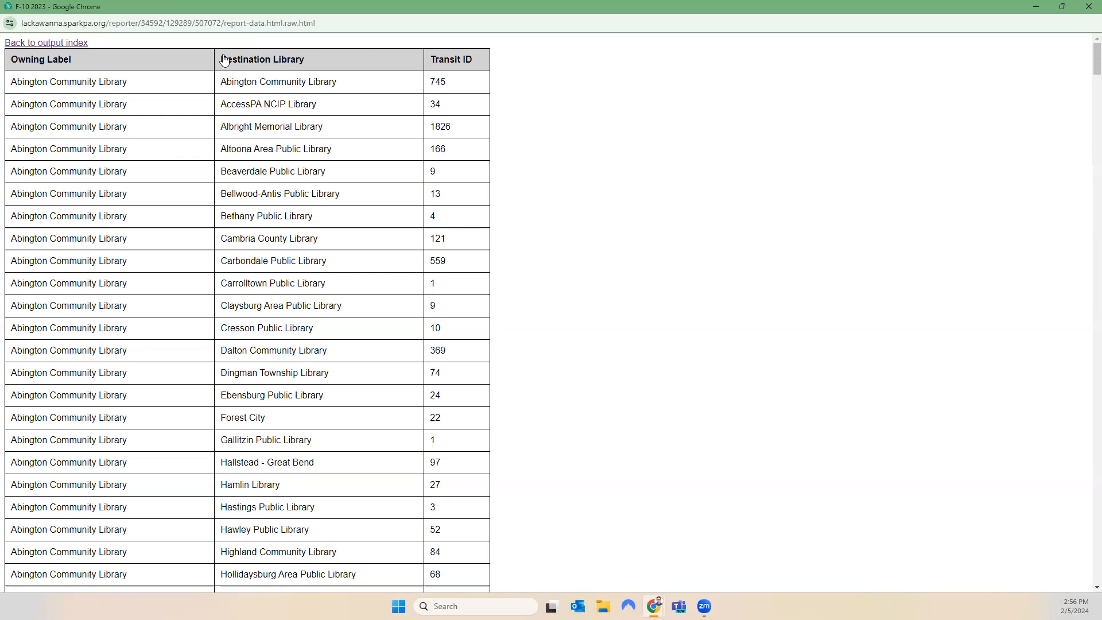
click(361, 57)
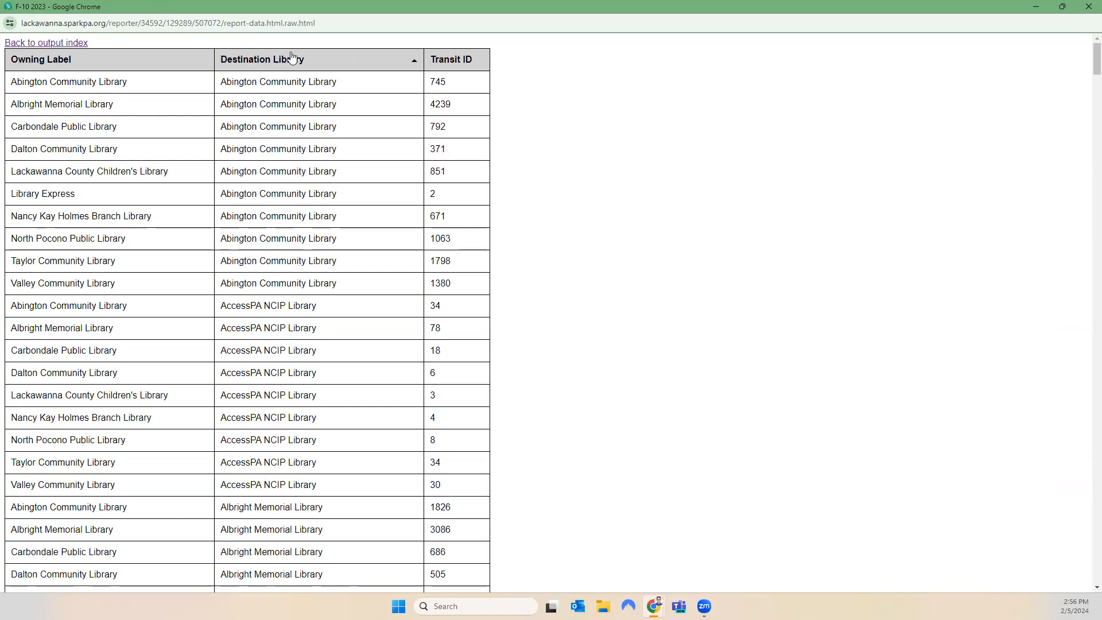
click(187, 58)
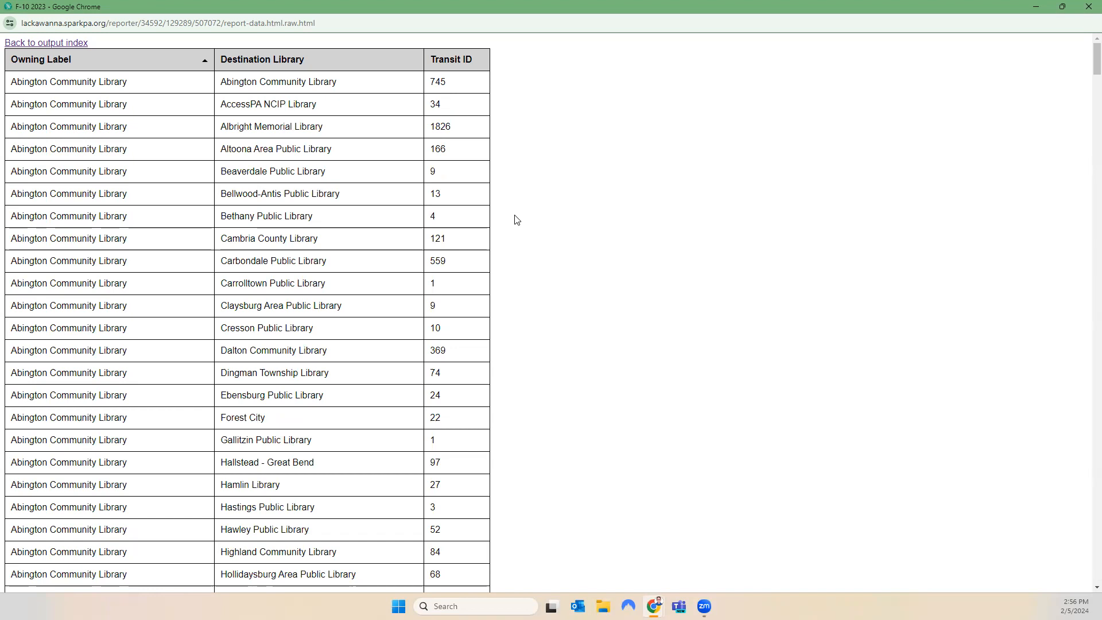
Inspect destination library rows such as AccessPA NCIP Library, then return to the output index
drag(339, 87, 228, 80)
drag(456, 84, 220, 83)
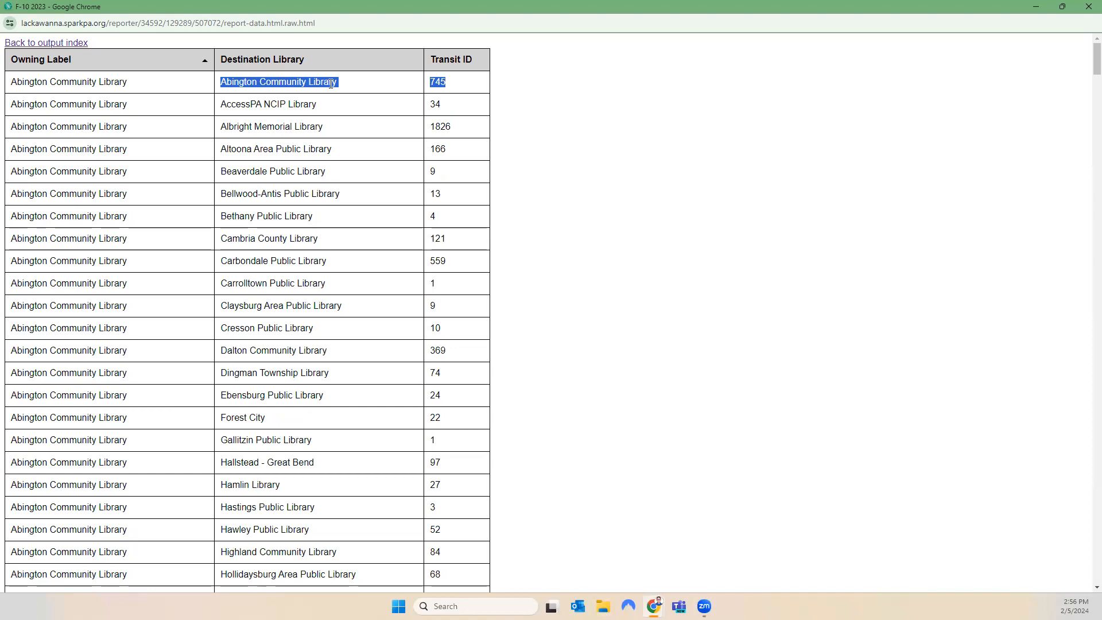
click(459, 111)
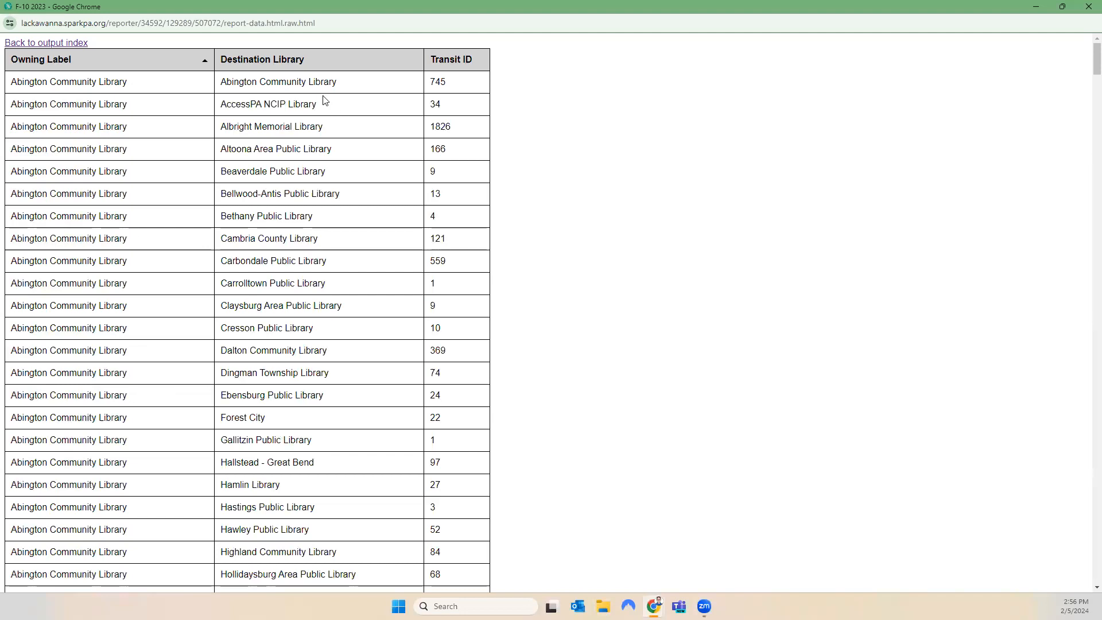
drag(342, 111, 219, 111)
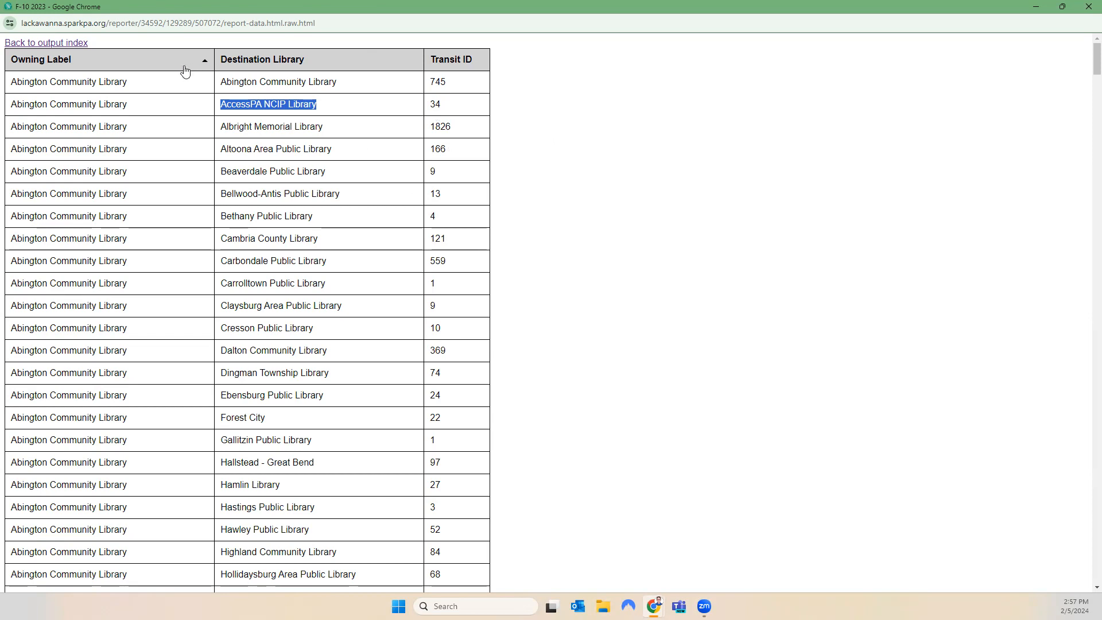
click(80, 51)
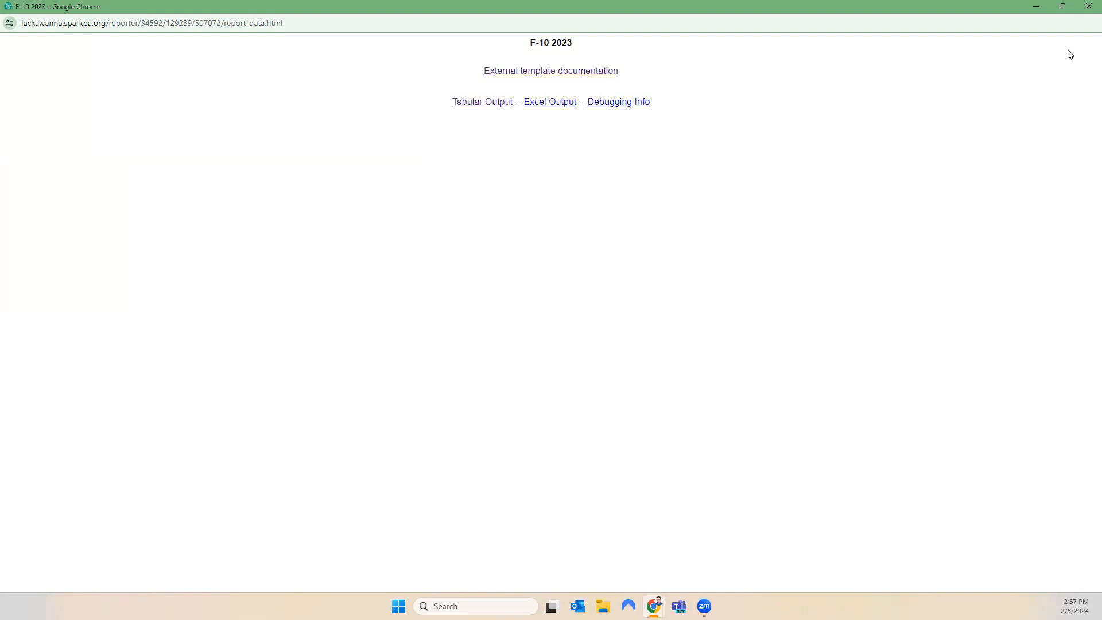
Close the output window and browse shared 2023 with Documentation templates to the F-11 template
click(1085, 9)
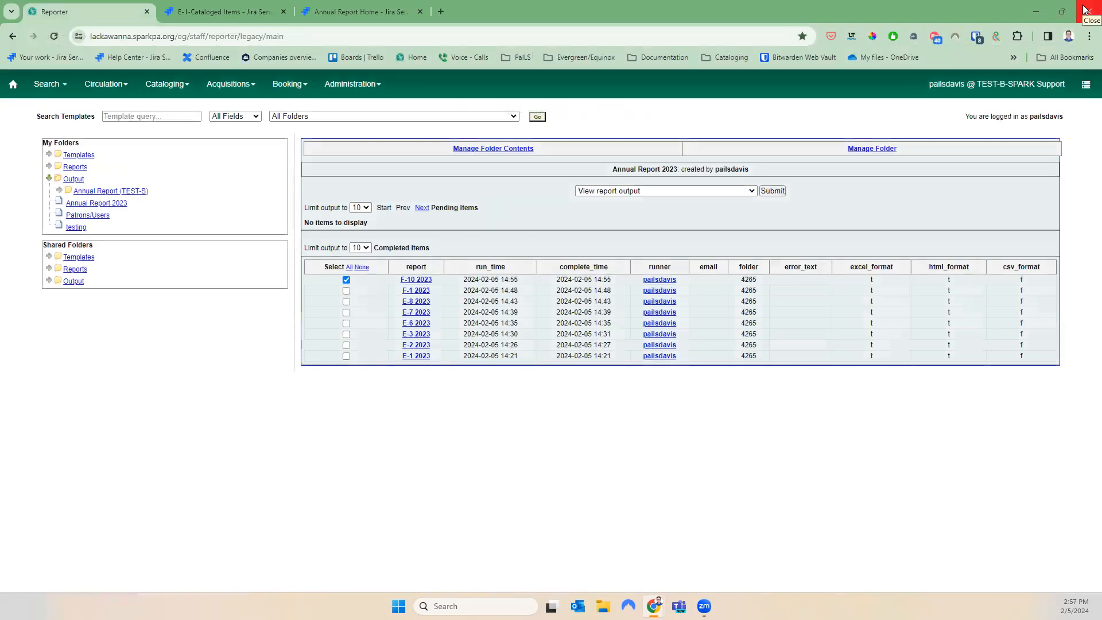
click(48, 256)
scroll(136, 353, down, 1)
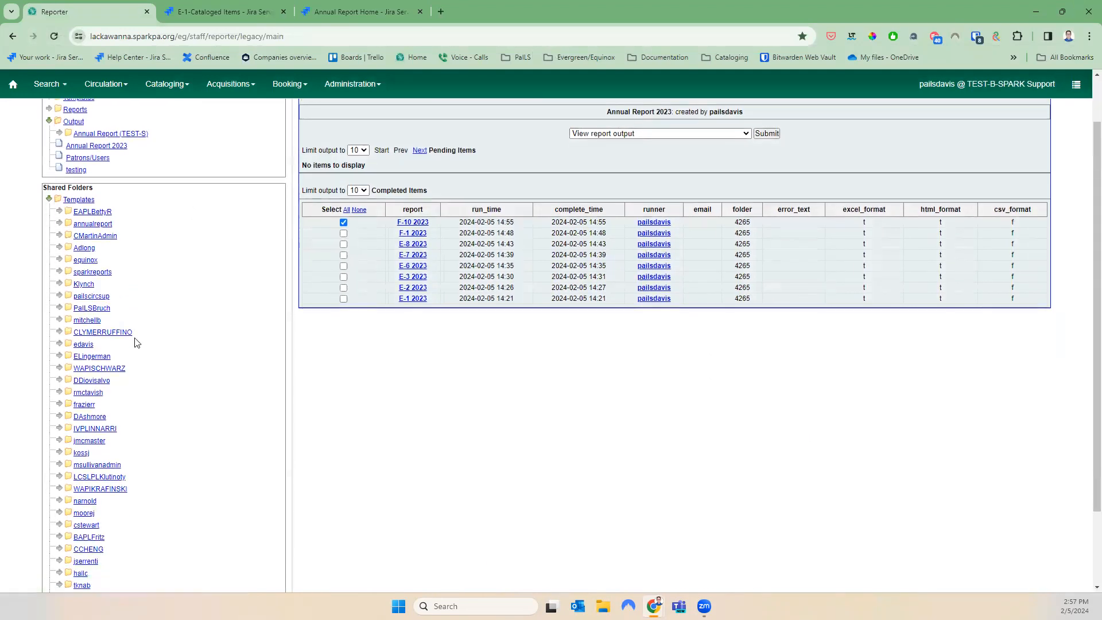
click(60, 223)
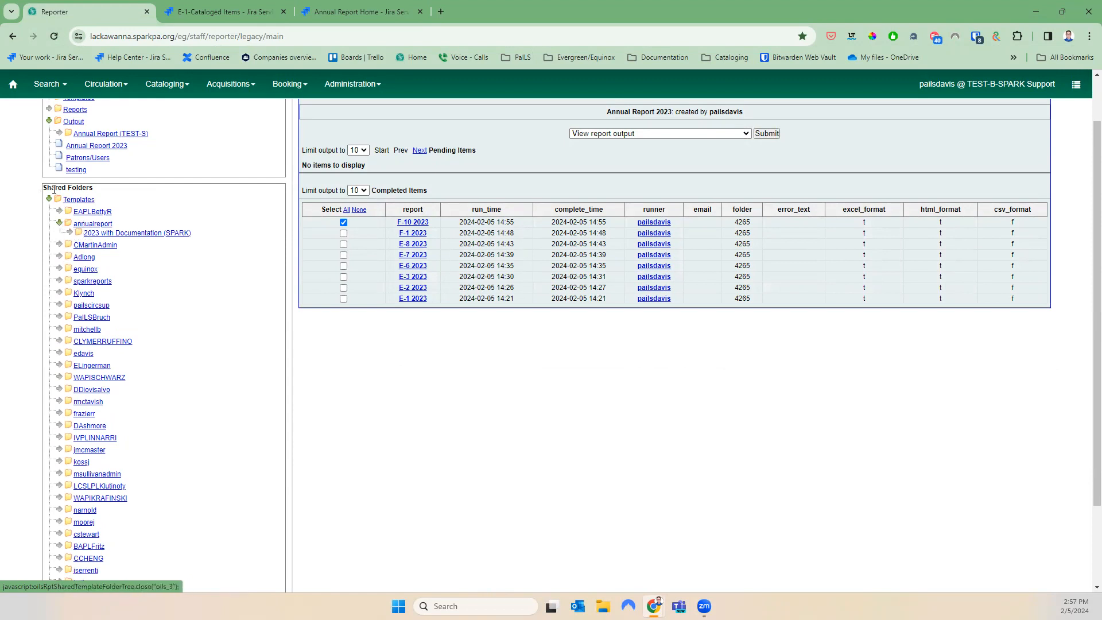
click(70, 232)
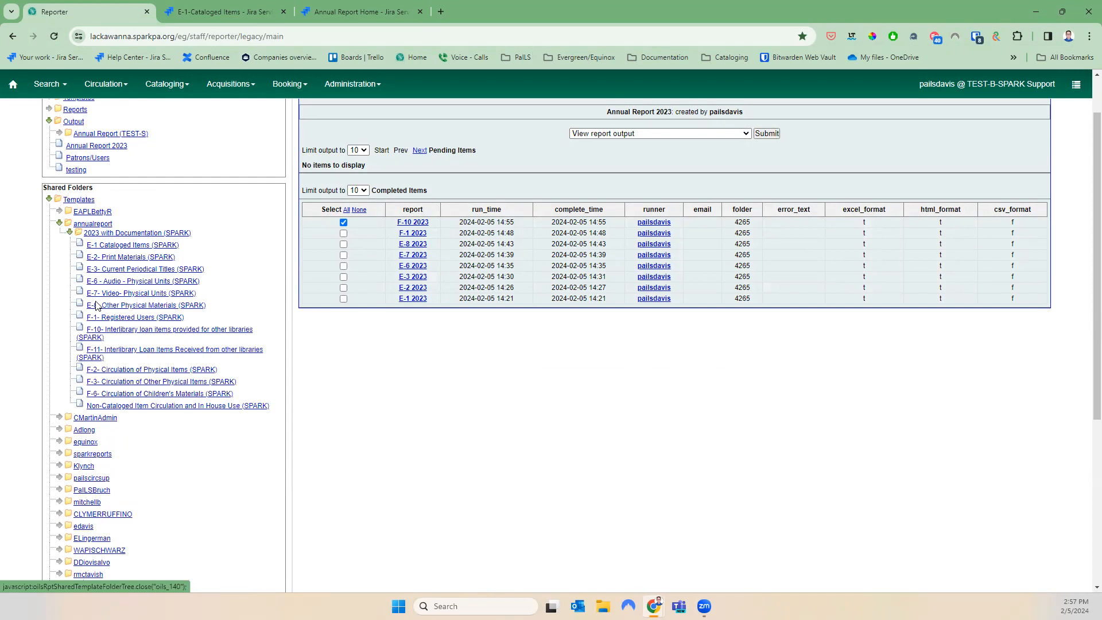
click(116, 351)
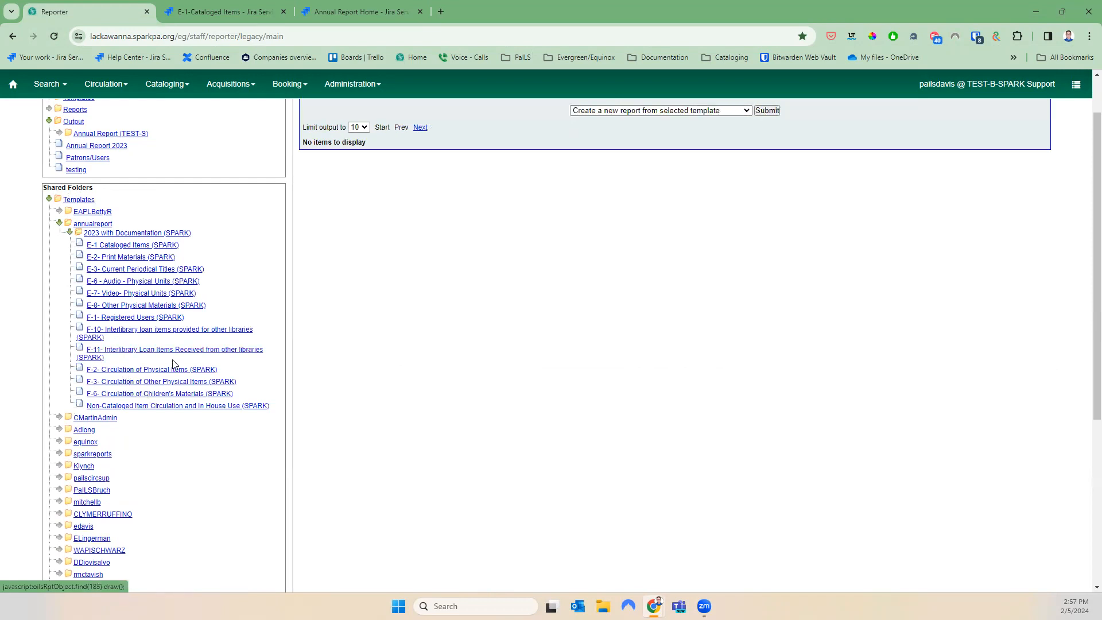
scroll(344, 367, up, 1)
Clone the F-11 Interlibrary loan by Owning Library template into the Annual Report 2023 folder
click(327, 251)
click(660, 167)
click(711, 187)
click(765, 168)
scroll(396, 439, down, 5)
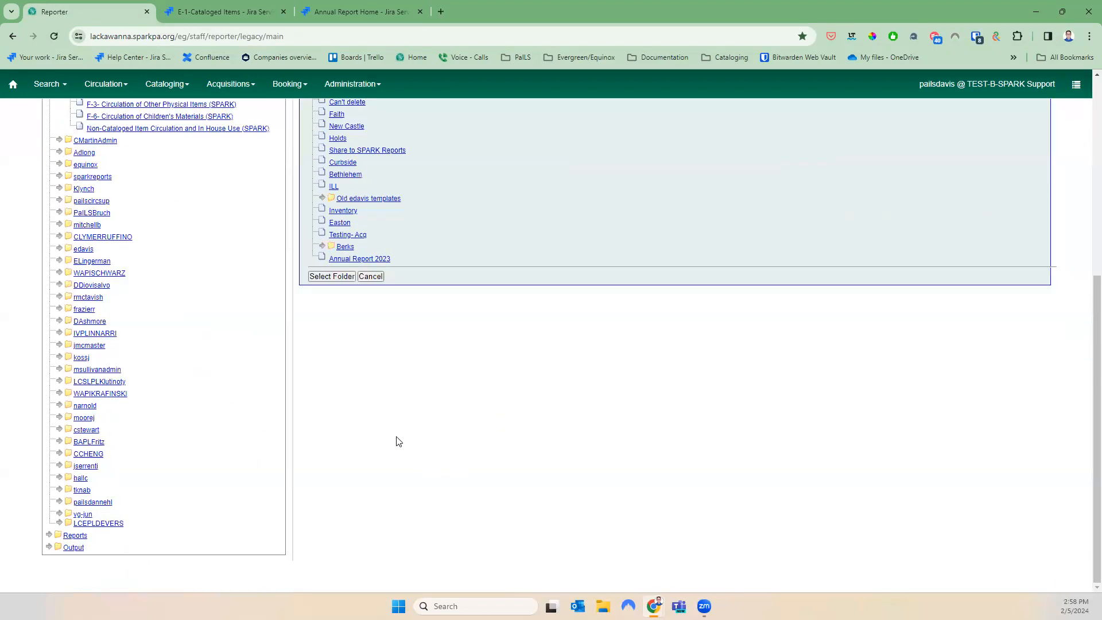
click(355, 260)
click(343, 276)
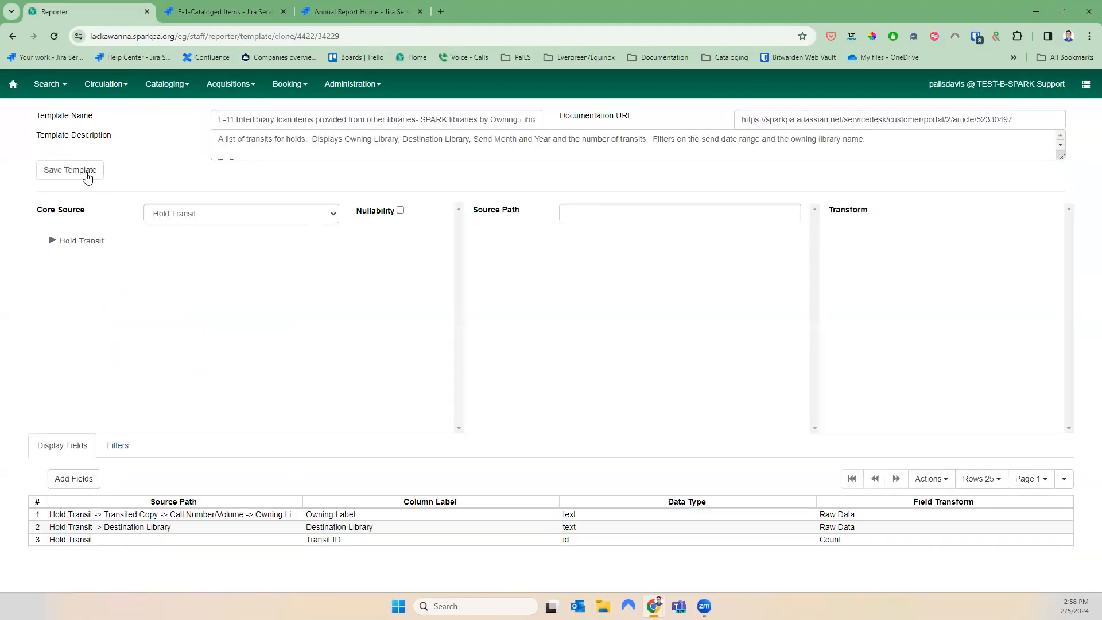
Save the F-11 clone, then create a new report from it in Annual Report 2023
click(73, 171)
click(647, 202)
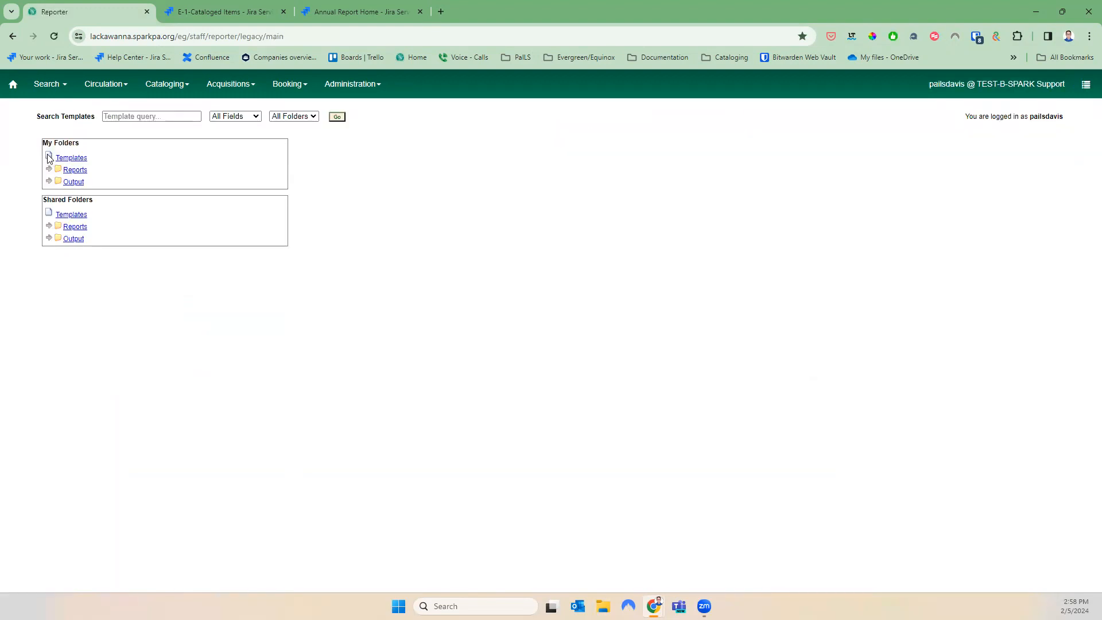
click(49, 155)
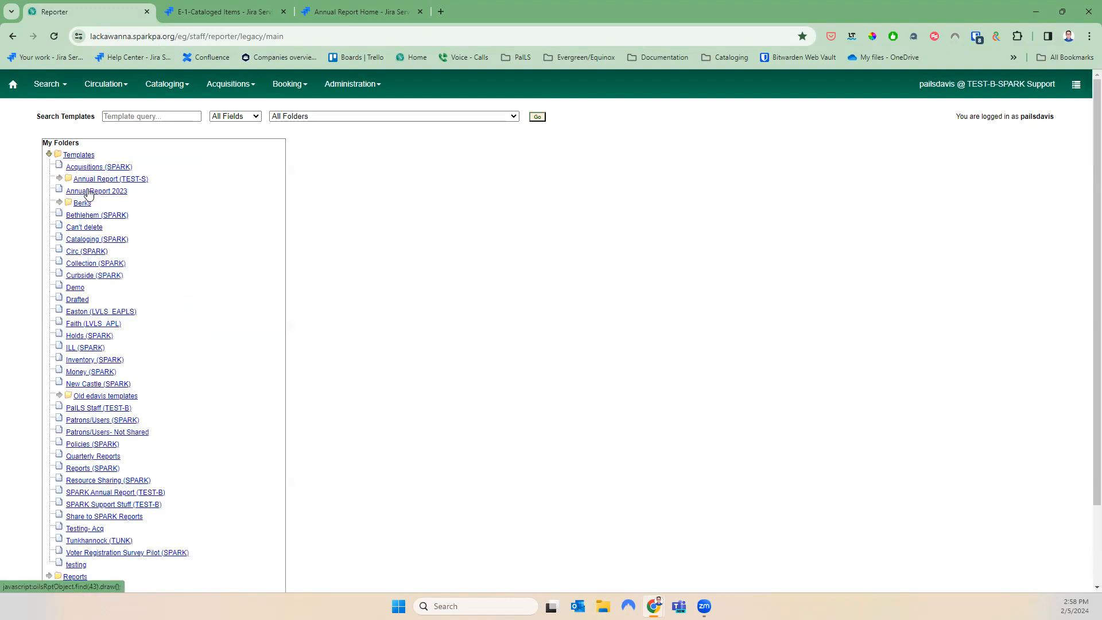
click(88, 192)
scroll(316, 331, down, 2)
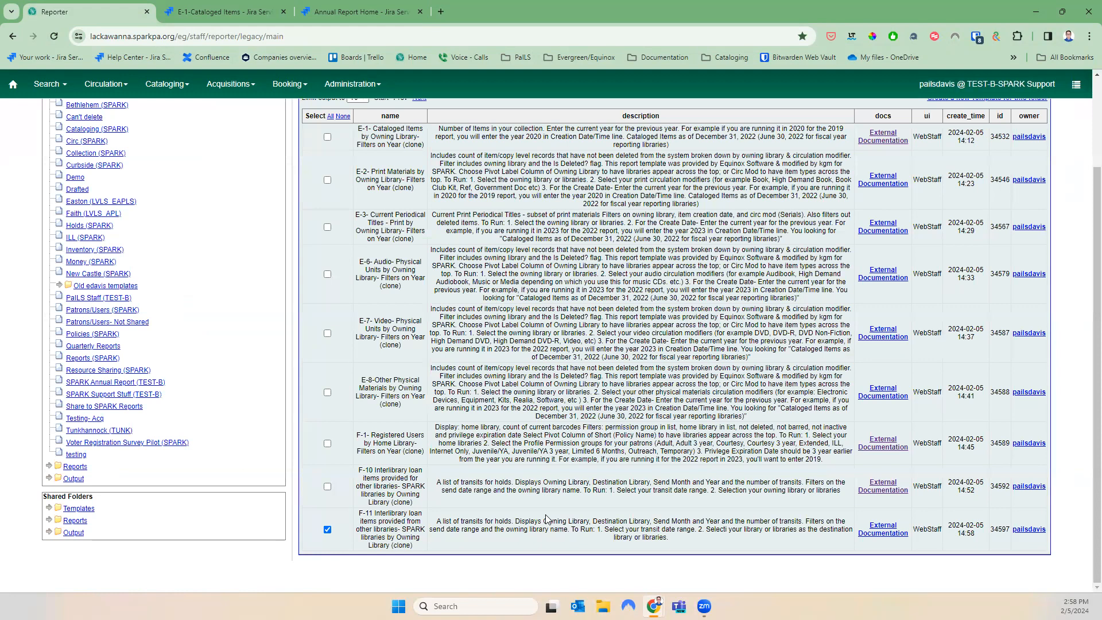
scroll(545, 519, up, 3)
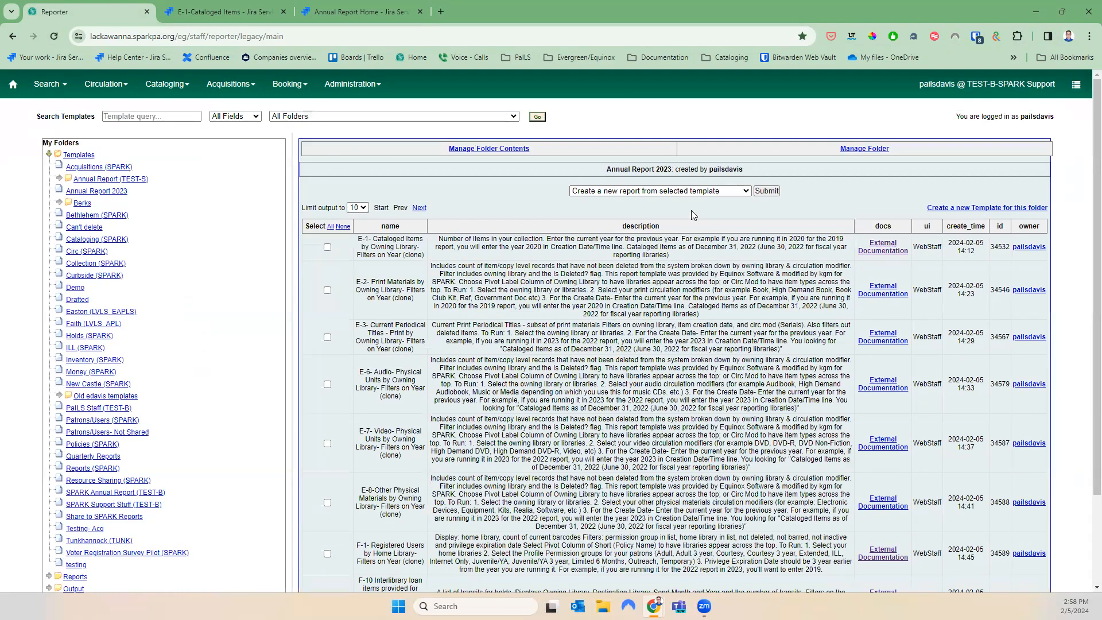
click(689, 192)
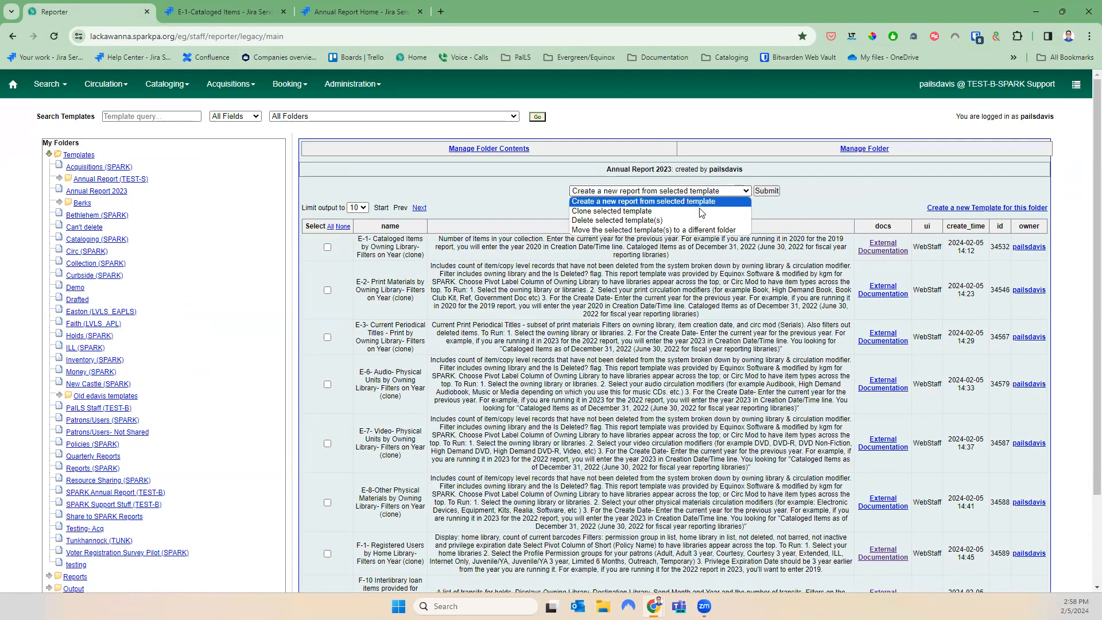
click(699, 200)
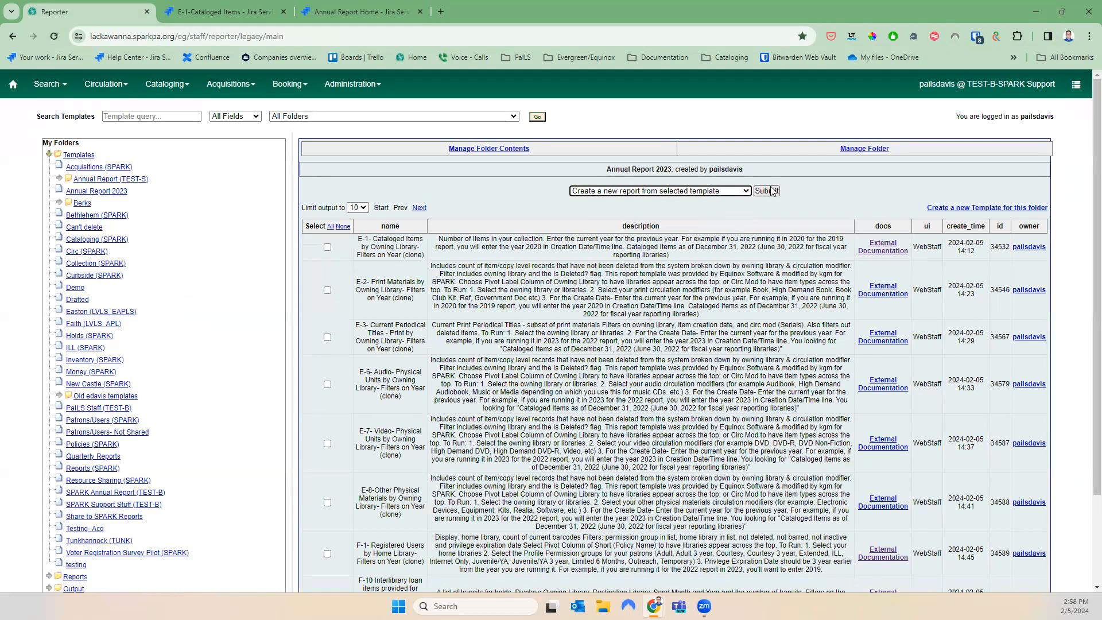
click(767, 190)
click(488, 201)
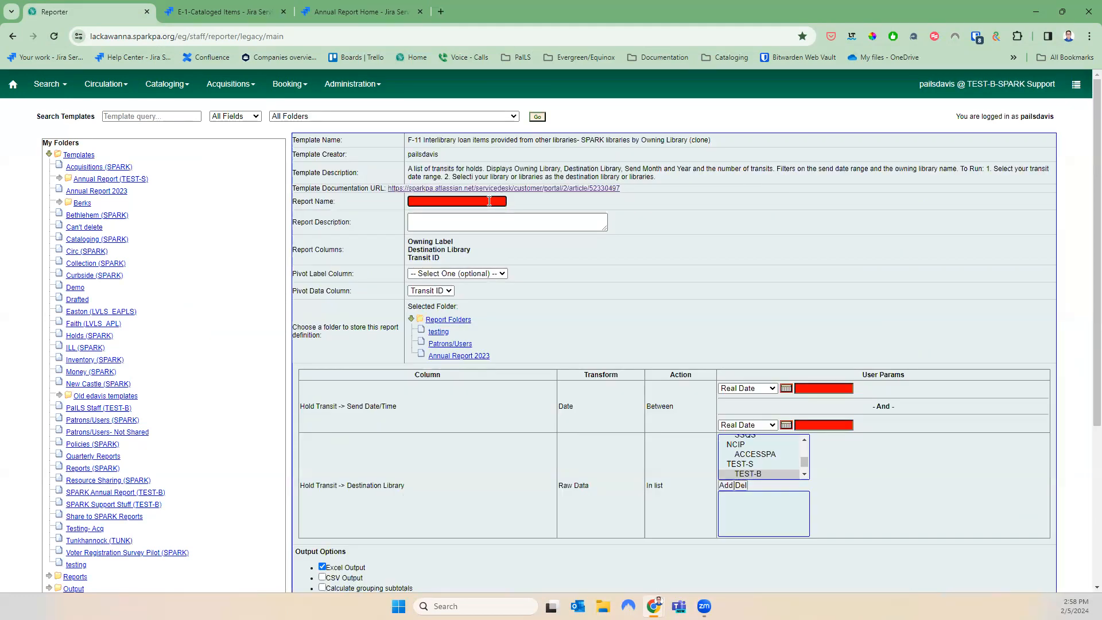
Name the report F-11 2023 and set its pivot label column to Owning Label
text(F-11)
text( 22)
text(23)
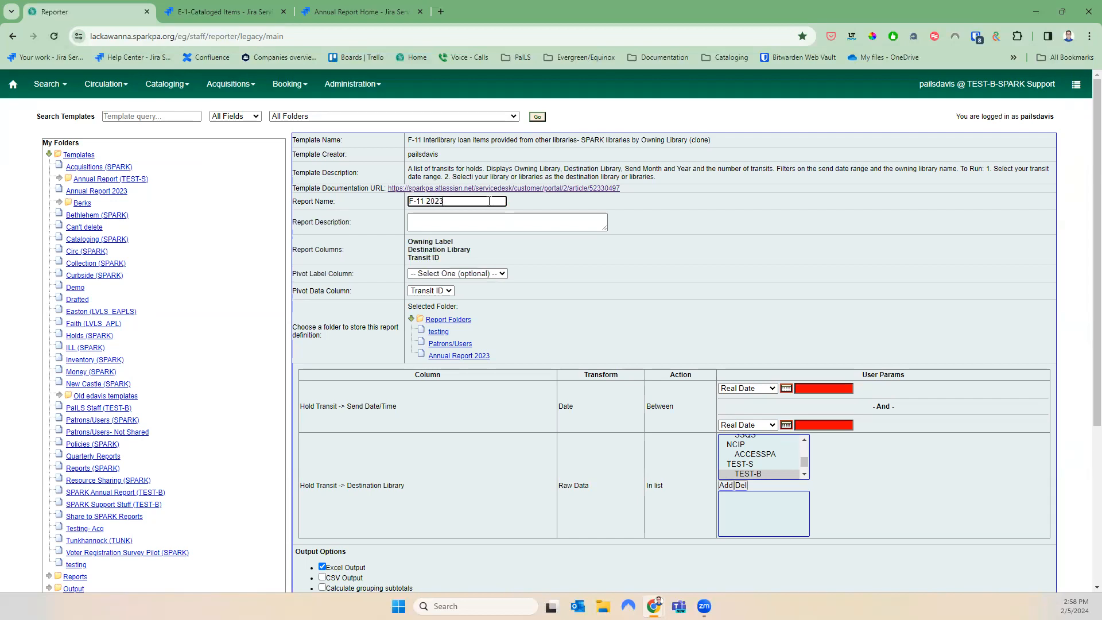
click(485, 218)
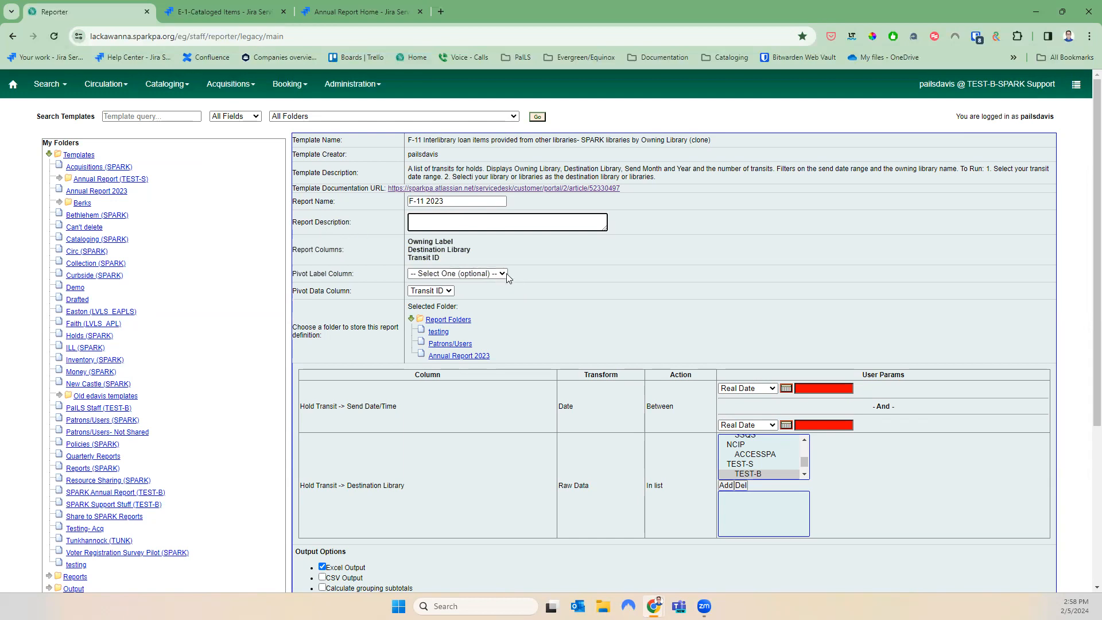
click(447, 275)
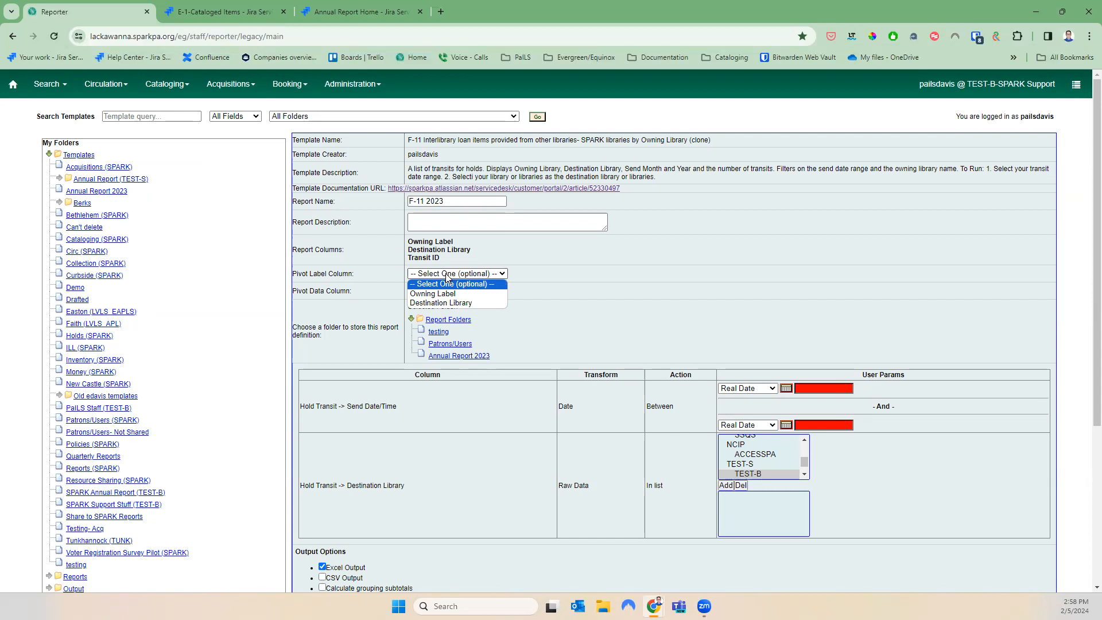
click(469, 302)
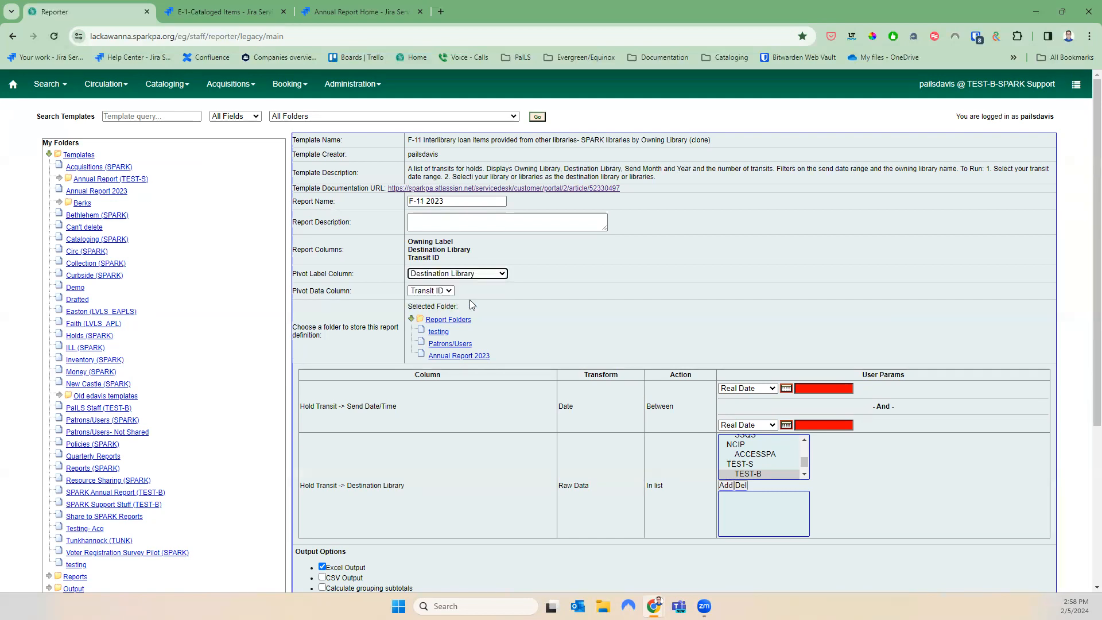
click(479, 267)
click(482, 273)
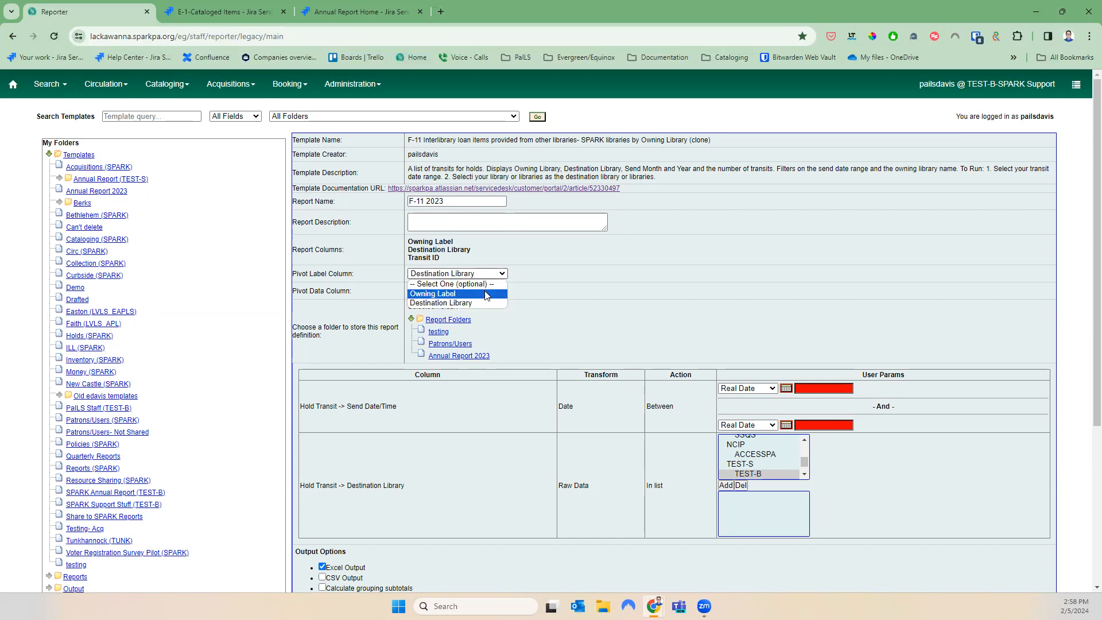
click(485, 294)
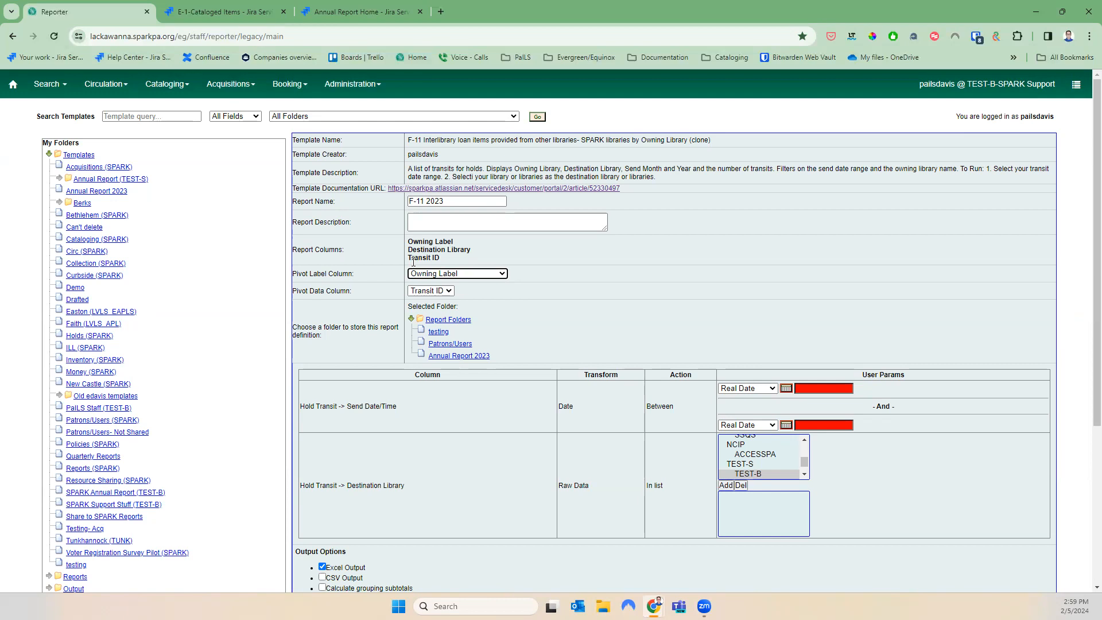
Enter transit dates from 2023-01-01 to 2023-12-31
click(819, 389)
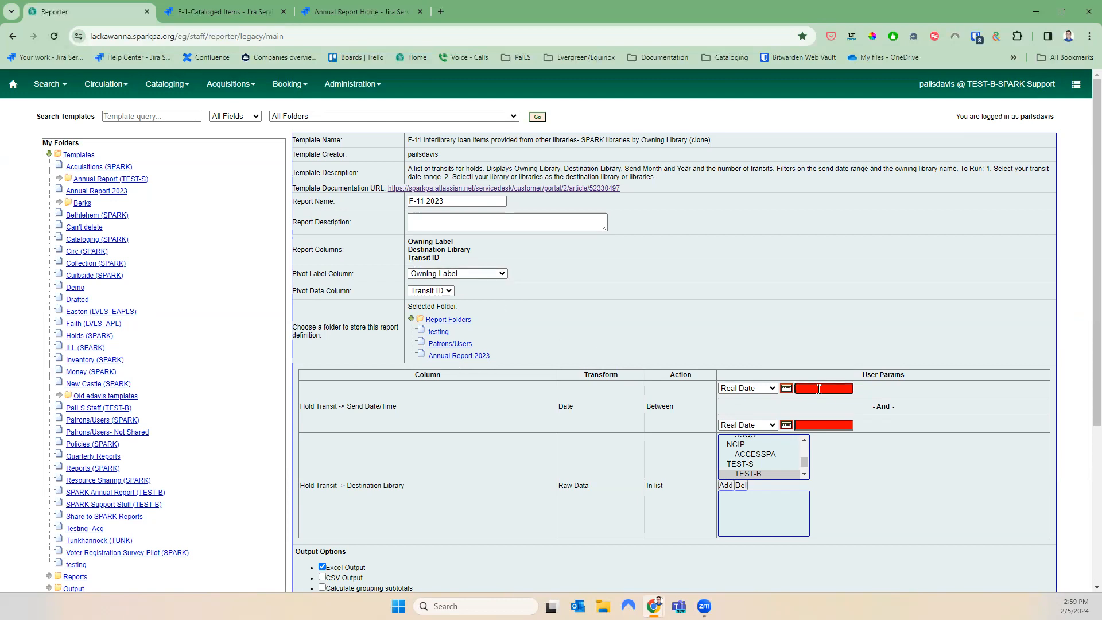
text(2023-01-01)
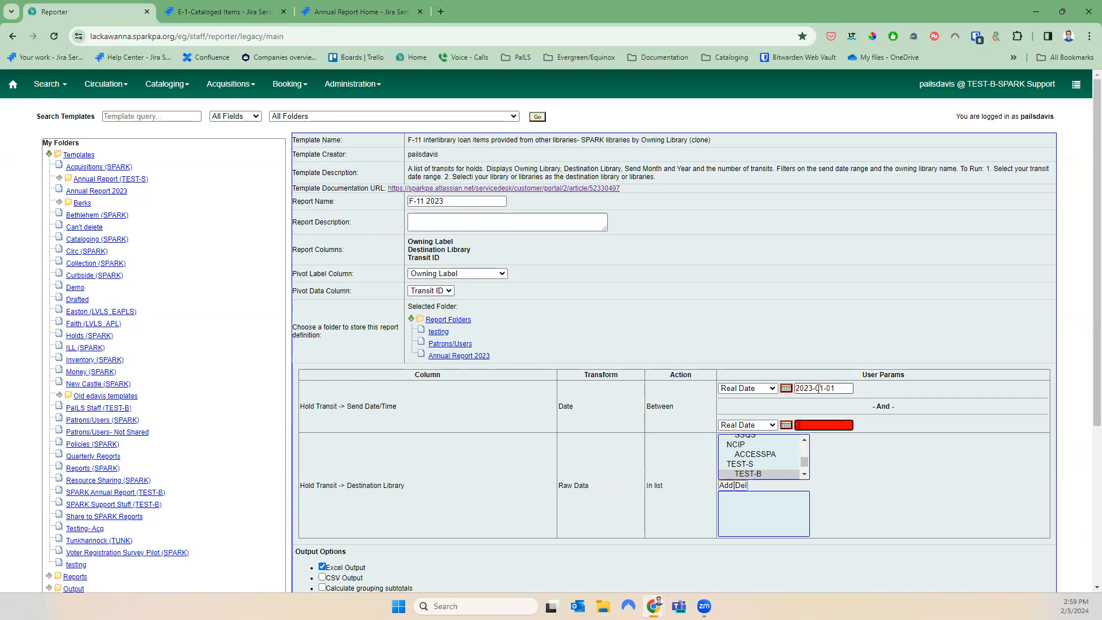
text(2023-12-31)
scroll(780, 459, up, 5)
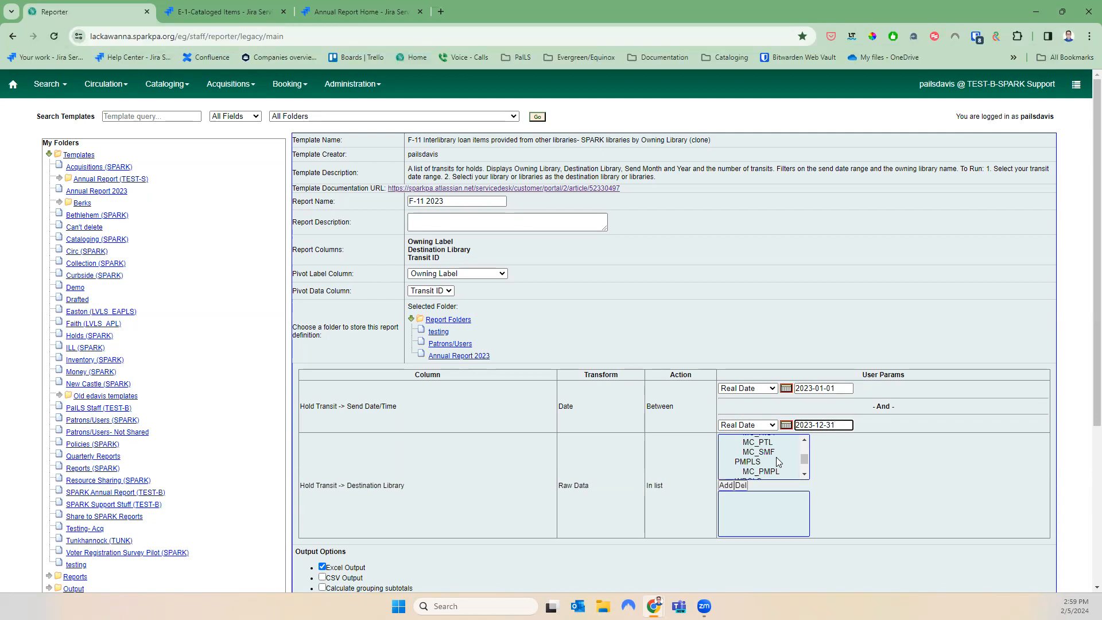
scroll(774, 459, down, 5)
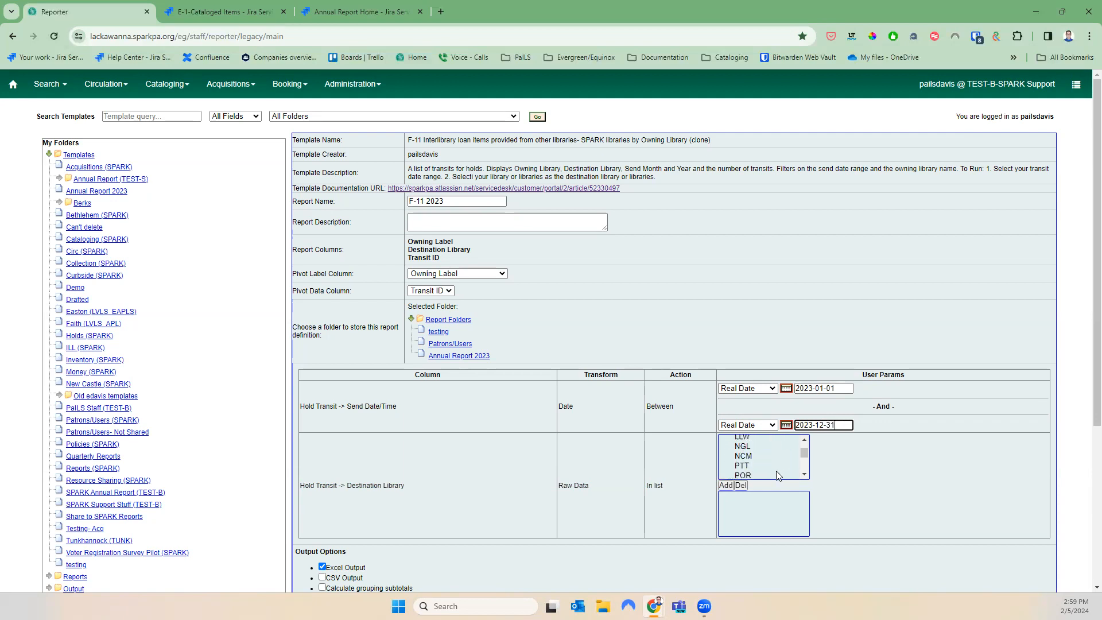
scroll(778, 473, up, 8)
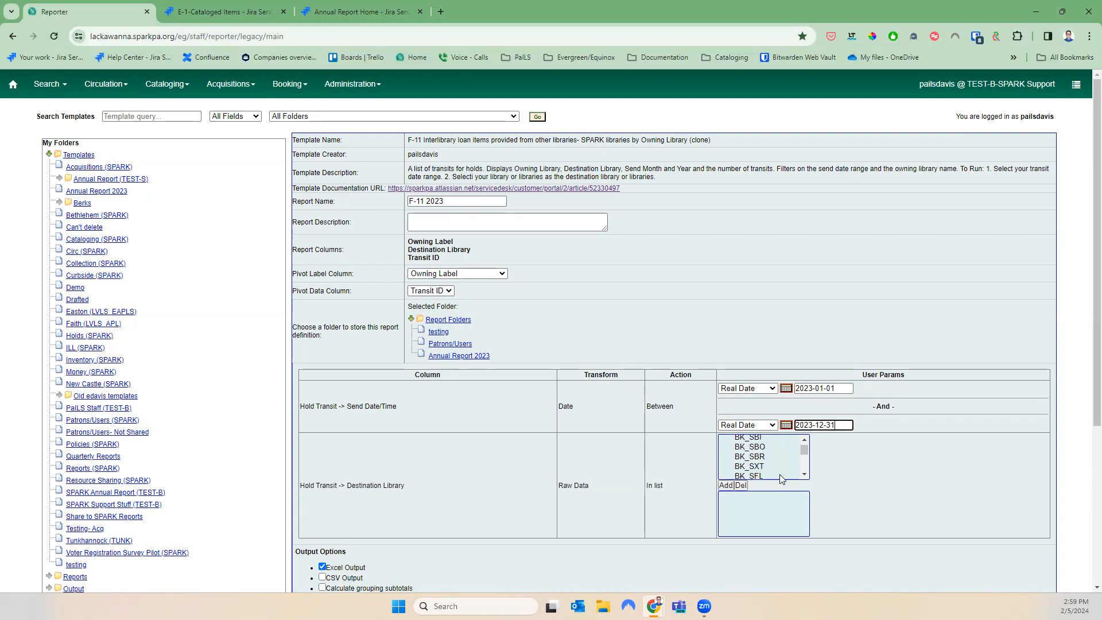
scroll(781, 474, down, 4)
scroll(784, 461, down, 4)
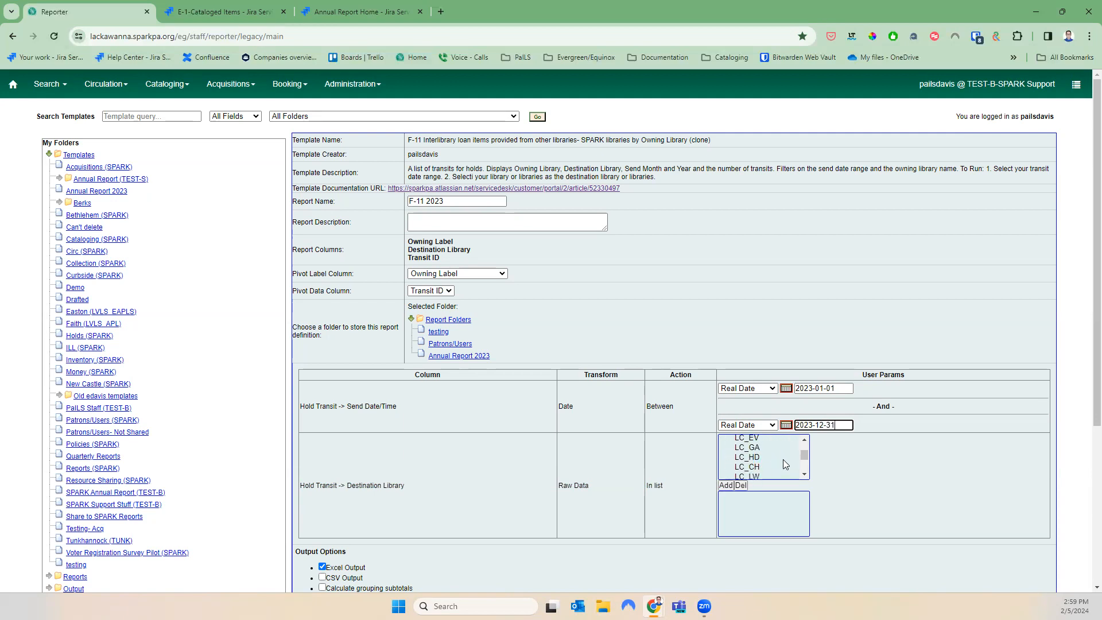
scroll(808, 442, up, 2)
Add the LC libraries, LC_AB through LC_VA, to the destination library filter
click(767, 442)
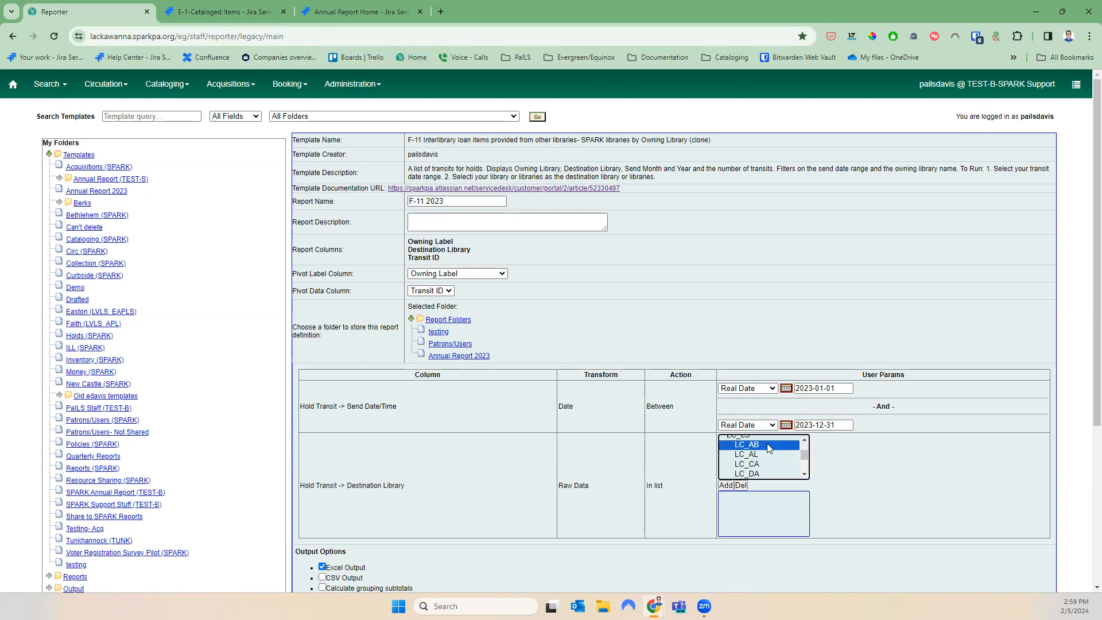
key(shift+Down)
key(shift+Down)
key(shift+Down)
key(shift+Down)
key(shift+Down)
key(shift+Down)
key(shift+Down)
key(shift+Down)
key(shift+Down)
key(shift+Down)
key(shift+Down)
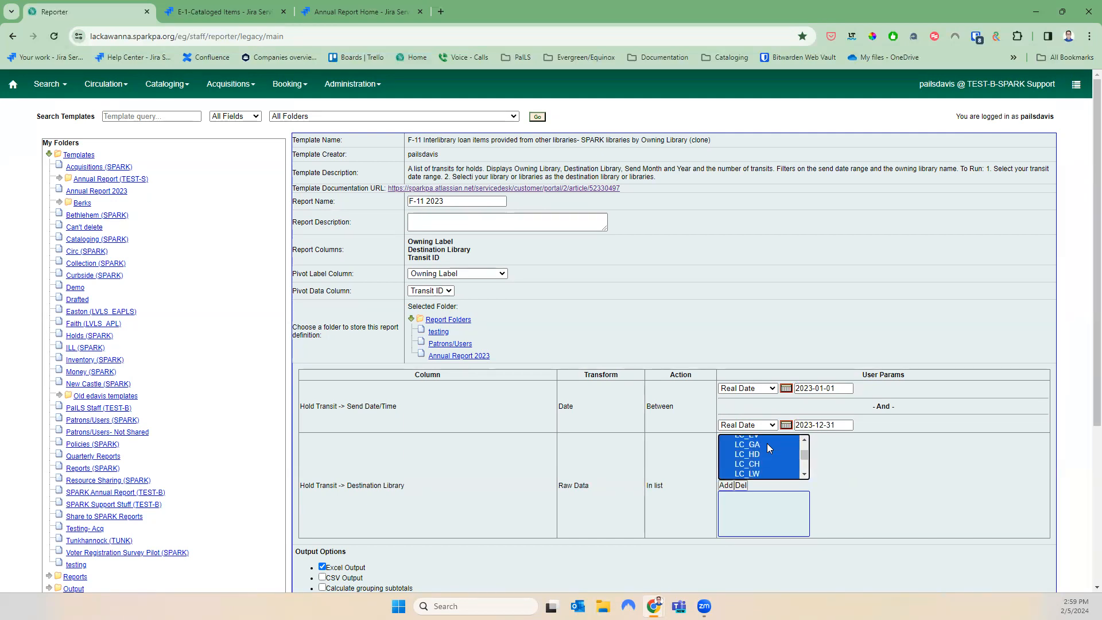
key(shift+Down)
key(shift+Down)
key(shift+Up)
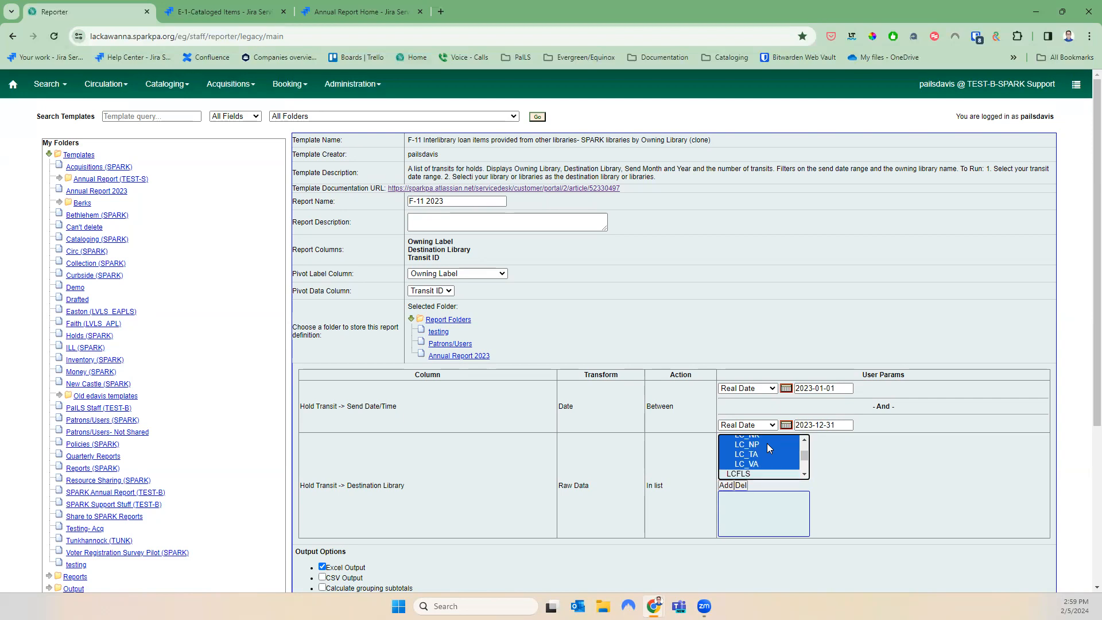
click(726, 481)
Clear the notification email address and turn off bar charts in the output
scroll(620, 484, down, 4)
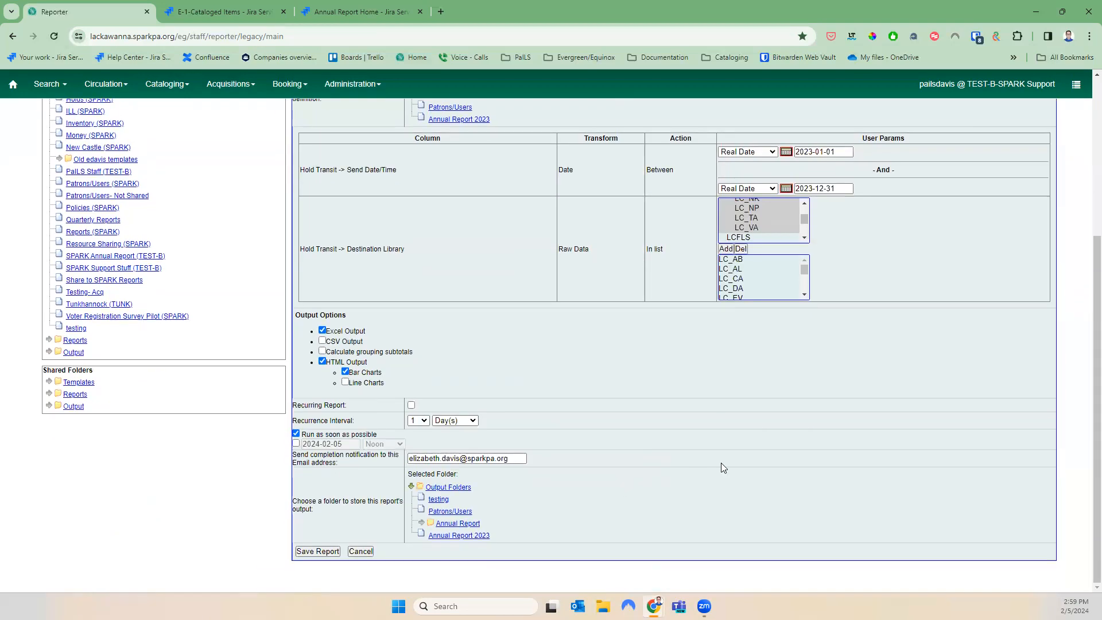
drag(526, 461, 374, 459)
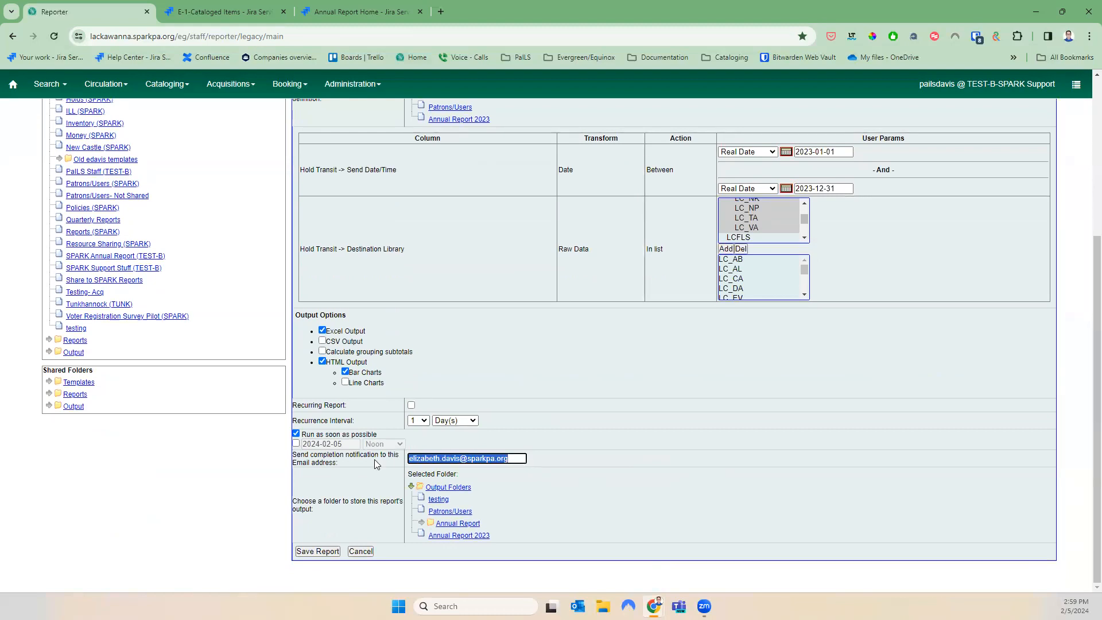
key(BackSpace)
click(345, 373)
Save the report with Annual Report 2023 as both output and report folder
click(459, 536)
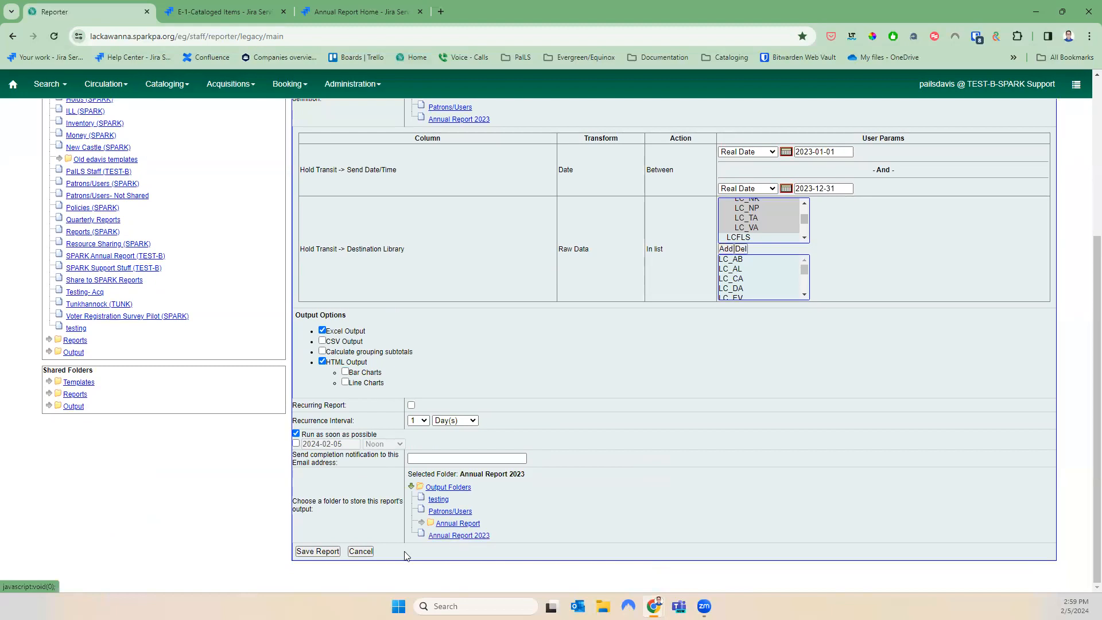
click(313, 552)
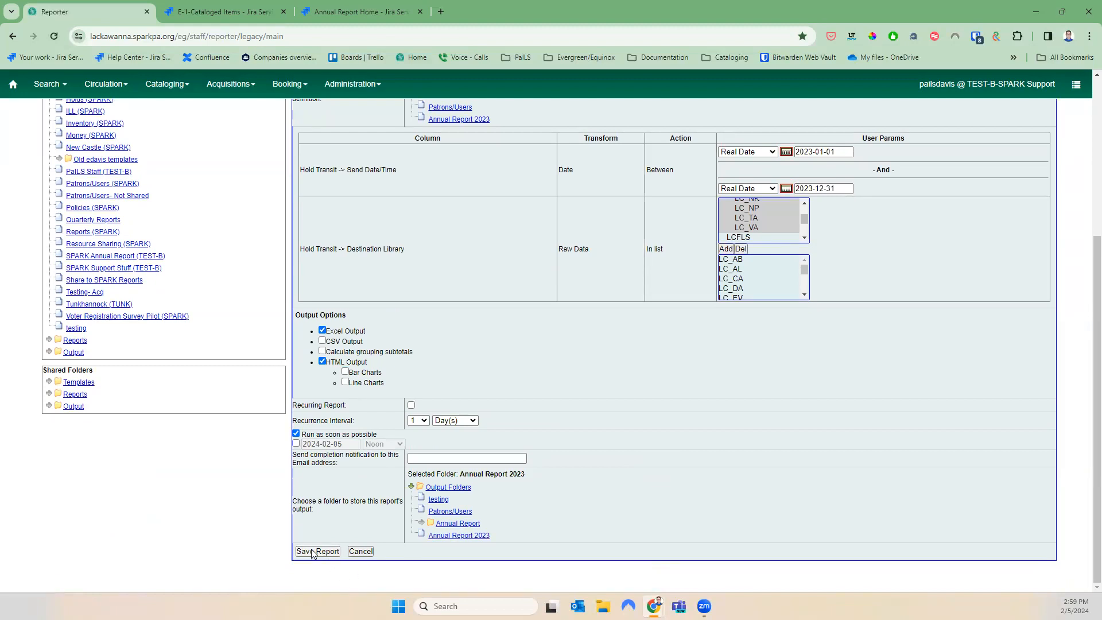
click(649, 104)
scroll(643, 313, up, 2)
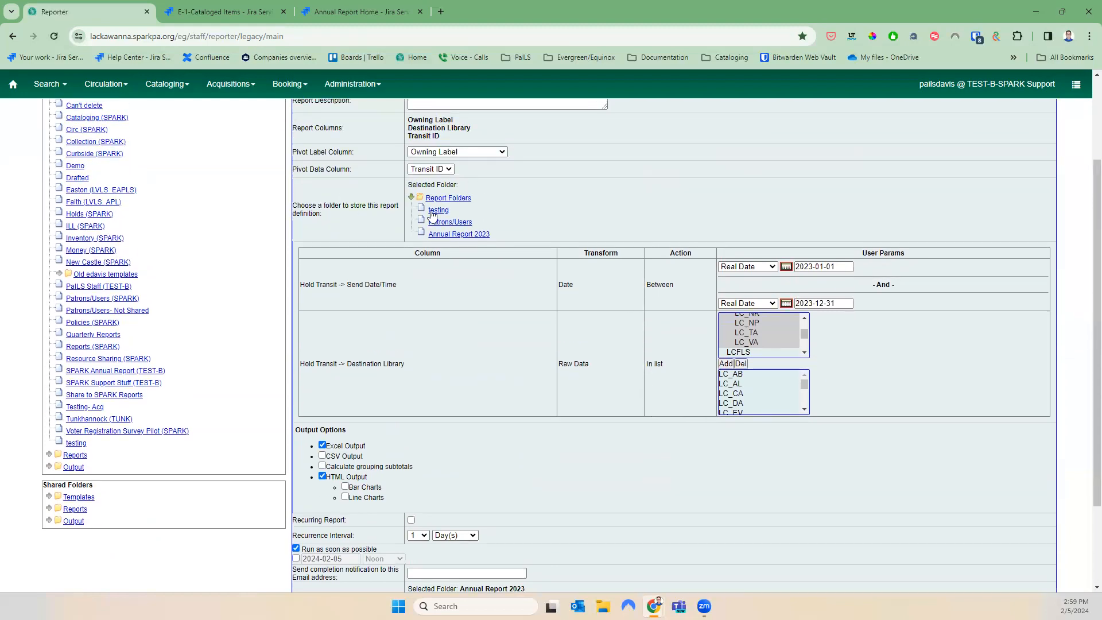
click(476, 234)
scroll(482, 321, down, 2)
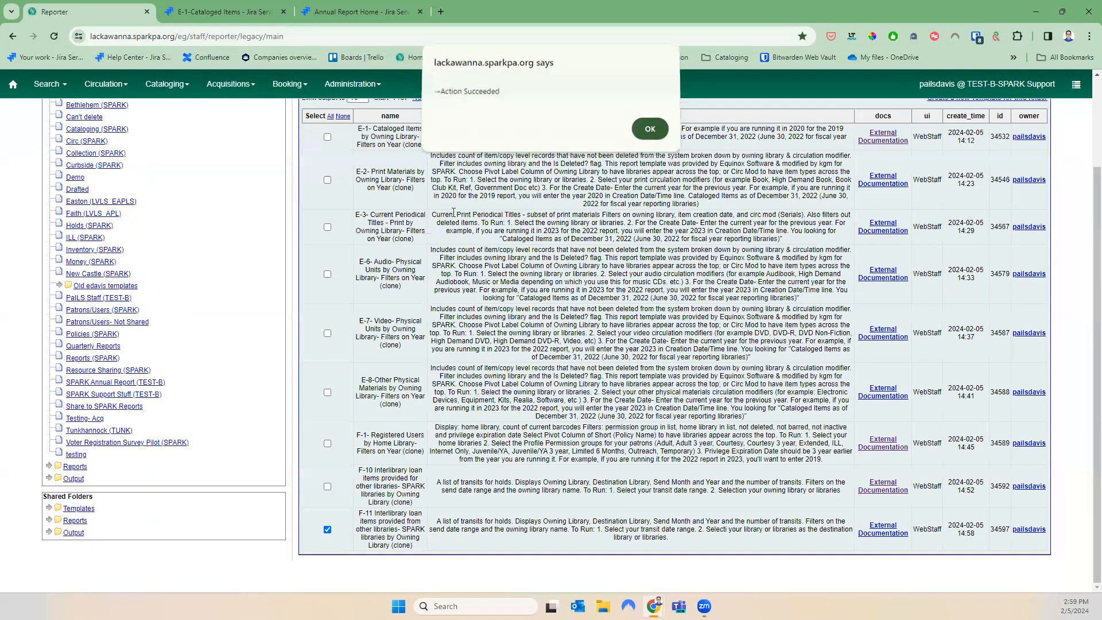
Acknowledge the save, then view F-11 2023's tabular output from Annual Report 2023, maximized
click(649, 132)
click(49, 479)
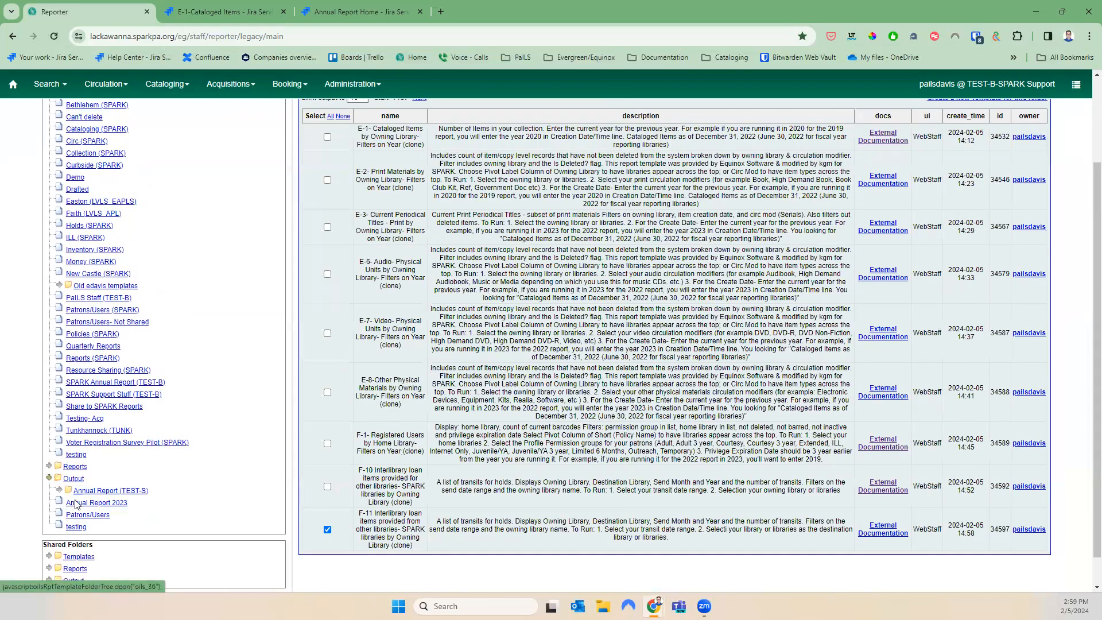
click(78, 502)
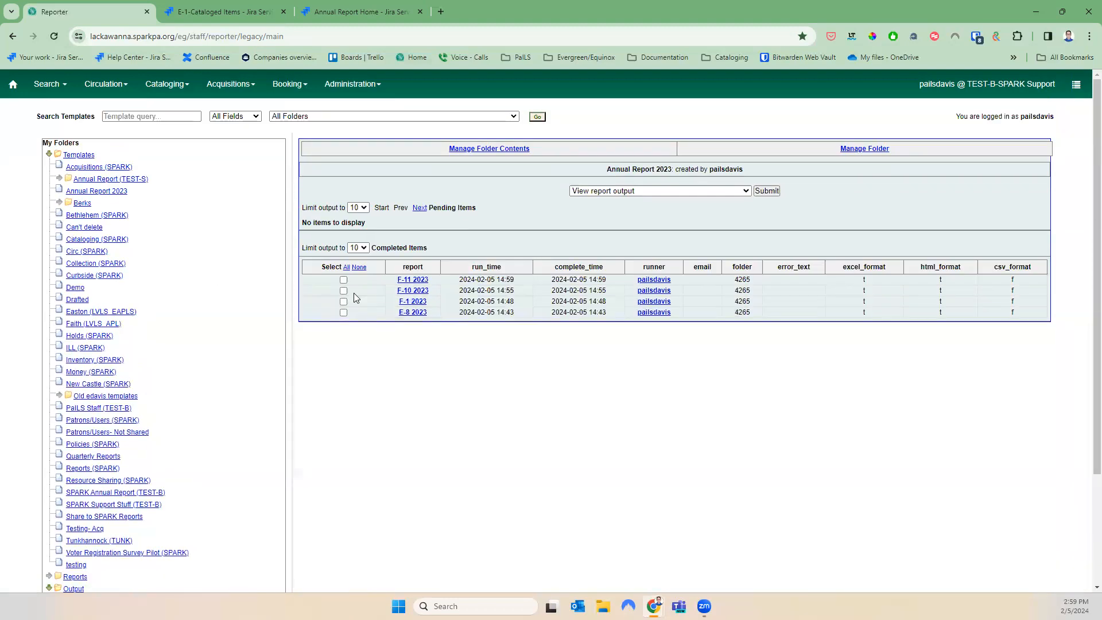
click(343, 280)
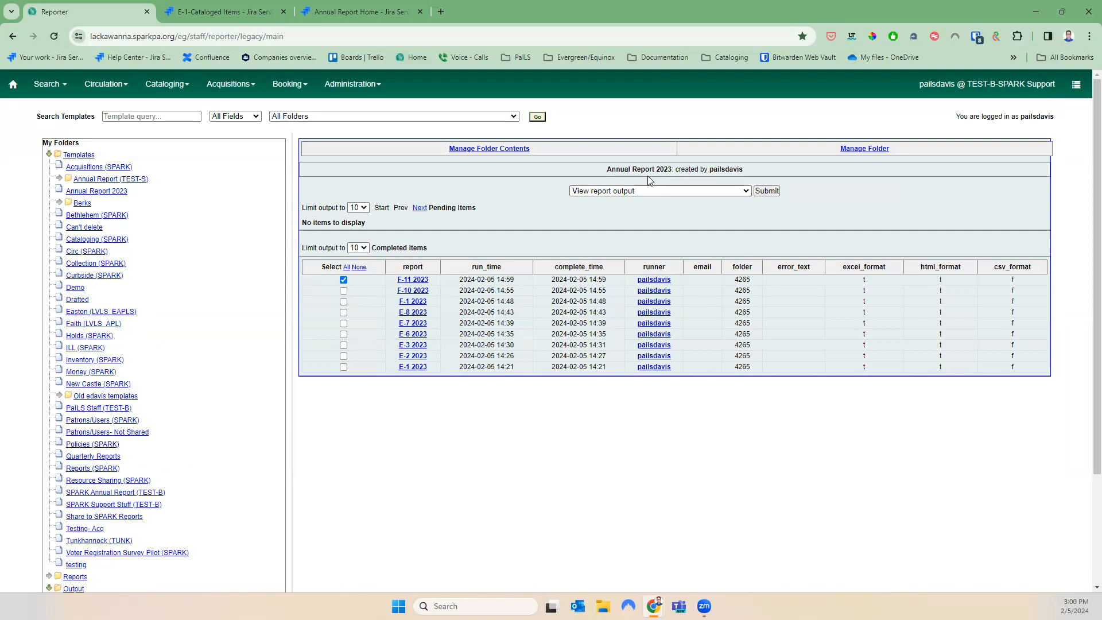
click(768, 190)
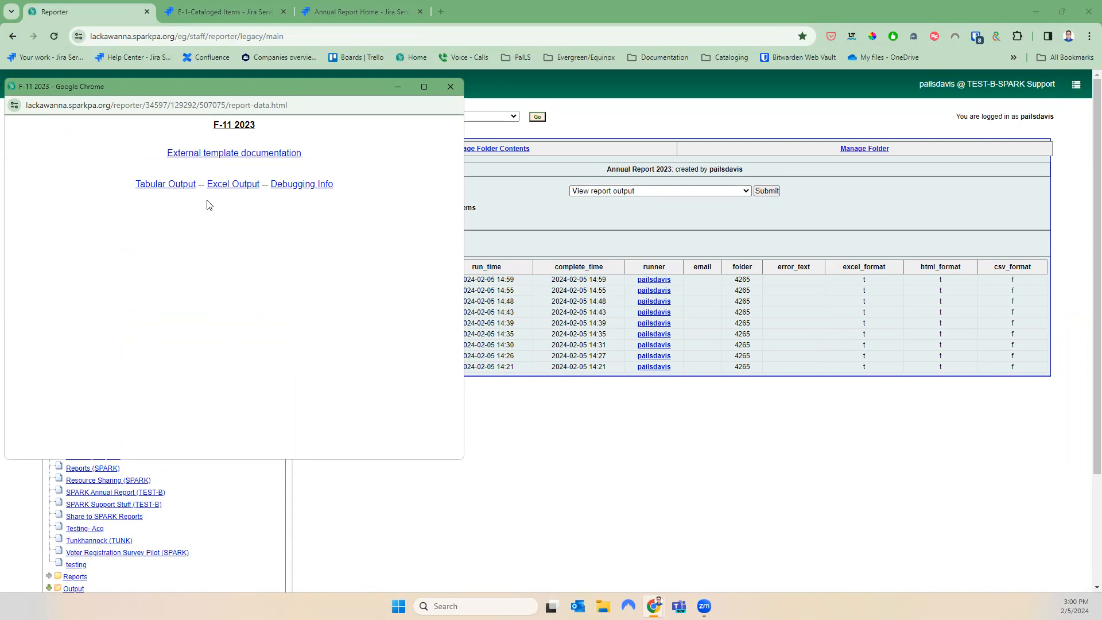
click(168, 186)
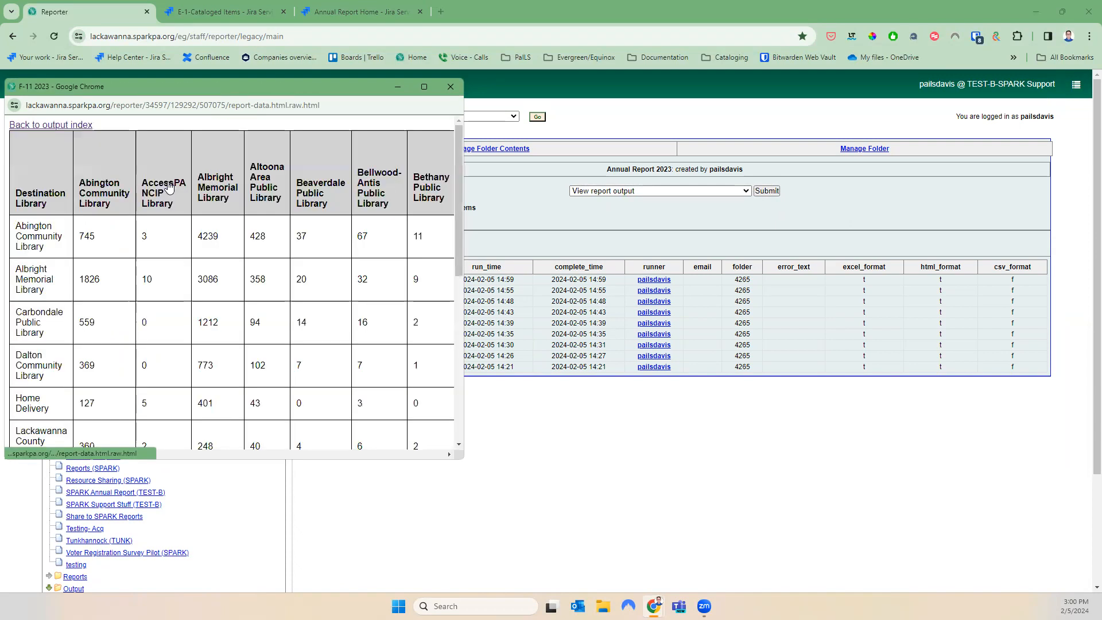
click(424, 87)
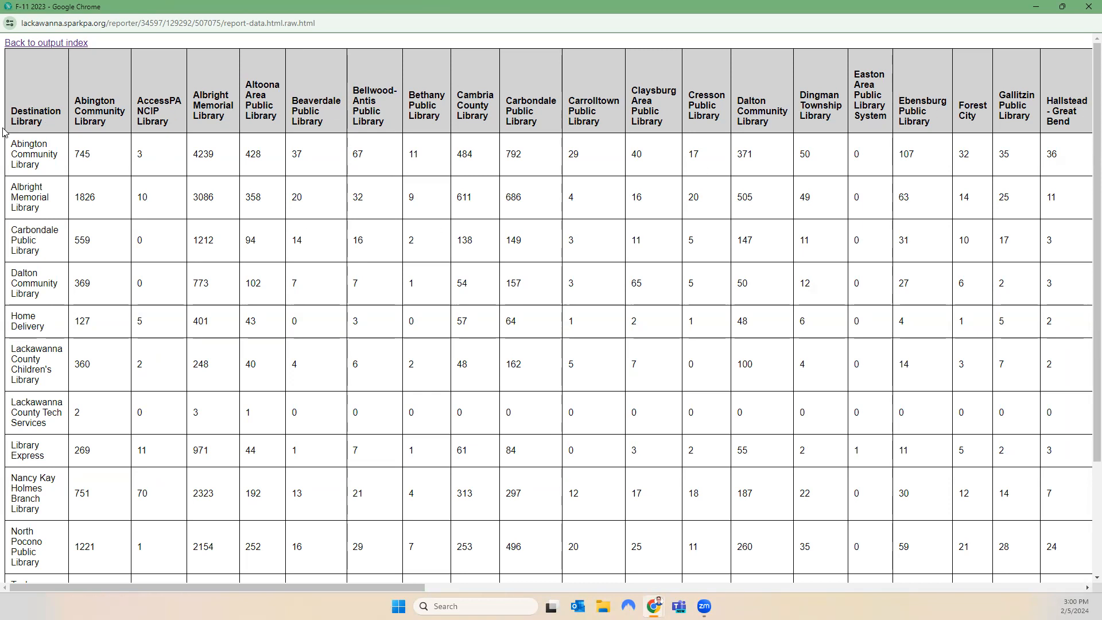
scroll(44, 429, down, 3)
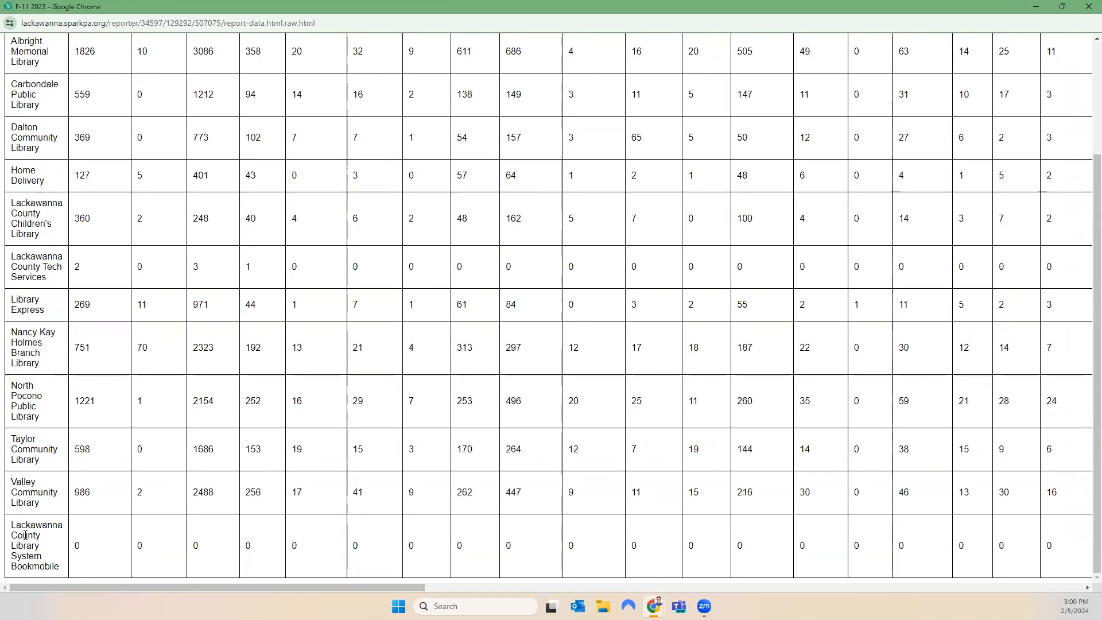
scroll(28, 538, up, 3)
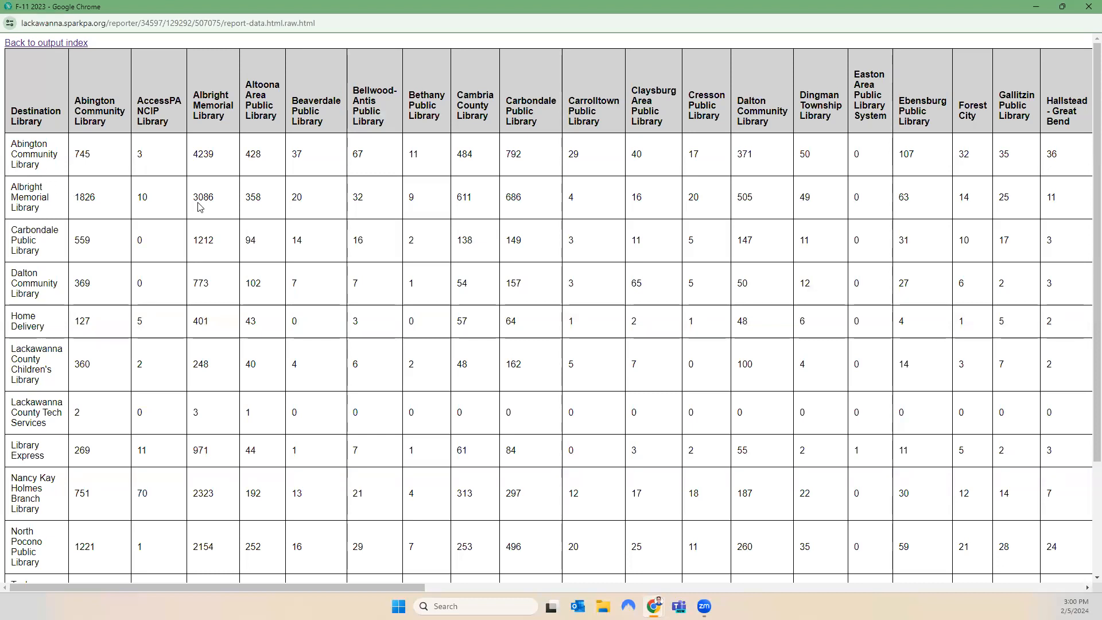
double_click(217, 200)
drag(533, 251, 503, 249)
drag(217, 374, 186, 374)
drag(415, 586, 637, 594)
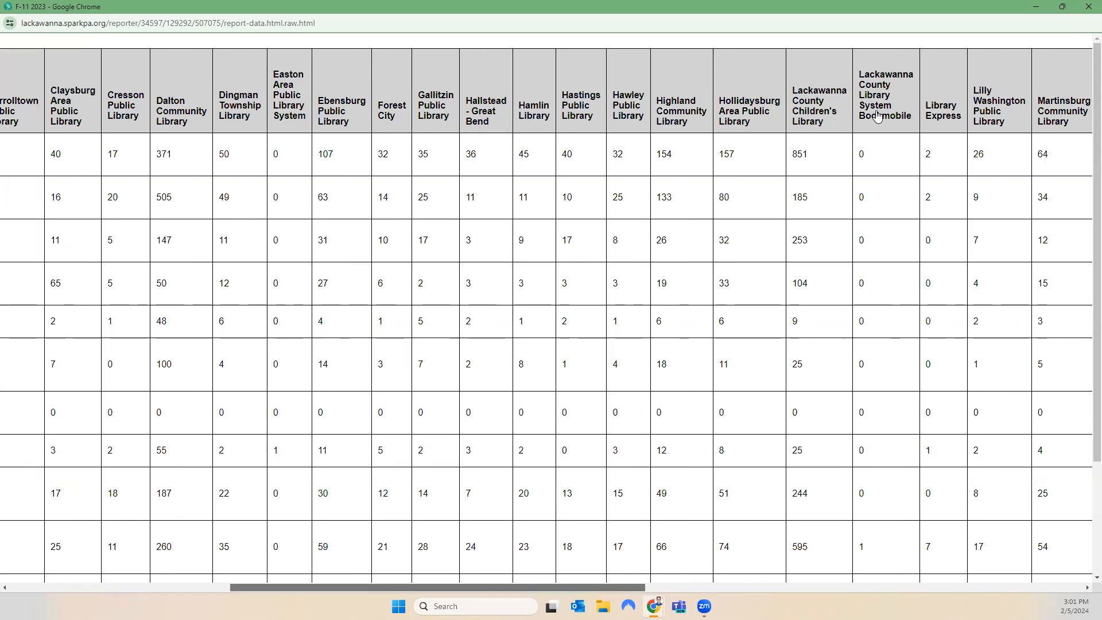
Scroll across the F-11 2023 table, then close its output window
scroll(602, 588, right, 7)
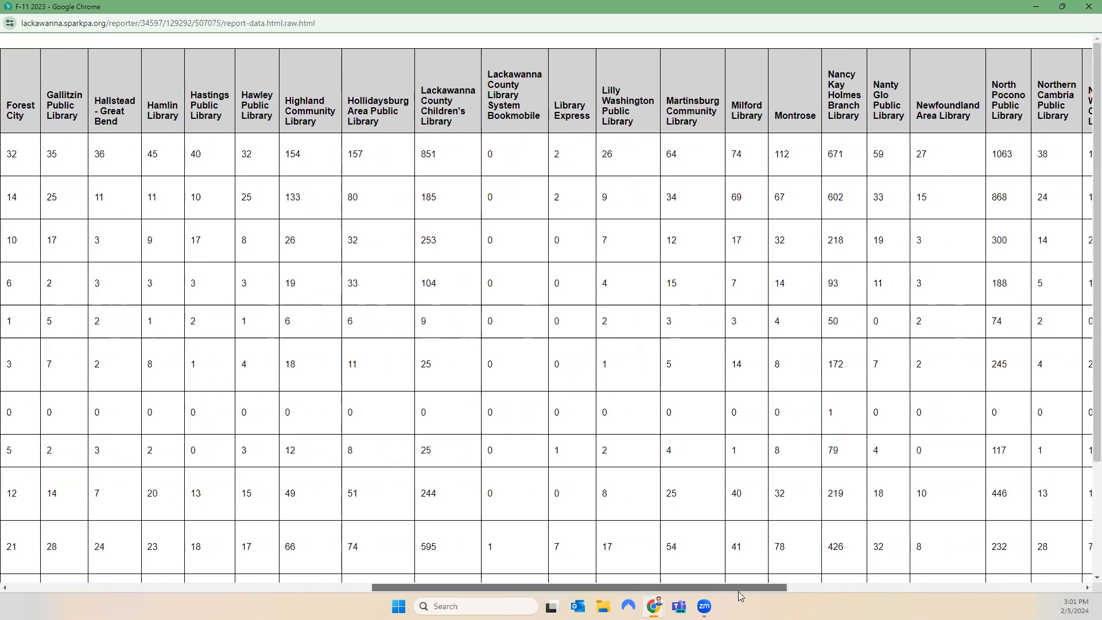
drag(790, 593, 413, 595)
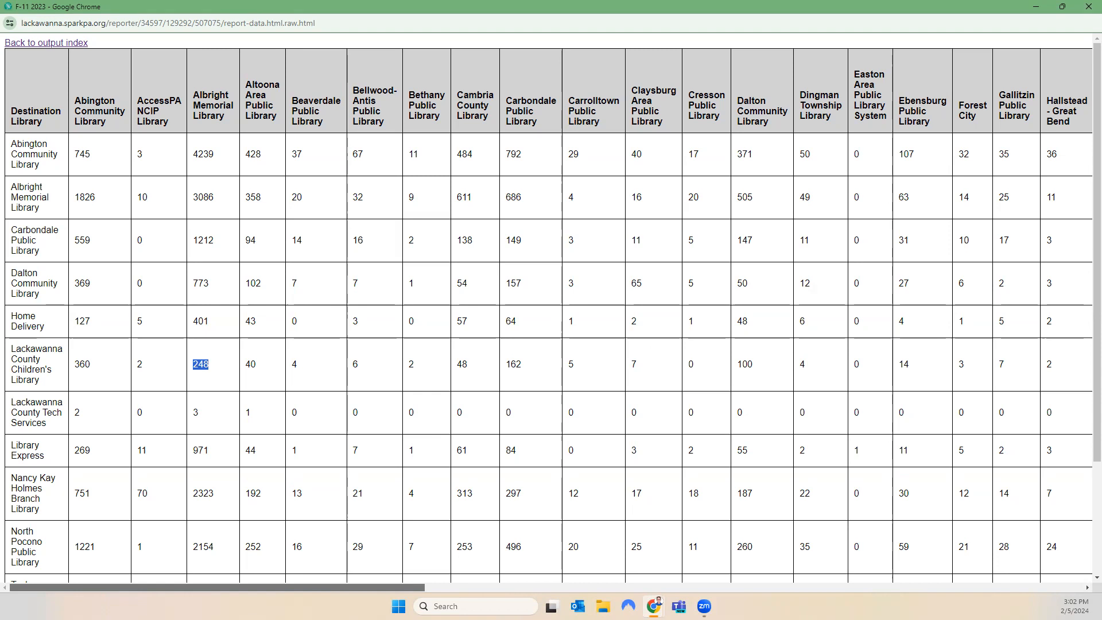
click(1086, 16)
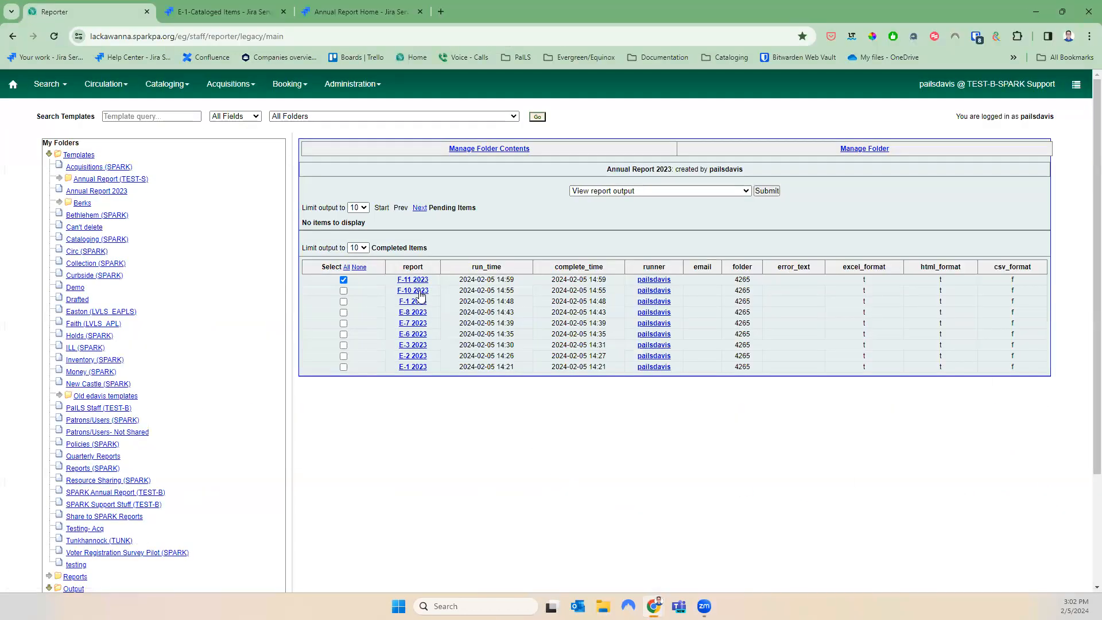
Deselect F-11 2023 and go to Shared Templates > annualreport > 2023 with Documentation (SPARK) > F-2- Circulation of Physical Items
click(344, 280)
scroll(219, 460, down, 3)
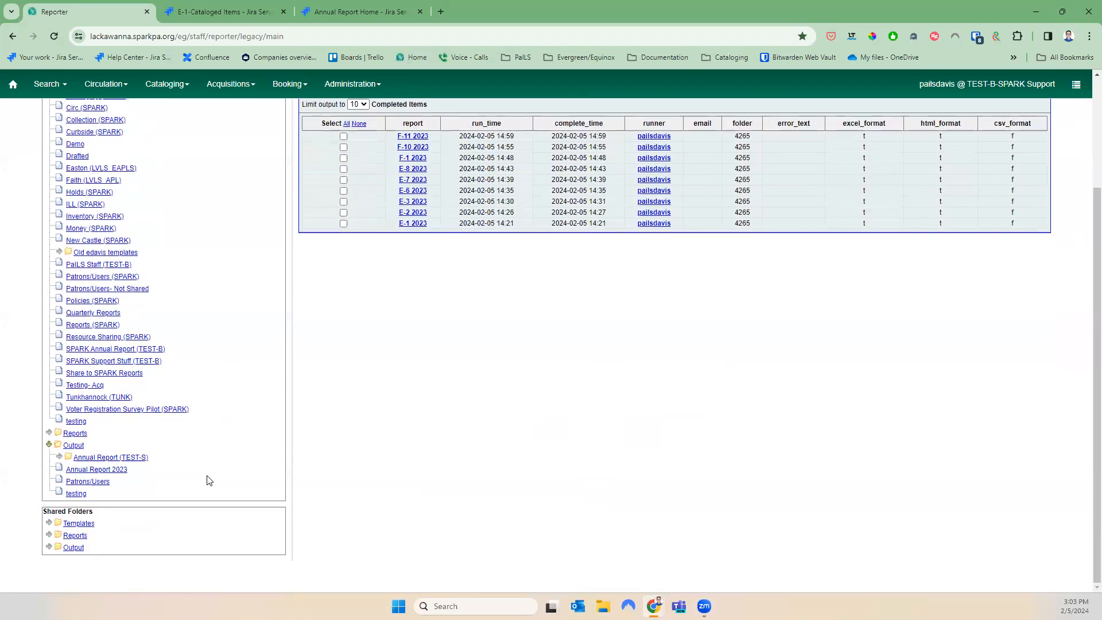
click(49, 523)
click(59, 547)
scroll(143, 533, down, 3)
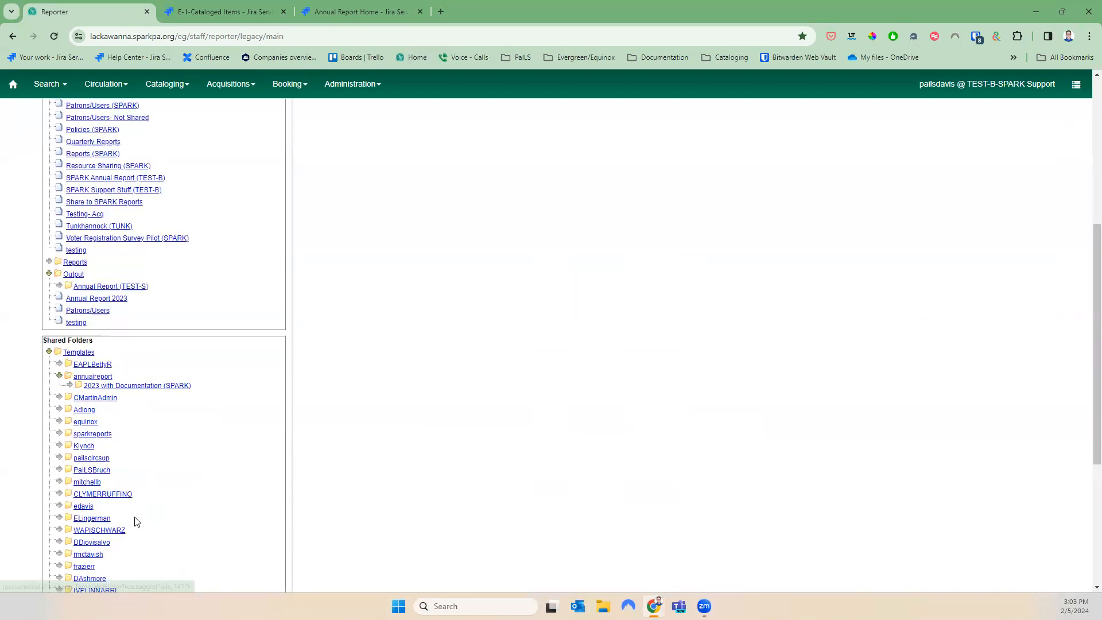
click(70, 385)
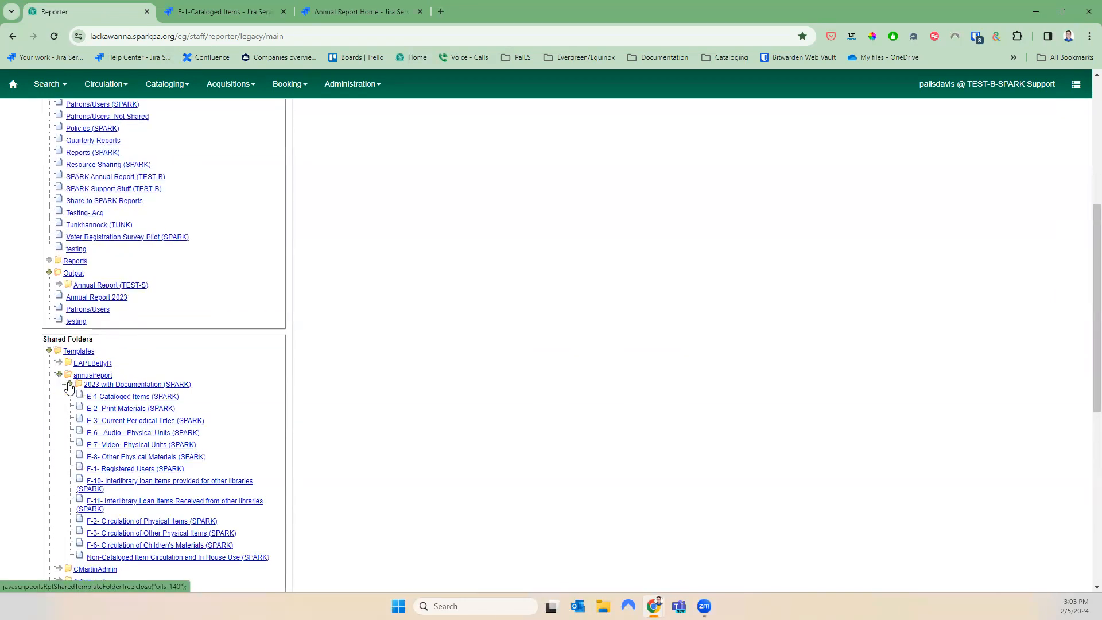
click(148, 522)
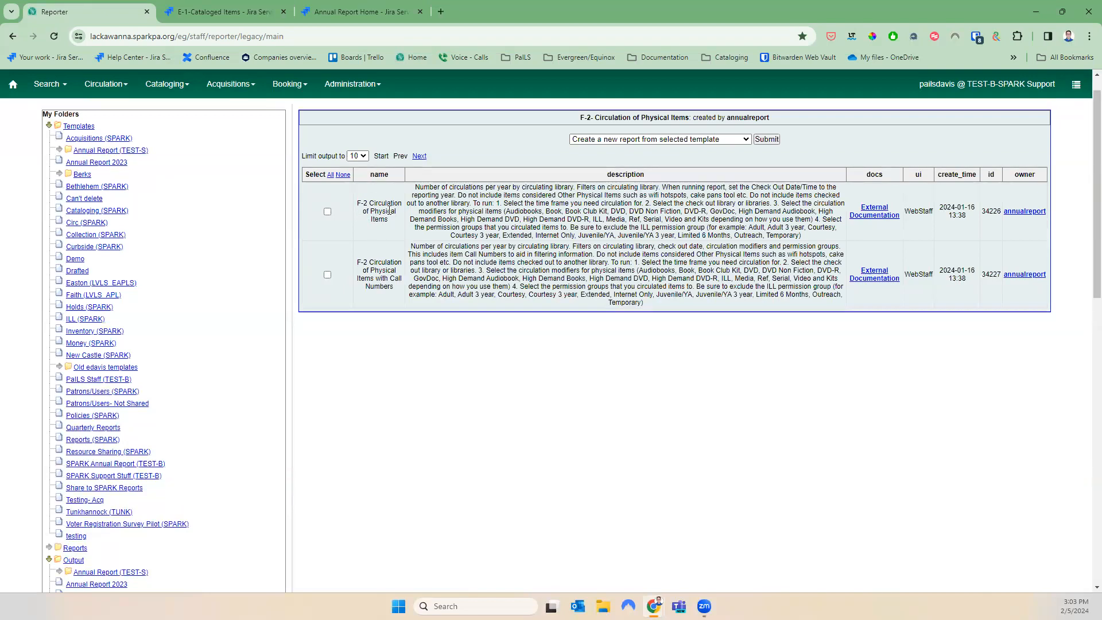
Compare the names of the basic and Call Numbers F-2 templates
drag(369, 204, 390, 237)
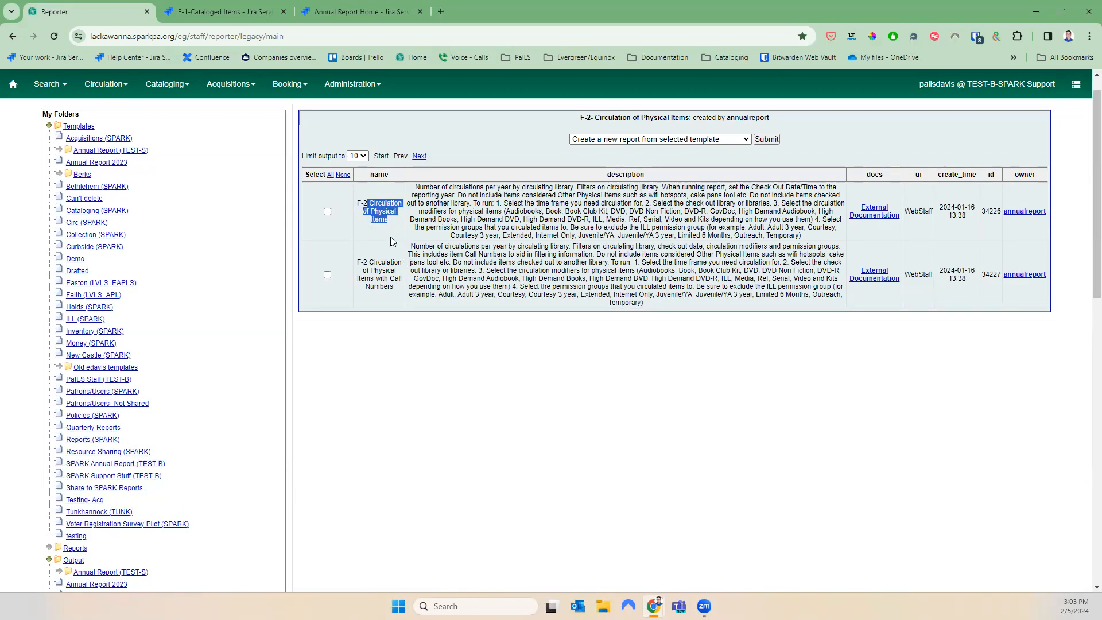
drag(395, 287, 360, 260)
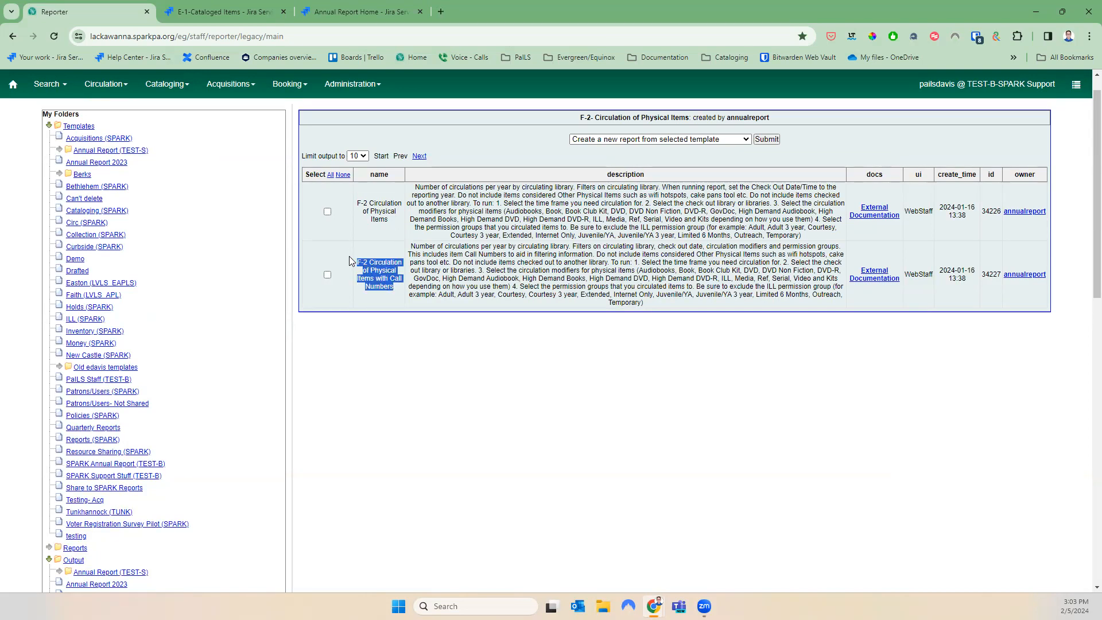
scroll(289, 335, down, 5)
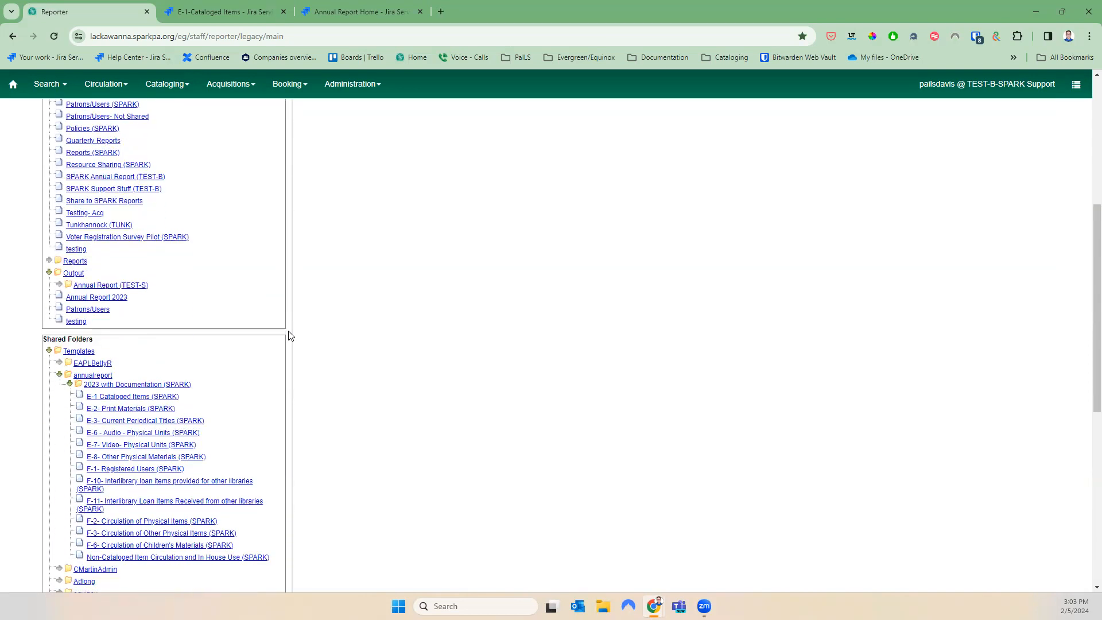
scroll(289, 335, up, 2)
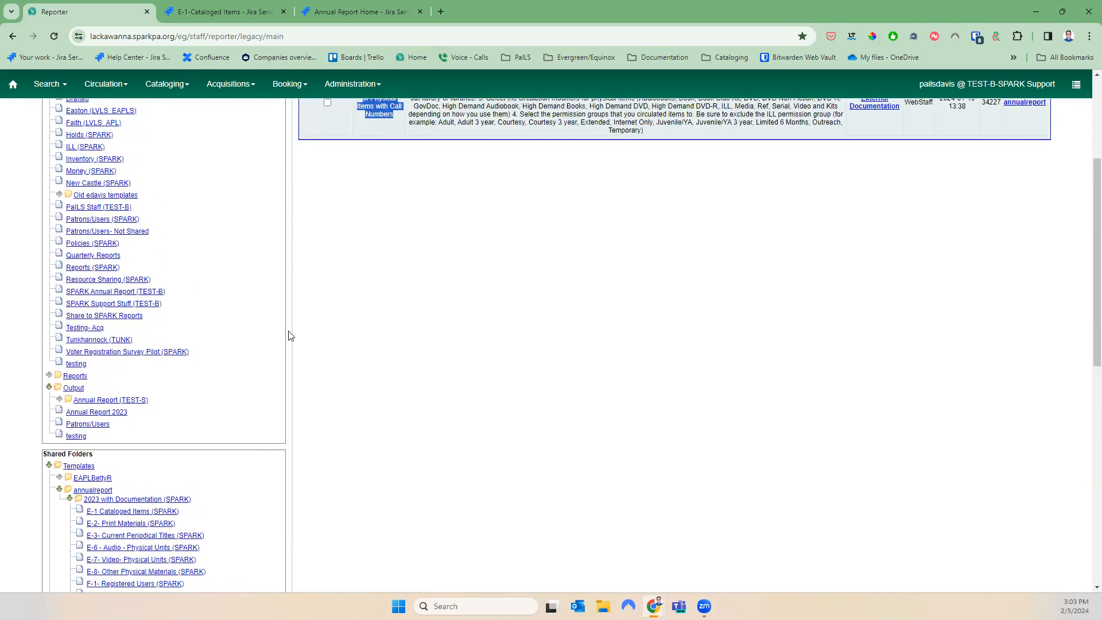
scroll(339, 327, up, 3)
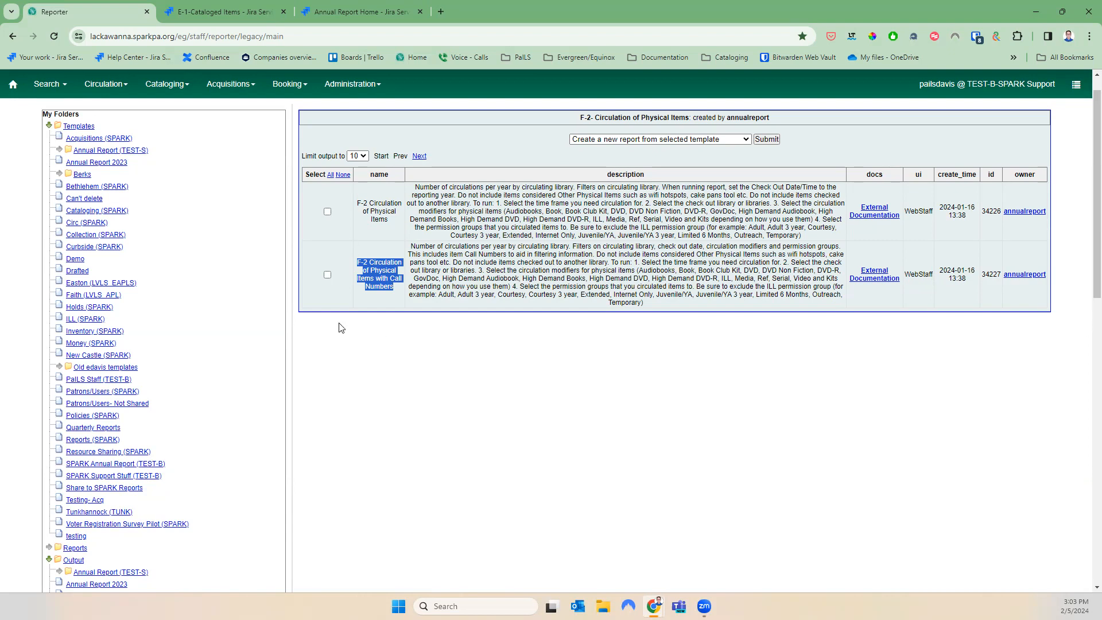
click(379, 275)
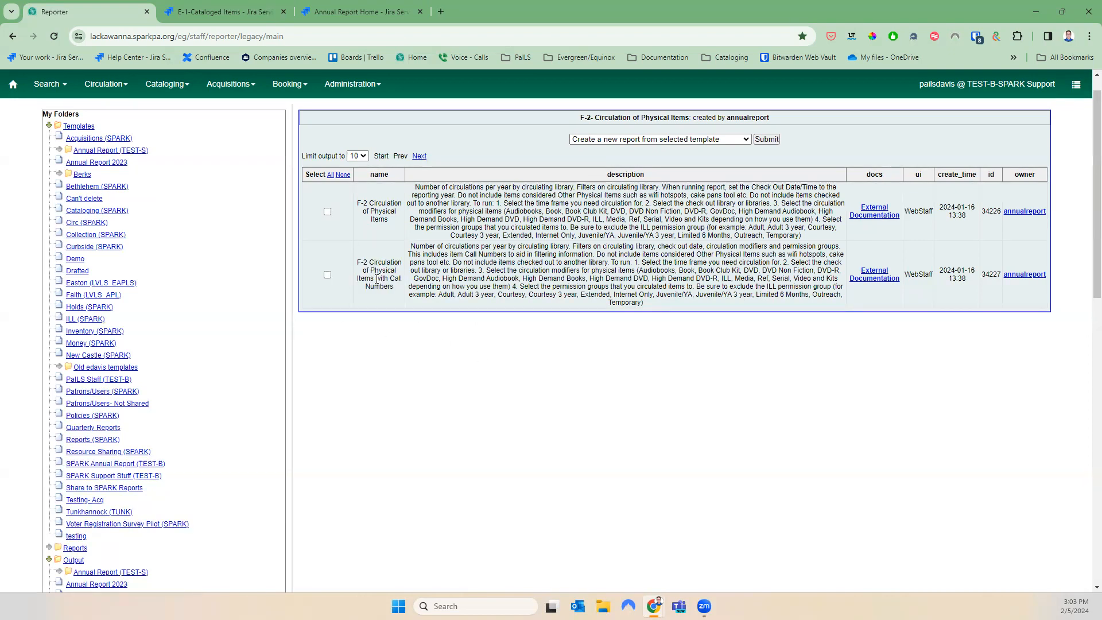
drag(396, 282, 358, 259)
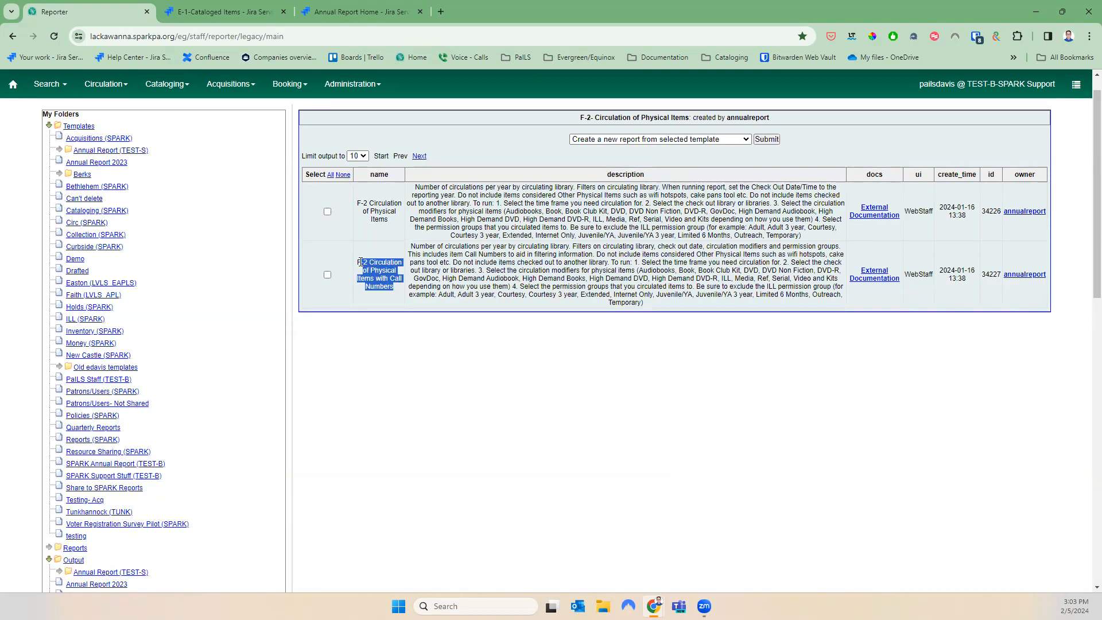
click(382, 296)
Select the basic F-2 Circulation of Physical Items template and submit Clone selected template
click(327, 211)
click(667, 140)
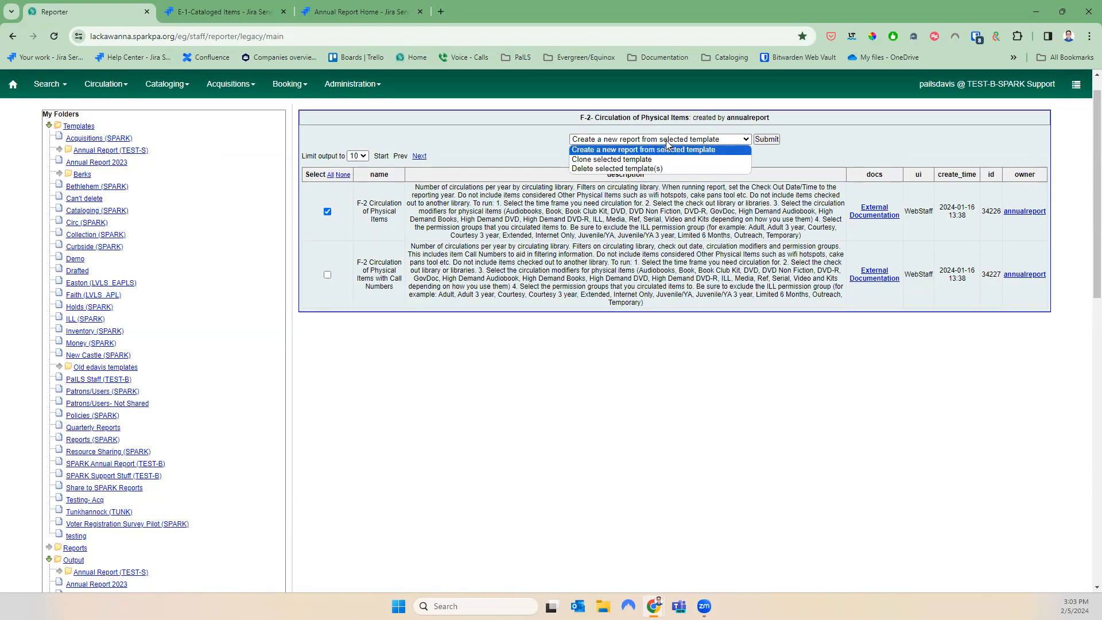
click(676, 160)
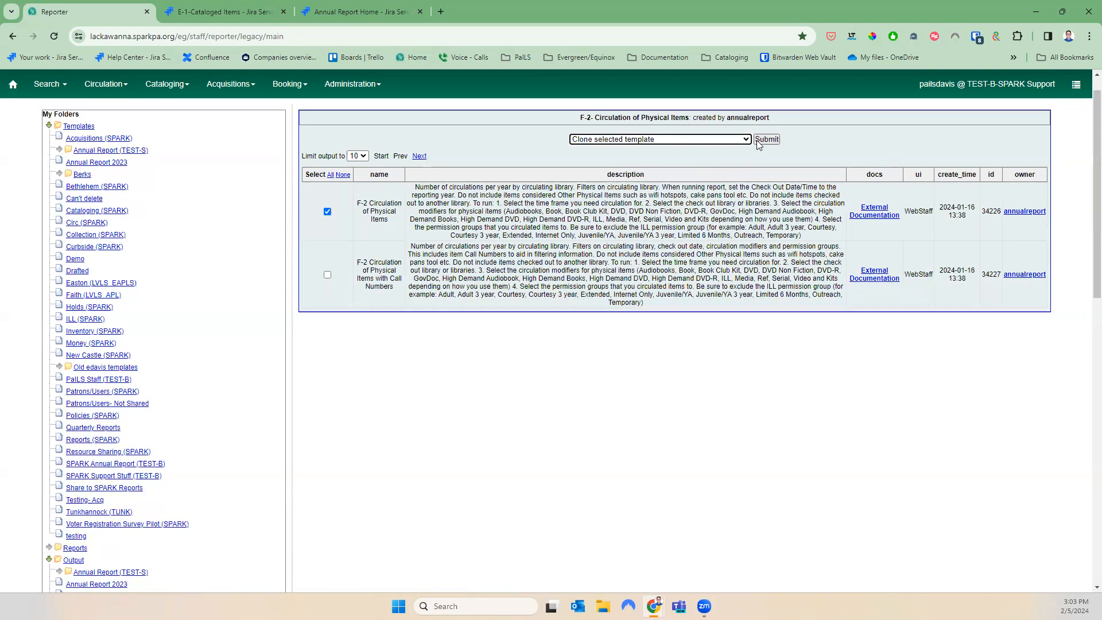
click(764, 140)
scroll(497, 219, down, 3)
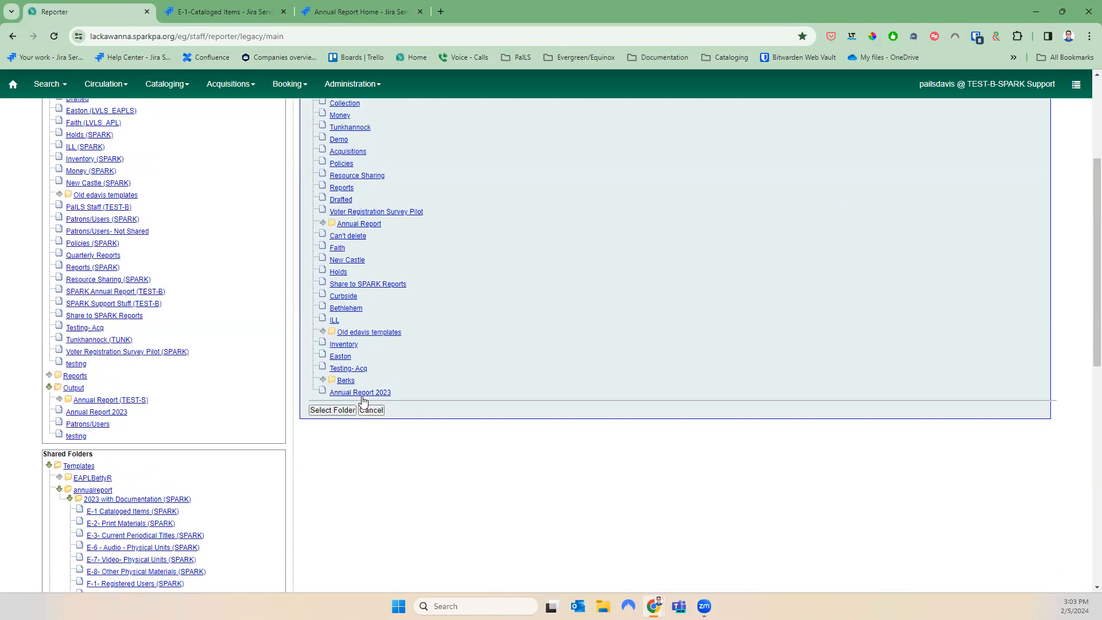
Save the F-2 clone into Annual Report 2023 and open that templates folder to find it
click(345, 411)
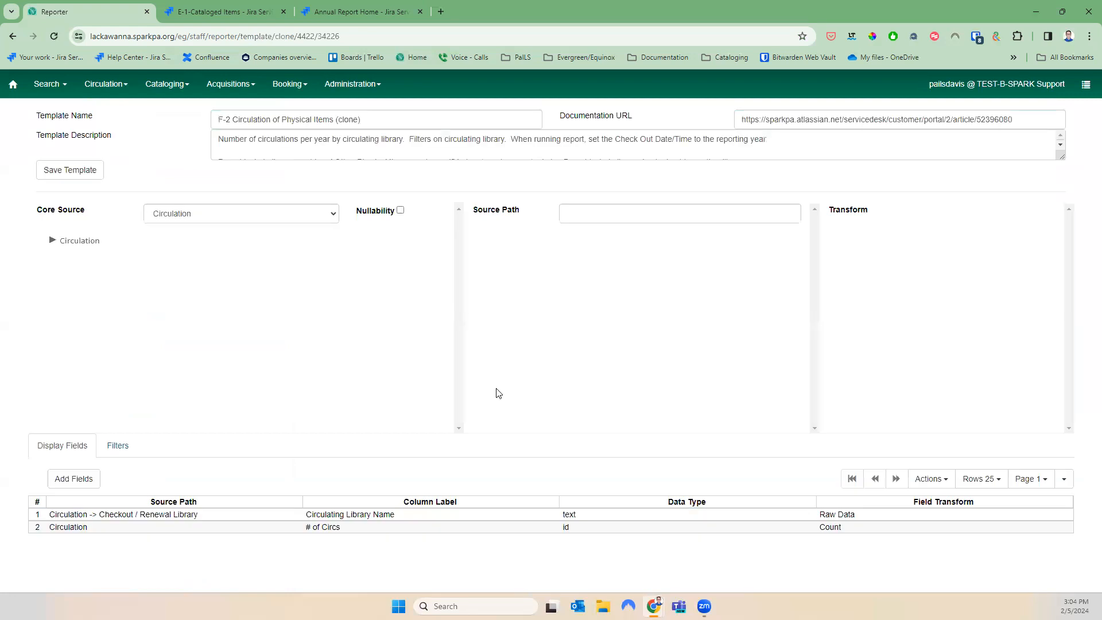
click(60, 171)
click(637, 190)
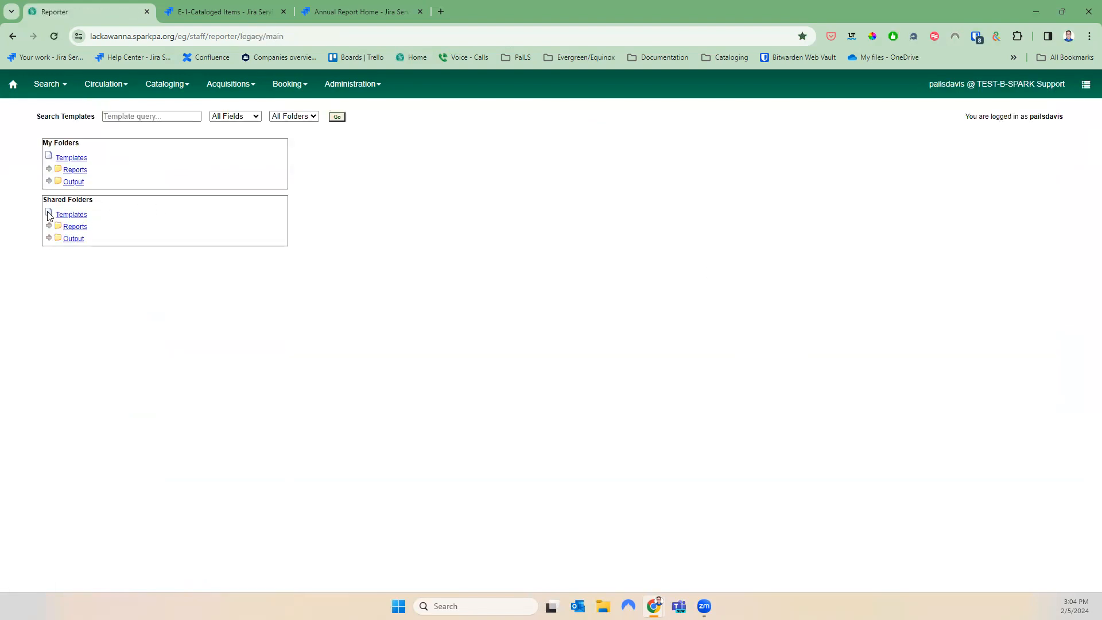
click(49, 154)
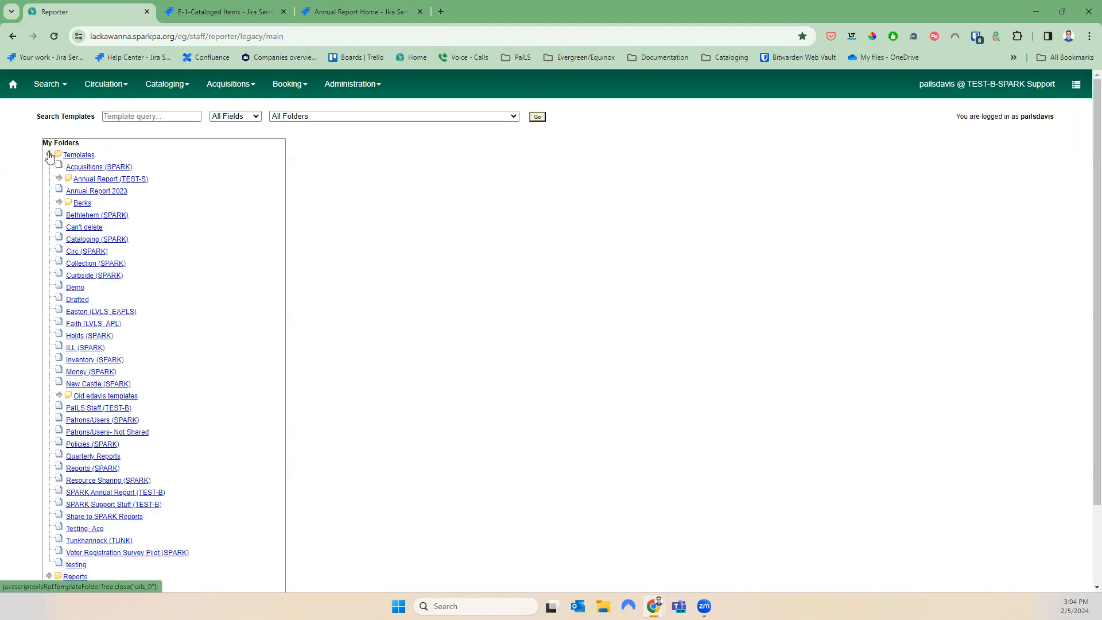
click(87, 190)
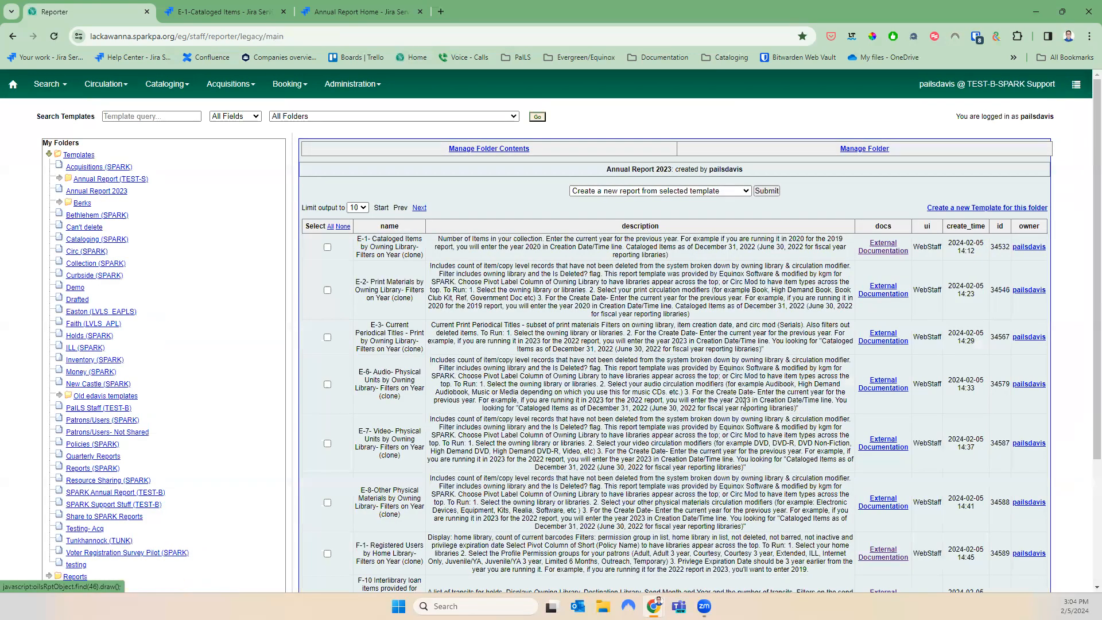
scroll(735, 392, down, 3)
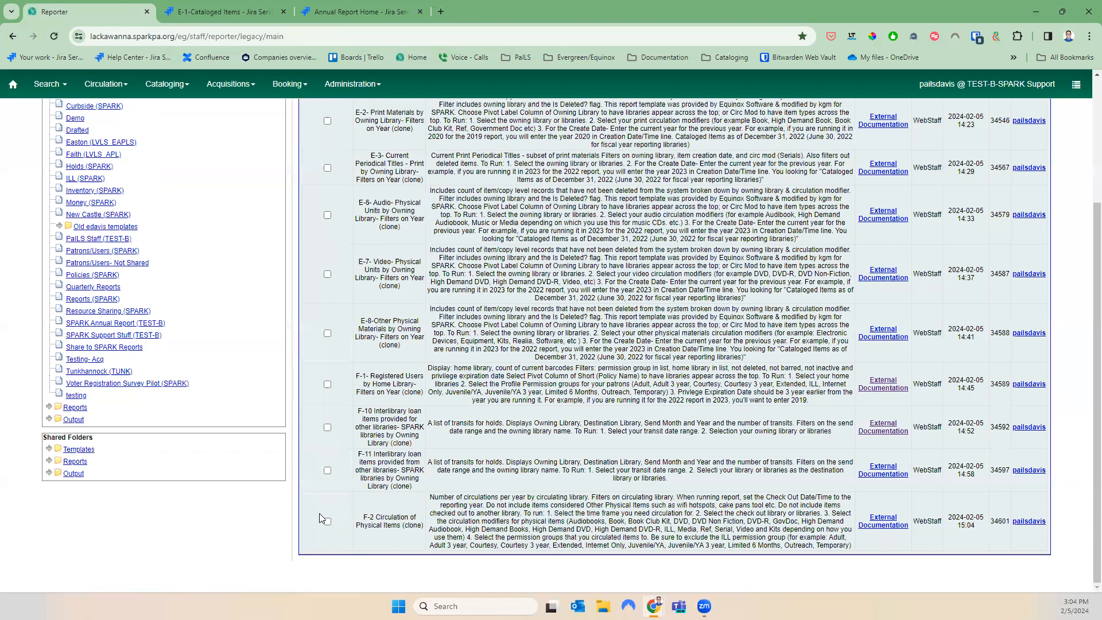
Start a report from the cloned F-2 template named F-02 2023 in Annual Report 2023
scroll(633, 460, up, 3)
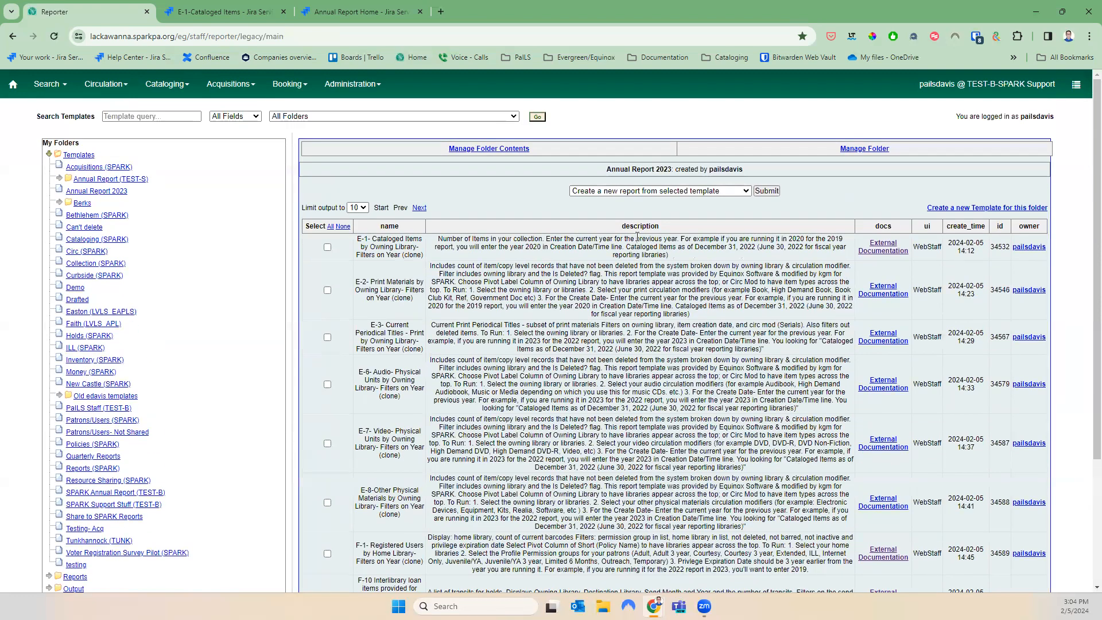
click(769, 191)
click(440, 226)
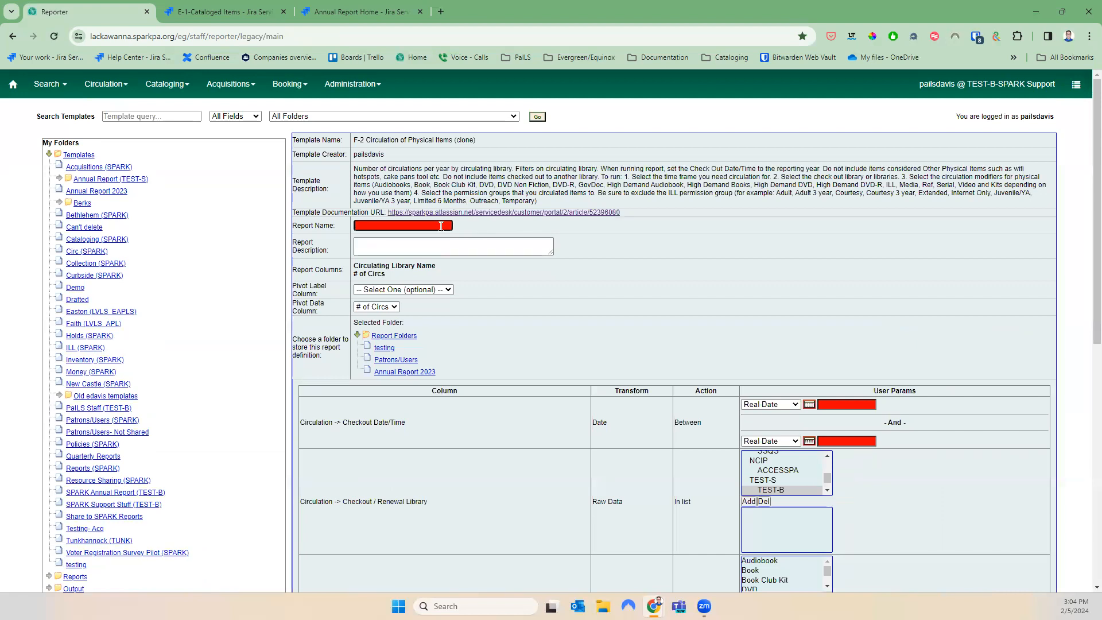
text(F-02 02)
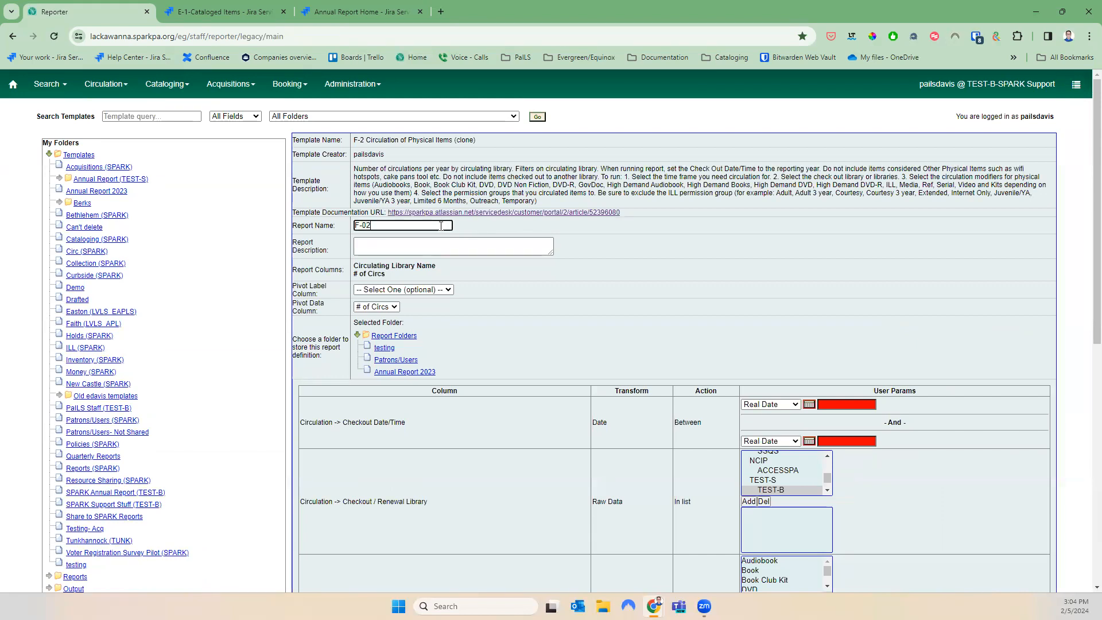
key(BackSpace)
key(BackSpace)
text(2023)
click(402, 372)
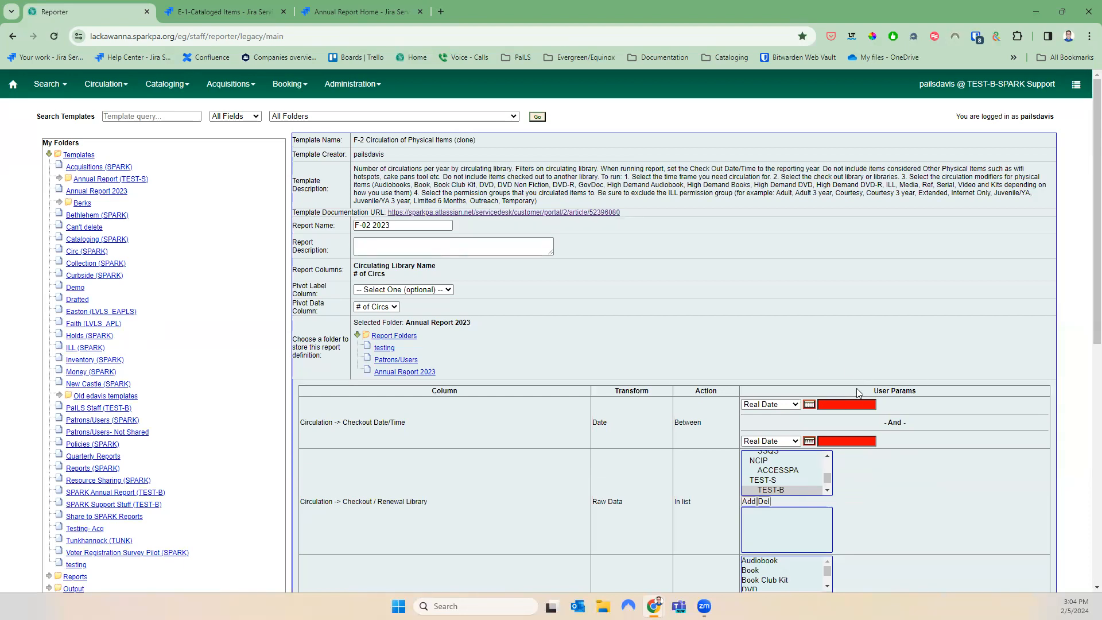
Set the checkout dates from 2023-01-01 to 2023-12-31
click(848, 407)
text(2023-01-01)
key(Tab)
key(Tab)
key(Tab)
text(2023-12-31)
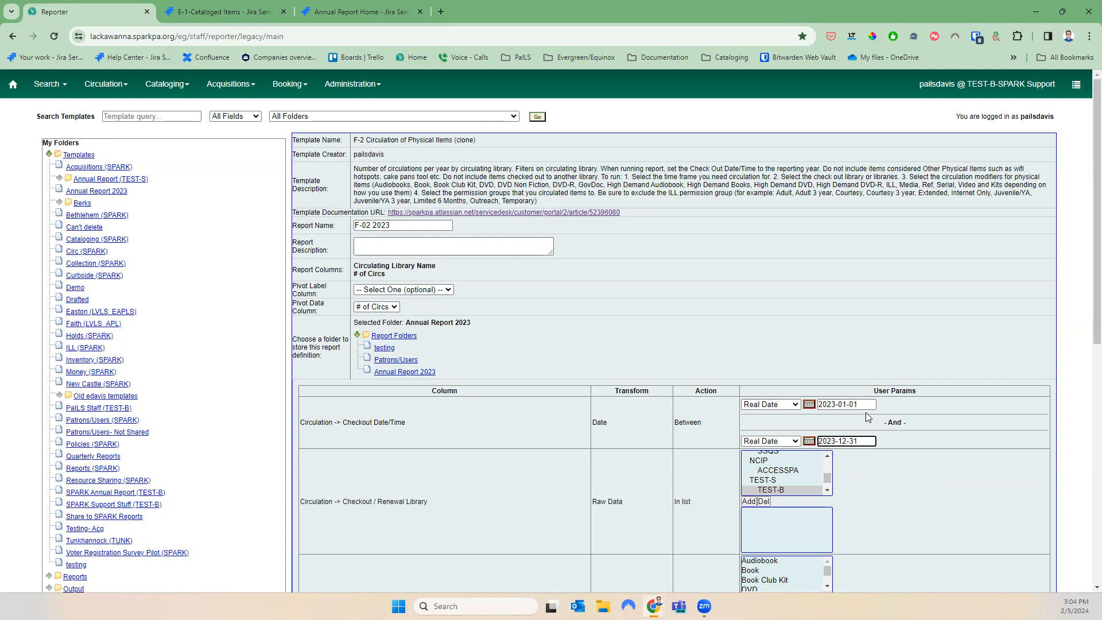
click(882, 492)
scroll(886, 419, down, 3)
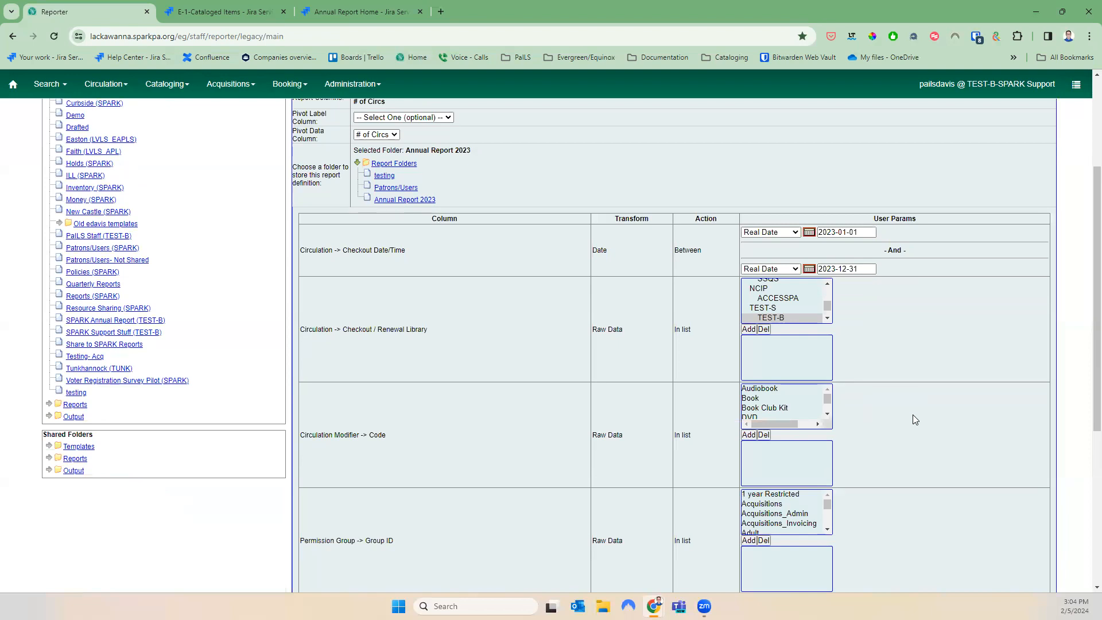
Find MC_BPFL in the Checkout/Renewal Library list and add it as the only library
scroll(912, 414, up, 1)
click(828, 349)
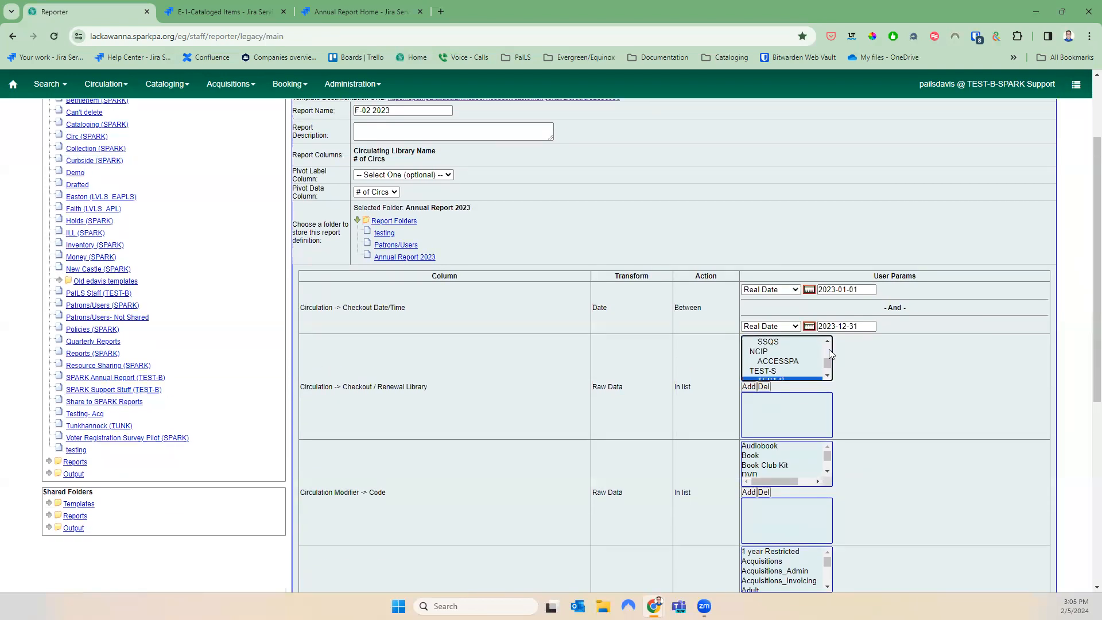
scroll(893, 374, up, 2)
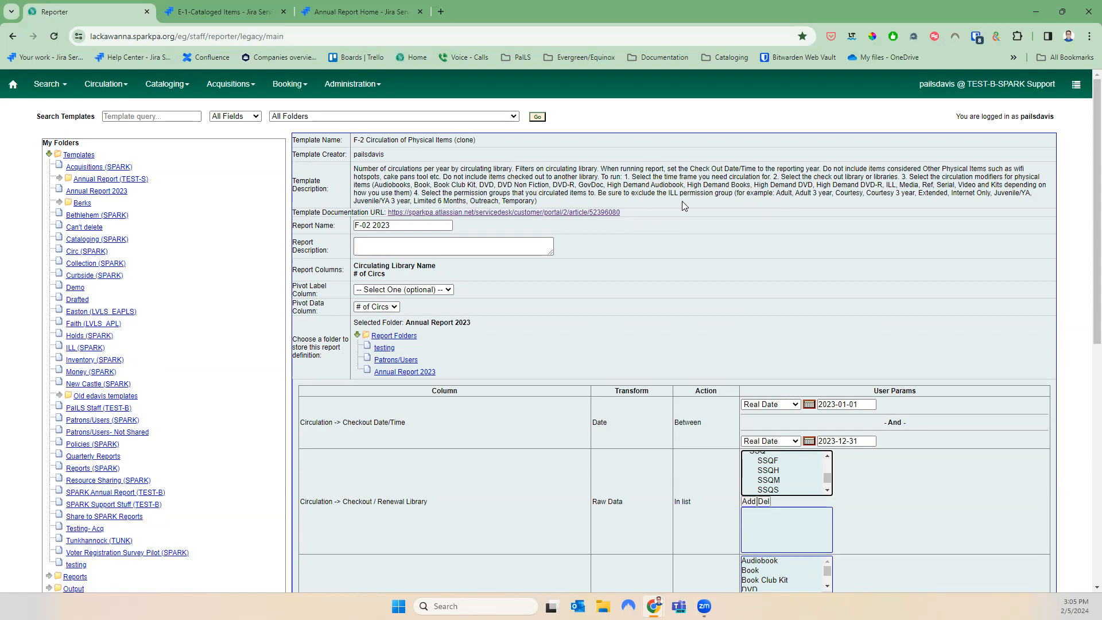
scroll(683, 201, down, 2)
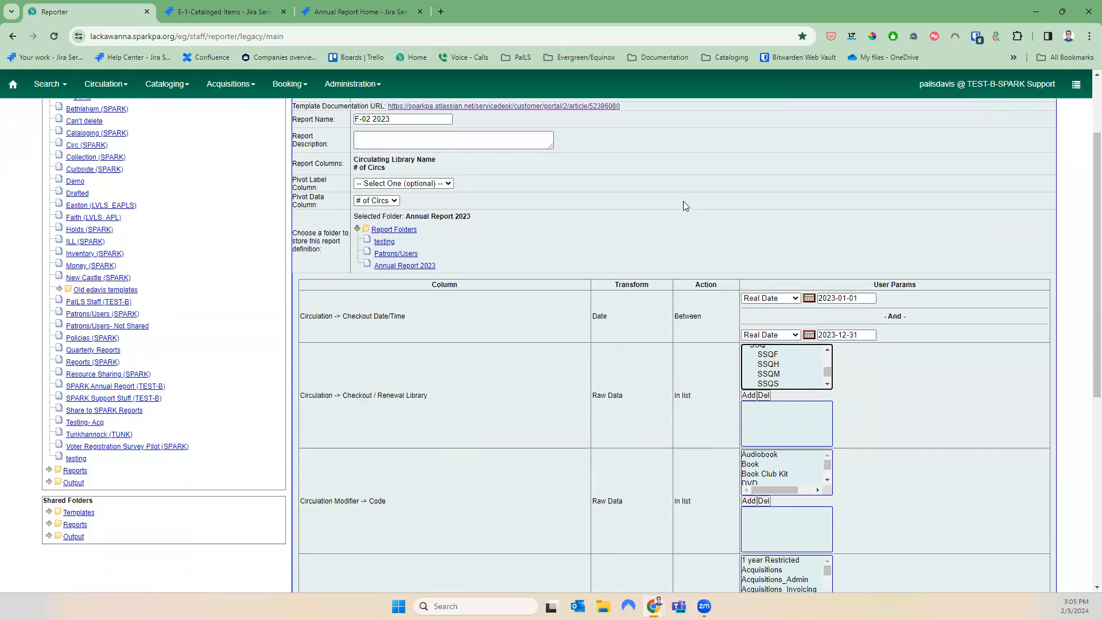
scroll(683, 205, down, 1)
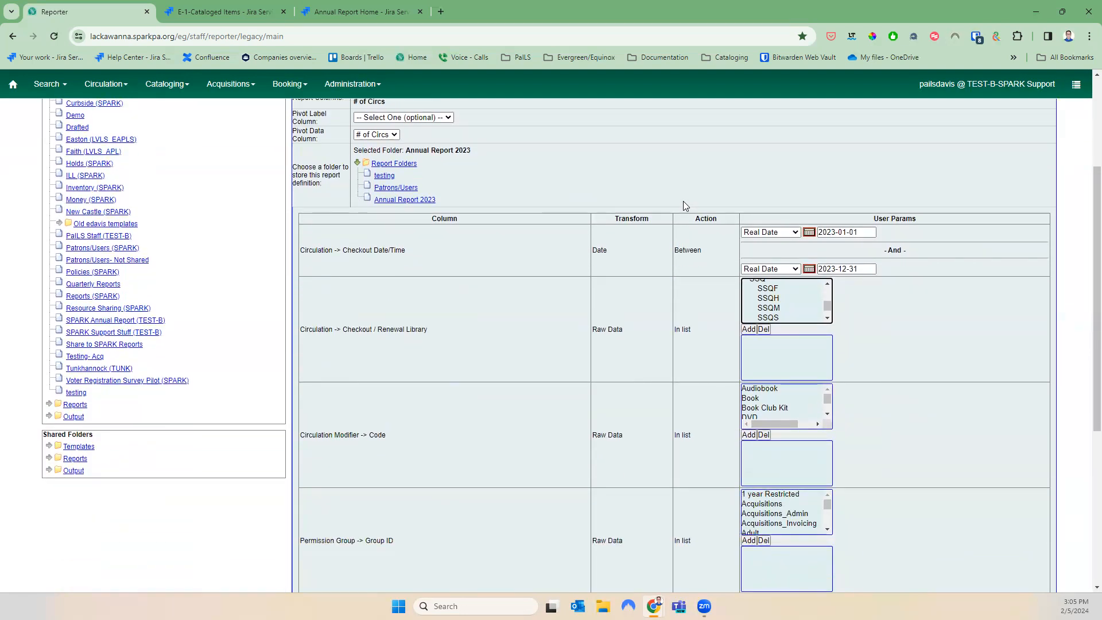
scroll(829, 294, up, 3)
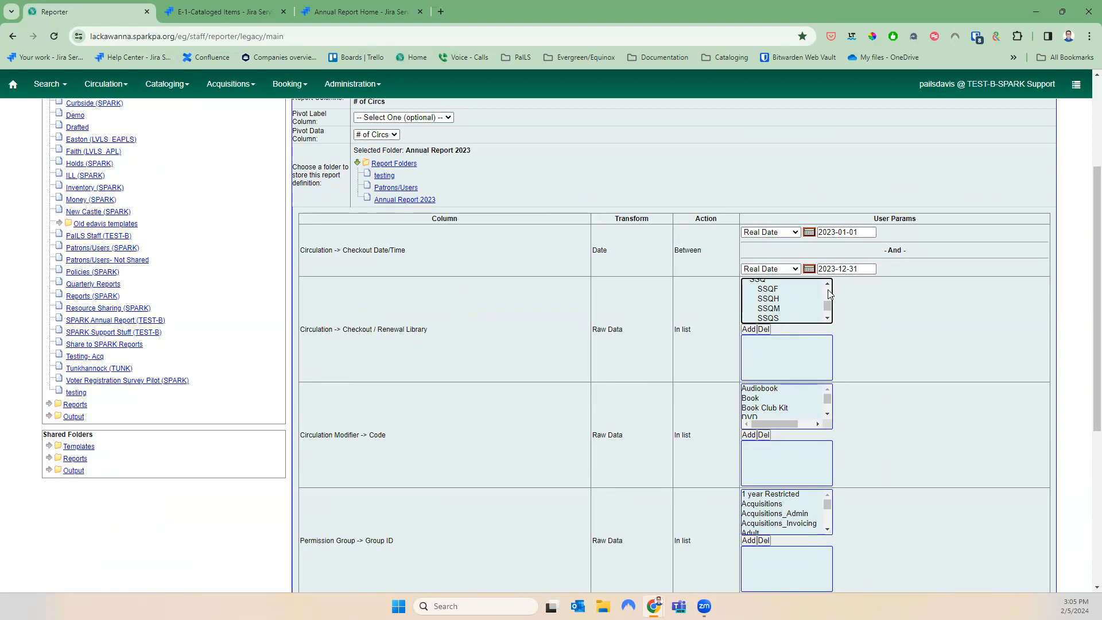
scroll(828, 294, up, 6)
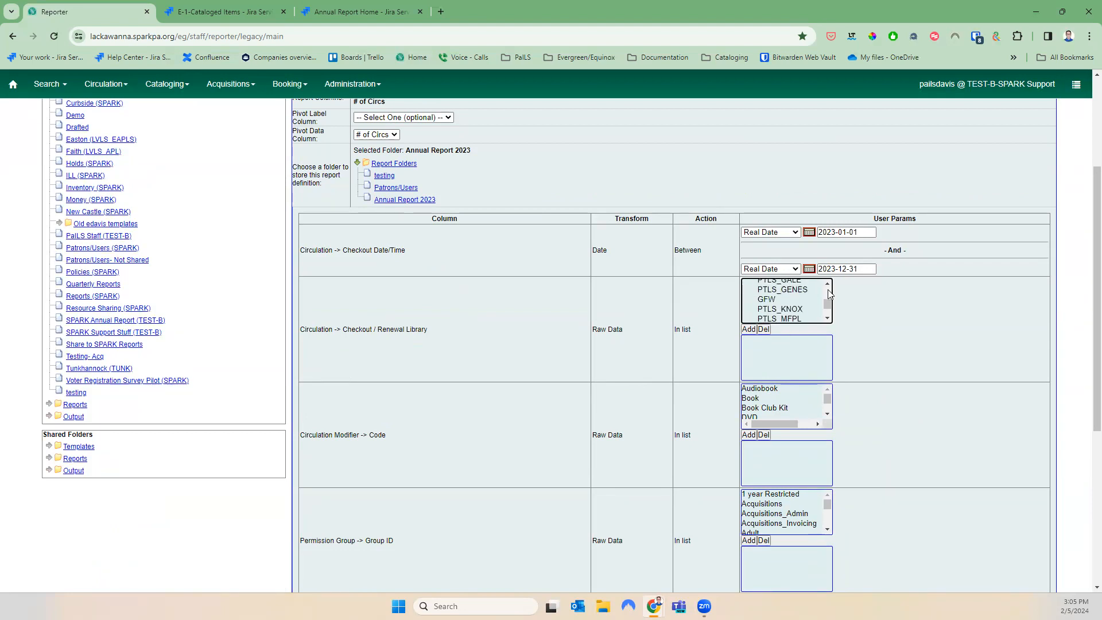
scroll(828, 294, up, 6)
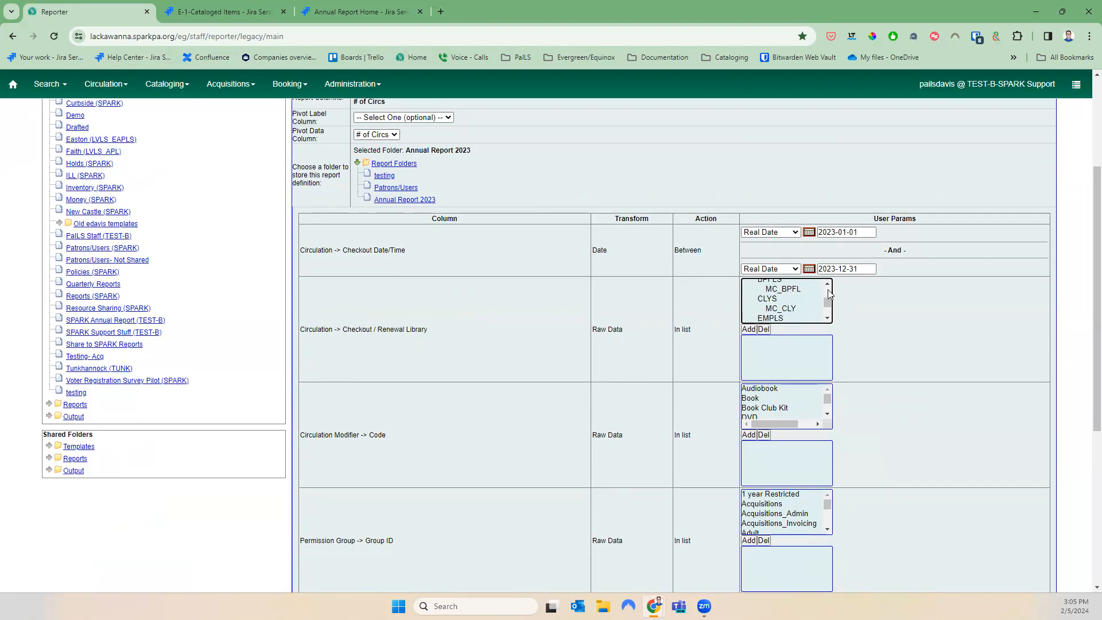
click(827, 319)
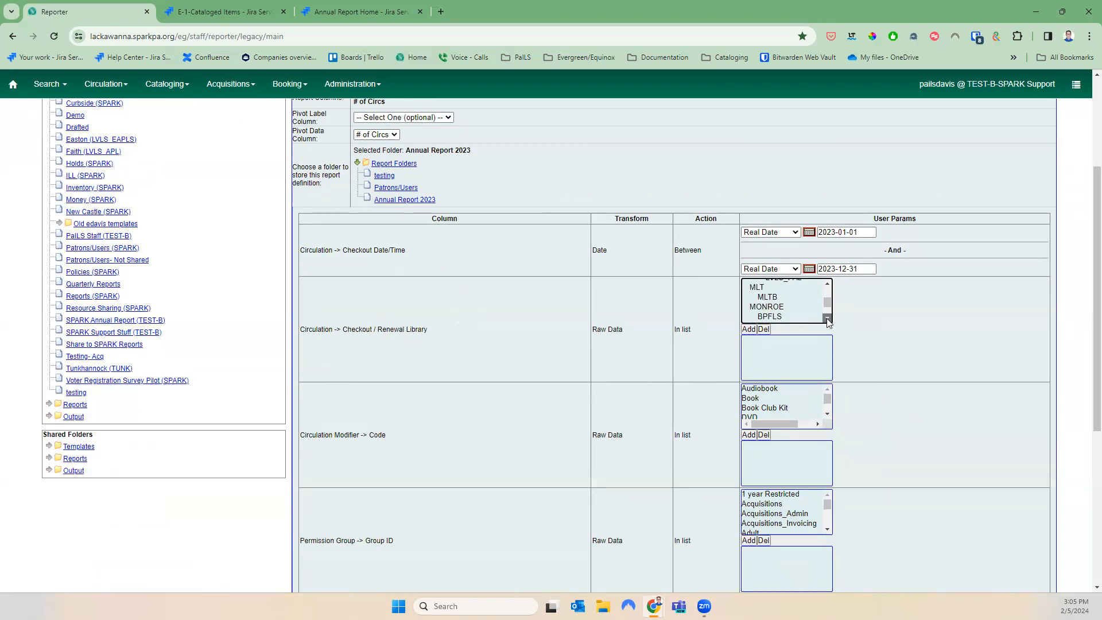
click(783, 310)
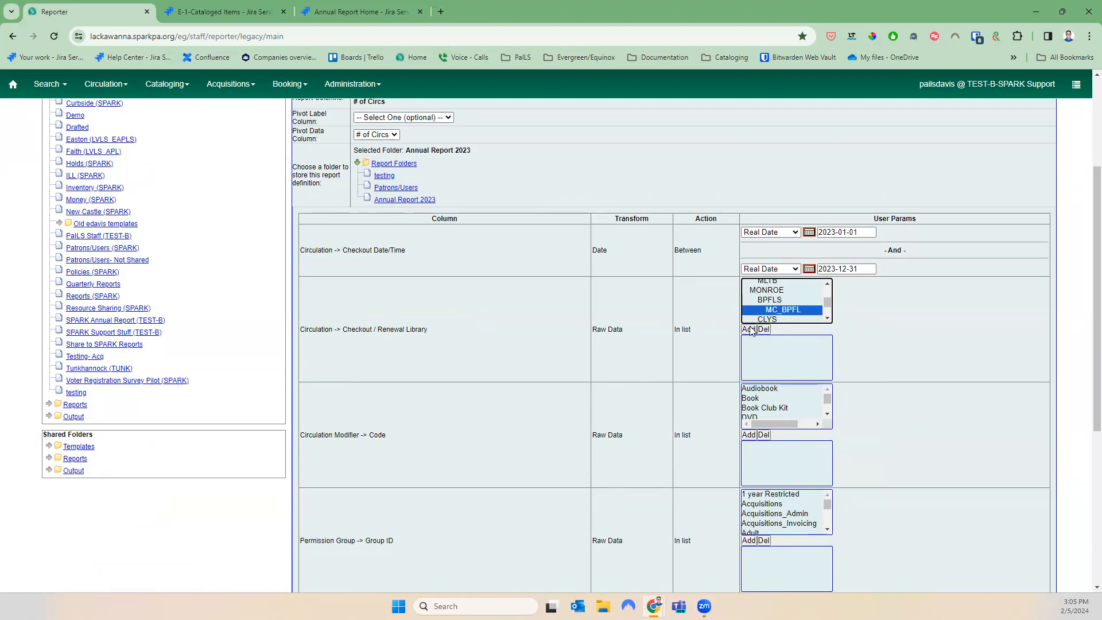
click(748, 329)
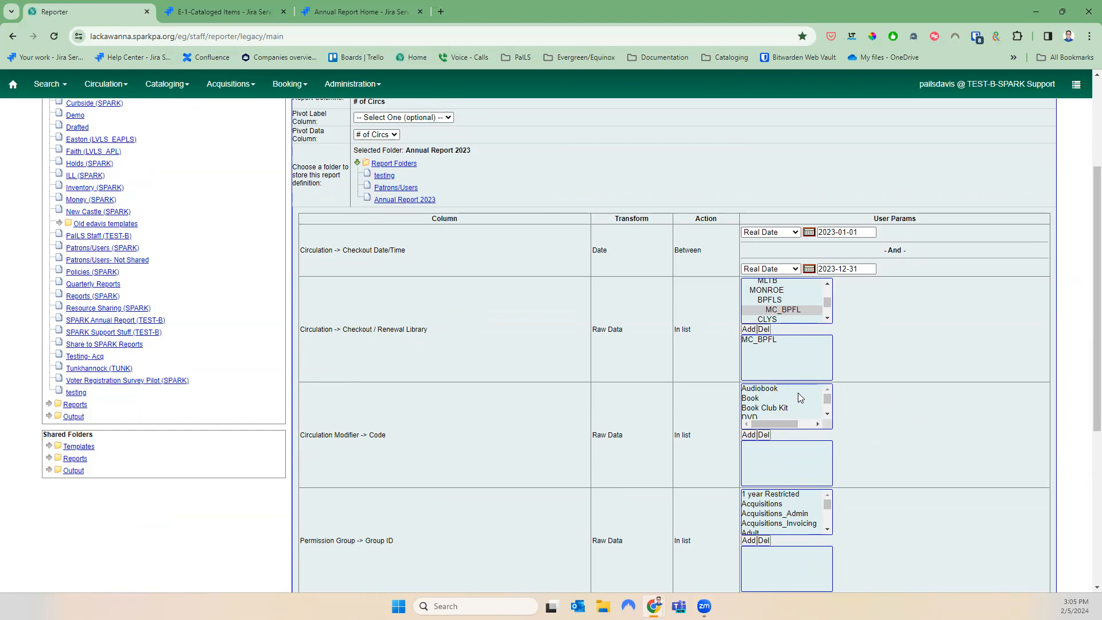
scroll(817, 398, up, 3)
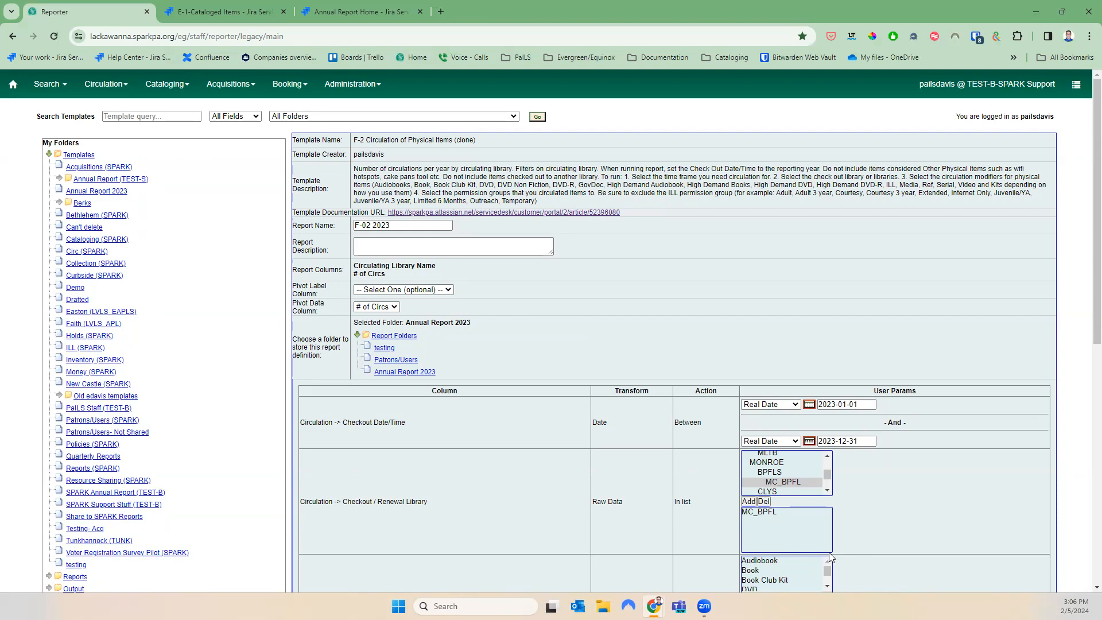
Add Audiobook and Book to the circulation modifier filter
scroll(830, 557, down, 1)
click(766, 503)
click(748, 549)
click(750, 513)
click(751, 550)
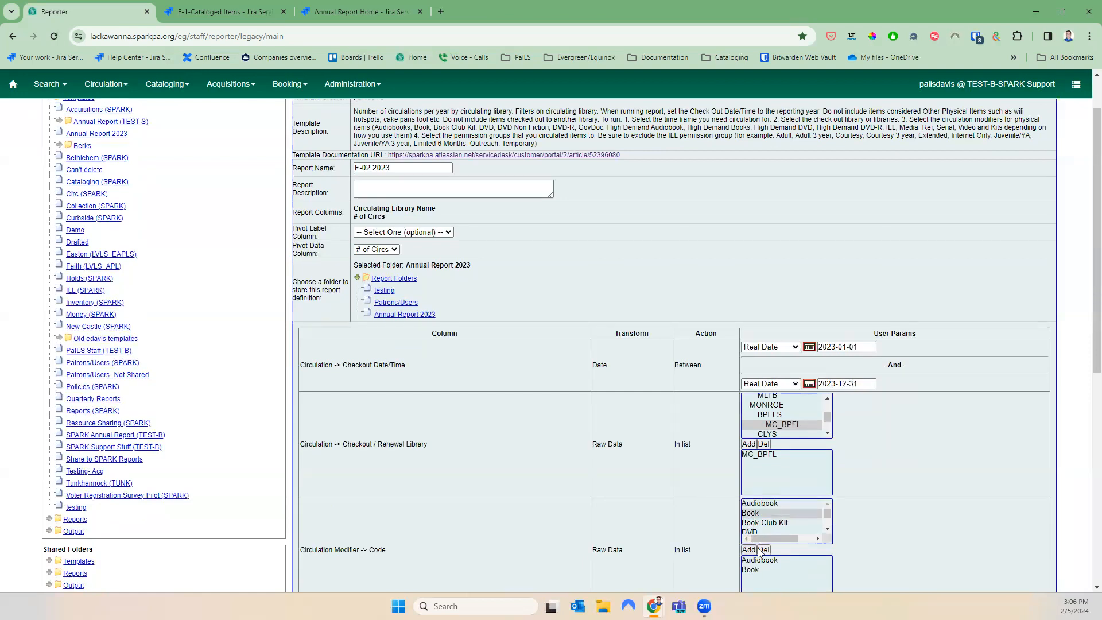
click(763, 524)
scroll(763, 525, down, 2)
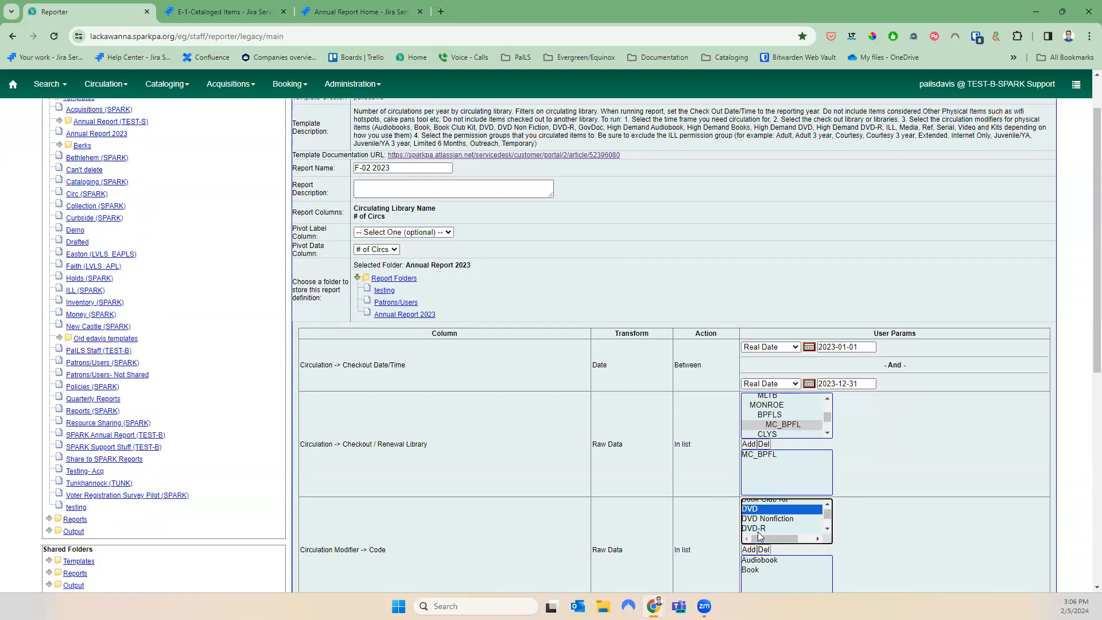
scroll(826, 508, up, 2)
Multi-select DVD, DVD Nonfiction, DVD-R, Government Document and High Demand Audiobook modifiers
click(801, 508)
scroll(824, 510, up, 1)
click(796, 520)
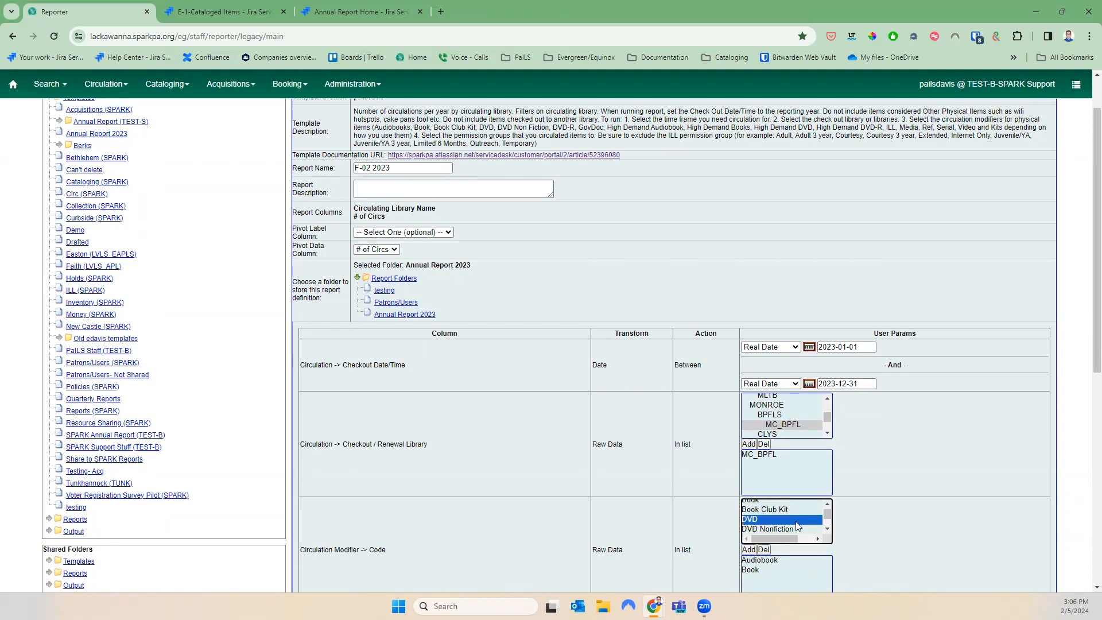
ctrl+click(769, 528)
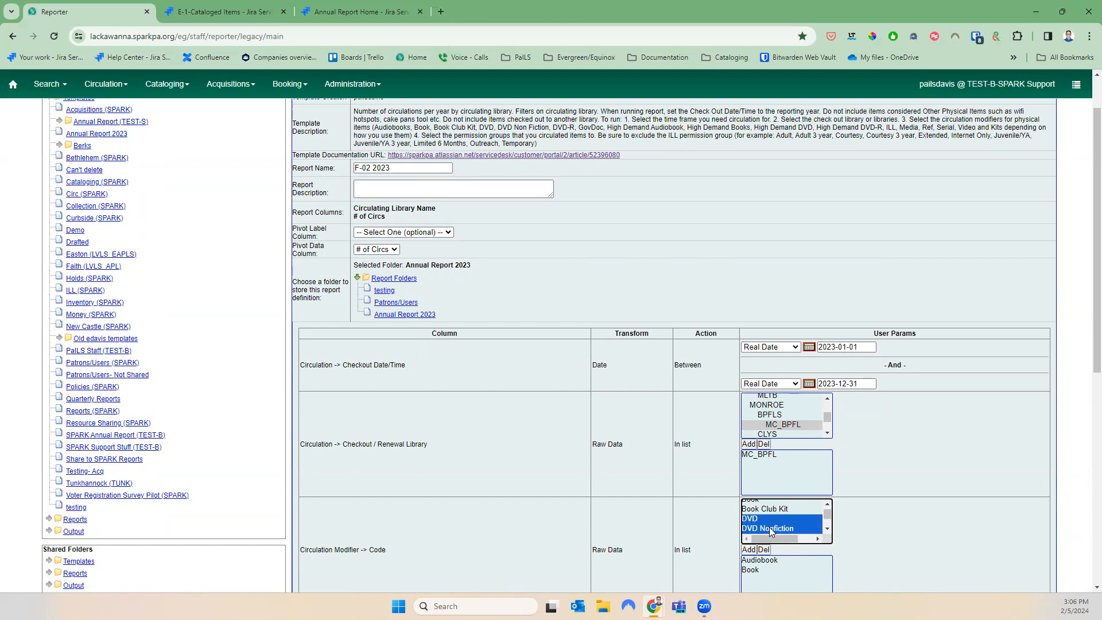
scroll(815, 519, down, 2)
ctrl+click(800, 516)
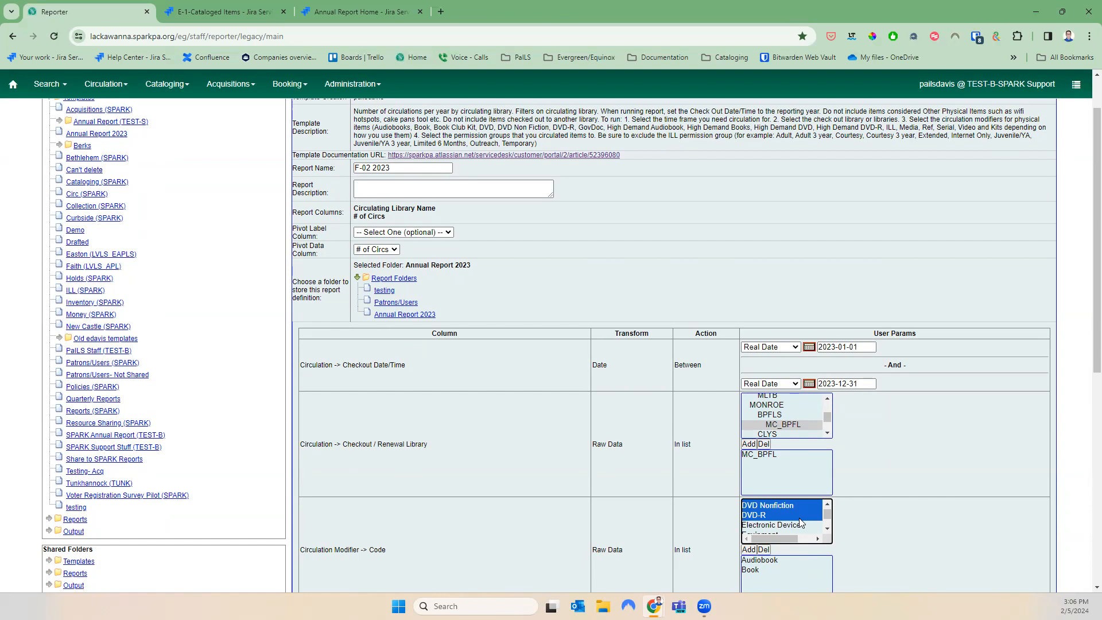
click(826, 529)
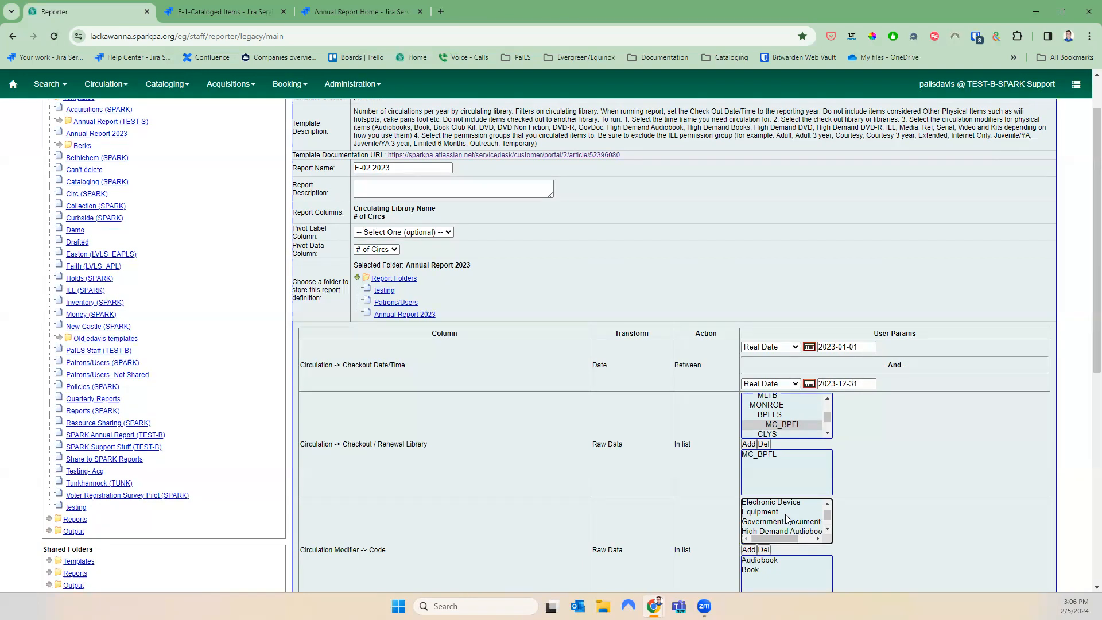
click(801, 523)
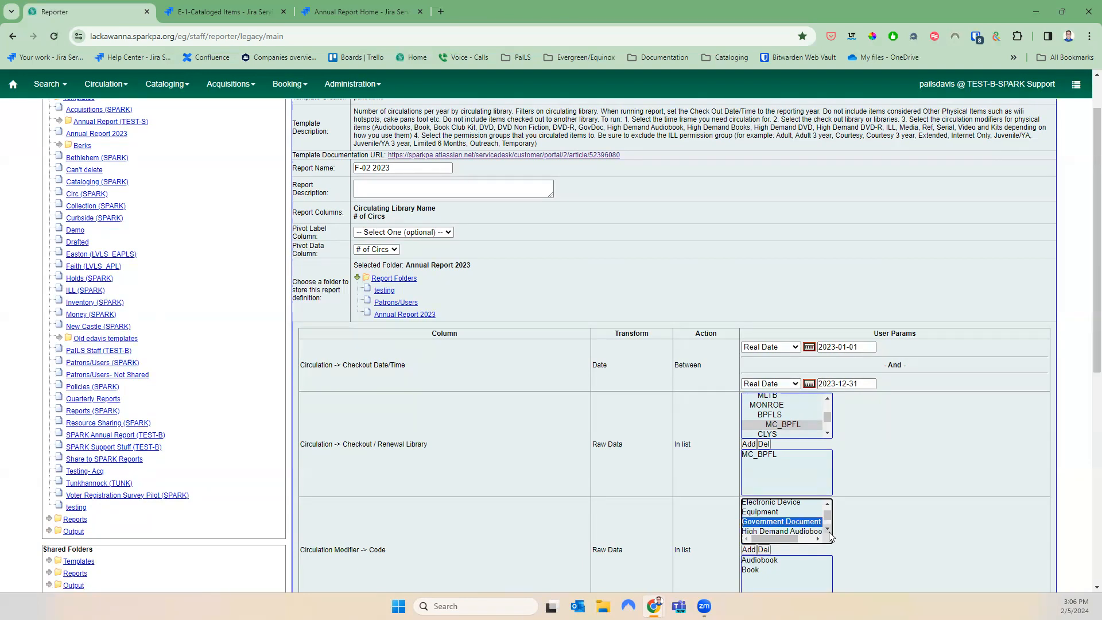
click(827, 528)
ctrl+click(819, 510)
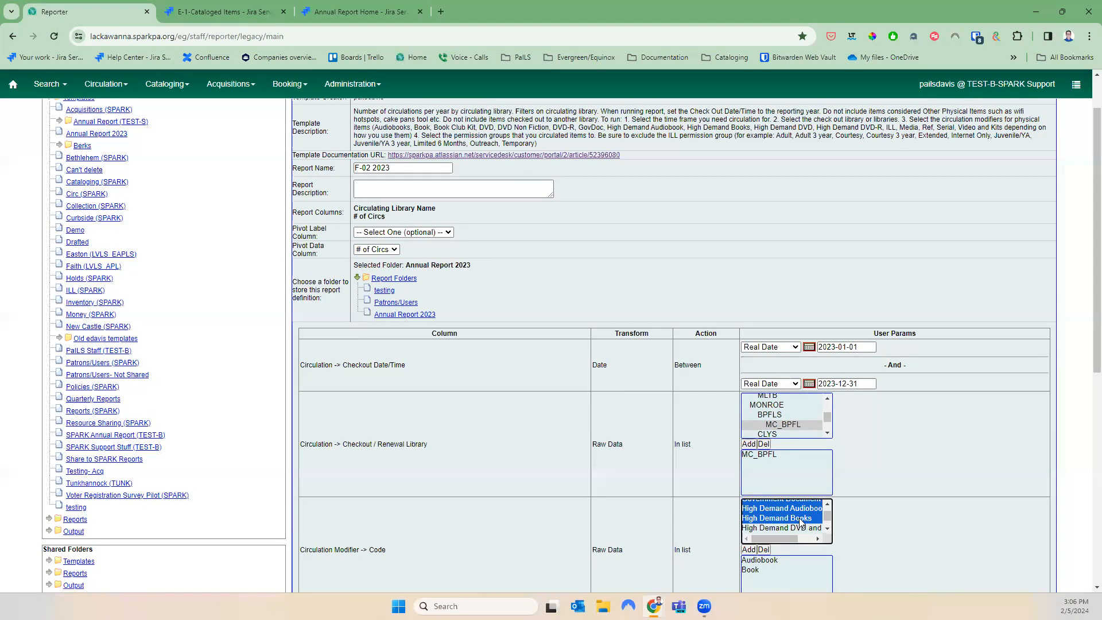
Also pick High Demand Books, High Demand DVD-R, Media and Music, then add the selection
ctrl+click(805, 520)
ctrl+click(813, 527)
click(827, 528)
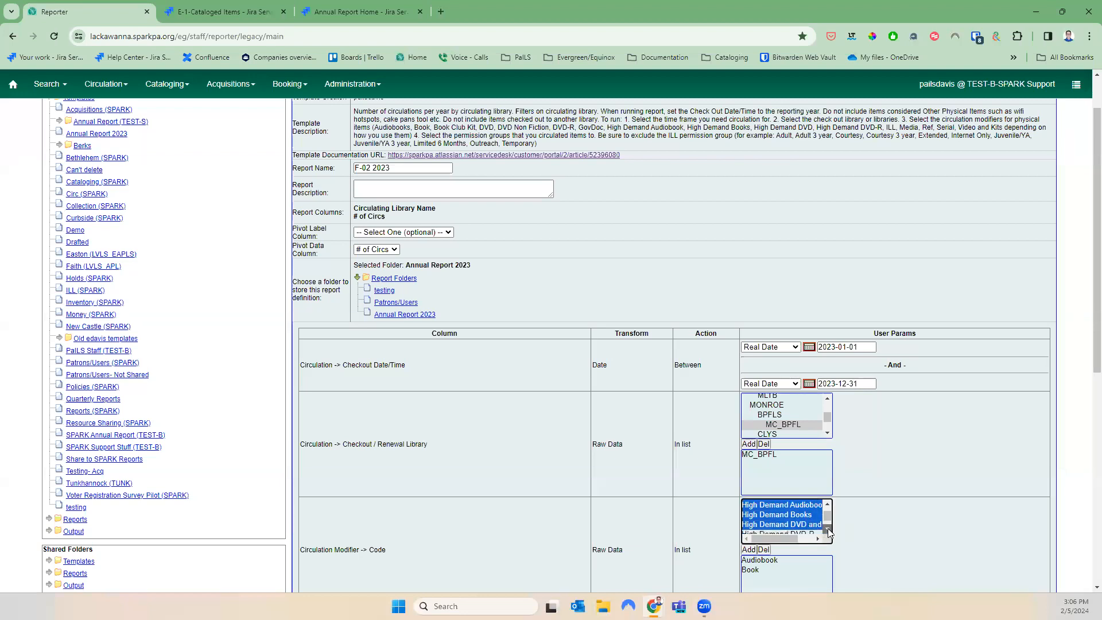
ctrl+click(805, 517)
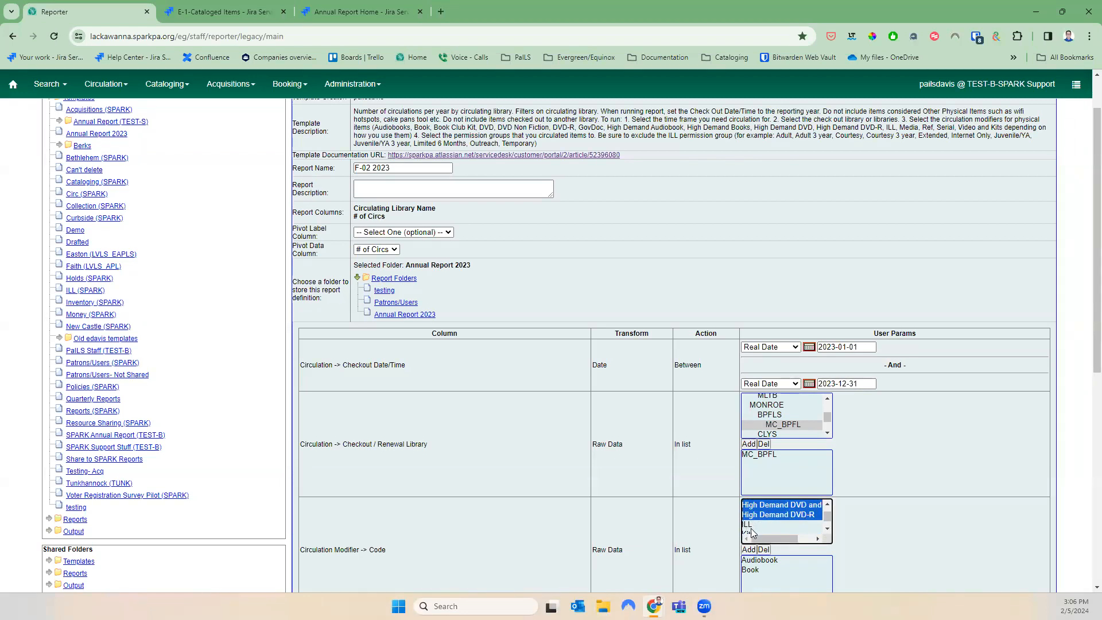
click(828, 529)
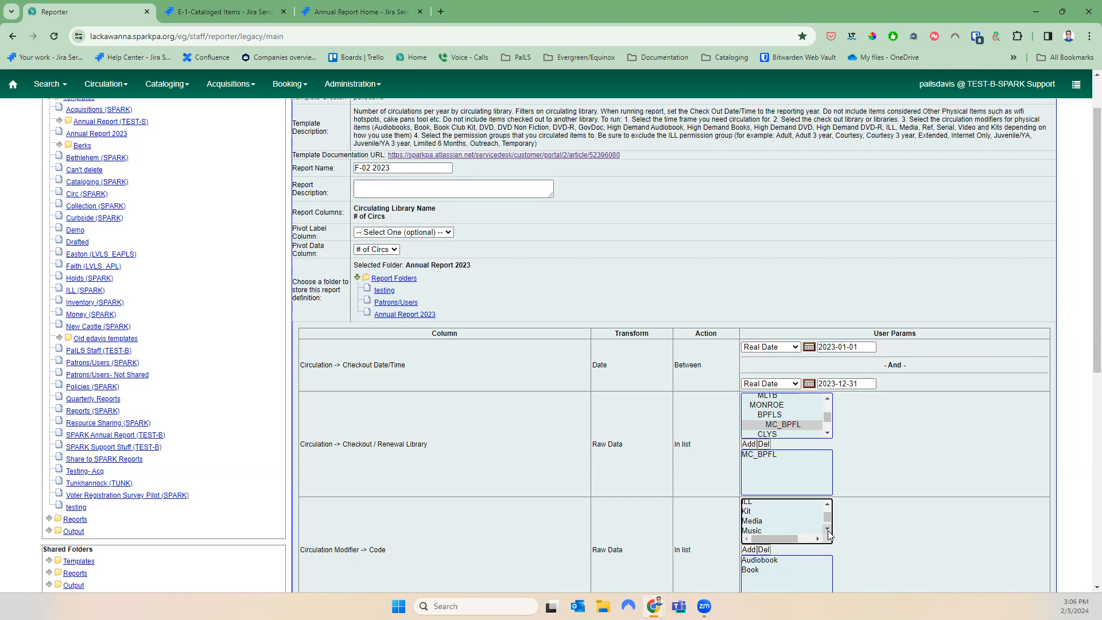
click(762, 520)
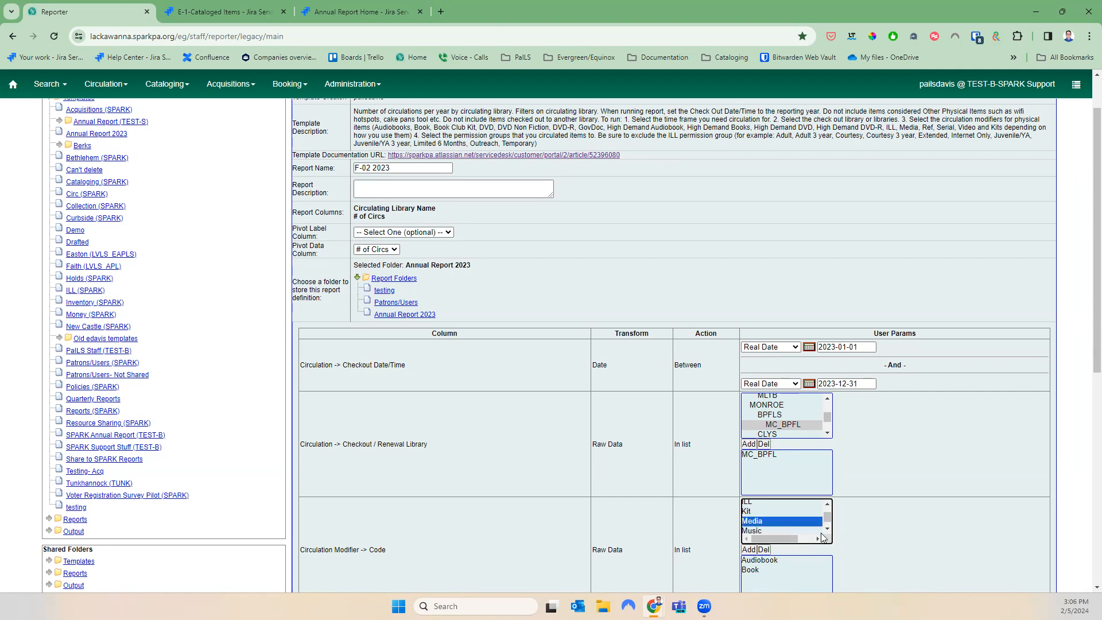
ctrl+click(803, 529)
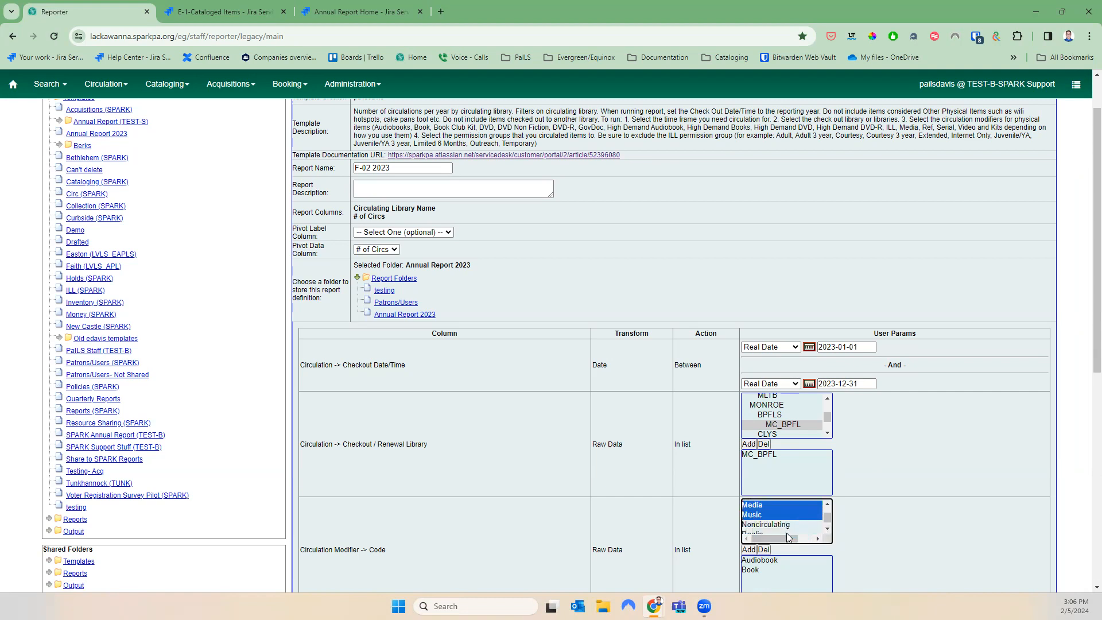
click(750, 547)
Add Serial and Video to the circulation modifier filter
click(826, 528)
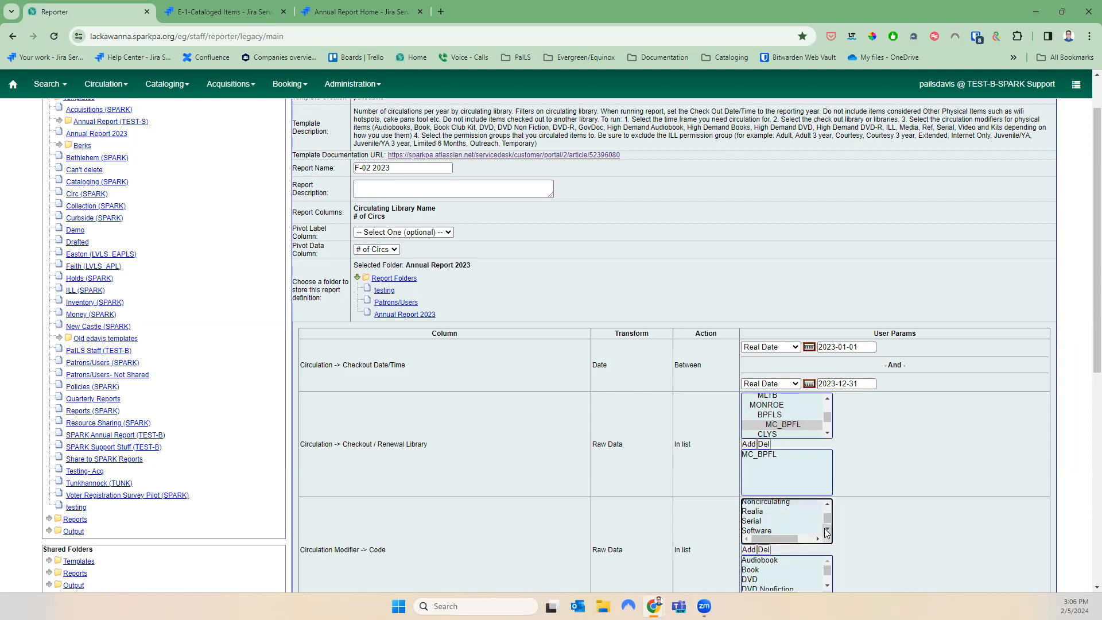
click(758, 521)
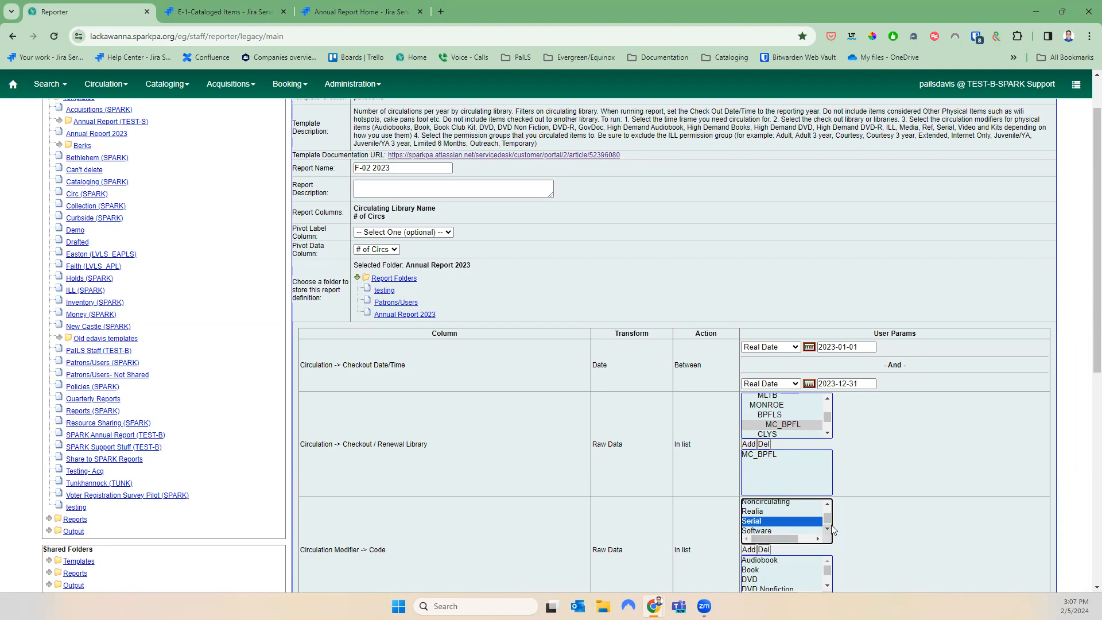
click(828, 528)
ctrl+click(753, 528)
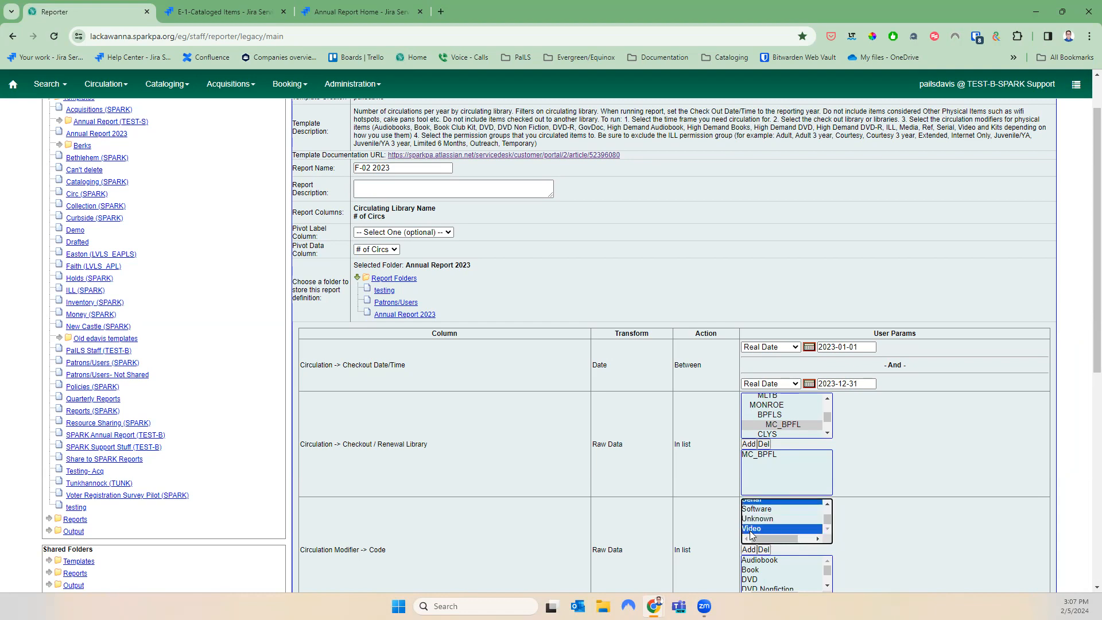
click(754, 549)
Add 1 year Restricted, Adult and Adult 3 year to the permission-group filter
scroll(787, 551, down, 3)
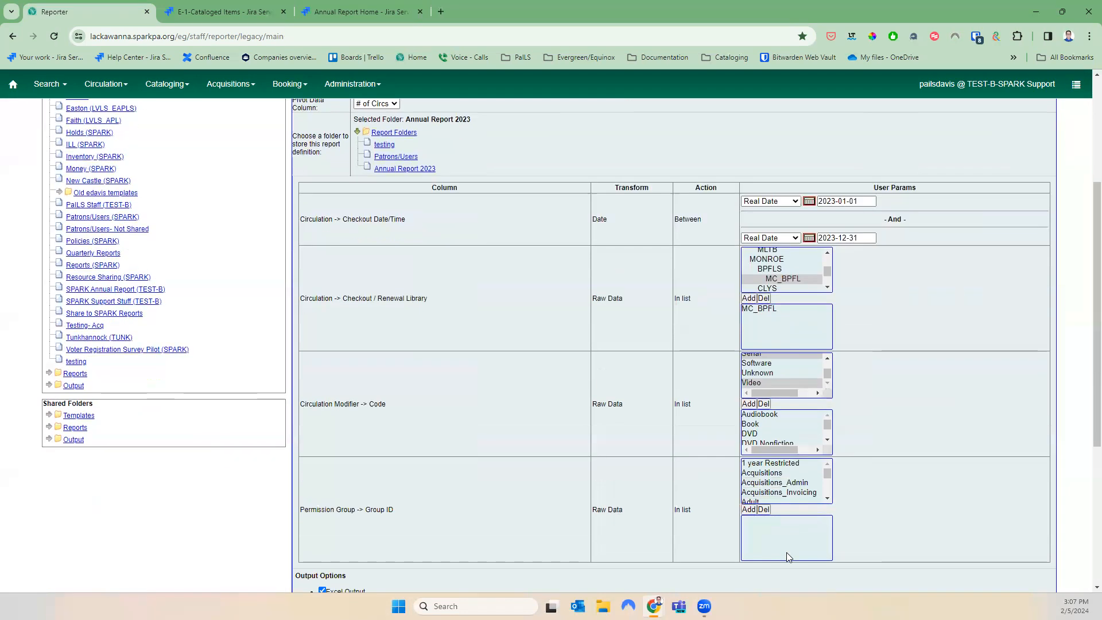
click(787, 436)
click(749, 483)
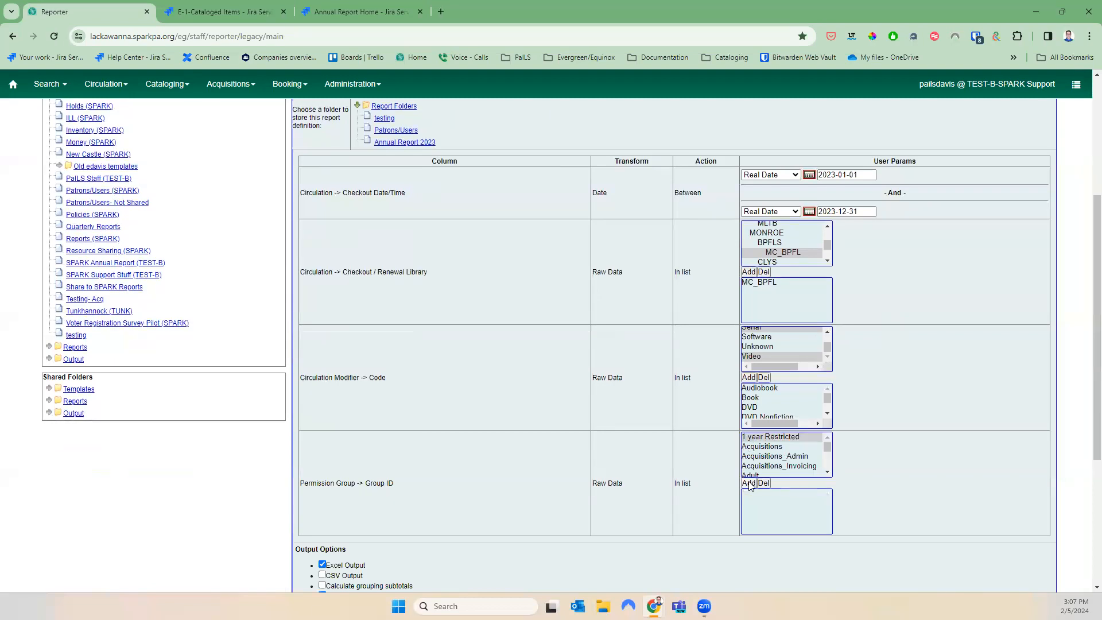
click(801, 468)
click(801, 474)
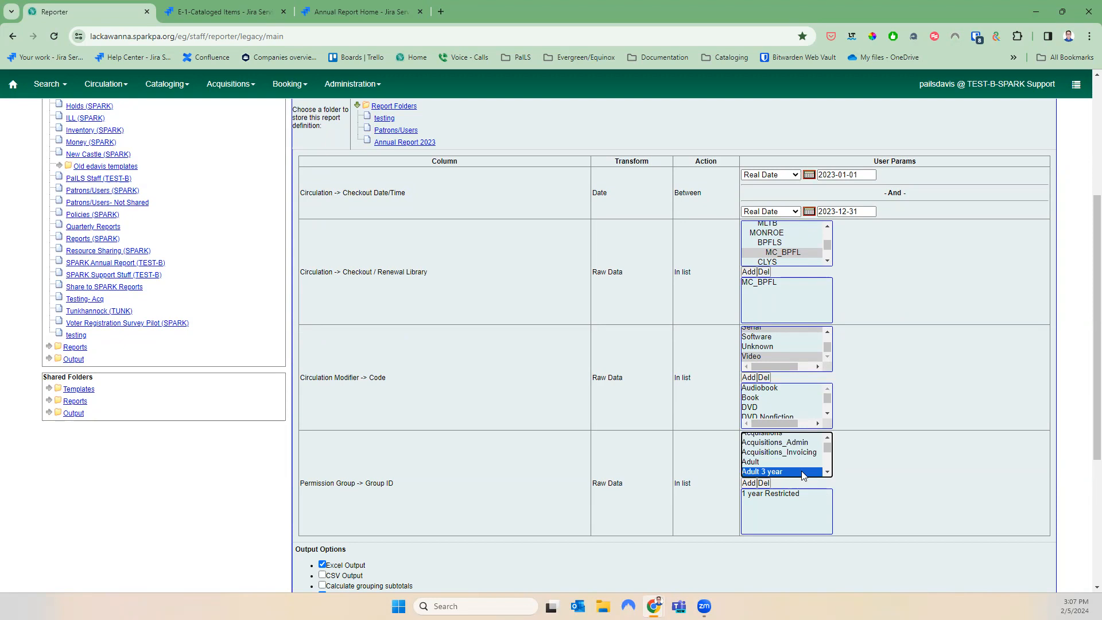
ctrl+click(760, 461)
click(749, 483)
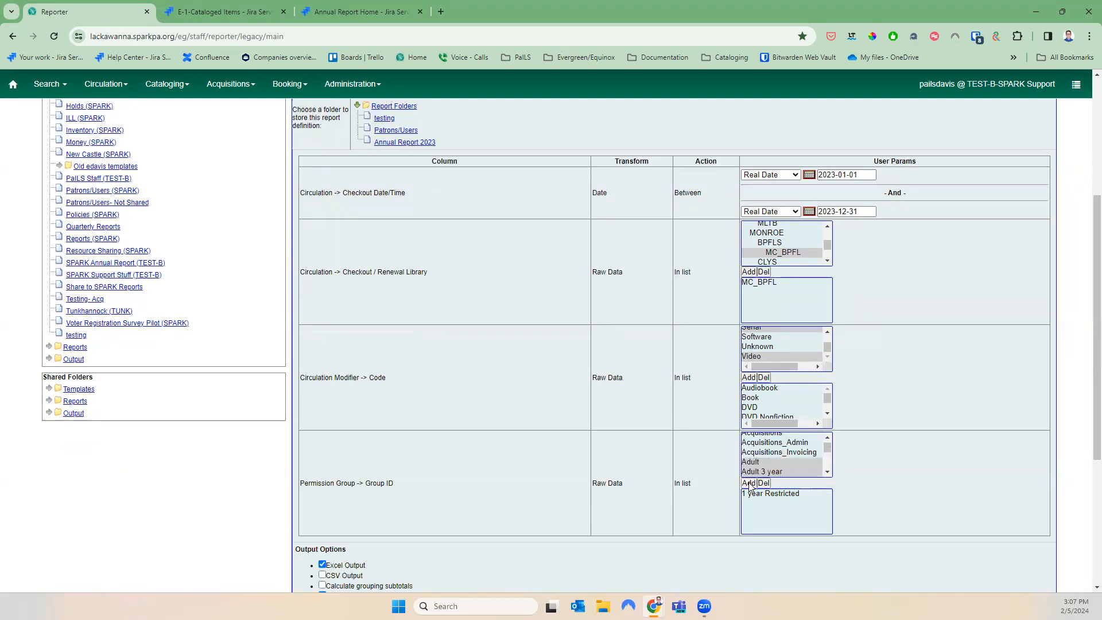
Add Courtesy, Courtesy 3 year and Extended to the permission-group filter
click(828, 472)
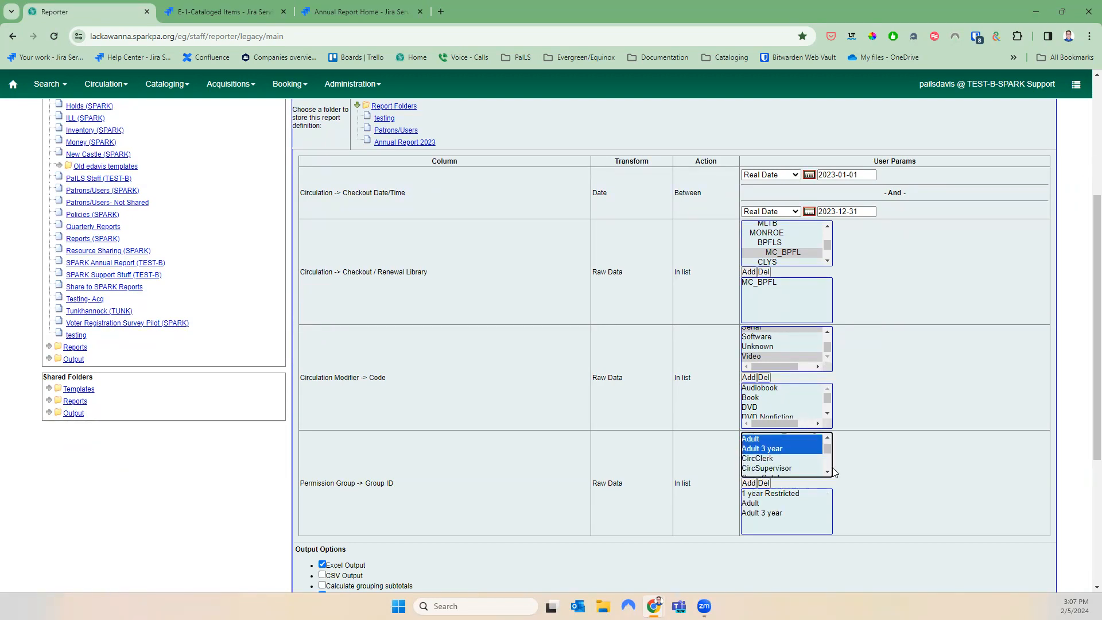
click(828, 471)
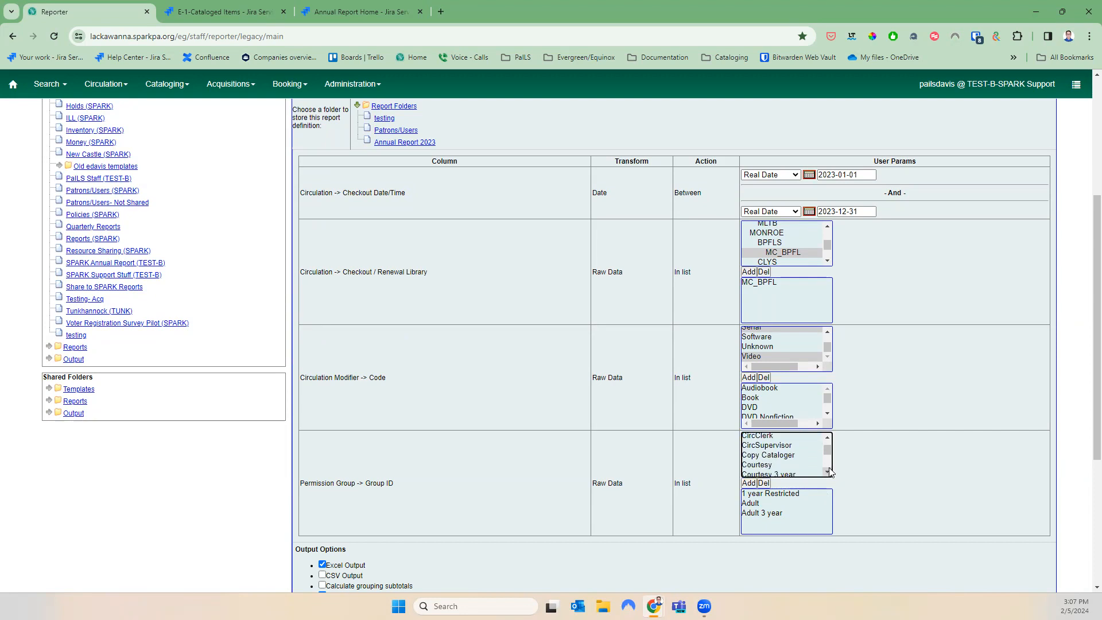
click(806, 464)
scroll(807, 475, down, 2)
click(827, 438)
ctrl+click(771, 461)
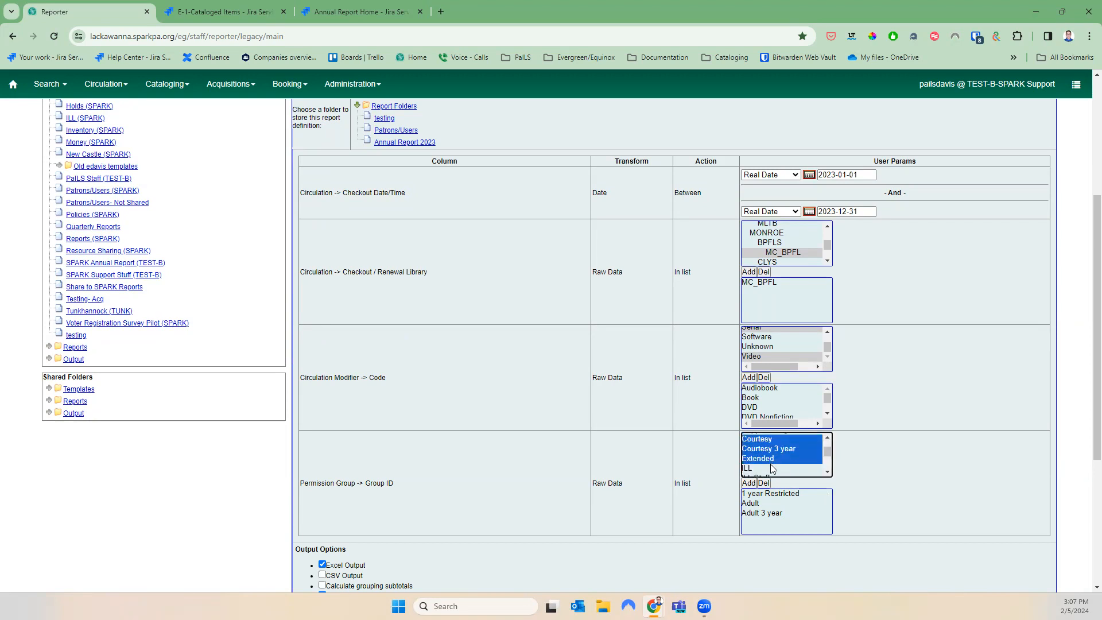
click(748, 482)
Add ILL to the Circulation Modifier filter
scroll(778, 458, up, 2)
scroll(898, 366, up, 4)
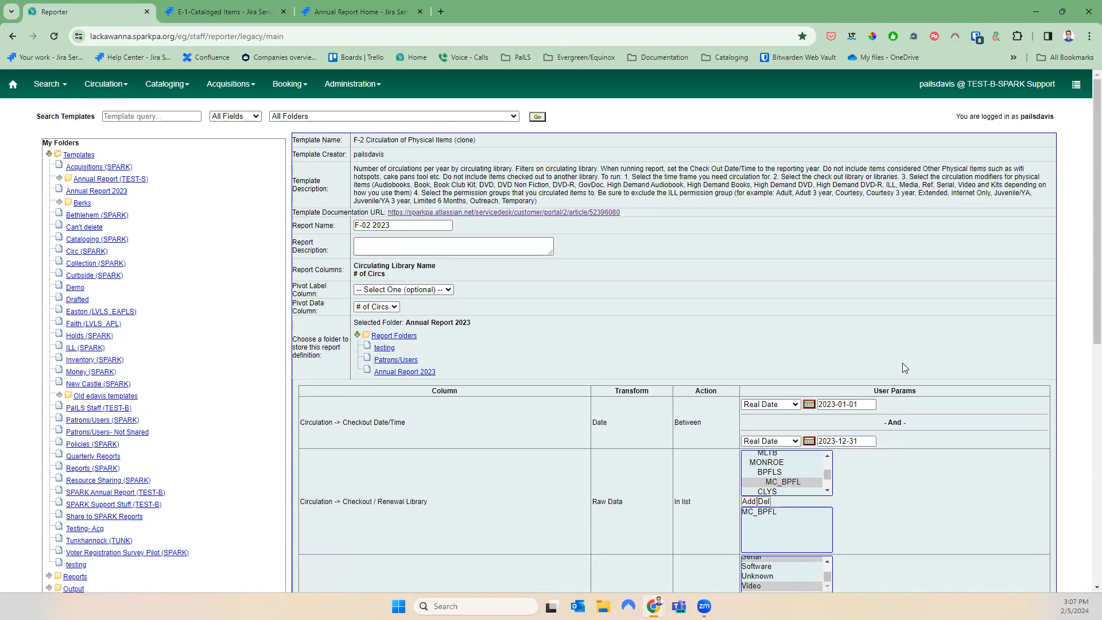
scroll(899, 373, down, 2)
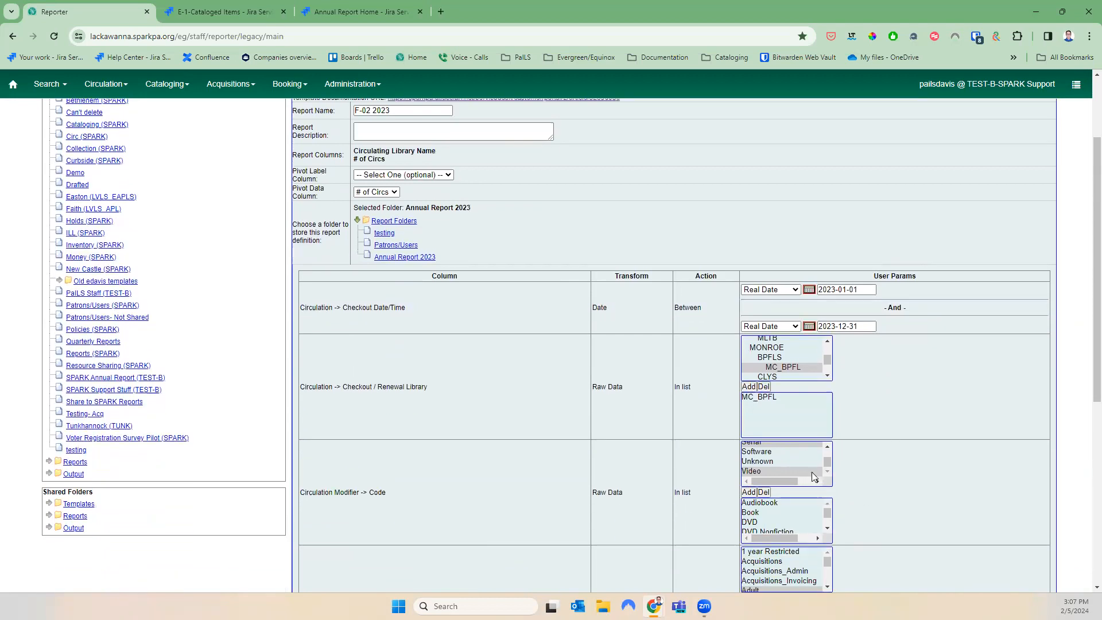
click(828, 448)
click(828, 448)
click(828, 447)
click(828, 447)
click(827, 471)
click(755, 452)
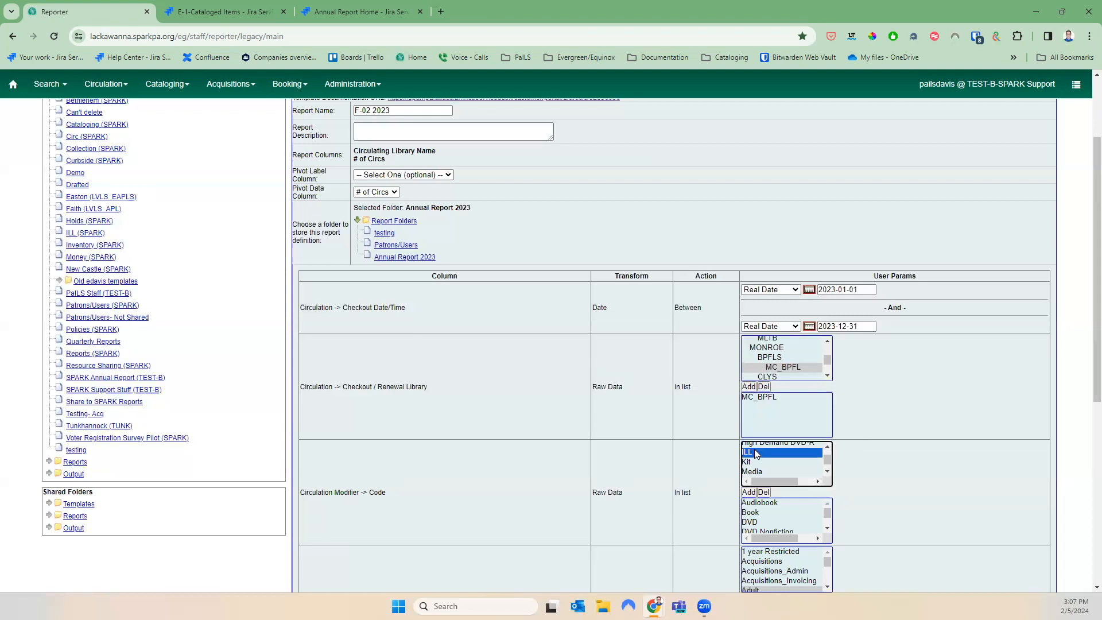
click(750, 492)
Select Internet Only, Juvenile/YA and Juvenile/YA 3 year in the permission-group list
scroll(823, 503, down, 1)
scroll(825, 508, down, 2)
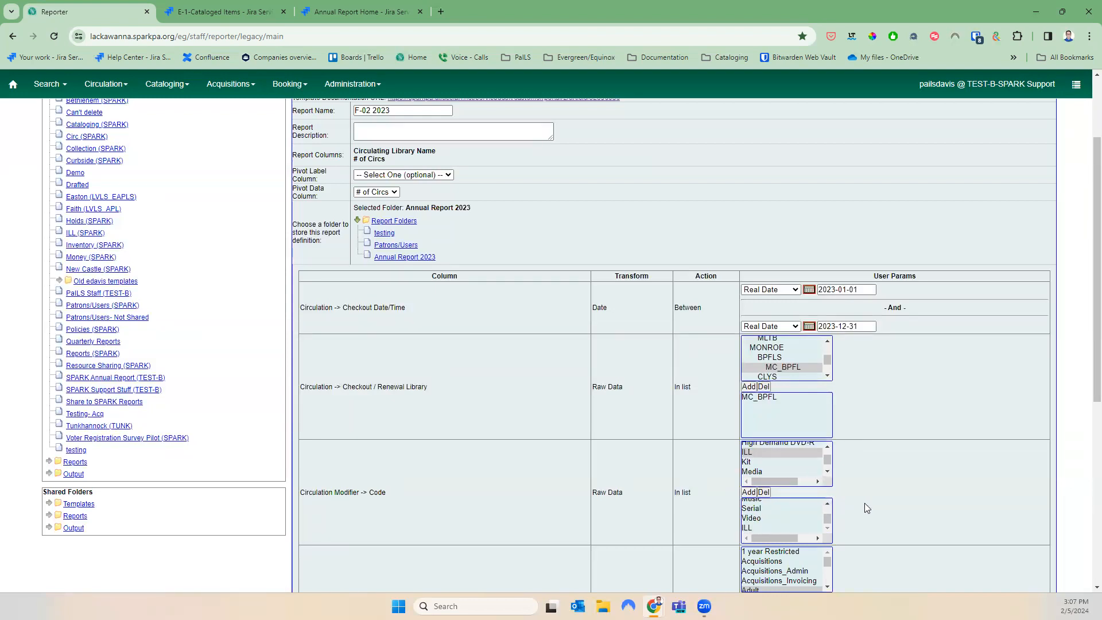
scroll(863, 509, down, 4)
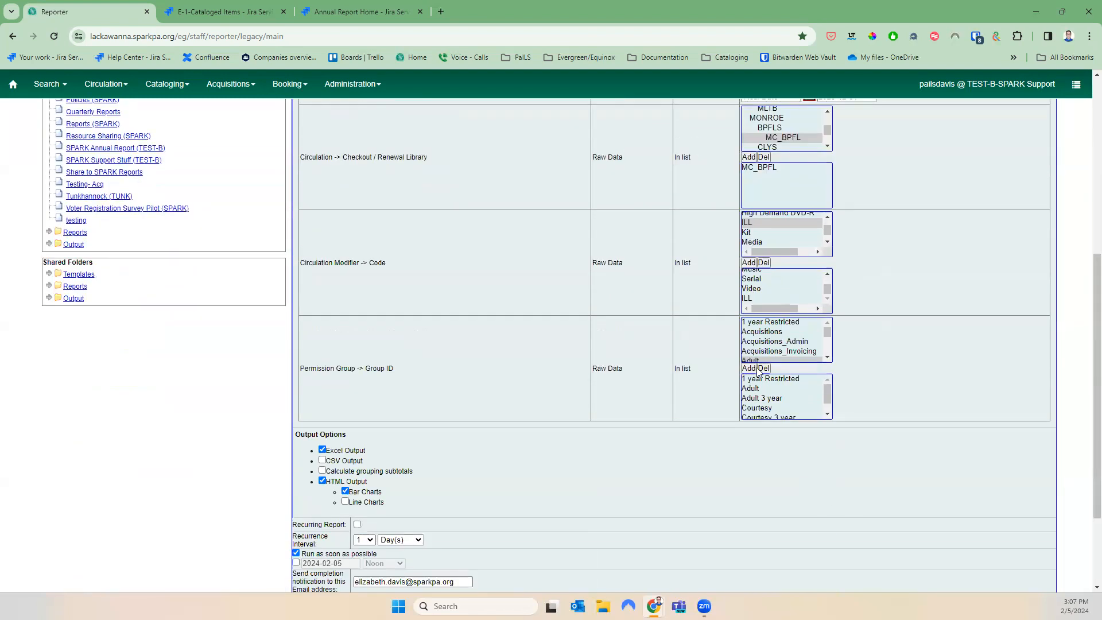
click(828, 357)
click(829, 357)
click(829, 360)
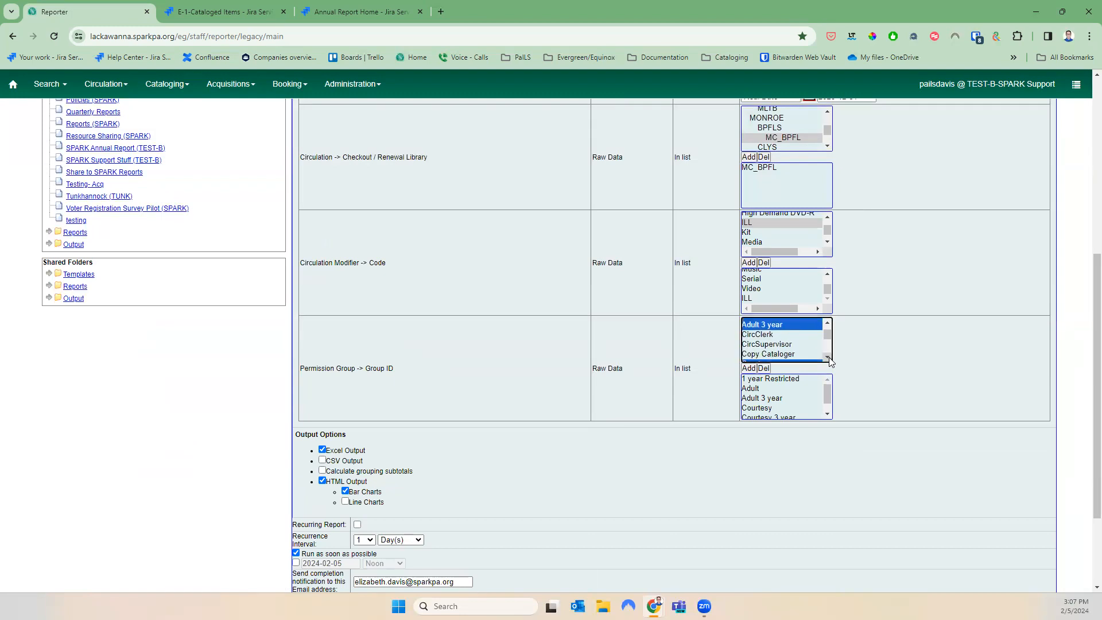
click(828, 412)
click(828, 358)
click(828, 358)
click(828, 358)
click(828, 357)
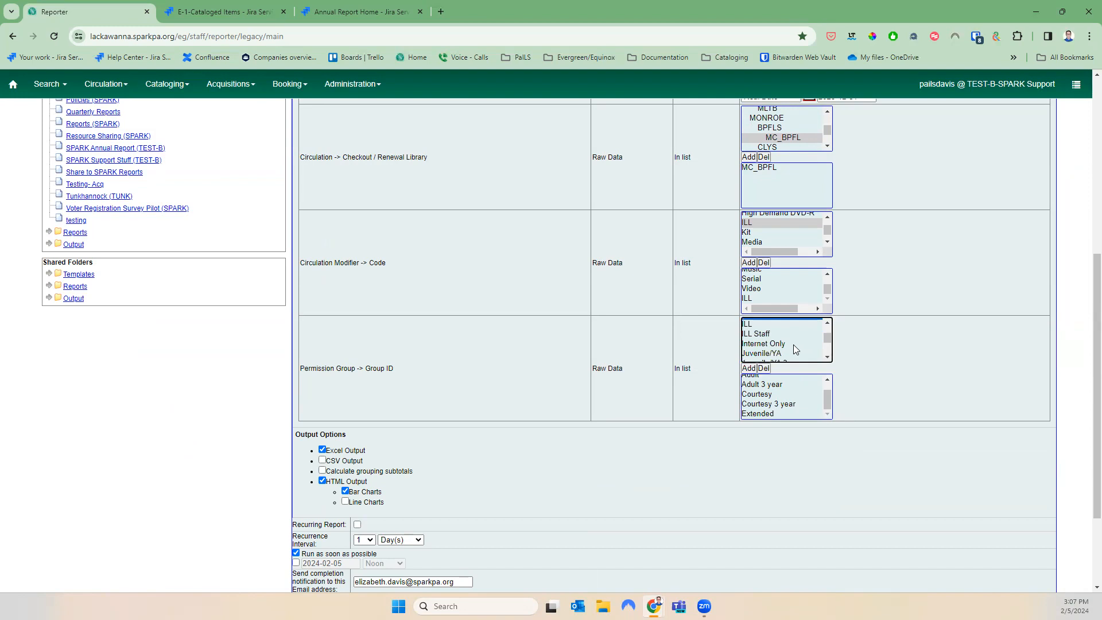
click(785, 343)
shift+click(809, 352)
click(827, 357)
click(827, 356)
shift+click(797, 343)
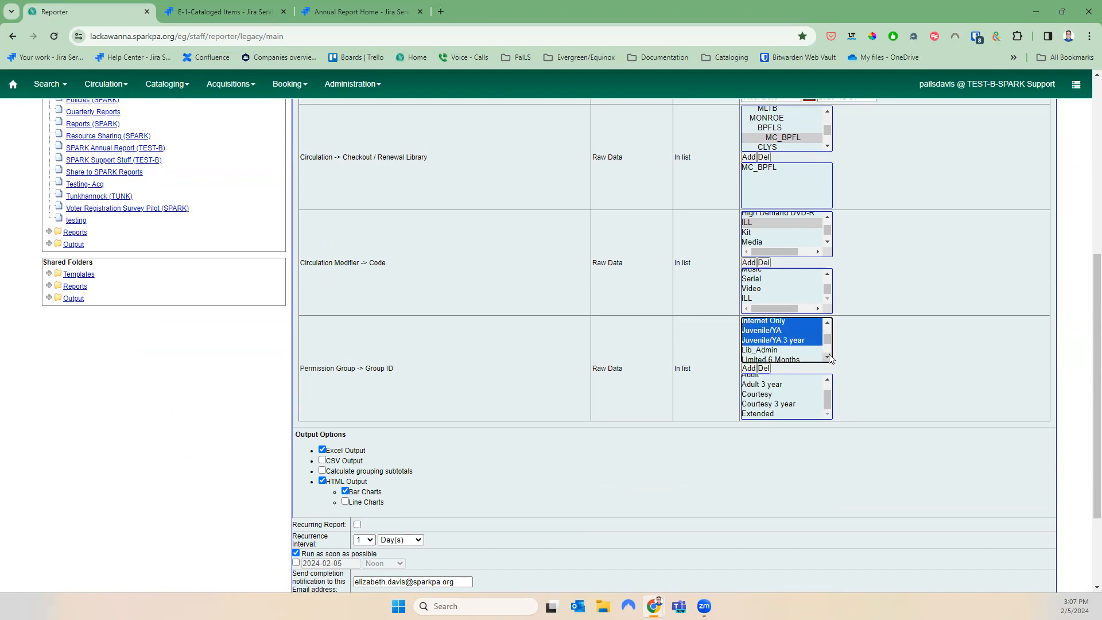
click(828, 358)
Add the Temporary patron group to the permission-group filter
click(828, 357)
ctrl+click(800, 337)
click(828, 358)
click(828, 357)
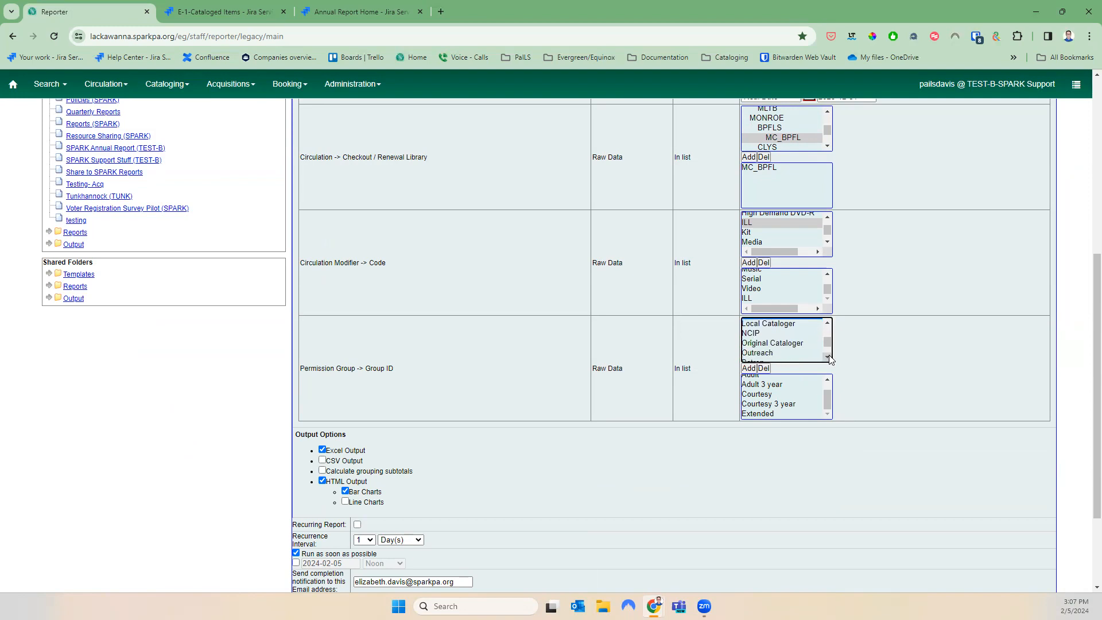
ctrl+click(806, 352)
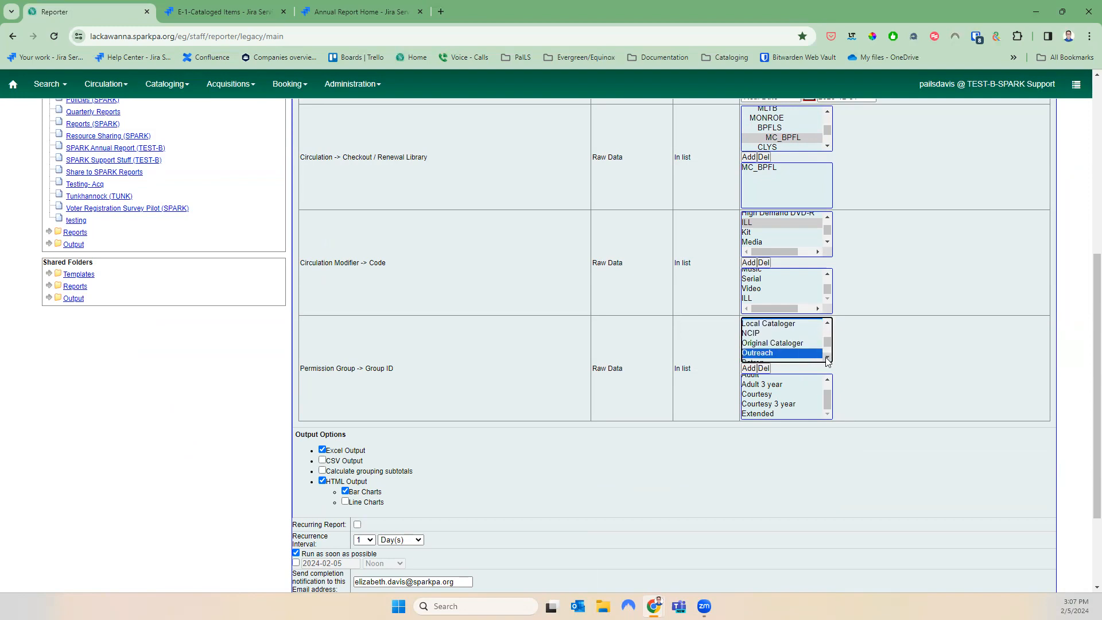
click(828, 358)
click(828, 357)
click(827, 358)
click(827, 358)
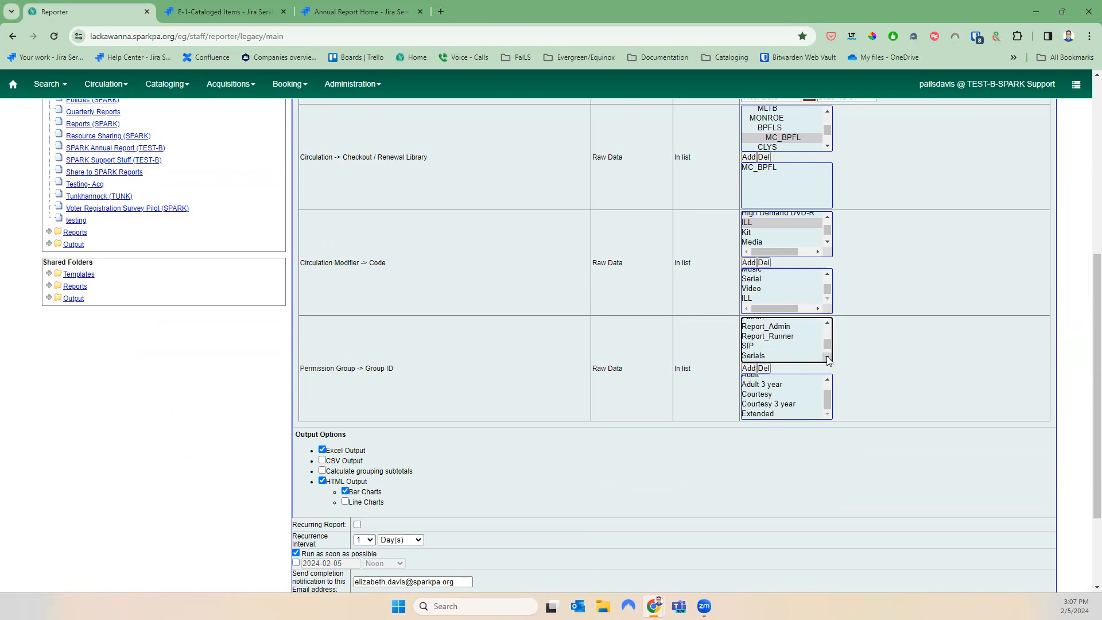
click(827, 357)
click(827, 357)
click(828, 358)
click(828, 358)
ctrl+click(787, 346)
click(752, 368)
Reselect Internet Only, Juvenile/YA and Juvenile/YA 3 year as permission groups
click(829, 400)
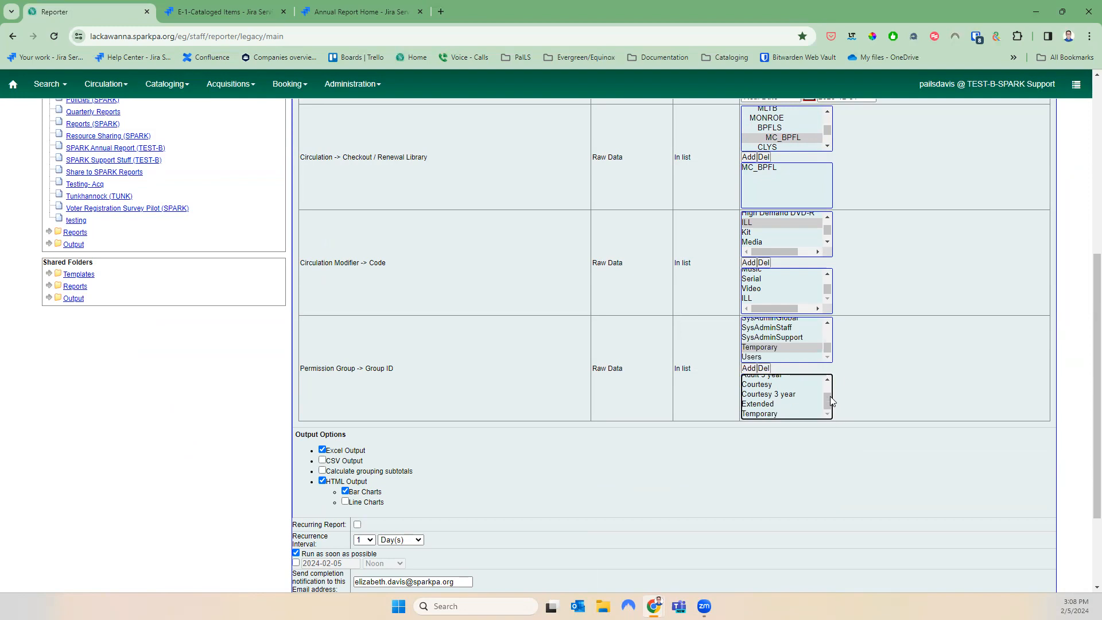
click(827, 323)
click(828, 324)
click(828, 324)
click(828, 324)
click(827, 324)
click(827, 324)
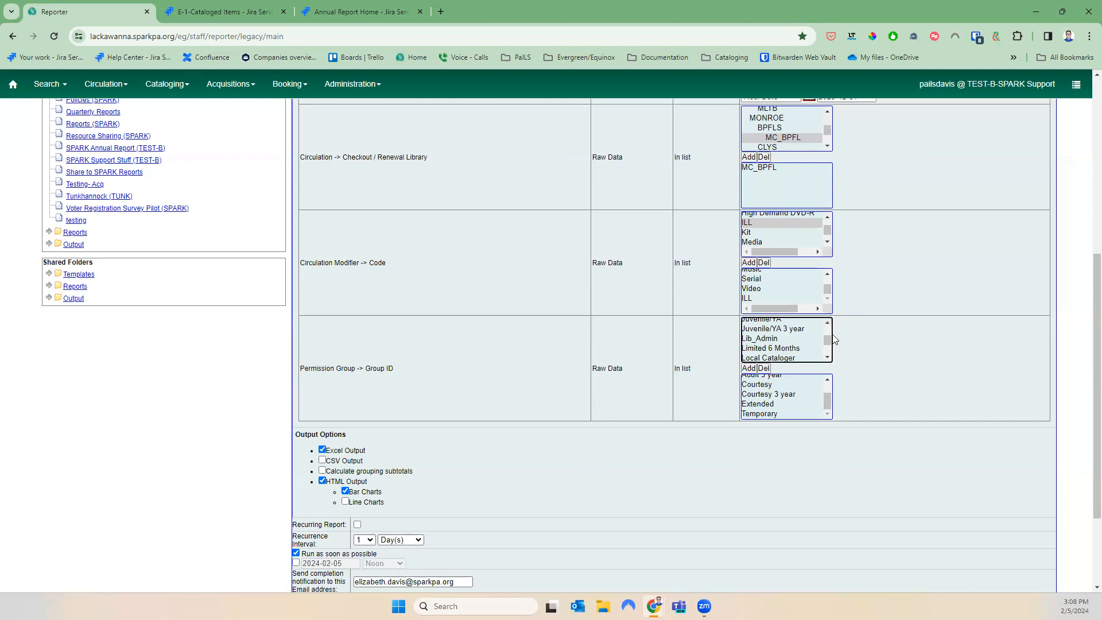
click(828, 323)
click(828, 323)
click(812, 355)
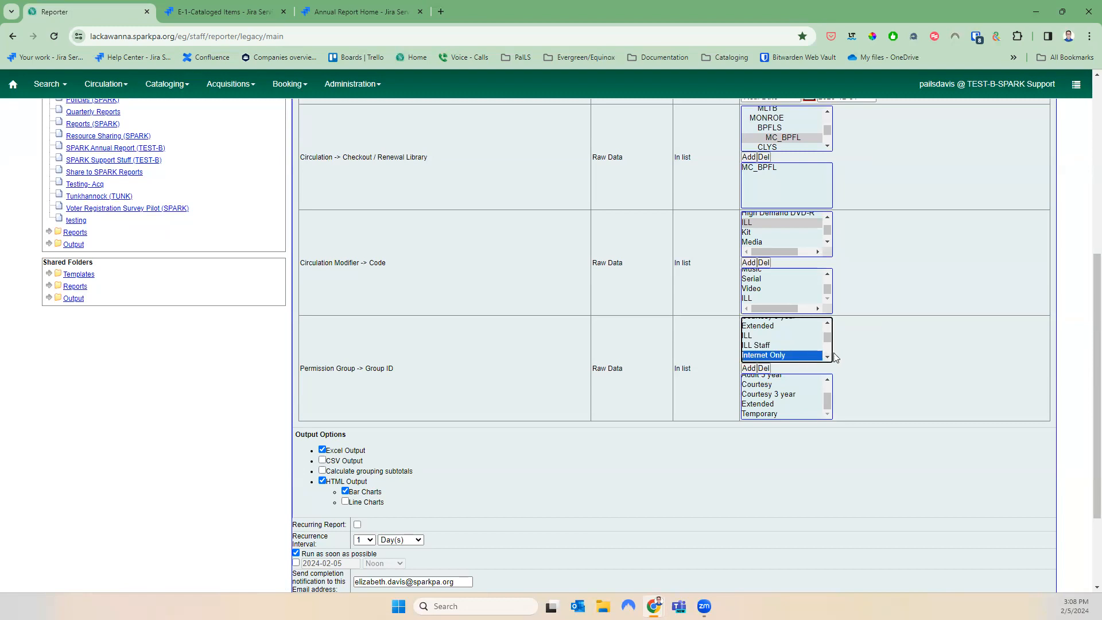
key(shift+Down)
key(shift+Down)
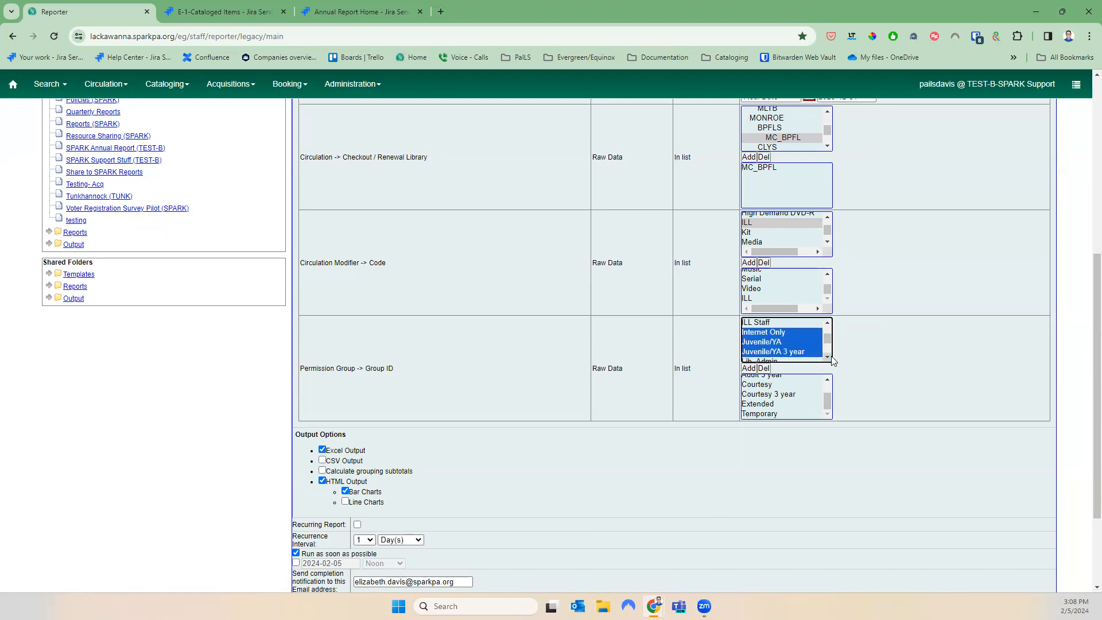
click(828, 357)
Include Limited 6 Months and Outreach, then add Internet Only through Outreach to the filter
ctrl+click(812, 357)
ctrl+click(810, 349)
ctrl+click(810, 349)
ctrl+click(802, 348)
ctrl+click(790, 357)
click(827, 357)
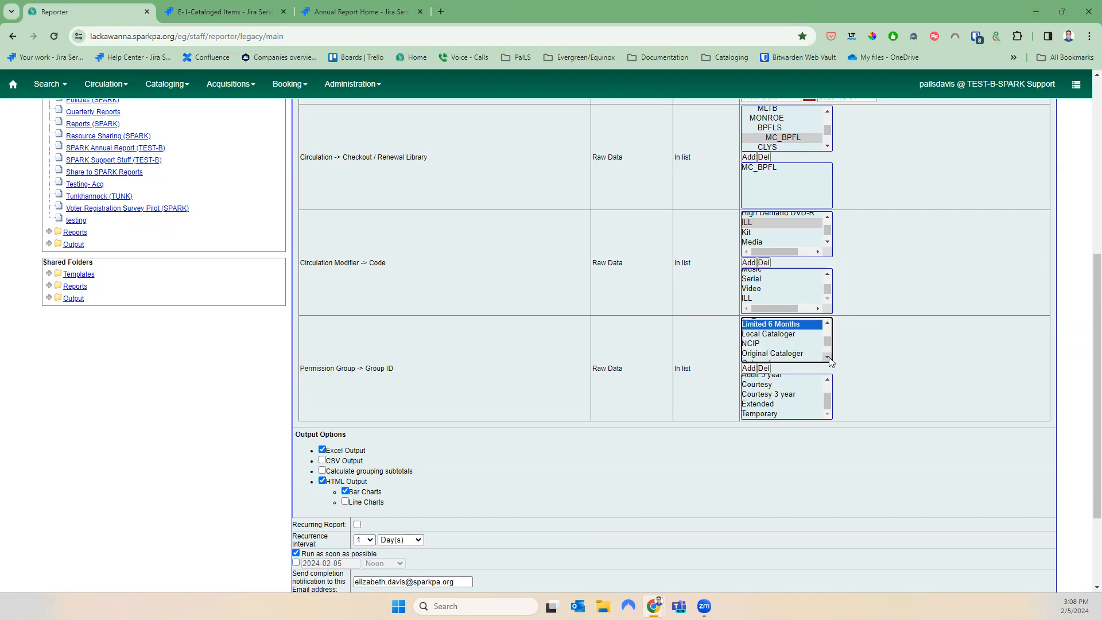
click(828, 357)
ctrl+click(772, 342)
click(827, 357)
click(827, 357)
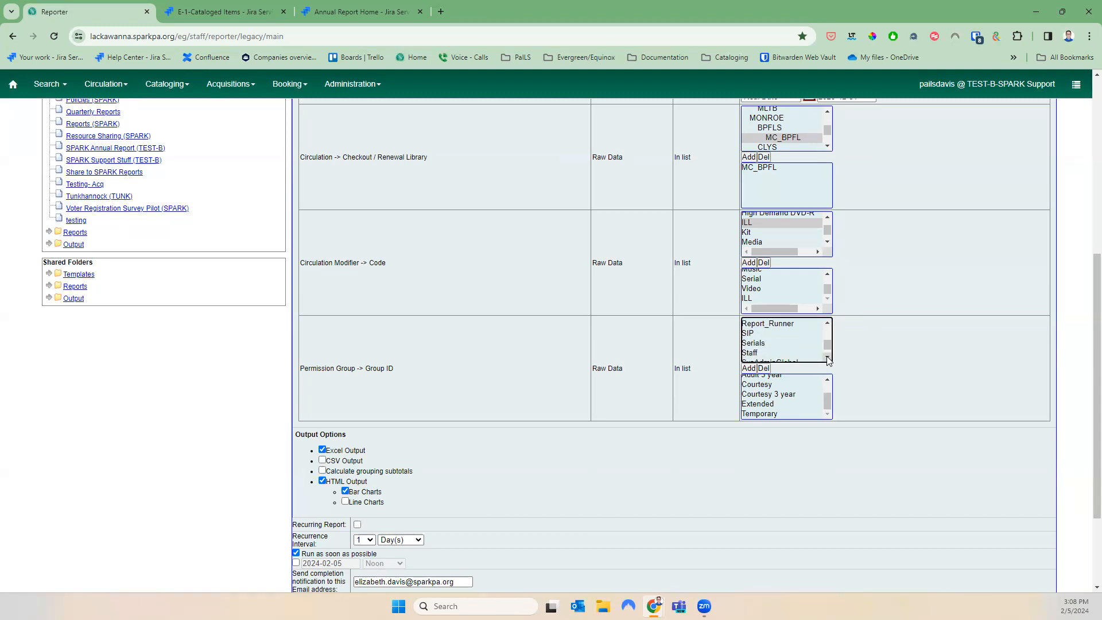
click(828, 357)
click(827, 357)
ctrl+click(763, 347)
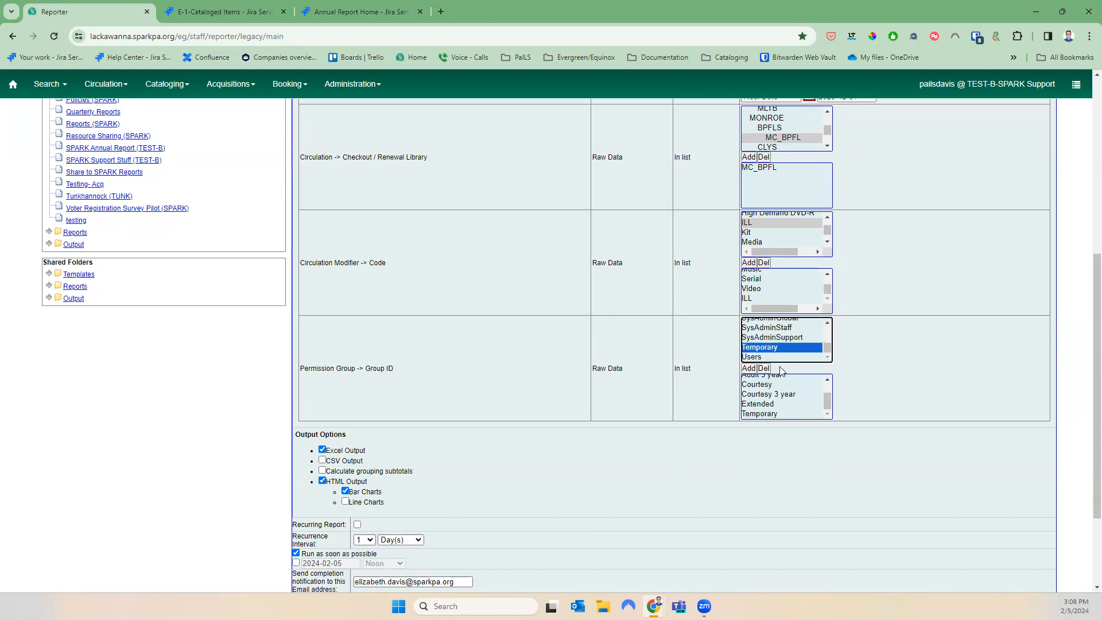
click(754, 369)
click(828, 386)
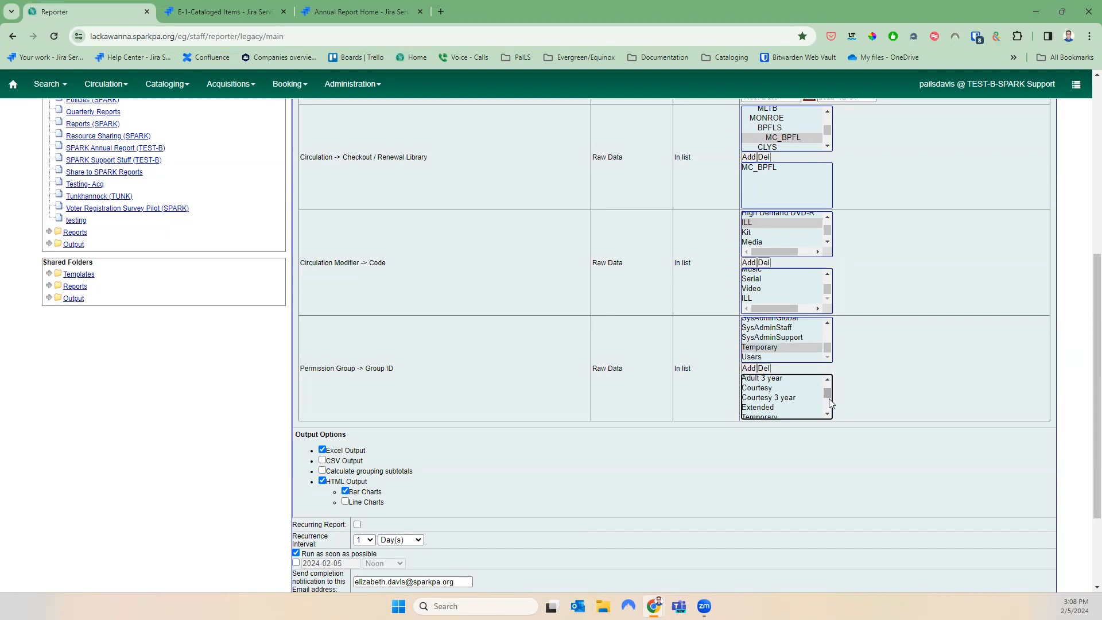
Clear the notification e-mail, output to Annual Report 2023, and save the F-02 2023 report
click(827, 406)
scroll(826, 407, down, 4)
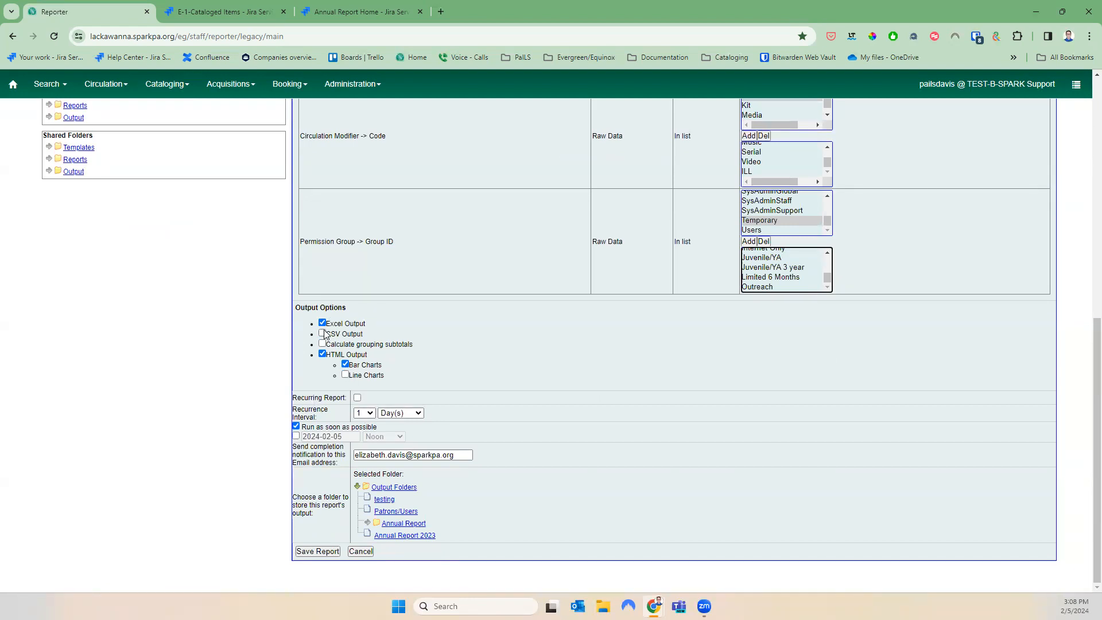
click(379, 455)
key(ctrl+a)
text(e)
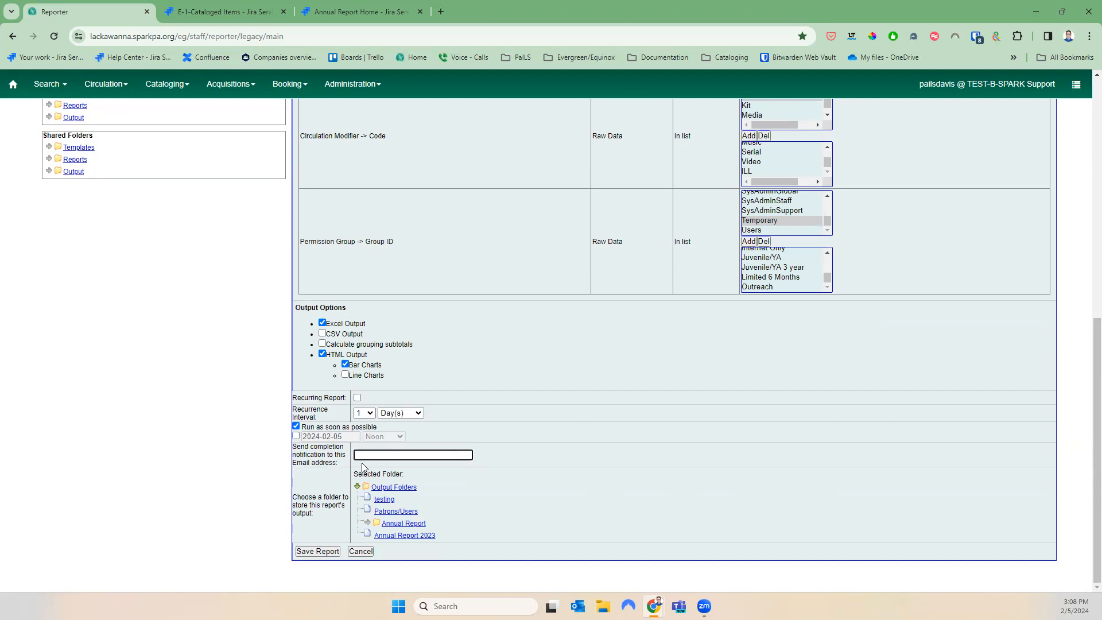
click(404, 537)
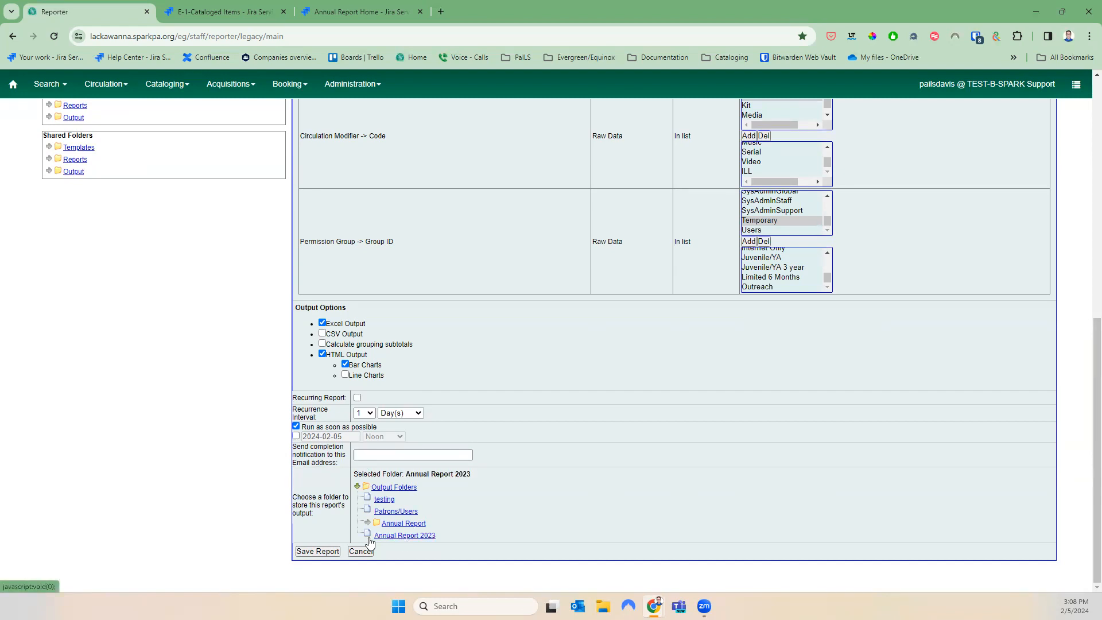
click(331, 551)
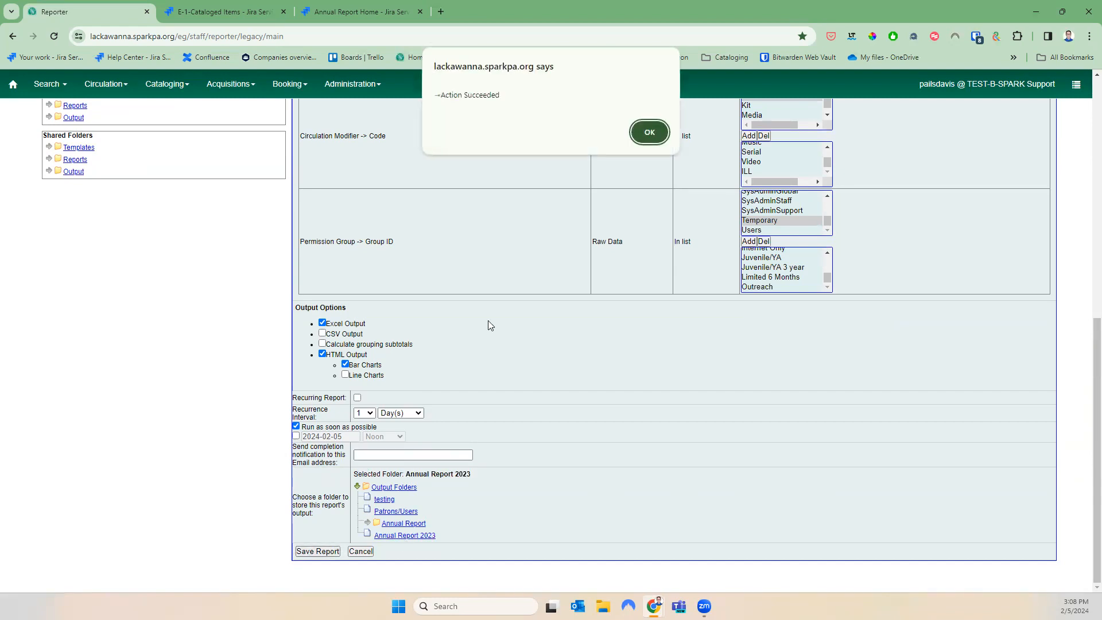
click(646, 129)
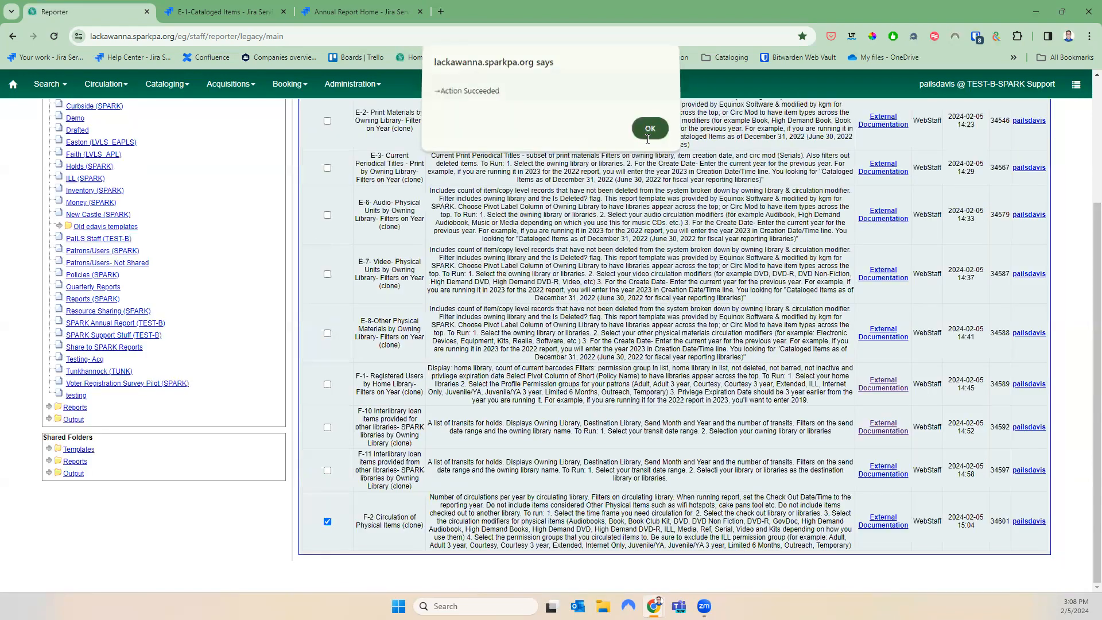
click(49, 419)
click(76, 467)
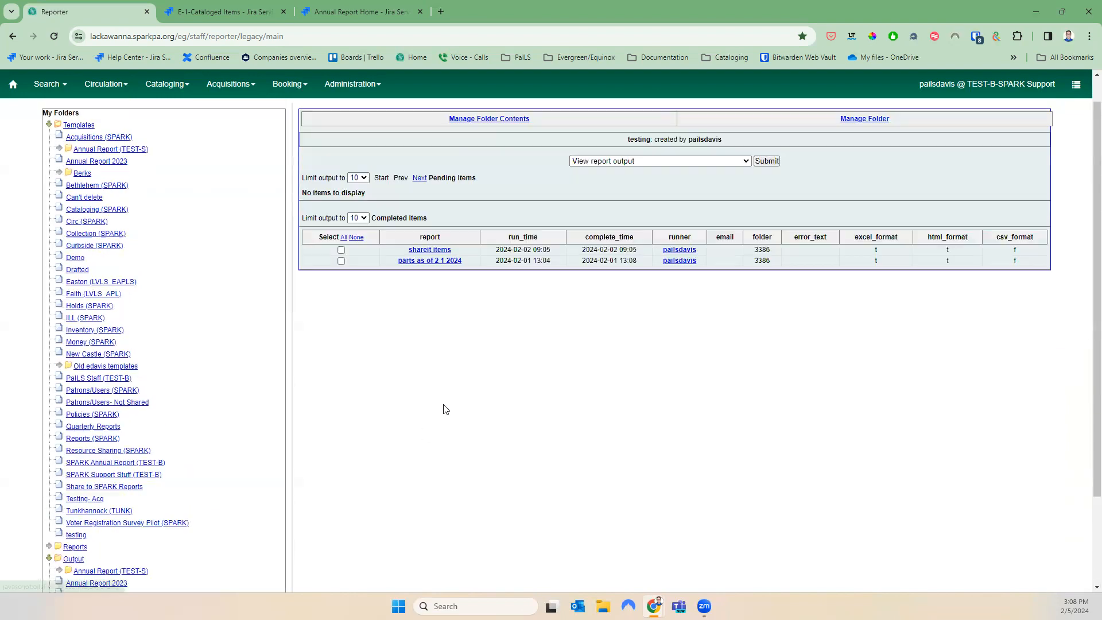
click(111, 582)
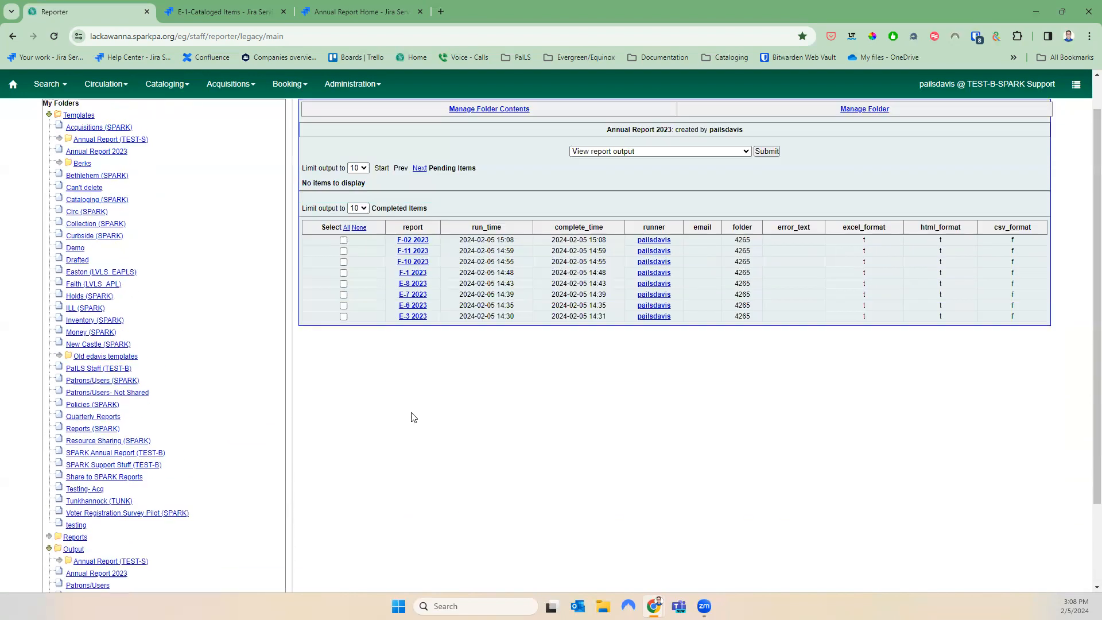
click(343, 280)
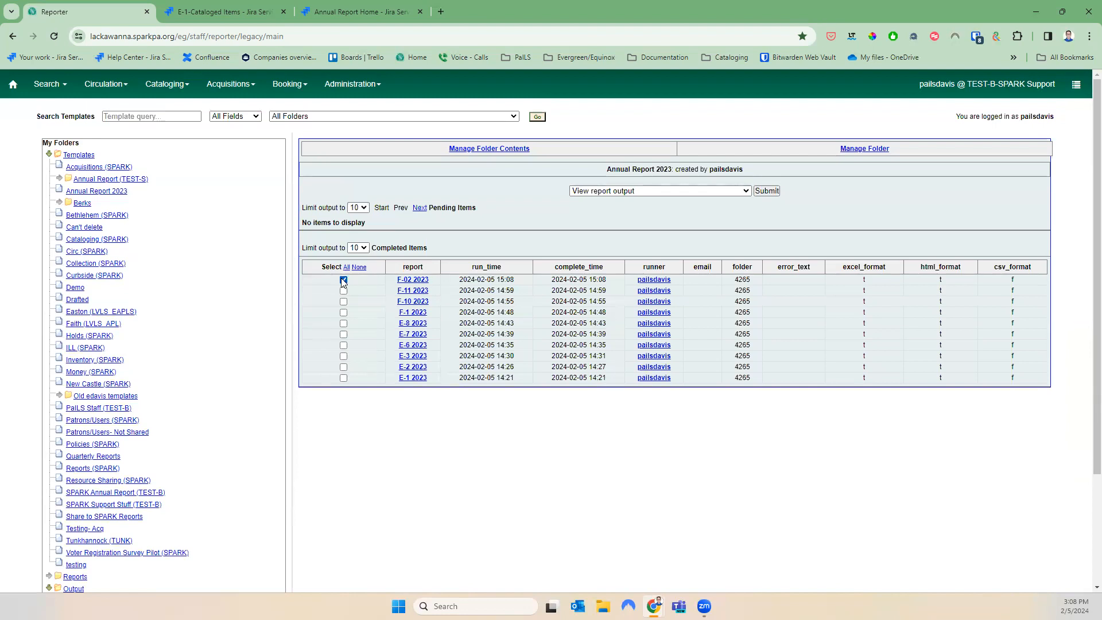
click(774, 191)
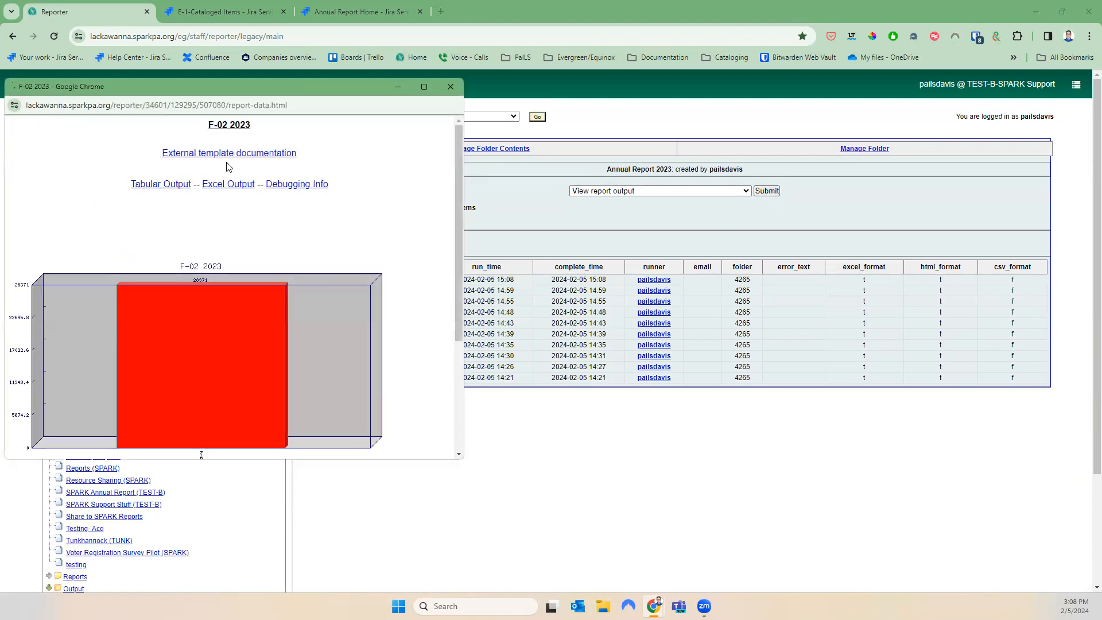
scroll(326, 386, down, 3)
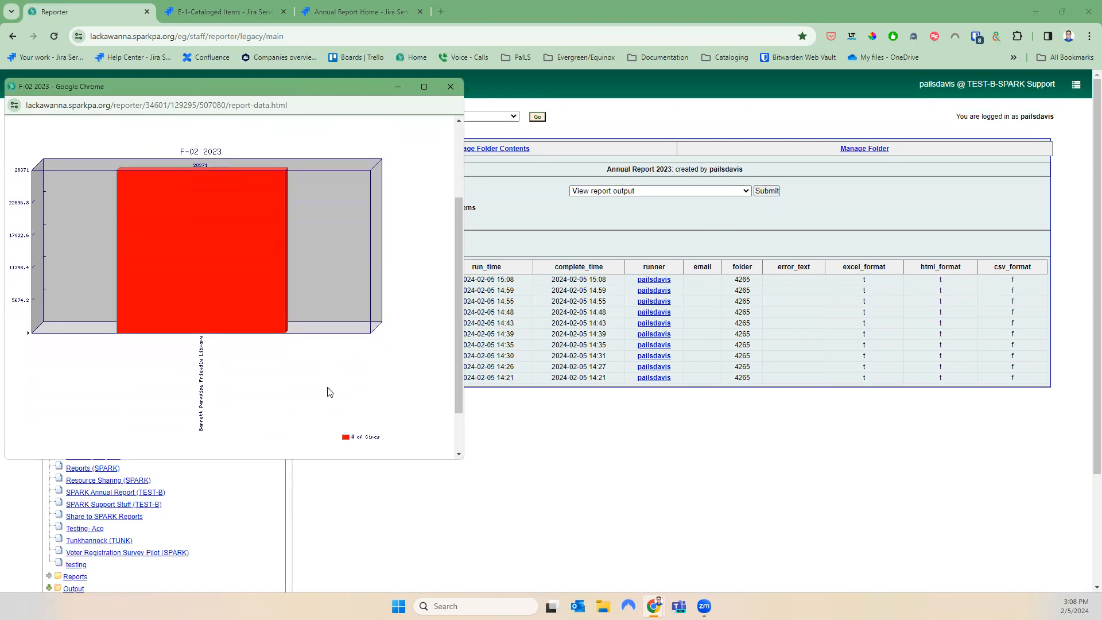
scroll(325, 385, up, 3)
click(158, 185)
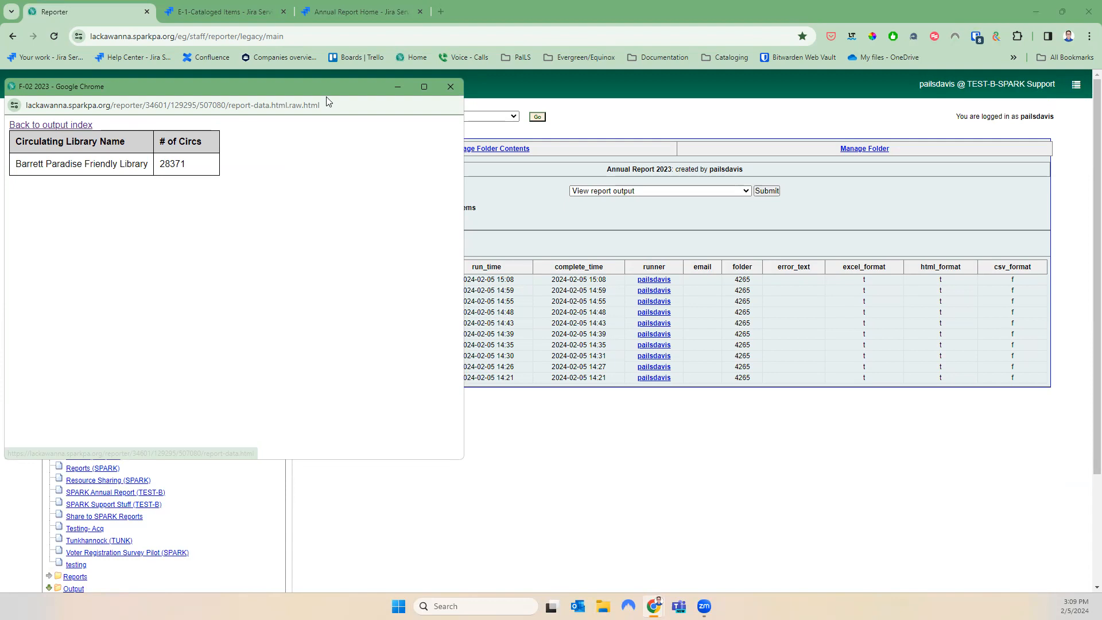
Close the F-02 output and select F-3 under Shared Templates > annualreport > 2023 with Documentation
click(450, 86)
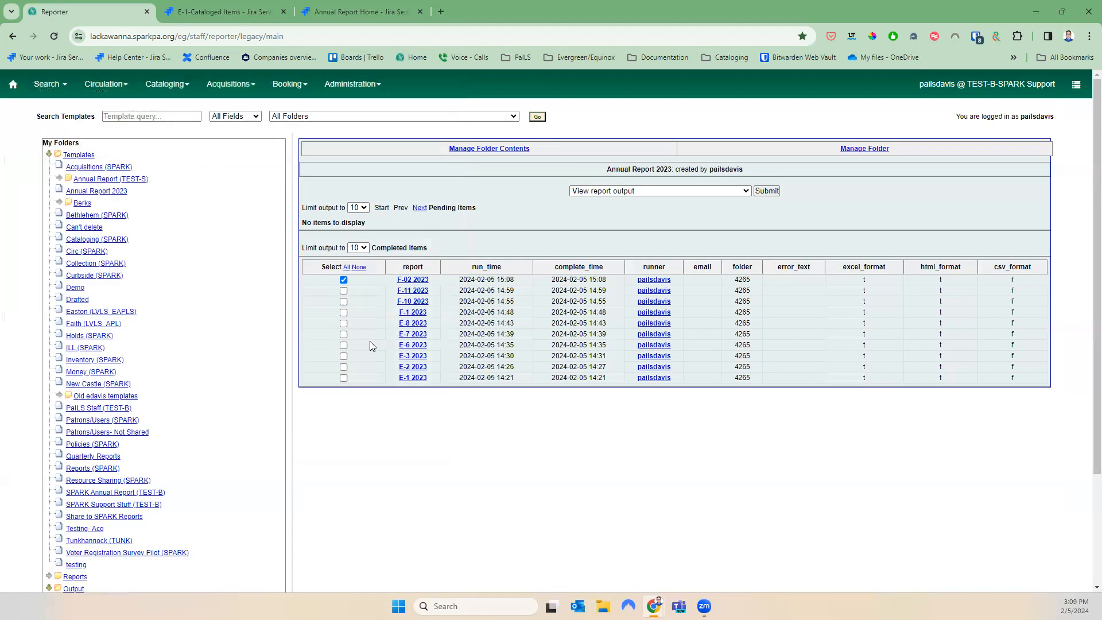
scroll(361, 345, down, 2)
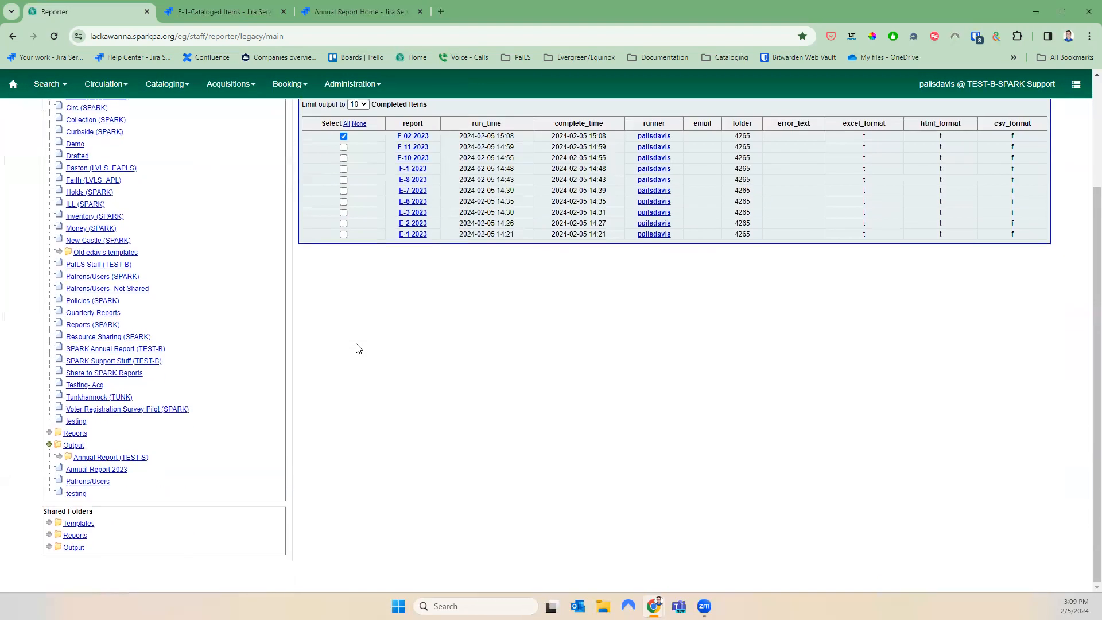
click(49, 522)
click(60, 548)
scroll(63, 546, down, 2)
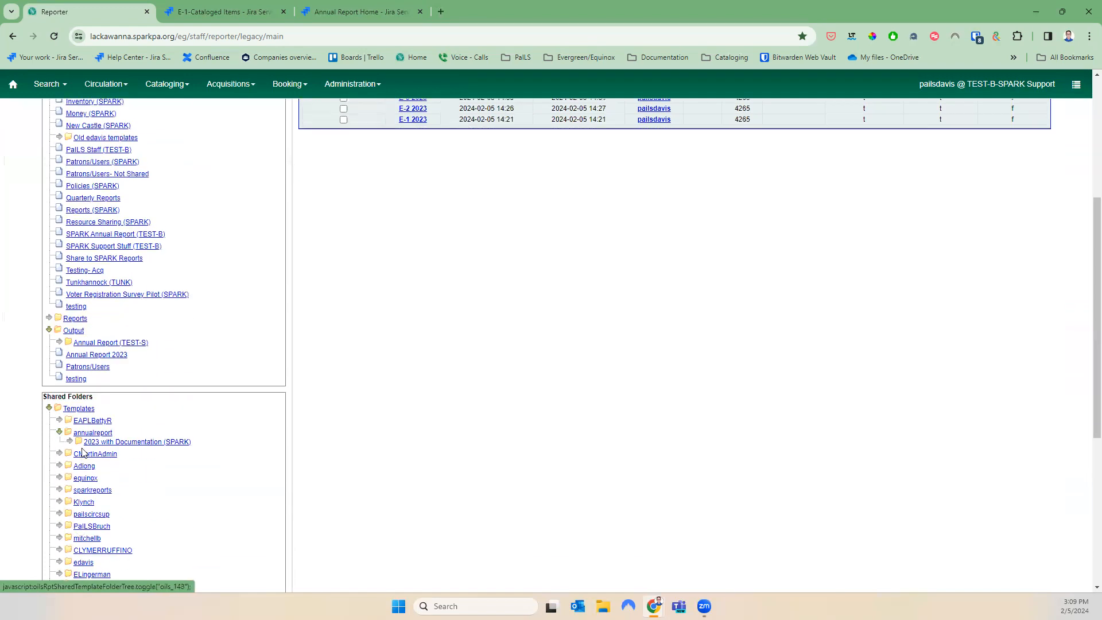
click(69, 442)
scroll(152, 537, down, 3)
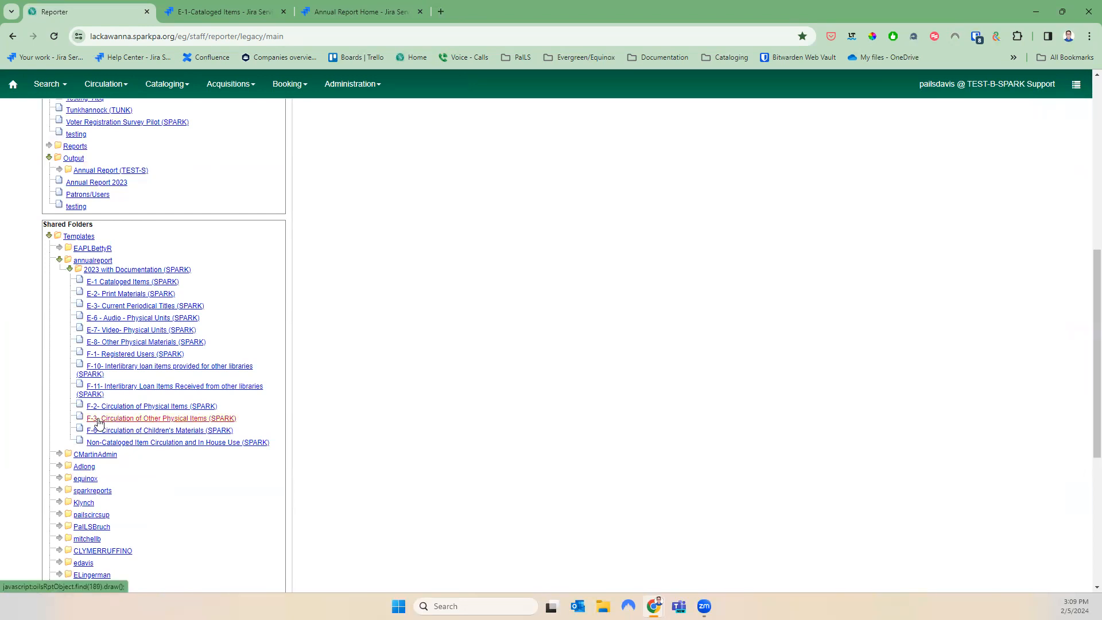
scroll(254, 438, up, 8)
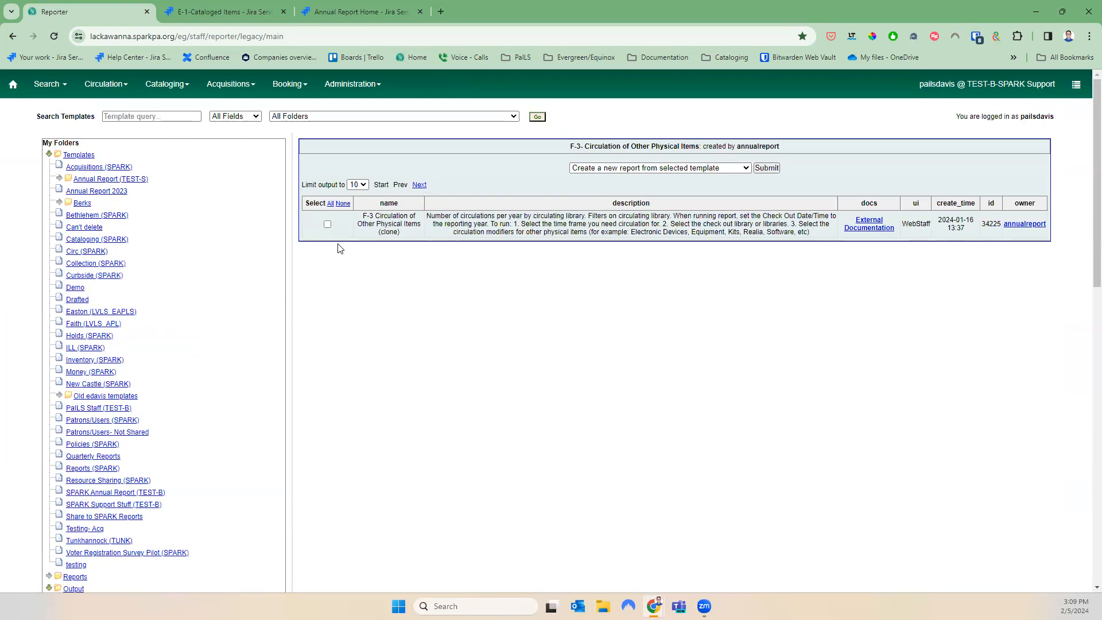
click(328, 224)
Clone the F-3 template into the Annual Report 2023 folder and save it
click(637, 167)
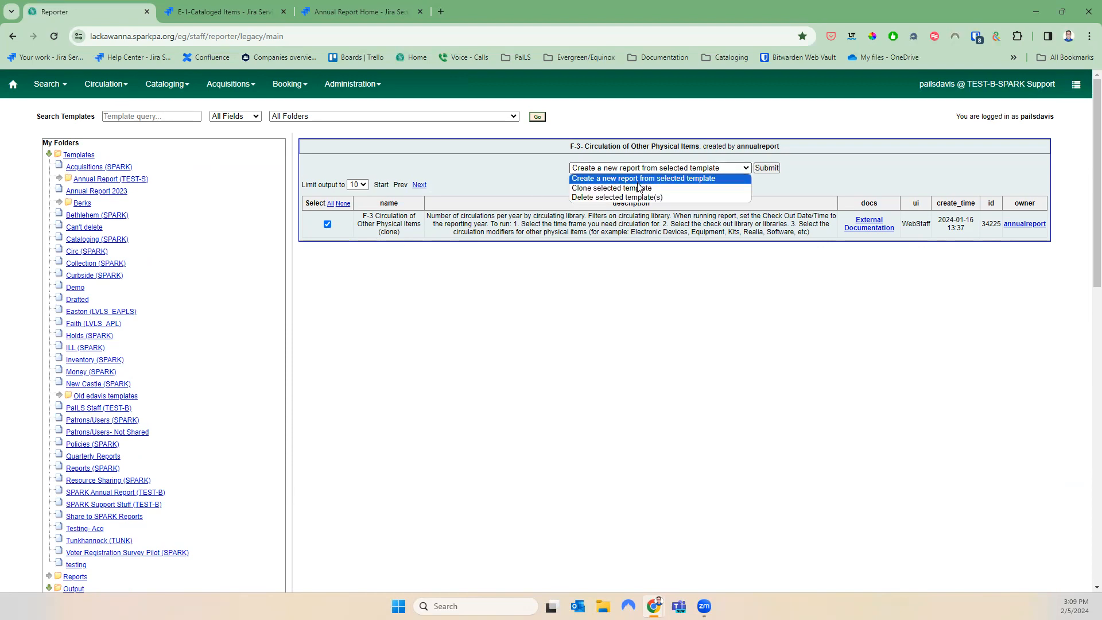
click(639, 188)
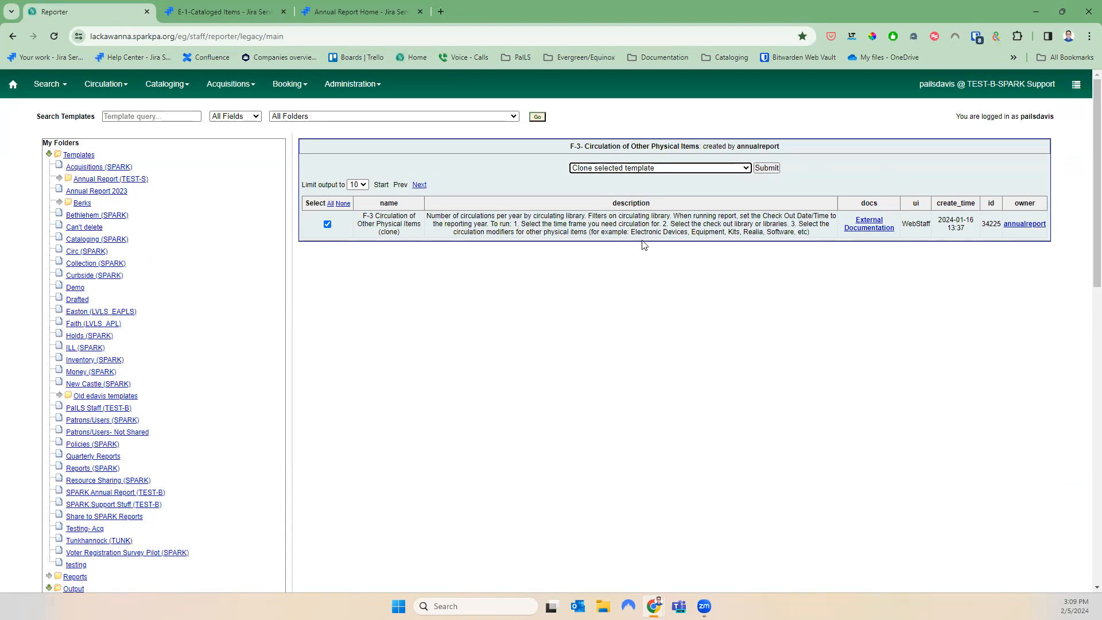
click(768, 168)
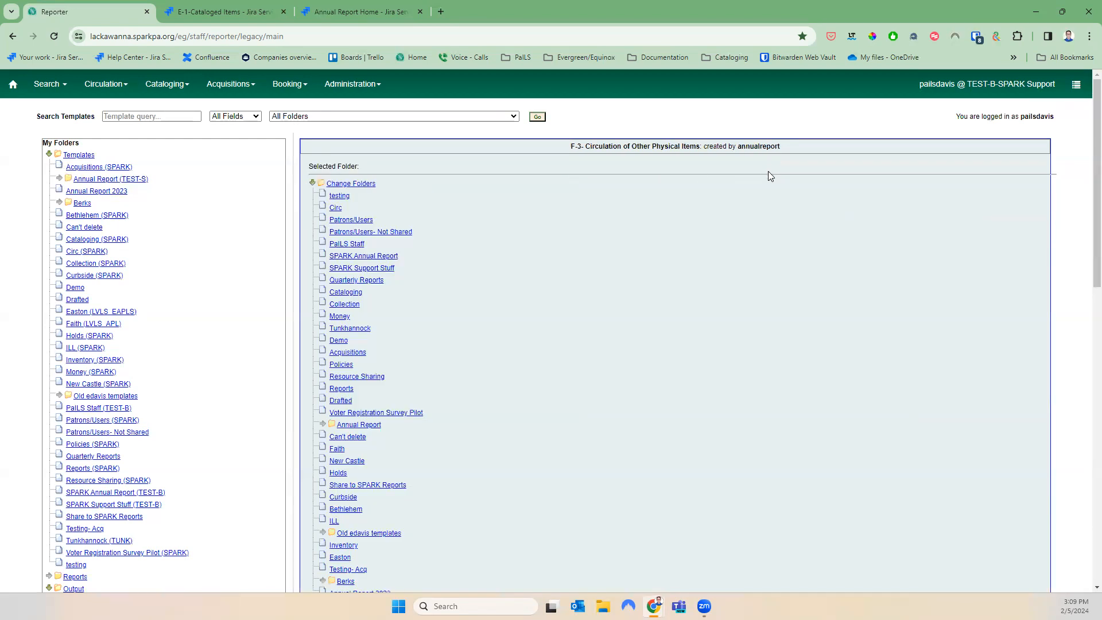
scroll(332, 315, down, 4)
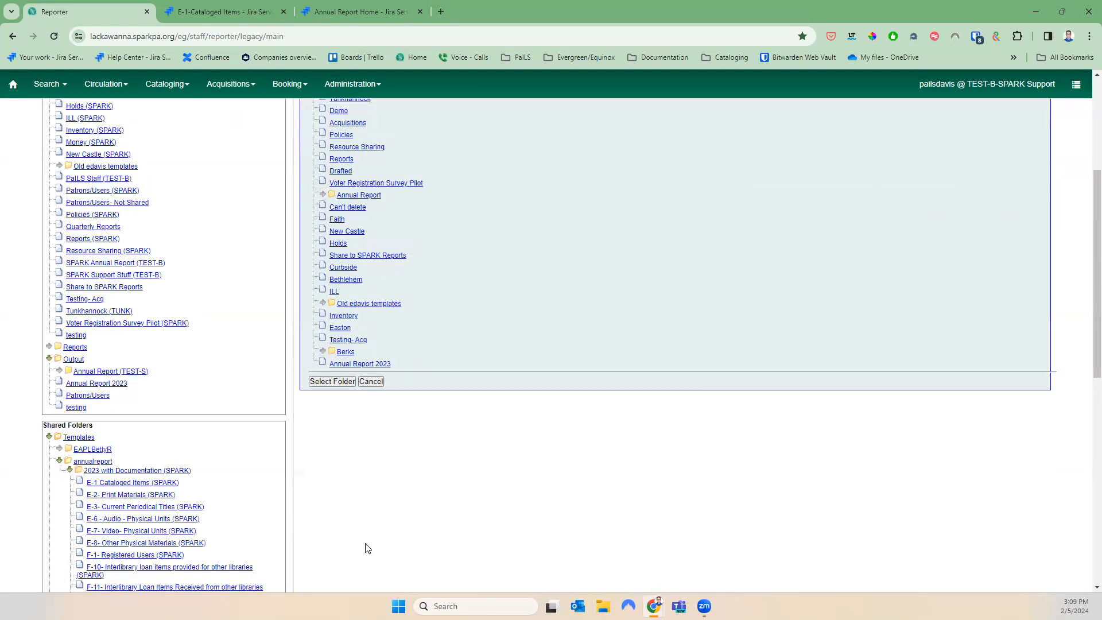
click(337, 383)
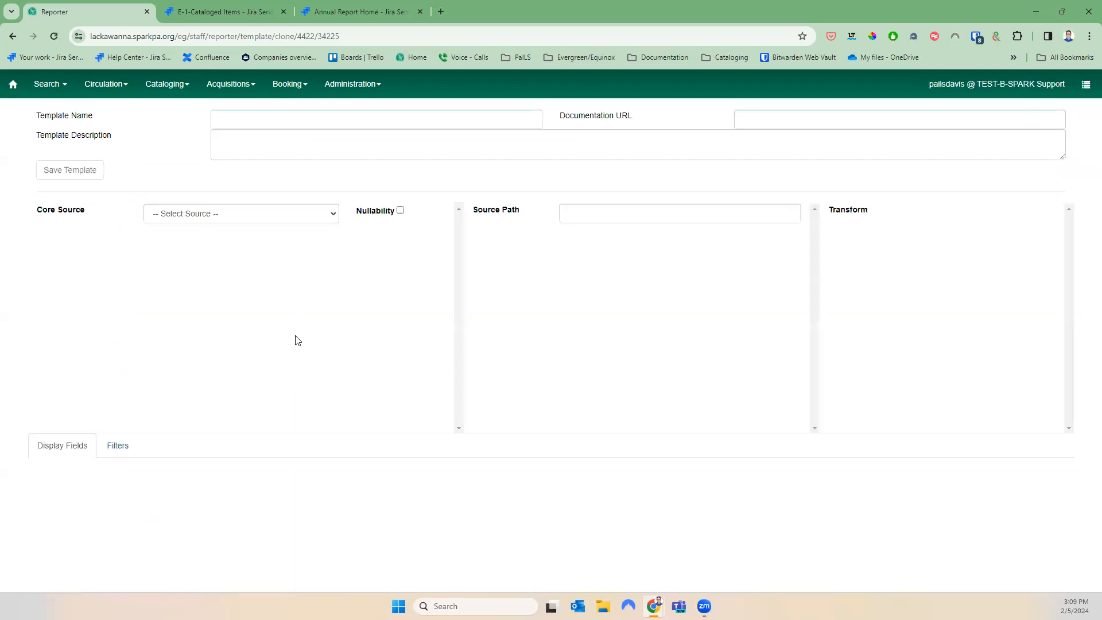
click(61, 175)
click(618, 183)
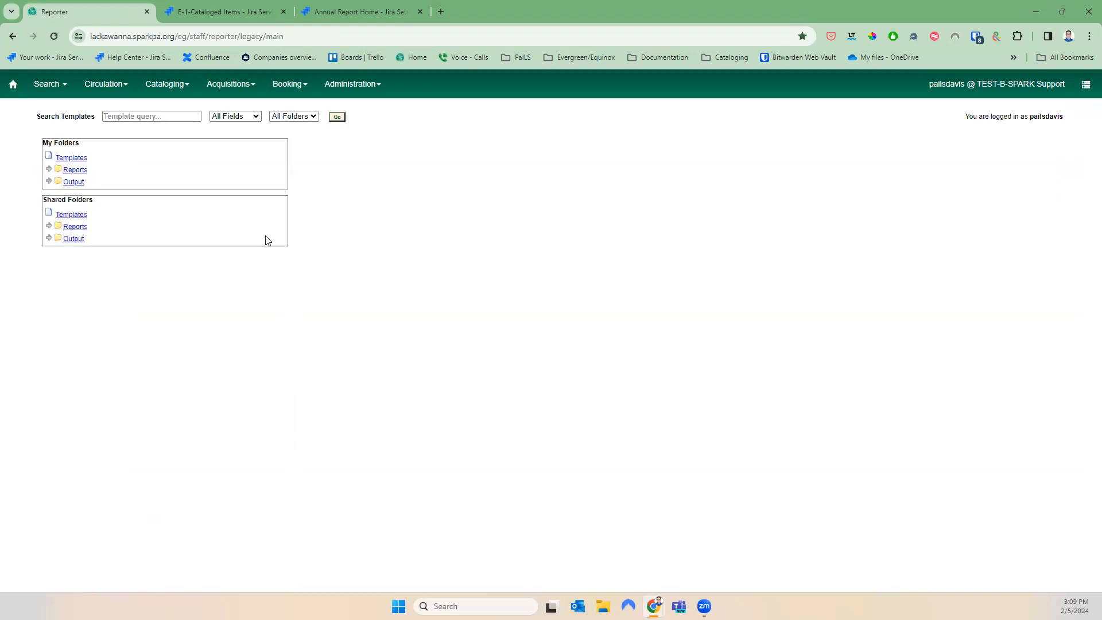
Select the cloned F-3 Circulation of Other Physical Items template in my Annual Report 2023 templates
click(48, 181)
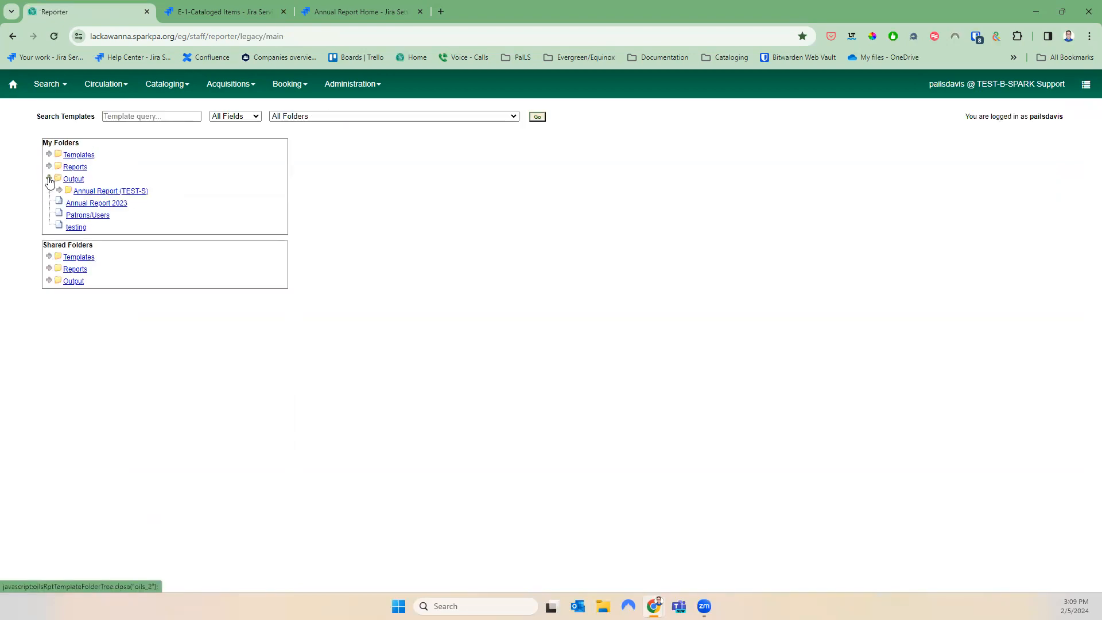
click(48, 155)
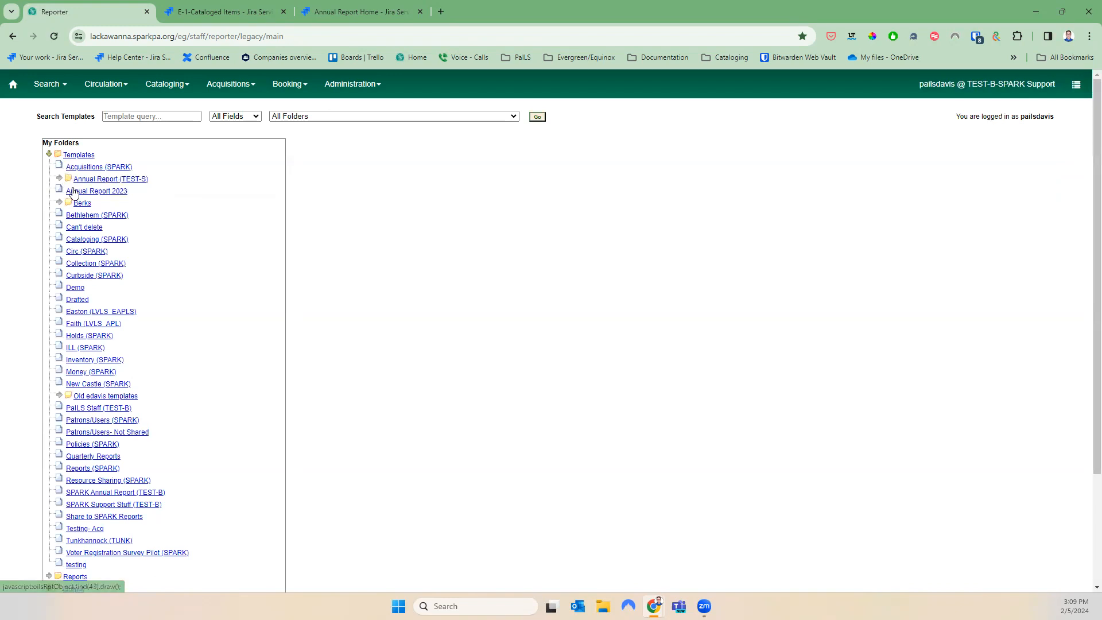
click(86, 191)
scroll(411, 420, down, 3)
scroll(411, 421, down, 1)
click(328, 537)
scroll(446, 532, up, 3)
click(601, 191)
Create a new report from the F-3 template named F-3 2023
click(611, 201)
click(767, 191)
click(459, 201)
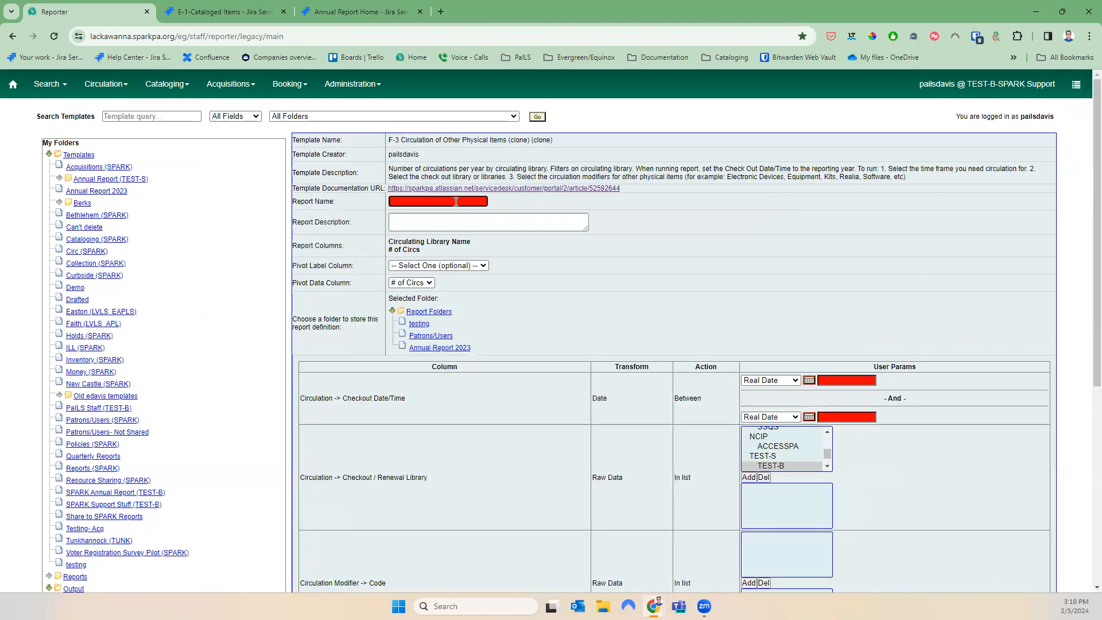
text(F-3 2023)
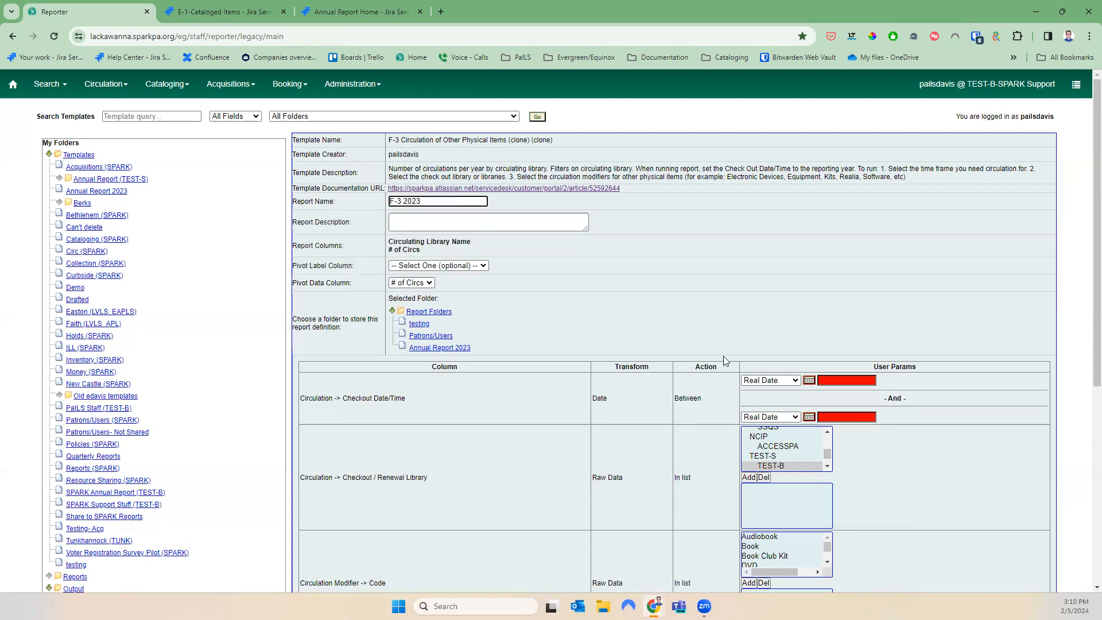
Set the checkout start date to 2023-01-01
click(849, 380)
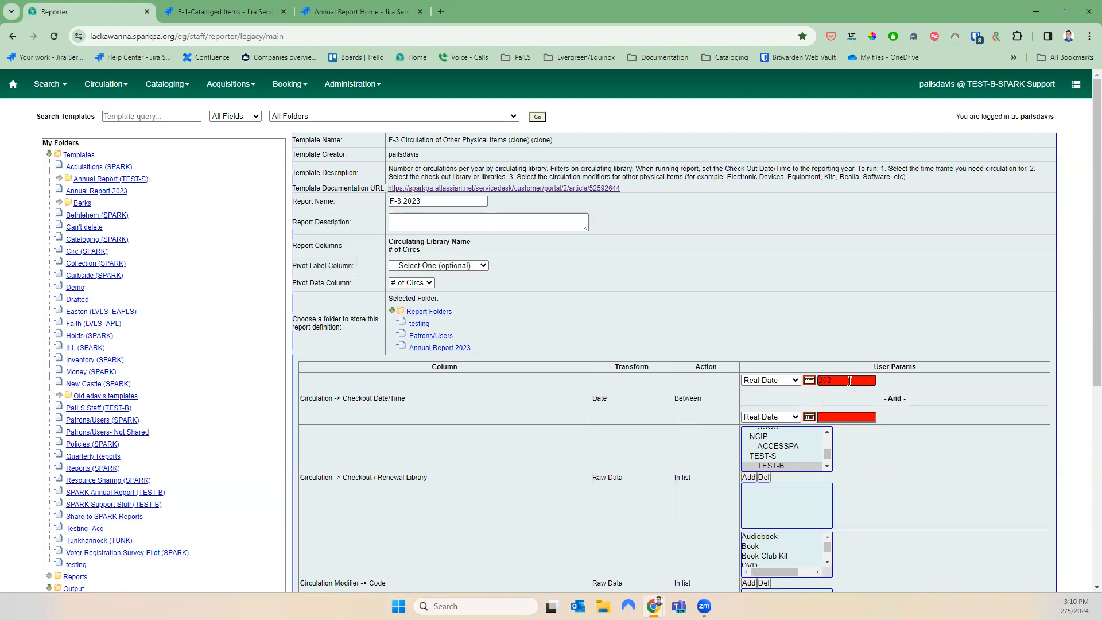
click(809, 380)
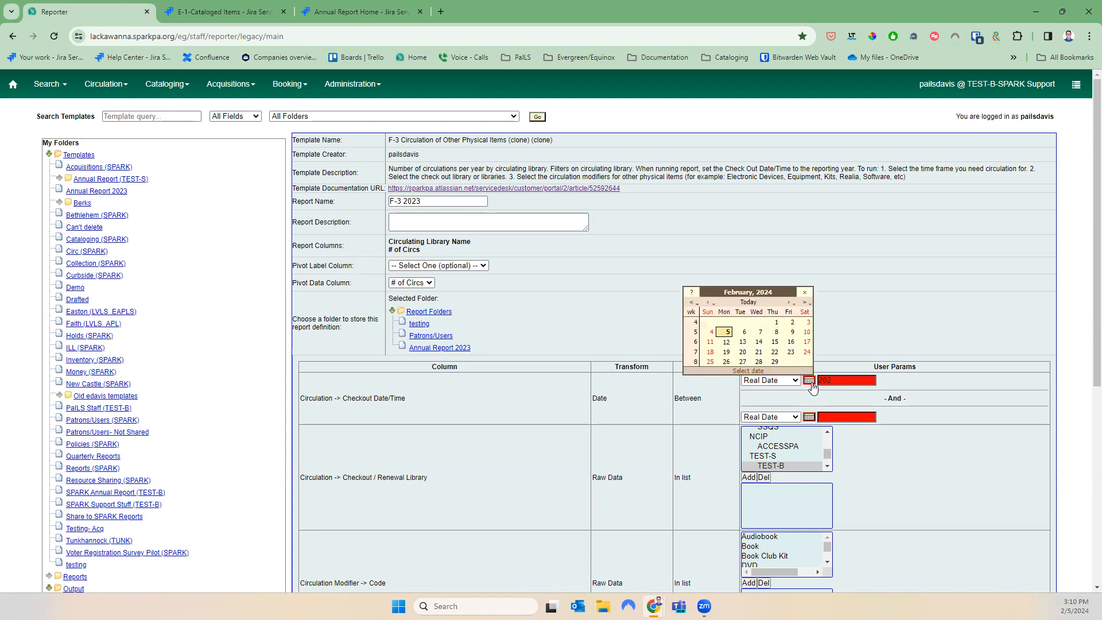
click(707, 302)
click(707, 302)
click(707, 303)
click(707, 302)
click(707, 302)
click(707, 303)
click(706, 303)
click(707, 302)
click(706, 303)
click(707, 302)
click(707, 302)
click(707, 302)
click(707, 303)
click(790, 303)
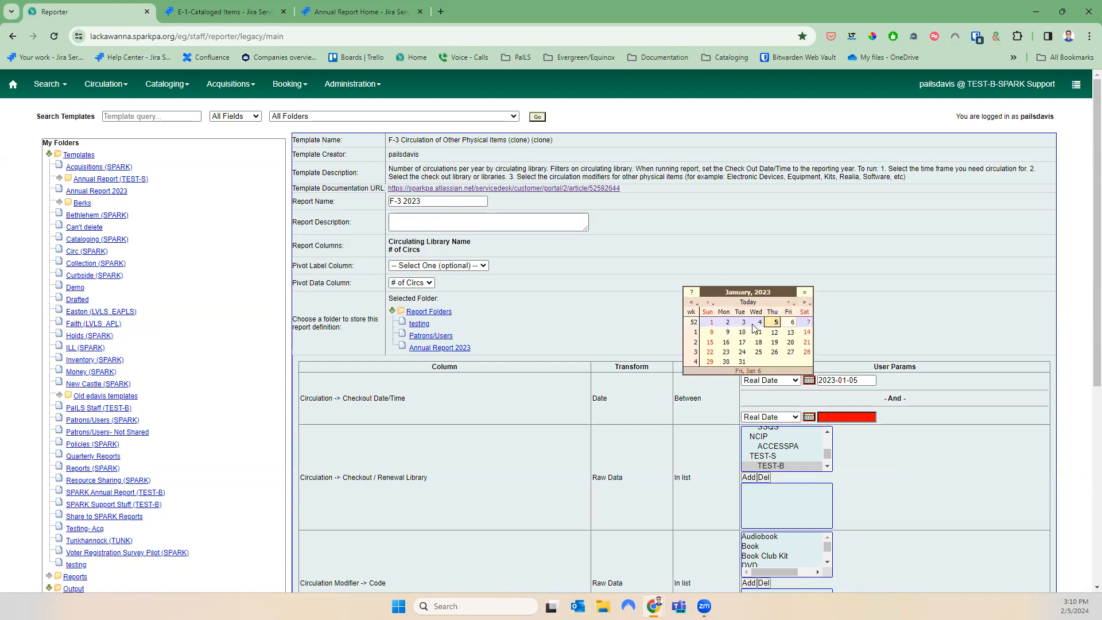
click(710, 323)
Set the end date to 2023-12-31 and file the report in Annual Report 2023
click(808, 417)
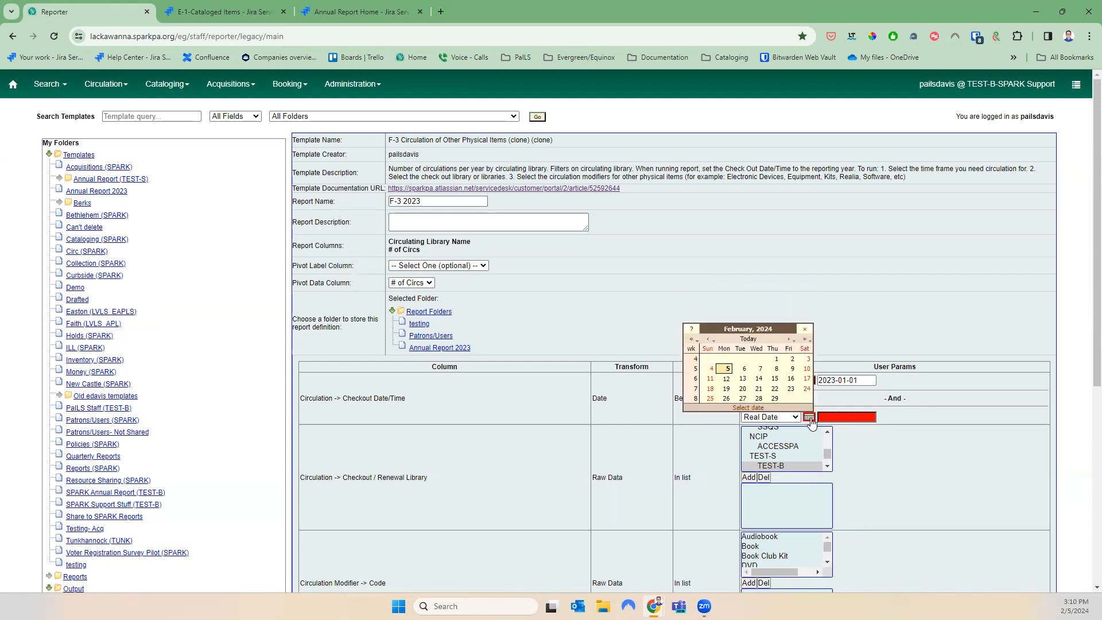
click(707, 340)
click(707, 340)
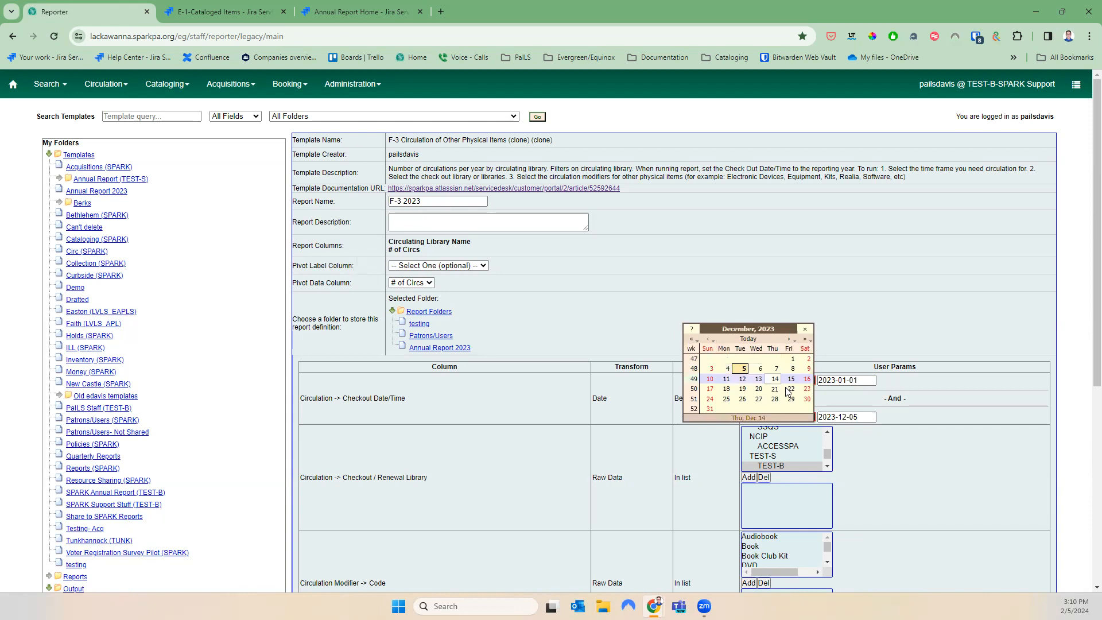
click(713, 406)
click(433, 349)
Add the MEY library to the checkout library filter
scroll(656, 358, down, 2)
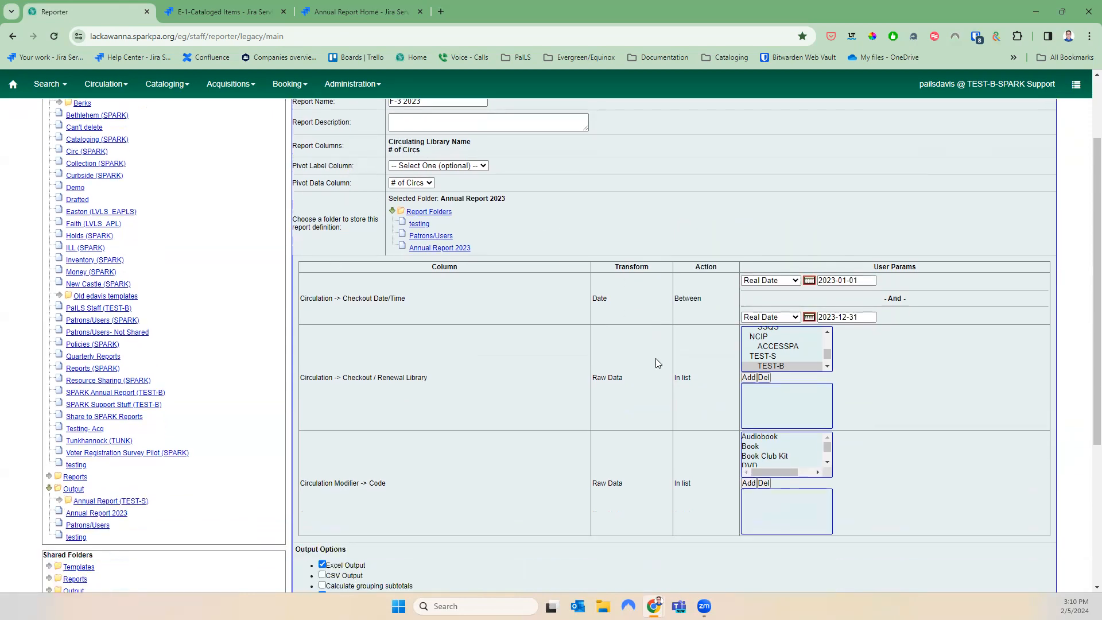
click(827, 319)
click(827, 319)
click(827, 319)
click(827, 319)
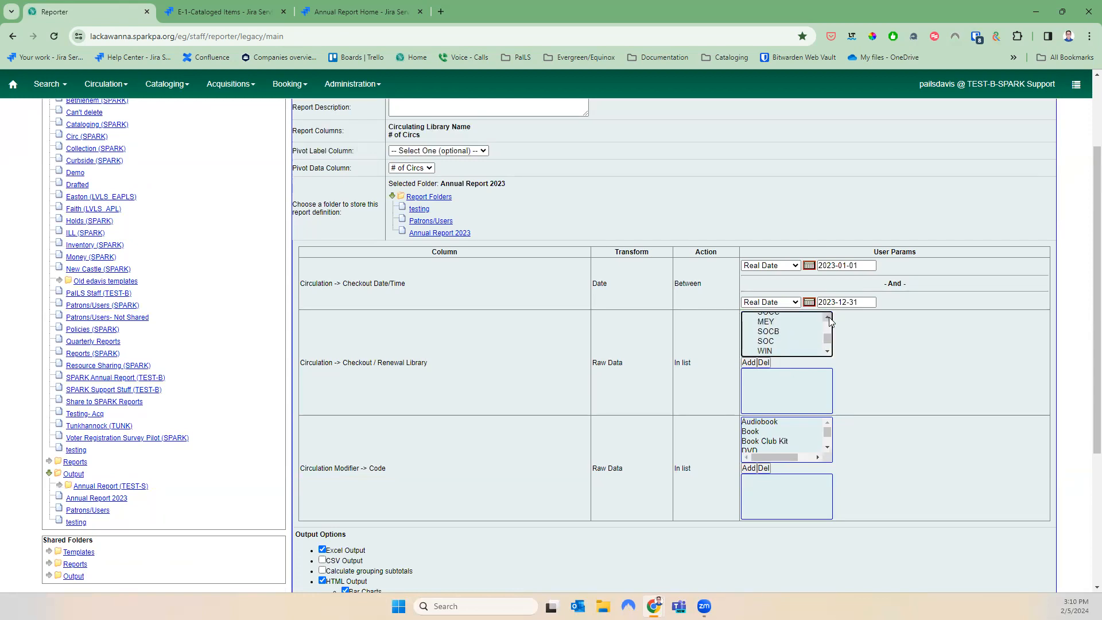
click(789, 326)
click(749, 362)
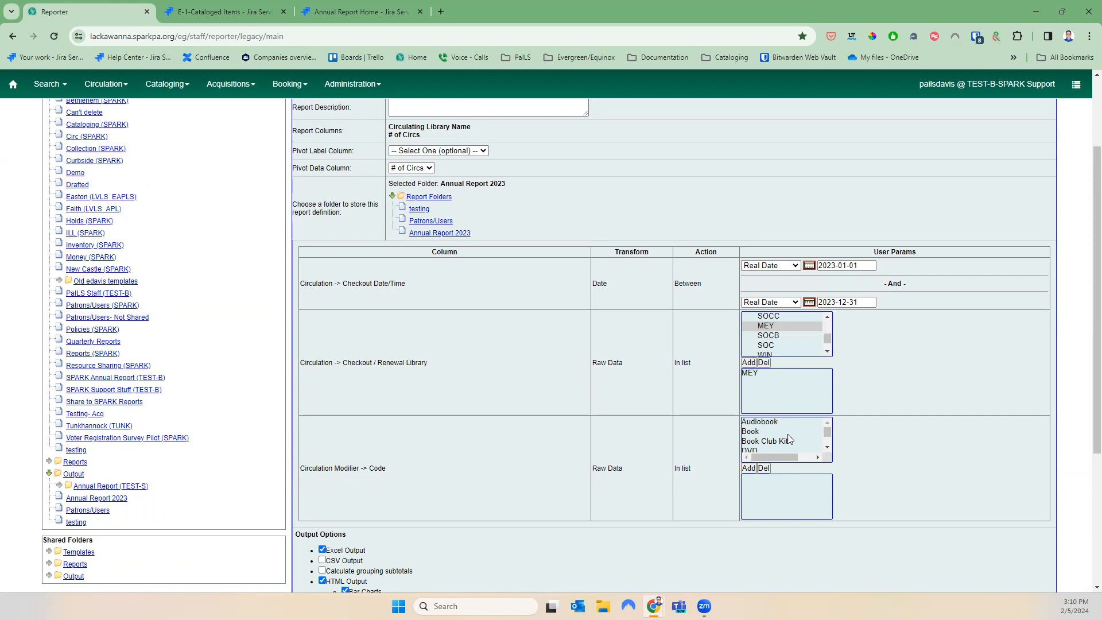
Add Electronic Device and Equipment to the circulation modifier filter
scroll(791, 373, up, 2)
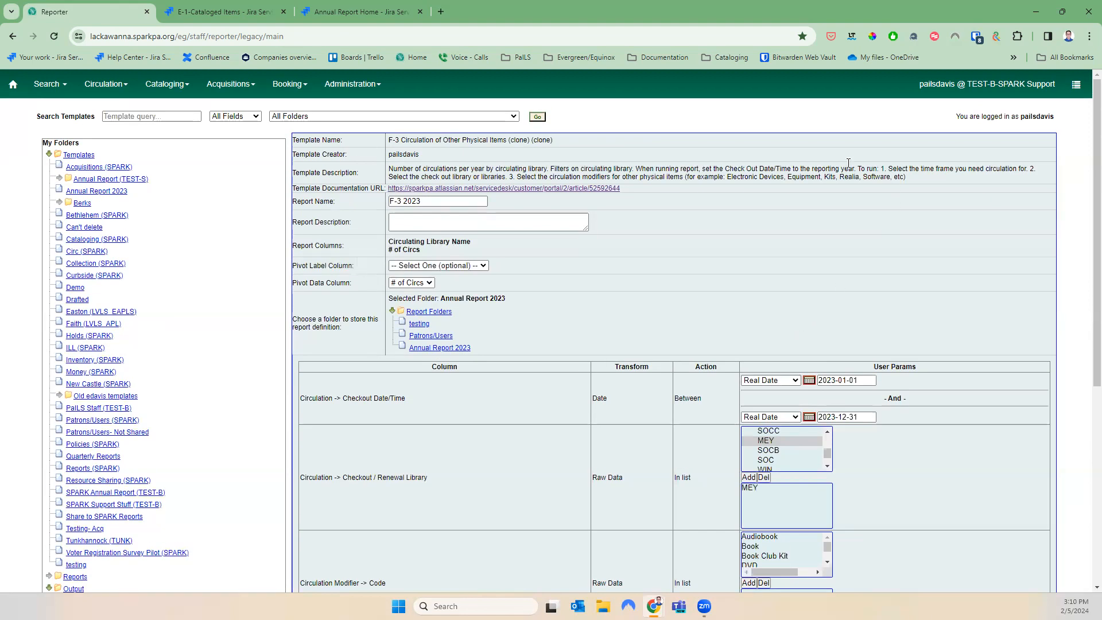
scroll(821, 459, down, 3)
click(826, 392)
click(827, 392)
click(827, 392)
click(790, 377)
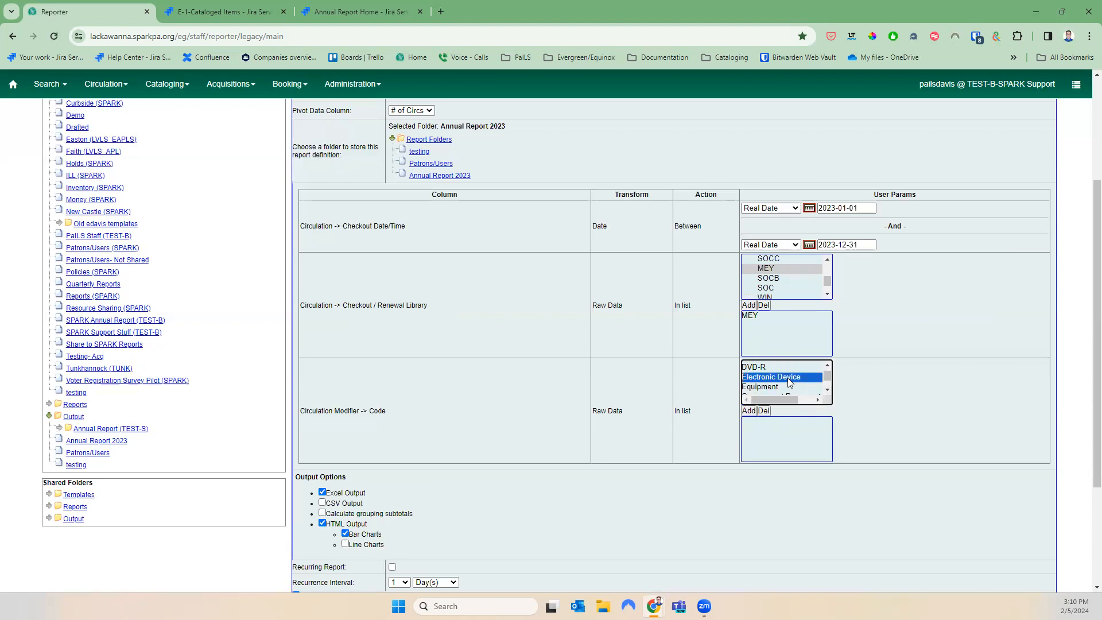
click(827, 391)
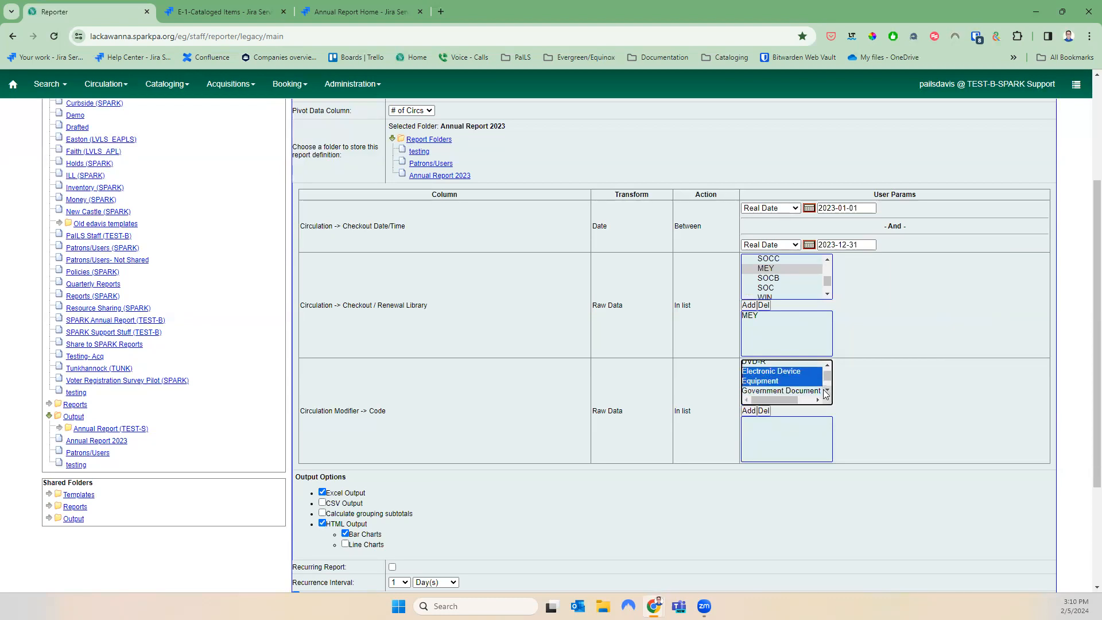
click(826, 391)
click(826, 392)
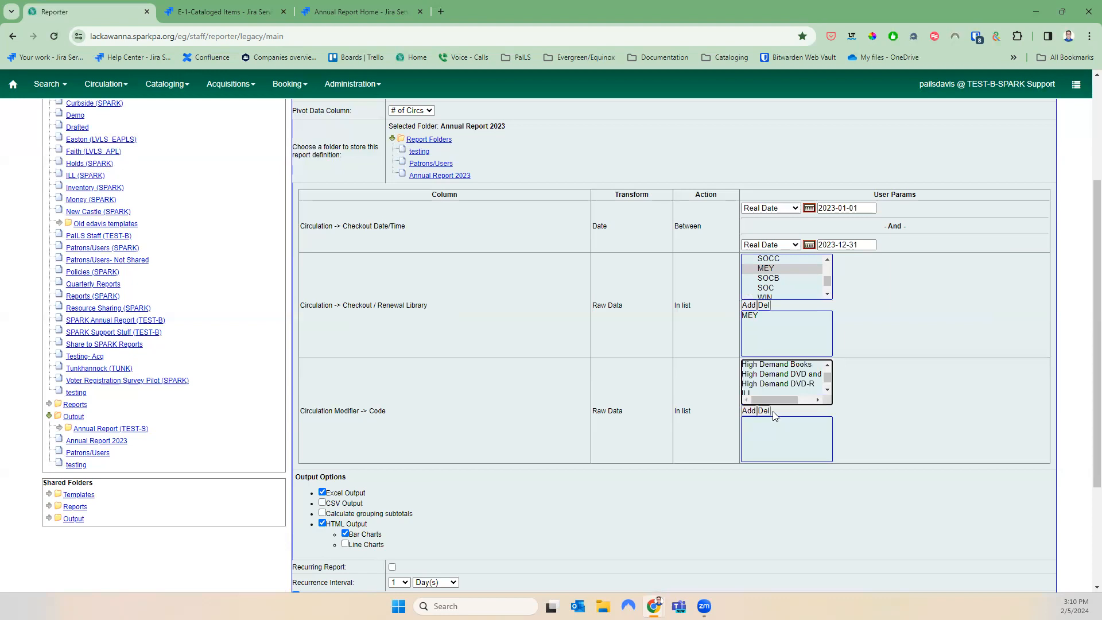
click(749, 411)
Add Kit to the chosen circulation modifiers
scroll(883, 404, up, 3)
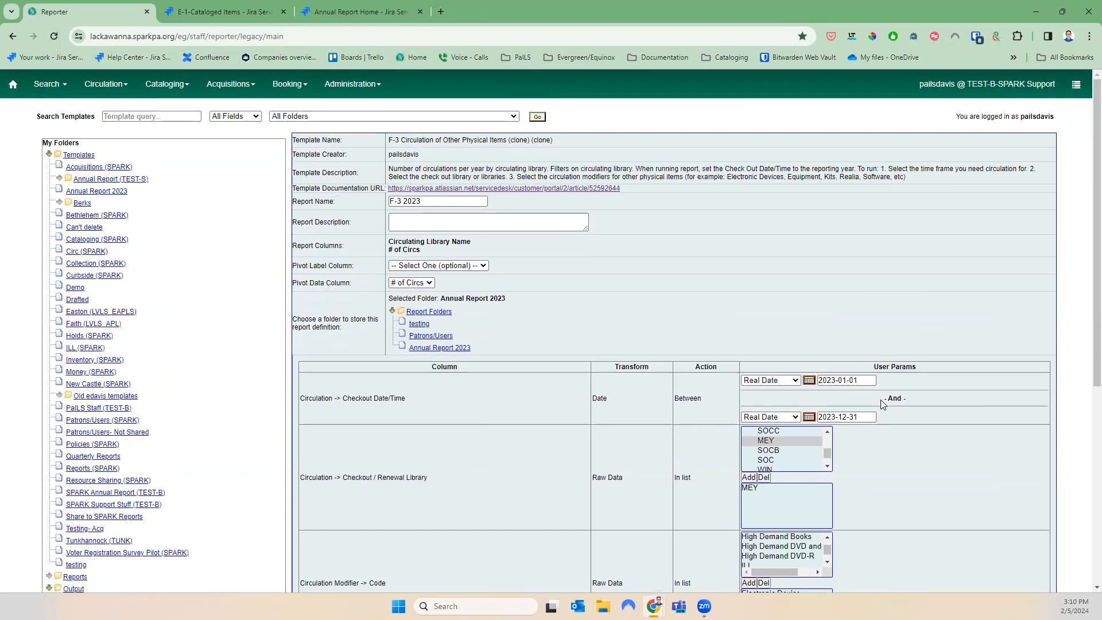
scroll(883, 405, down, 2)
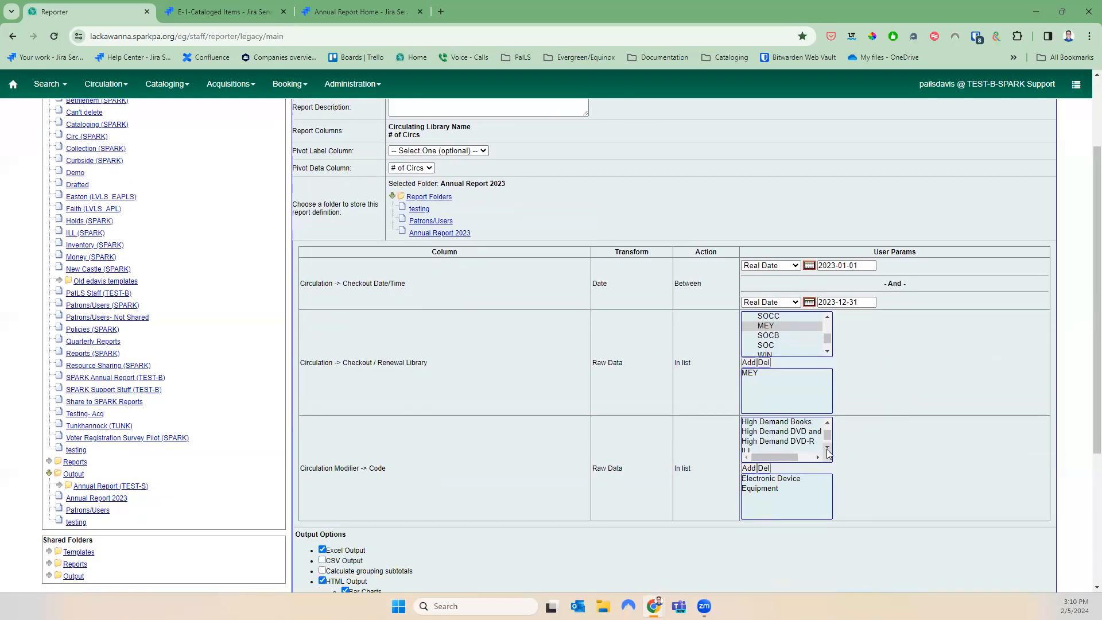
click(826, 447)
click(827, 447)
click(754, 437)
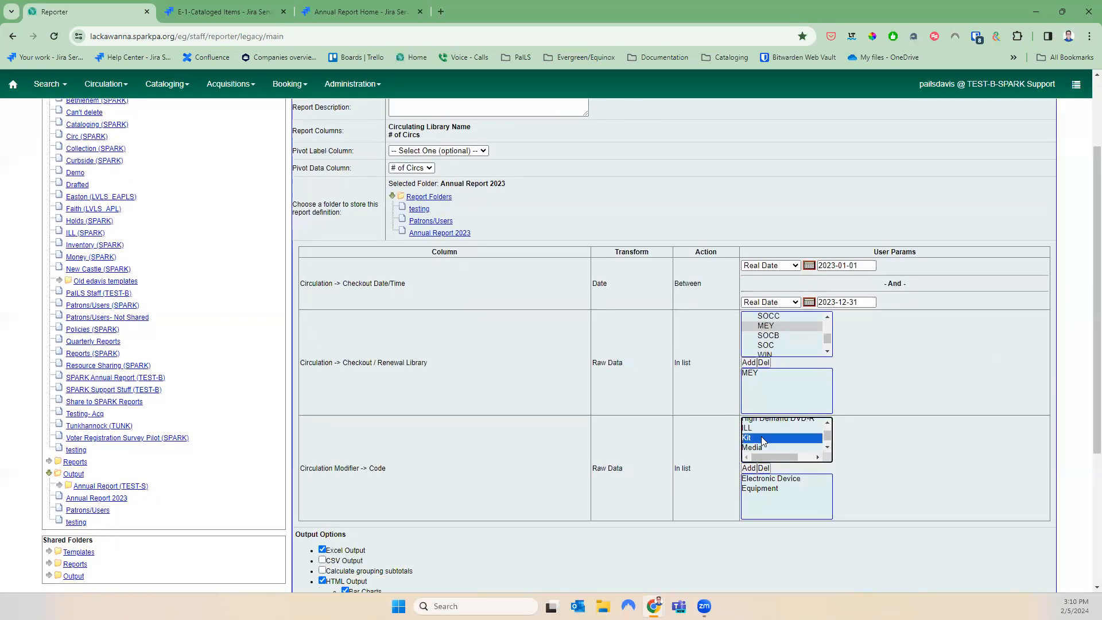
click(749, 467)
click(828, 448)
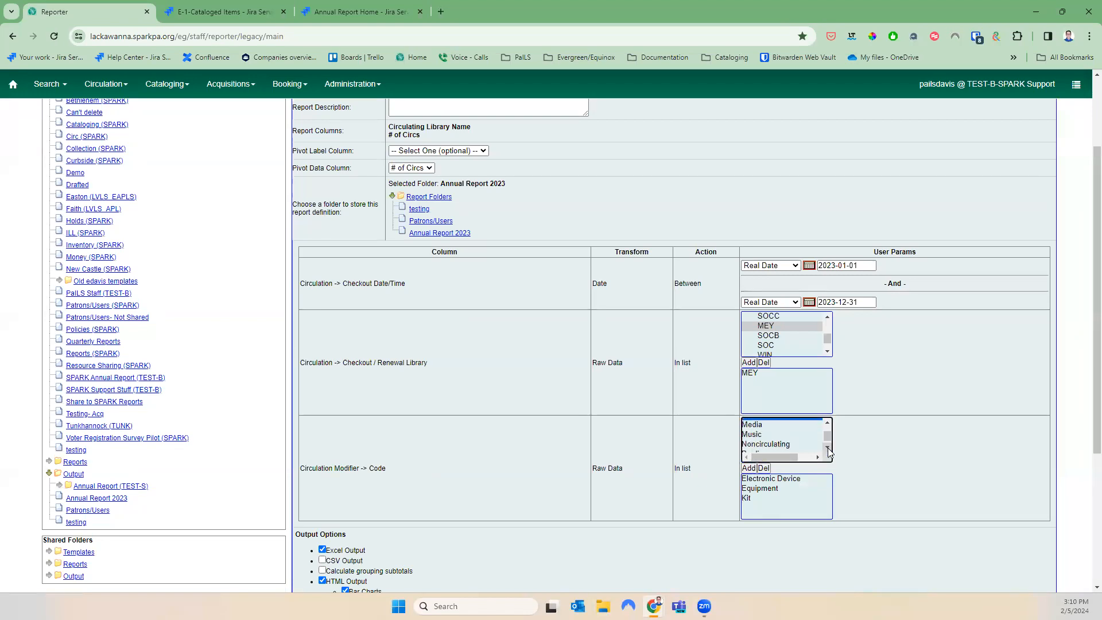
Add Realia and Software to the chosen circulation modifiers
scroll(829, 448, up, 1)
scroll(829, 447, up, 2)
scroll(890, 382, down, 3)
click(826, 334)
click(827, 334)
click(826, 334)
click(826, 334)
click(826, 334)
scroll(782, 321, down, 3)
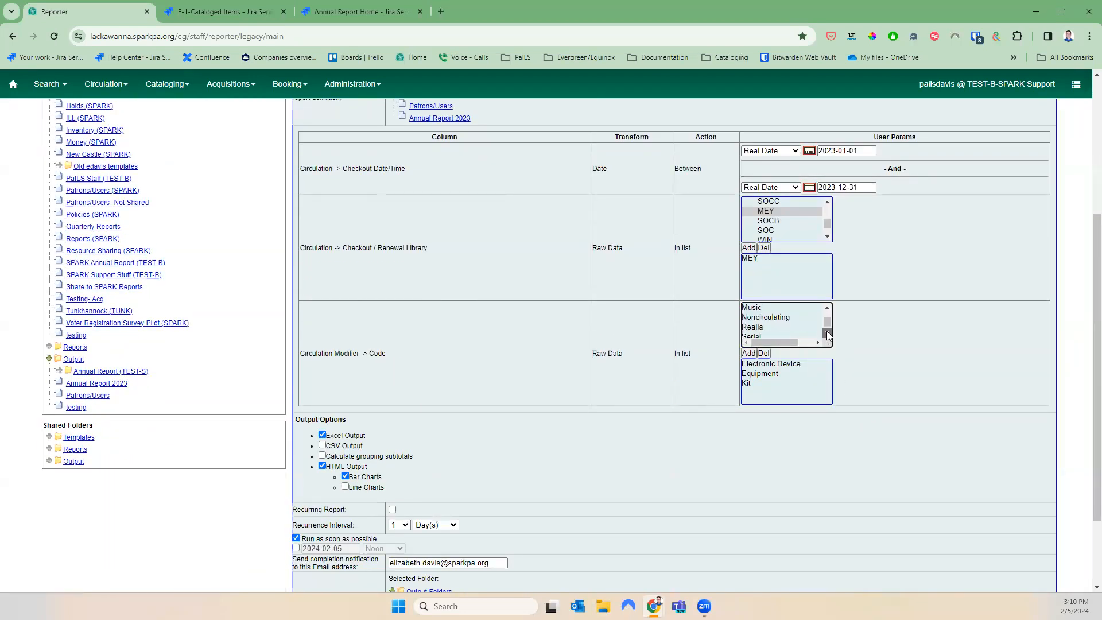
click(782, 315)
ctrl+click(764, 335)
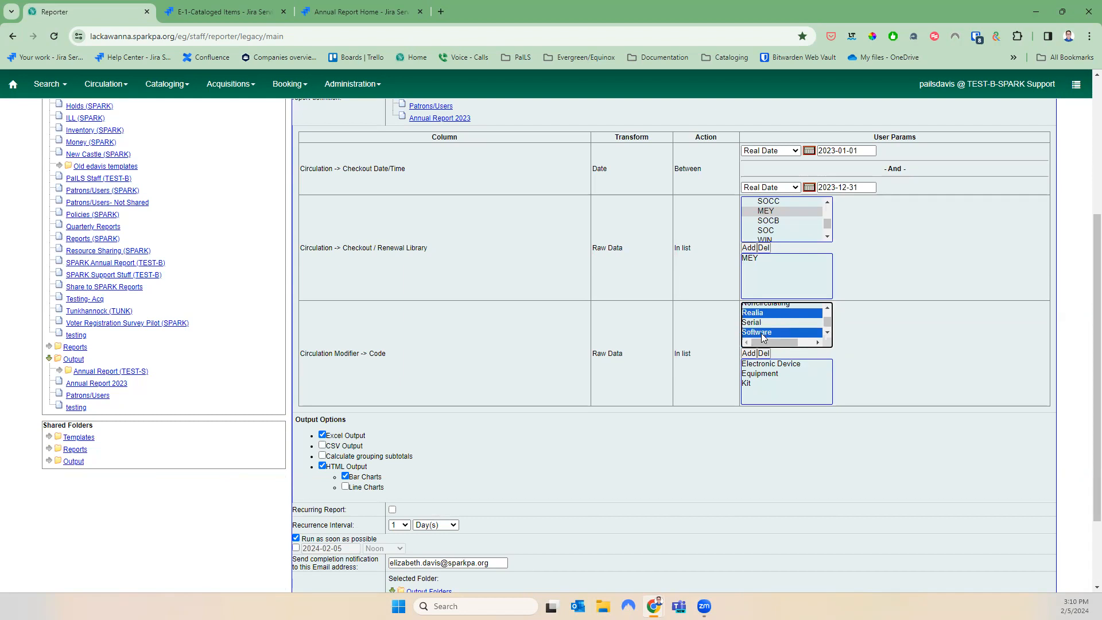
click(747, 353)
Clear the notification email, output to Annual Report 2023, and save the F-3 2023 report
scroll(747, 382, down, 2)
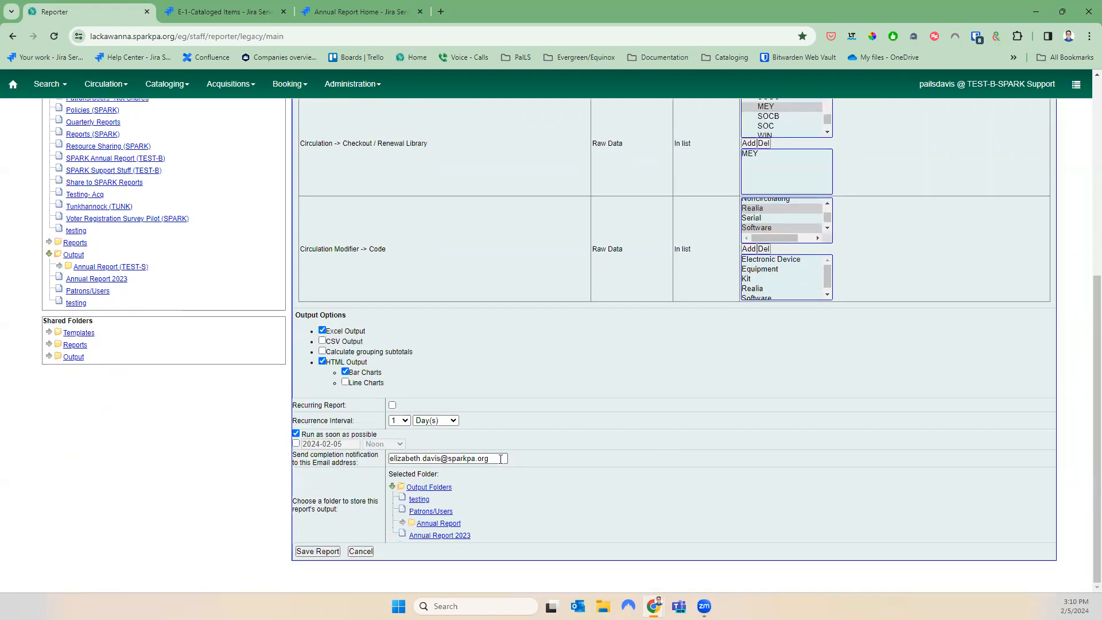
drag(502, 457, 299, 456)
key(BackSpace)
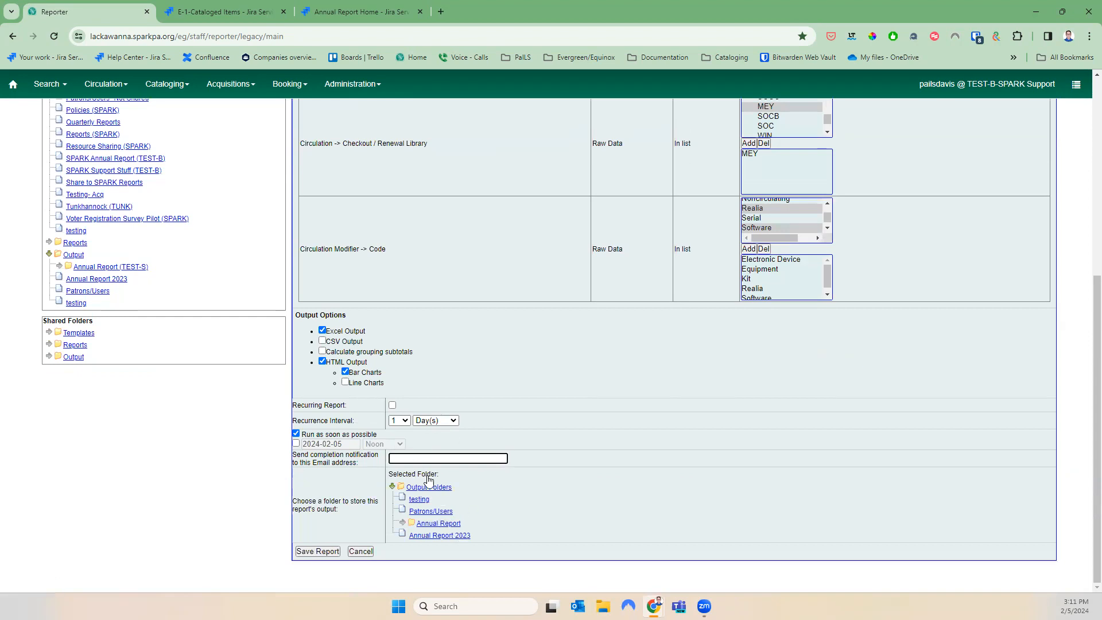
click(451, 536)
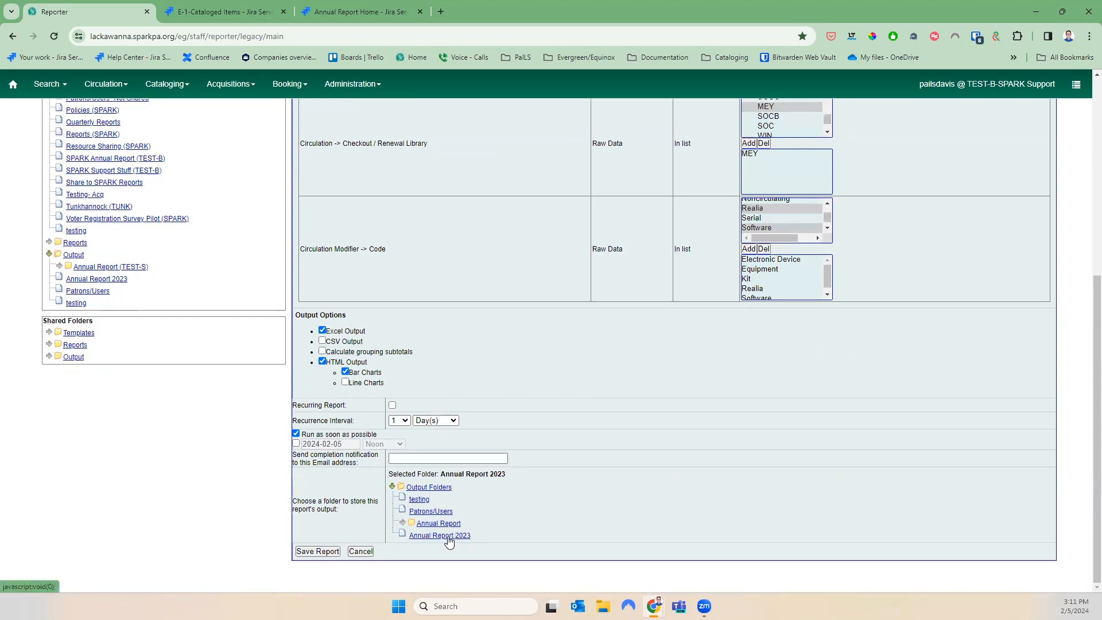
click(317, 551)
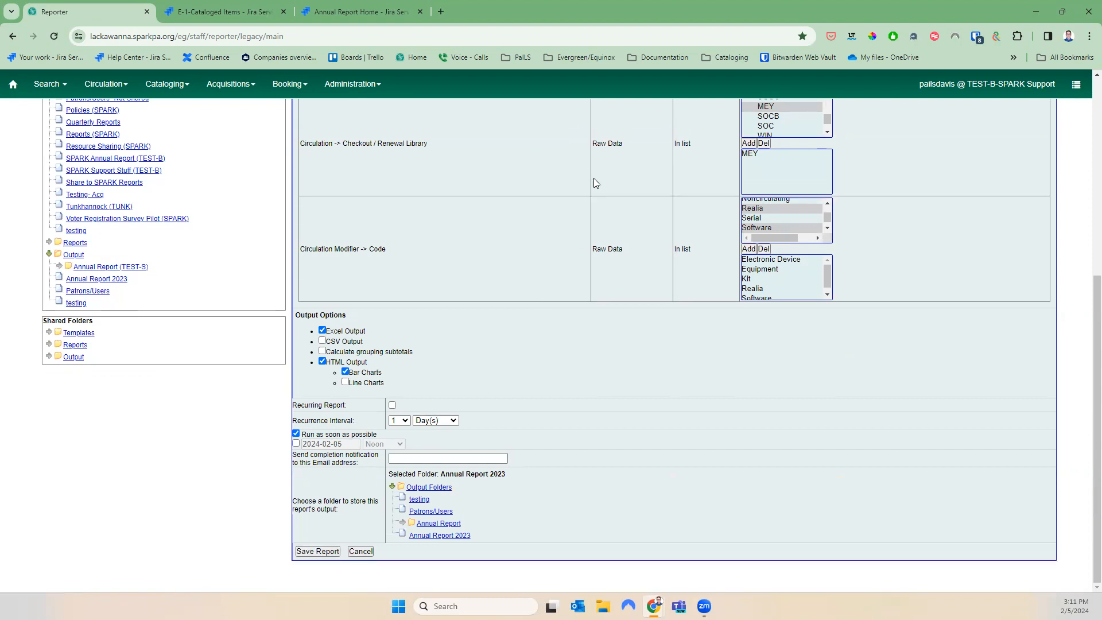
click(644, 131)
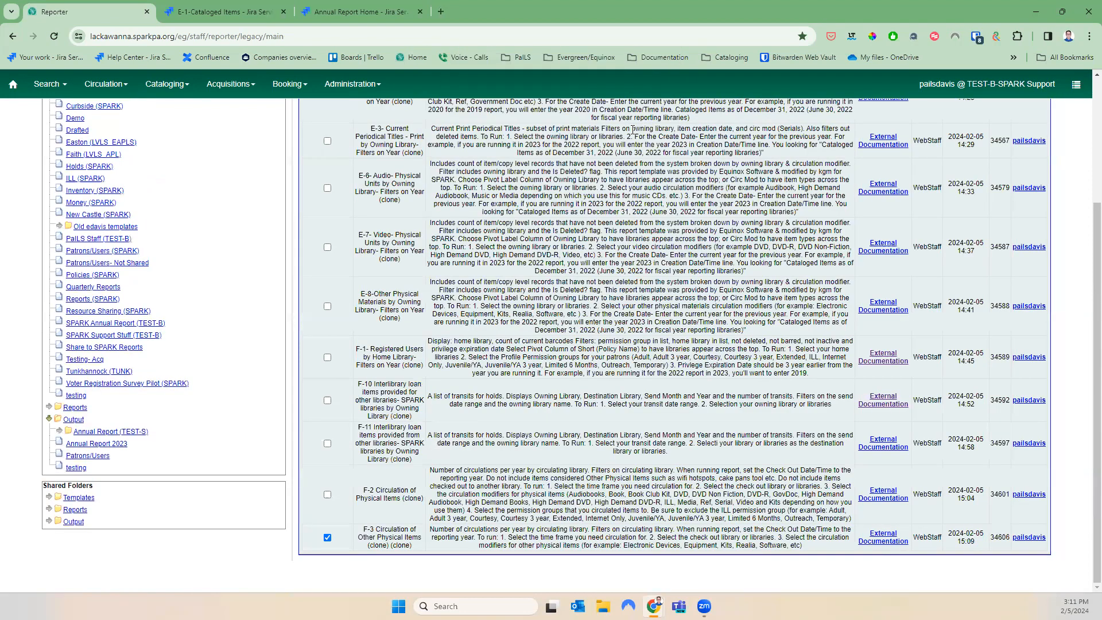
View the F-3 2023 tabular output in Annual Report 2023, showing 1383 circulations, then close it
click(86, 444)
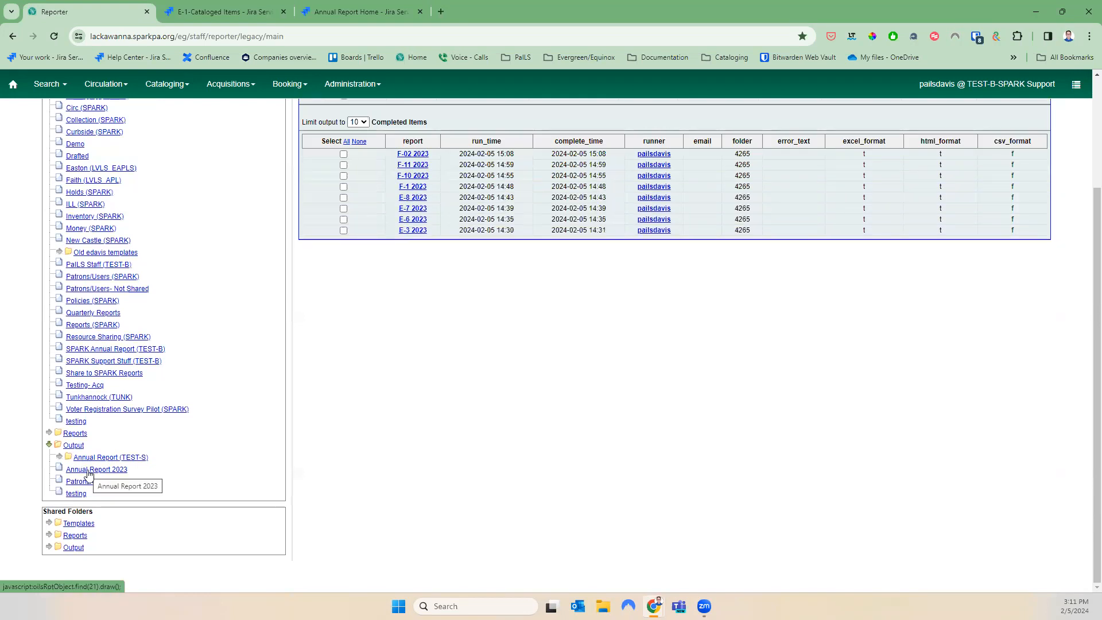
scroll(545, 436, up, 2)
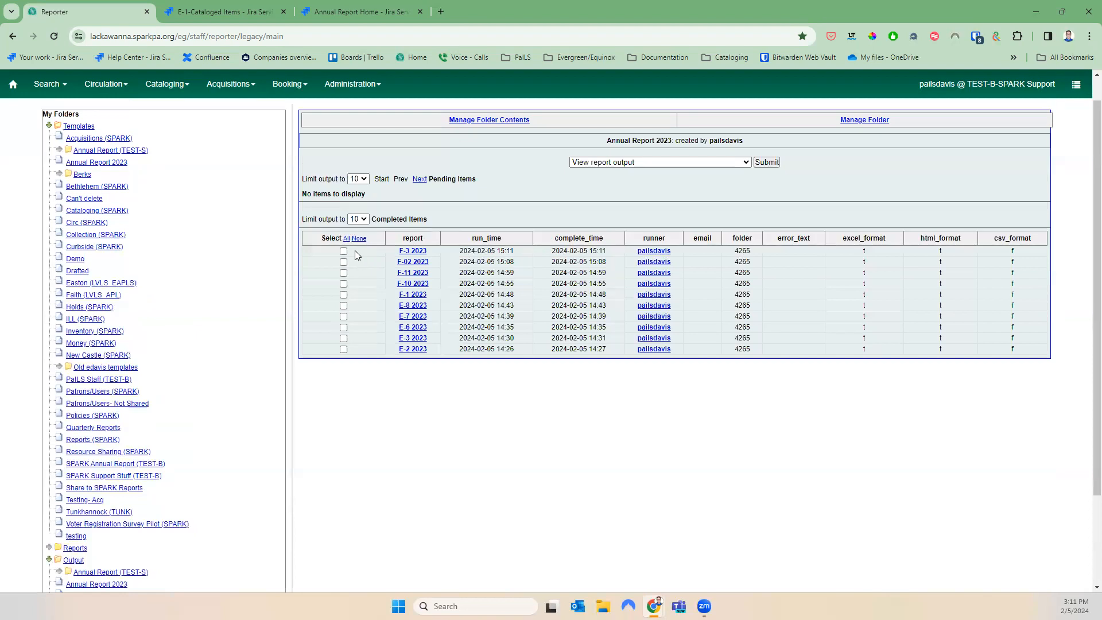
click(760, 165)
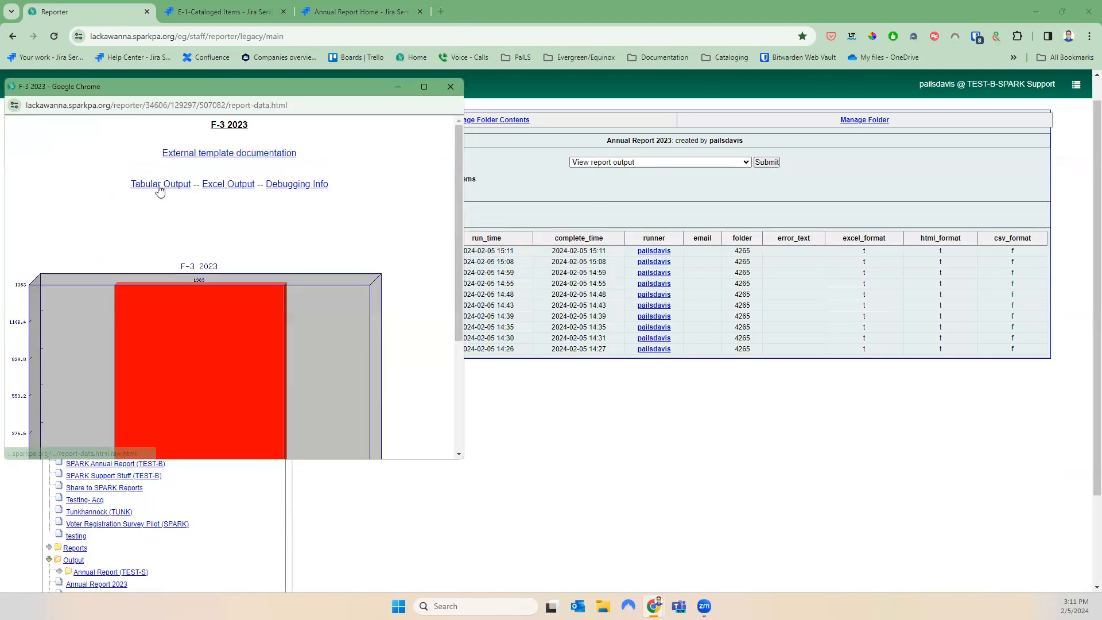
click(161, 185)
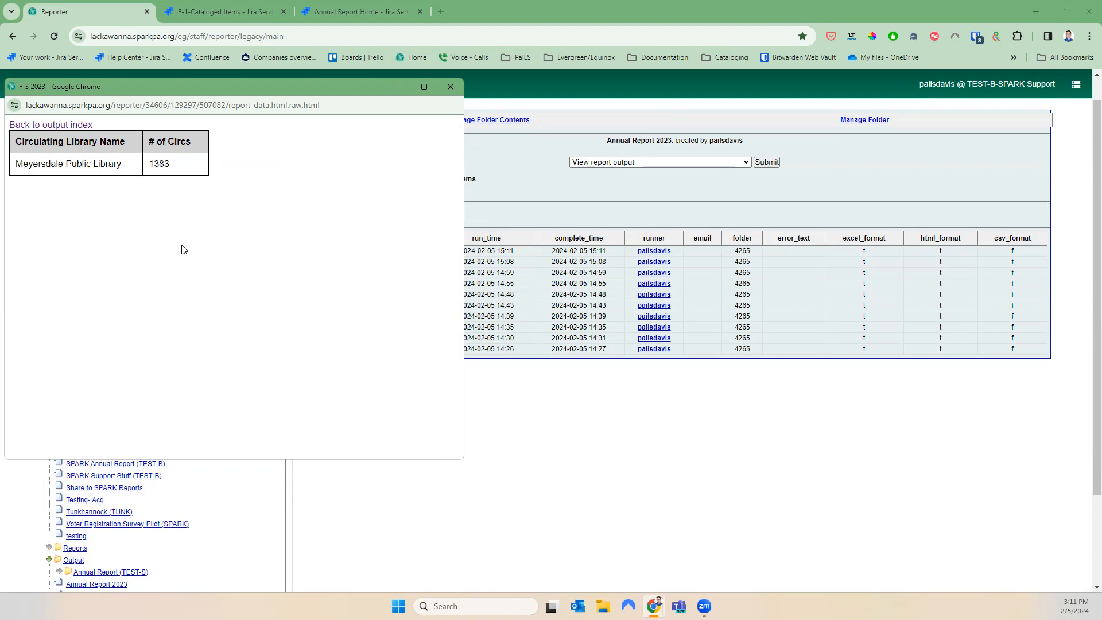
click(449, 91)
scroll(276, 500, down, 2)
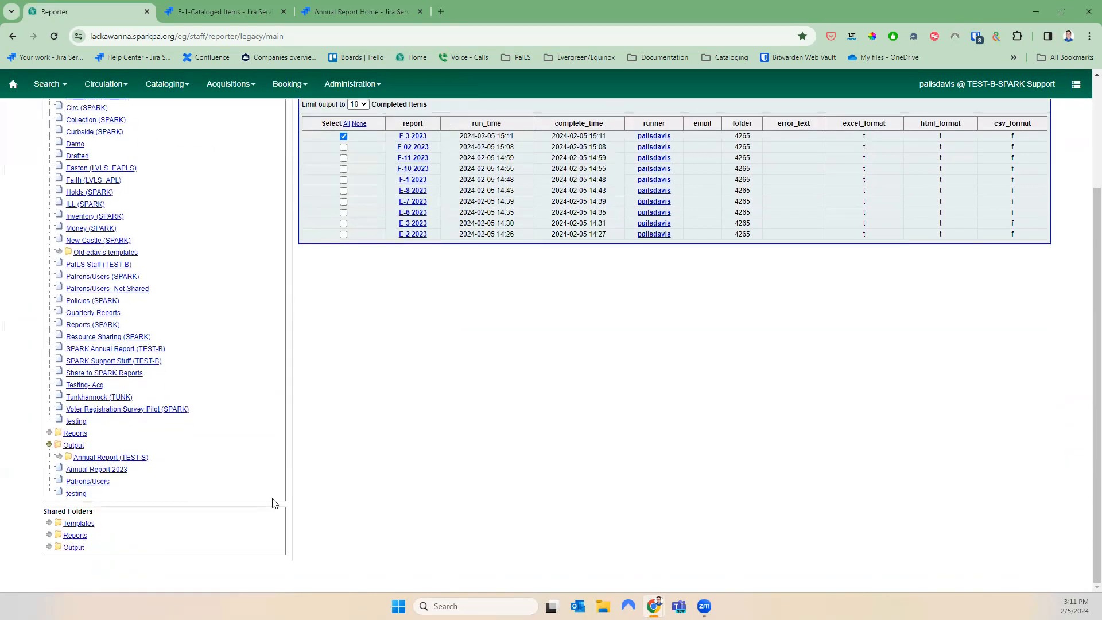
Expand Shared Templates > annualreport > 2023 with Documentation (SPARK) to reach the F-6 templates
click(49, 523)
scroll(59, 457, down, 2)
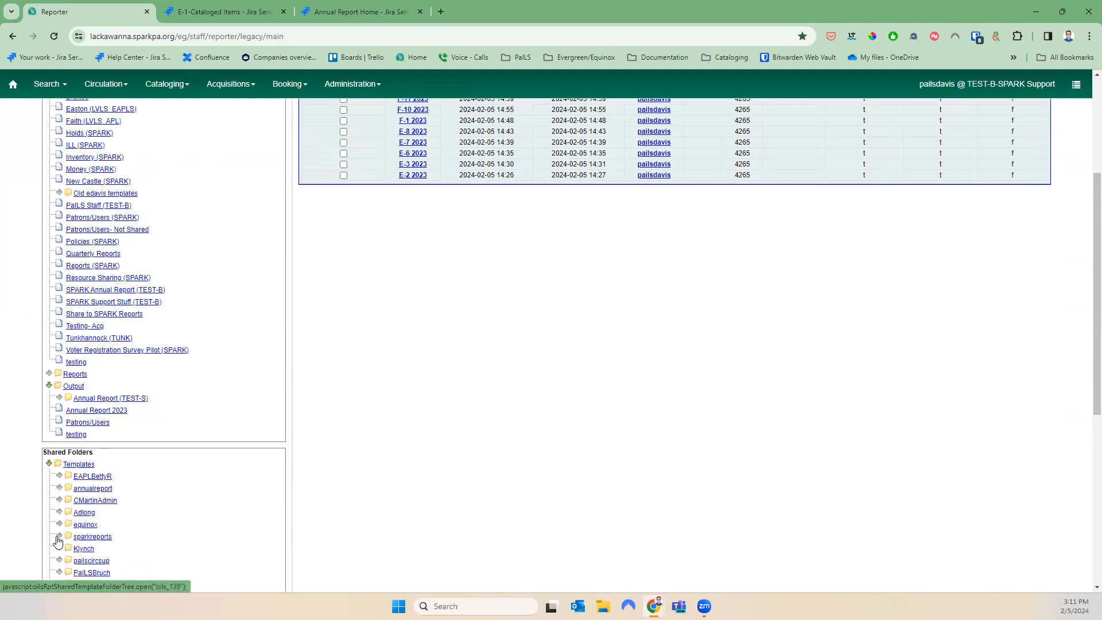
click(59, 431)
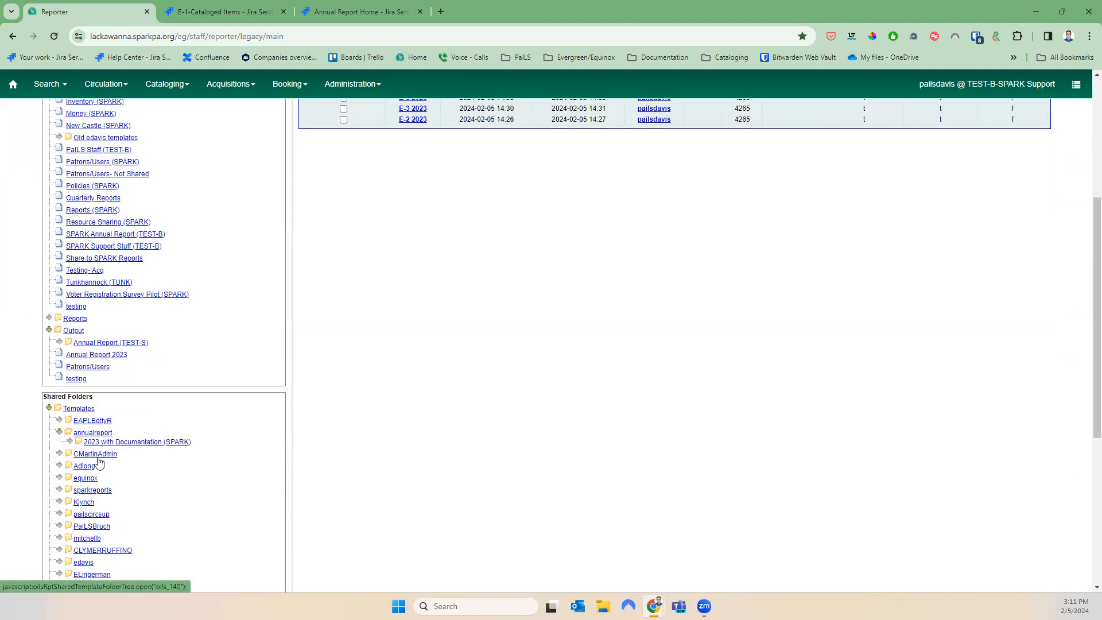
click(71, 441)
scroll(75, 448, down, 4)
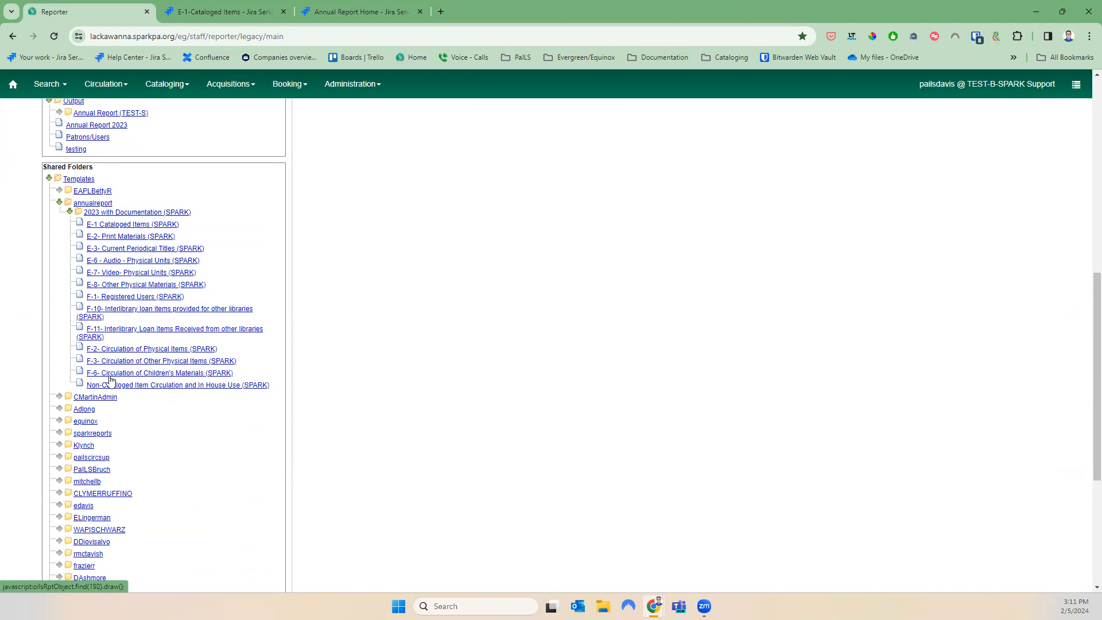
scroll(113, 380, up, 1)
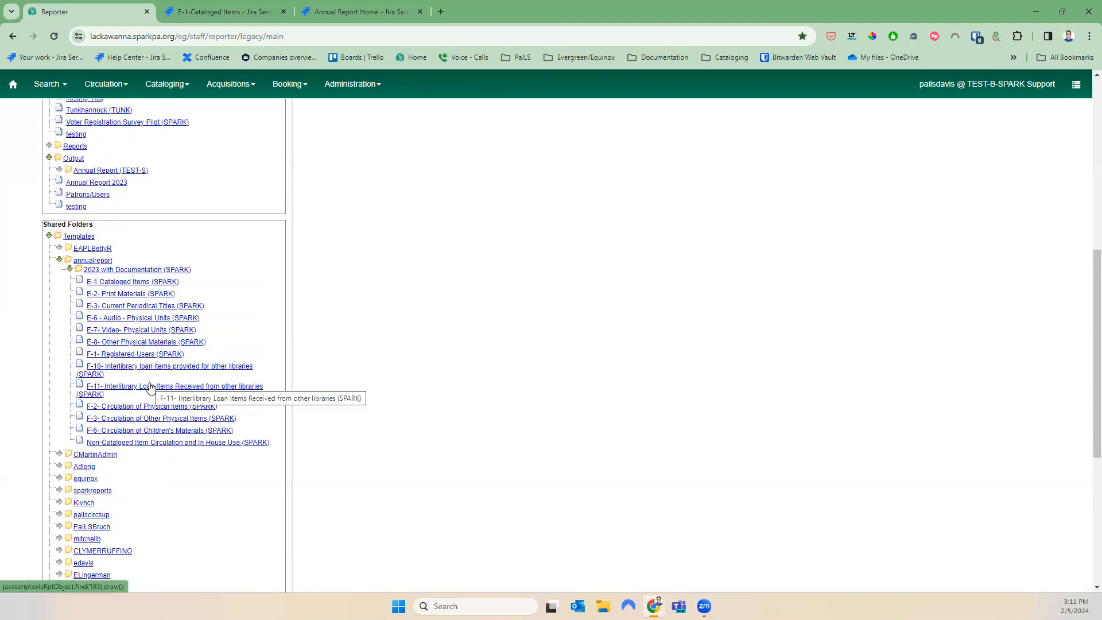
scroll(151, 388, up, 1)
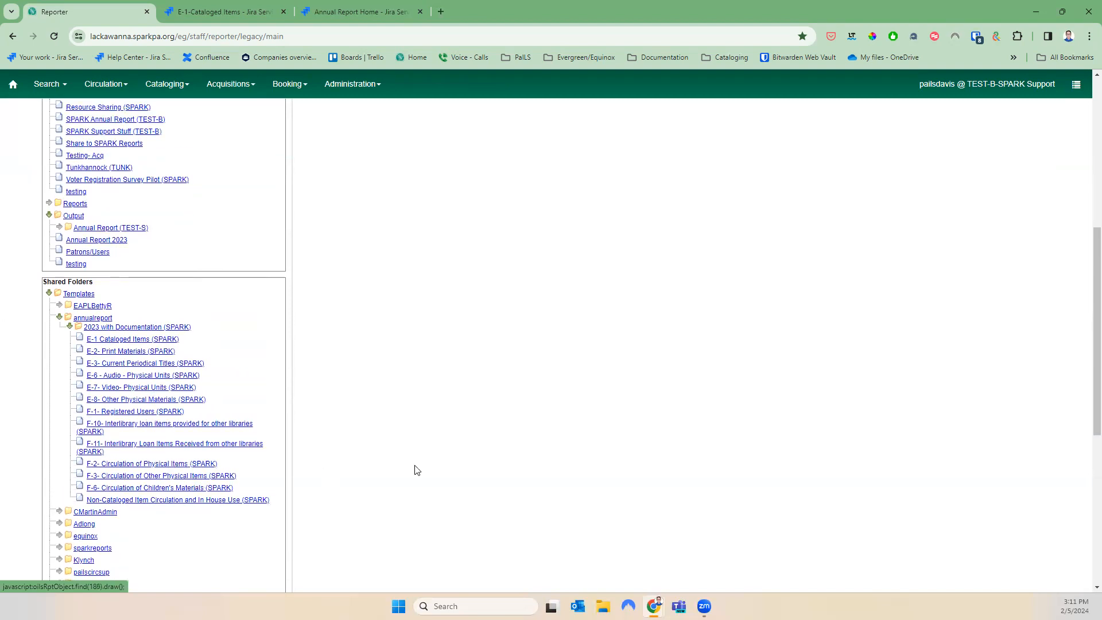
scroll(533, 485, up, 4)
scroll(544, 451, up, 2)
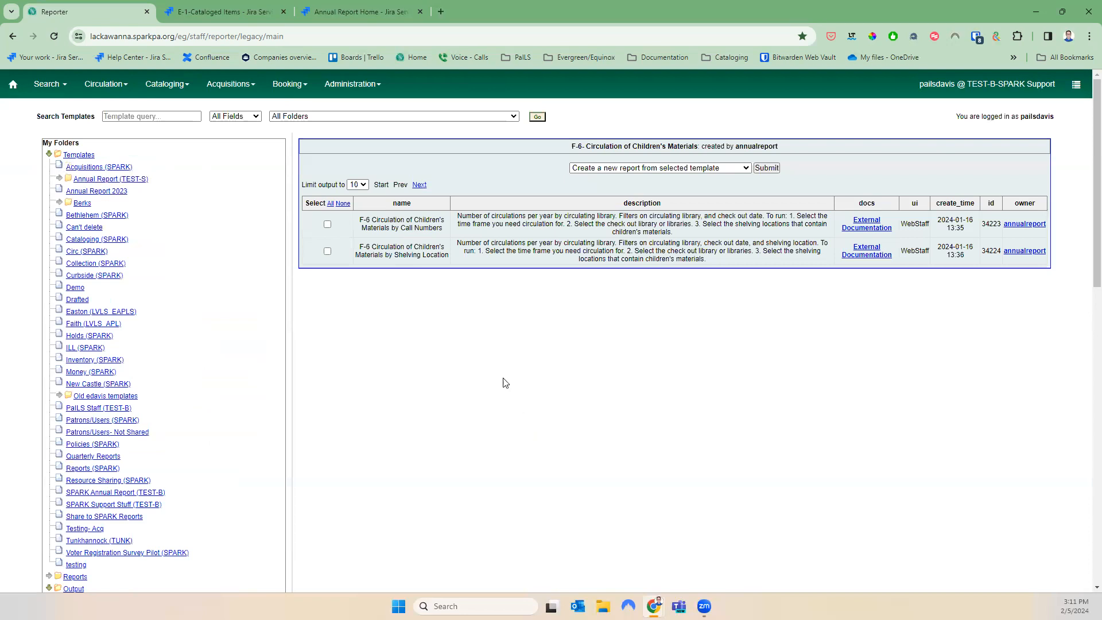
Highlight the F-6 Call Numbers and Shelving Location template names to review them
drag(446, 231, 355, 218)
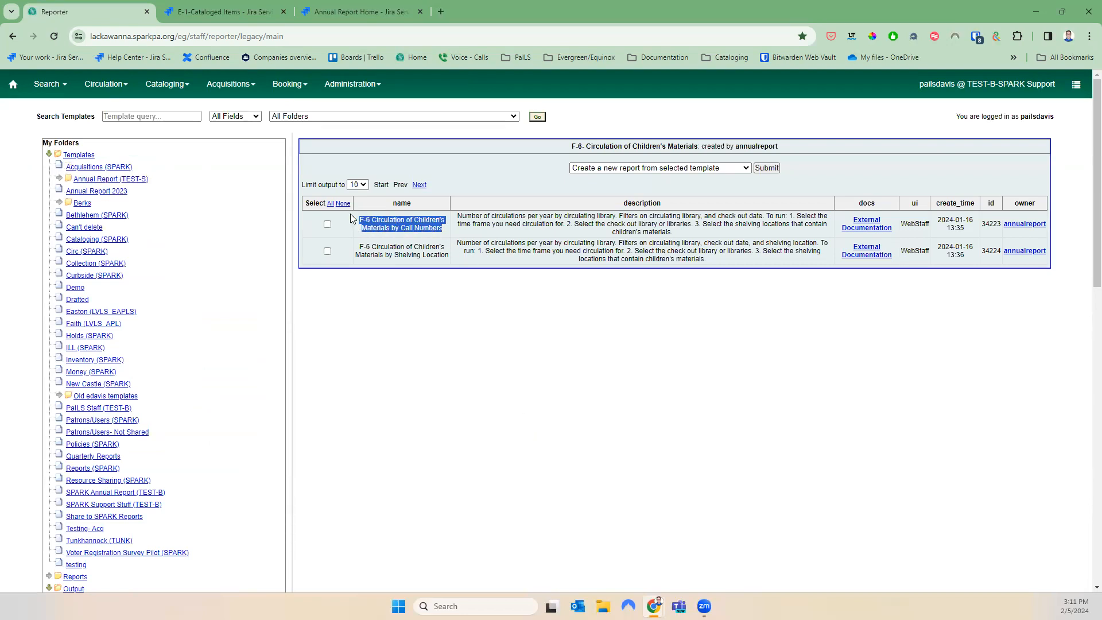
drag(451, 260, 363, 247)
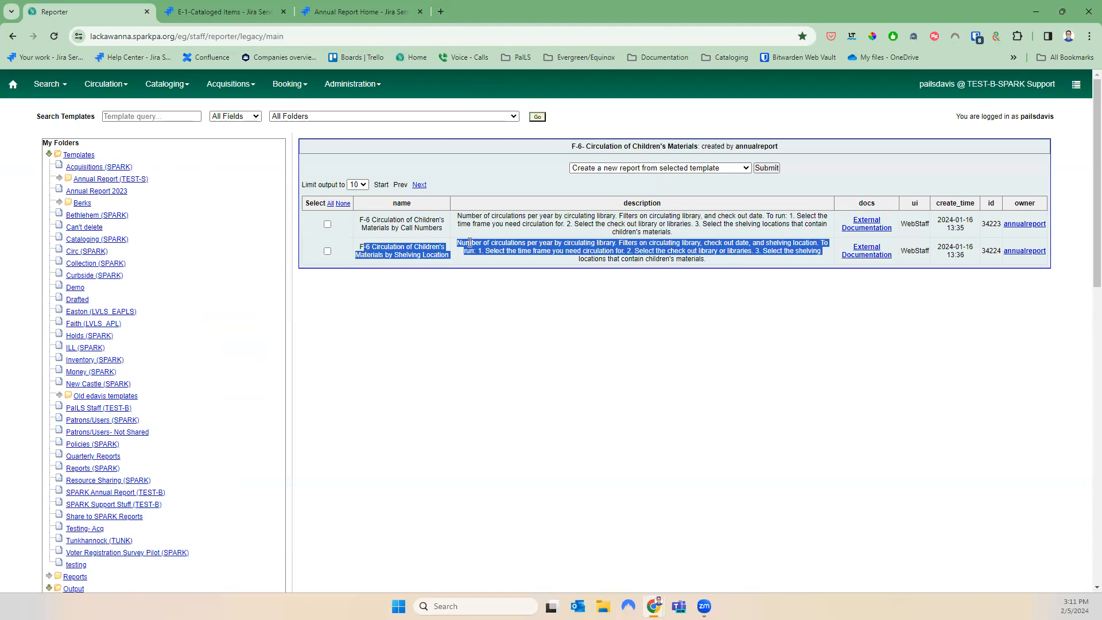
click(502, 287)
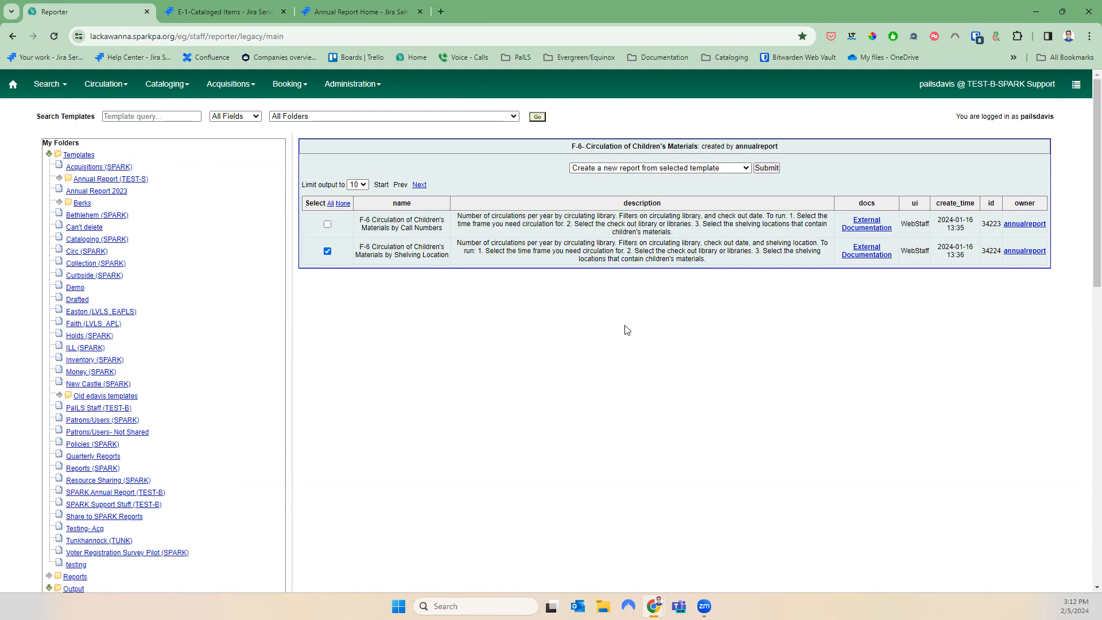
Clone the F-6 Children's Materials by Shelving Location template into Annual Report 2023 and save it
click(664, 167)
click(631, 182)
click(767, 168)
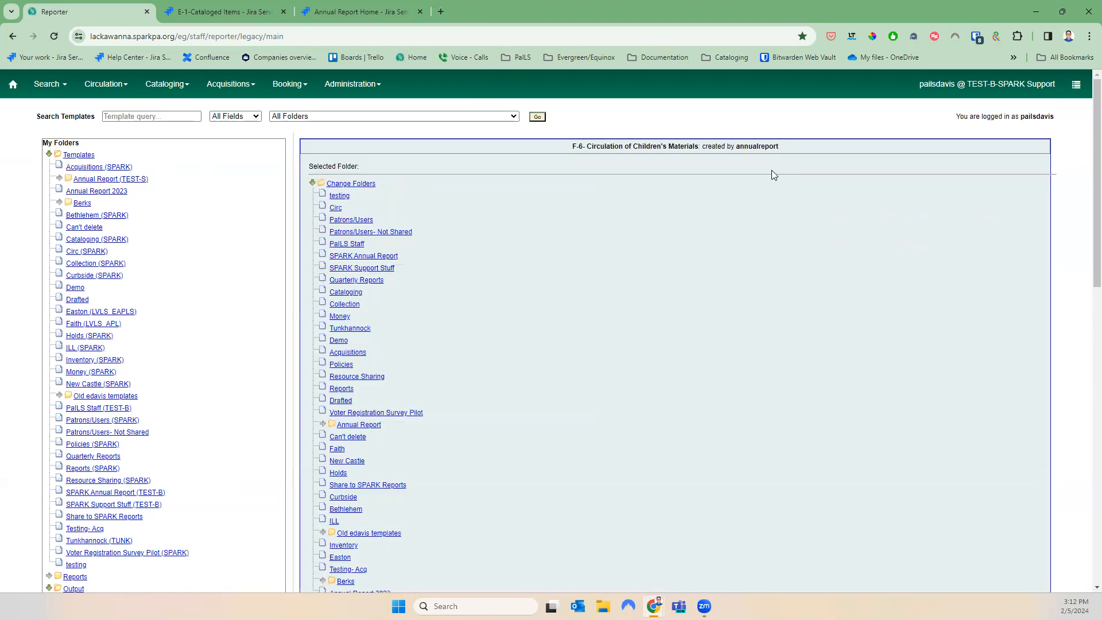
scroll(354, 431, down, 3)
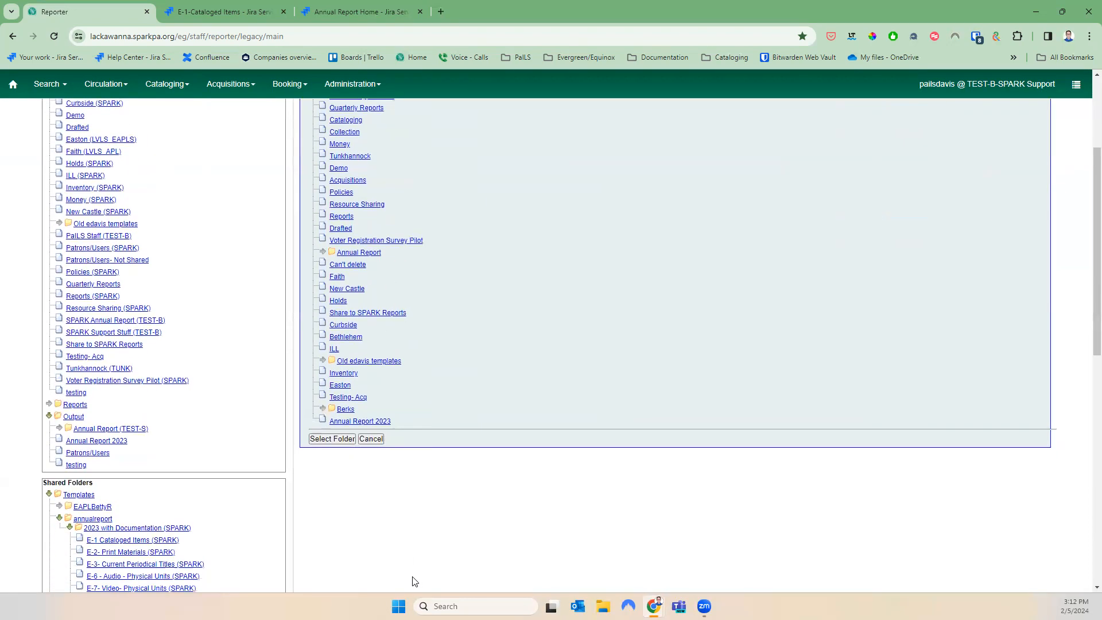
click(343, 440)
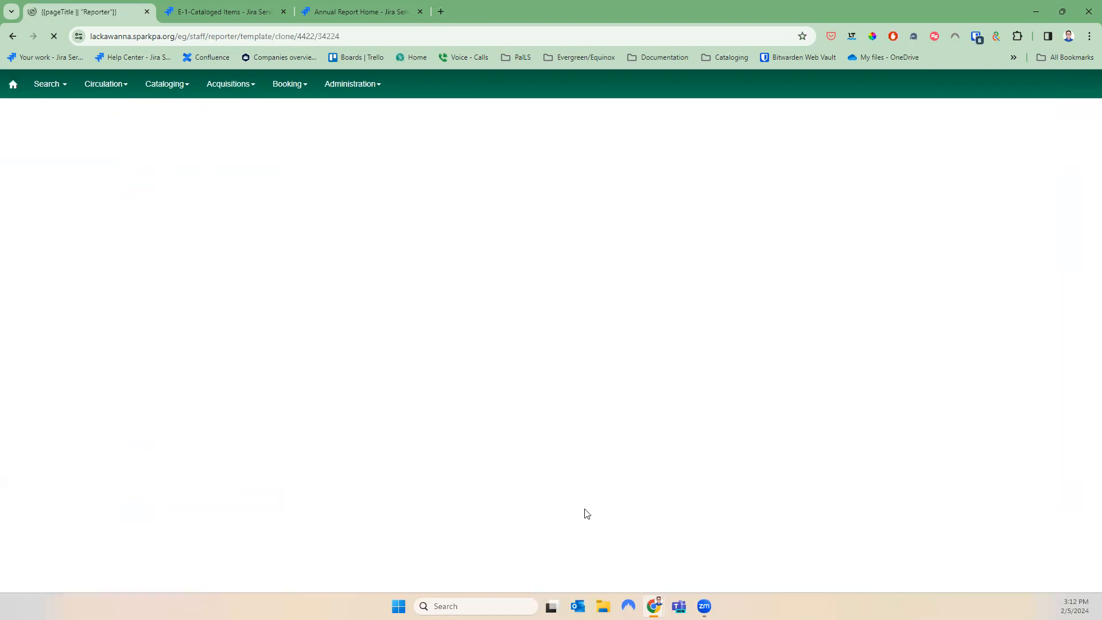
click(85, 172)
click(630, 192)
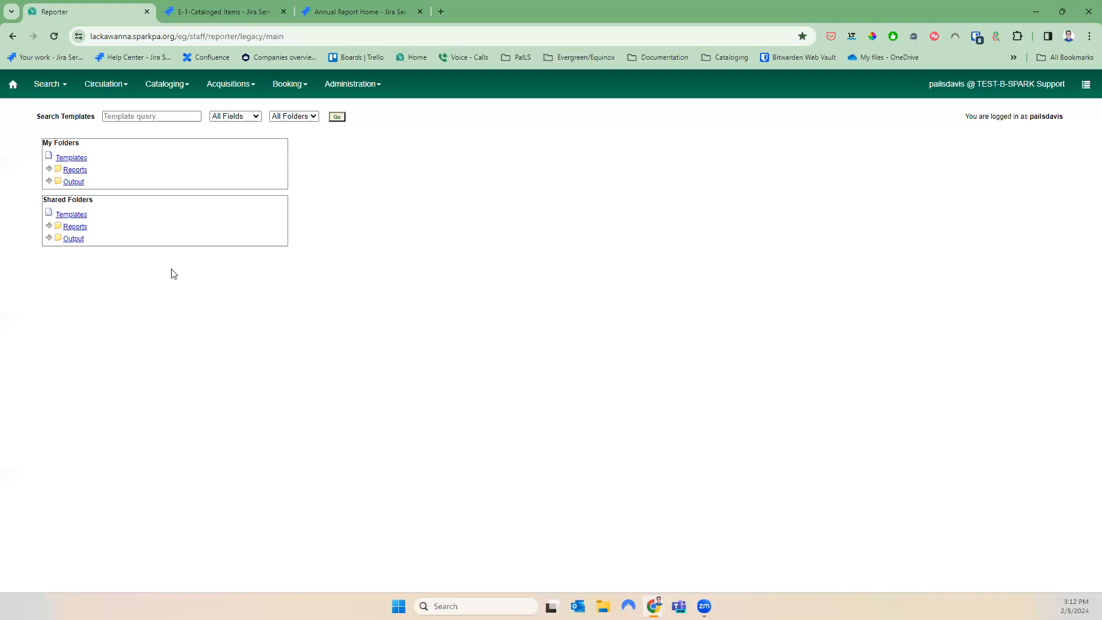
Select the F-6 clone in the Annual Report 2023 templates folder and start a new report
click(50, 155)
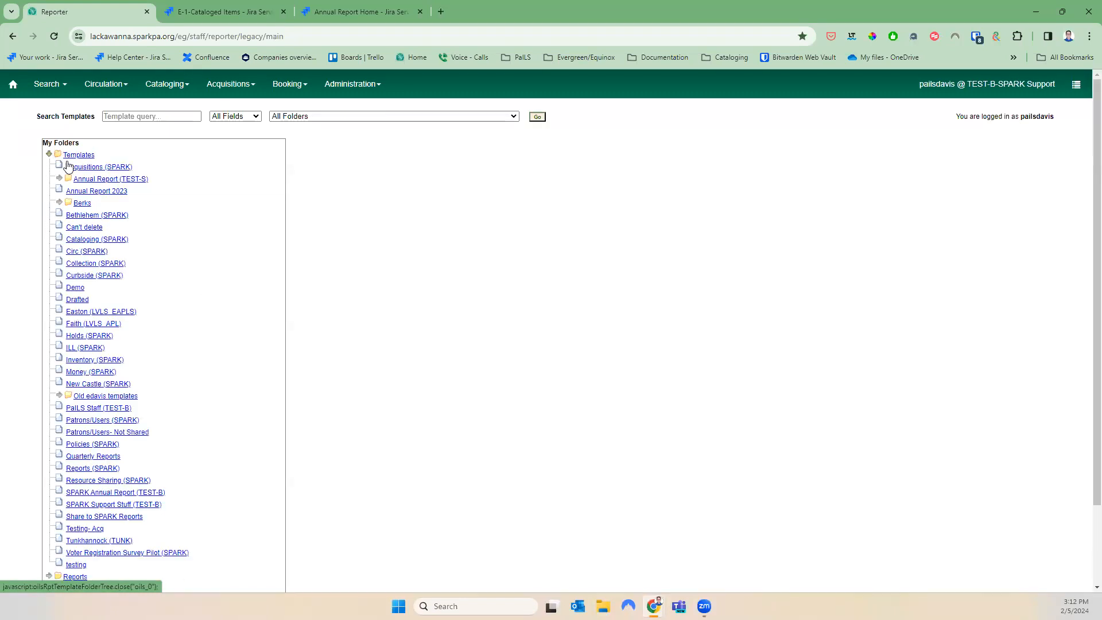
click(89, 192)
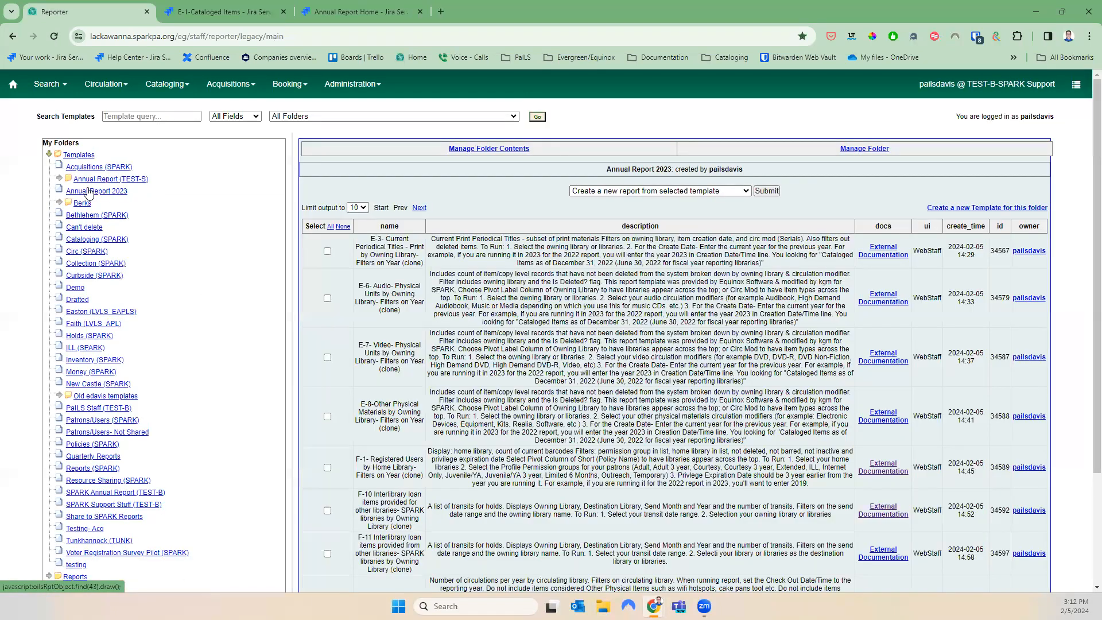
scroll(417, 376, down, 3)
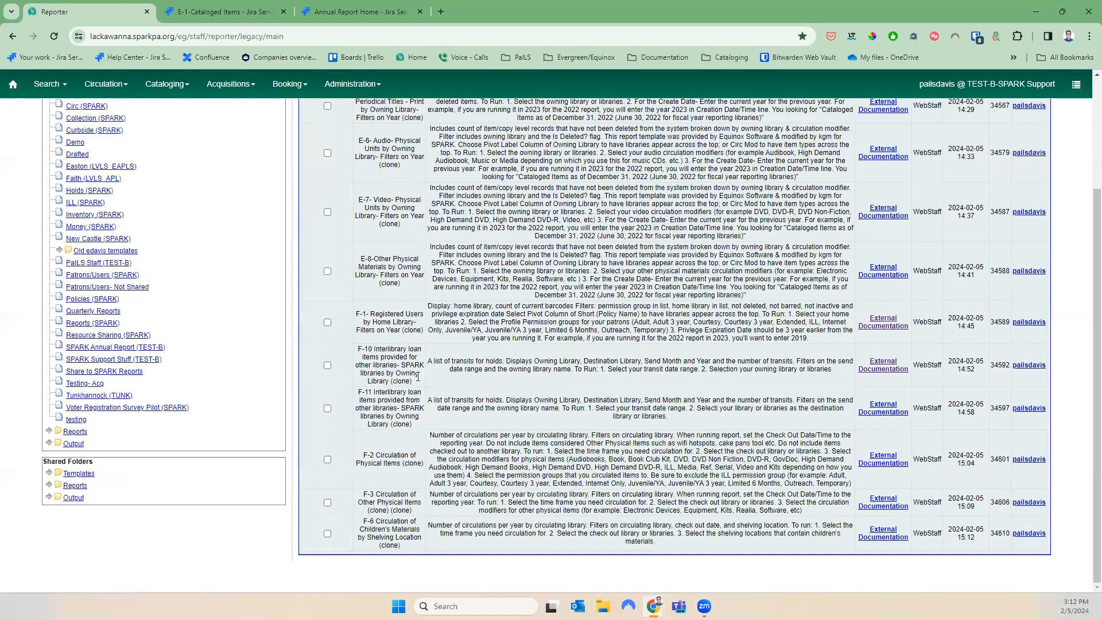
click(327, 533)
scroll(658, 510, up, 1)
scroll(658, 511, up, 3)
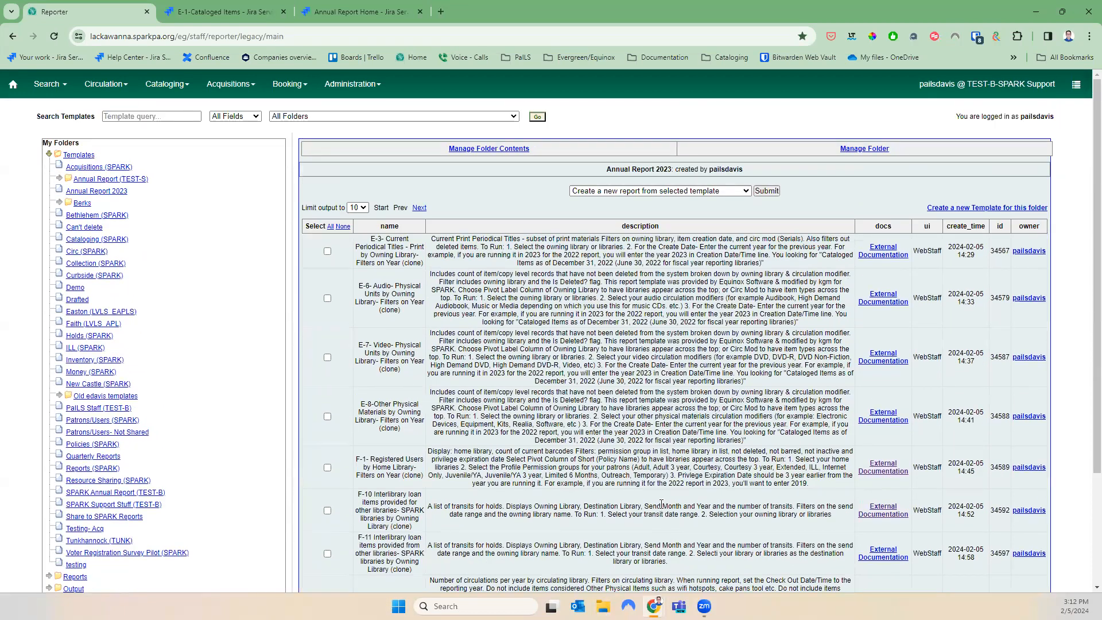
click(767, 191)
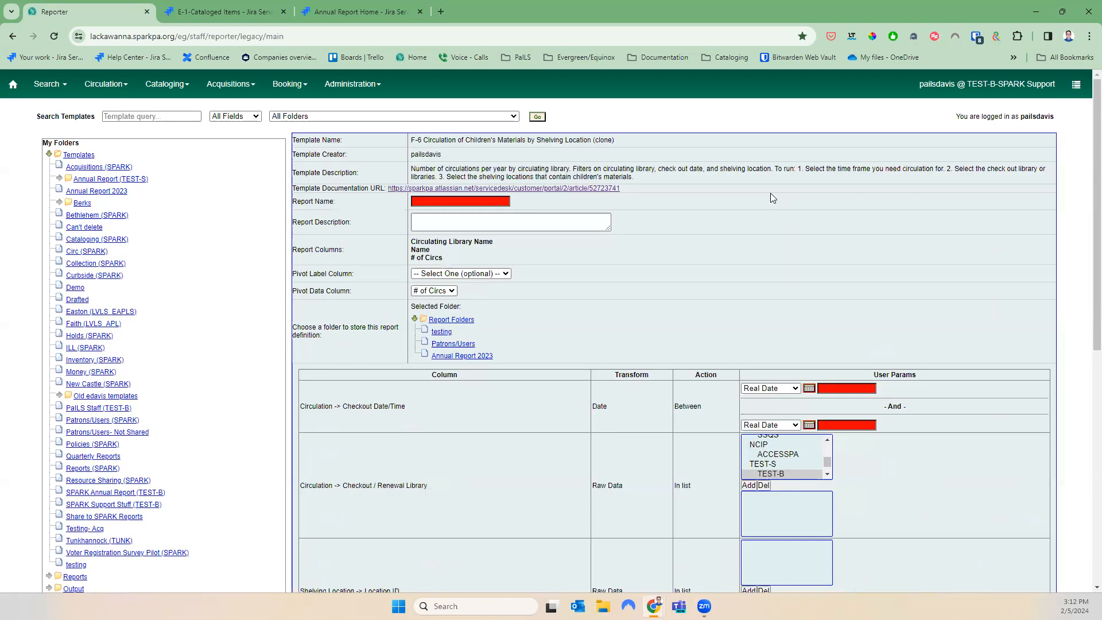
Name the report F-6 2023, store it in Annual Report 2023, with checkouts 2023-01-01 to 2023-12-31
click(480, 202)
text(F-6 2023)
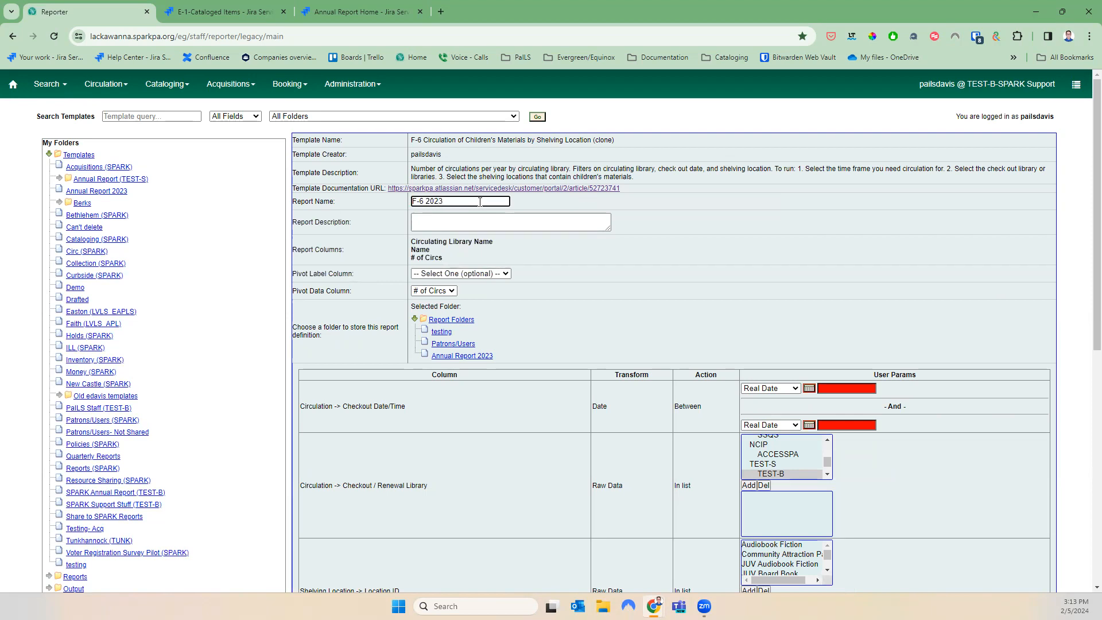
click(456, 356)
click(852, 391)
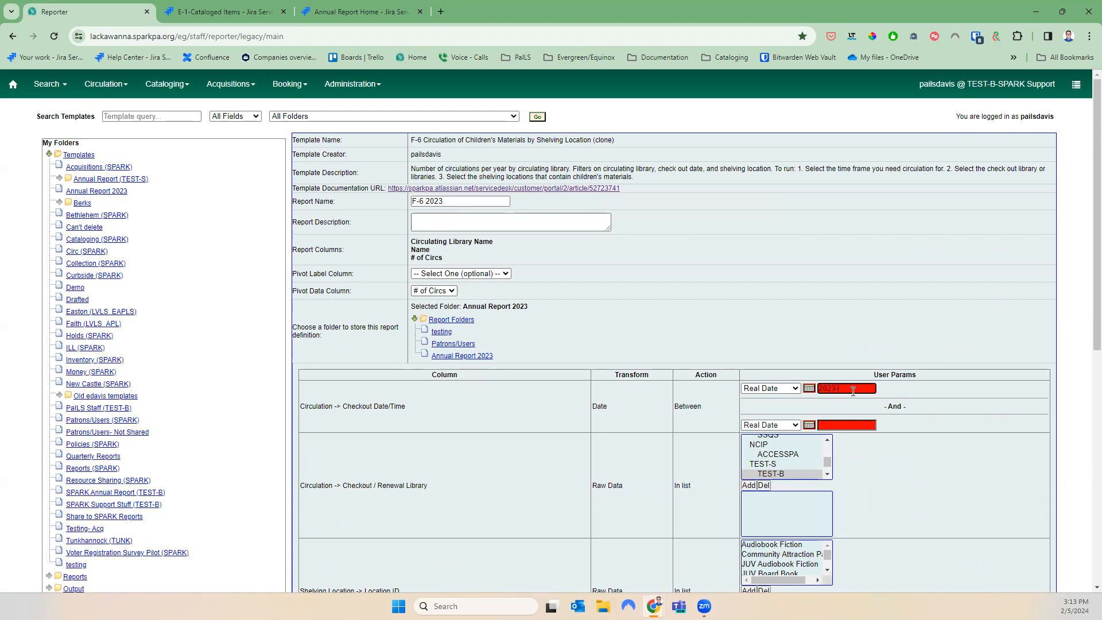
text(2023-01-01)
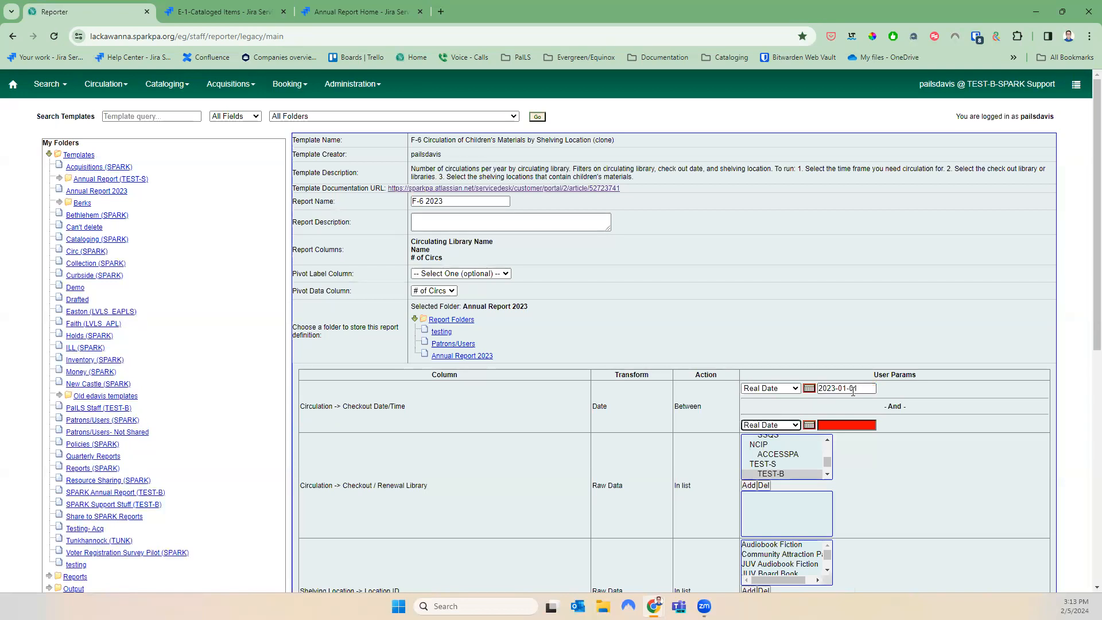
key(Tab)
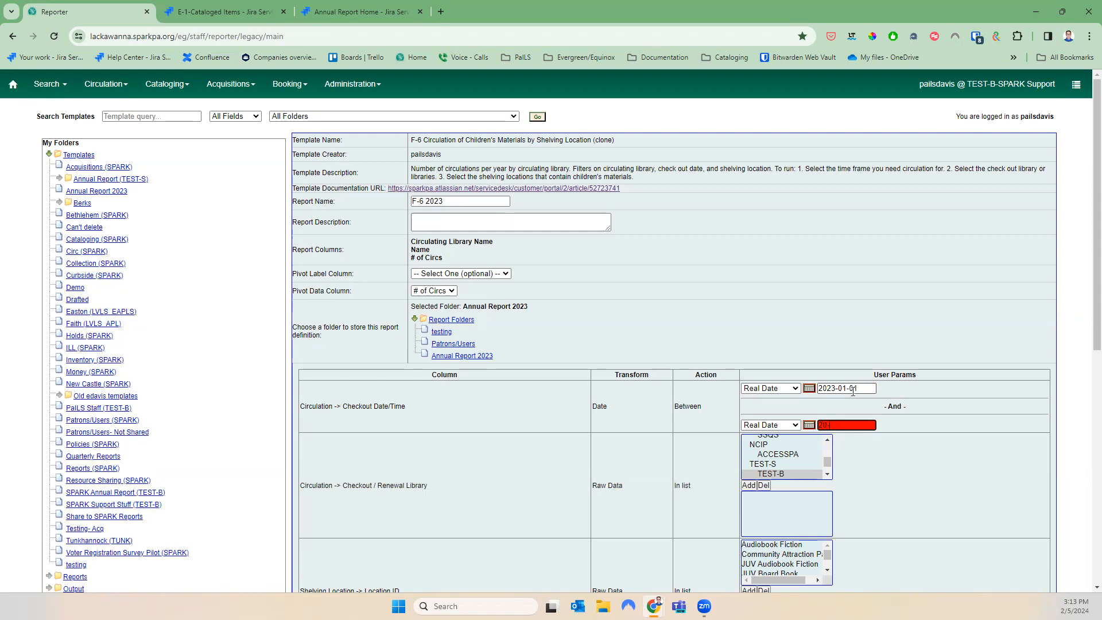
text(2023-12-31)
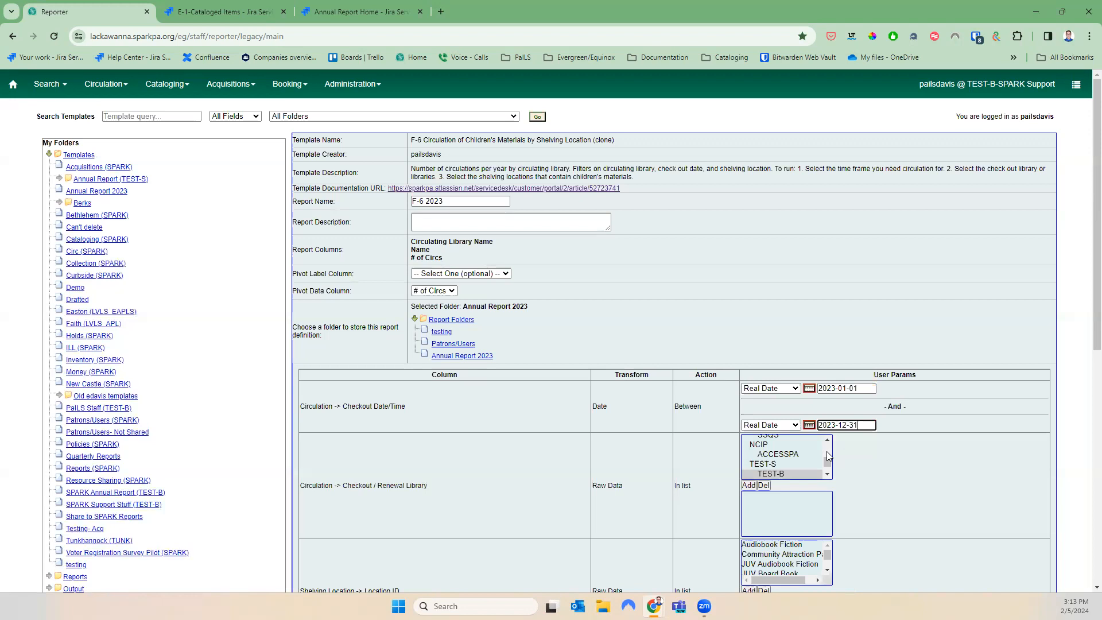
Add WAPI_PMF to the checkout library filter
click(827, 474)
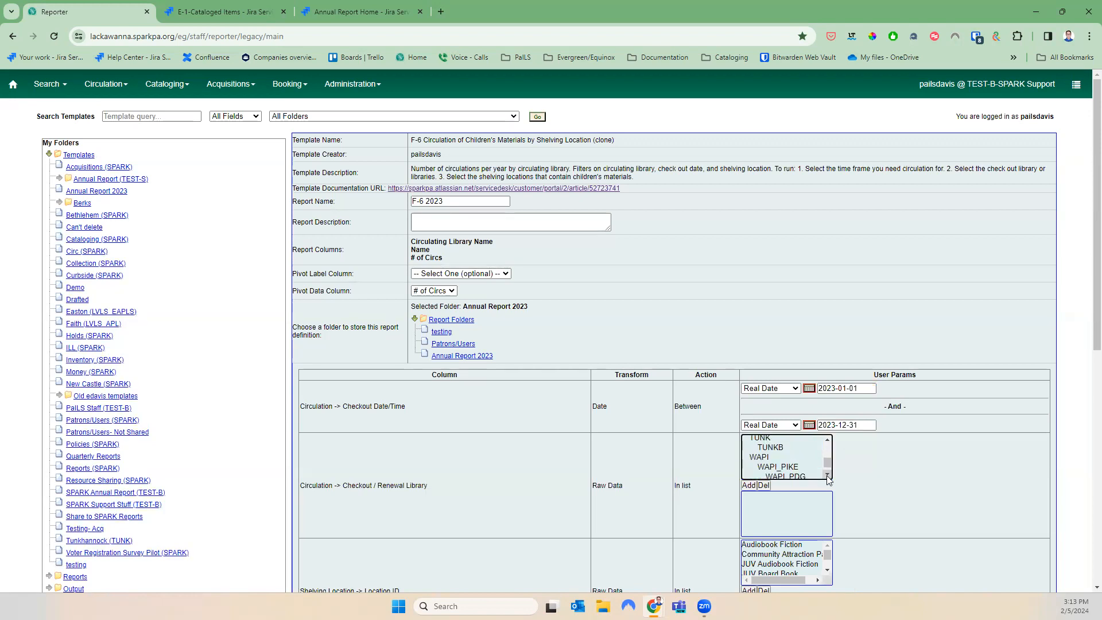
click(827, 474)
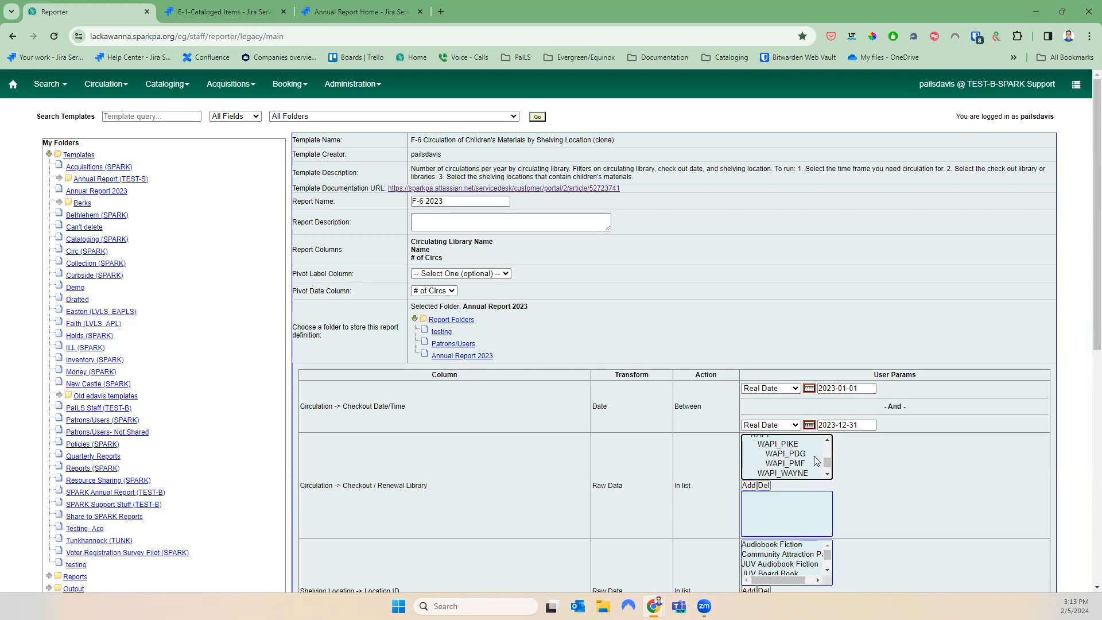
click(816, 461)
click(749, 486)
scroll(922, 450, down, 4)
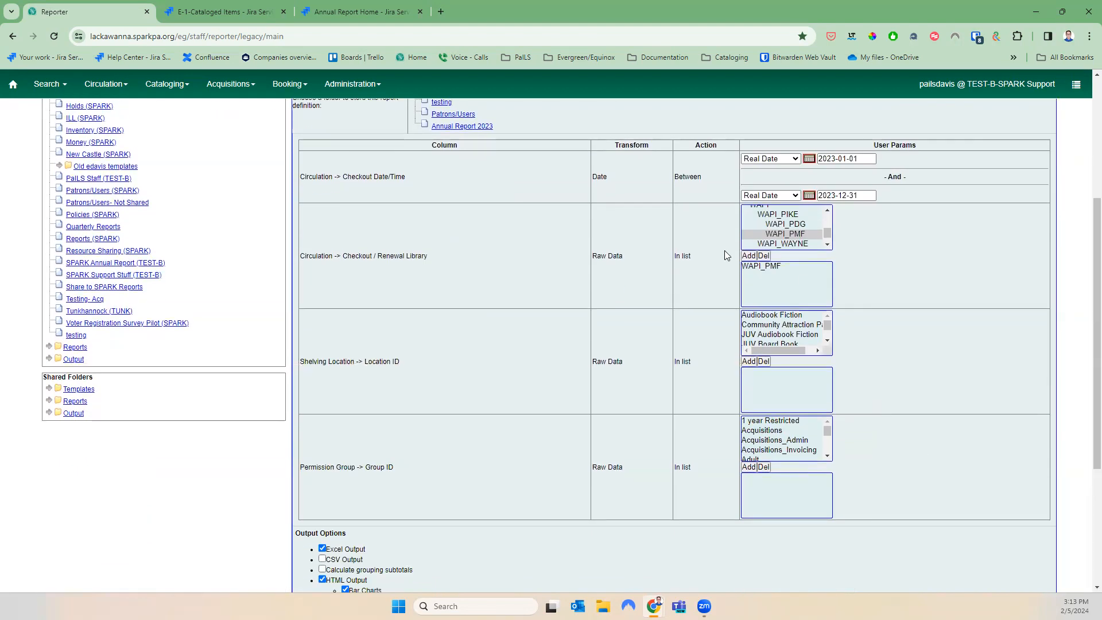
click(826, 344)
click(827, 316)
scroll(826, 319, up, 2)
Remove the mistaken WAPI_PMF library and add TEST-B as the checkout library instead
click(826, 317)
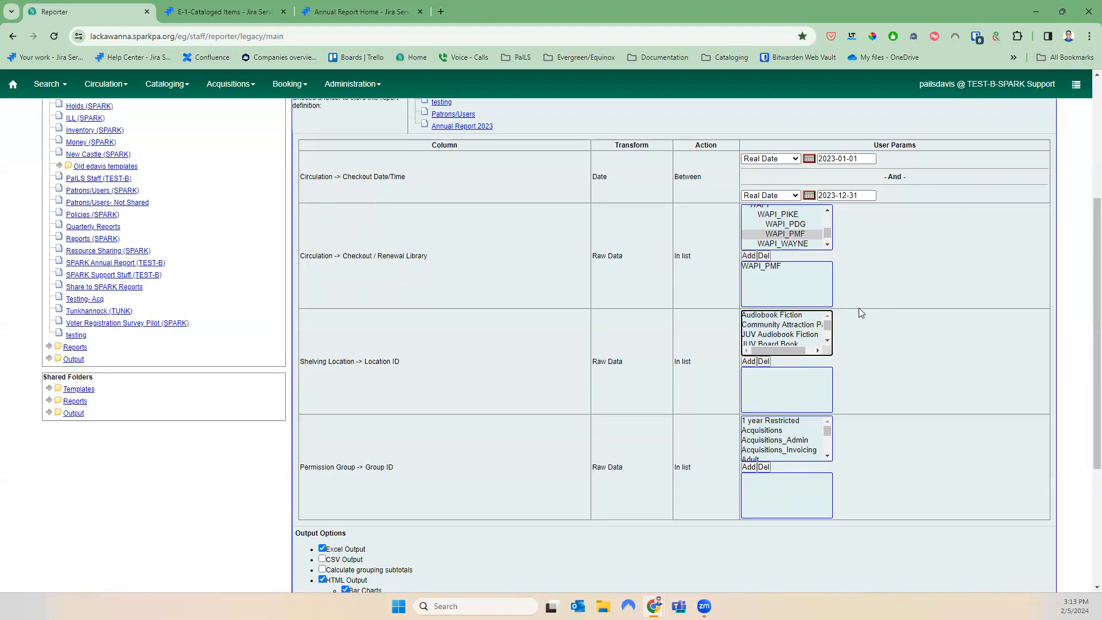
click(764, 256)
click(766, 266)
click(765, 255)
click(828, 211)
click(827, 212)
click(828, 212)
click(790, 221)
click(747, 256)
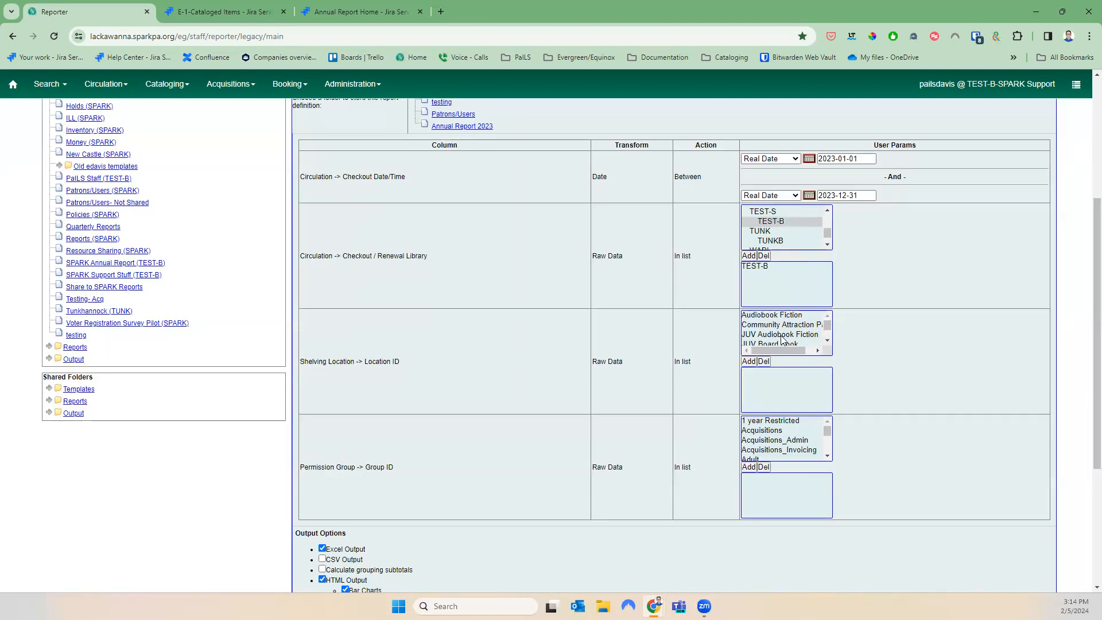
Add JUV Audiobook Fiction and JUV Board Book to the shelving location filter
click(818, 335)
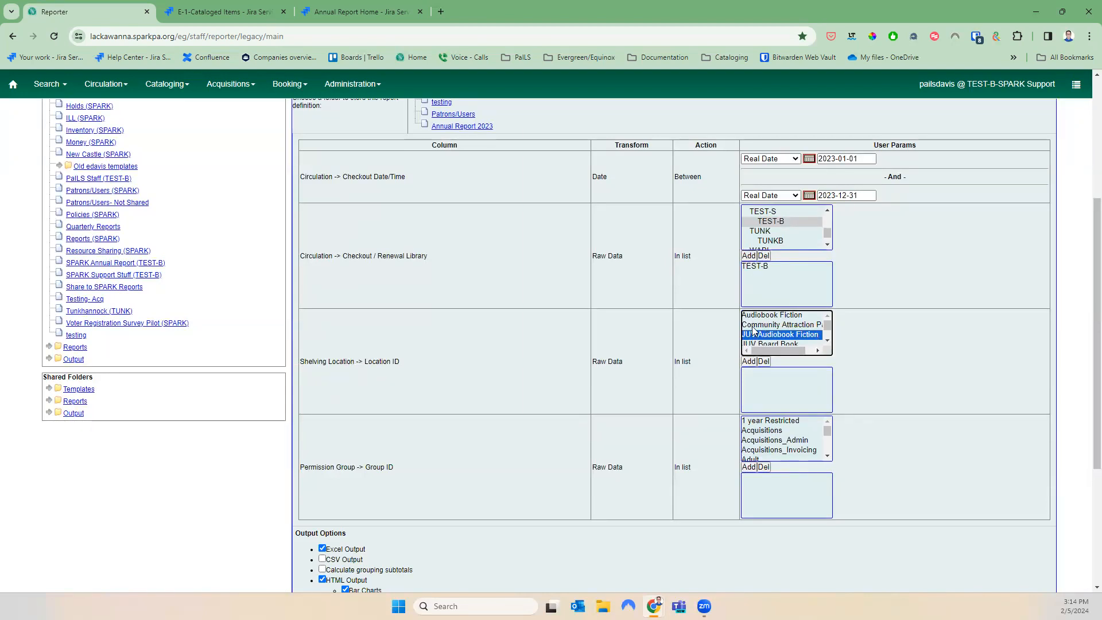
click(747, 362)
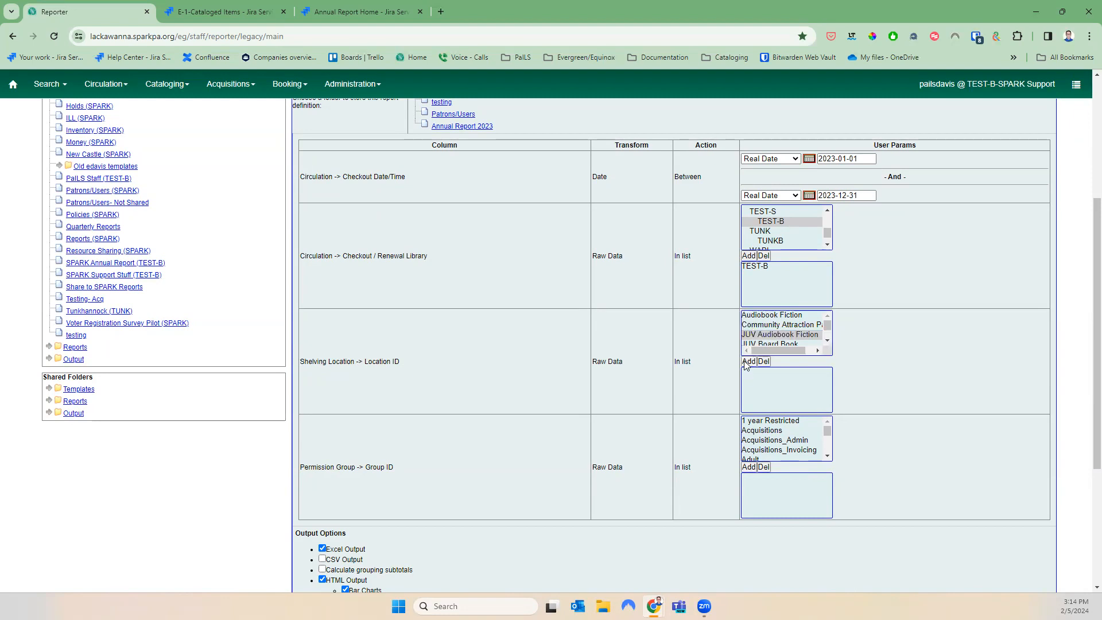
click(827, 344)
click(775, 321)
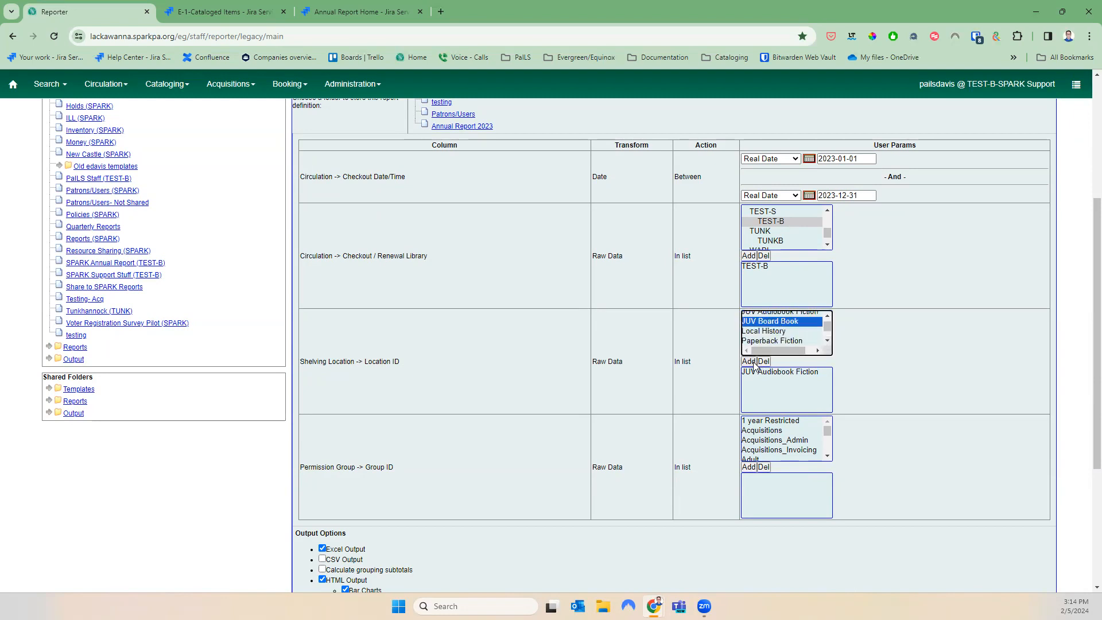
click(752, 362)
Add the 1 year Restricted permission group to the filter
click(826, 340)
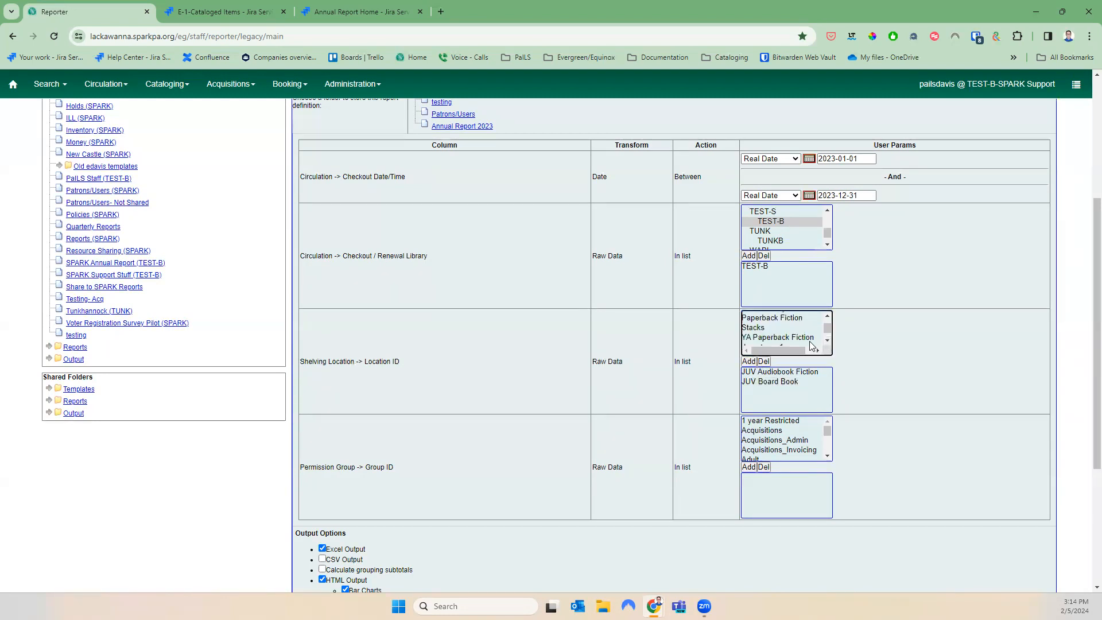
click(827, 341)
click(827, 341)
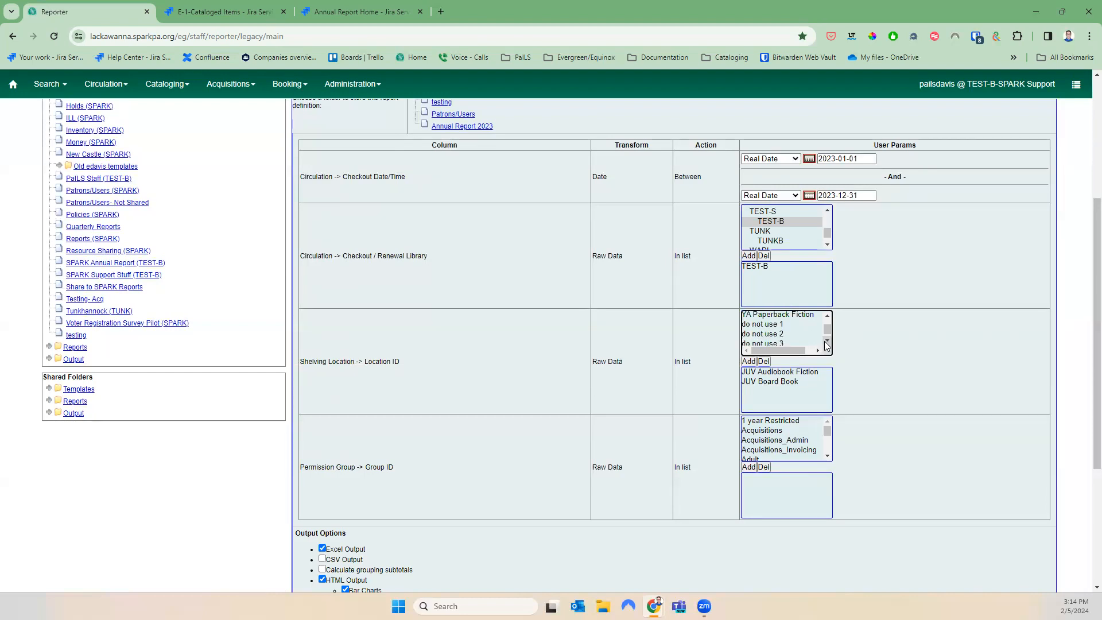
click(827, 317)
click(827, 317)
click(828, 317)
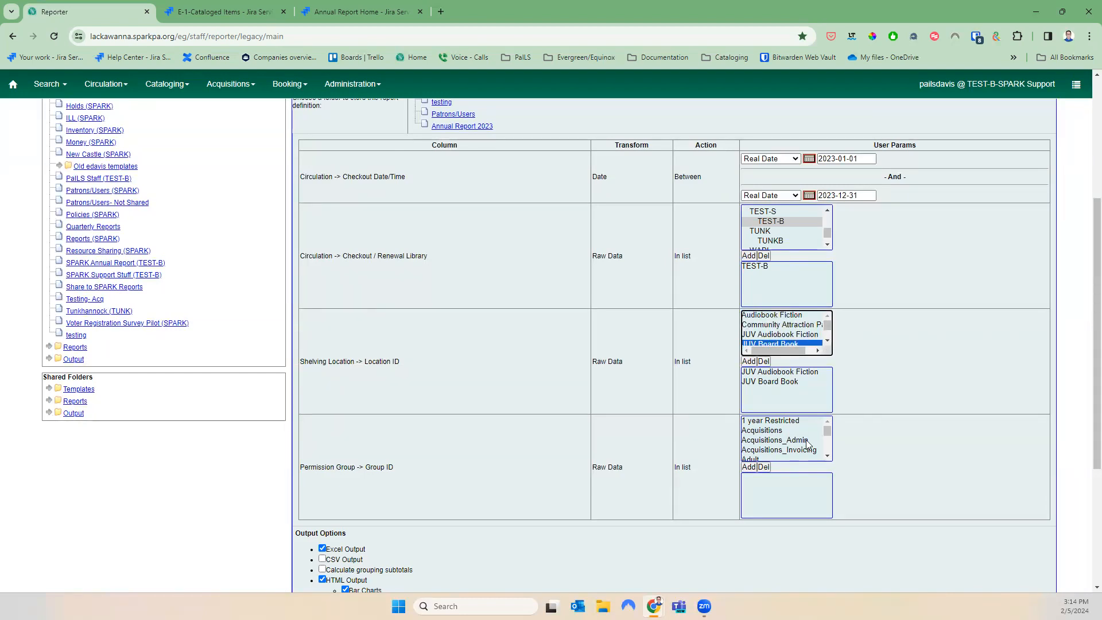
click(801, 421)
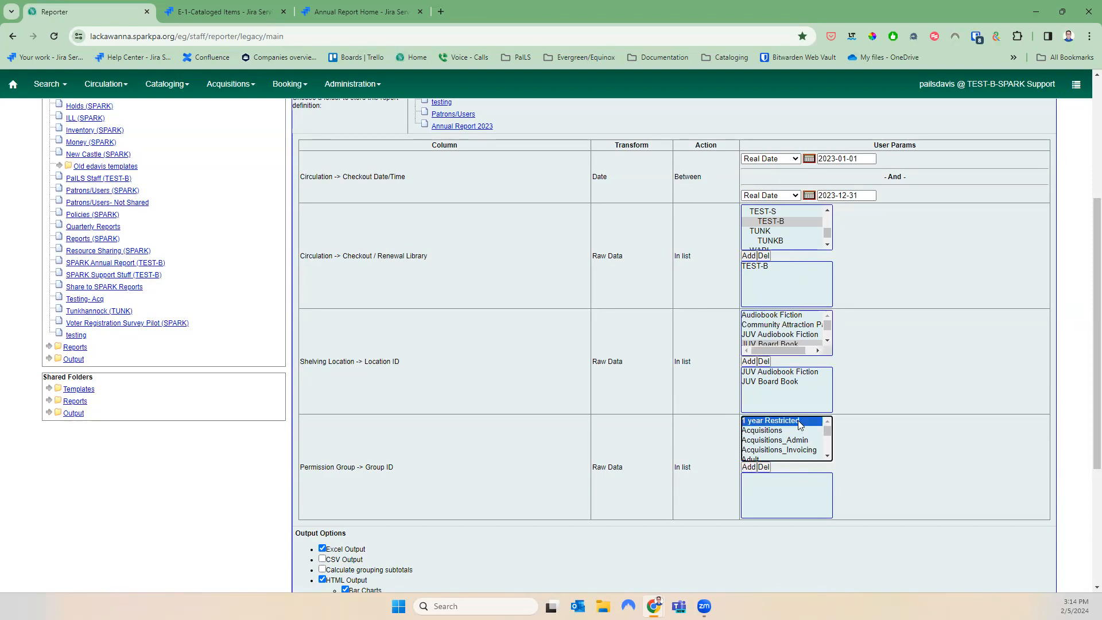
click(748, 466)
Add Adult, Adult 3 year, Courtesy and Courtesy 3 year permission groups to the filter
click(826, 456)
click(763, 437)
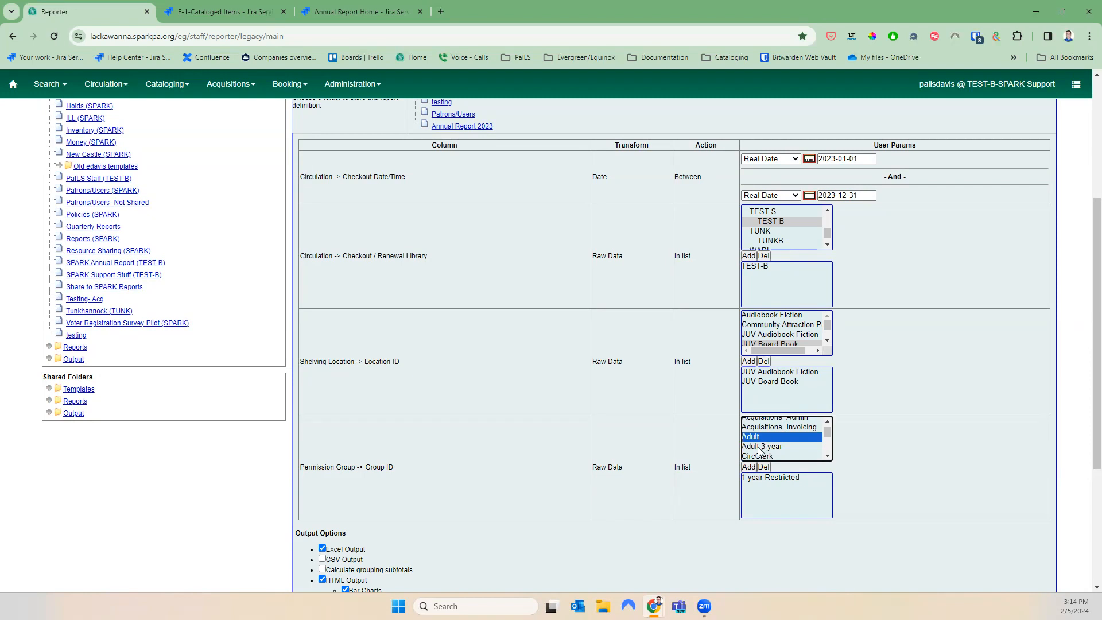
ctrl+click(762, 446)
click(748, 467)
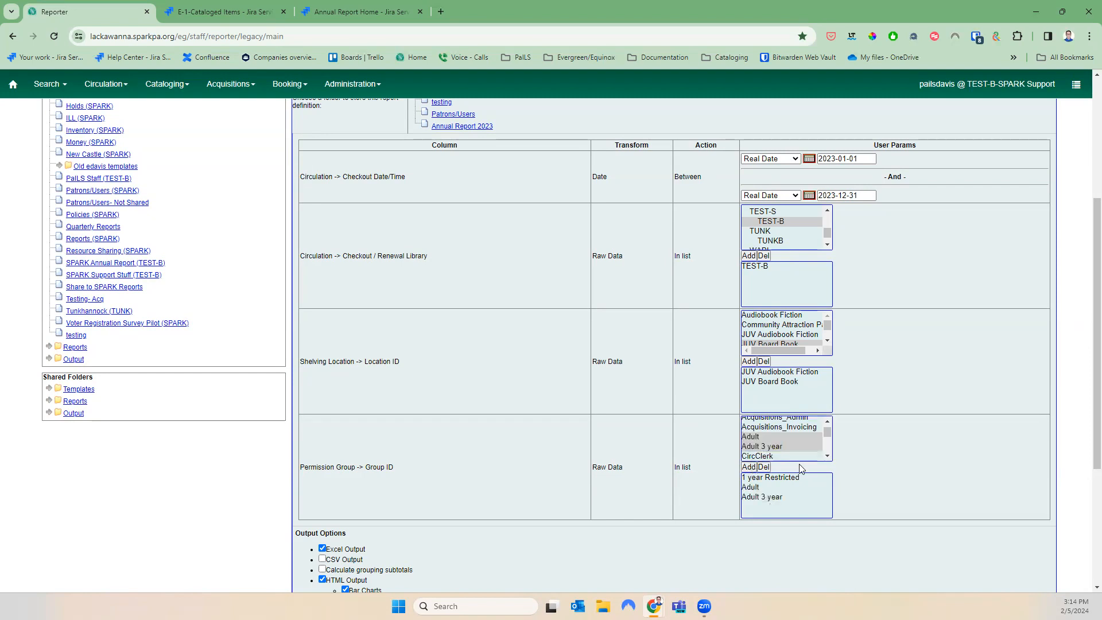
click(827, 455)
click(828, 457)
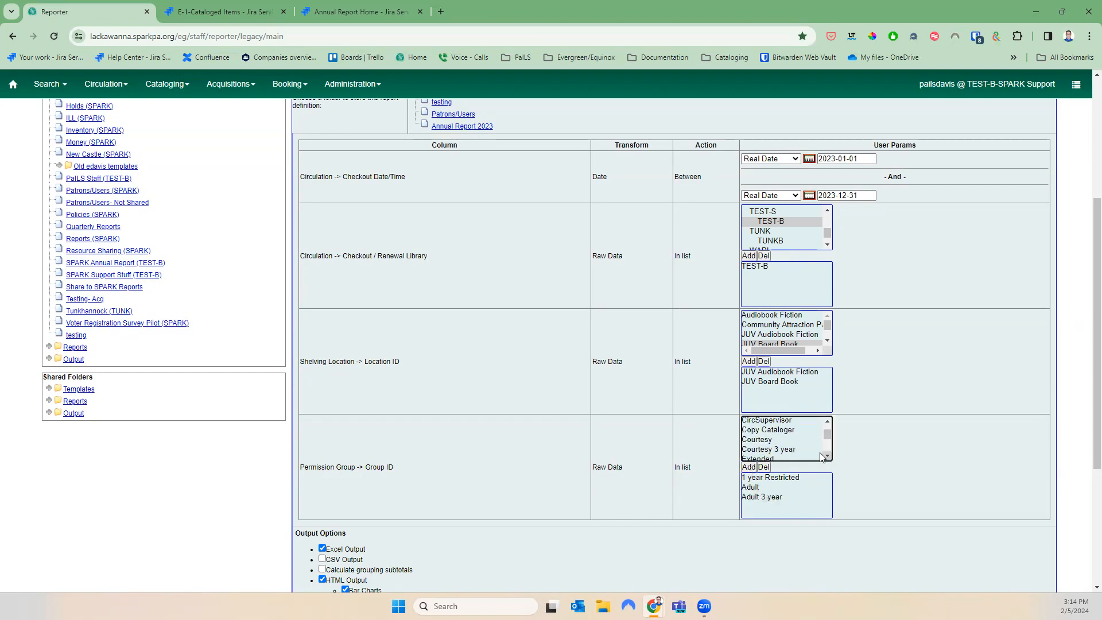
drag(763, 440, 769, 451)
click(752, 468)
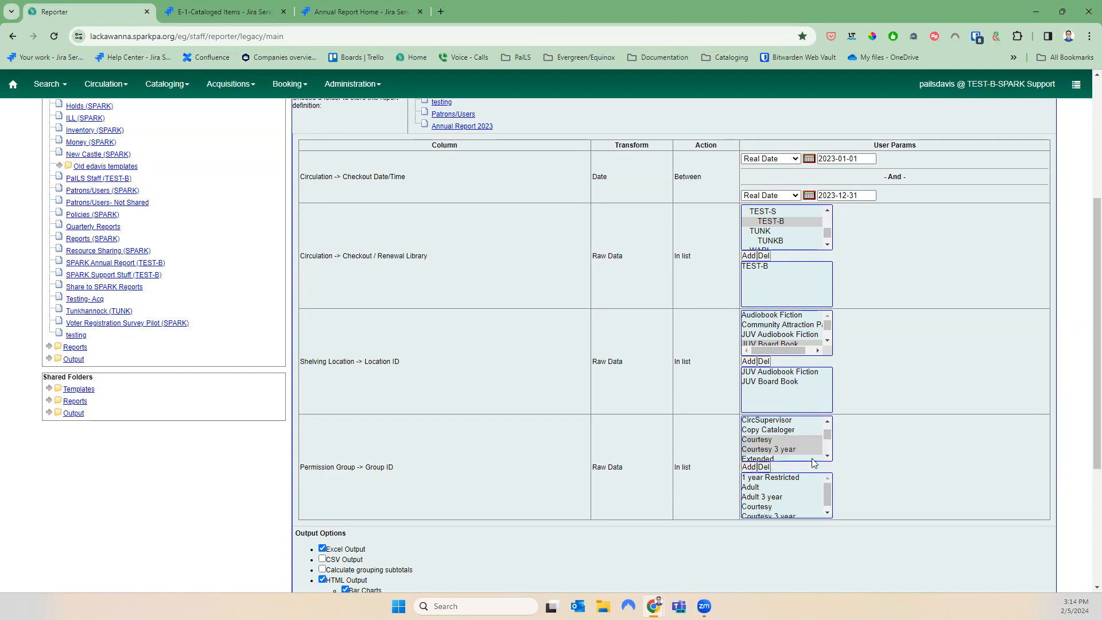
click(827, 456)
click(827, 457)
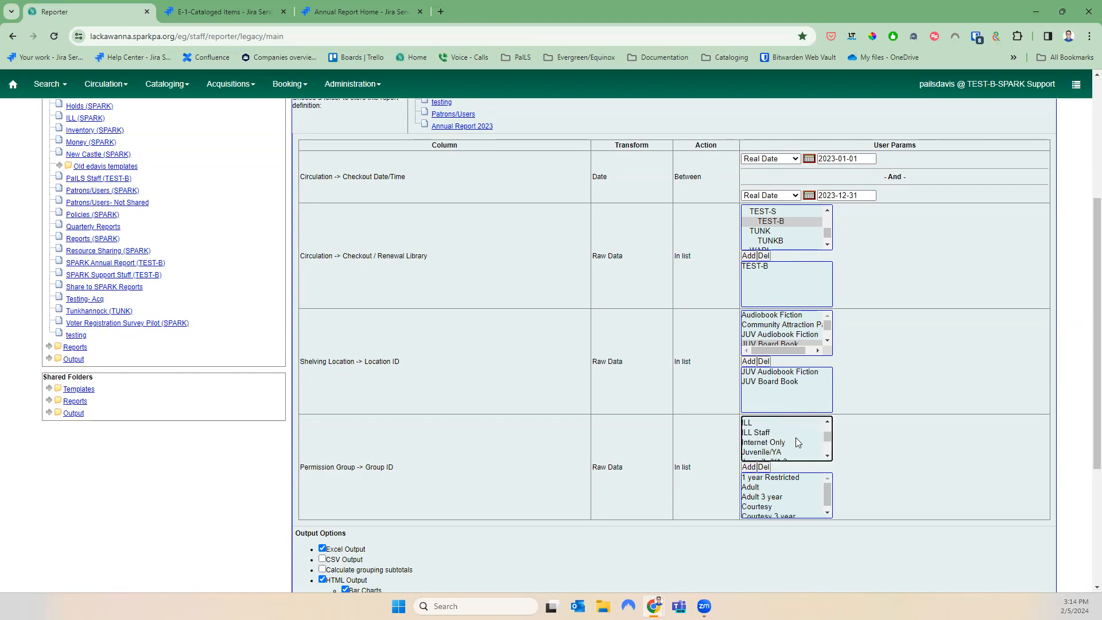
Add Internet Only, Juvenile/YA and Juvenile/YA 3 year permission groups together to the filter
scroll(798, 409, up, 3)
scroll(797, 408, up, 1)
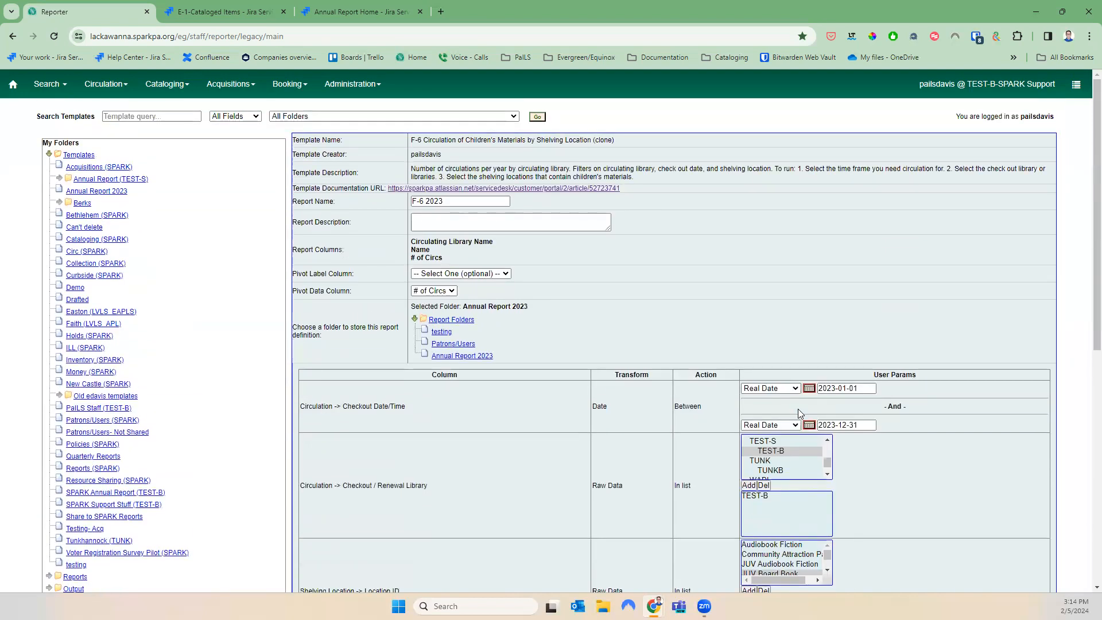
scroll(798, 408, down, 5)
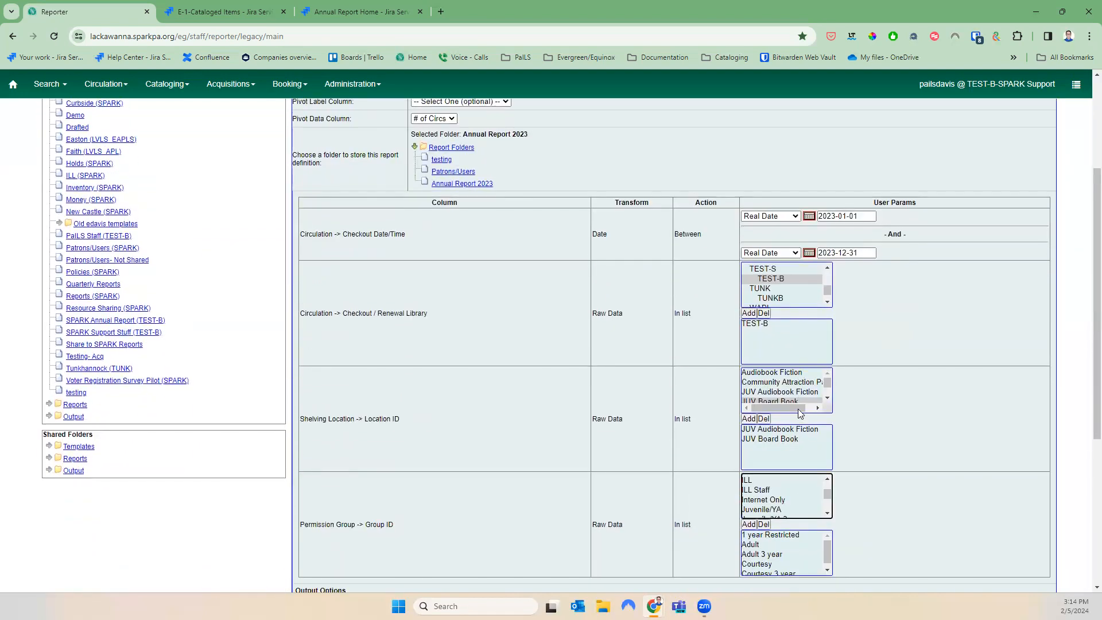
scroll(854, 440, down, 1)
scroll(853, 445, down, 1)
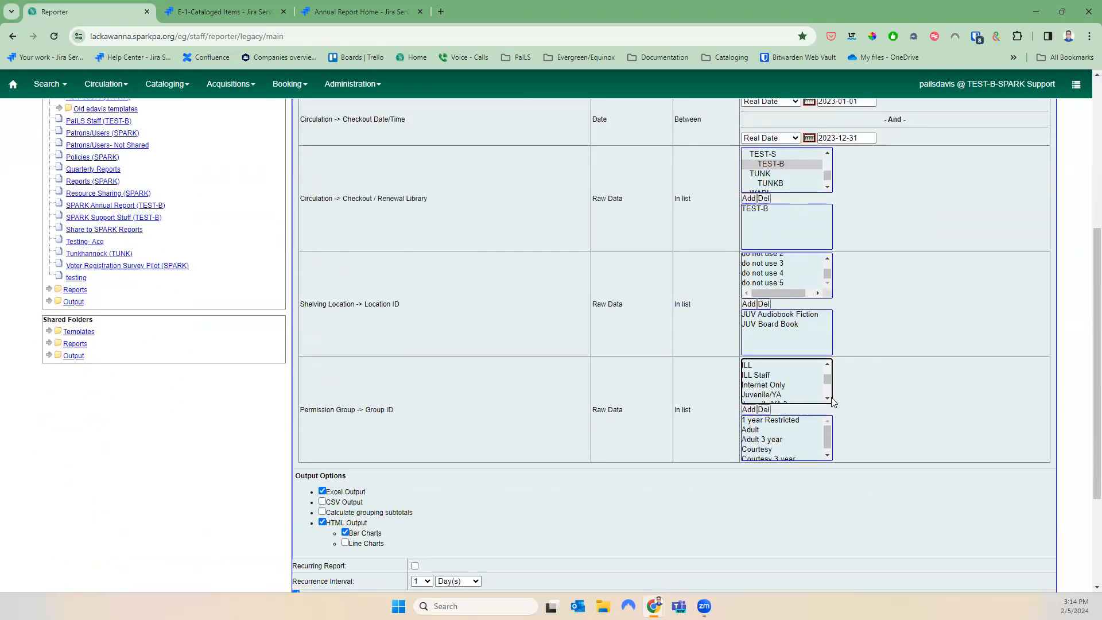
click(813, 395)
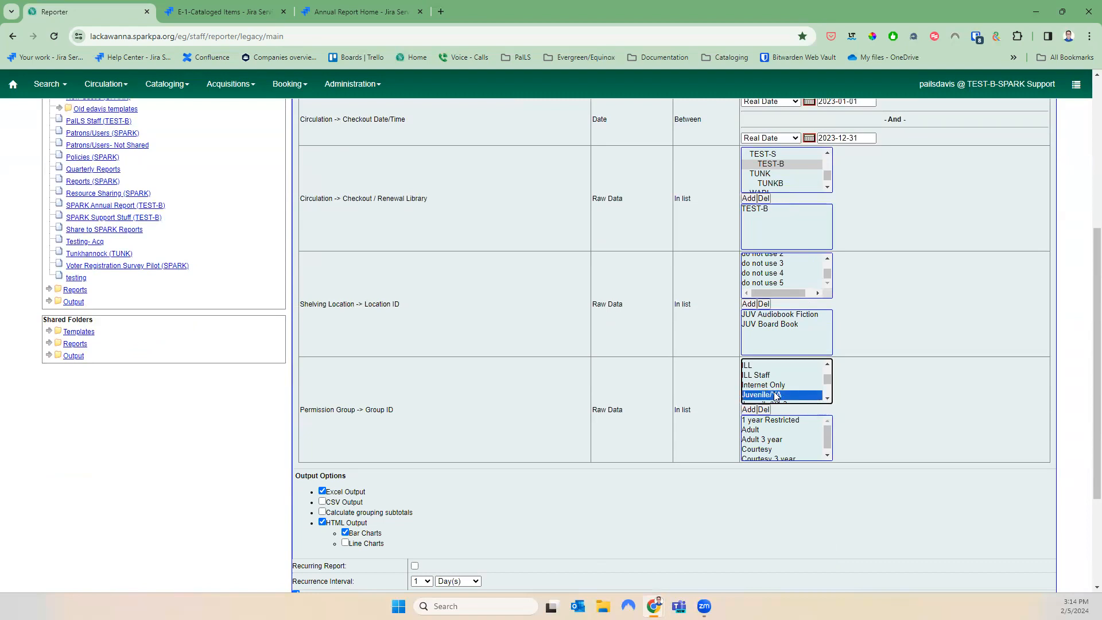
ctrl+click(776, 385)
click(827, 398)
ctrl+click(799, 382)
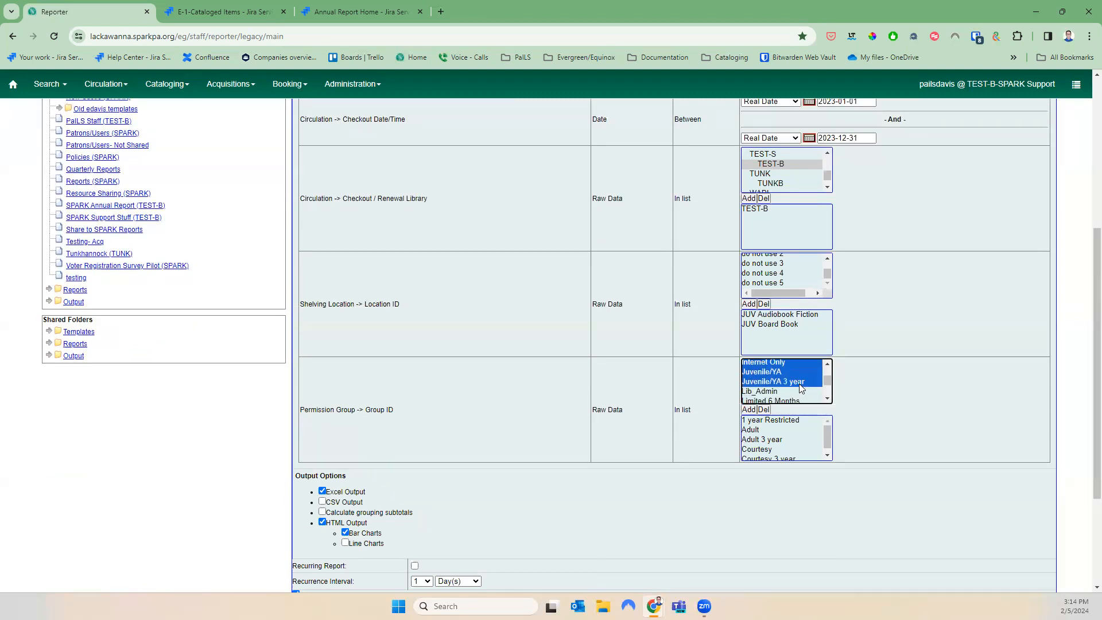
click(750, 410)
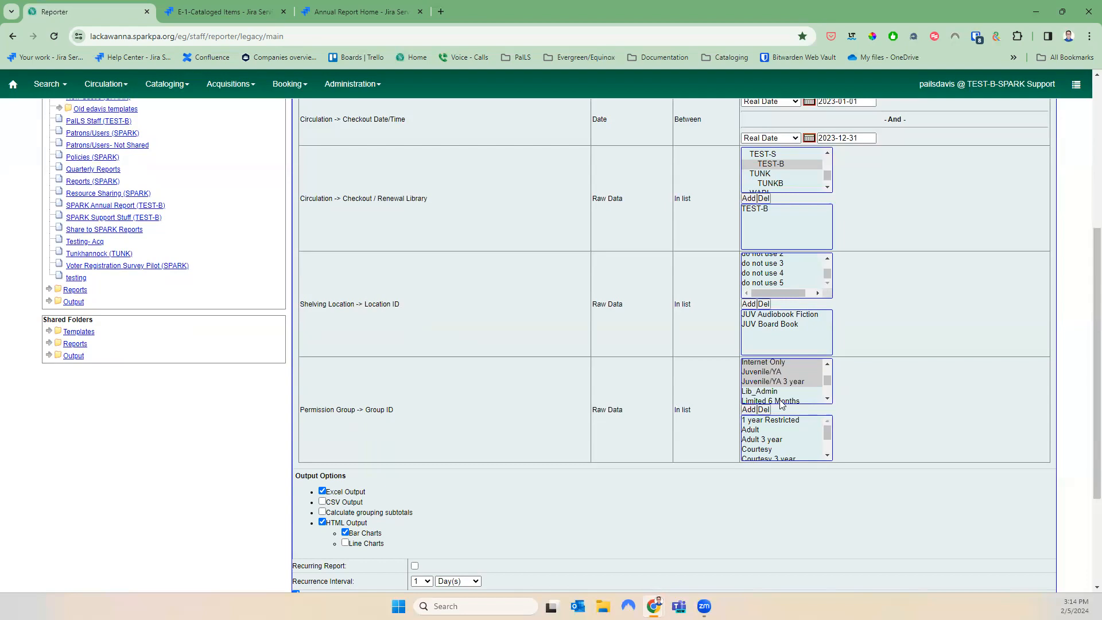
Add Limited 6 Months, Outreach and Temporary permission groups to the filter one by one
click(781, 401)
click(755, 410)
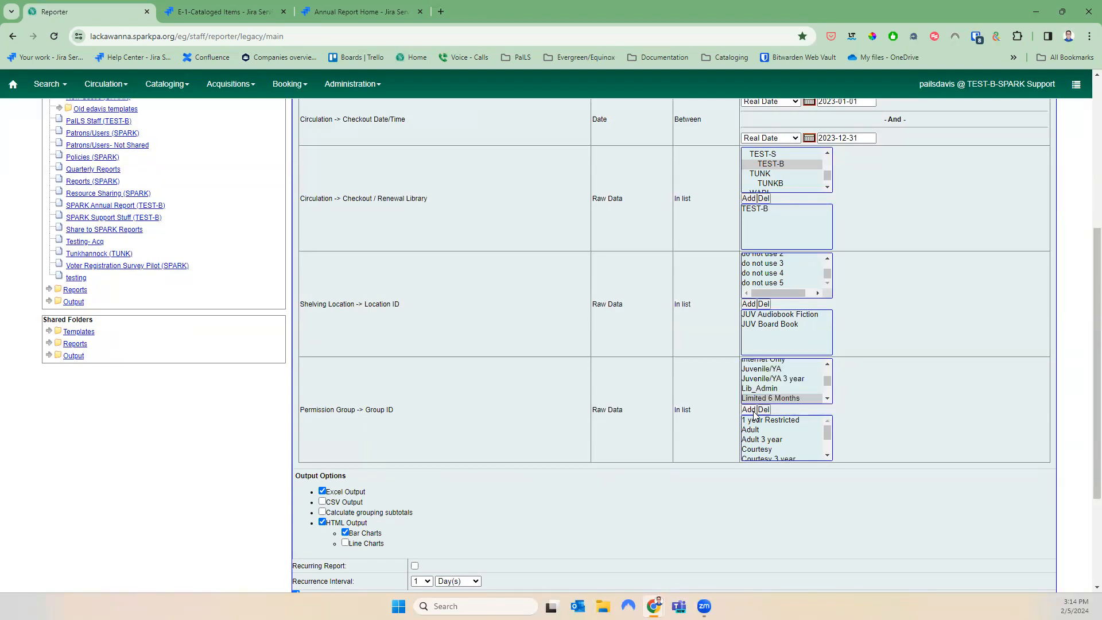
click(827, 398)
click(827, 400)
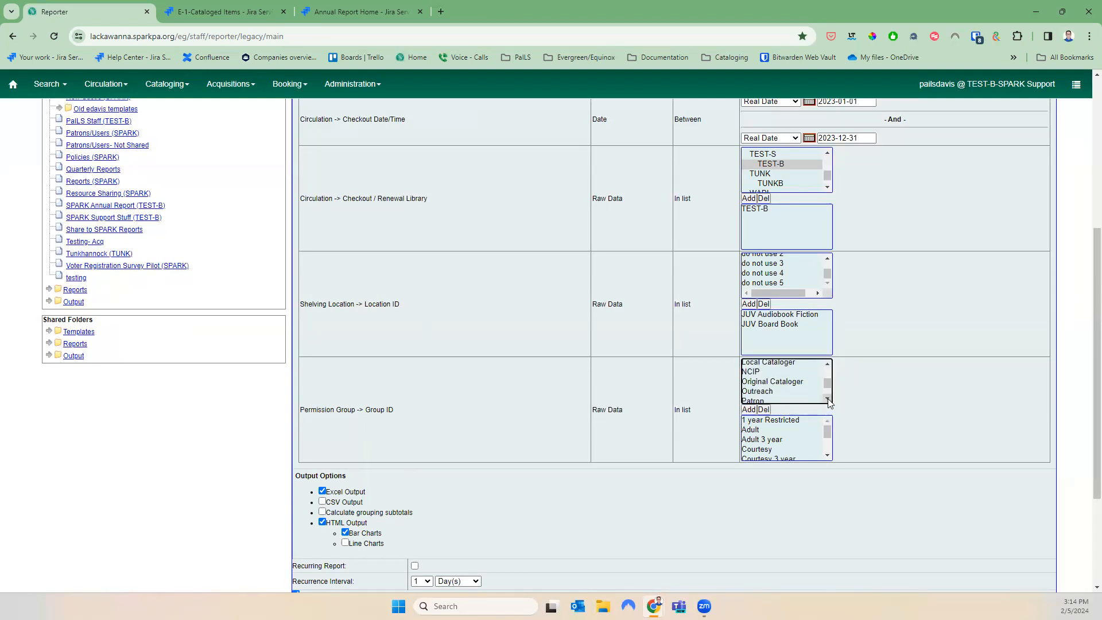
click(752, 393)
click(750, 410)
click(827, 399)
click(828, 400)
click(828, 400)
click(828, 400)
click(827, 400)
click(759, 389)
click(749, 409)
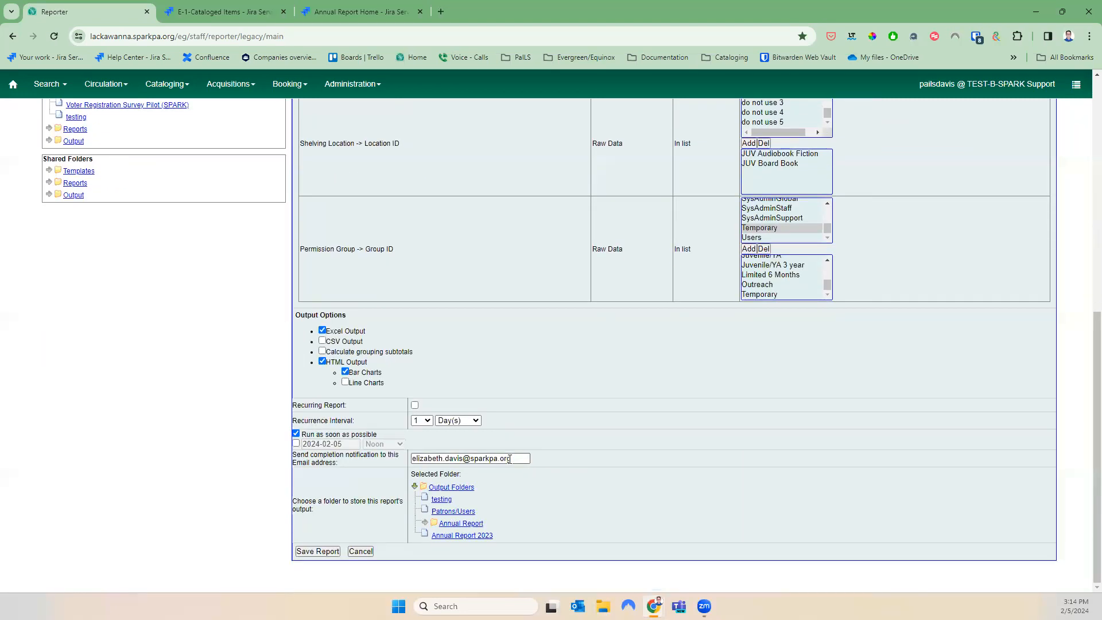
Clear the notification e-mail, set Annual Report 2023 as output folder, and save the F-6 2023 report
drag(510, 459, 244, 472)
key(BackSpace)
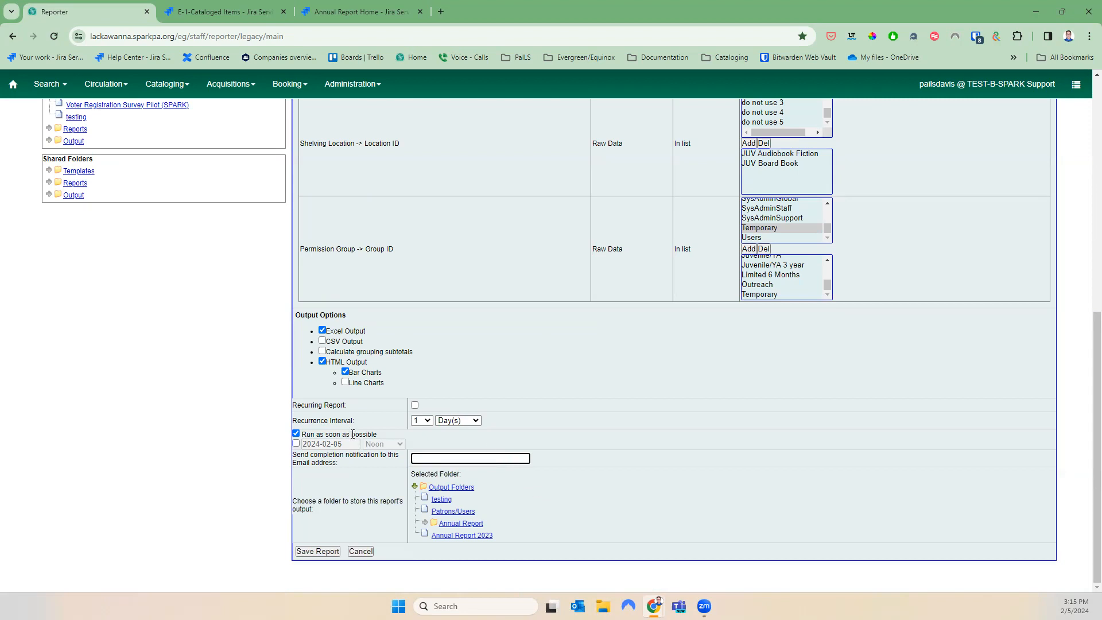
click(479, 539)
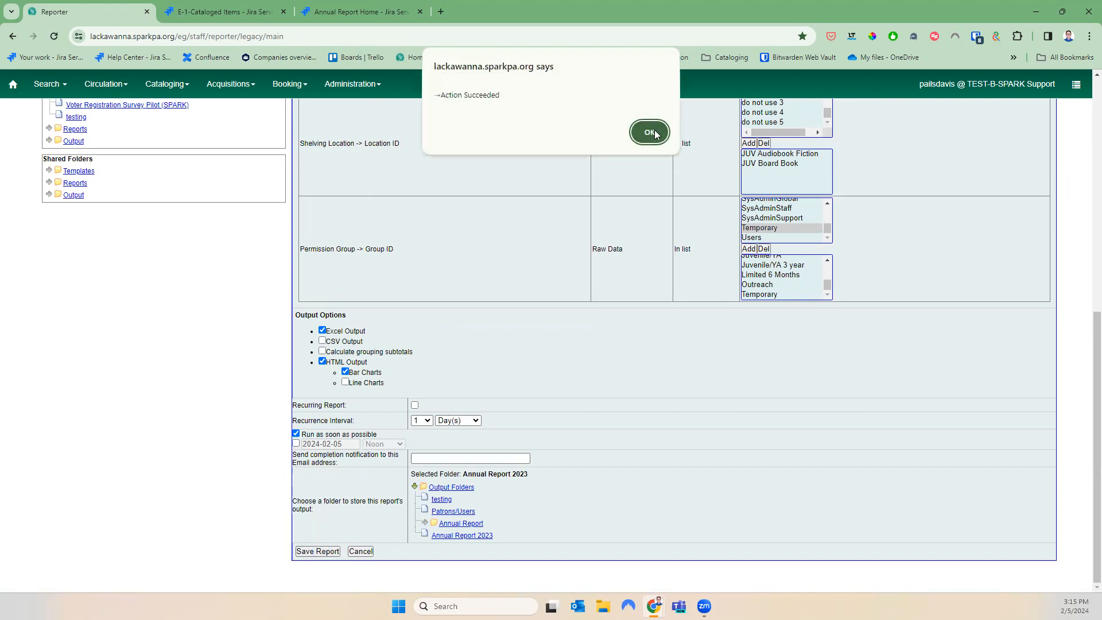
click(649, 131)
scroll(281, 492, down, 1)
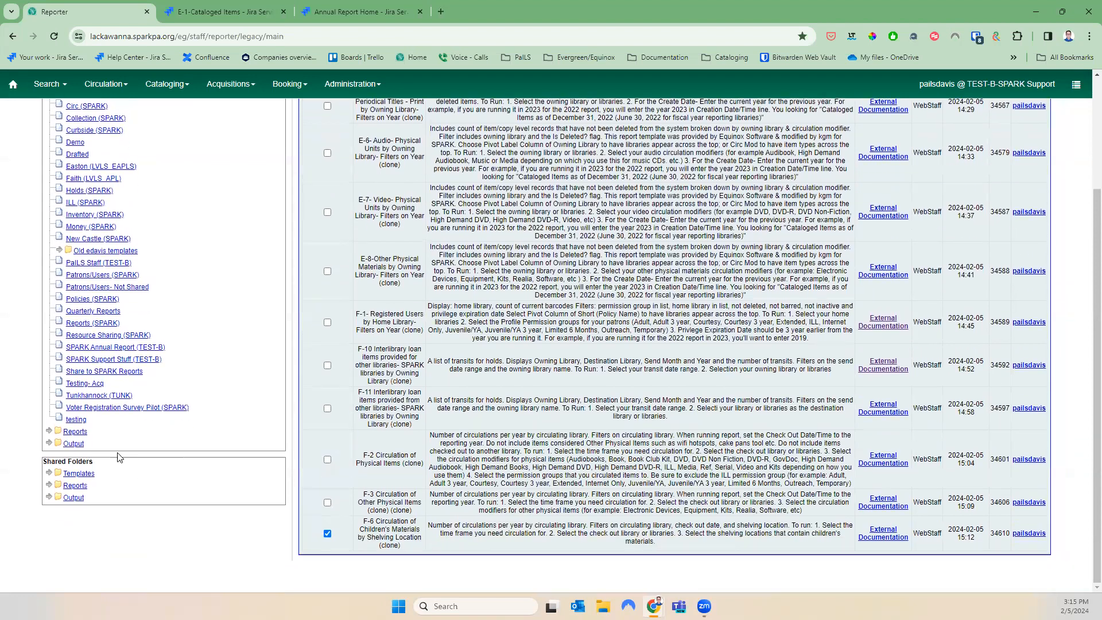
click(49, 443)
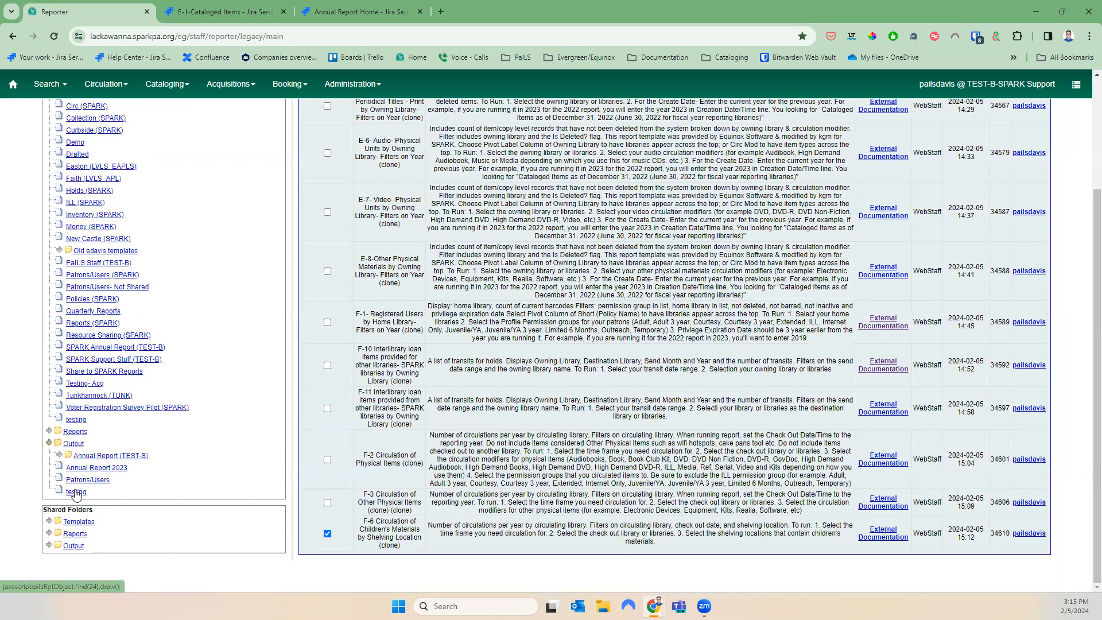
Open the completed F-6 2023 run in the Annual Report 2023 output folder and view its tabular results
click(71, 493)
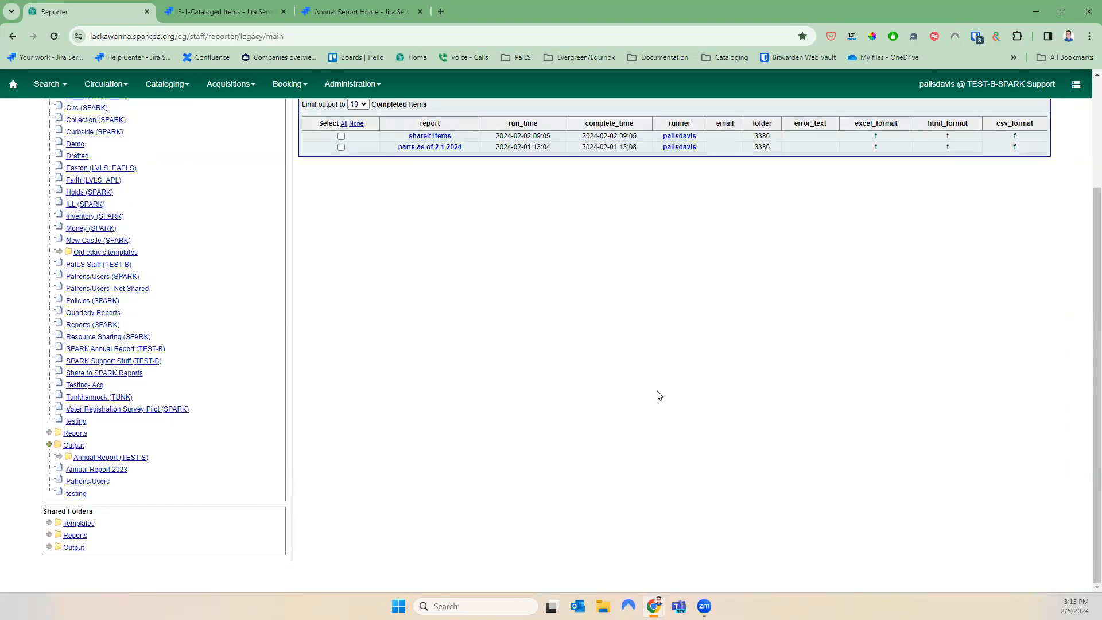
scroll(657, 395, up, 2)
scroll(652, 394, down, 1)
click(118, 528)
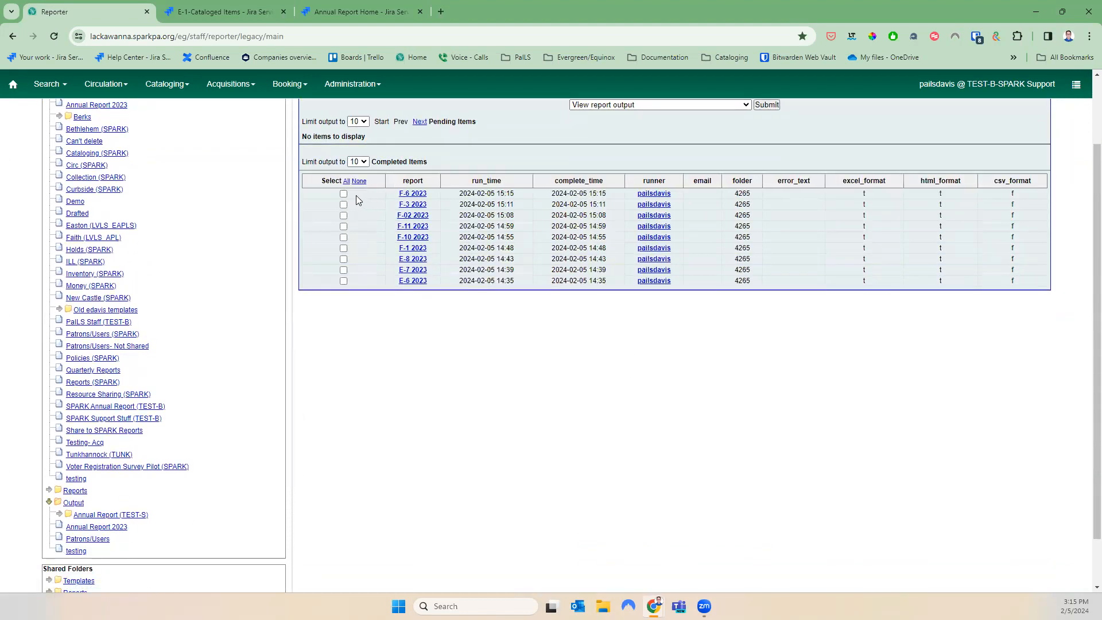
click(343, 193)
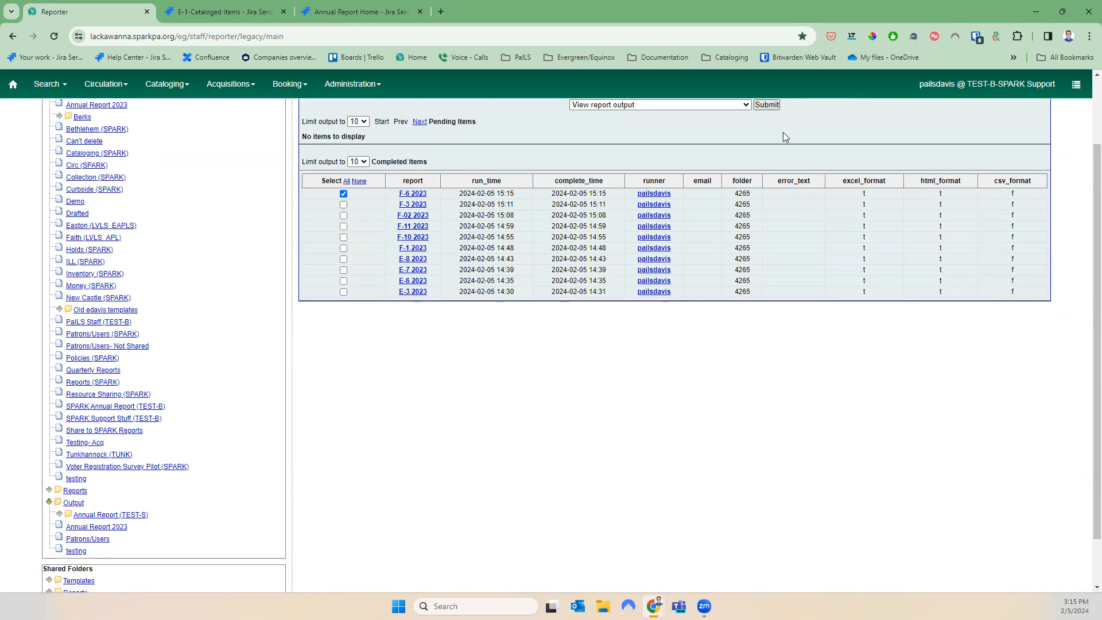
scroll(783, 136, up, 2)
click(769, 192)
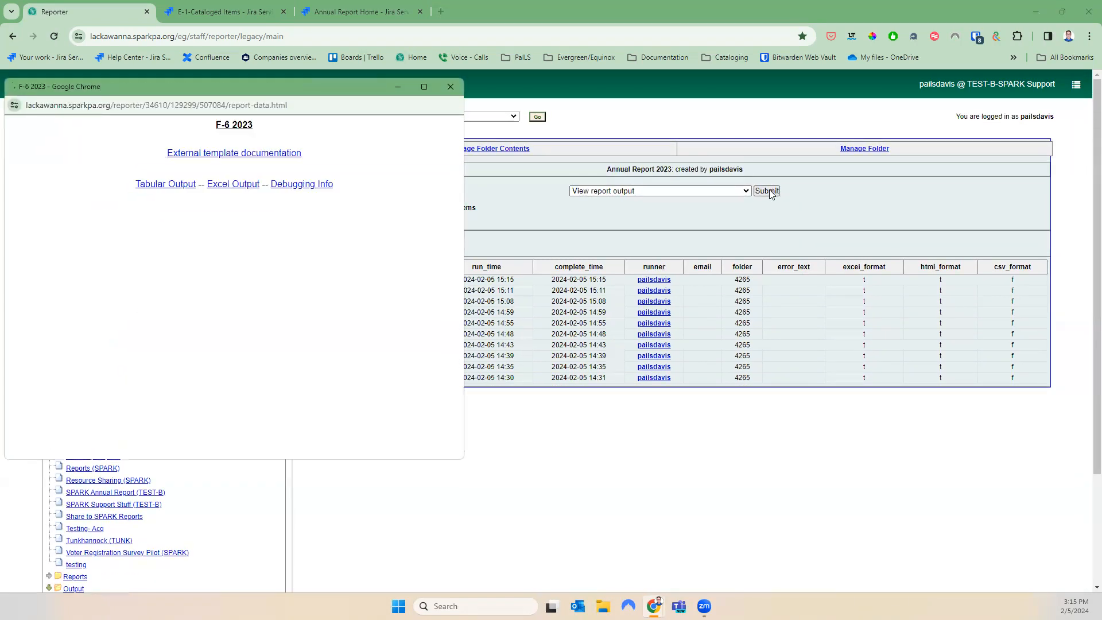
click(189, 186)
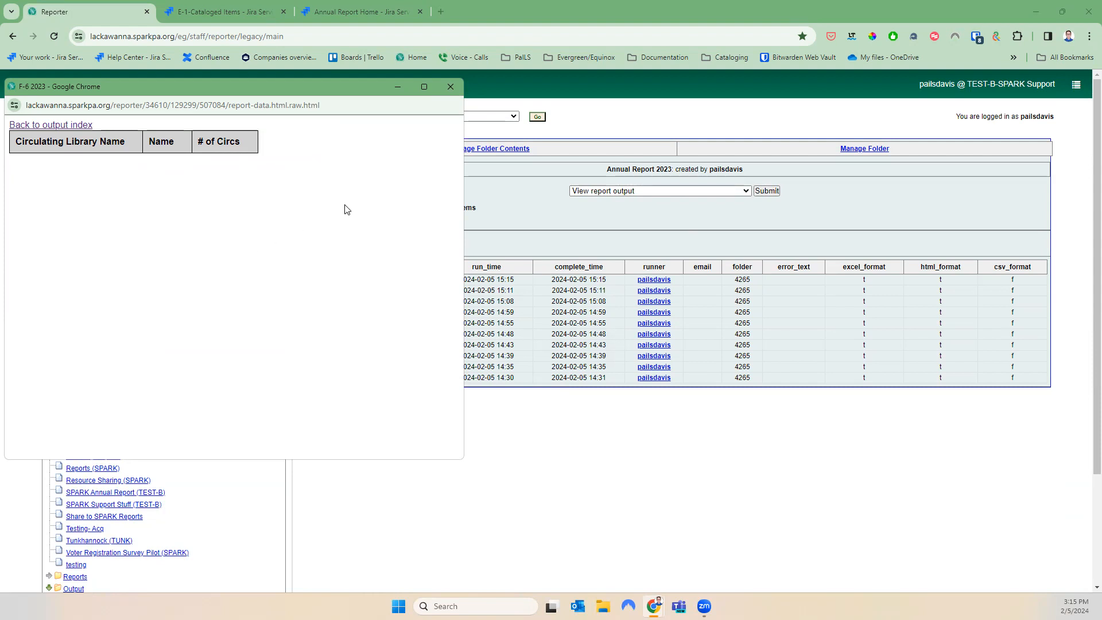
click(443, 87)
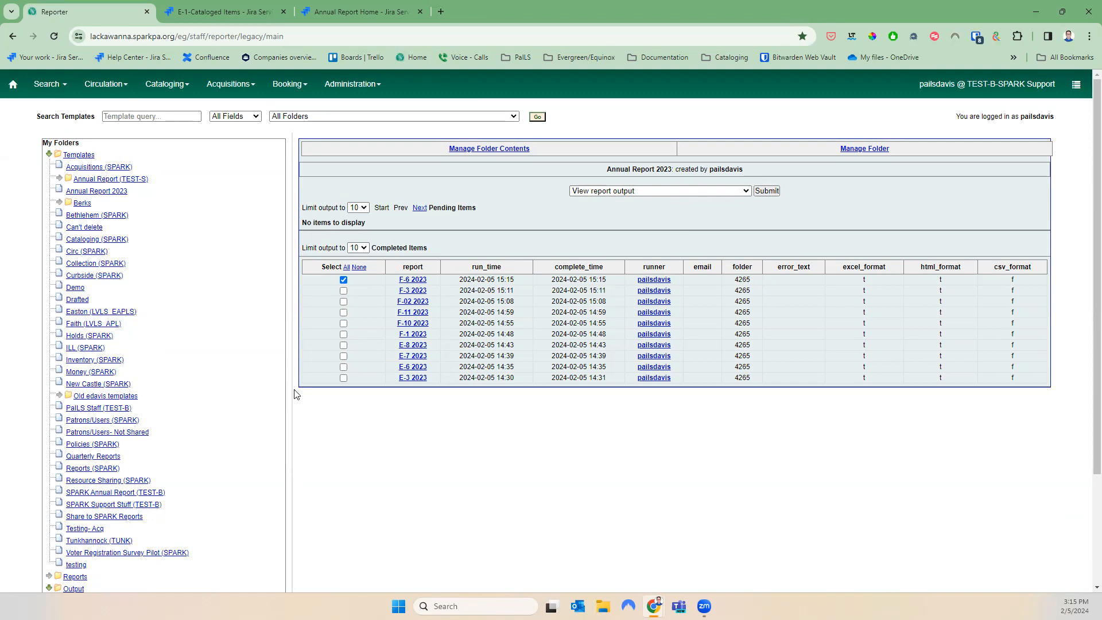
scroll(218, 459, down, 3)
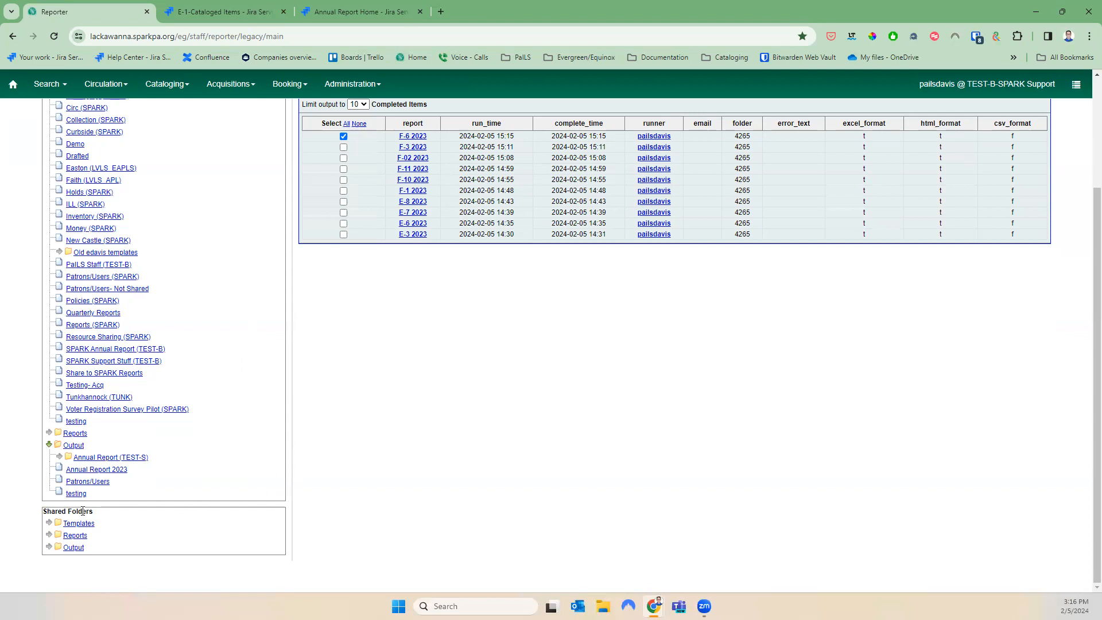
Select the Non-cataloged Circulation Count template under shared annualreport Non-Cataloged Item Circulation and In House Use
click(49, 523)
scroll(152, 536, down, 3)
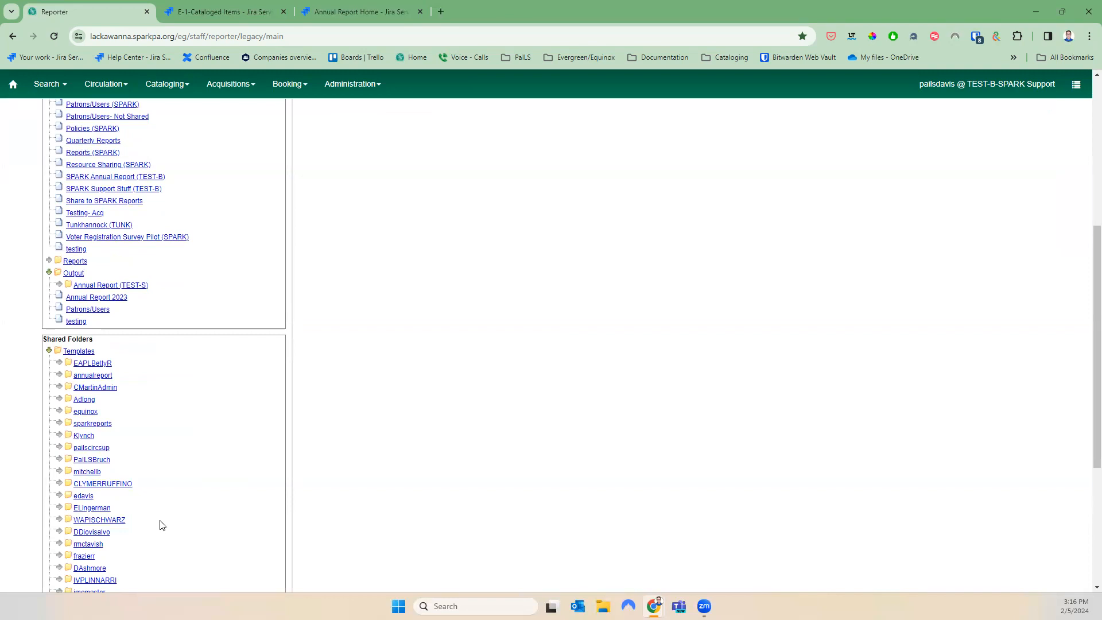
click(60, 377)
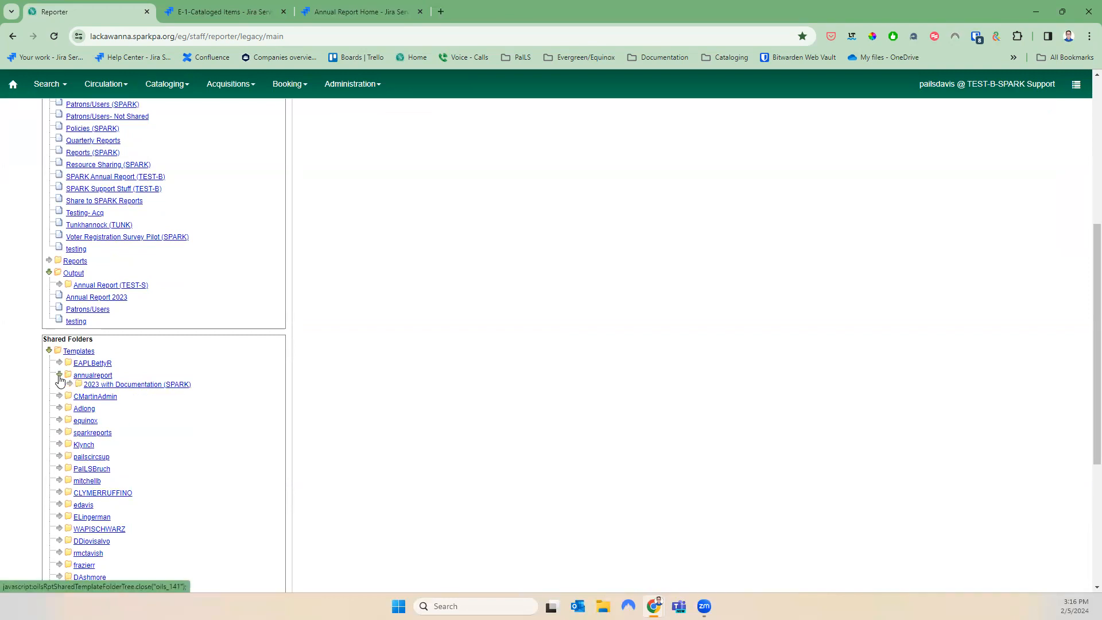
click(69, 384)
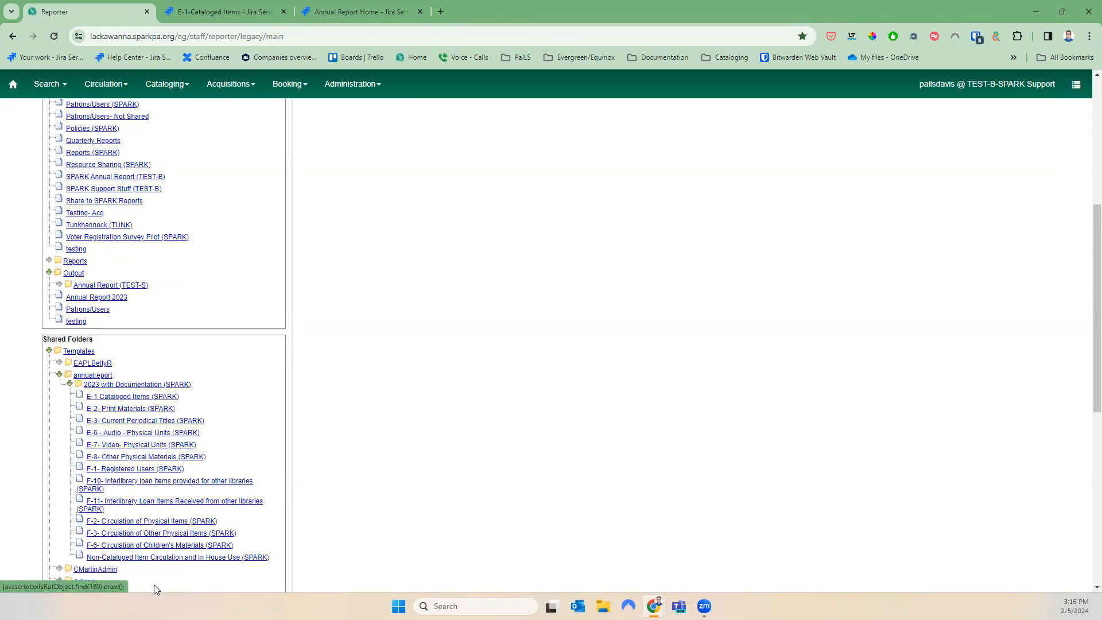
scroll(154, 574, down, 1)
click(174, 500)
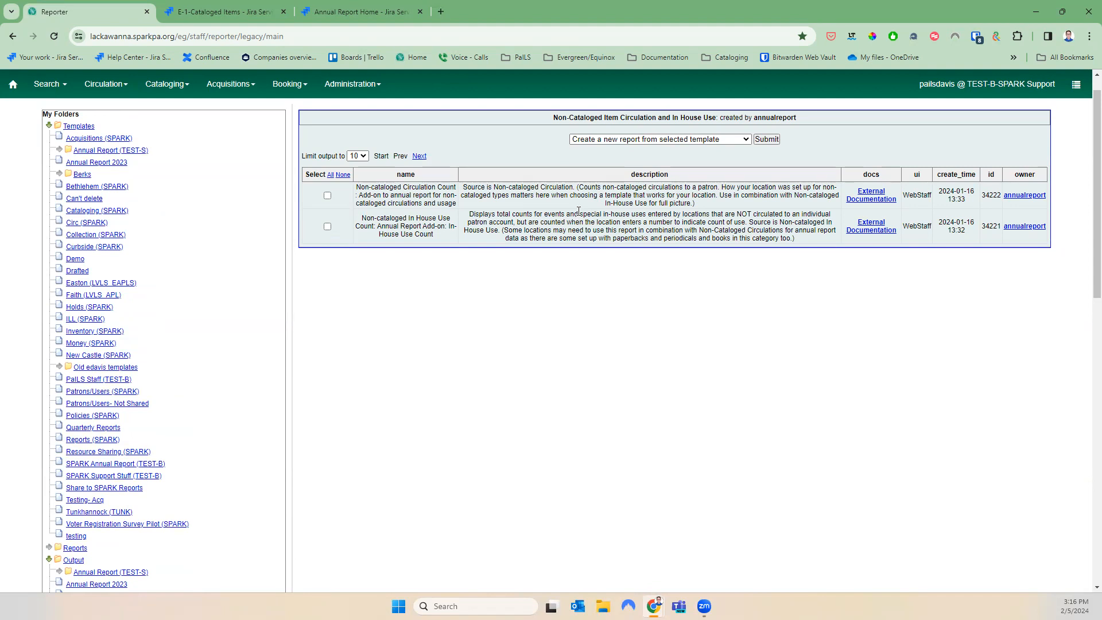
click(327, 195)
Clone the template into the Annual Report 2023 folder and save it
click(591, 140)
click(632, 156)
click(766, 139)
click(346, 166)
scroll(386, 428, down, 5)
click(353, 281)
click(347, 295)
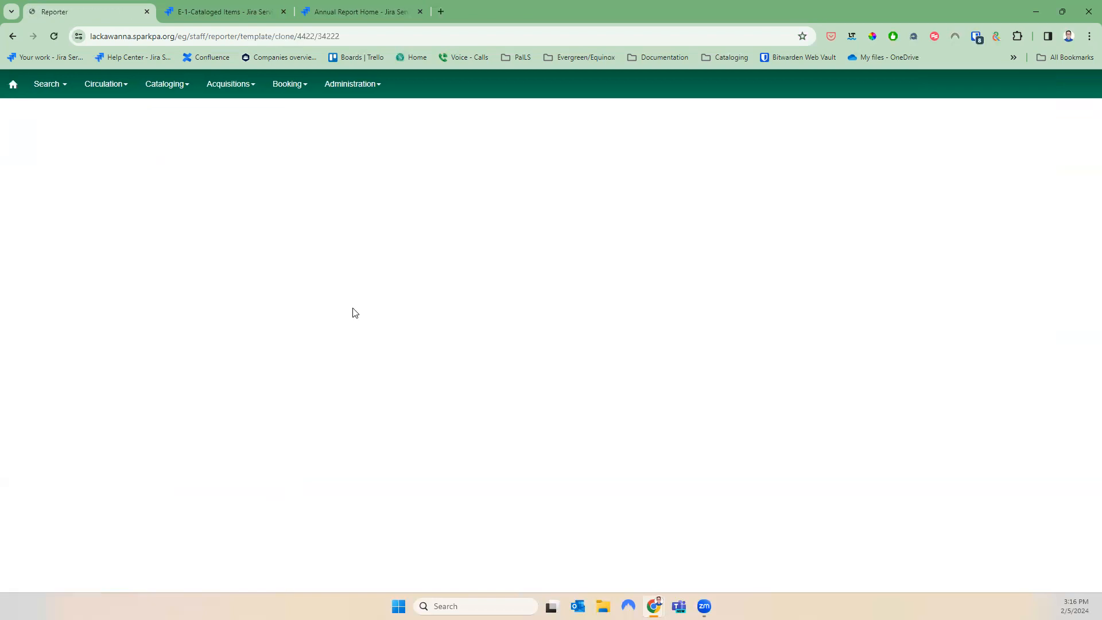
click(46, 170)
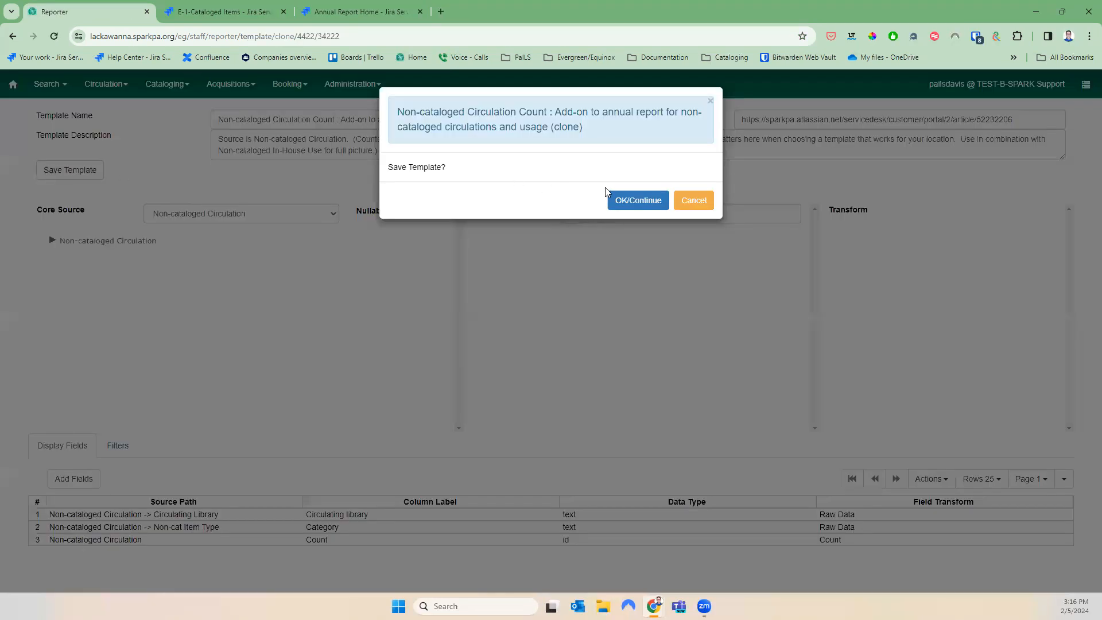
click(637, 198)
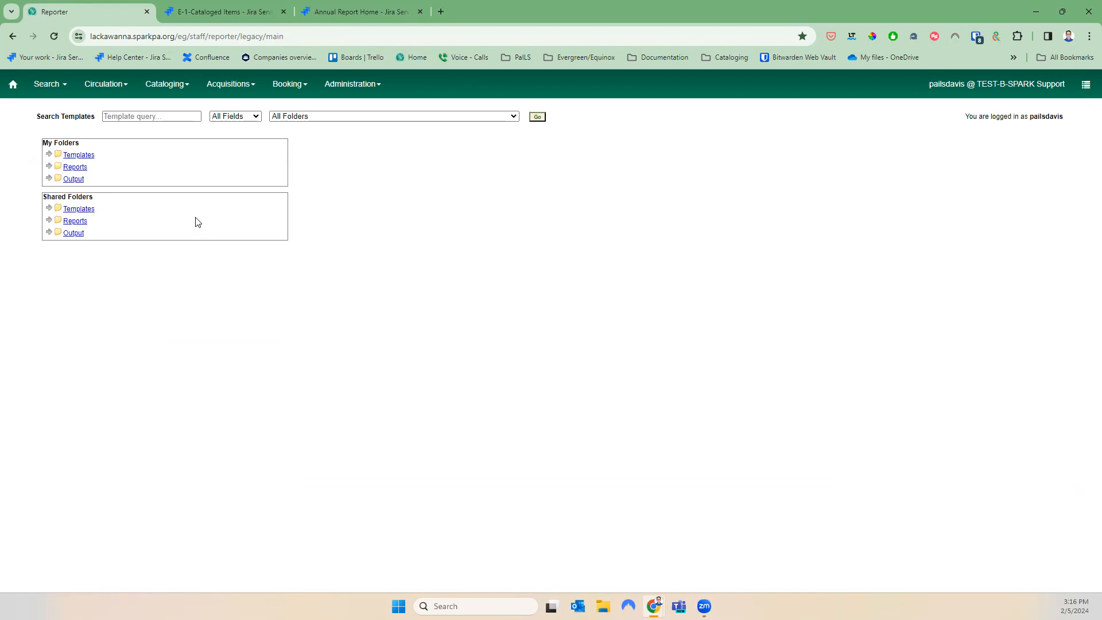
Create a report from the Non-cataloged Circulation Count clone in the Annual Report 2023 templates
click(48, 155)
scroll(119, 281, down, 2)
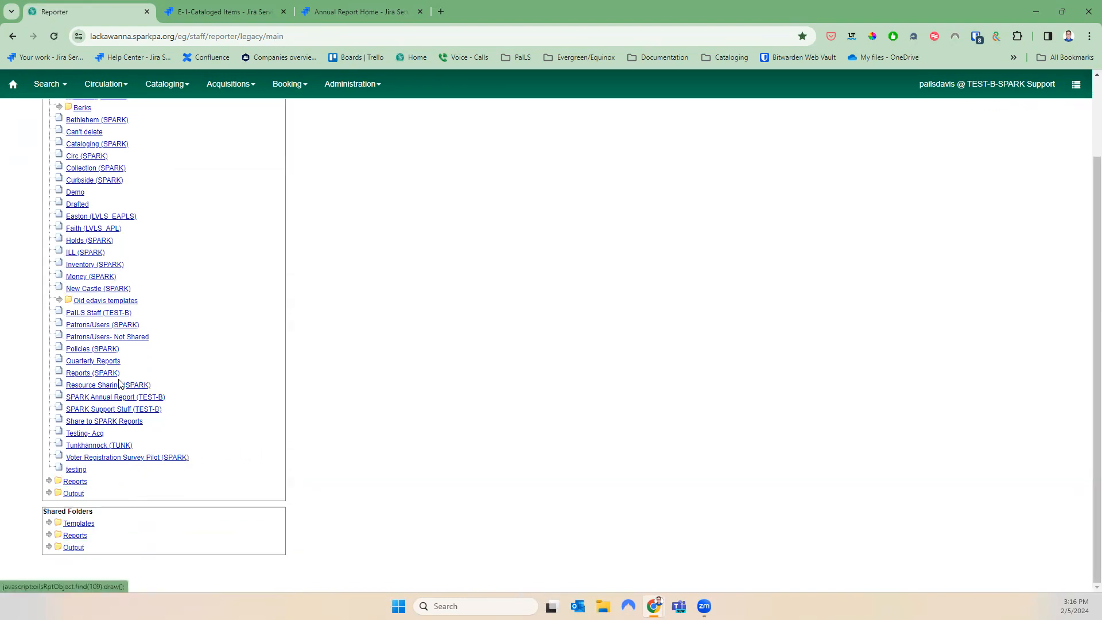
scroll(119, 383, up, 2)
click(83, 191)
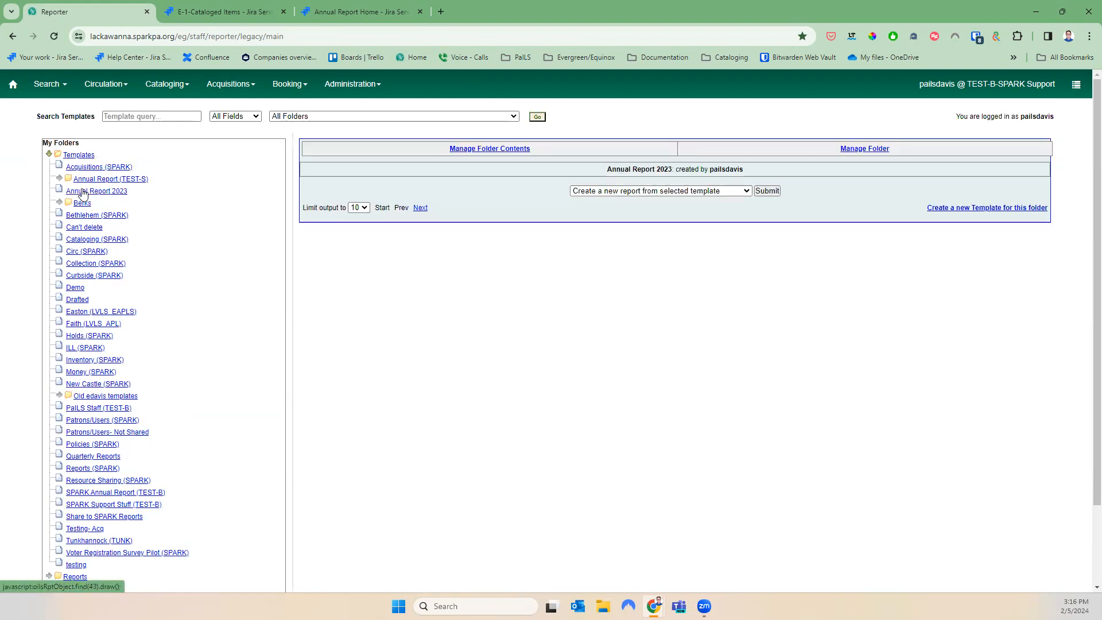
scroll(519, 329, down, 3)
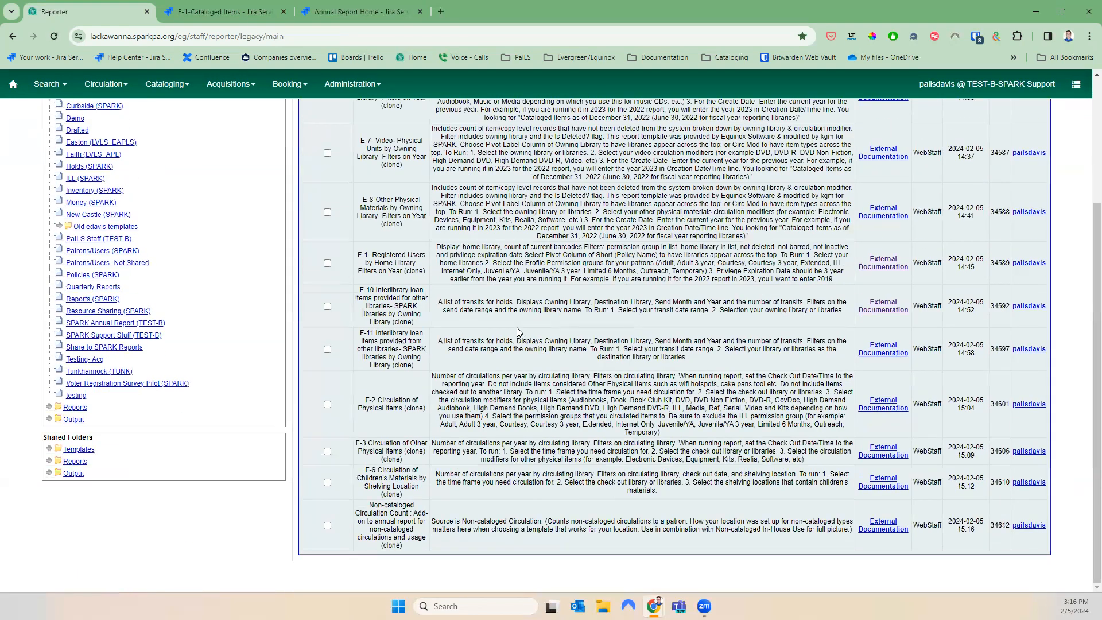
click(327, 525)
scroll(447, 523, up, 3)
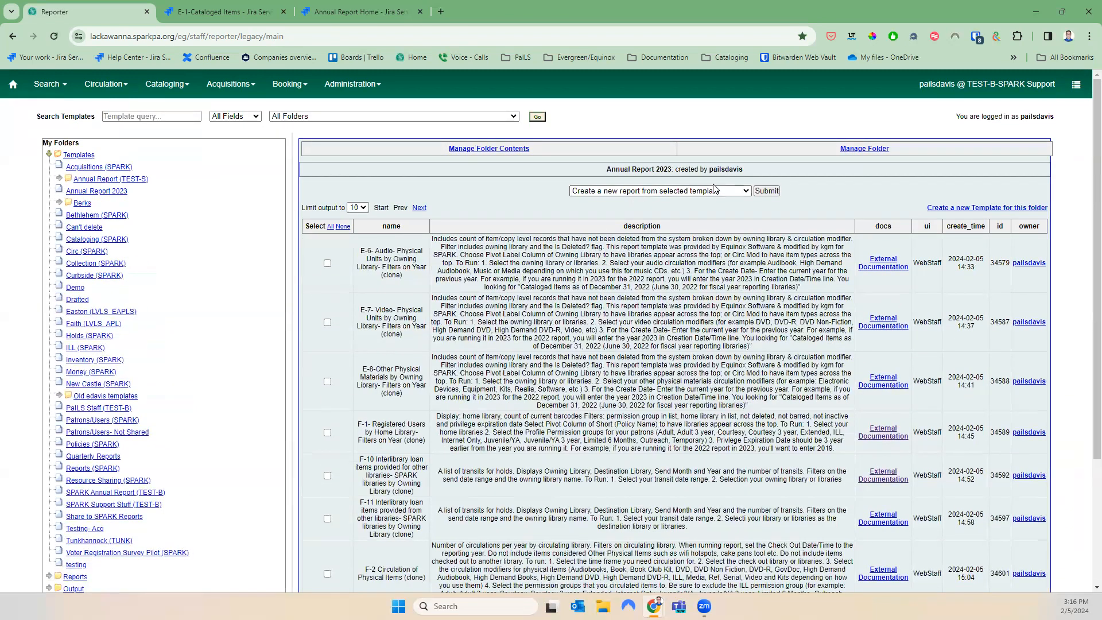
click(766, 192)
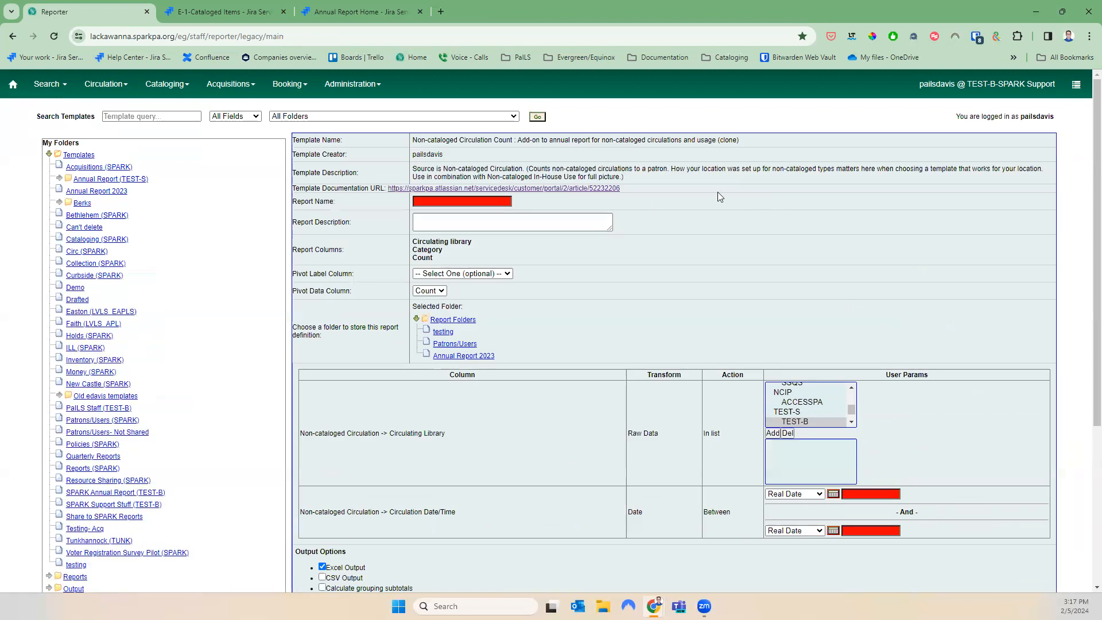
Name the report 'non cataloged cir 2023' and scroll through the library list
click(469, 203)
text(non cataloged cir 2023)
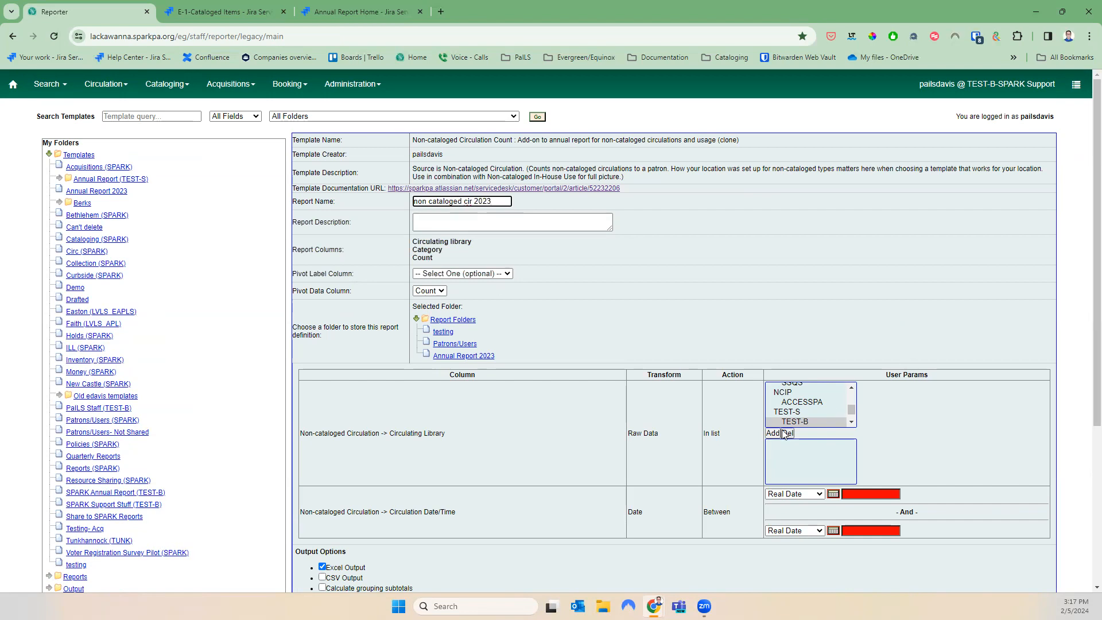
scroll(808, 416, up, 5)
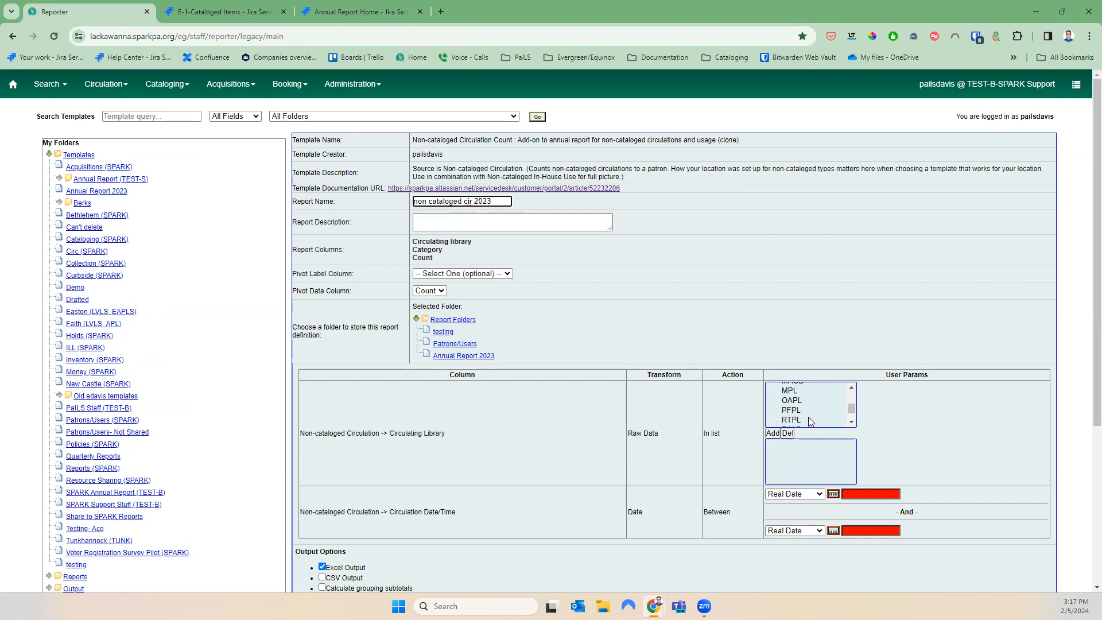
scroll(834, 421, up, 5)
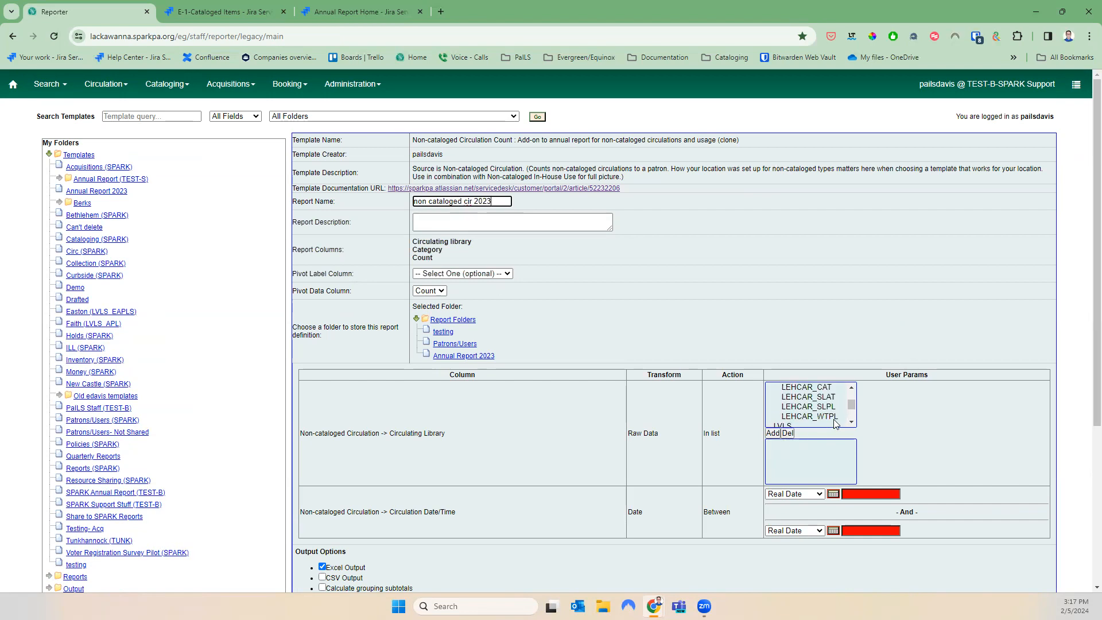
click(851, 387)
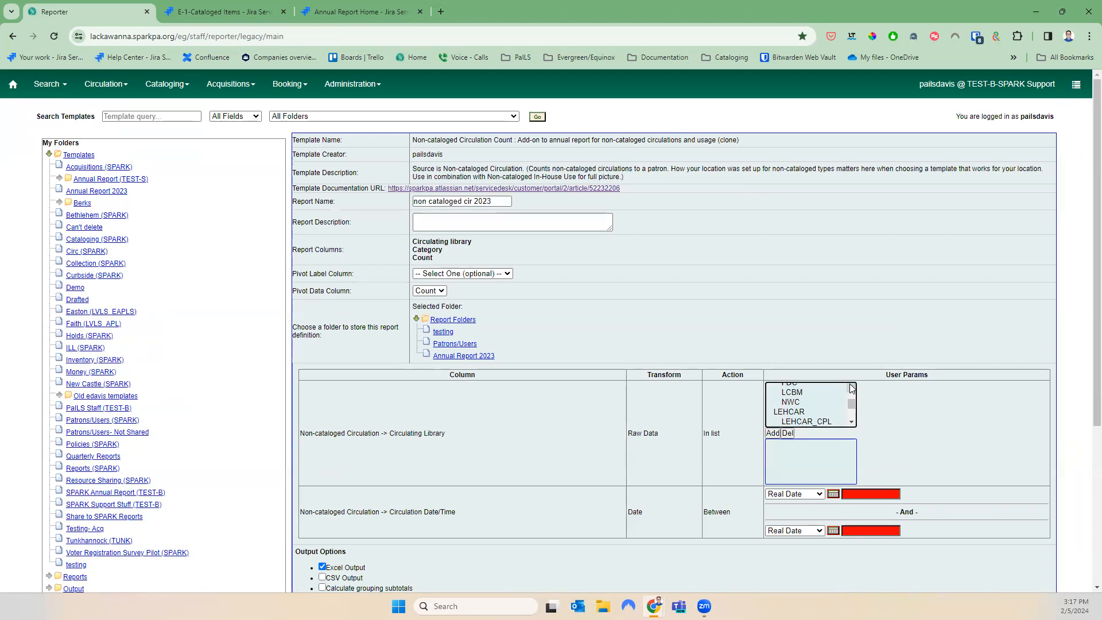
click(851, 388)
click(851, 388)
click(851, 388)
click(851, 389)
click(851, 389)
click(850, 389)
click(851, 388)
click(851, 388)
click(851, 389)
click(851, 388)
click(851, 389)
click(851, 388)
click(851, 388)
click(851, 388)
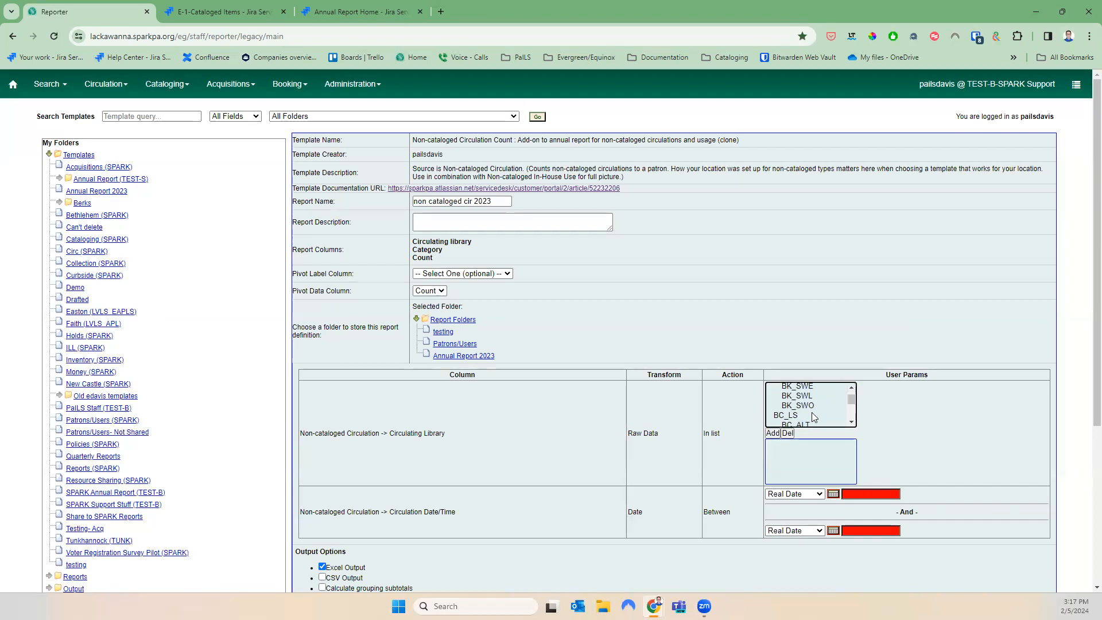
Add library BC_ROA to the filter and store the report in Annual Report 2023
click(821, 423)
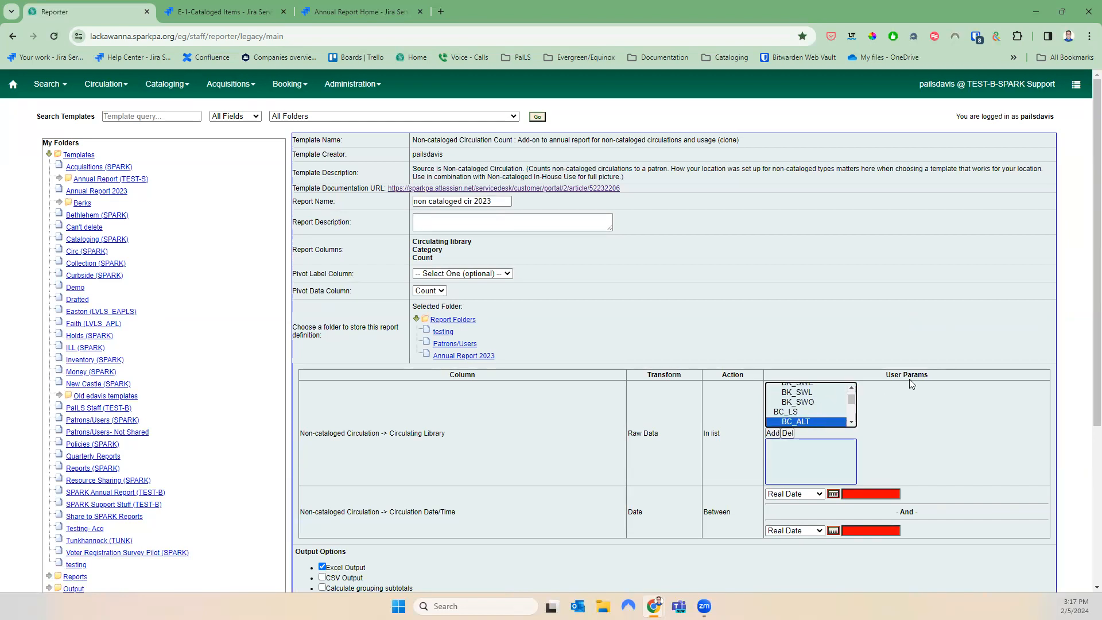
click(851, 423)
click(851, 422)
click(851, 423)
click(811, 400)
click(771, 434)
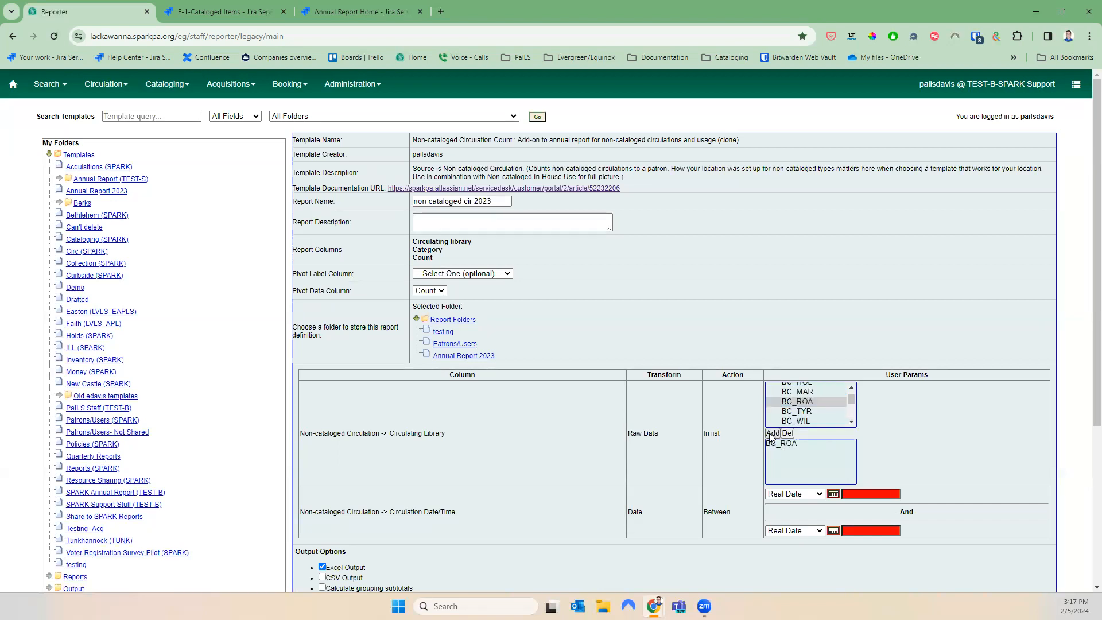
click(459, 356)
Set the report date range to 2023-01-01 through 2023-12-31
scroll(602, 450, down, 1)
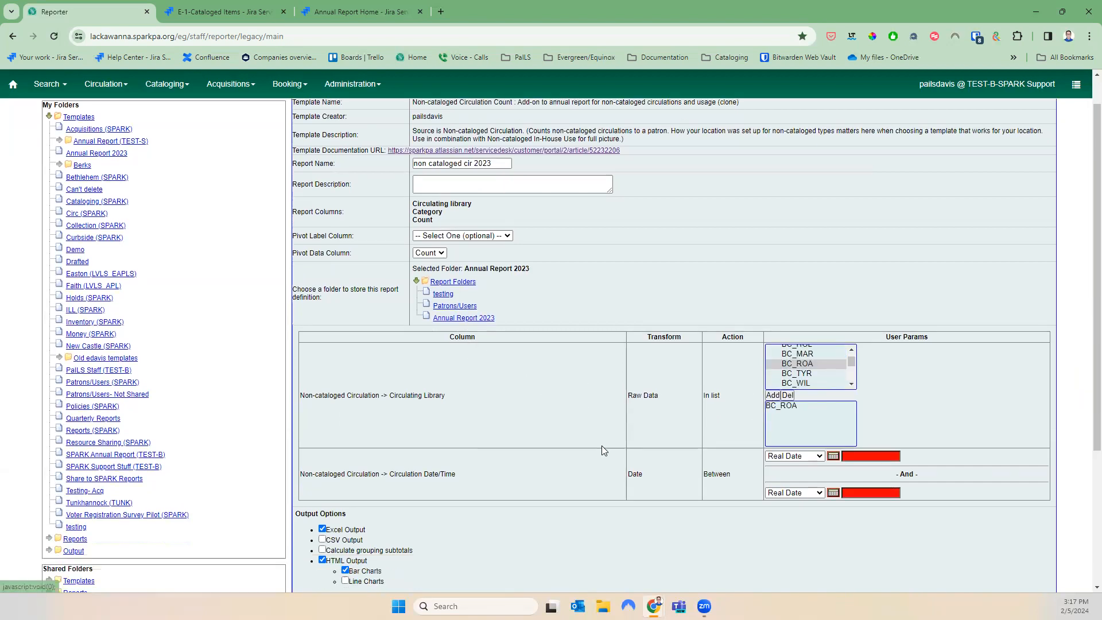
scroll(602, 450, down, 2)
click(882, 321)
text(2023-01)
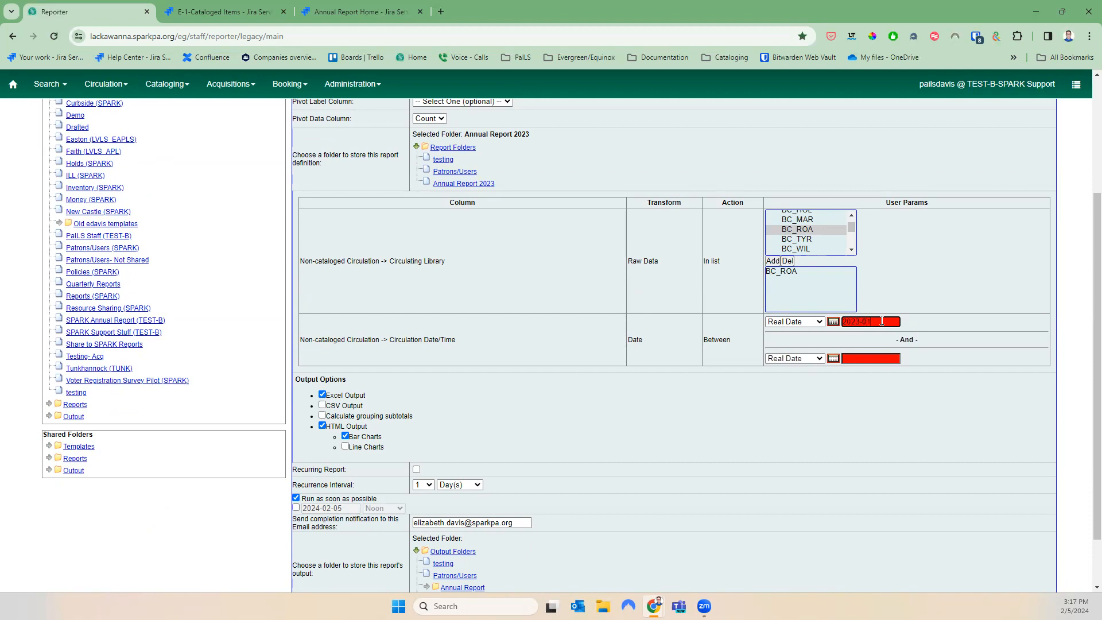
text(-01)
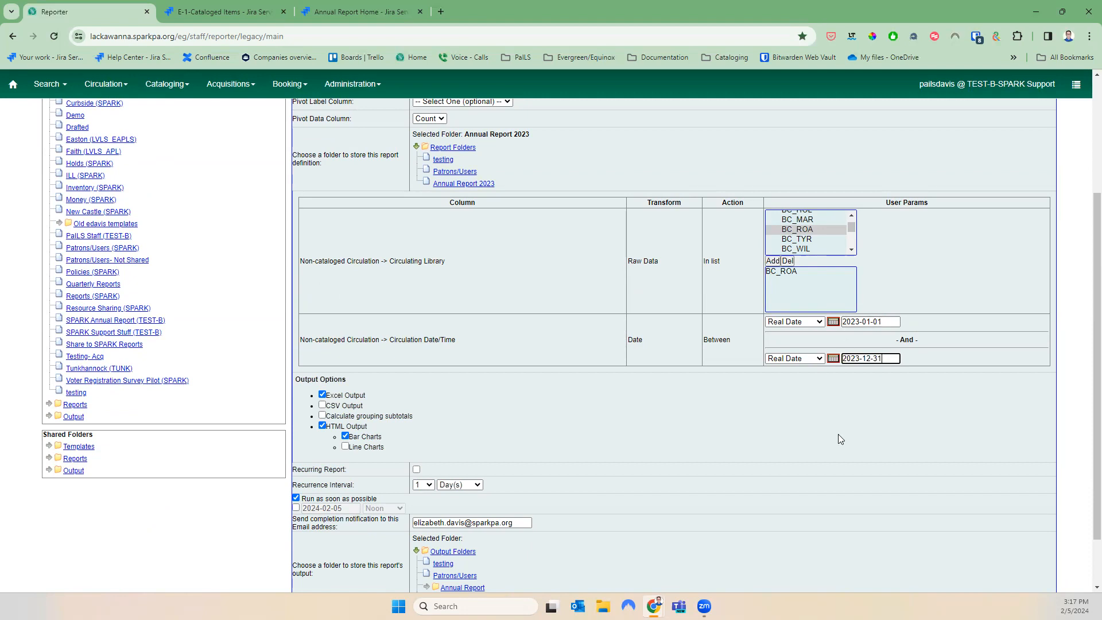
scroll(841, 444, down, 2)
click(819, 425)
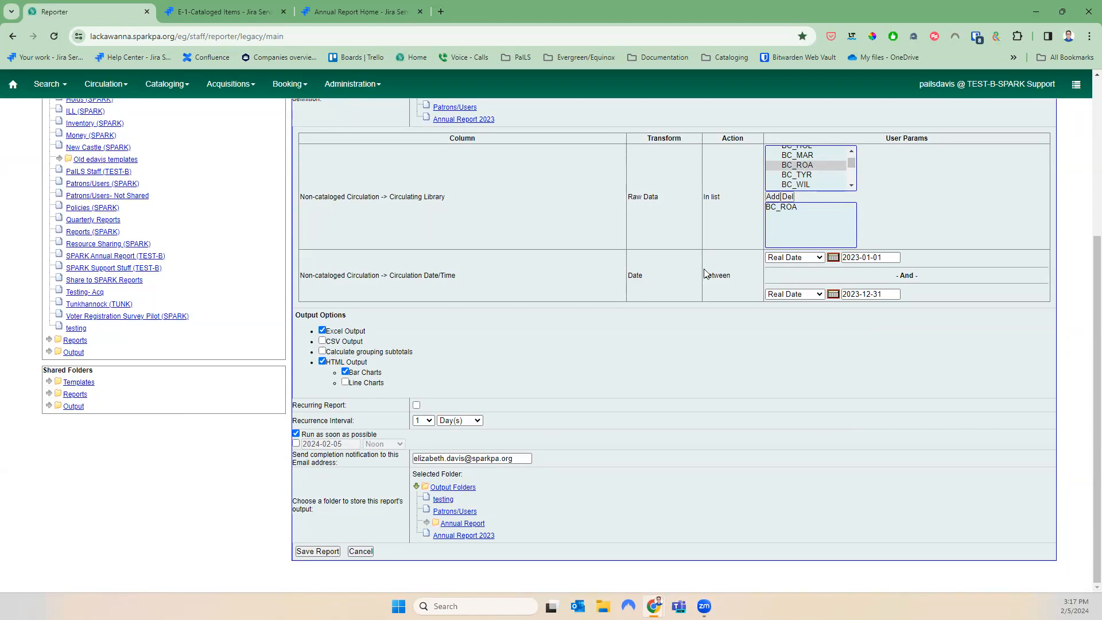
Add libraries BC_WIL, BC_TYR, BC_BEL and BC_CLA to the library filter
click(815, 185)
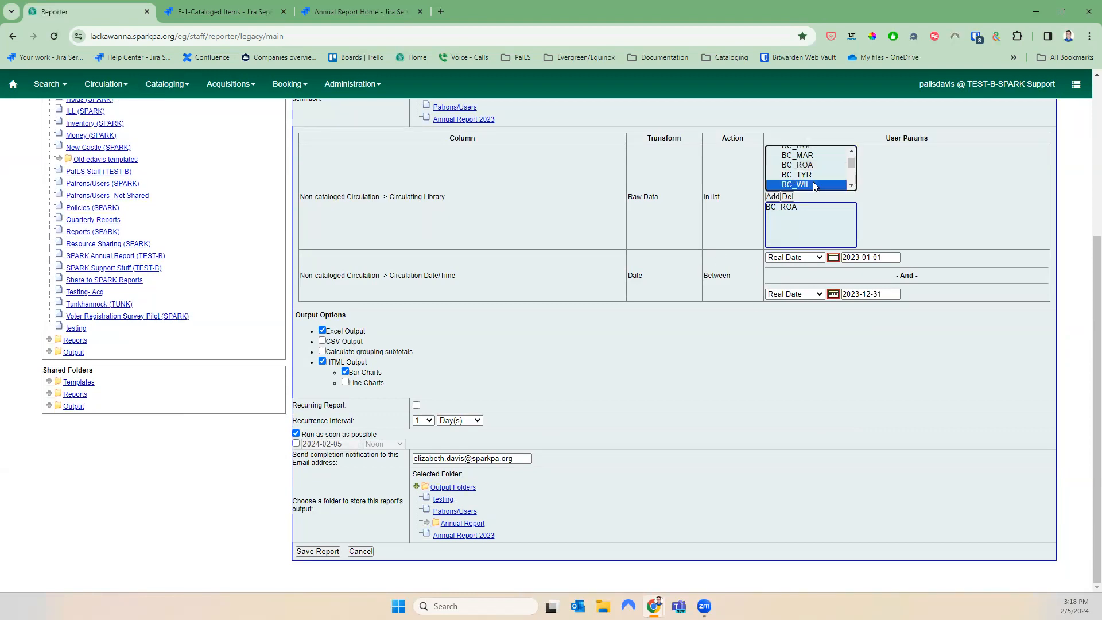
click(772, 197)
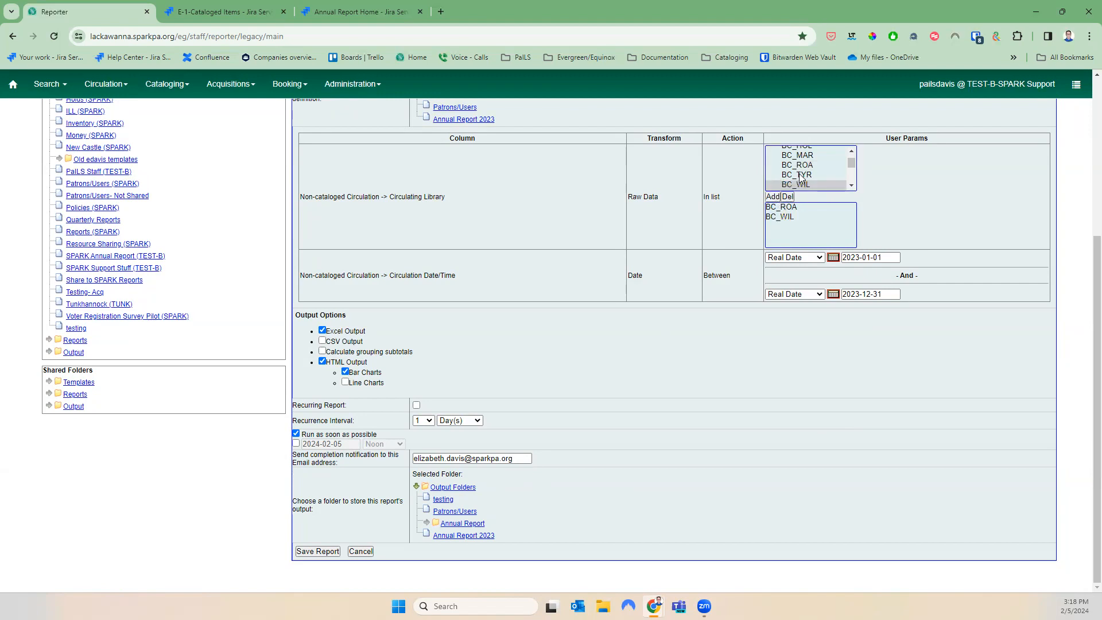
click(772, 196)
scroll(848, 155, up, 2)
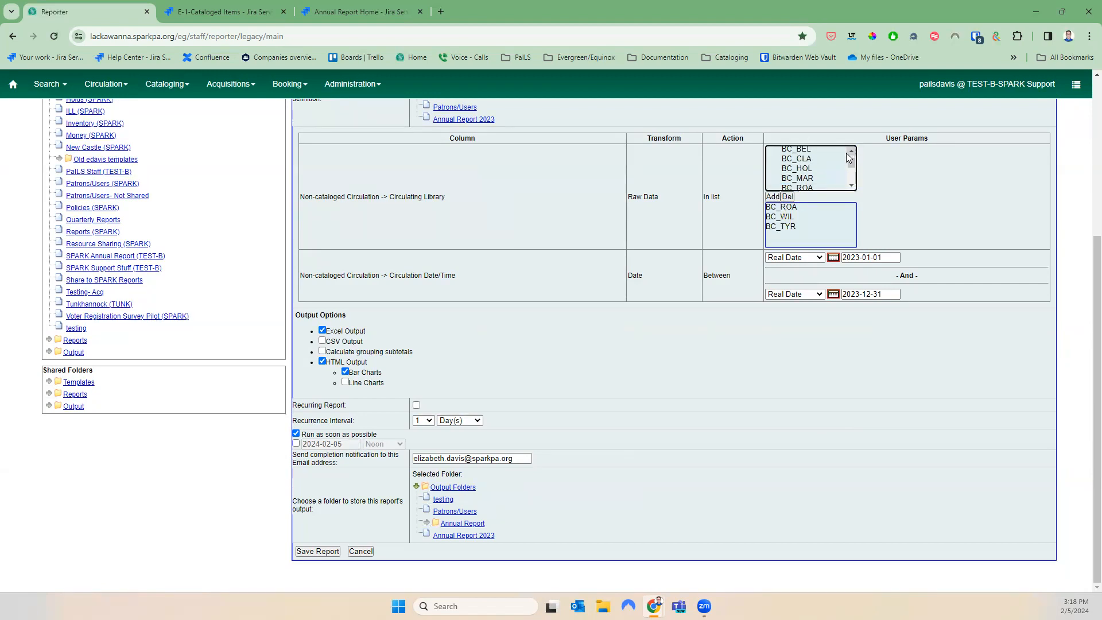
click(830, 156)
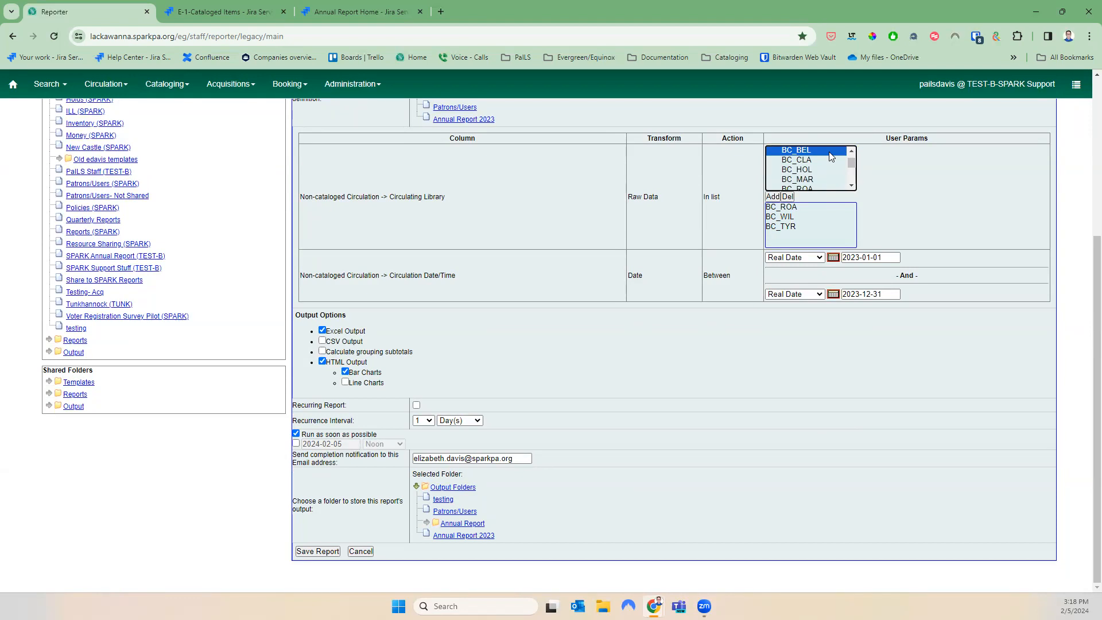
key(shift+Down)
key(shift+Down)
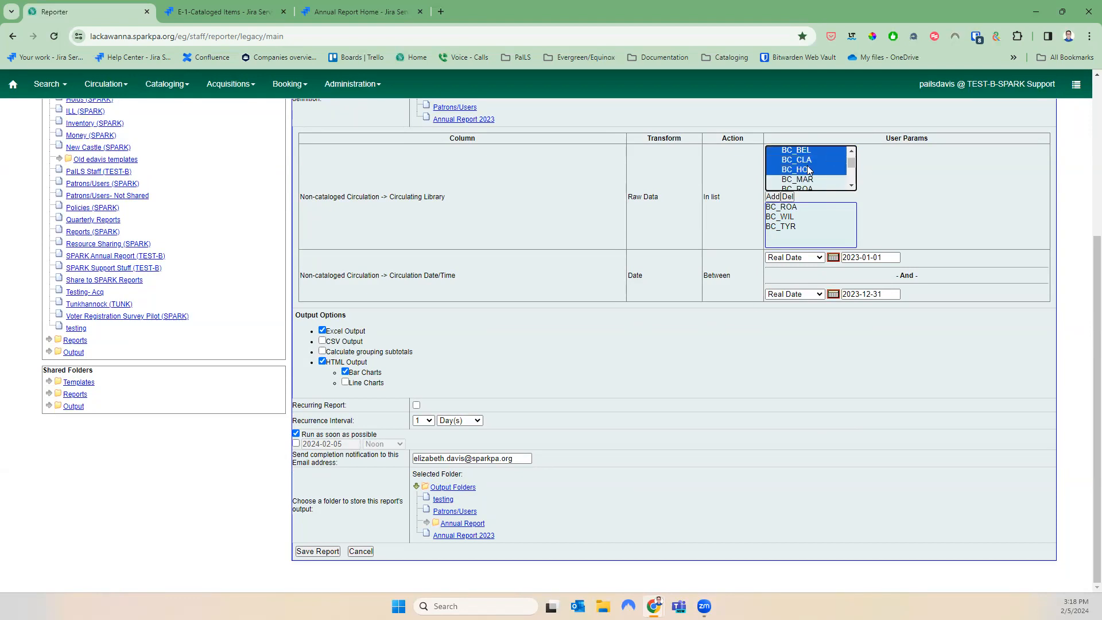
click(775, 196)
scroll(845, 161, up, 2)
click(817, 163)
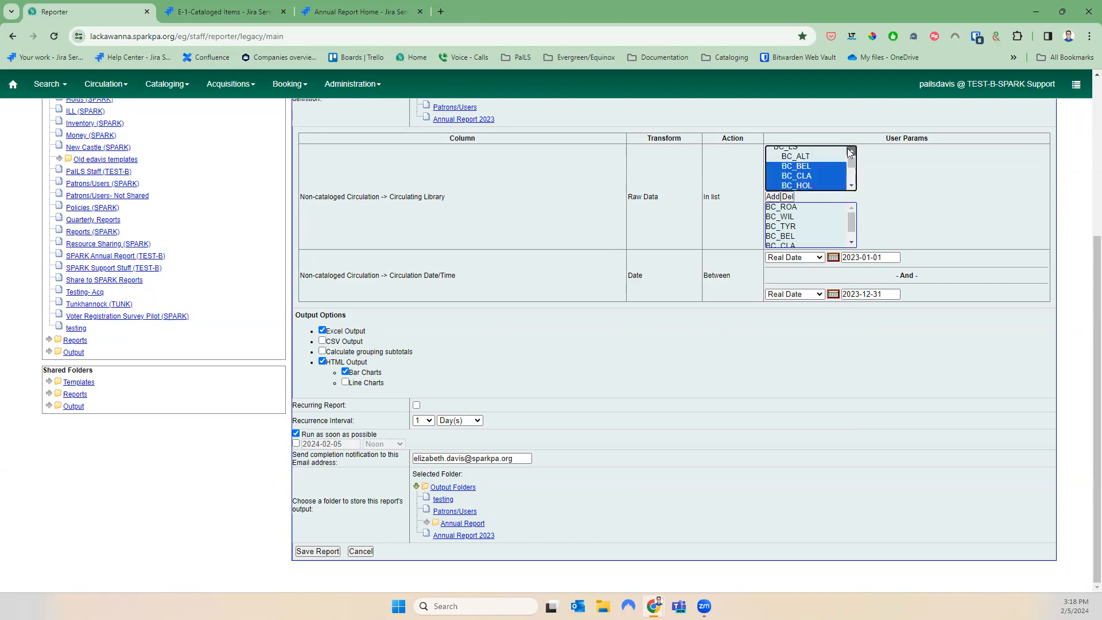
click(772, 197)
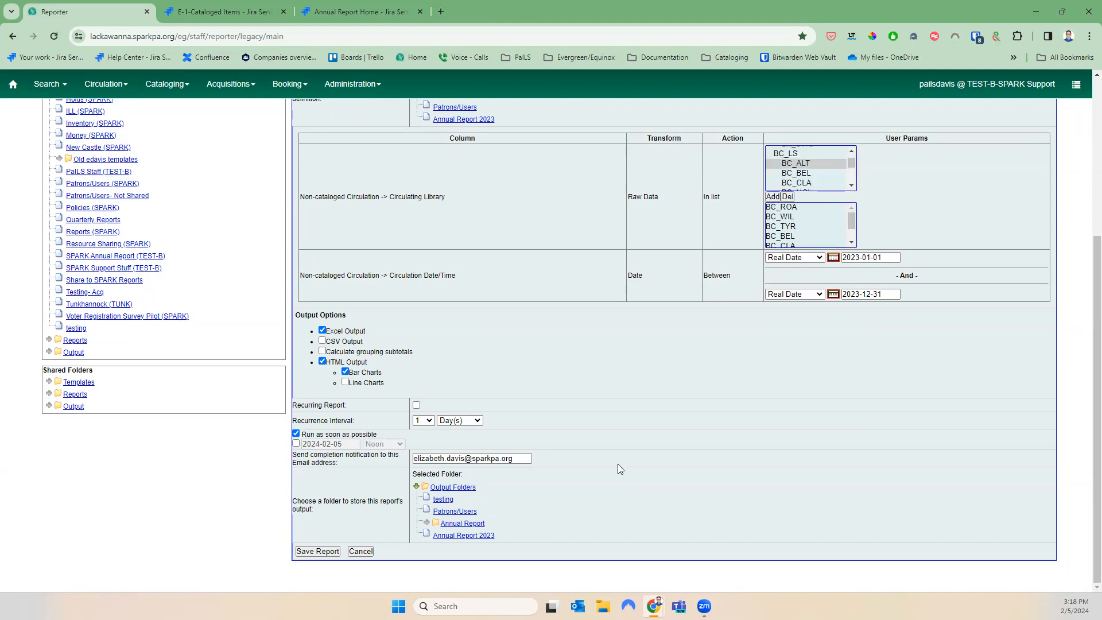
Output to Annual Report 2023 with no notification e-mail, then save the report
click(465, 535)
drag(522, 457, 402, 461)
key(BackSpace)
click(321, 552)
key(Return)
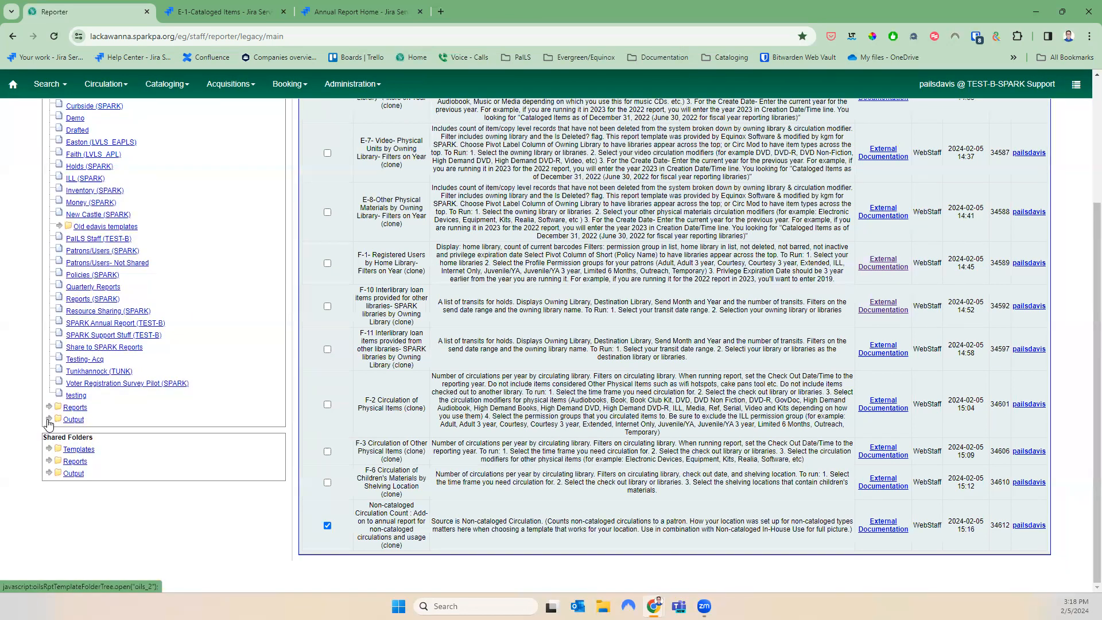
Open the non cataloged cir 2023 output from Annual Report 2023 as a maximized table
click(48, 421)
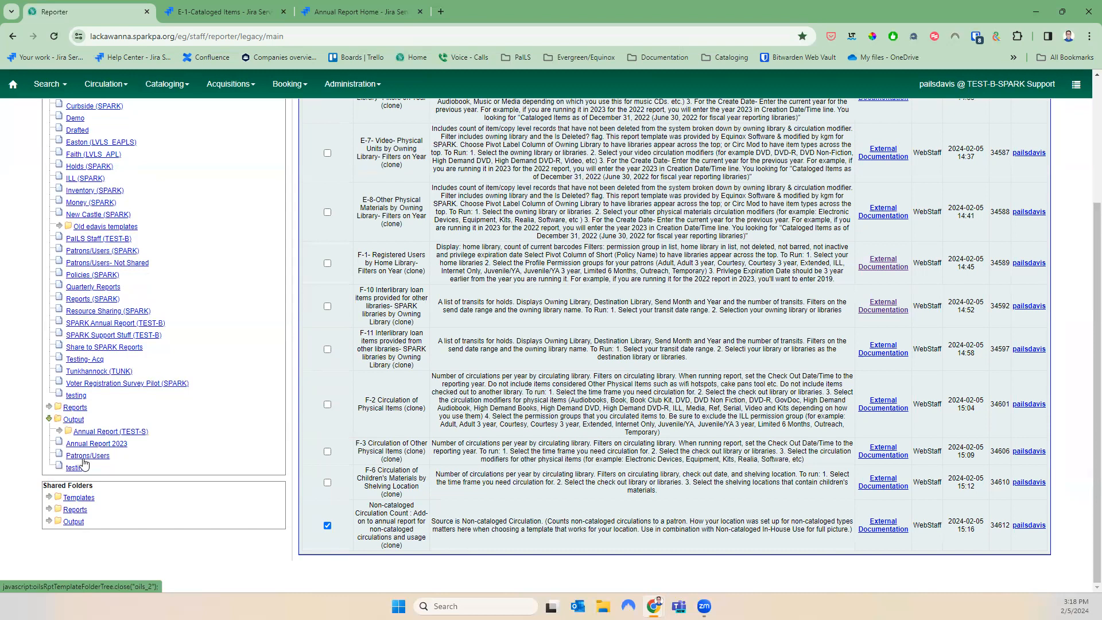
click(97, 443)
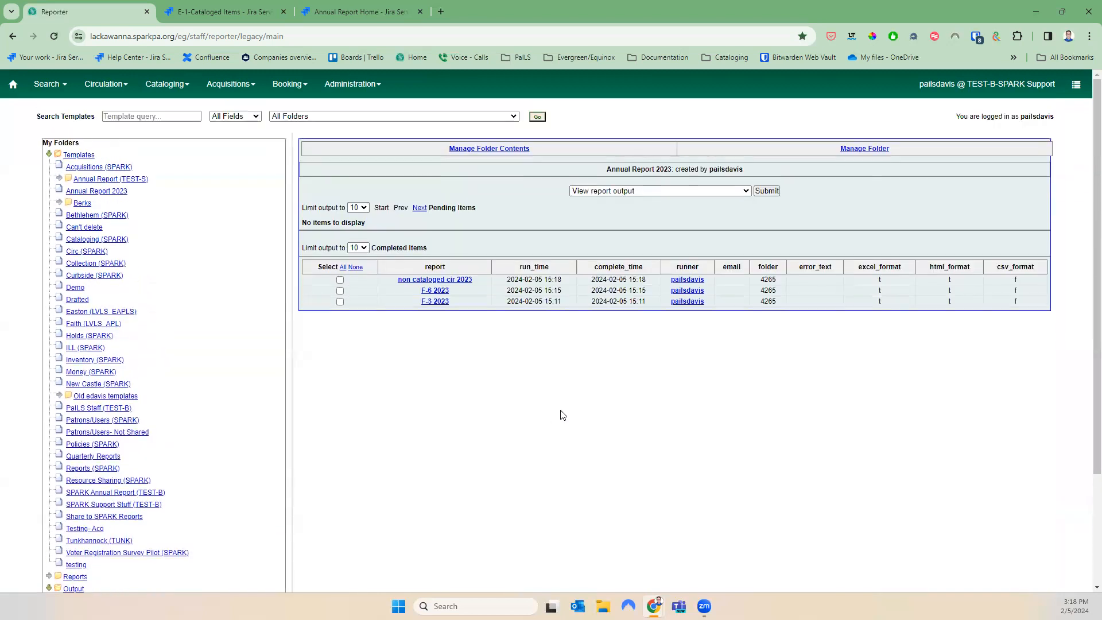
click(340, 279)
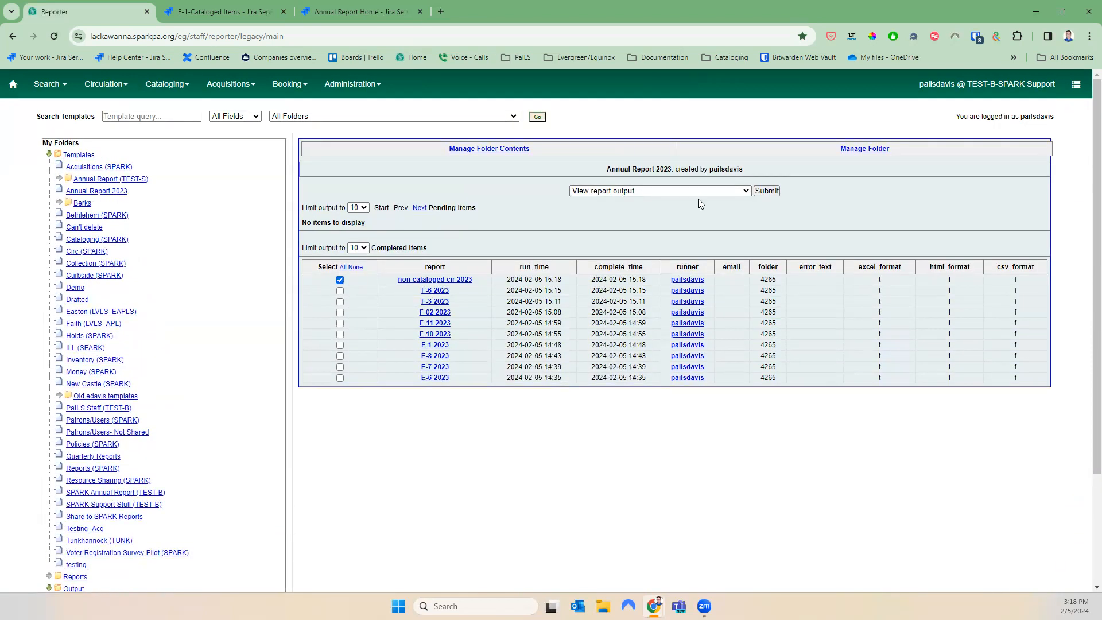
click(766, 190)
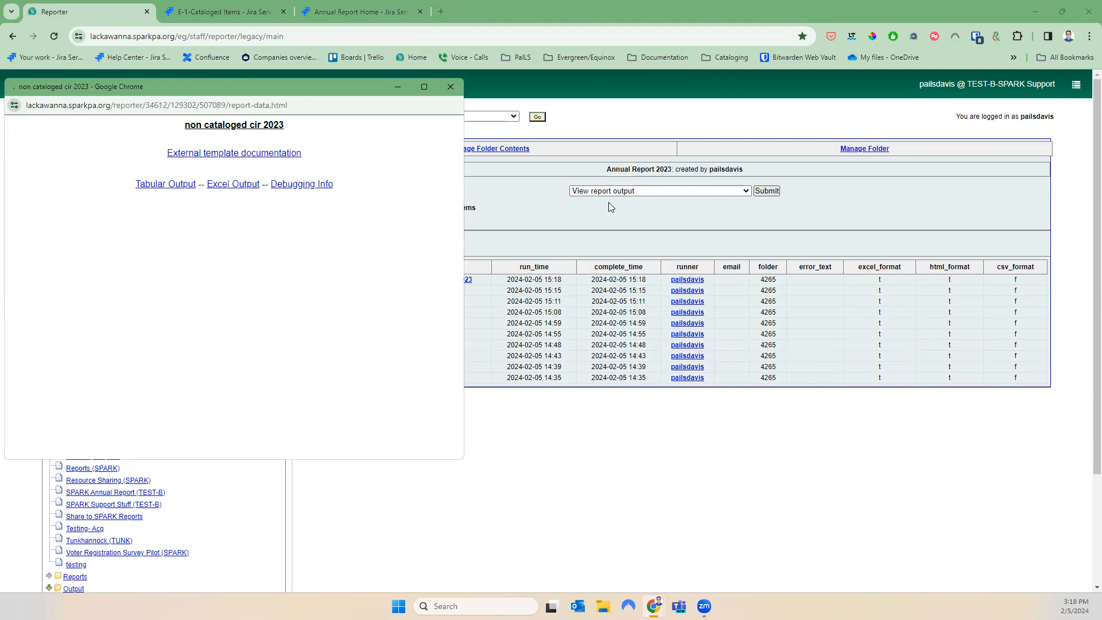
click(166, 184)
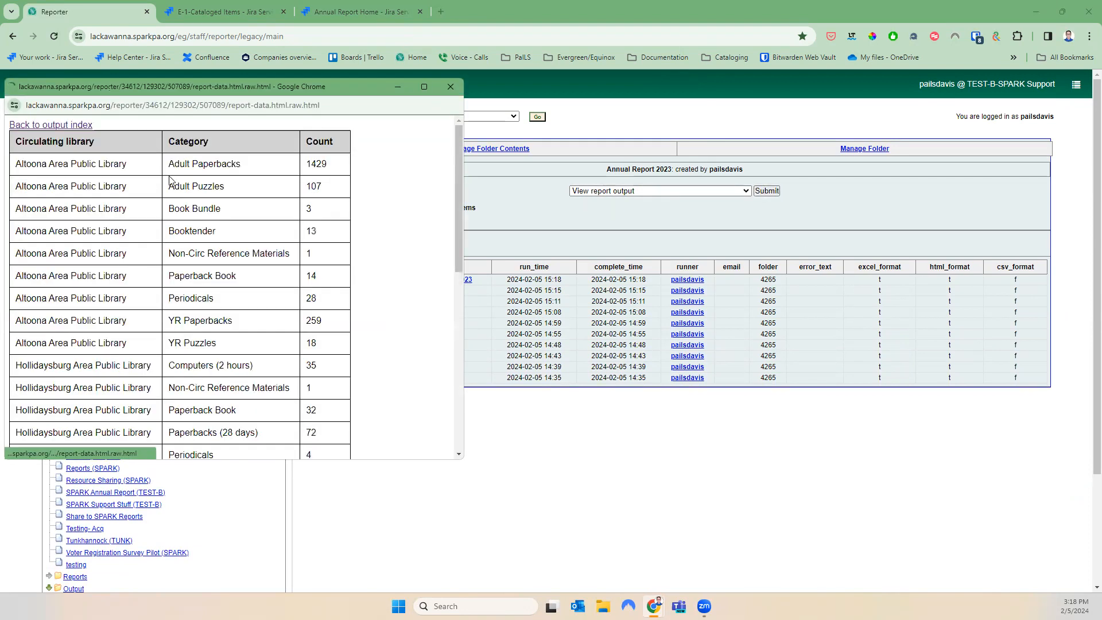
click(432, 87)
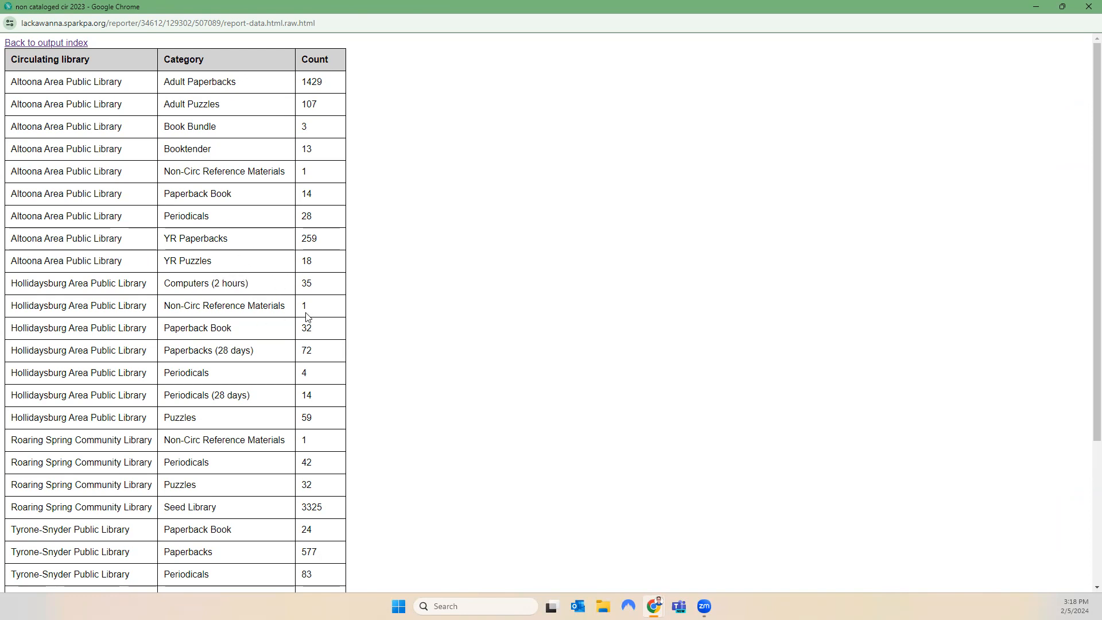
Review the per-library category counts, such as Adult Paperbacks at 1429
scroll(281, 374, down, 3)
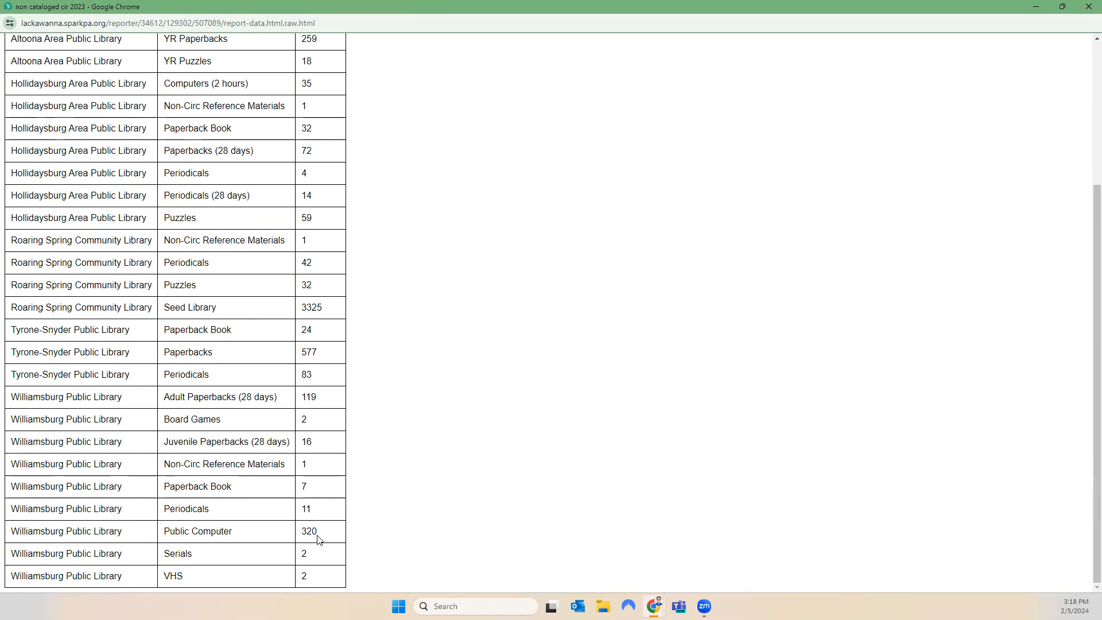
drag(315, 533, 23, 535)
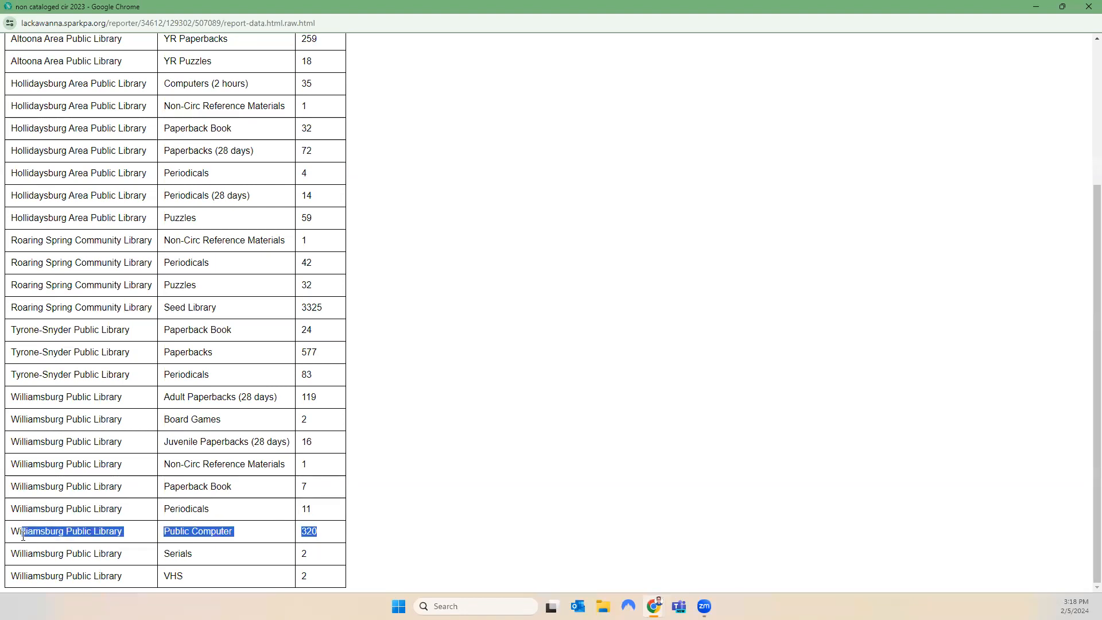
click(50, 528)
scroll(325, 503, up, 2)
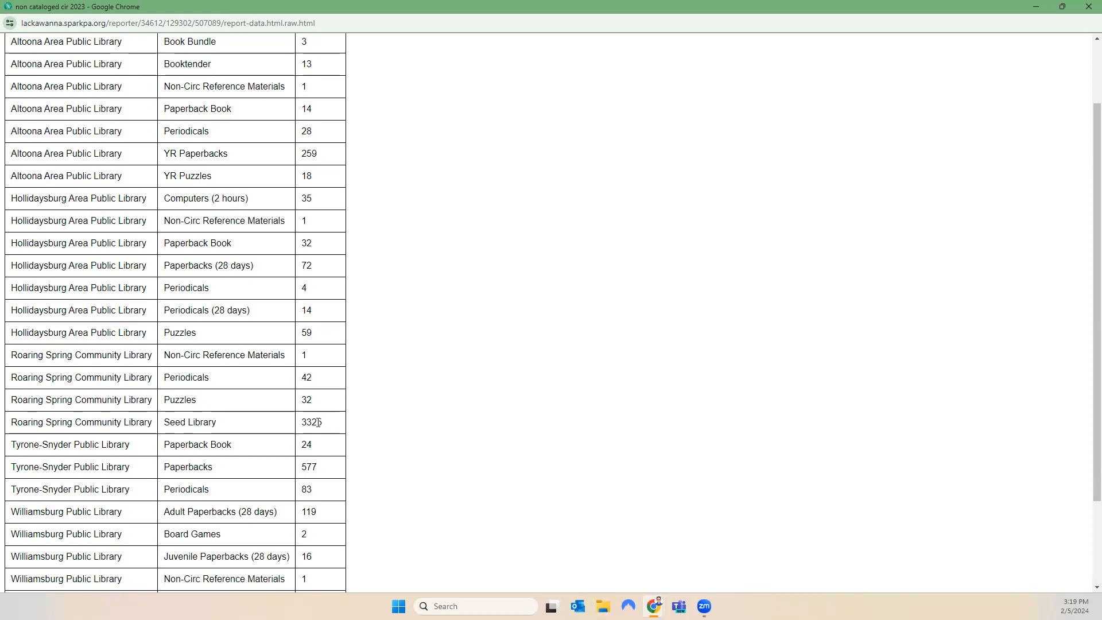
scroll(357, 433, up, 2)
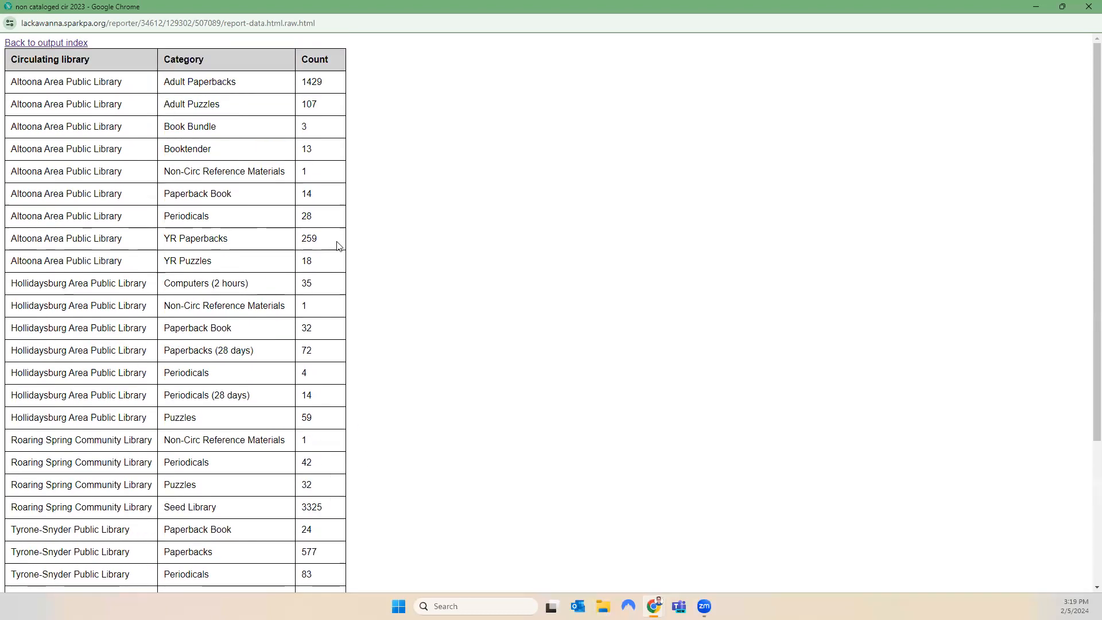
drag(333, 83, 176, 81)
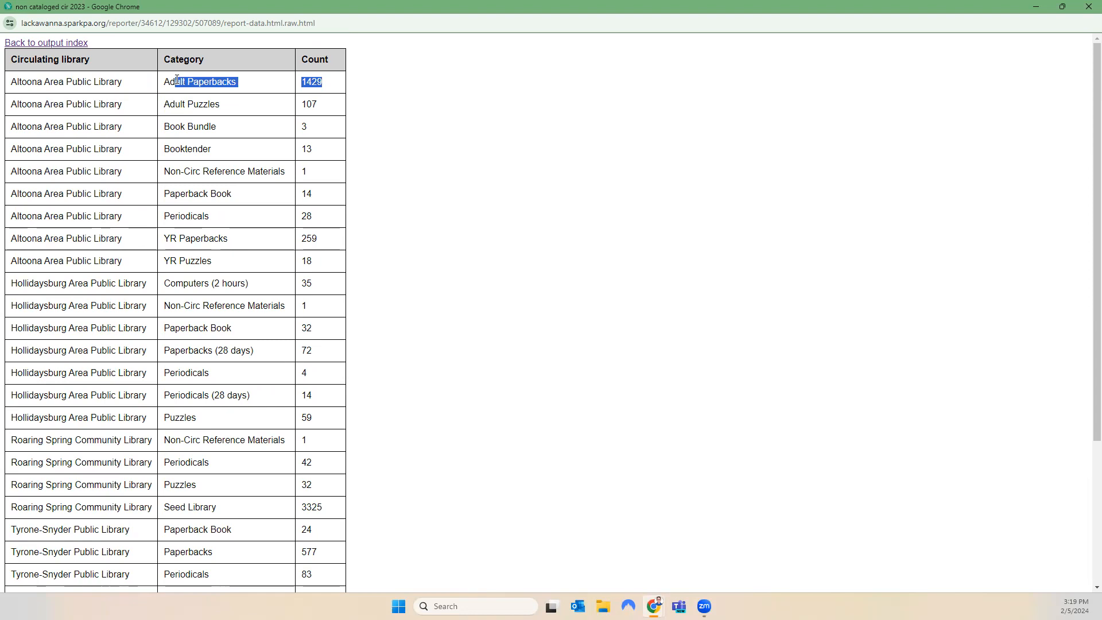
click(334, 104)
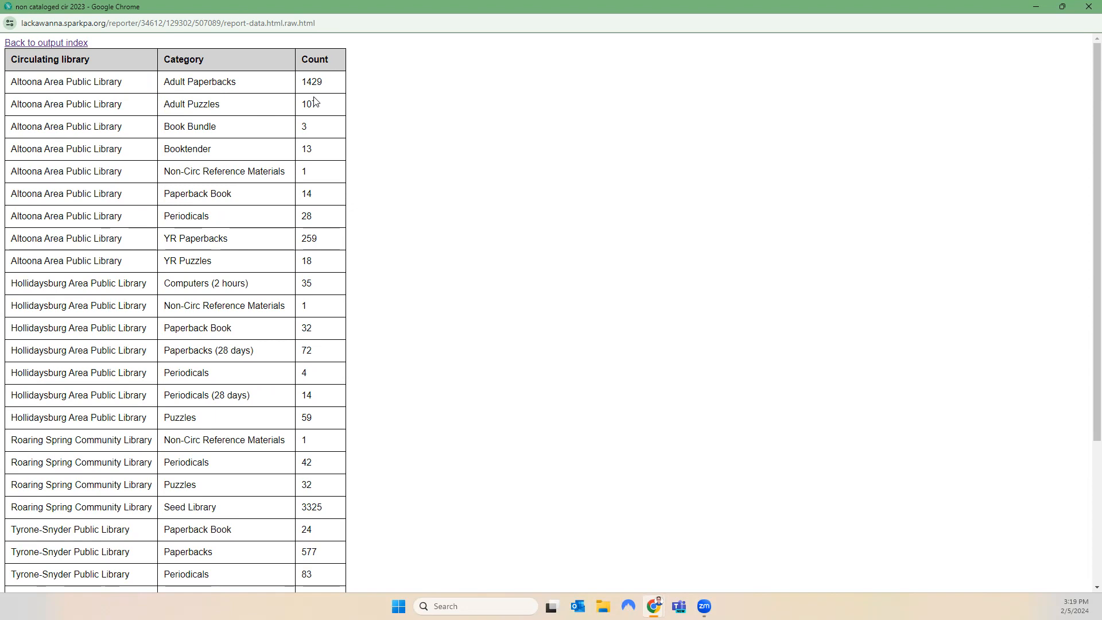
Select the shared Non-cataloged In House Use Count template under annualreport > 2023 with Documentation
click(1087, 7)
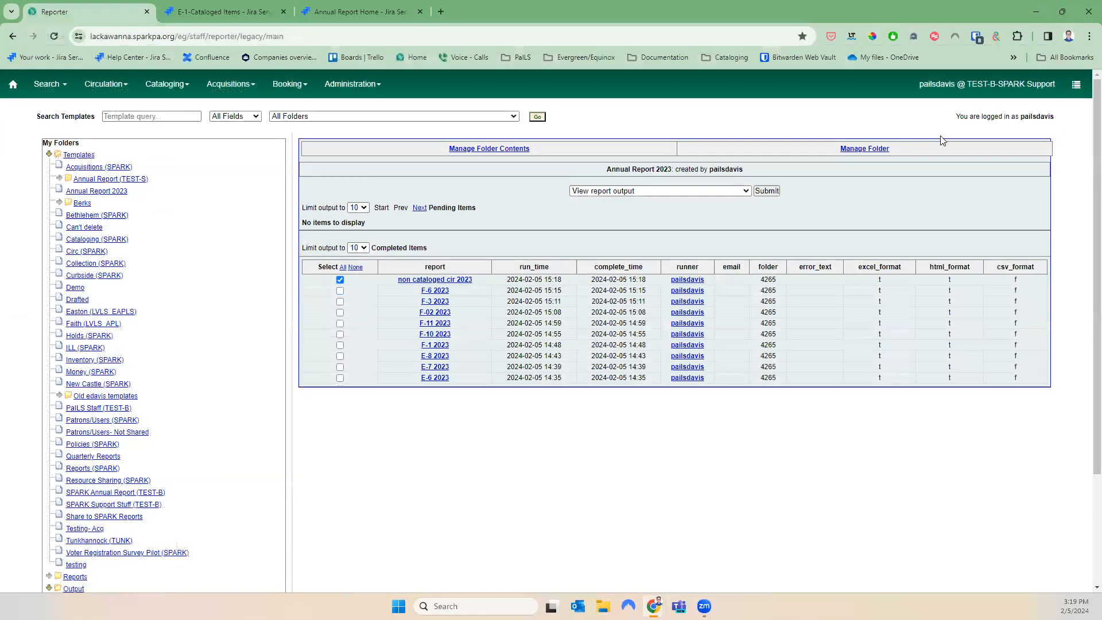
scroll(215, 559, down, 2)
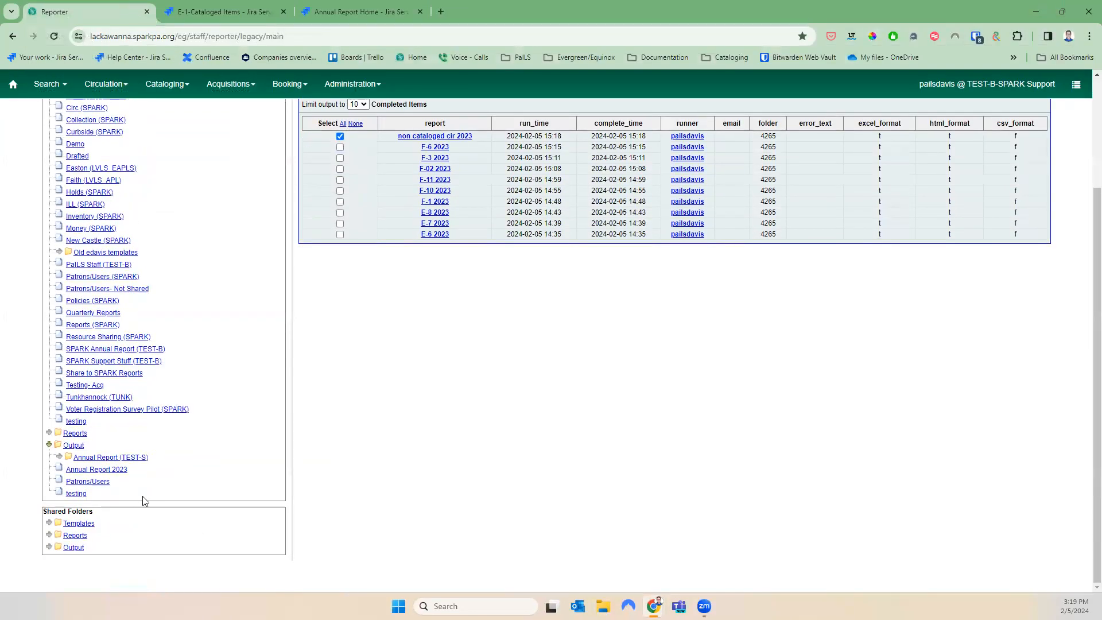
click(50, 523)
scroll(52, 517, down, 1)
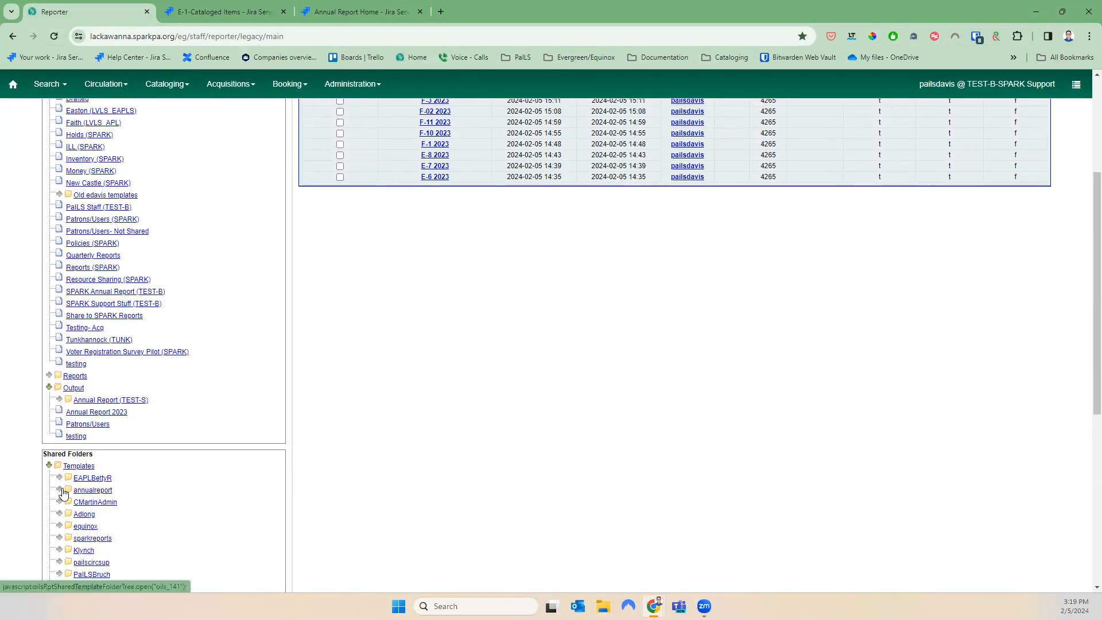
click(60, 489)
click(69, 499)
scroll(113, 527, down, 3)
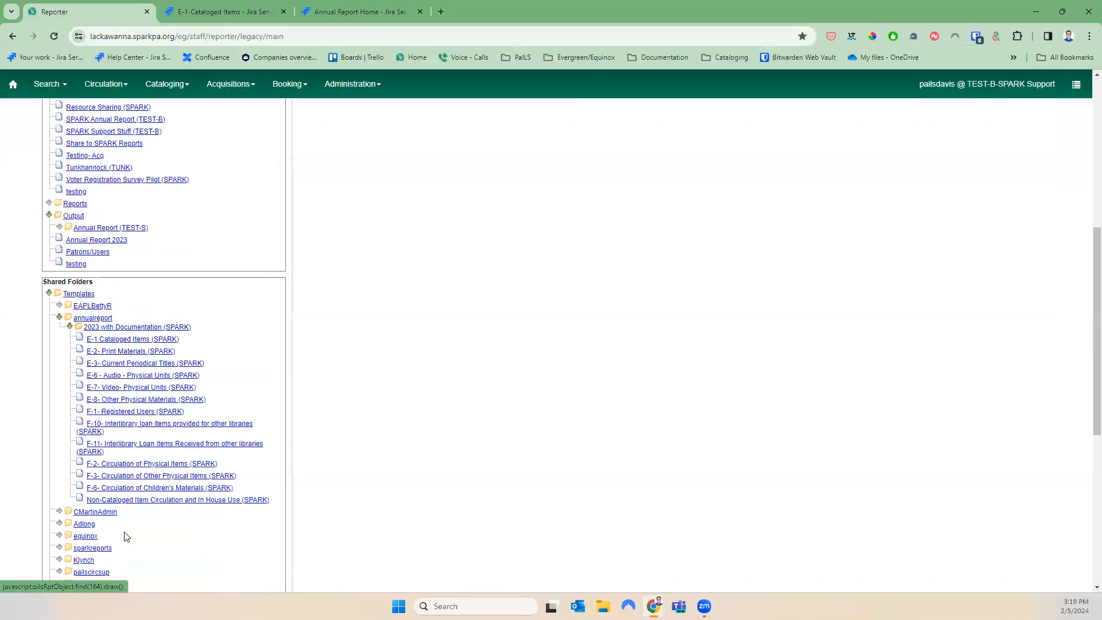
click(154, 503)
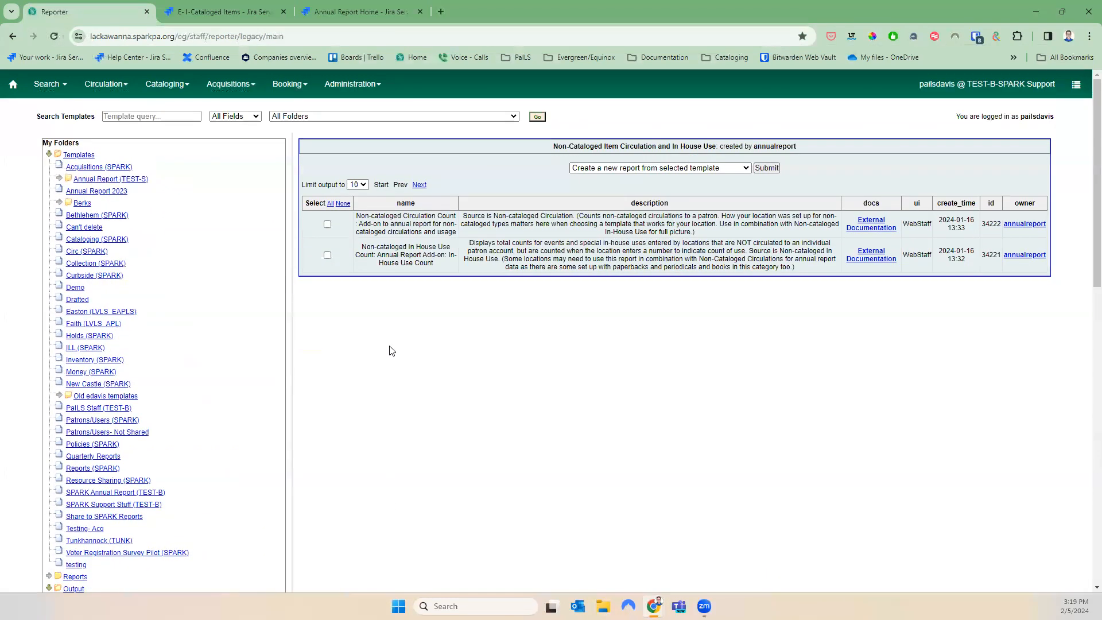
click(327, 255)
Clone the template into the Annual Report 2023 folder
click(633, 172)
click(648, 190)
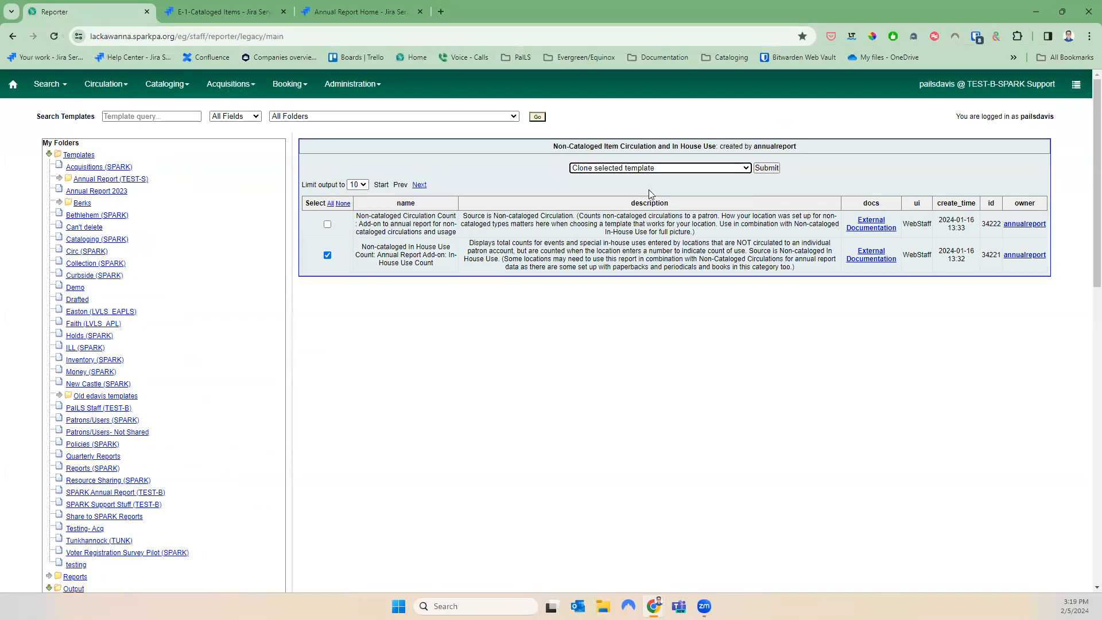
click(762, 169)
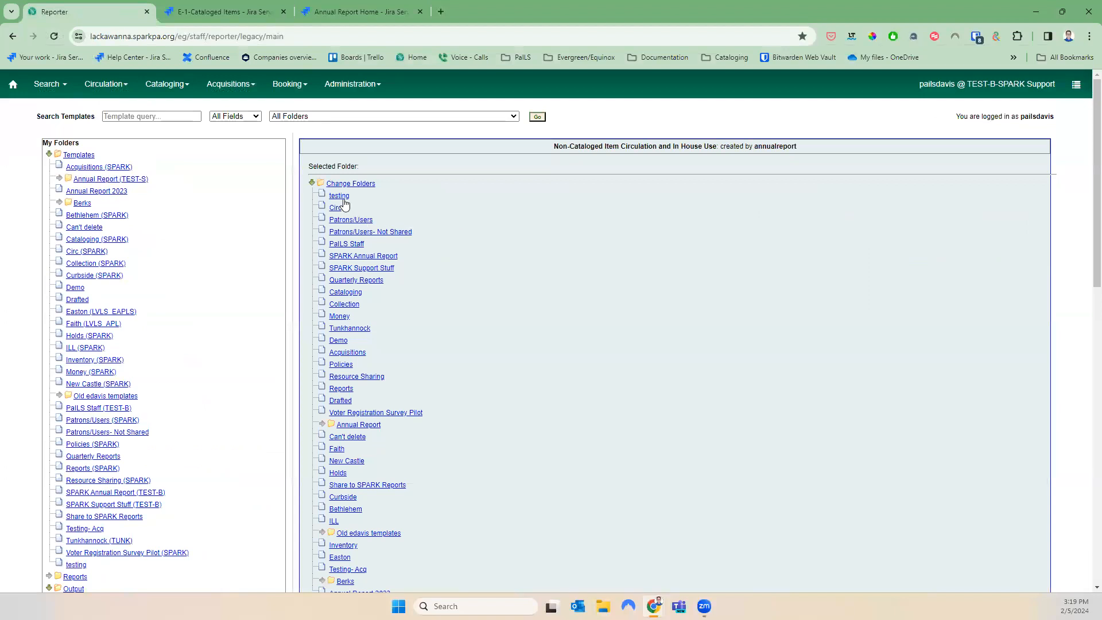
scroll(423, 499, down, 5)
click(388, 309)
click(325, 324)
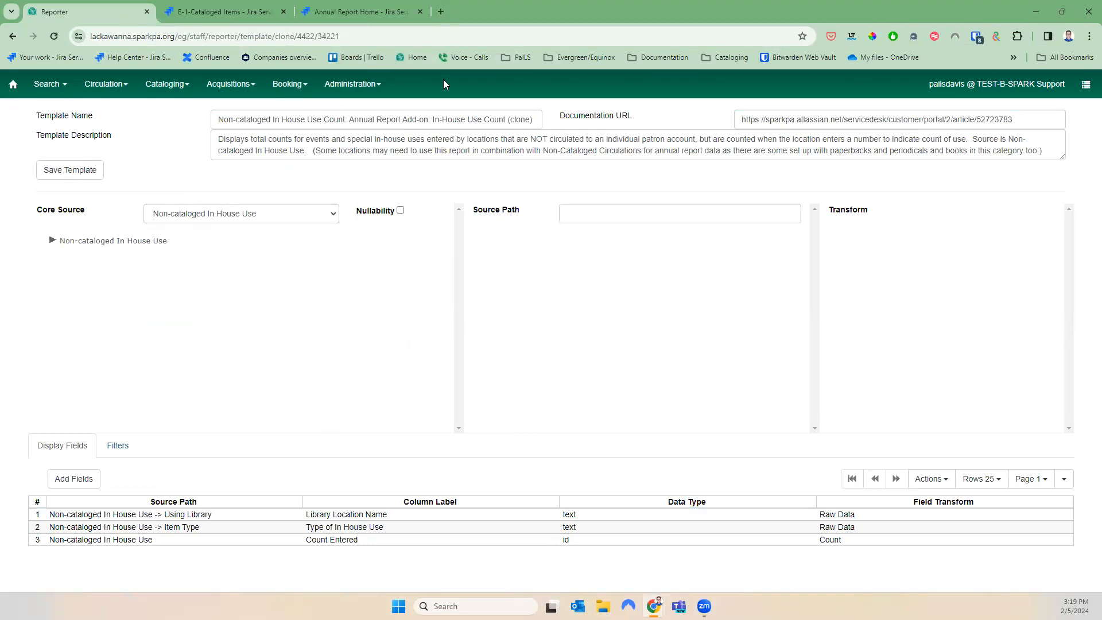
Save the cloned template and open the Annual Report 2023 template folder
click(80, 170)
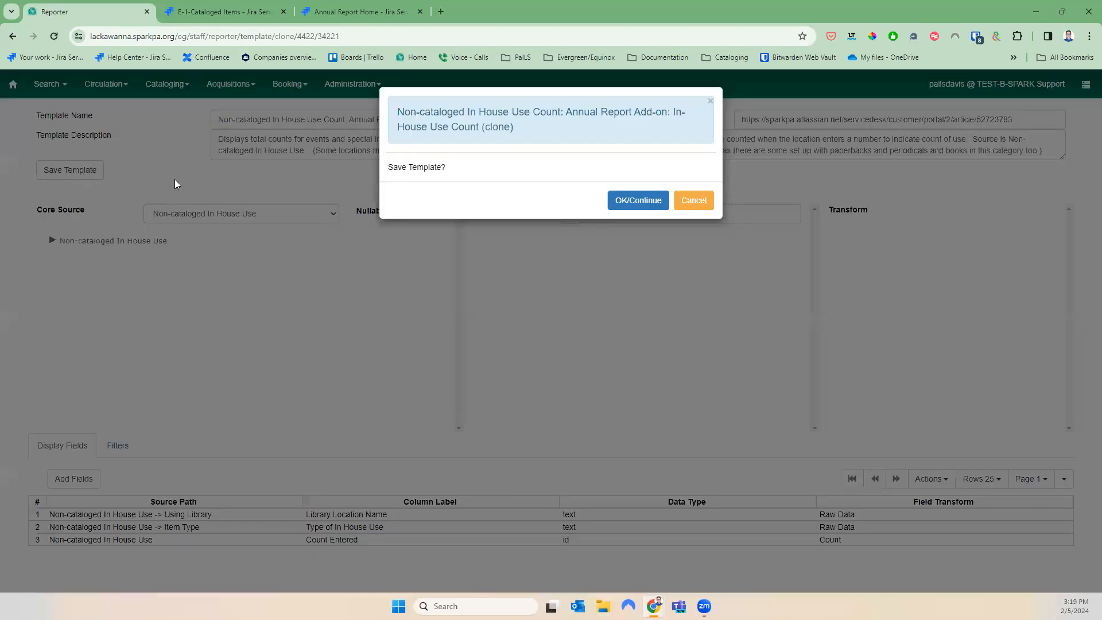
click(657, 204)
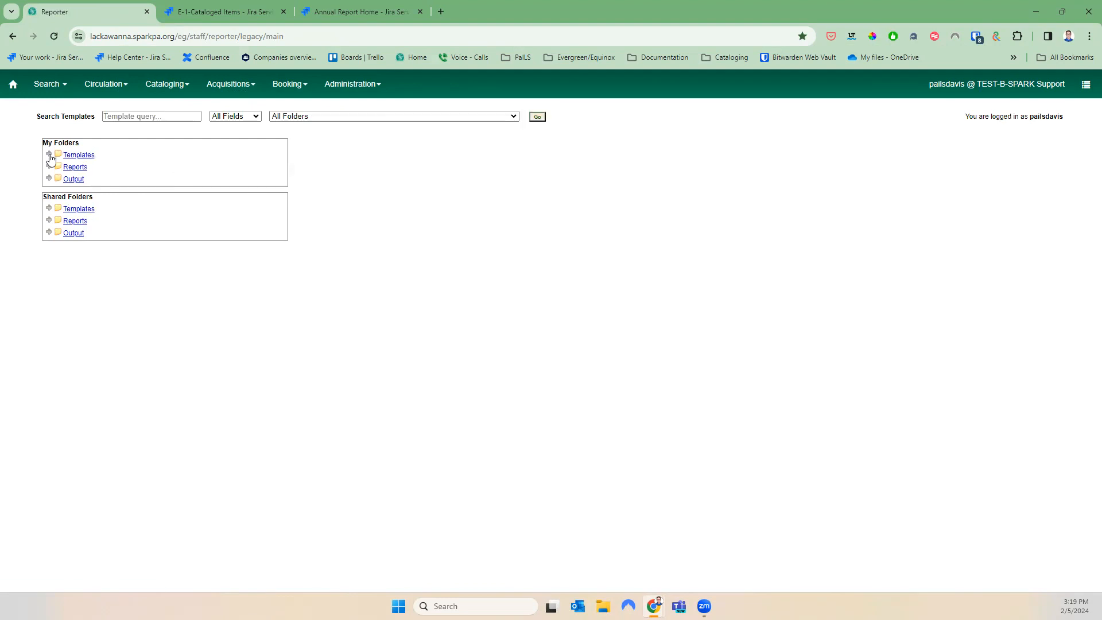
click(51, 157)
scroll(86, 565, down, 2)
scroll(86, 565, up, 2)
click(82, 191)
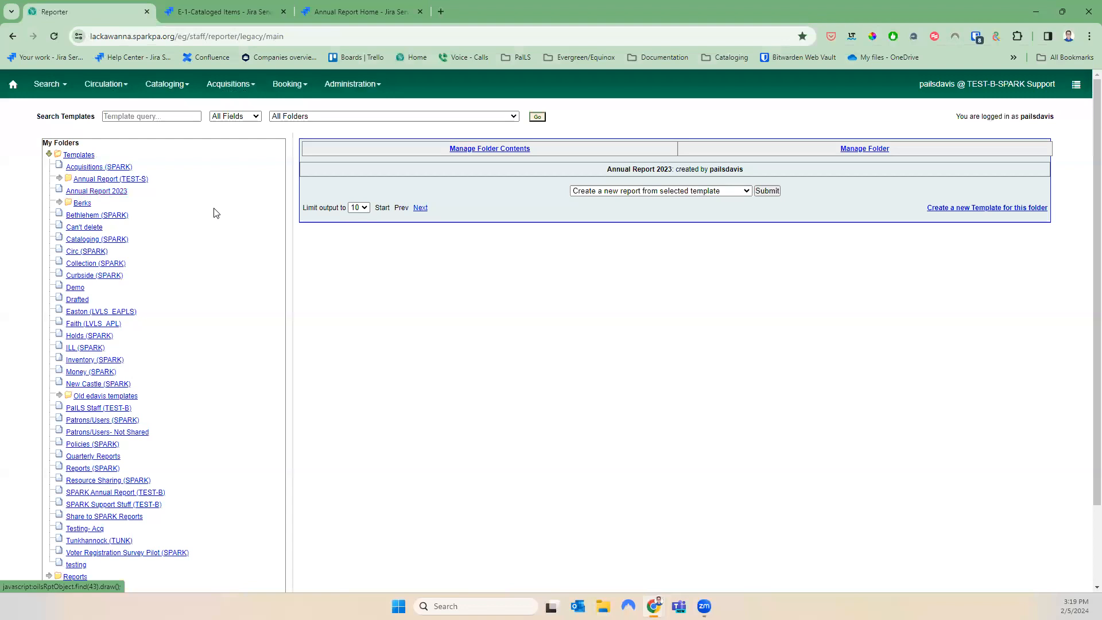
Select the new In House Use Count clone and choose to create a report from it
scroll(360, 526, down, 3)
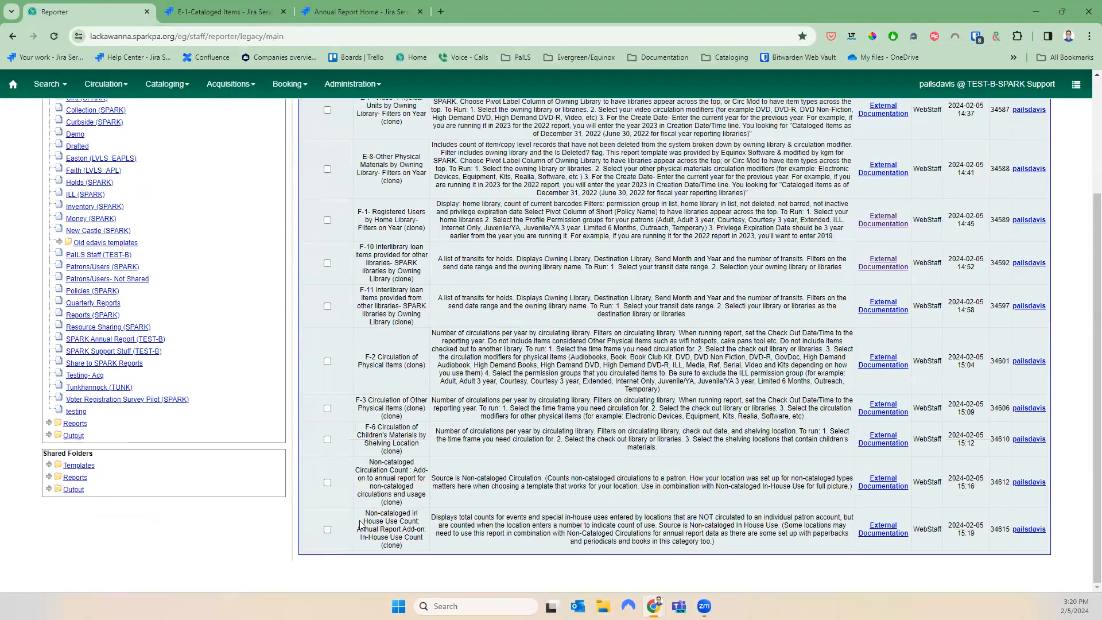
click(328, 531)
scroll(344, 528, up, 3)
click(605, 193)
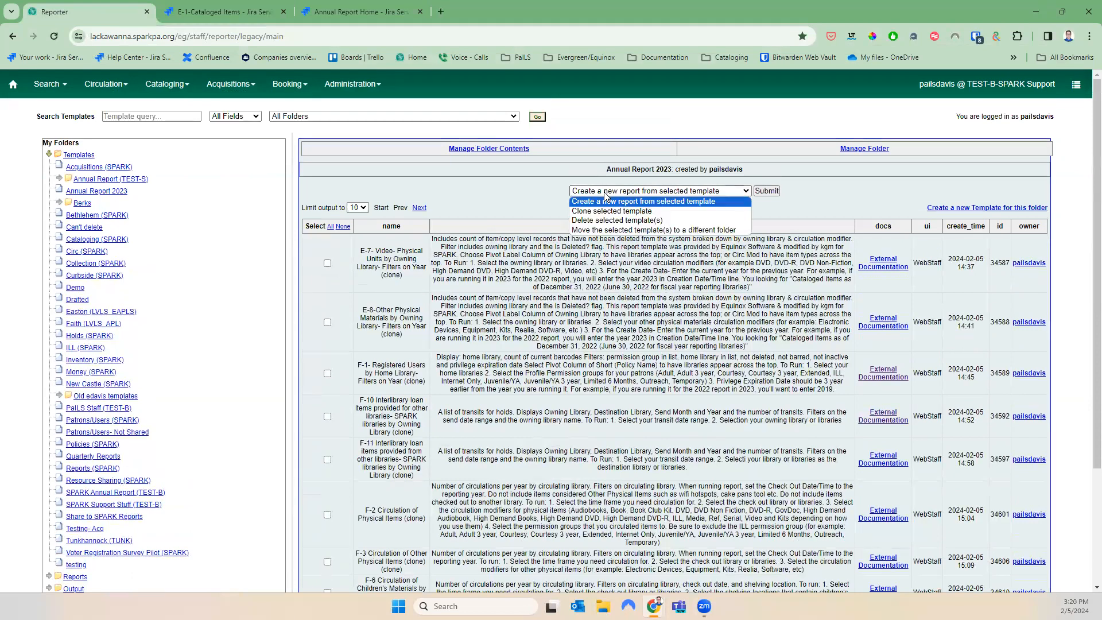
click(625, 202)
Start the new report, name it 'In house 2023' and scroll the library list
click(766, 190)
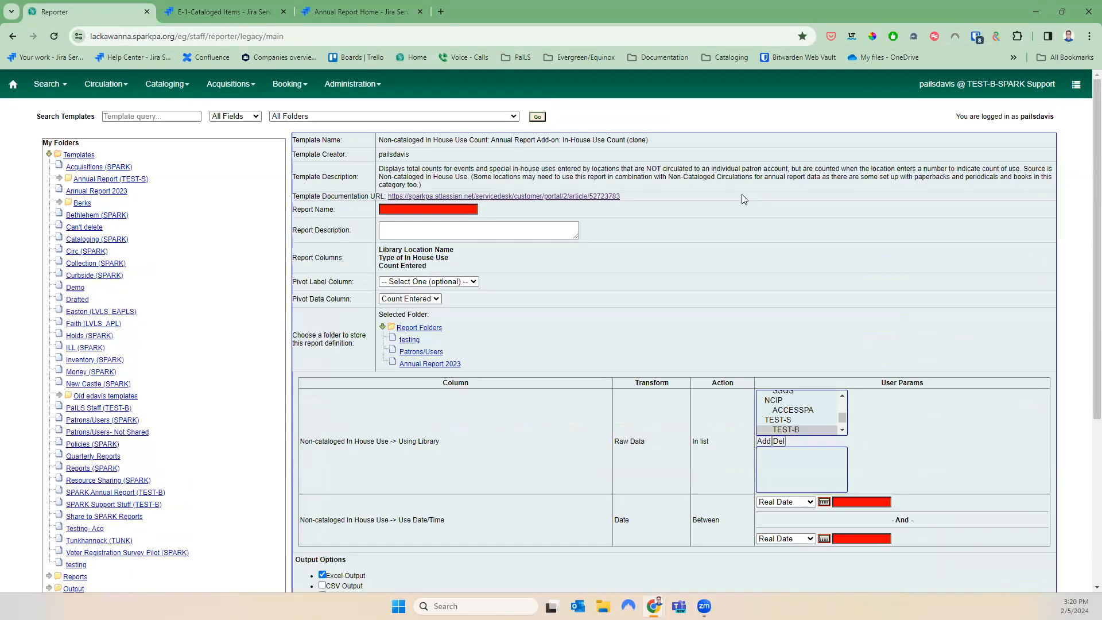
click(423, 209)
text(in house 2023)
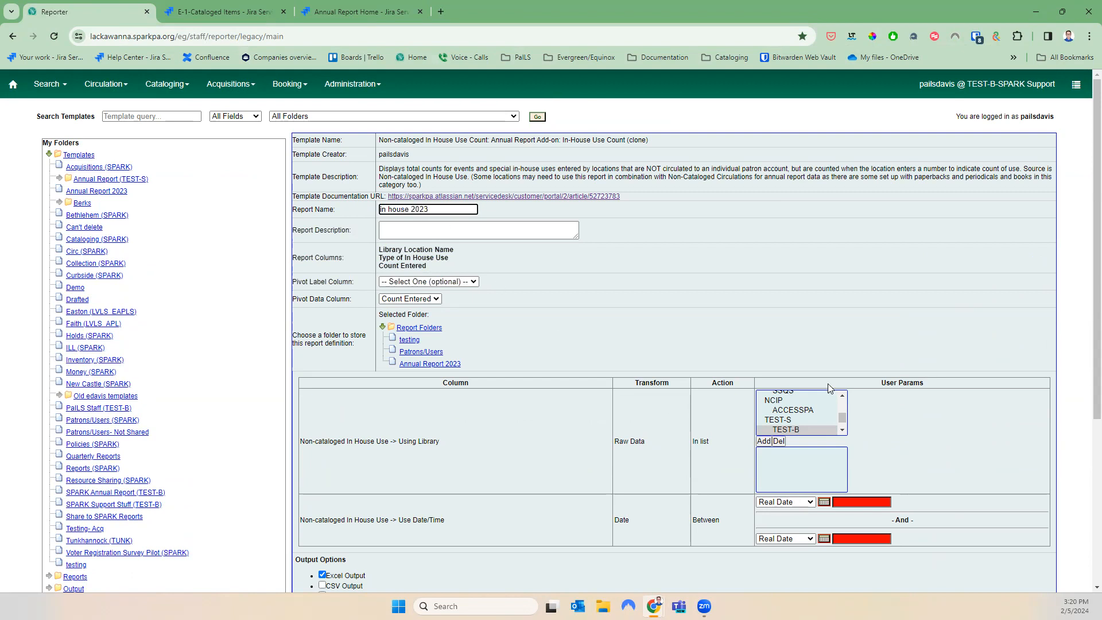
scroll(828, 420, up, 5)
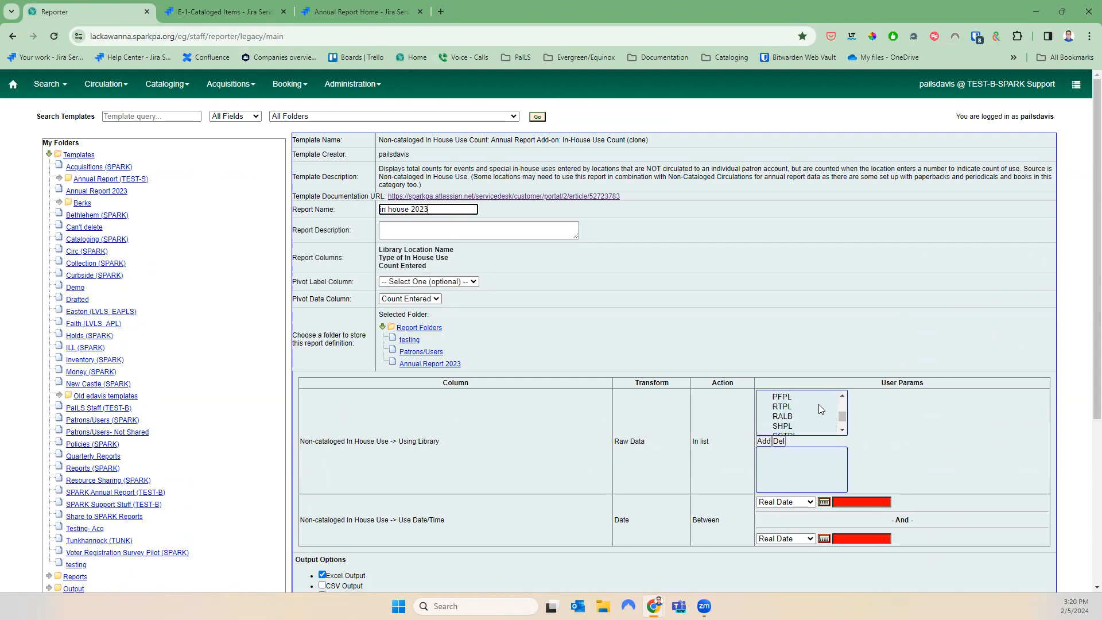
scroll(828, 420, up, 5)
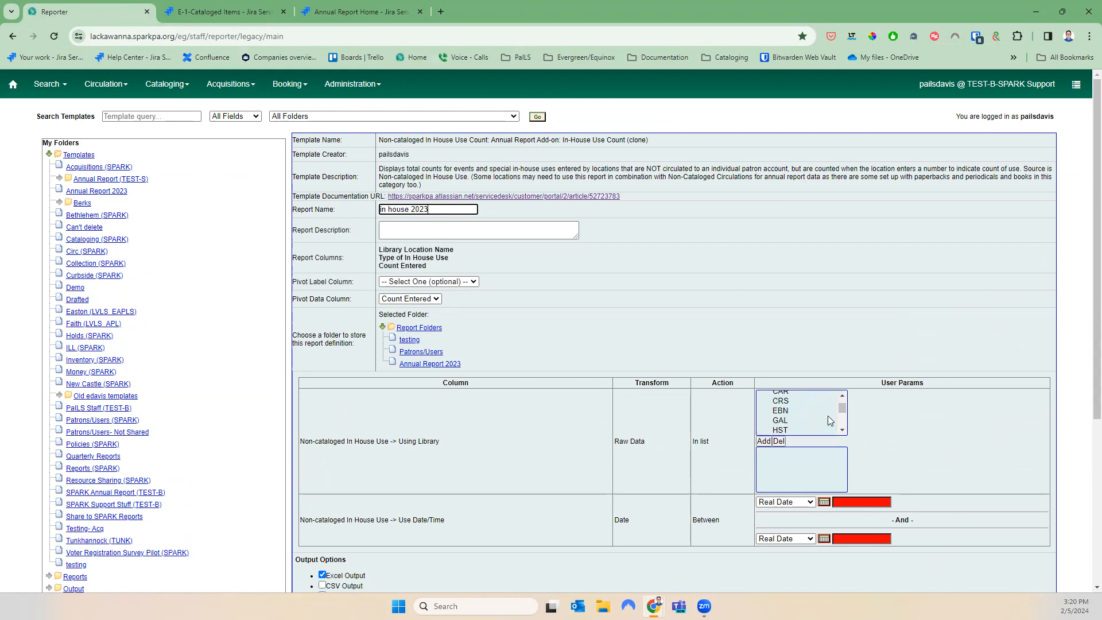
click(842, 430)
click(842, 430)
click(841, 430)
click(841, 430)
click(842, 430)
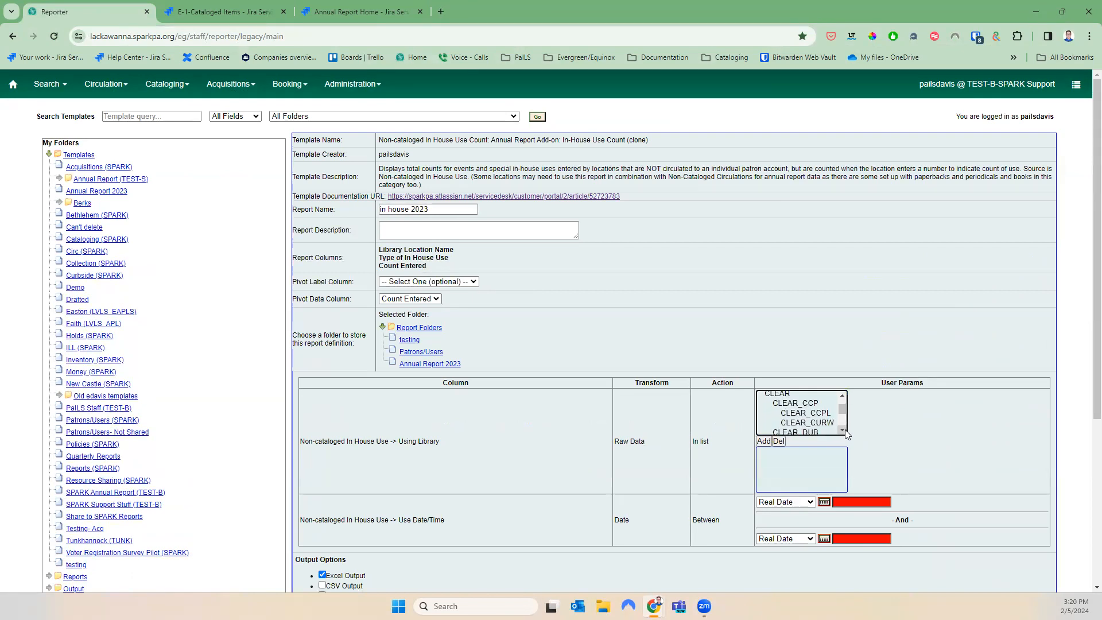
click(843, 396)
click(844, 396)
click(843, 396)
click(843, 396)
click(843, 396)
click(844, 396)
click(843, 395)
click(842, 396)
click(842, 396)
click(843, 396)
click(841, 396)
click(841, 396)
click(841, 397)
click(842, 398)
click(842, 430)
click(842, 429)
click(842, 430)
click(842, 430)
click(842, 429)
scroll(810, 400, up, 5)
Add libraries BC_ALT through BC_WIL to the report filter
click(809, 399)
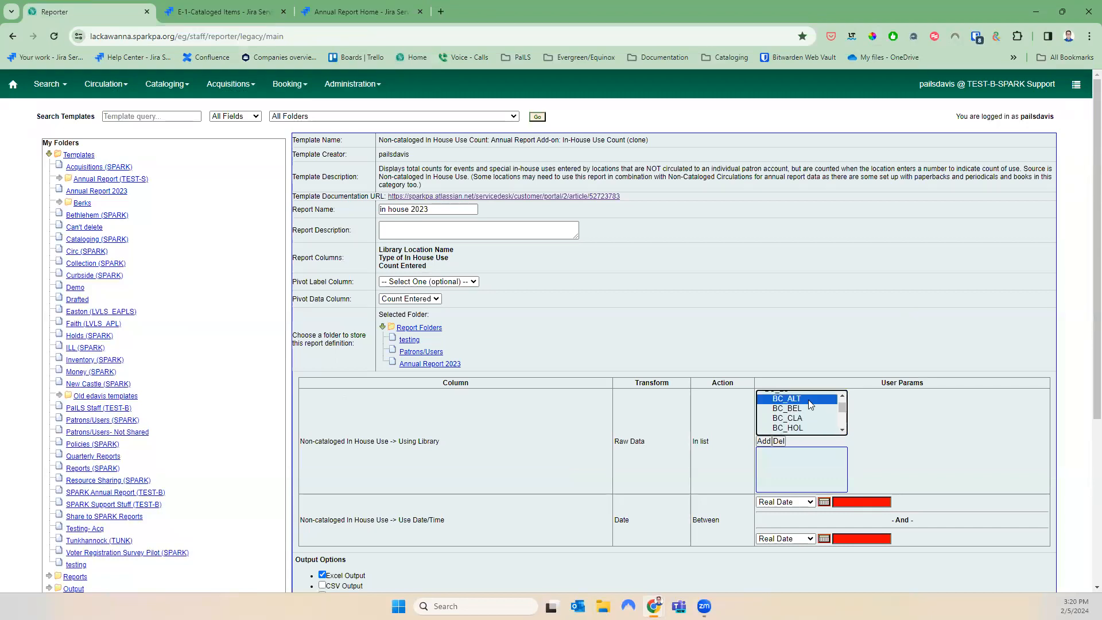
key(shift+Down)
key(shift+Down)
key(shift+Down)
key(shift+Down)
key(shift+Down)
key(shift+Down)
key(shift+Down)
key(shift+Down)
key(shift+Down)
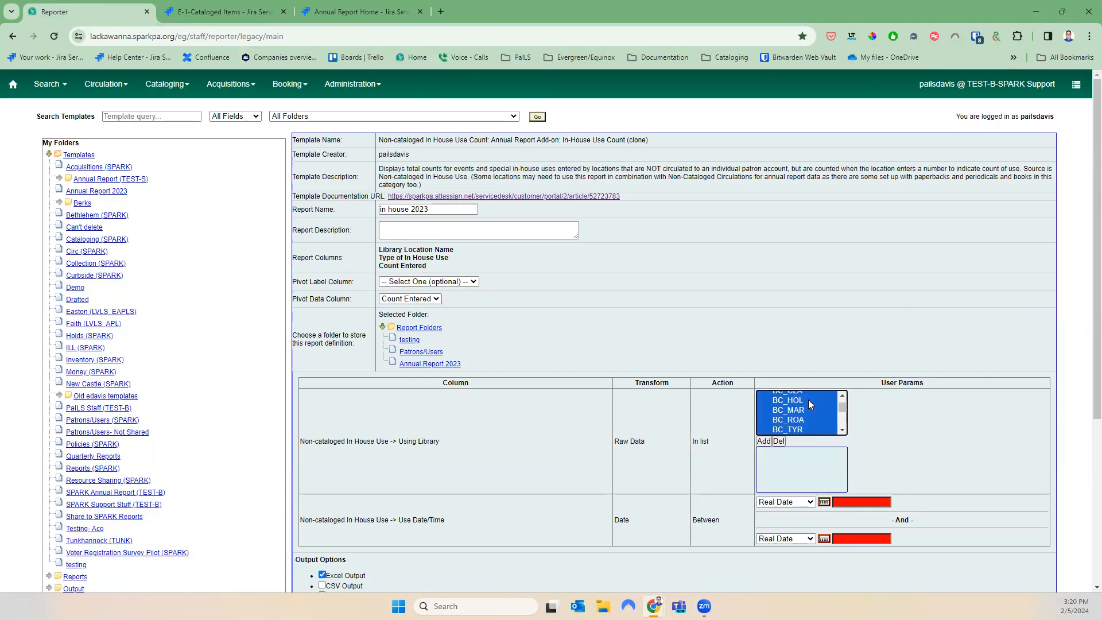
key(shift+Up)
click(763, 441)
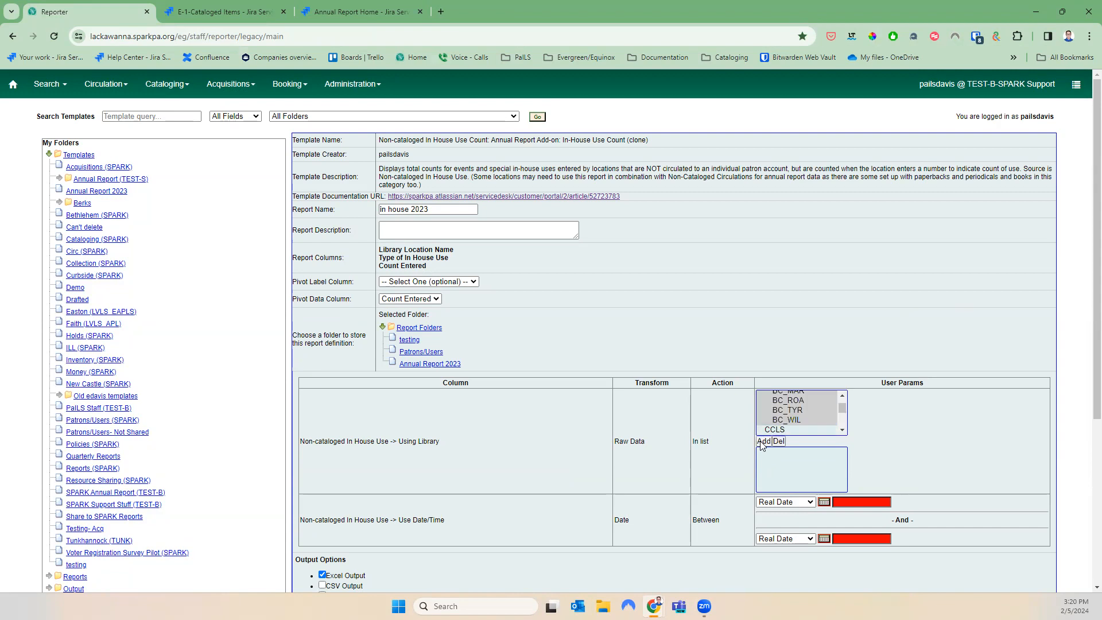
Set the date range to 2023-01-01 through 2023-12-31
click(853, 501)
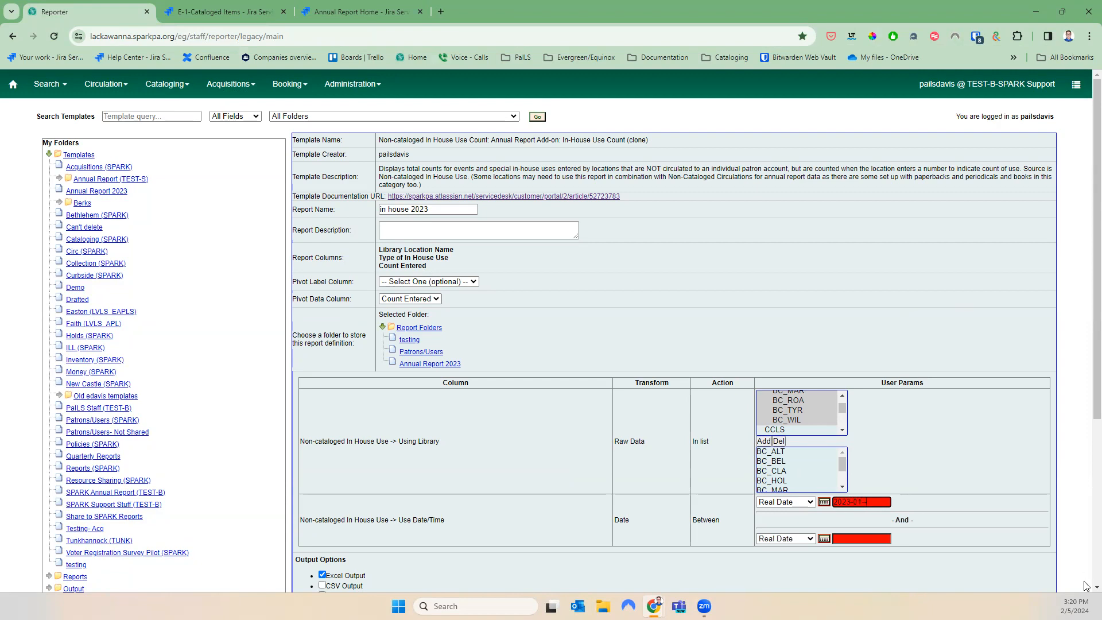
text(1)
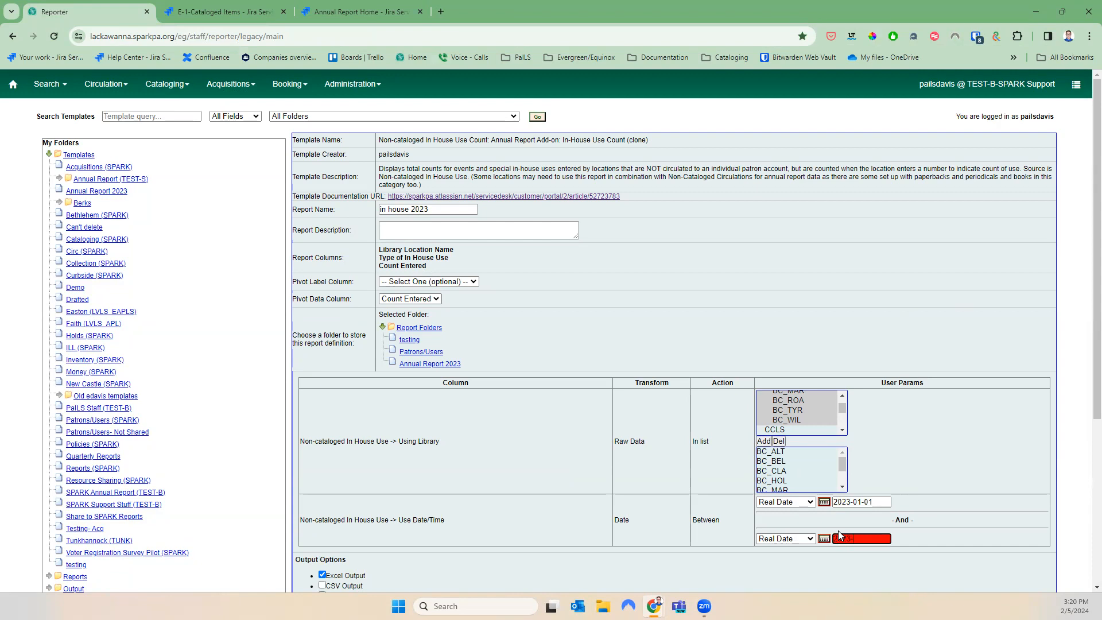
text(2023-12-31)
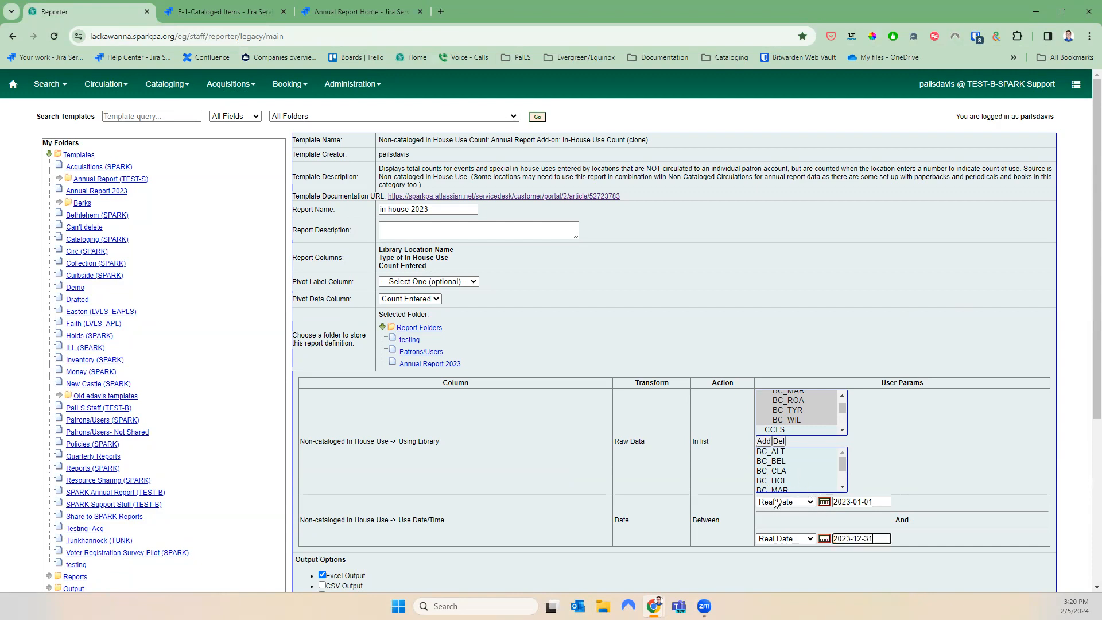
click(948, 398)
Clear the notification e-mail, output to Annual Report 2023 and save the report
scroll(947, 397, down, 3)
click(445, 192)
scroll(451, 206, down, 2)
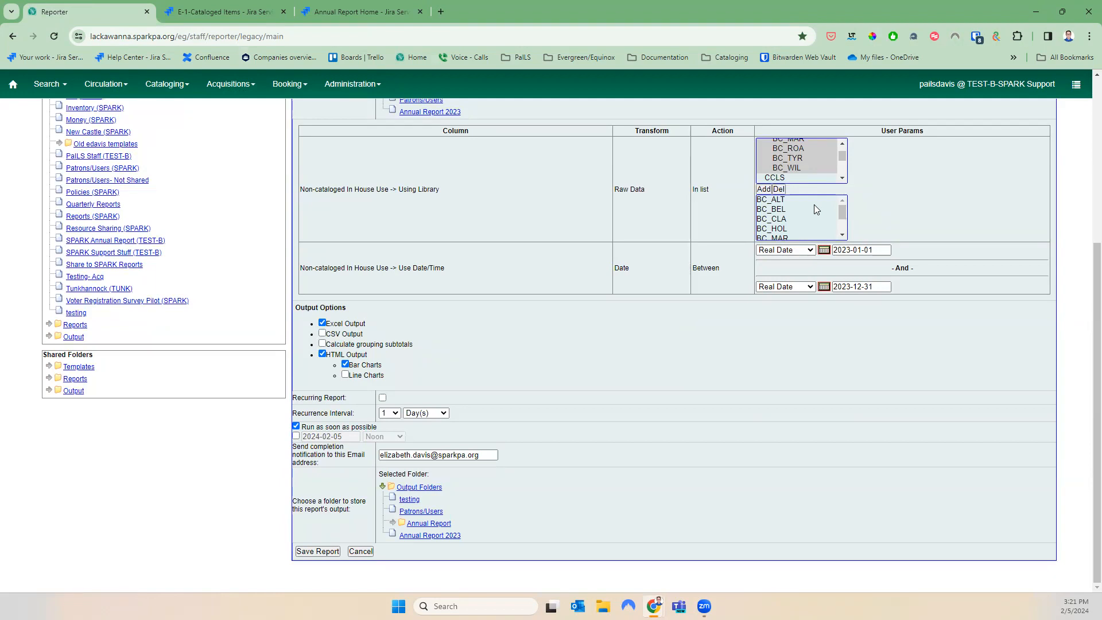
click(447, 454)
key(ctrl+a)
key(BackSpace)
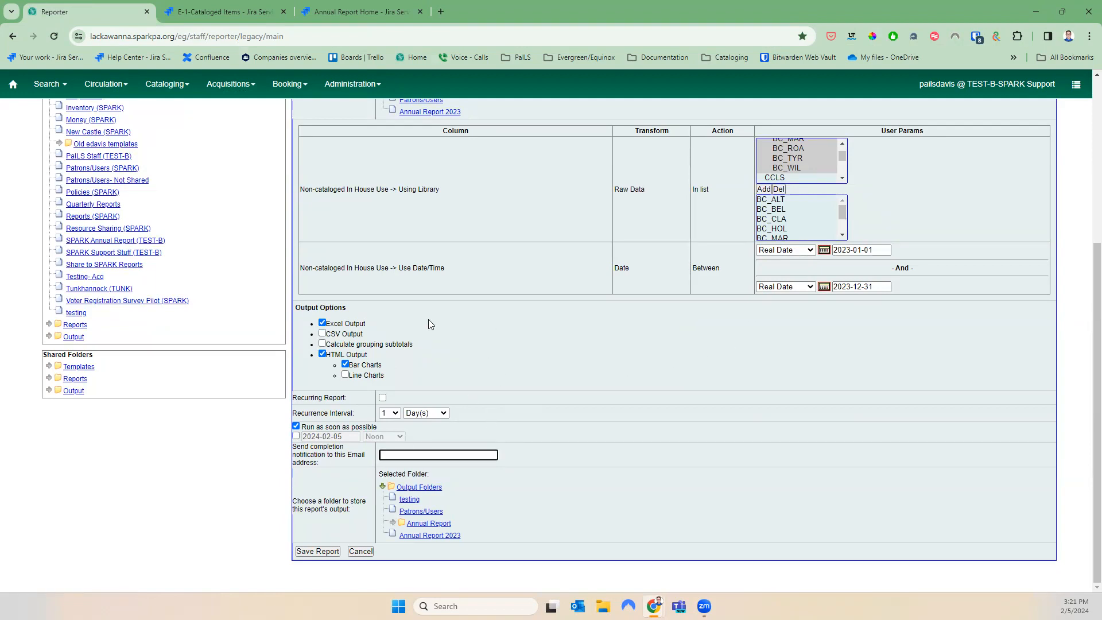
click(452, 535)
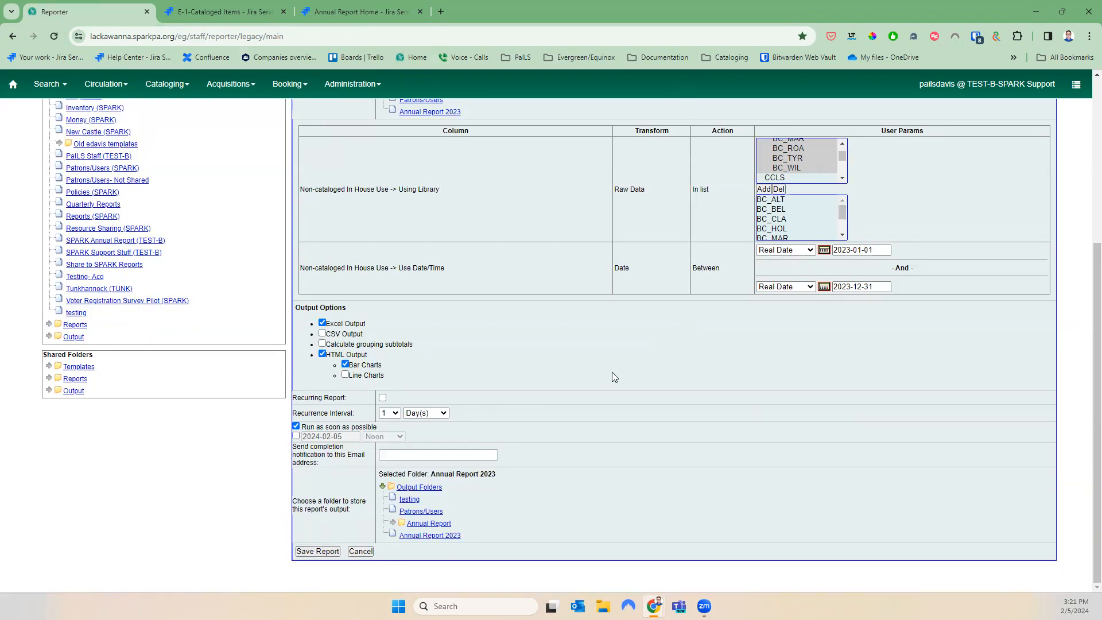
click(645, 130)
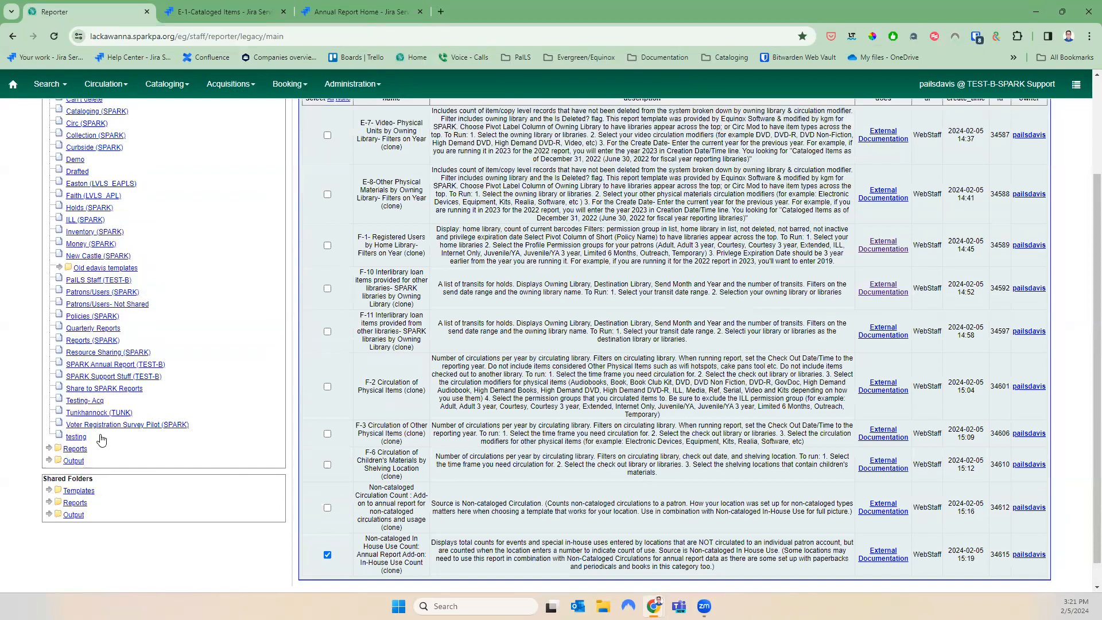
Select the 'in house 2023' output in the Annual Report 2023 output folder and open it
scroll(101, 439, down, 1)
click(49, 435)
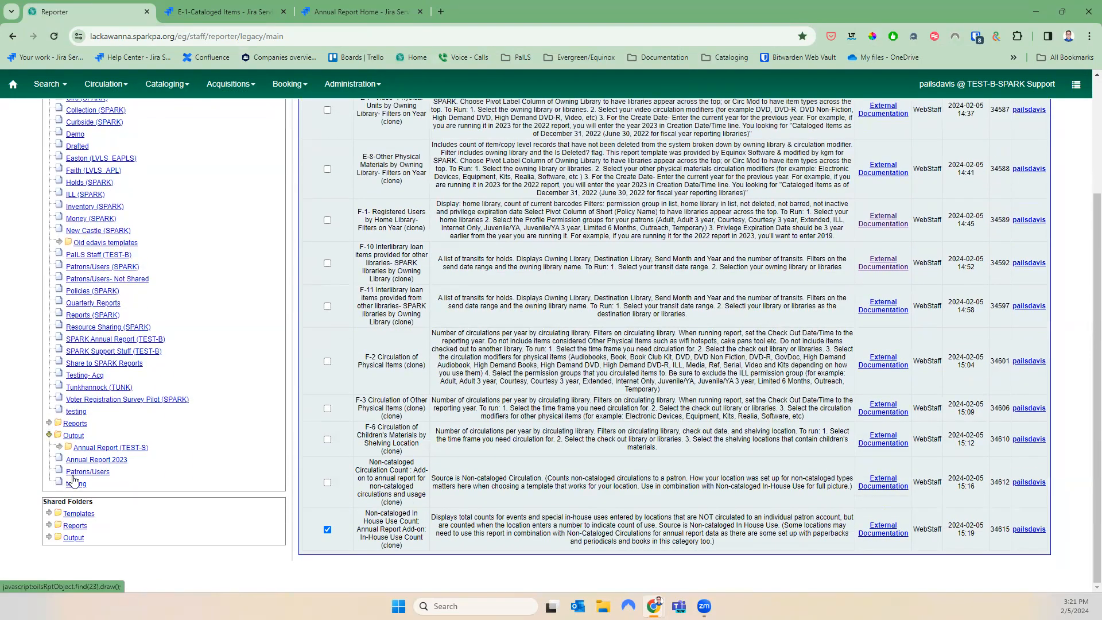
click(118, 459)
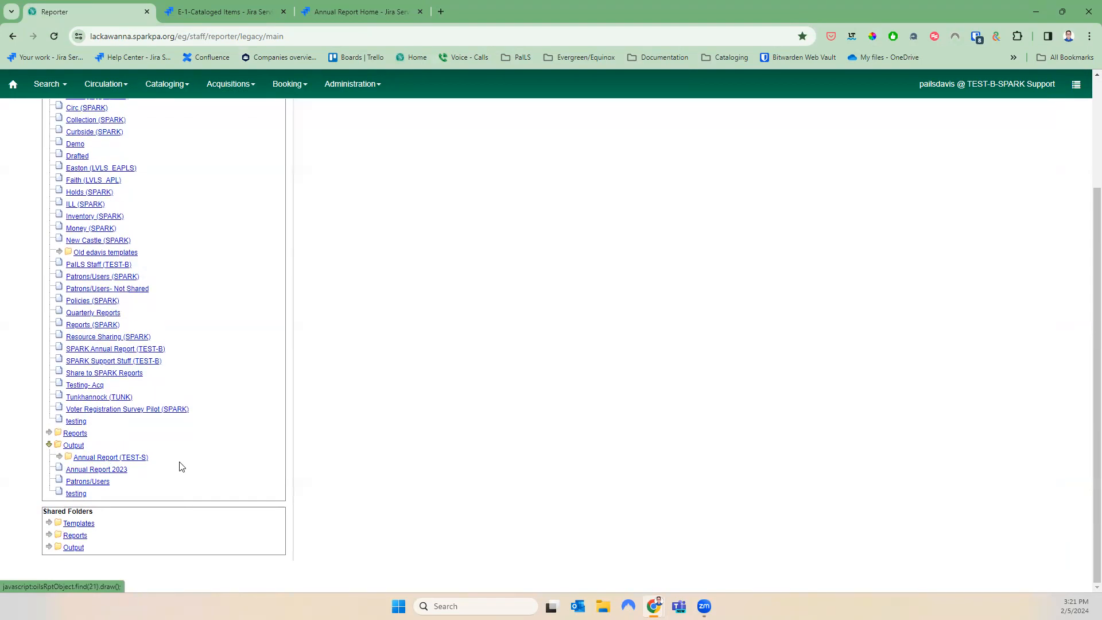
scroll(556, 387, up, 3)
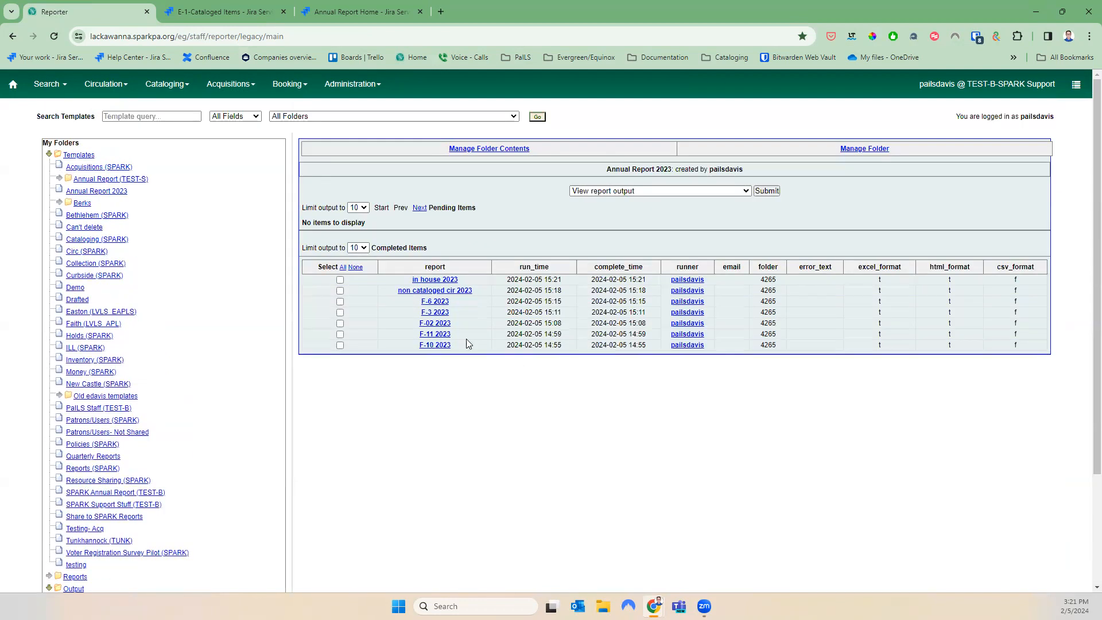
click(339, 280)
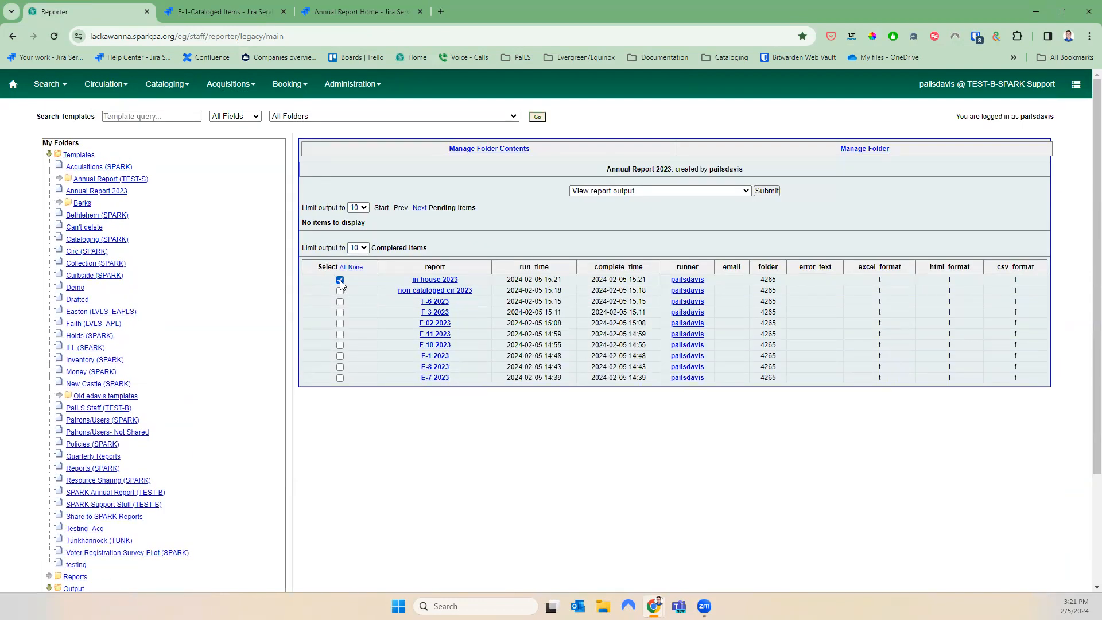
click(767, 191)
Review the per-library counts as a full-screen table, noting Seed Library's 5984, then close it
click(159, 186)
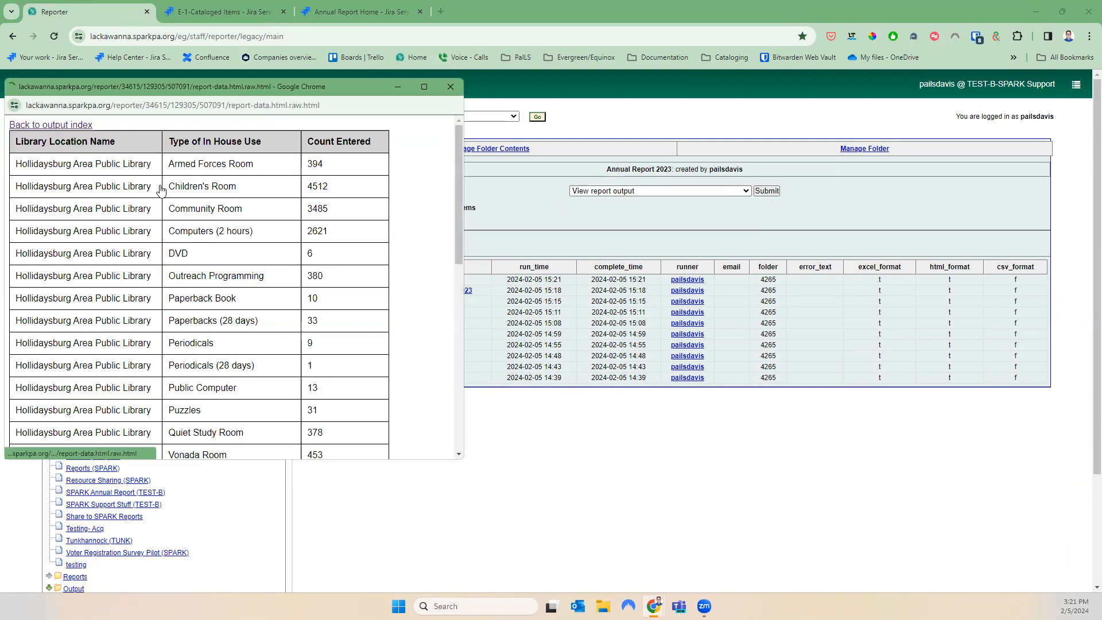
click(424, 87)
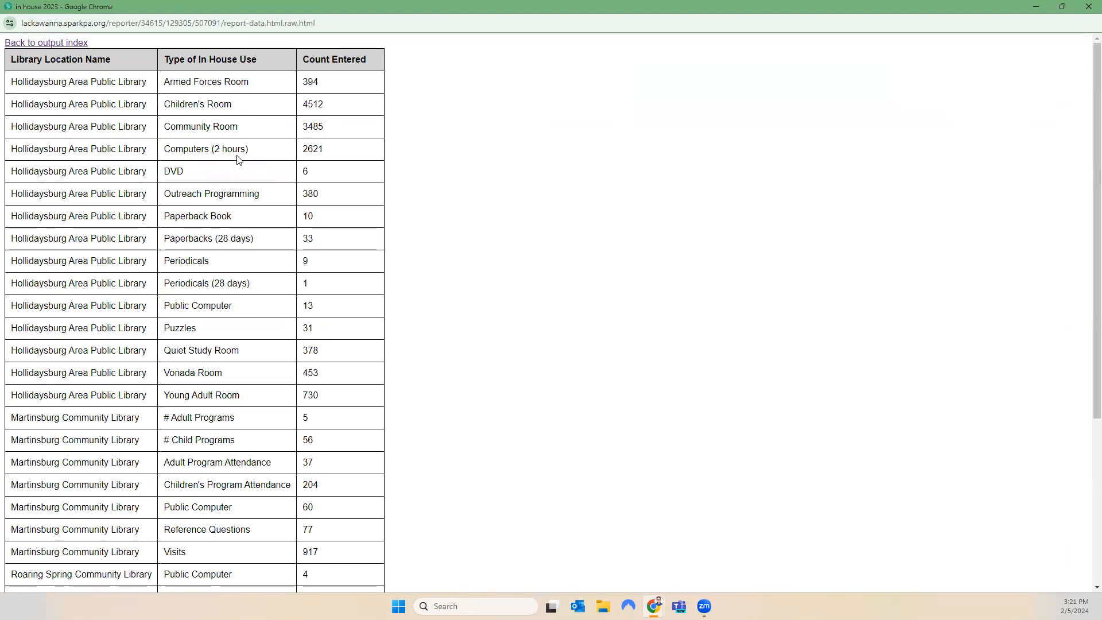
scroll(264, 343, down, 4)
scroll(263, 338, down, 1)
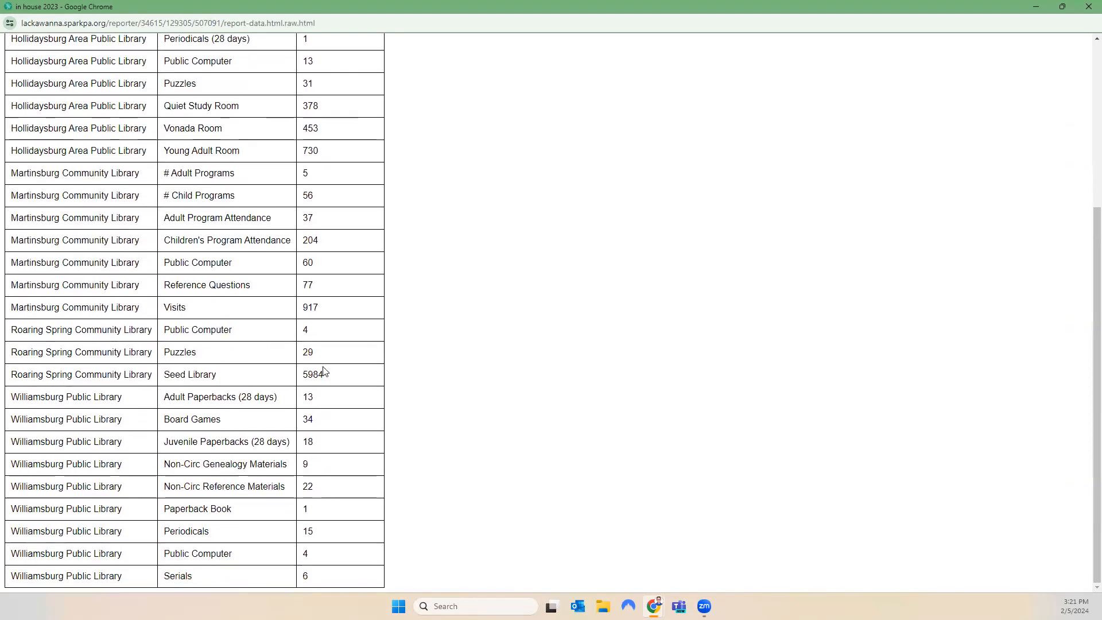
drag(346, 383, 172, 379)
click(172, 378)
click(1086, 8)
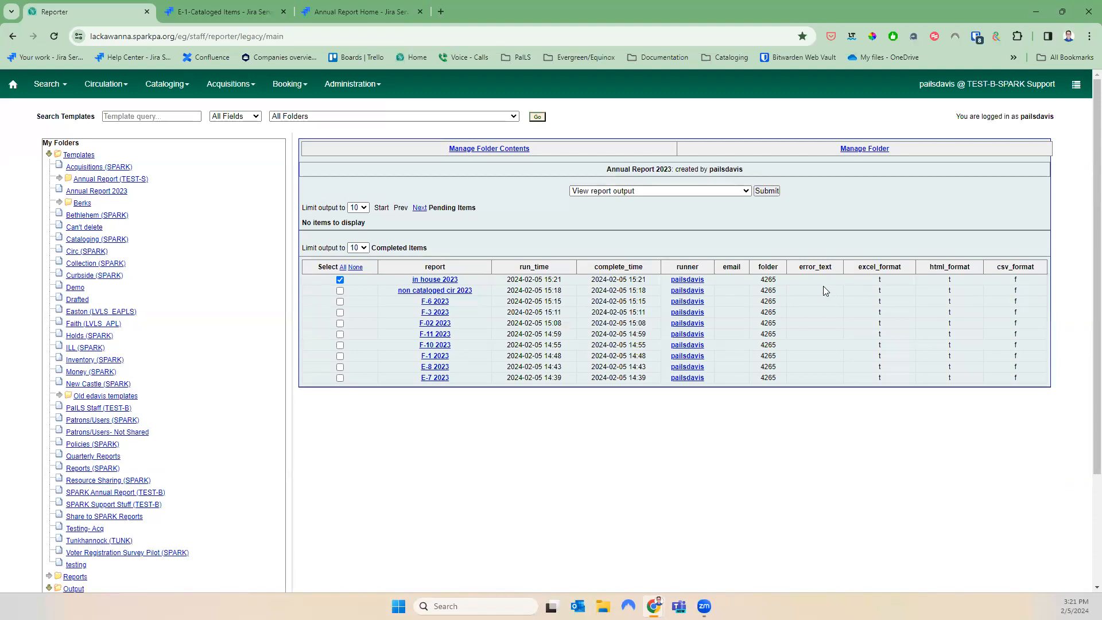